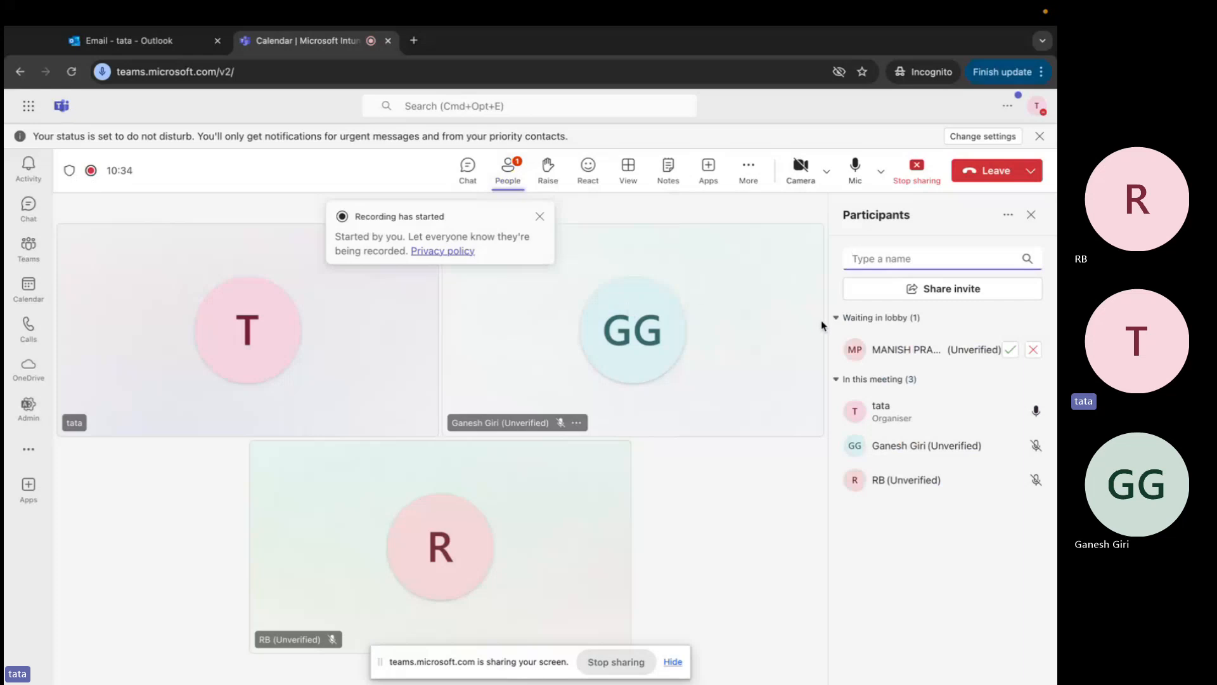
Step: Admit the lobby participant into the Teams meeting and return to the Intune enrollment window
click(1010, 350)
key(ctrl+Left)
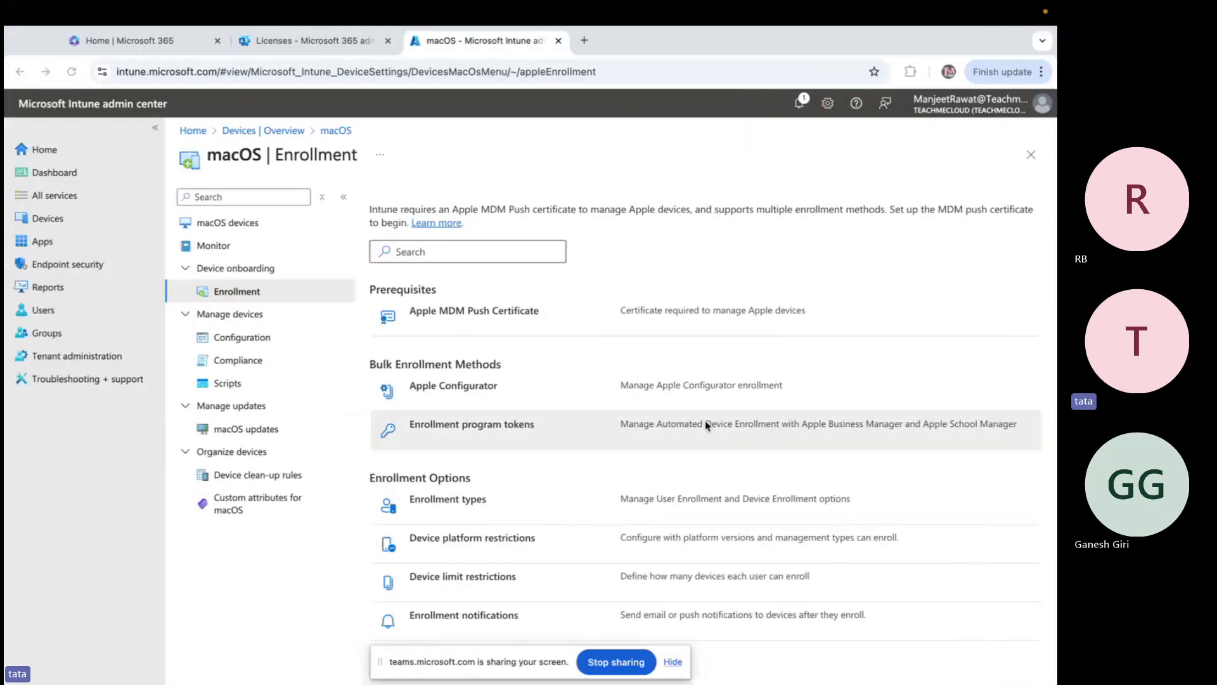
Step: From Apple MDM Push Certificate setup, download IntuneCSR (2).csr and open Apple's certificate creation page
click(673, 662)
click(430, 310)
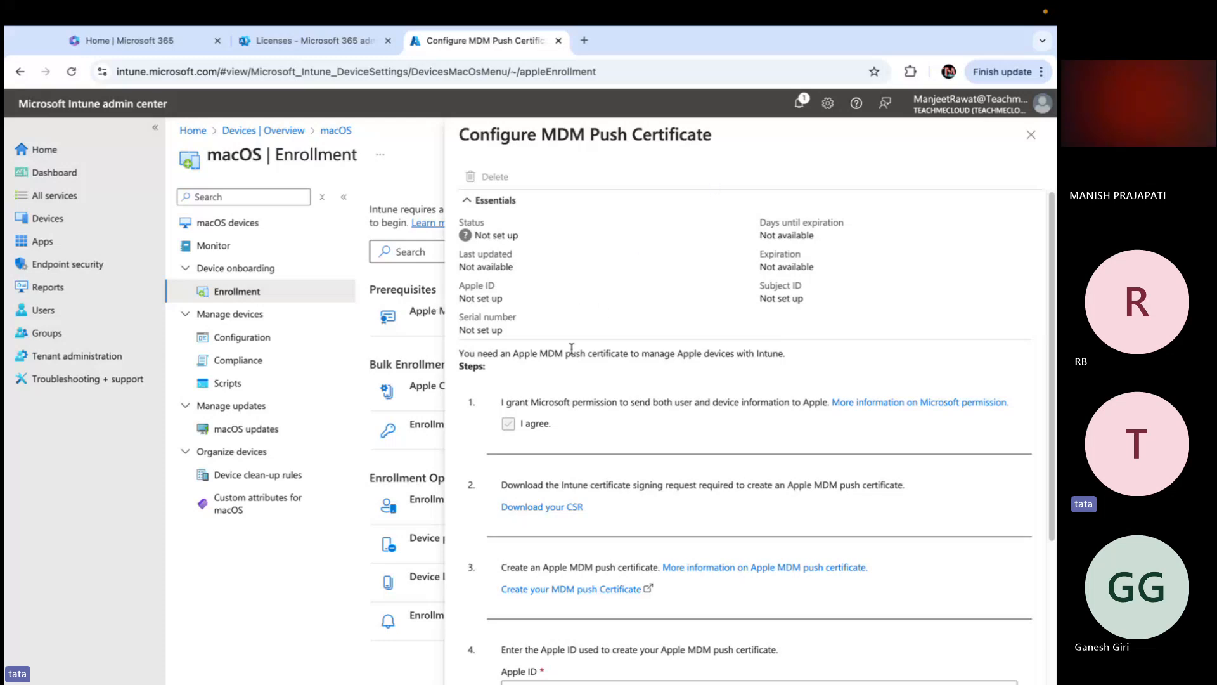
scroll(545, 476, down, 1)
scroll(545, 476, down, 1)
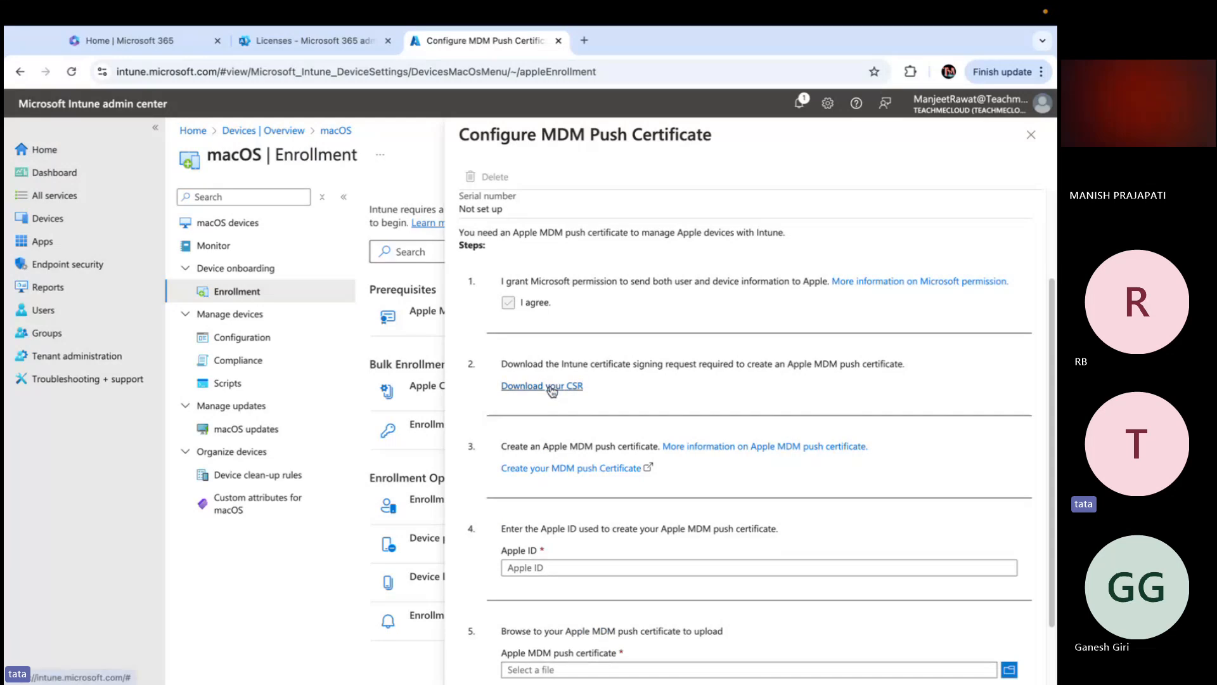
click(551, 388)
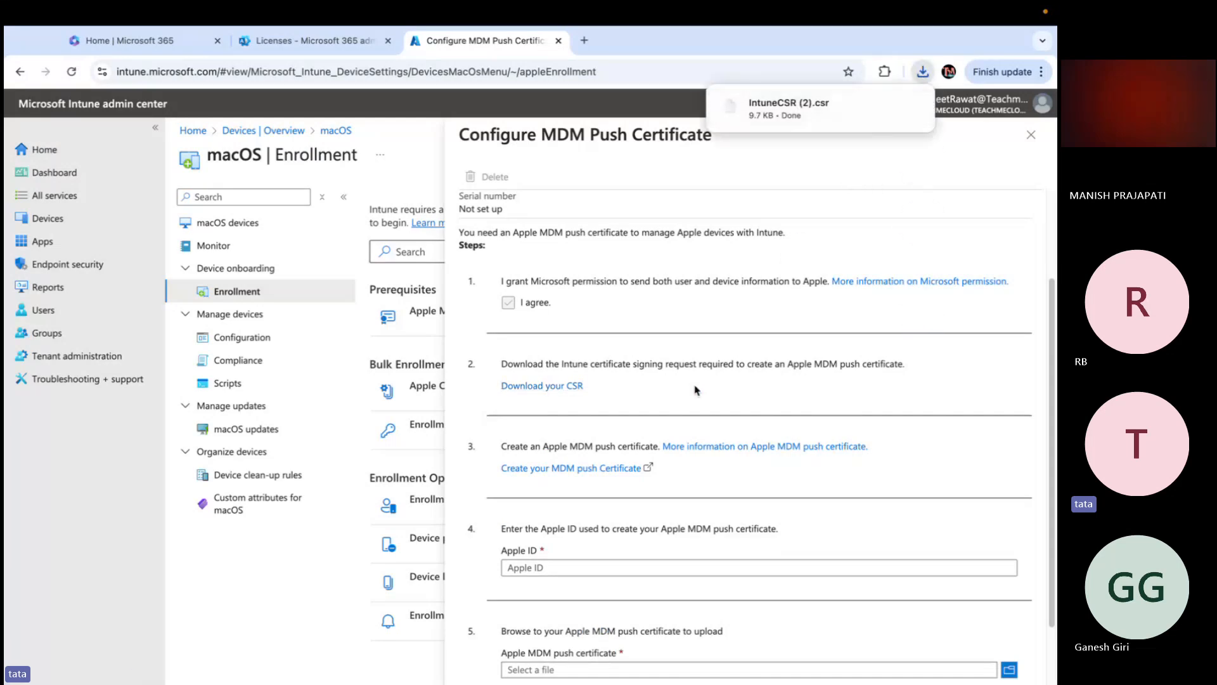
click(575, 471)
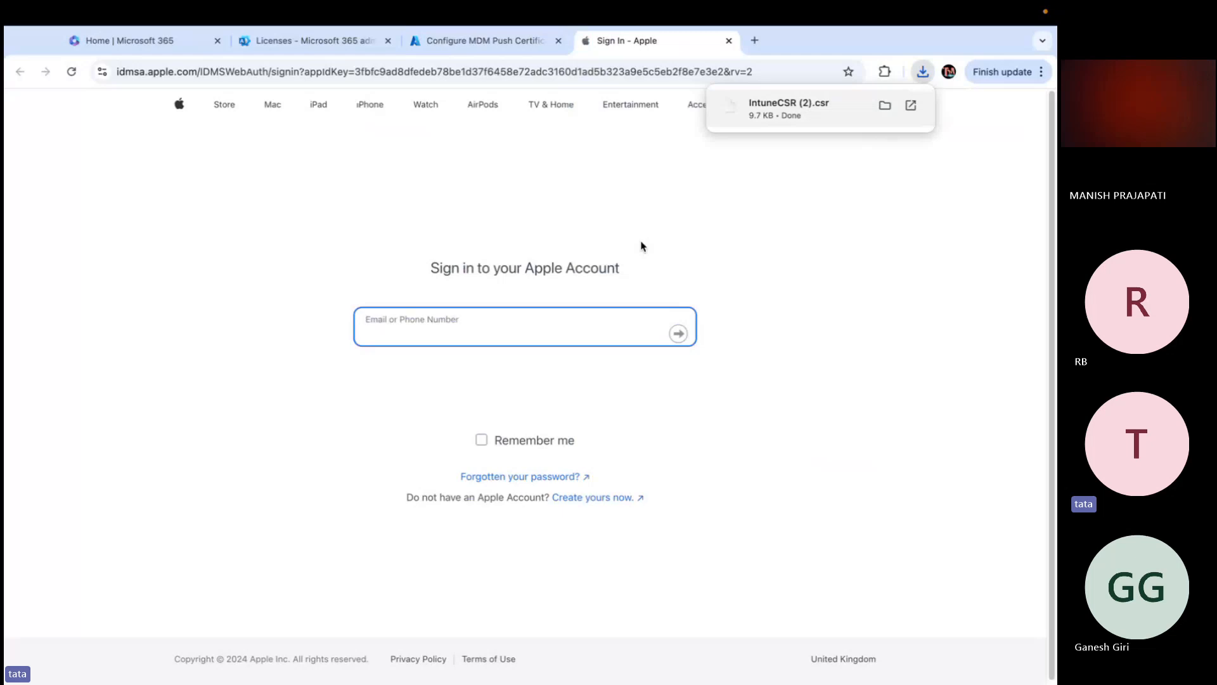
Step: Sign in with the Apple ID and account password, then enter the two-factor verification code
click(461, 332)
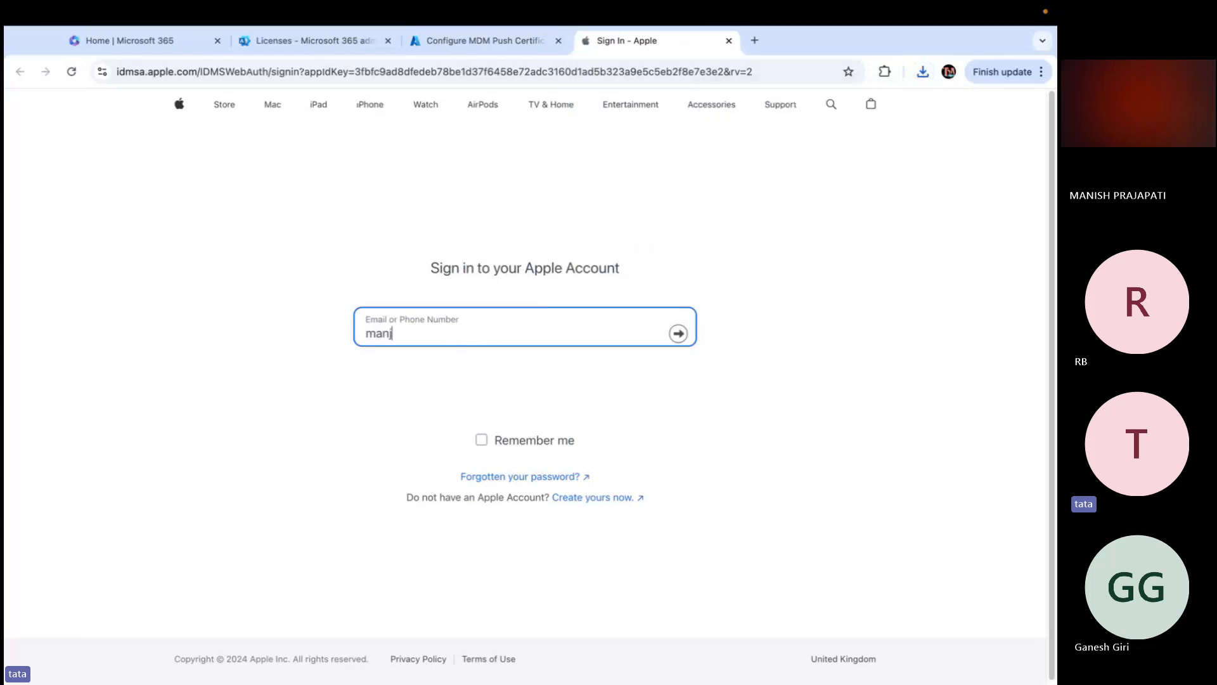
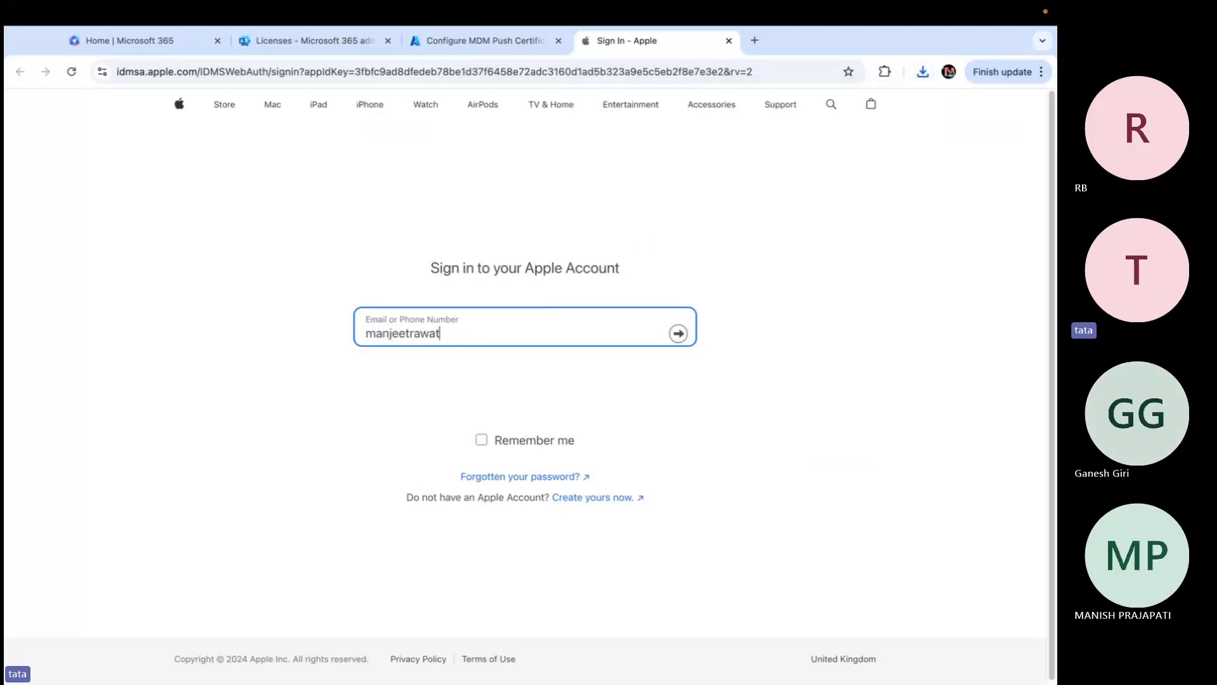
key(Return)
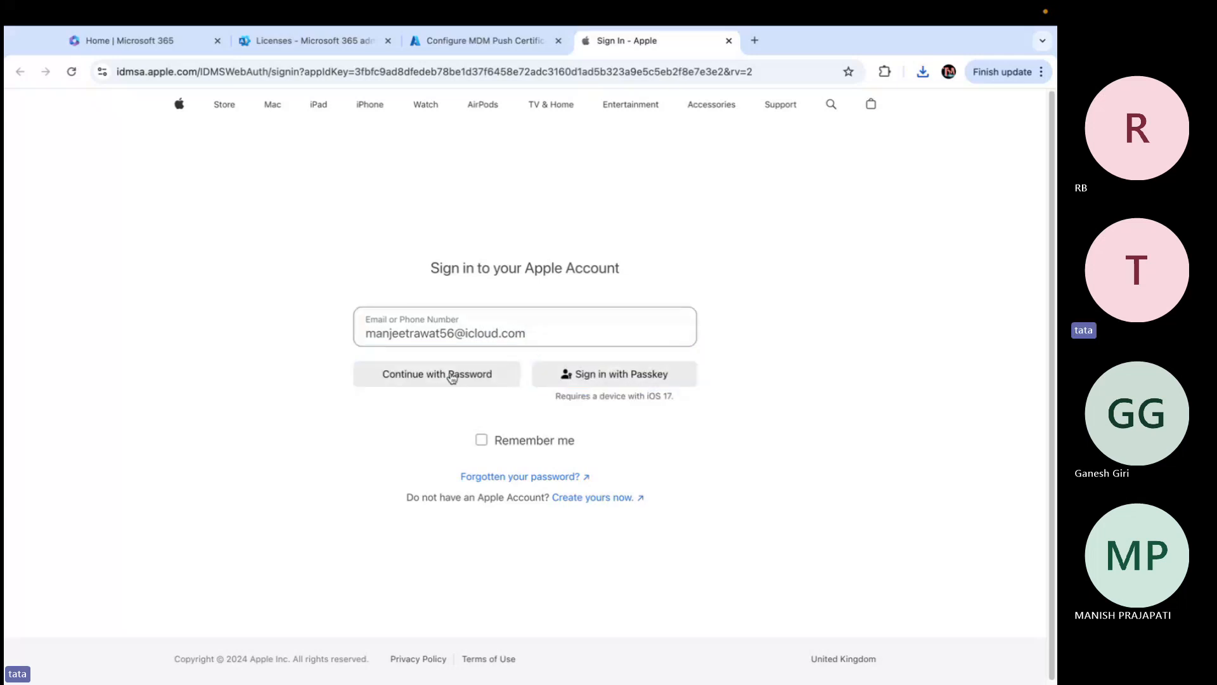
click(450, 375)
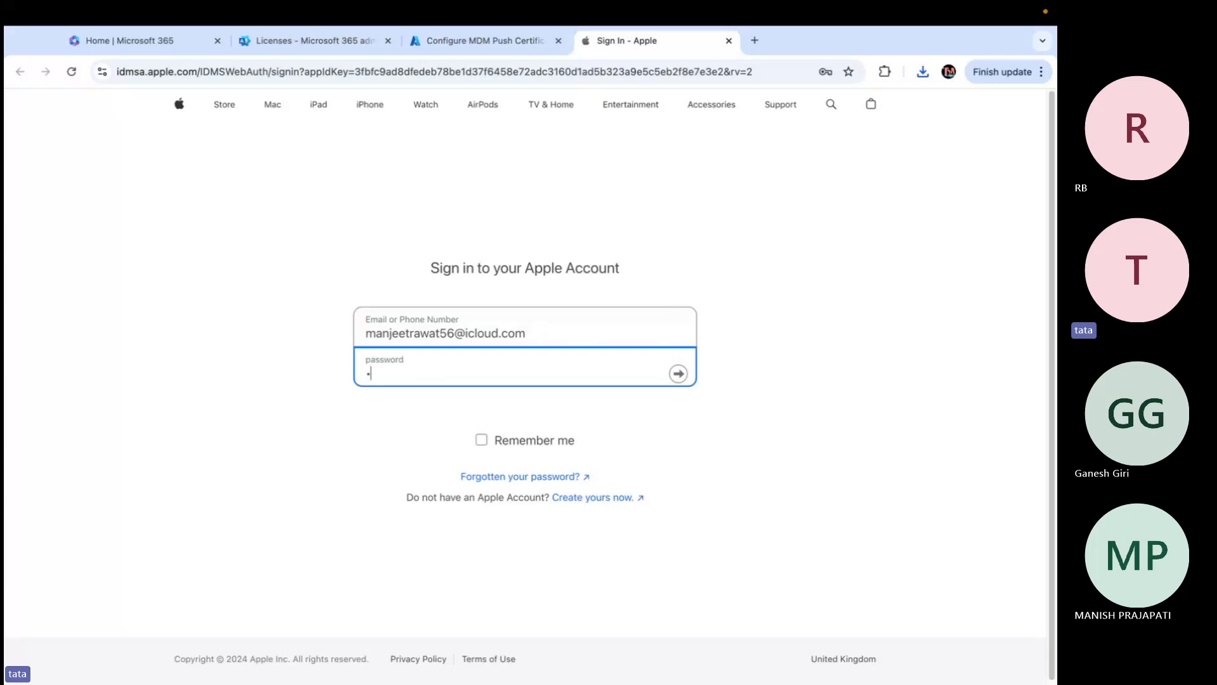
key(Return)
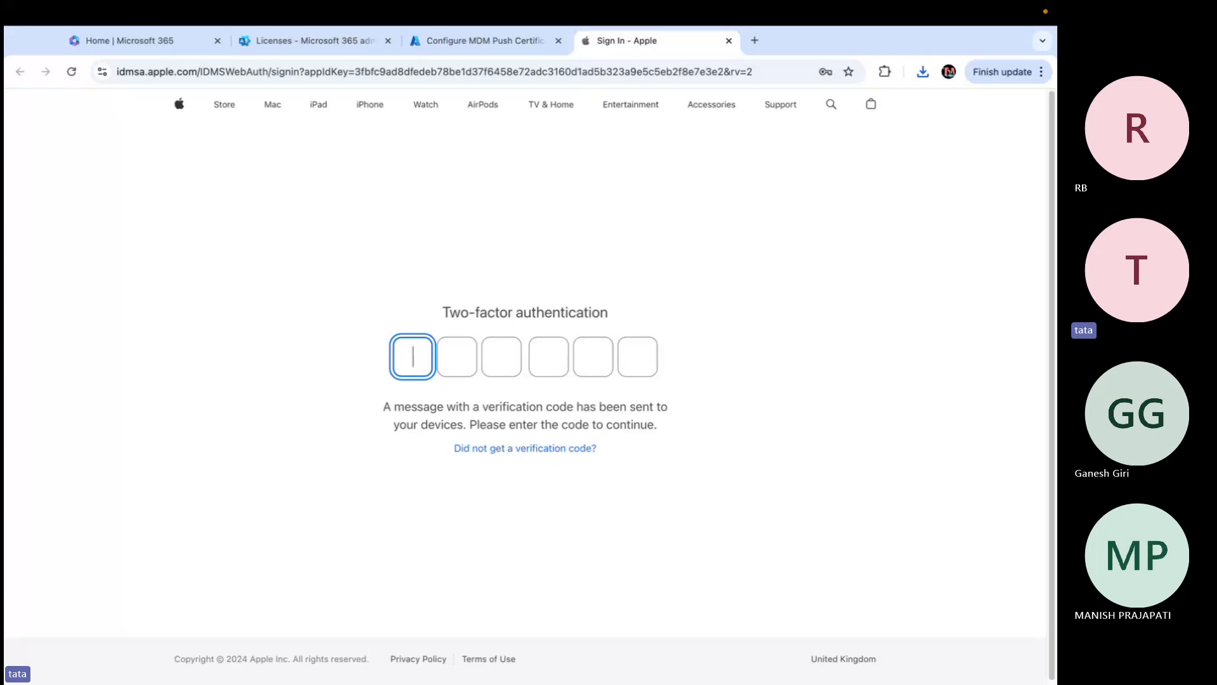
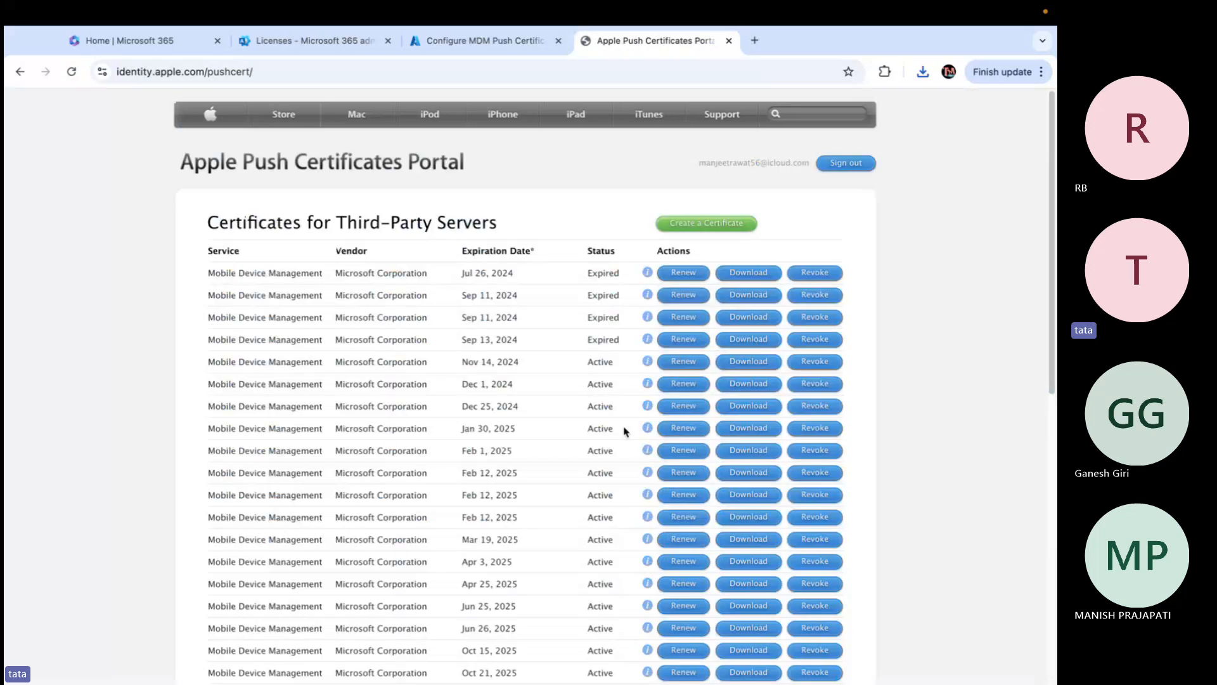
Step: Start creating a new push certificate and accept the terms of use
scroll(625, 430, down, 3)
scroll(625, 431, down, 5)
scroll(624, 432, up, 8)
click(706, 223)
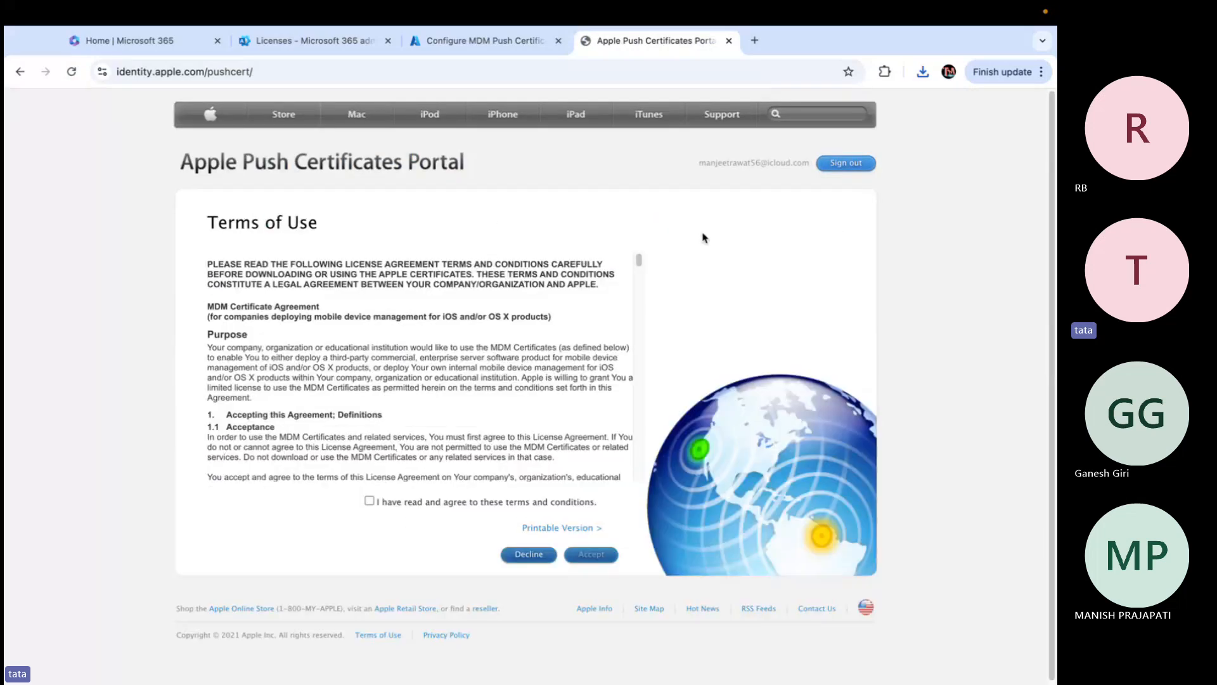
click(369, 501)
click(582, 556)
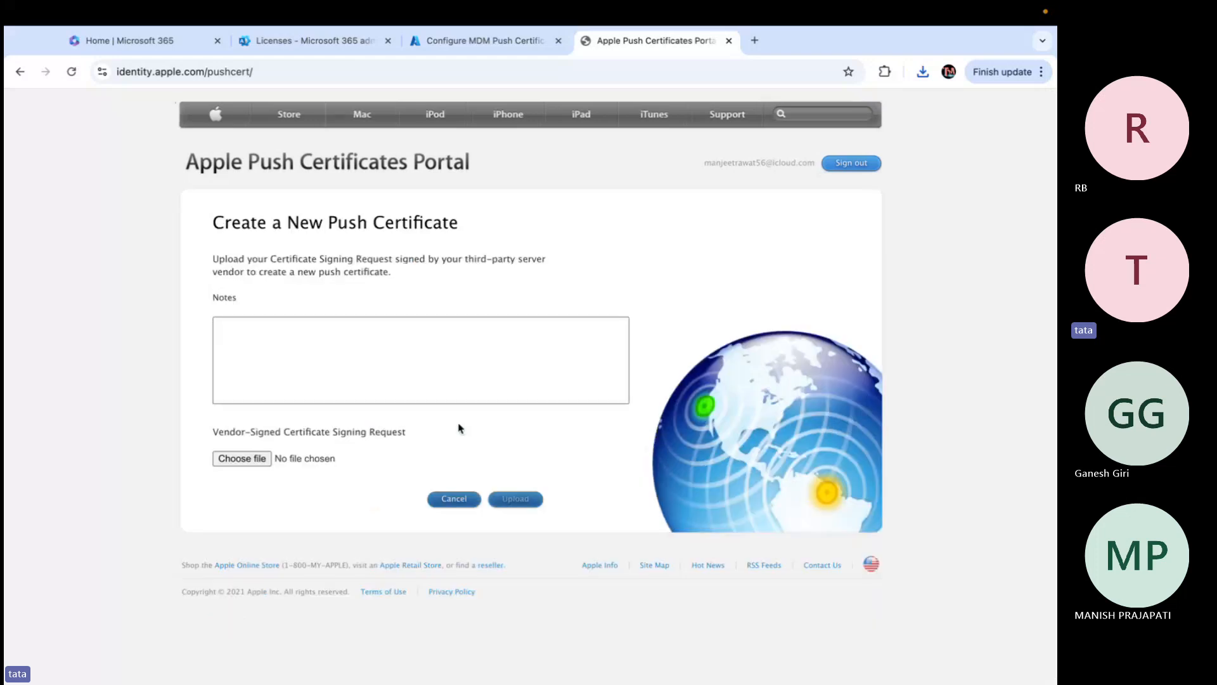
Step: Upload IntuneCSR (2).csr and download the resulting MDM push certificate .pem file
click(241, 459)
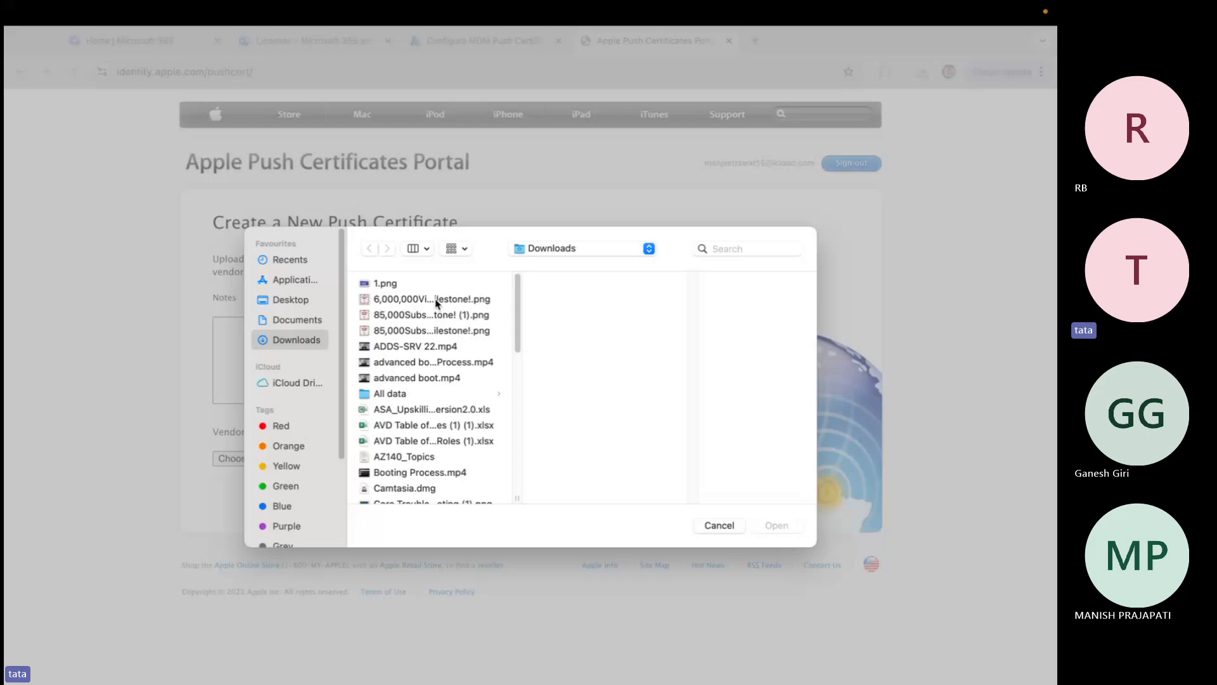
scroll(436, 336, down, 10)
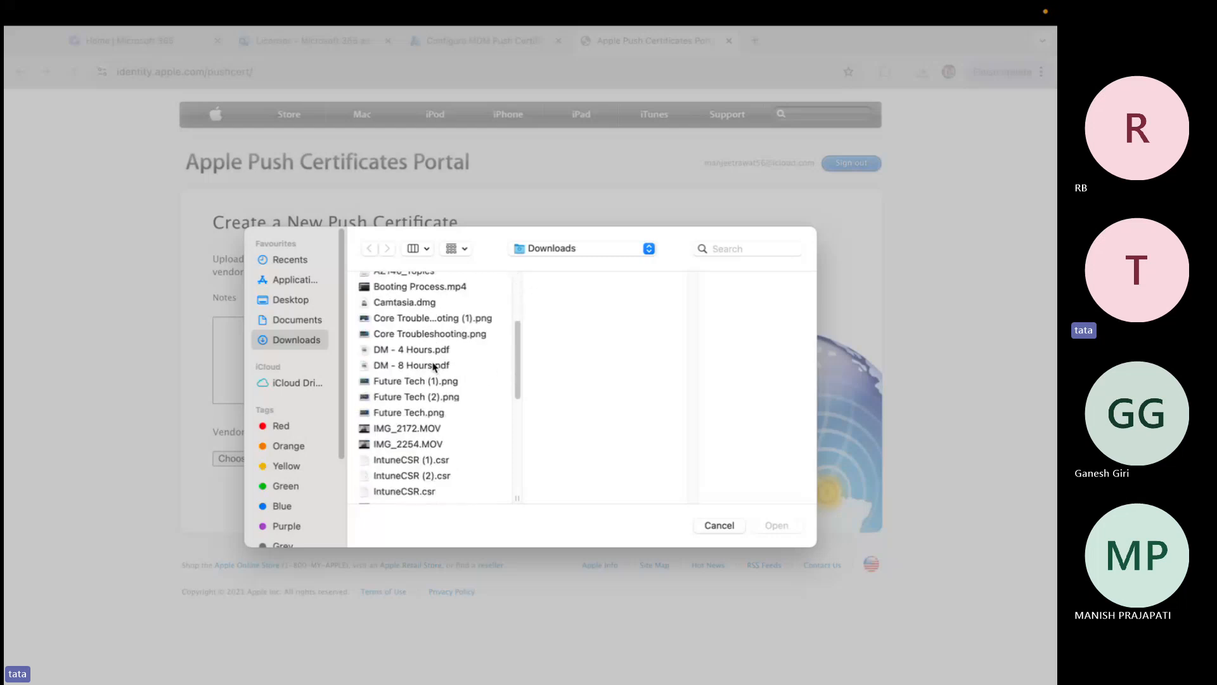
scroll(436, 367, down, 20)
scroll(436, 367, up, 6)
scroll(433, 365, up, 3)
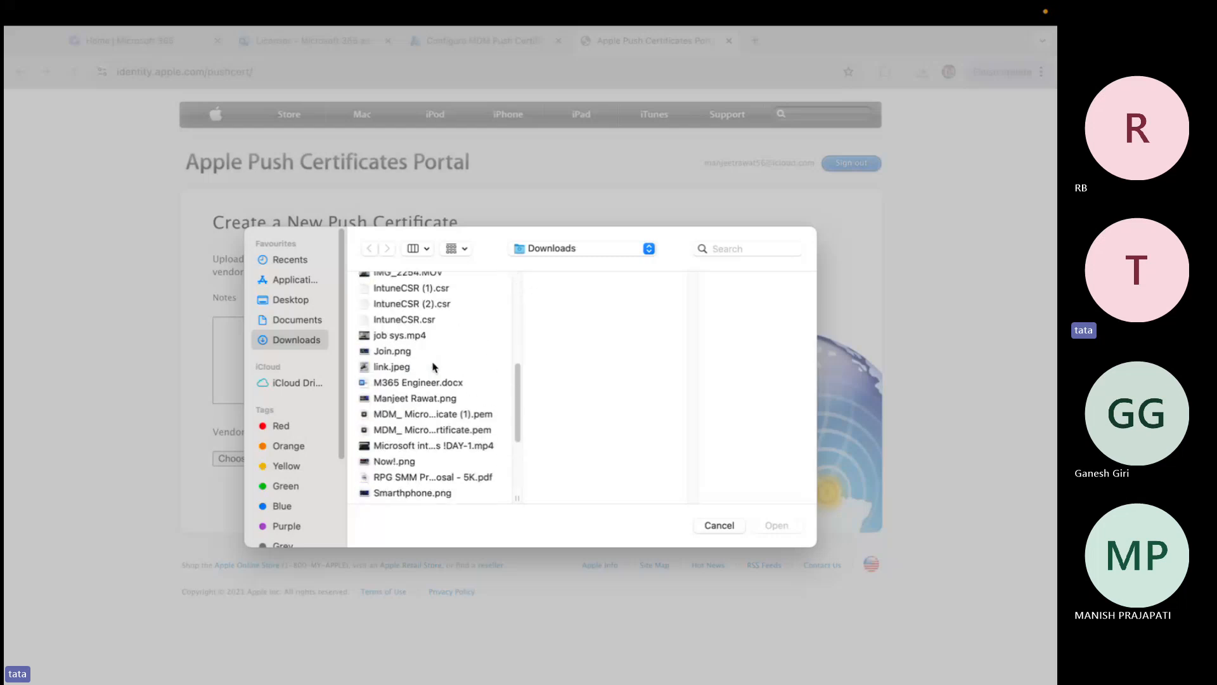
click(412, 311)
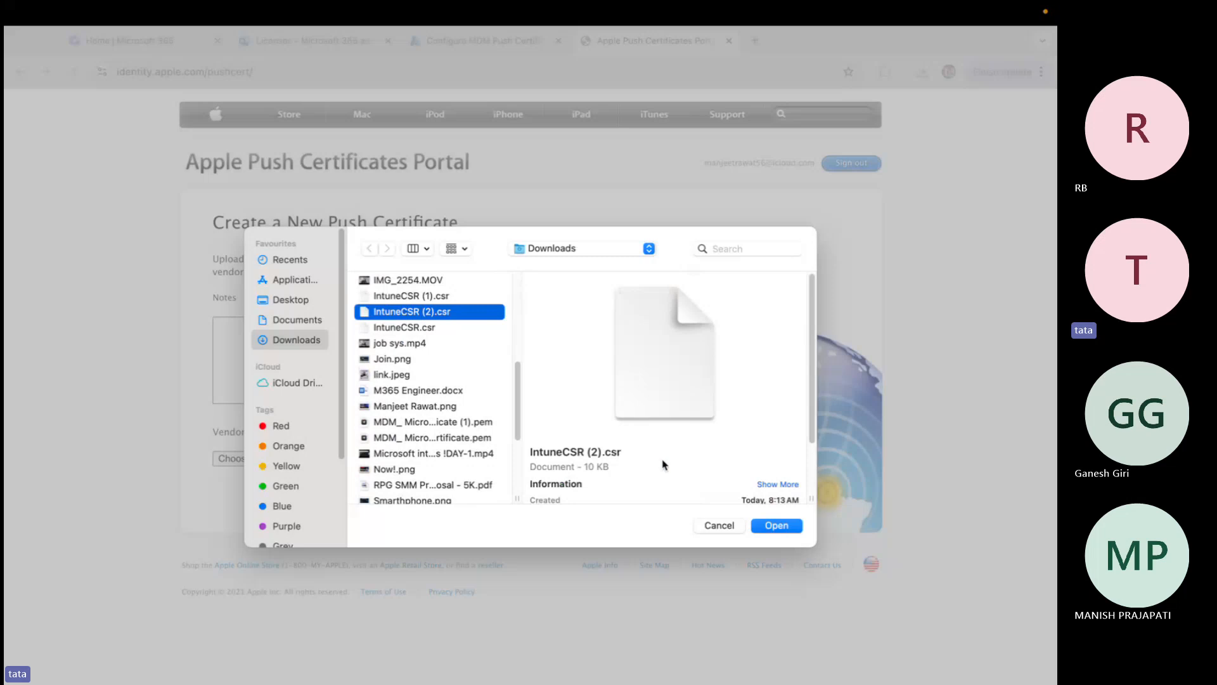
scroll(659, 456, down, 3)
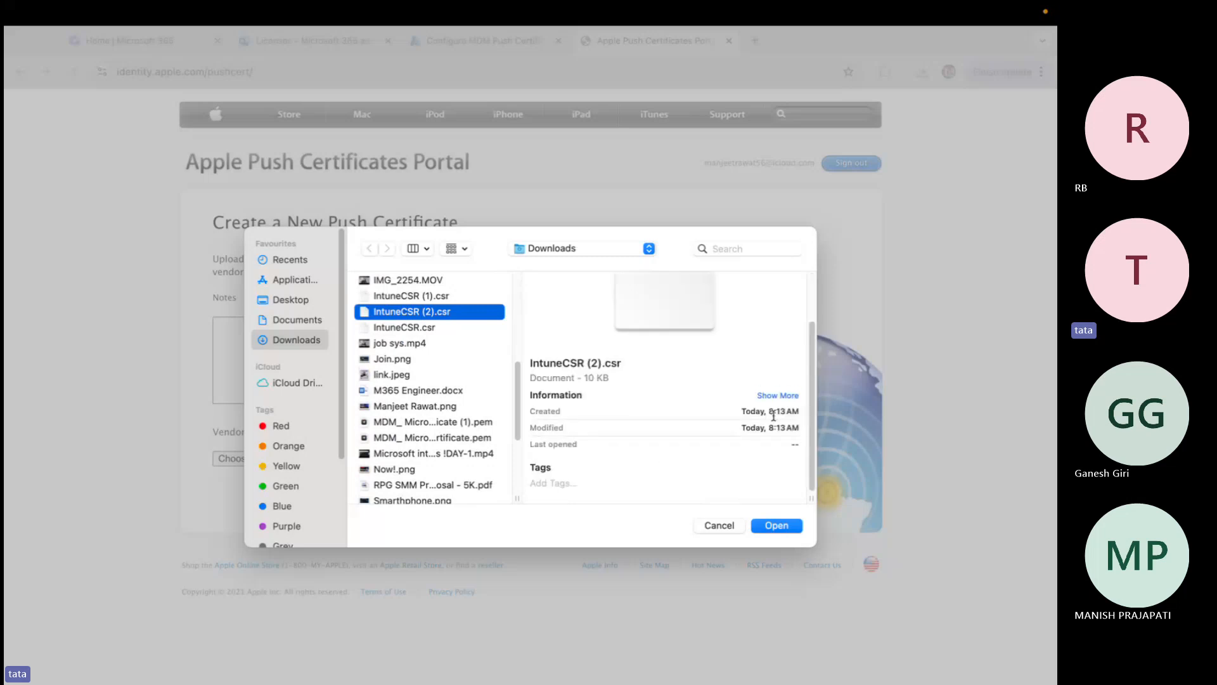
click(786, 529)
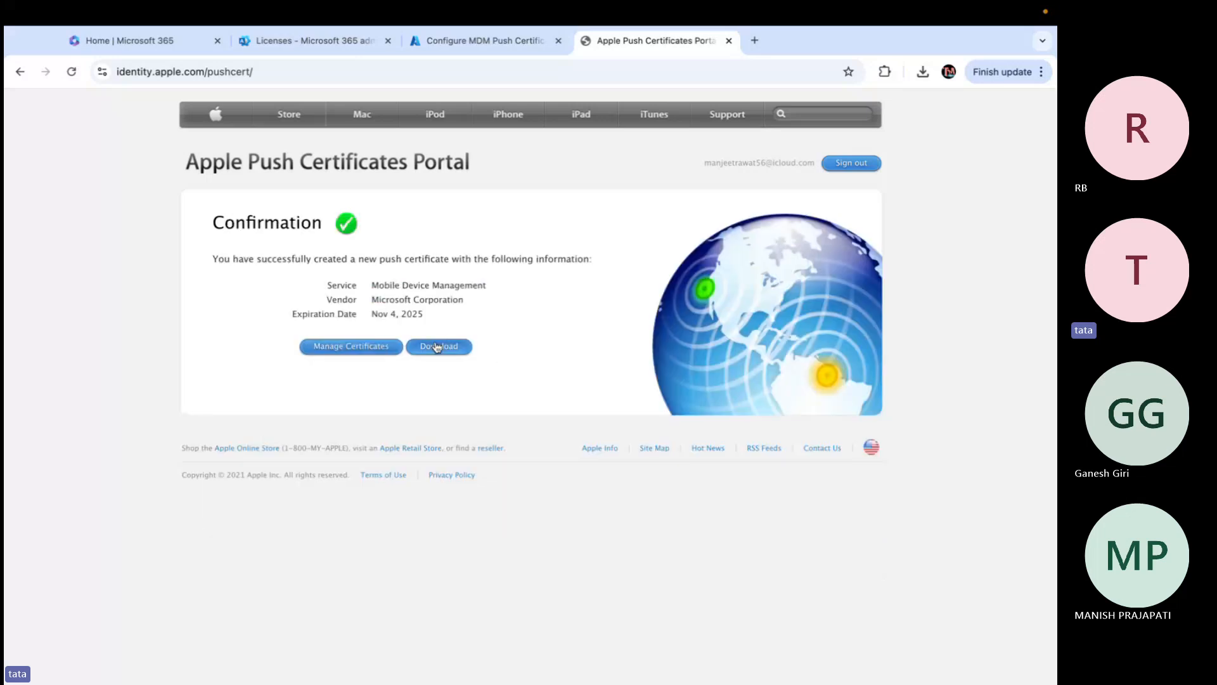
click(437, 346)
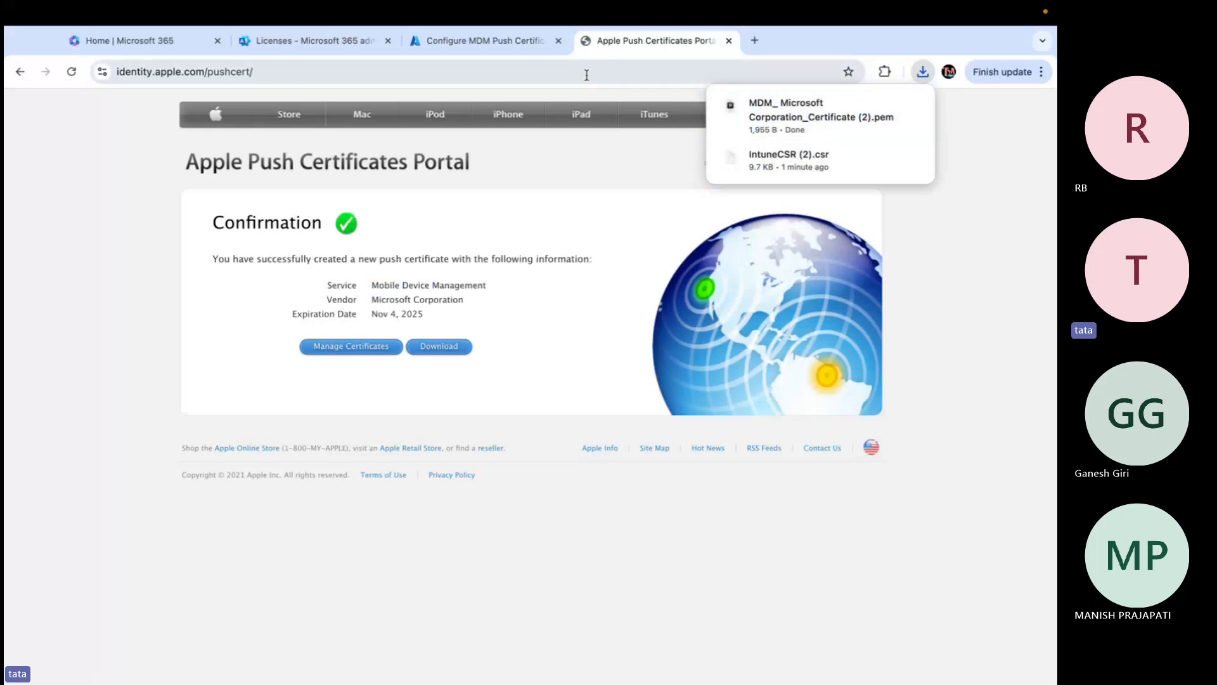
Step: Enter the Apple ID and choose MDM_ Microsoft Corporation_Certificate (2).pem in Intune's push certificate panel
click(484, 41)
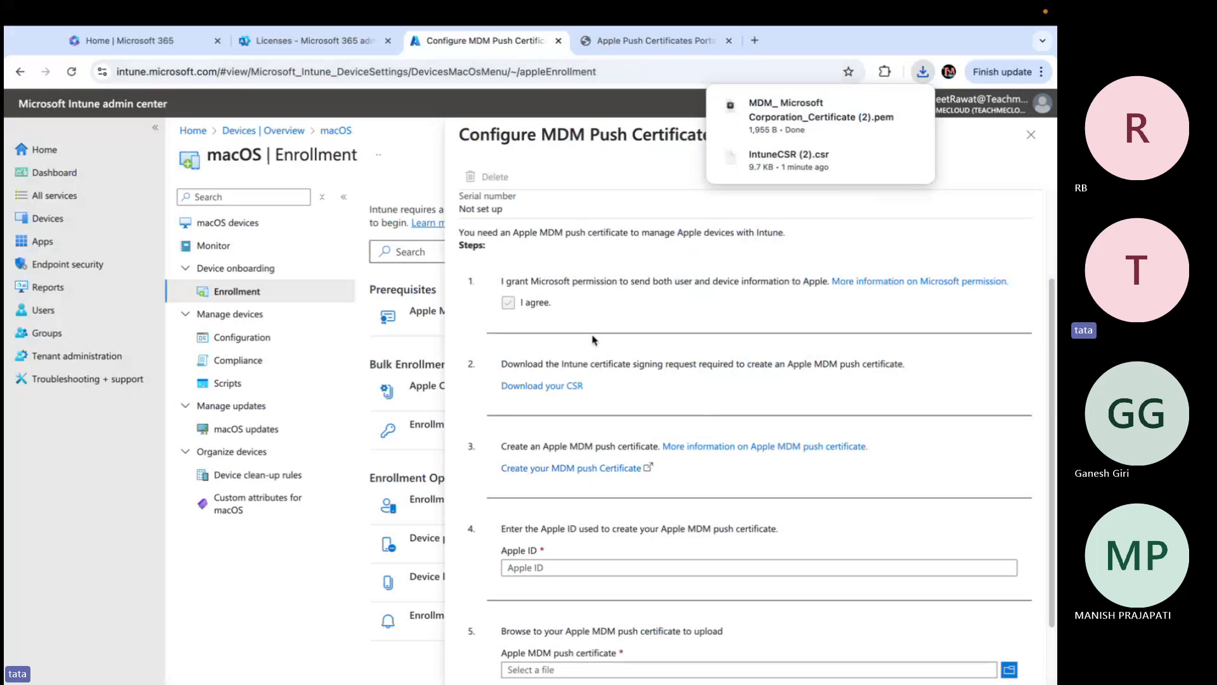
scroll(594, 341, down, 1)
click(538, 491)
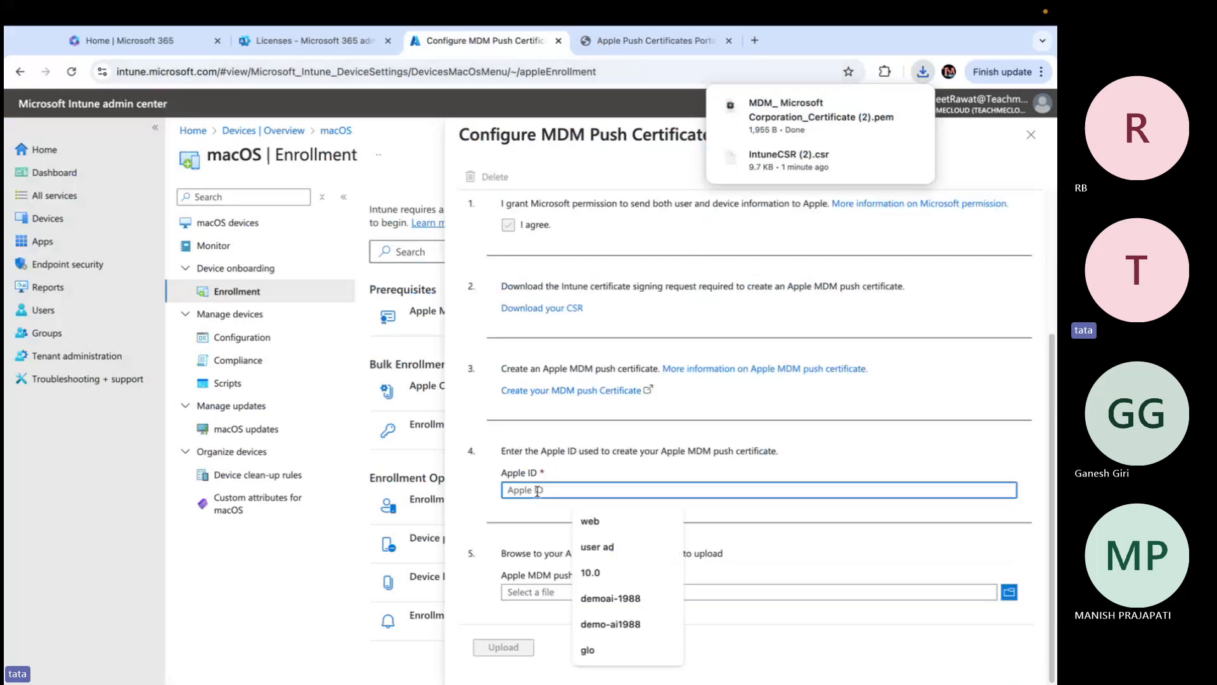
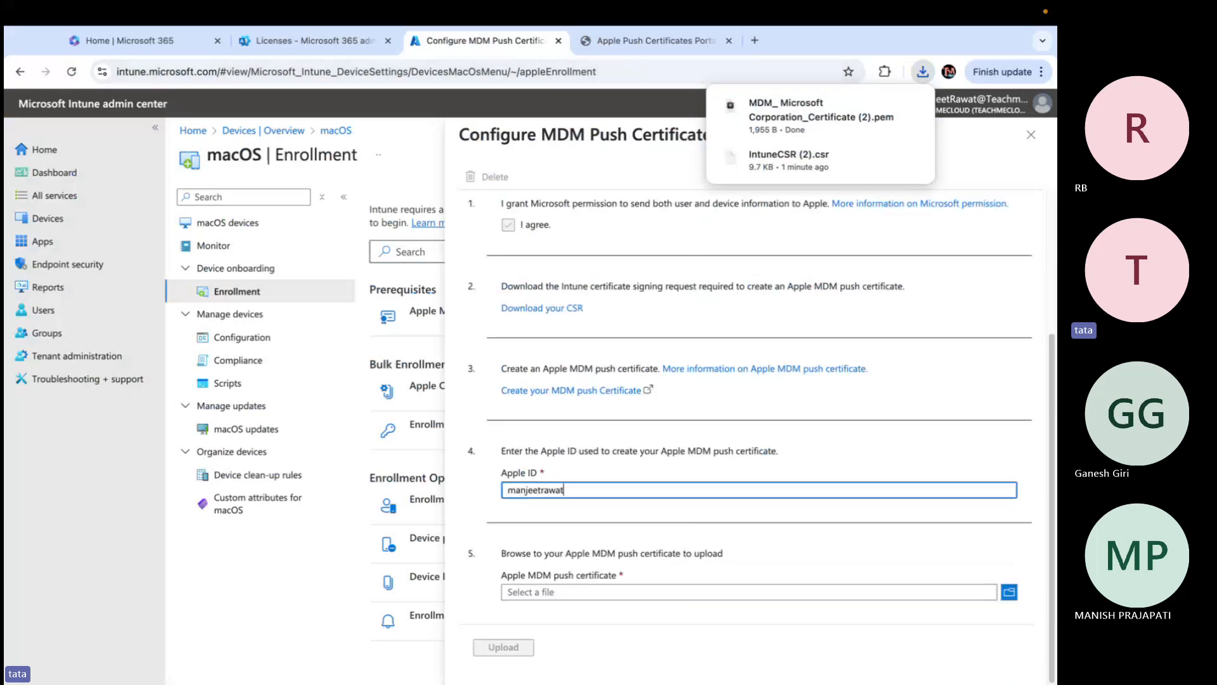
click(562, 593)
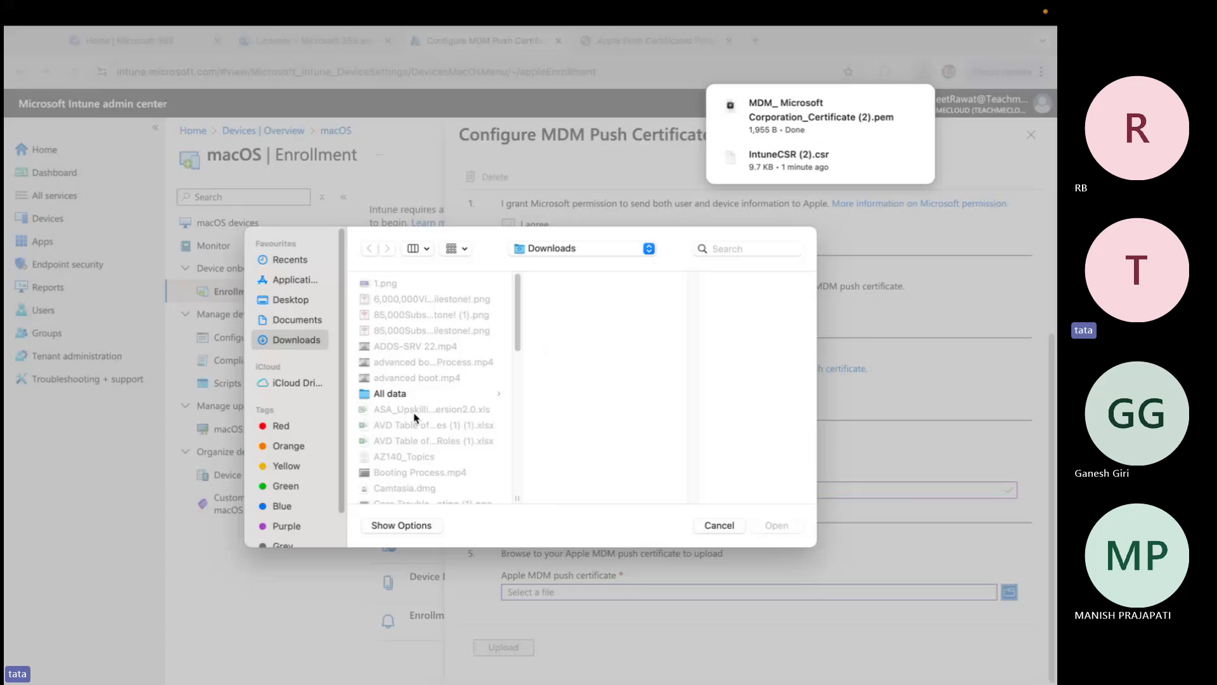
scroll(415, 417, down, 8)
scroll(415, 417, down, 3)
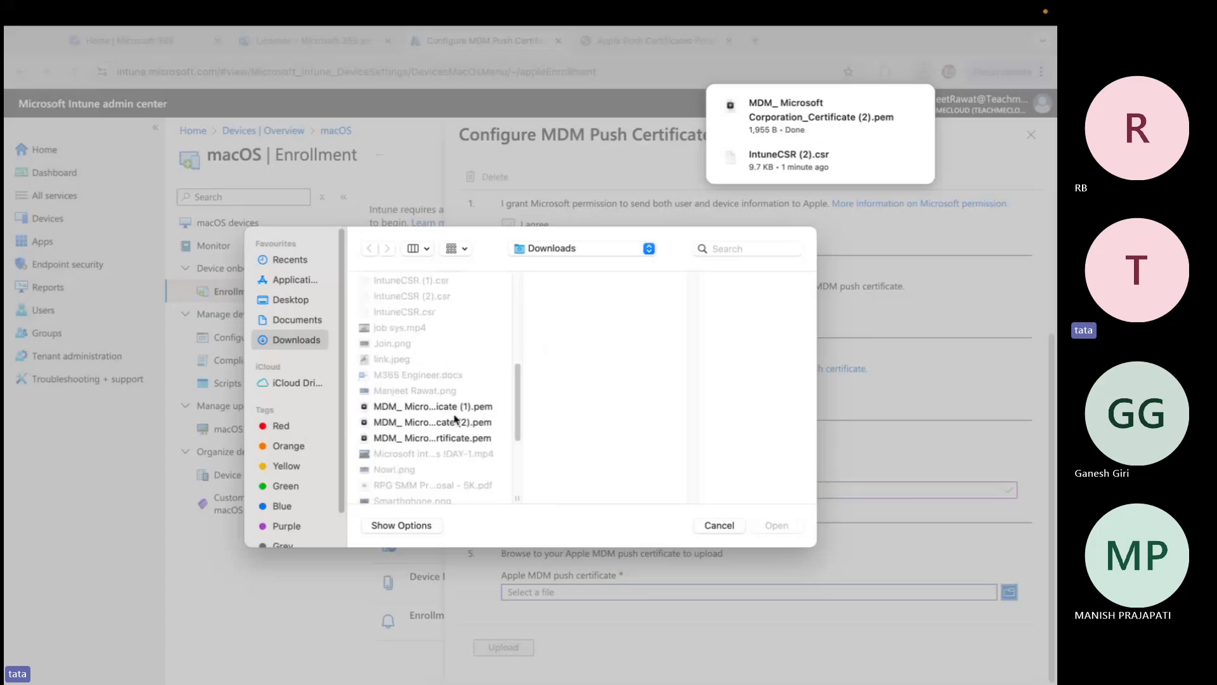
click(431, 422)
scroll(697, 426, down, 3)
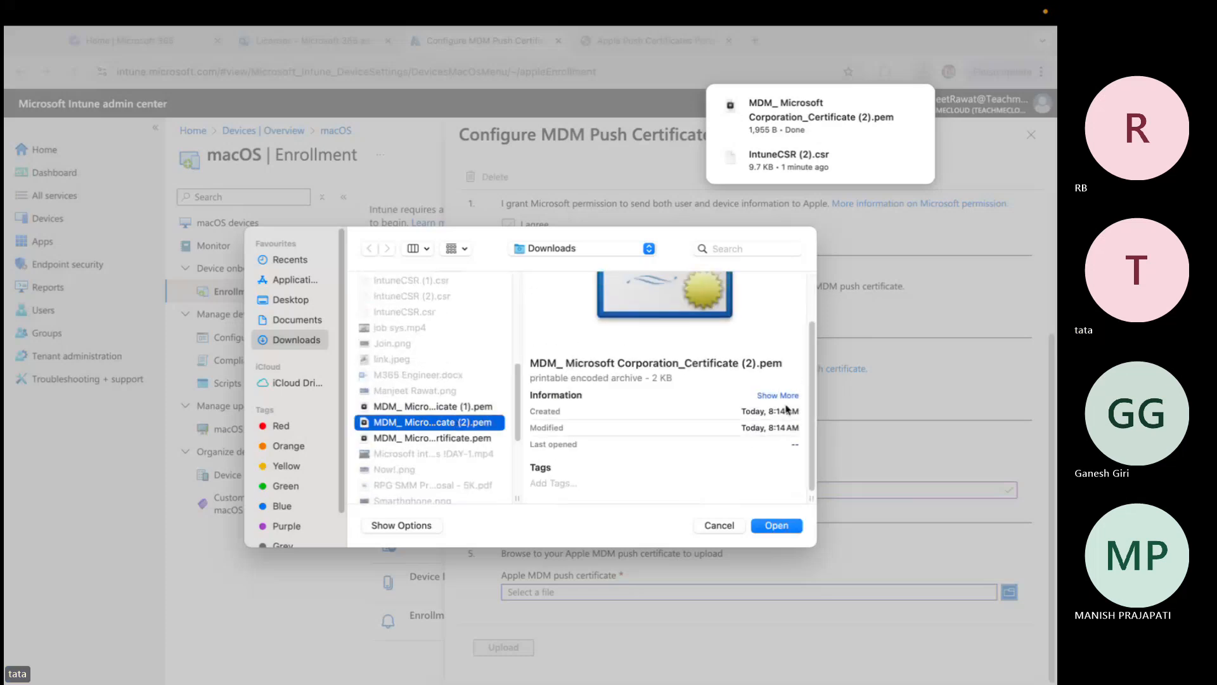
click(777, 525)
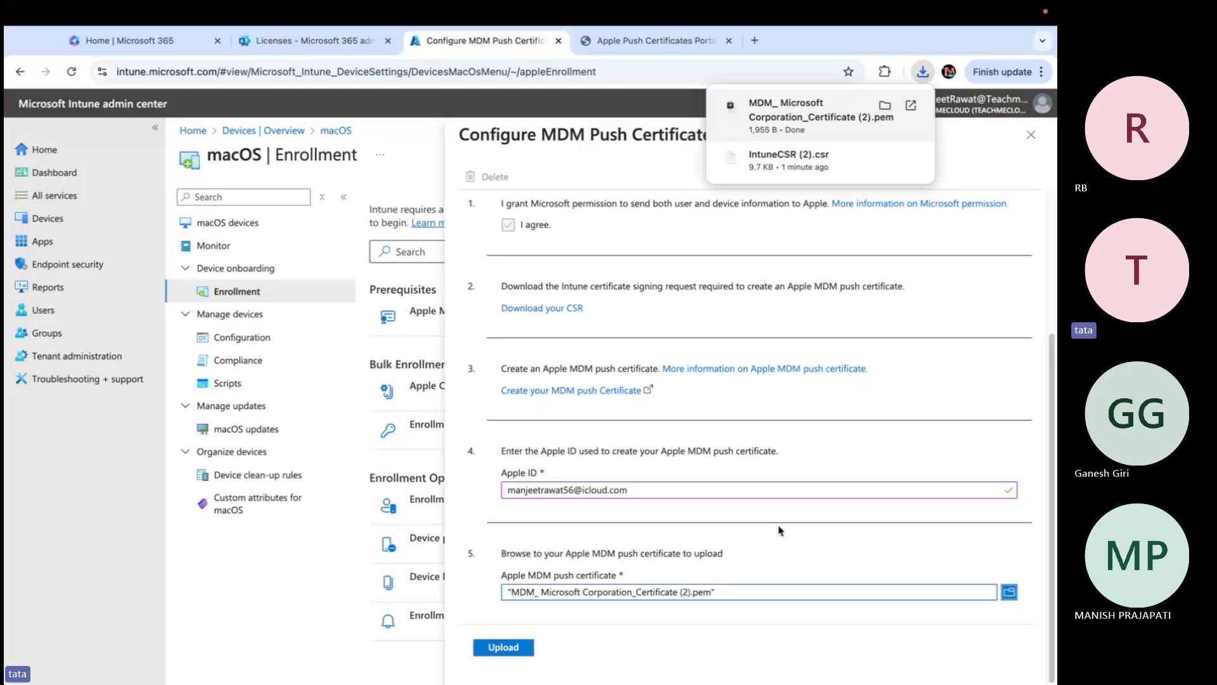
Step: Upload the certificate, confirm it shows Active expiring 04/11/2025, then go to Users
click(511, 647)
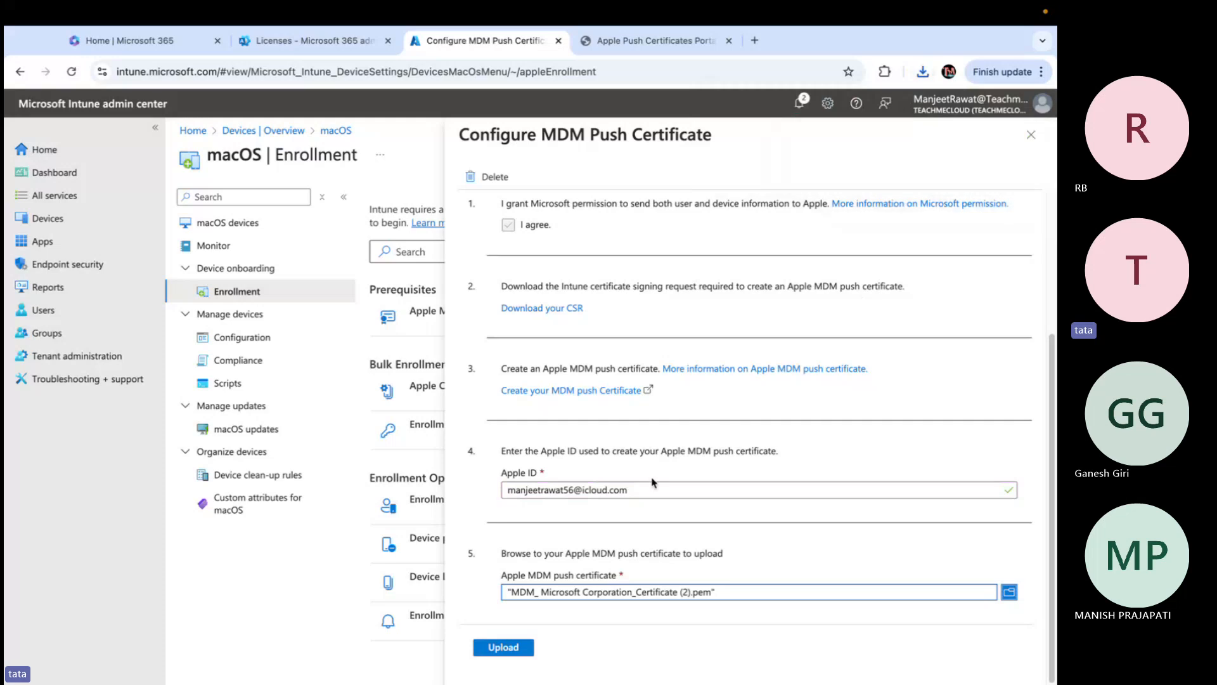
click(504, 650)
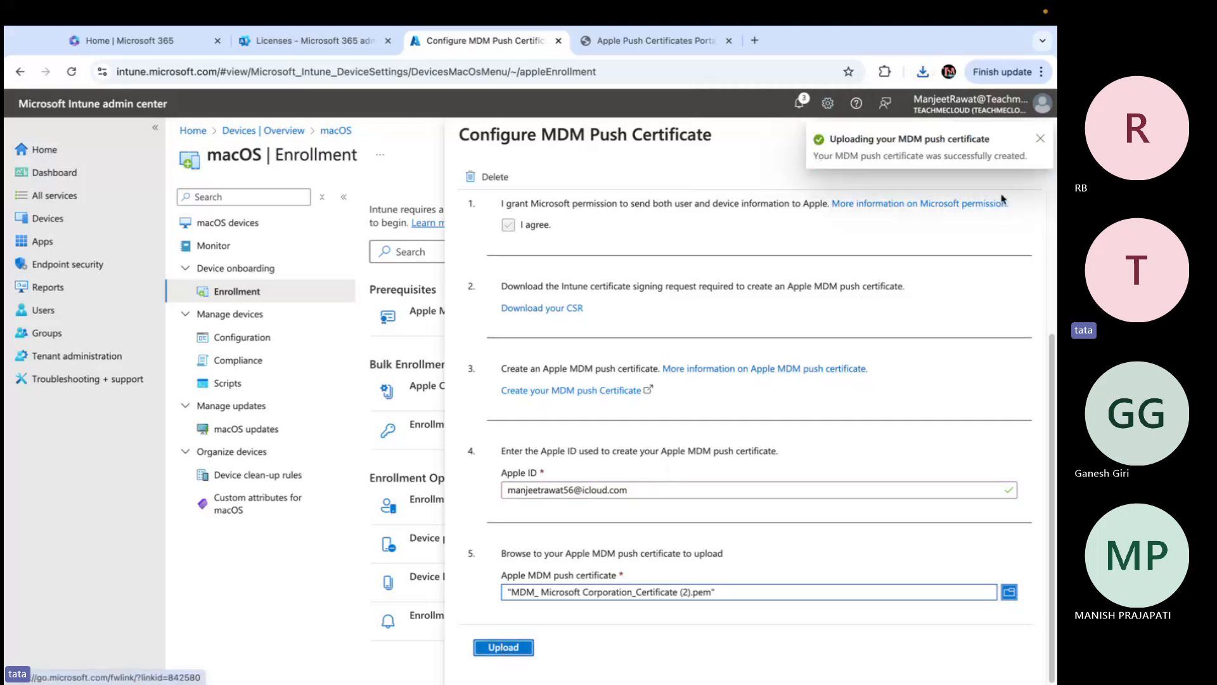
click(1040, 138)
click(1041, 139)
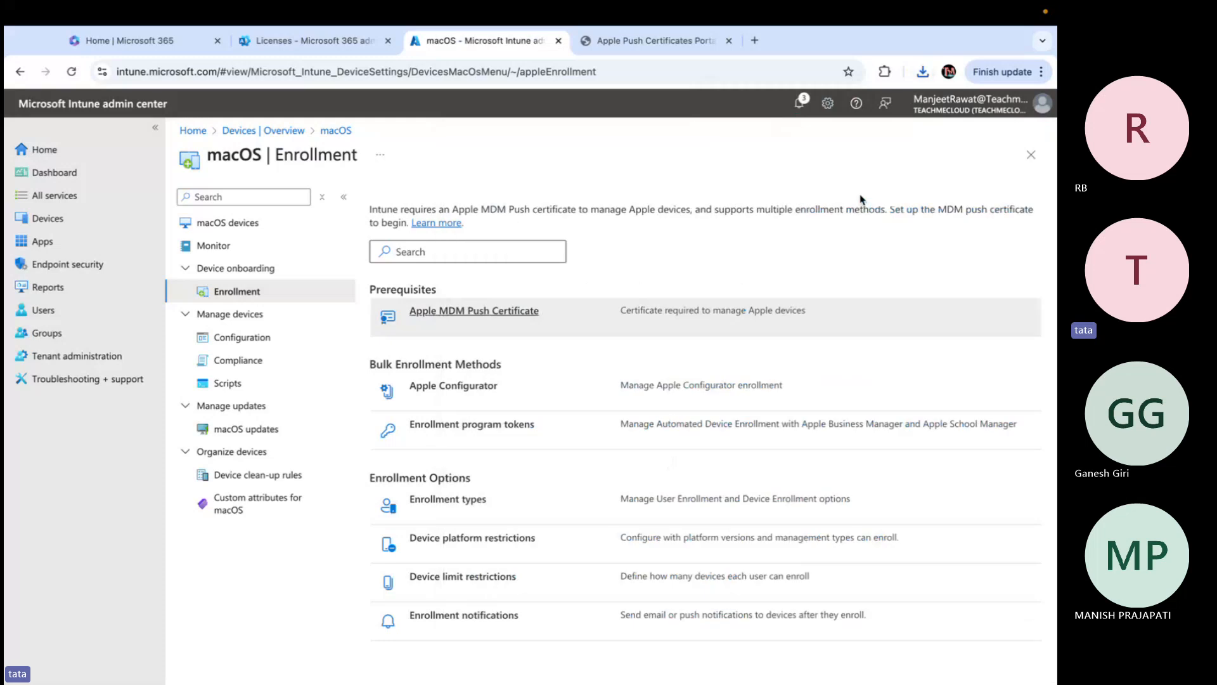
click(558, 318)
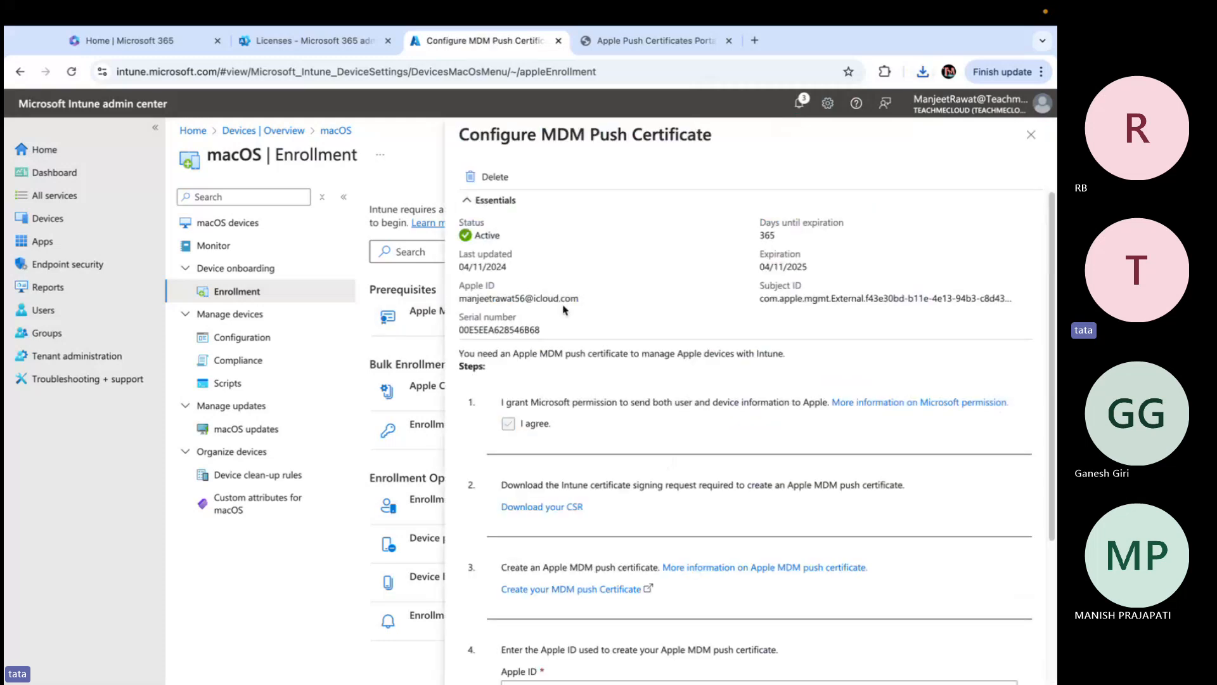
mouse_move(1048, 16)
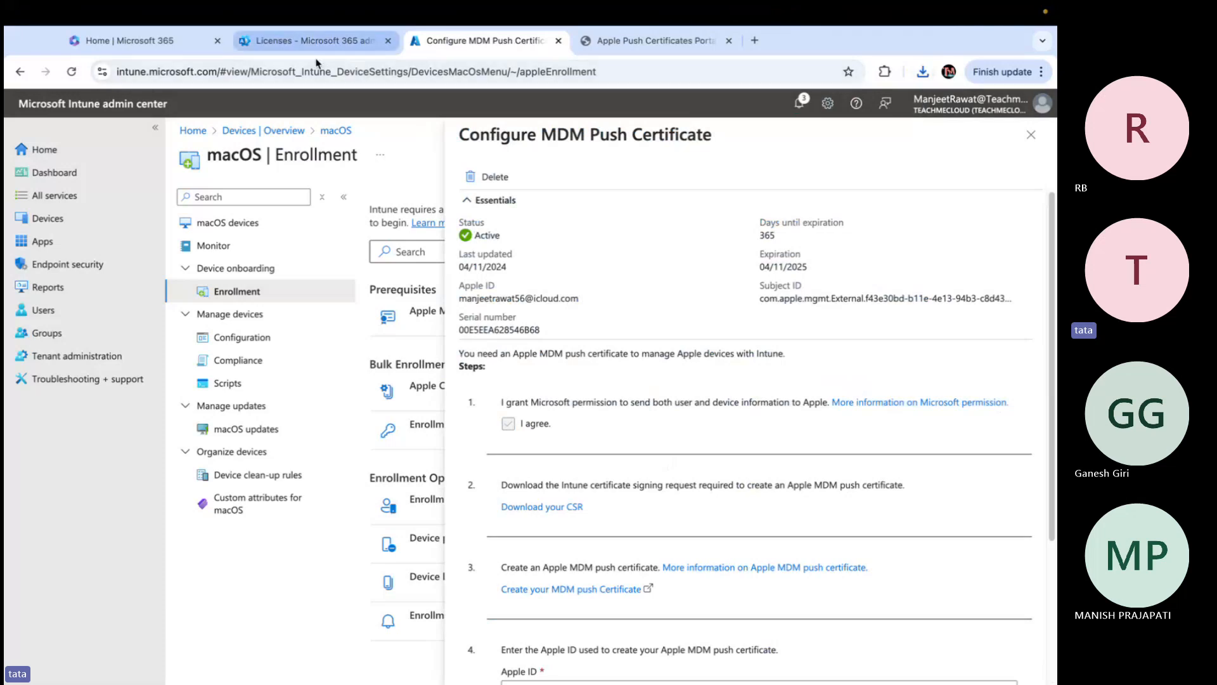
click(59, 307)
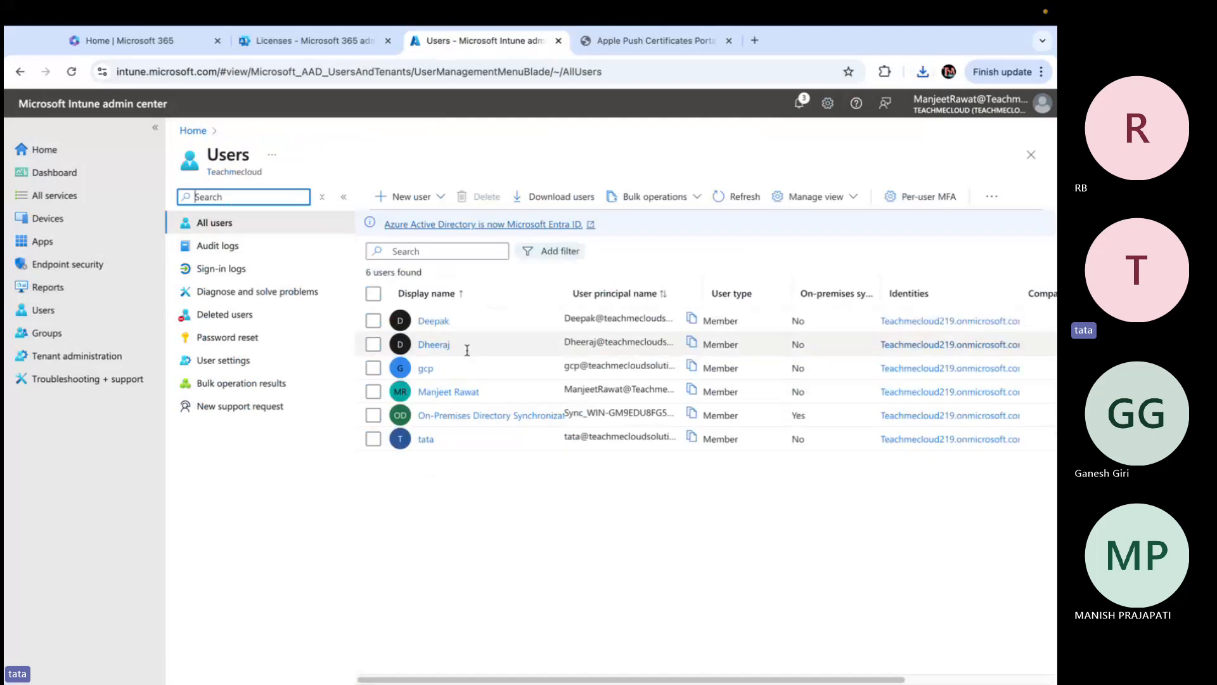
Step: Filter All groups by 'intun' and check members of Demo-Intune and Intune-class-grp
click(54, 334)
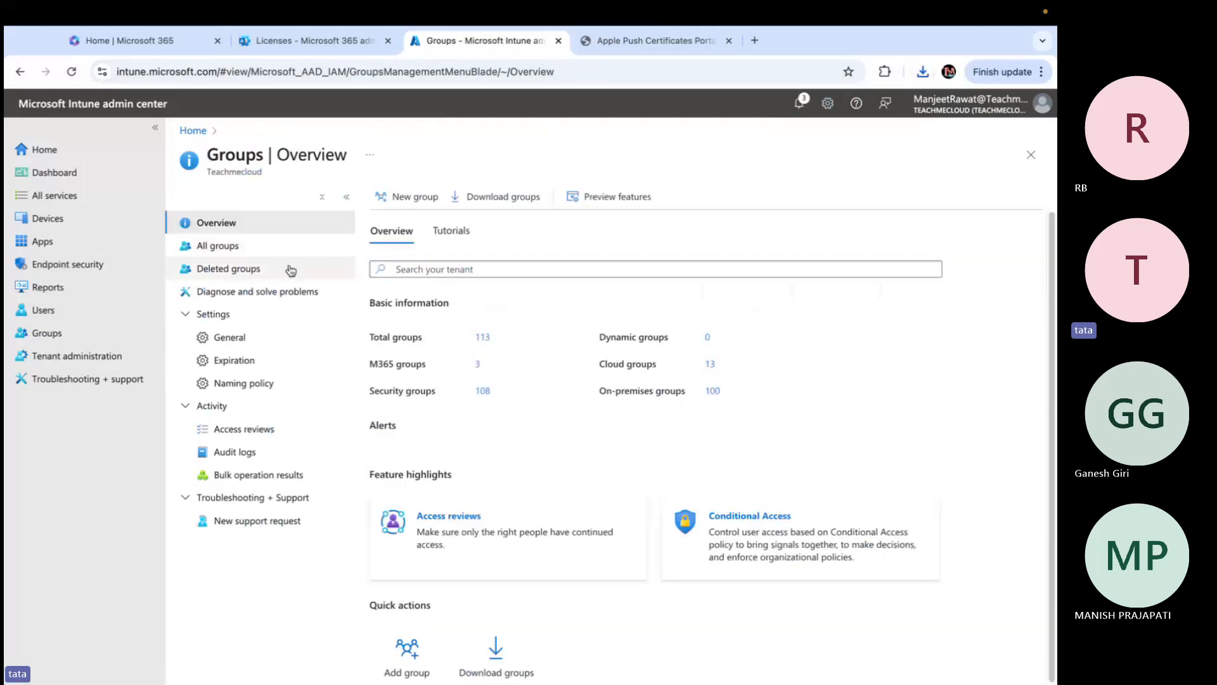
click(228, 243)
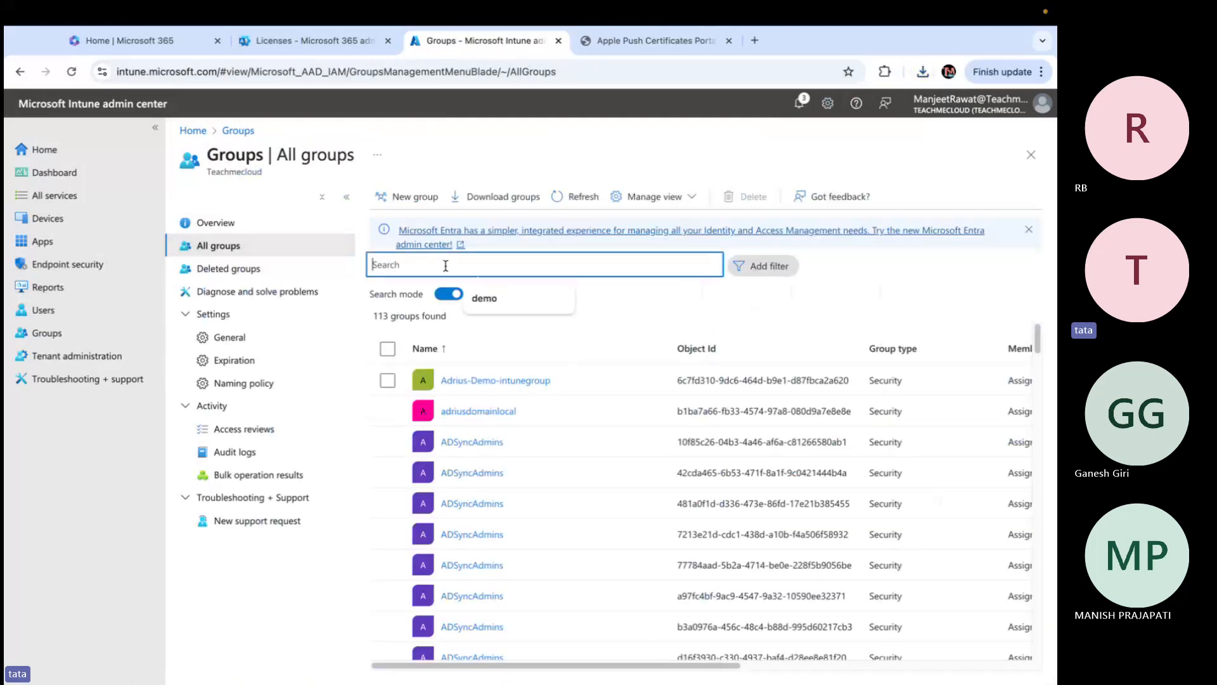
text(intun)
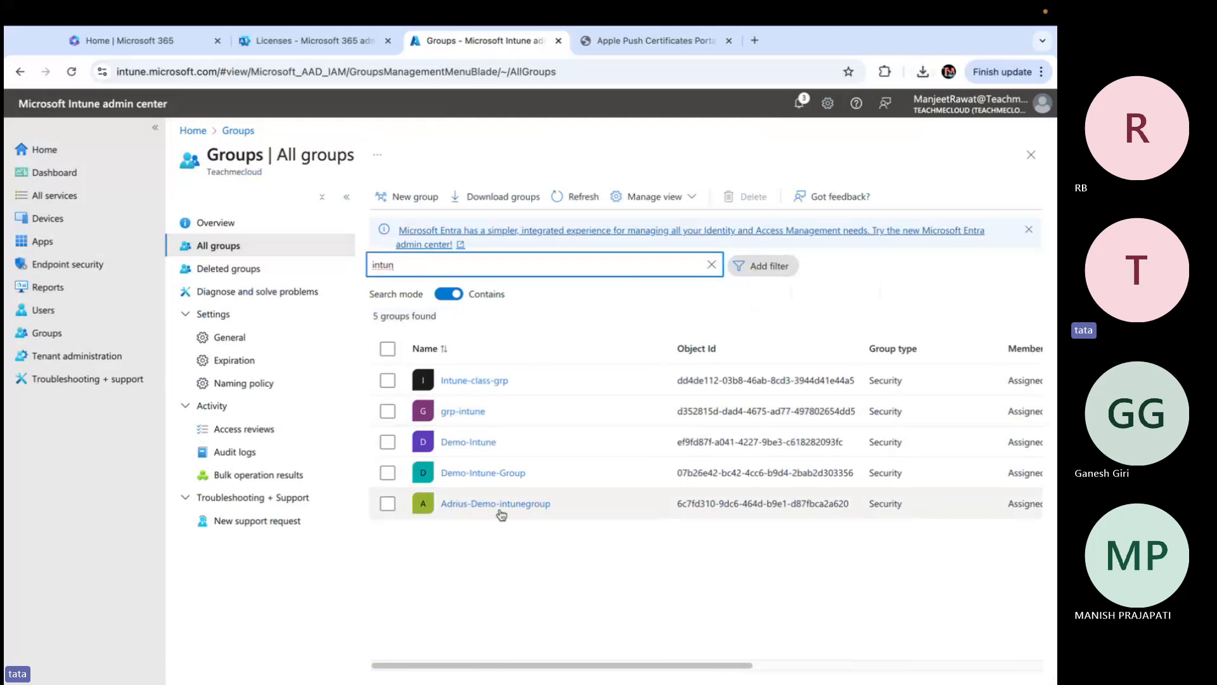
click(454, 441)
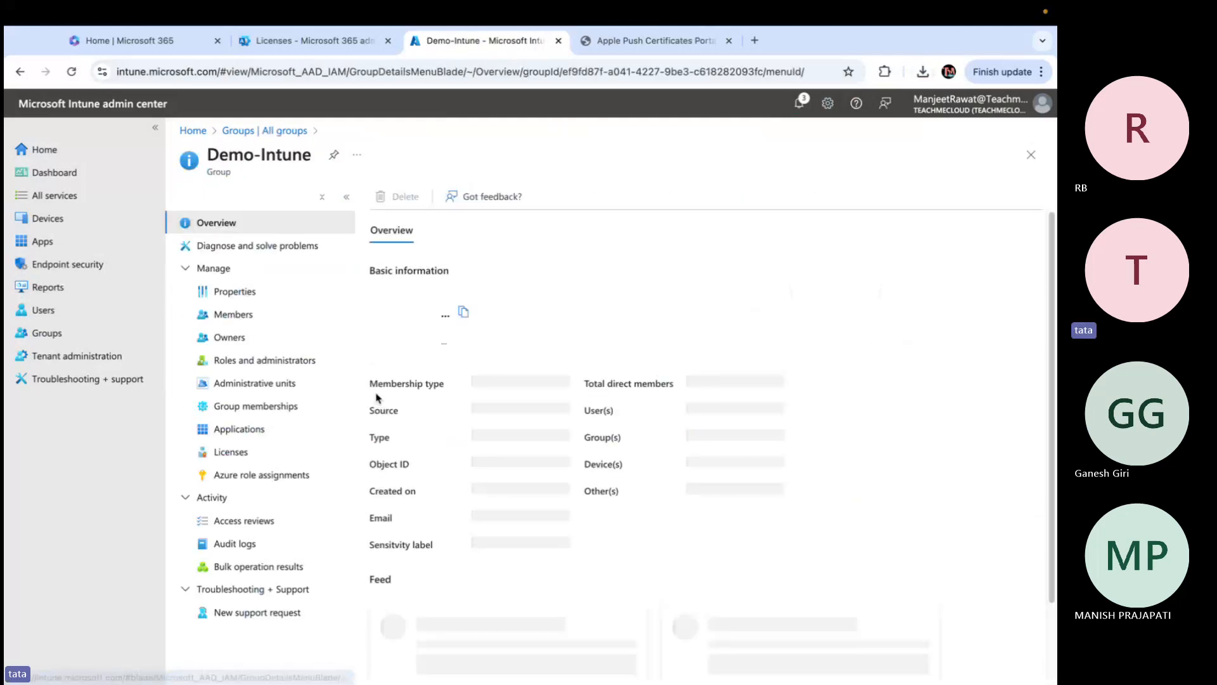
click(230, 317)
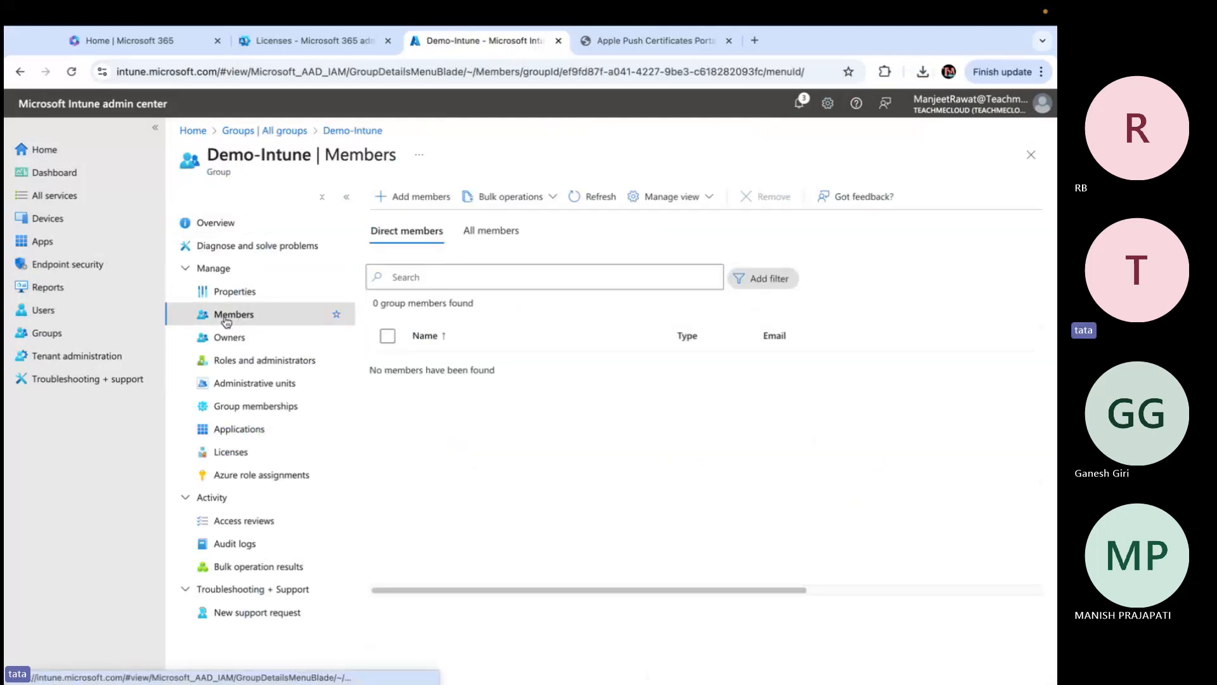
click(284, 131)
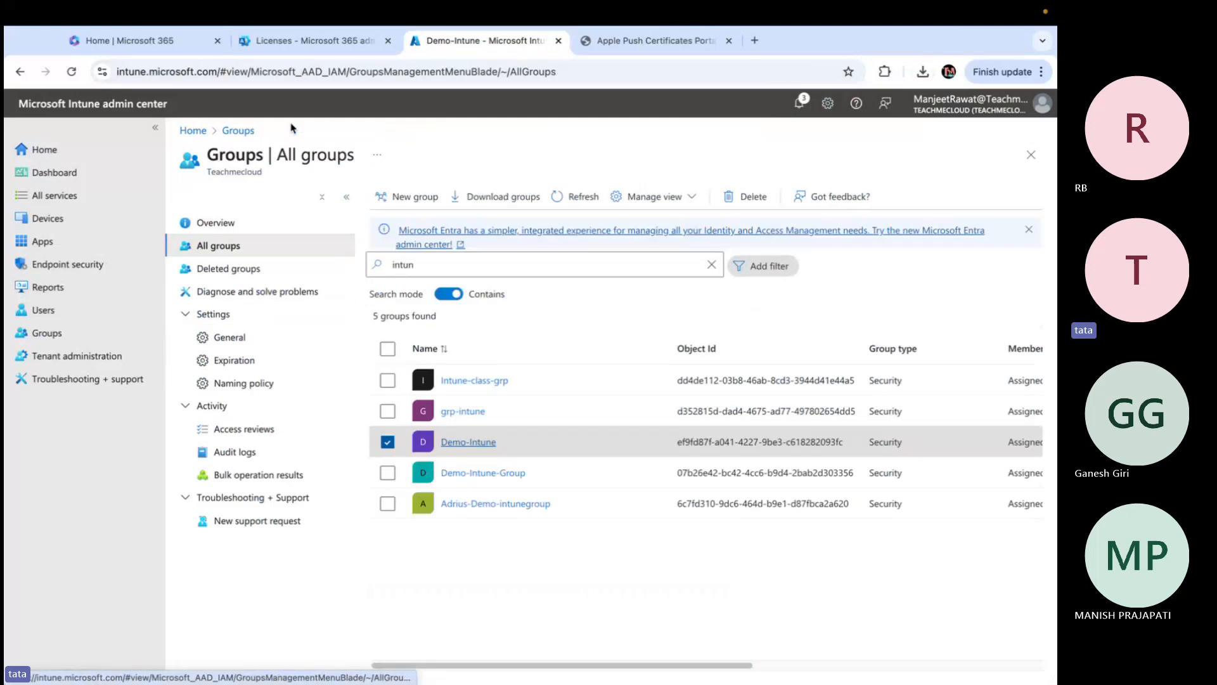
click(481, 380)
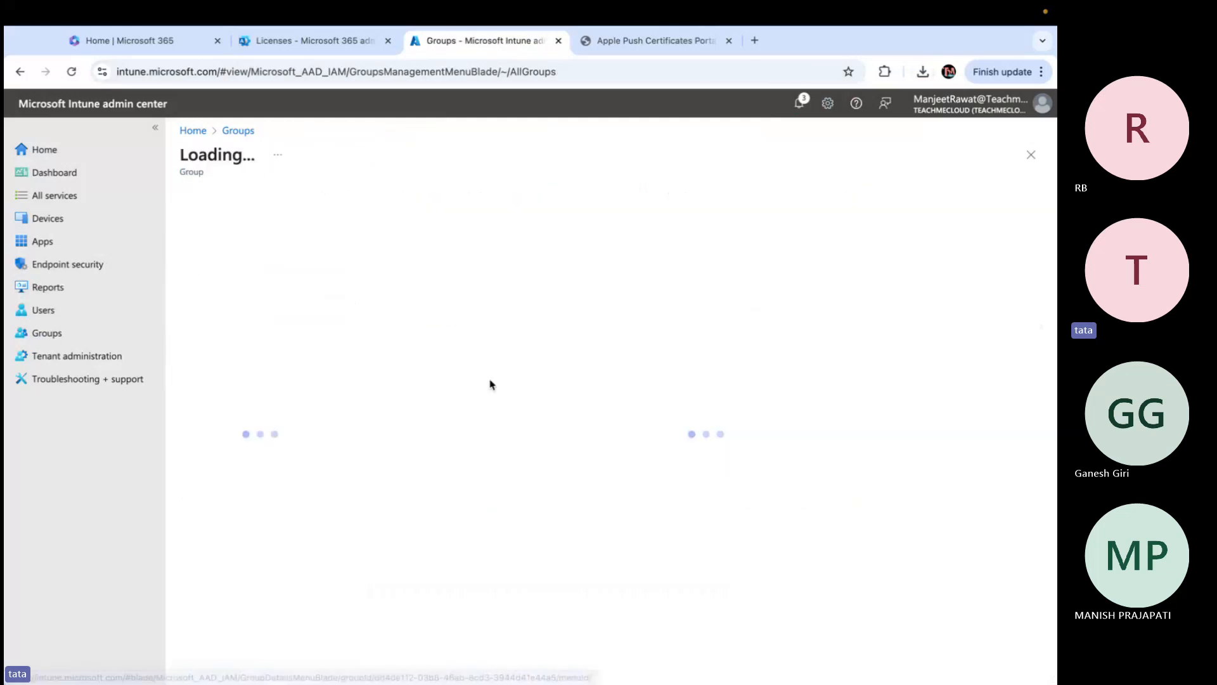
click(240, 317)
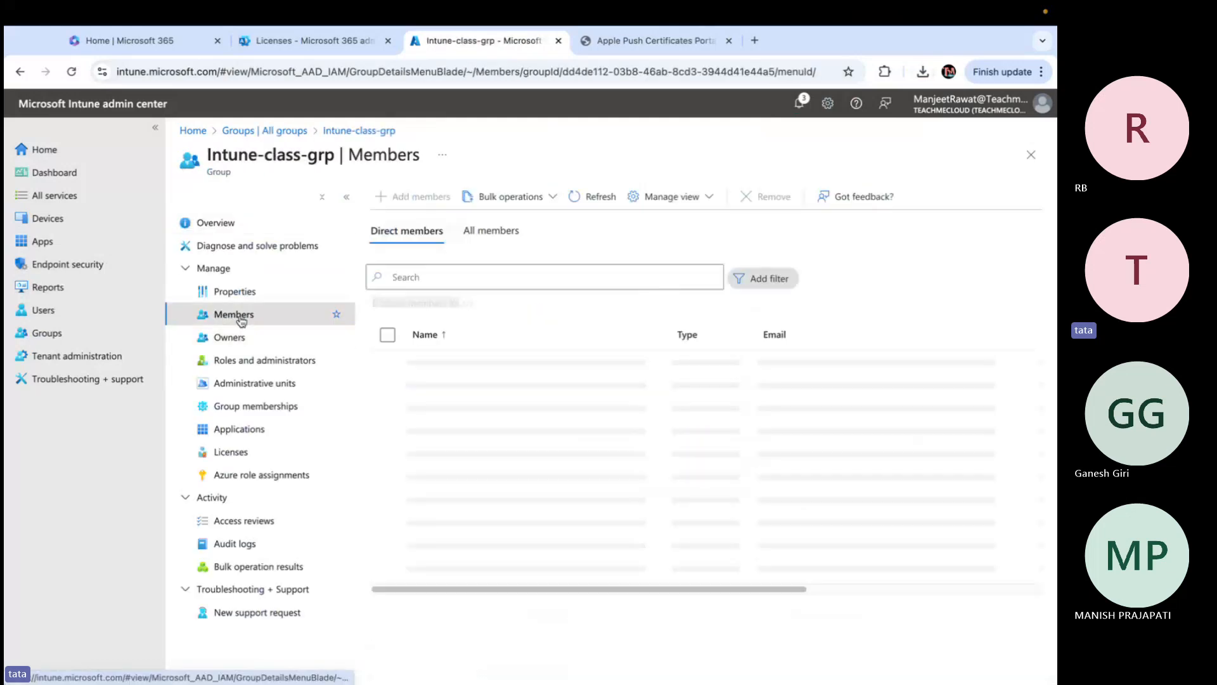
click(260, 130)
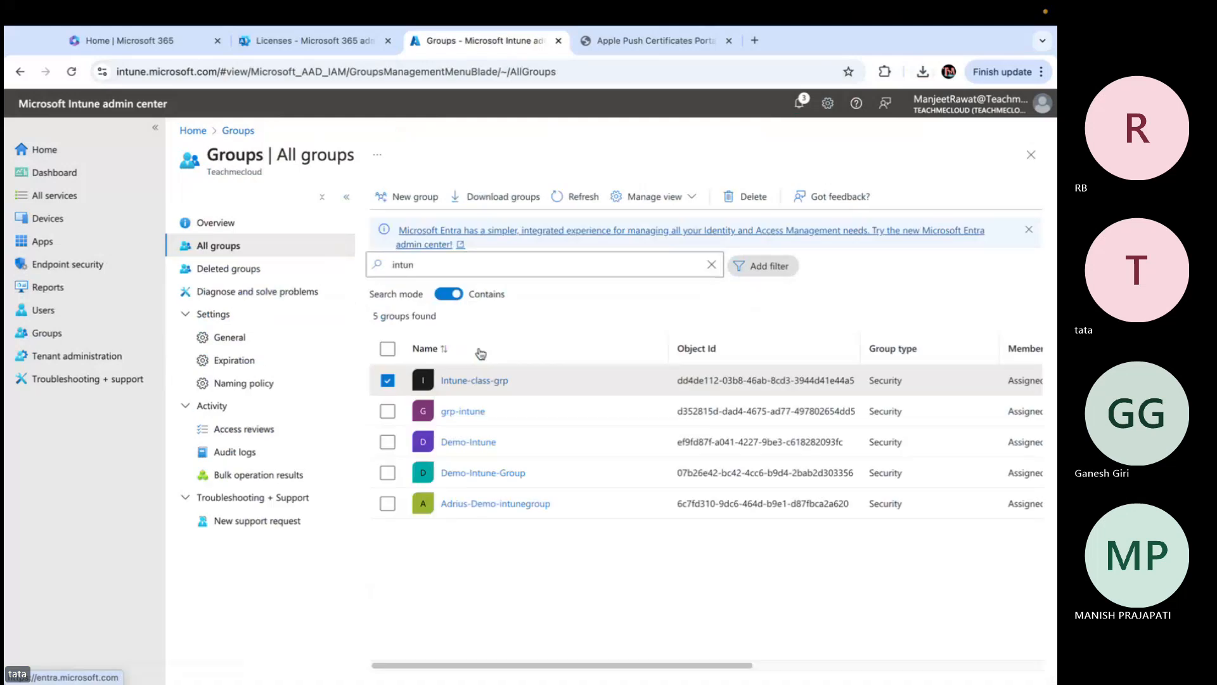
Step: Check members of grp-intune, Demo-Intune-Group and Adrius-Demo-intunegroup, returning to the filtered list
click(468, 411)
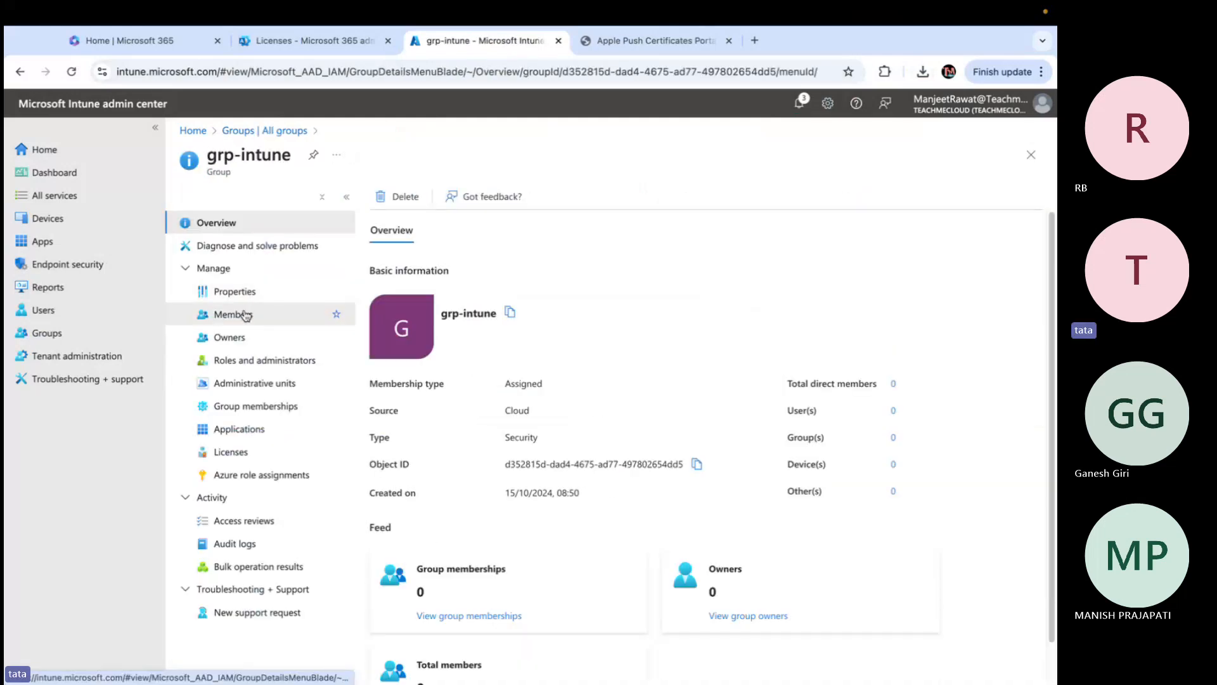
click(246, 315)
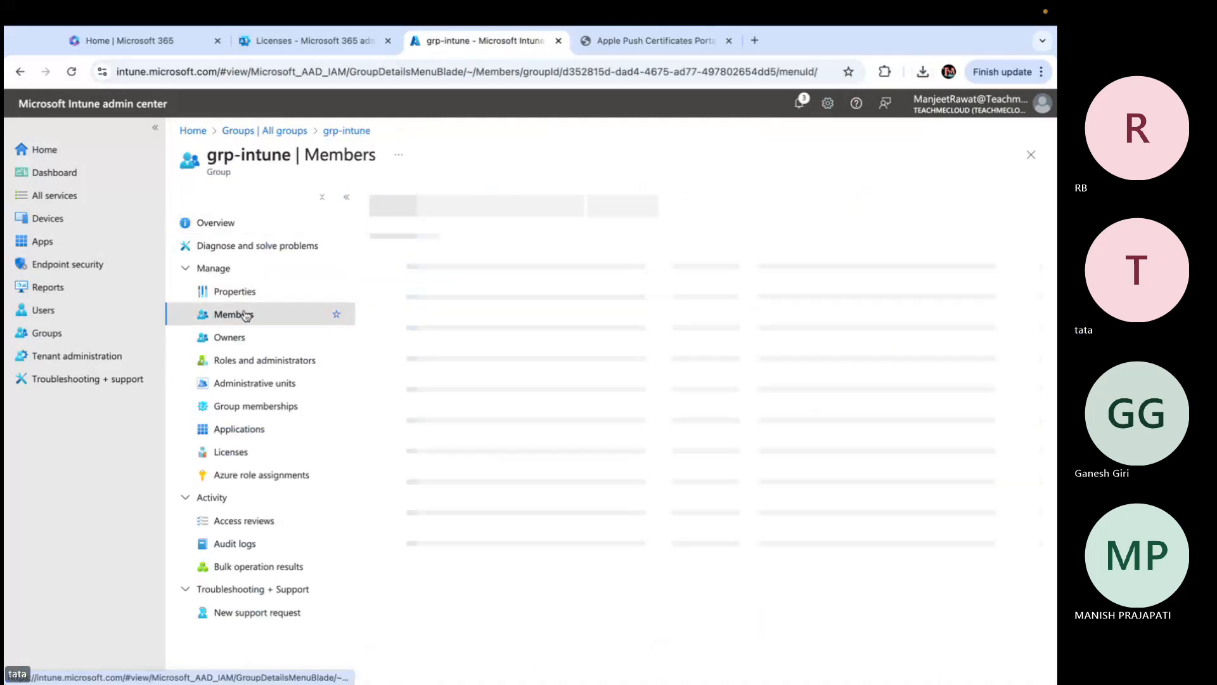
click(295, 131)
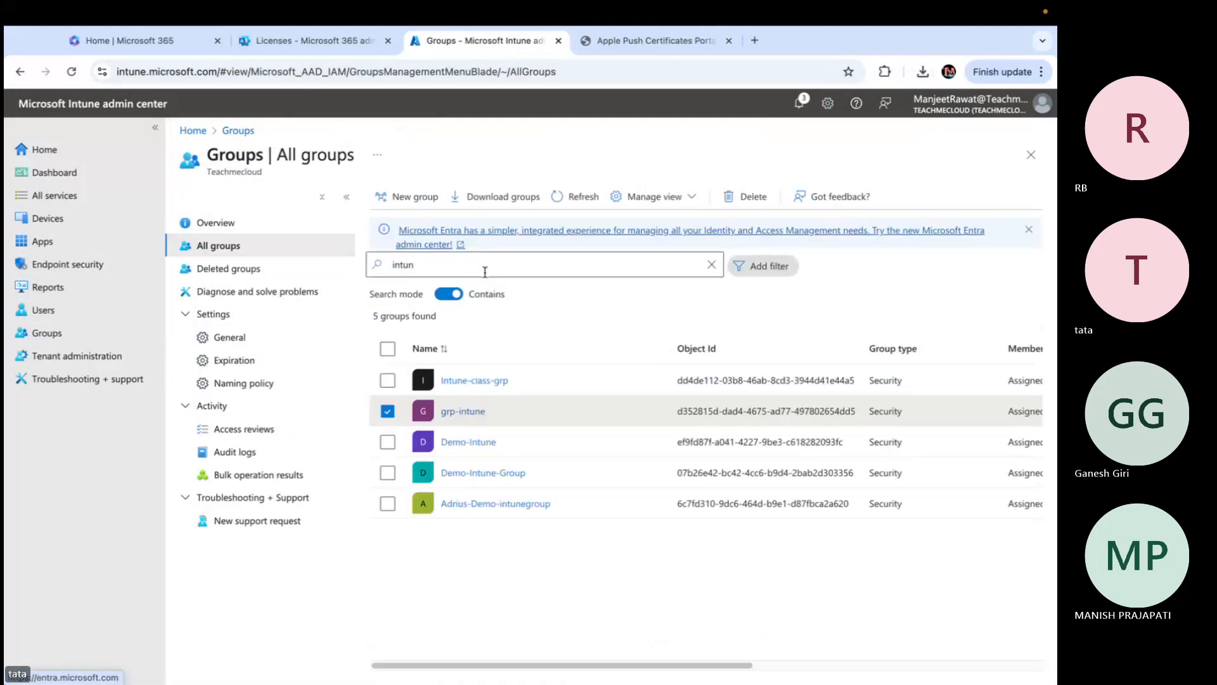
click(487, 474)
click(238, 317)
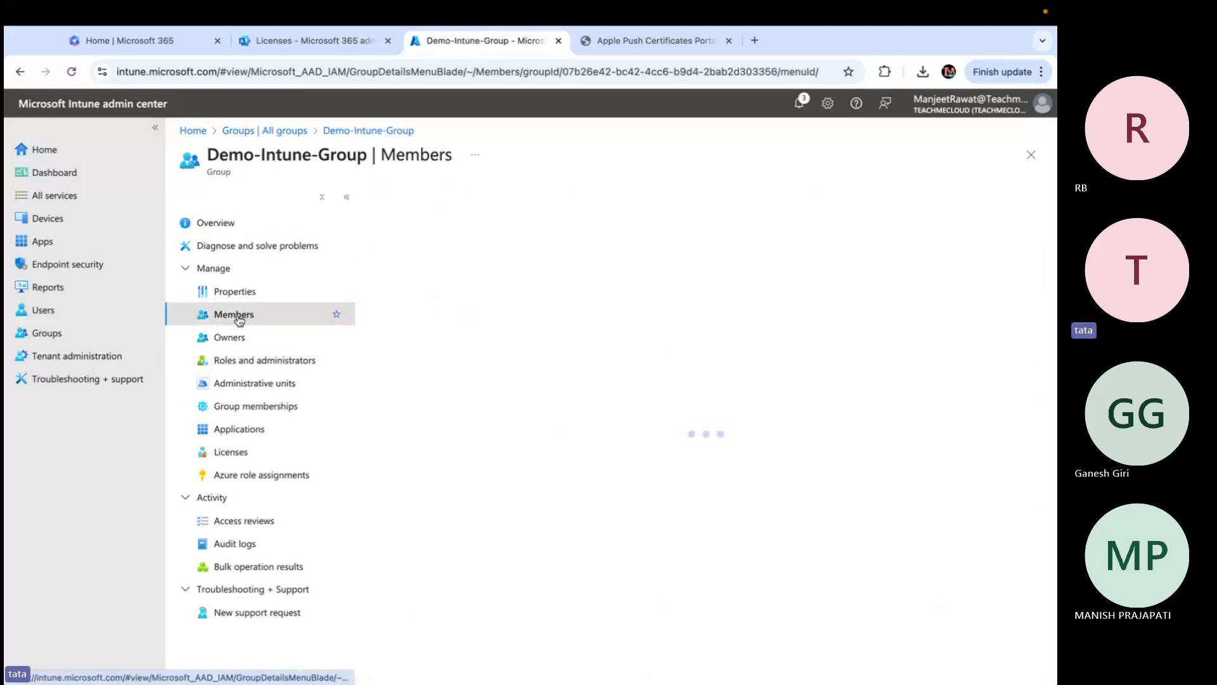
click(279, 131)
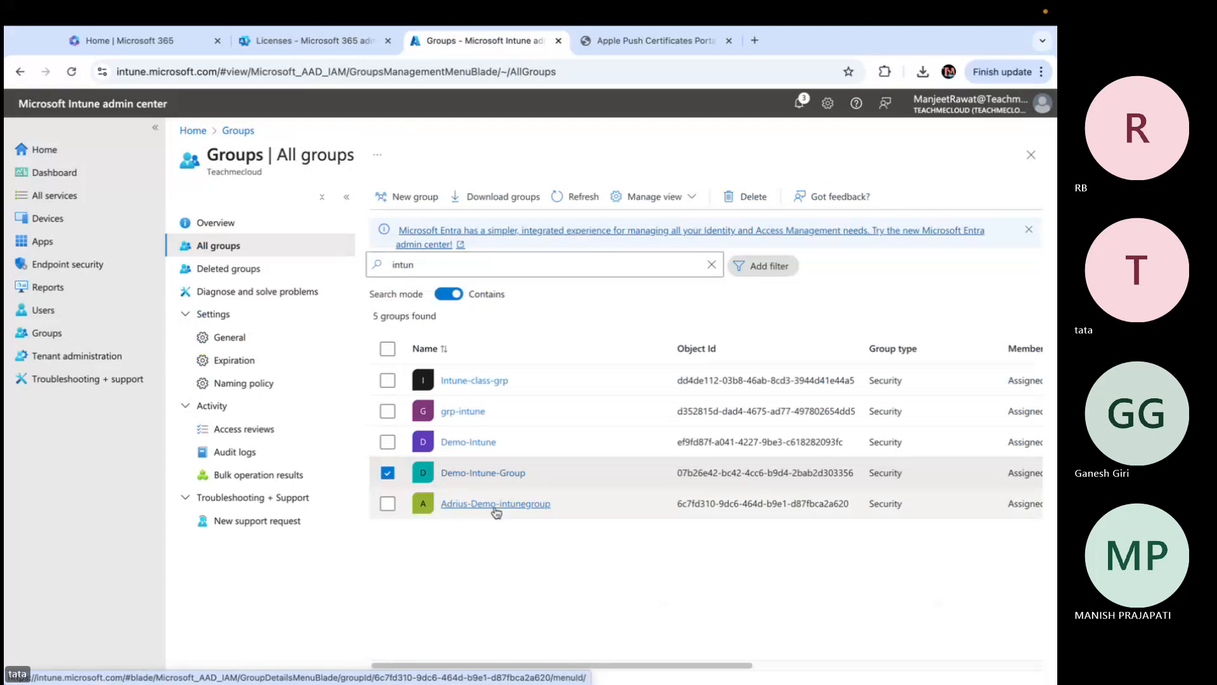
click(495, 507)
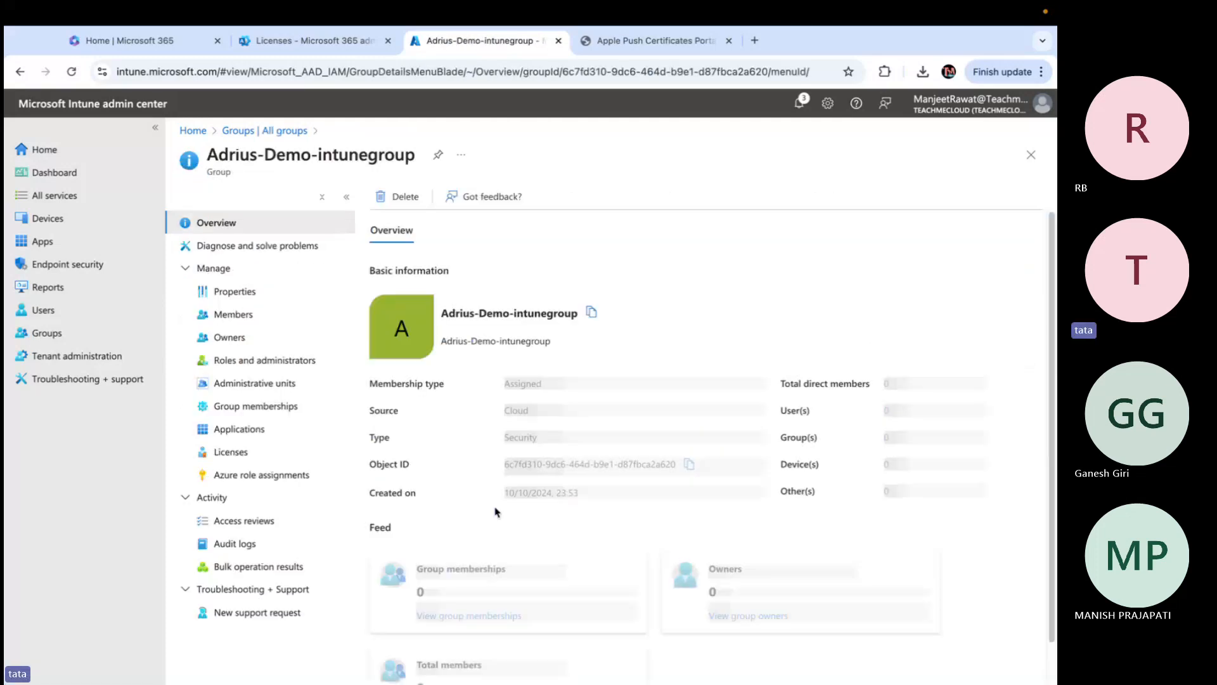
click(254, 133)
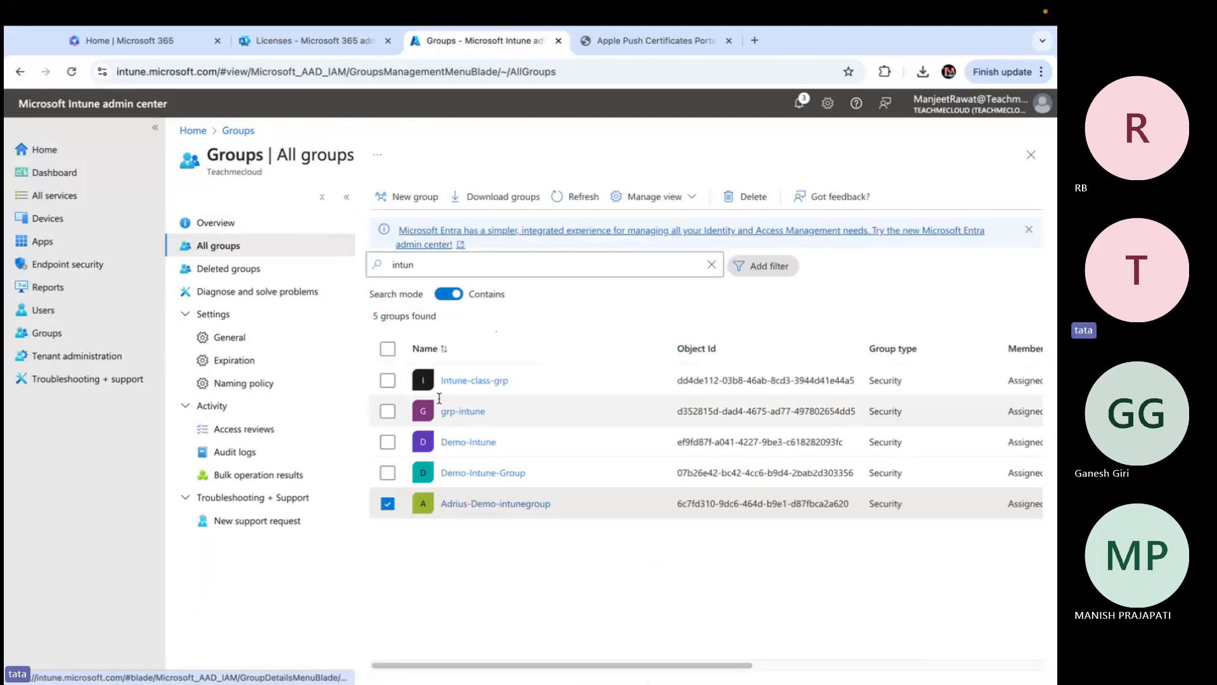
click(389, 385)
click(390, 506)
Step: Review Intune-class-grp's Licenses page showing two Active products, then reopen the group
click(393, 383)
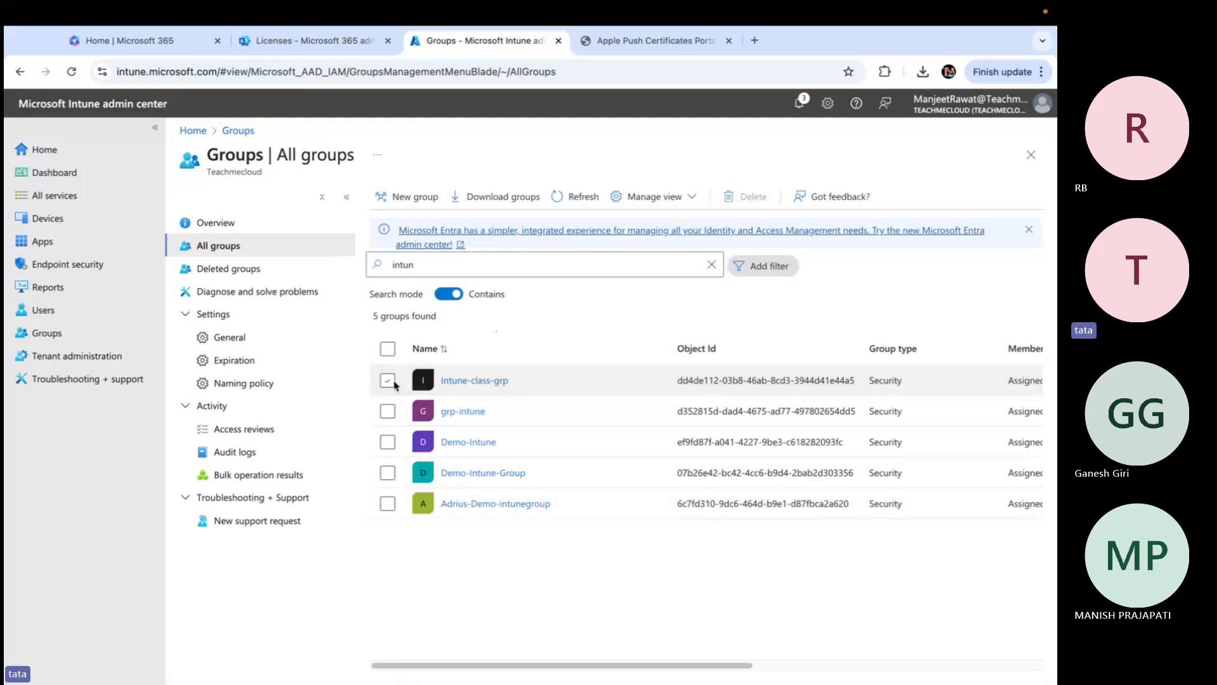
click(467, 381)
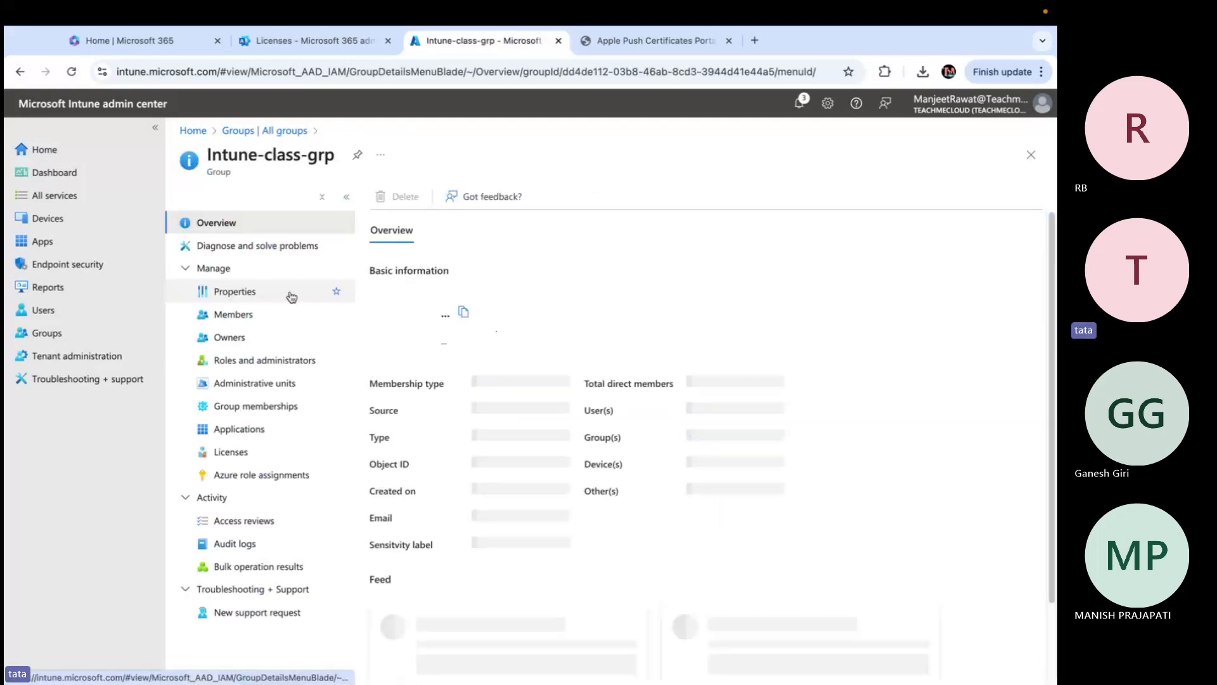
click(253, 451)
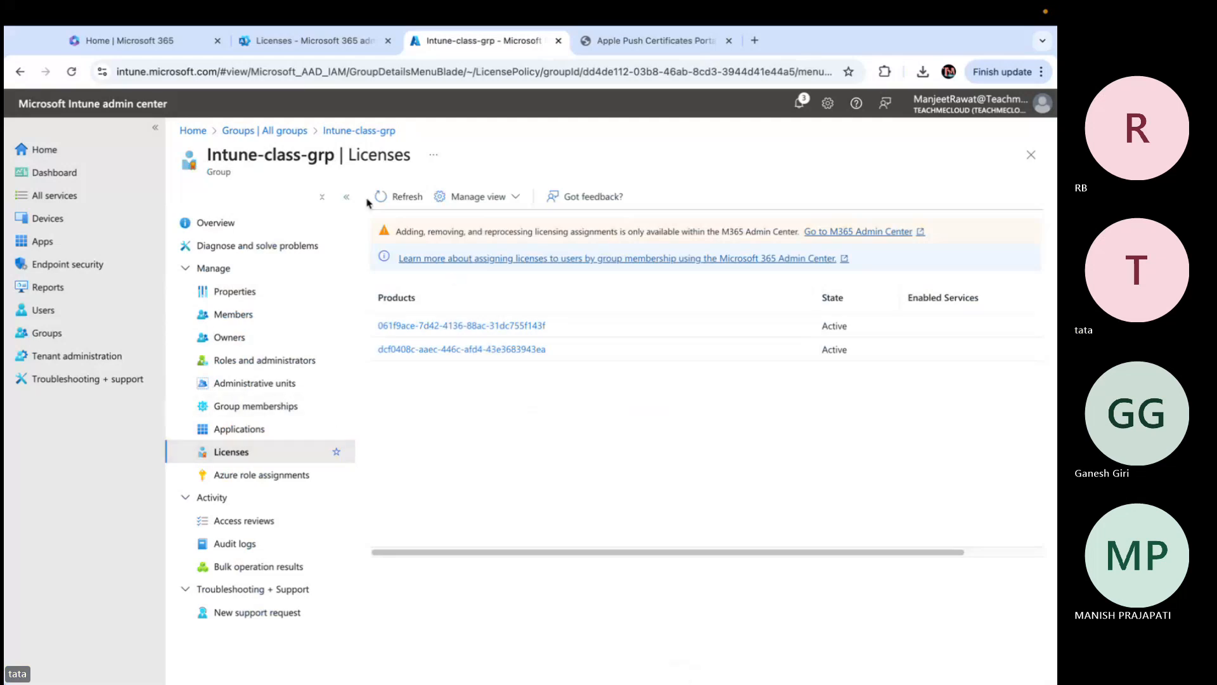
click(293, 131)
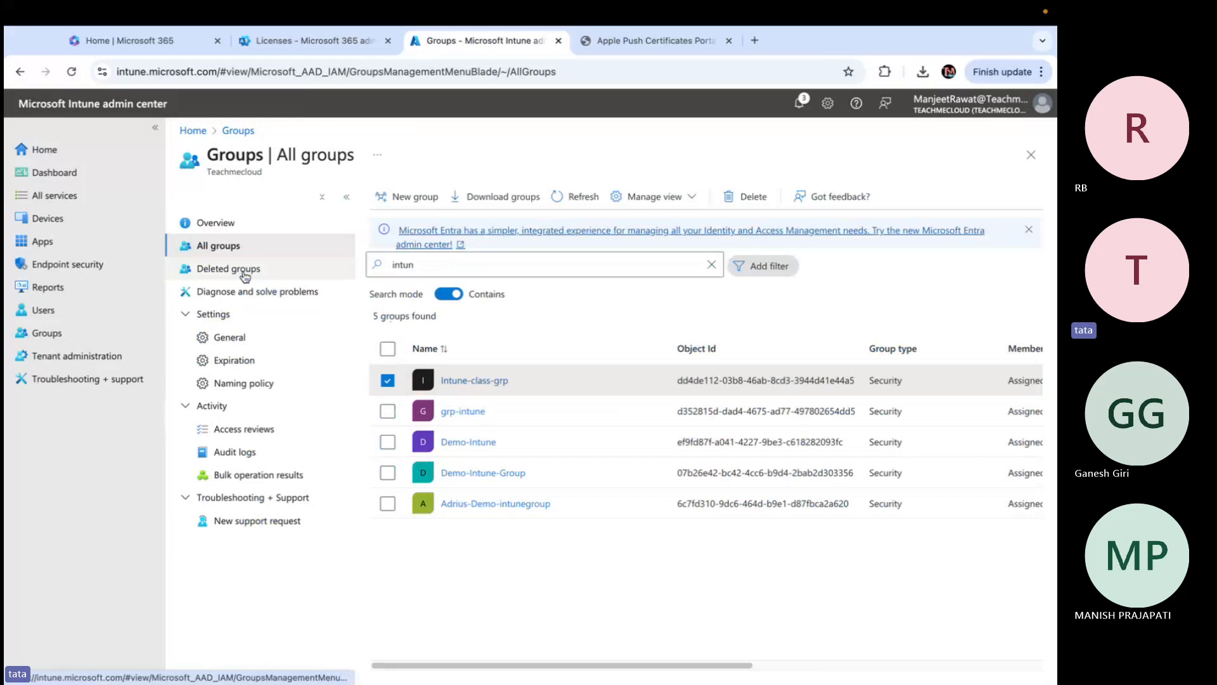
click(387, 381)
click(489, 383)
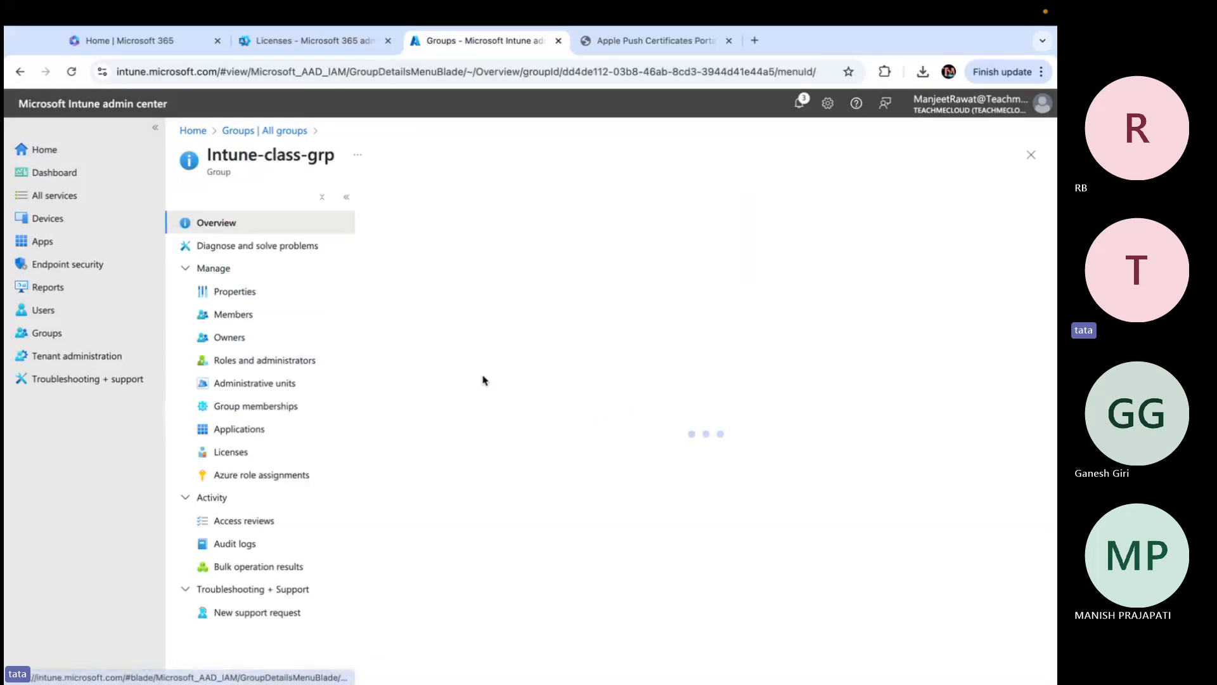
Step: Start adding members to Intune-class-grp and bring up the Microsoft 365 Active users list
click(323, 312)
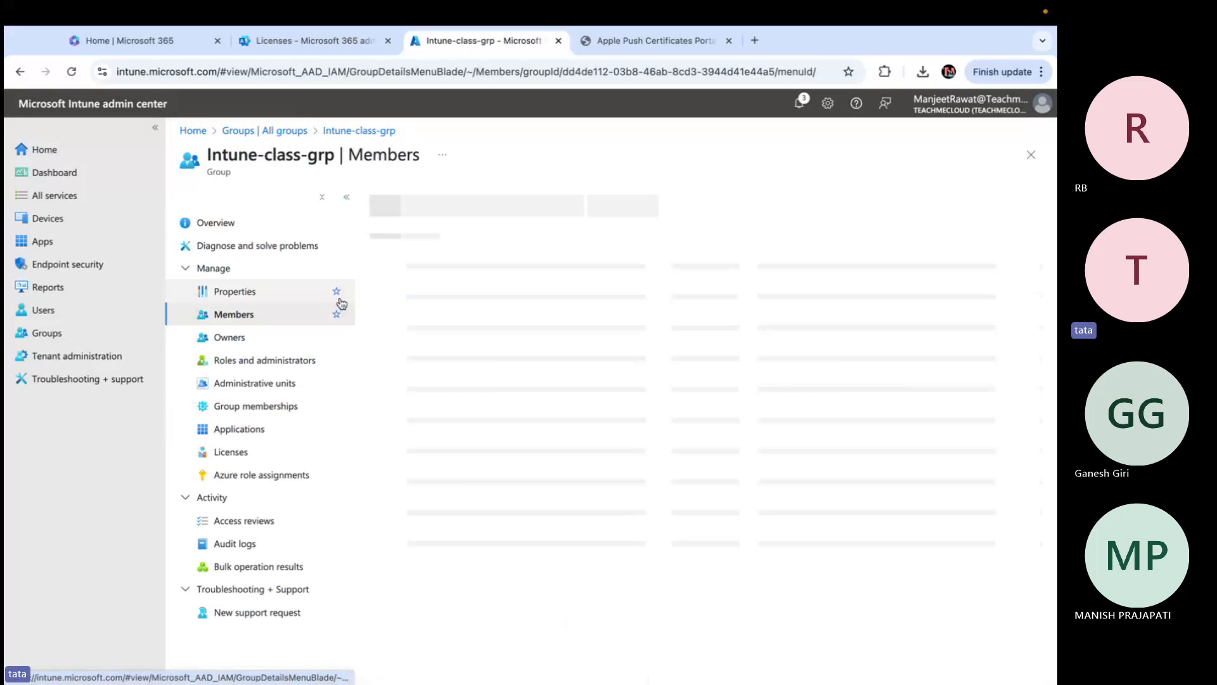
click(416, 207)
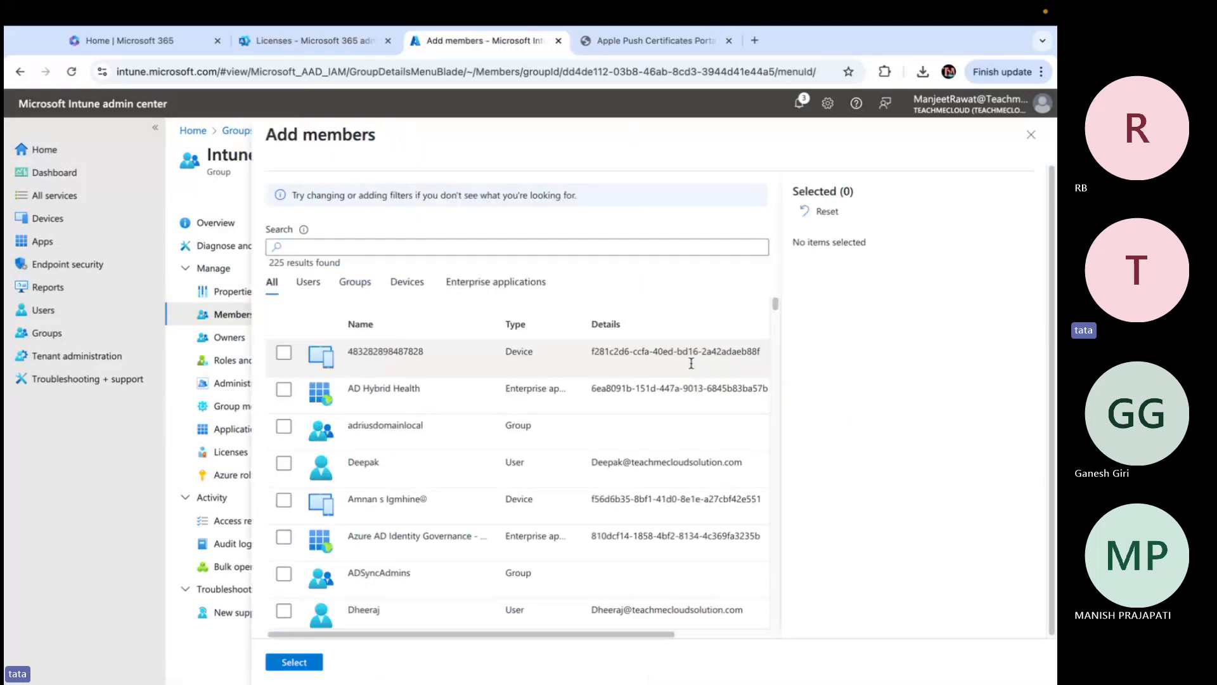
click(298, 42)
click(54, 195)
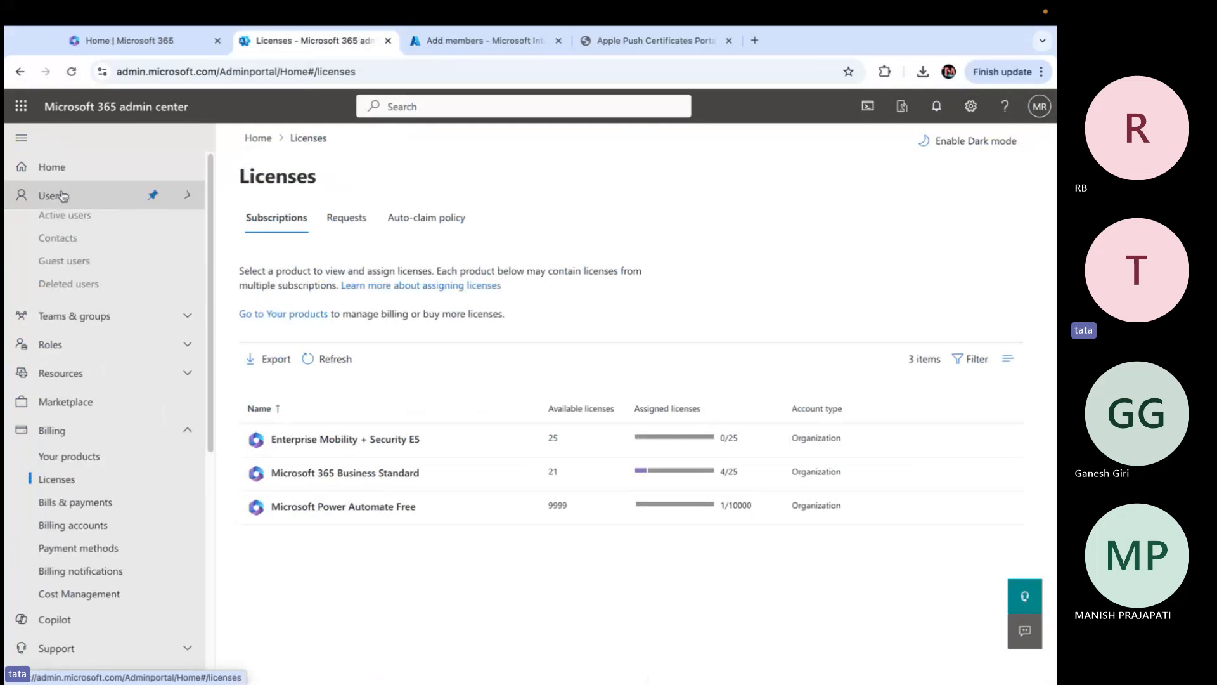
click(61, 230)
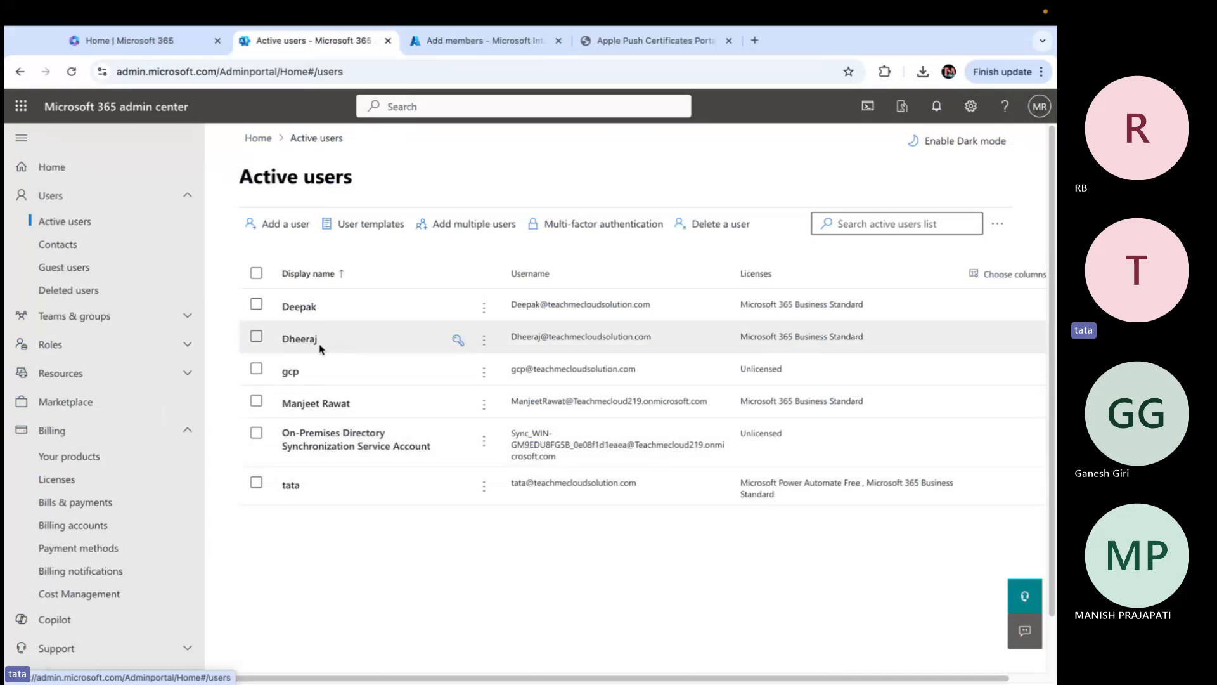
Step: Search for the user, add them as an Intune-class-grp member, and return to Active users
click(641, 41)
click(478, 41)
click(373, 246)
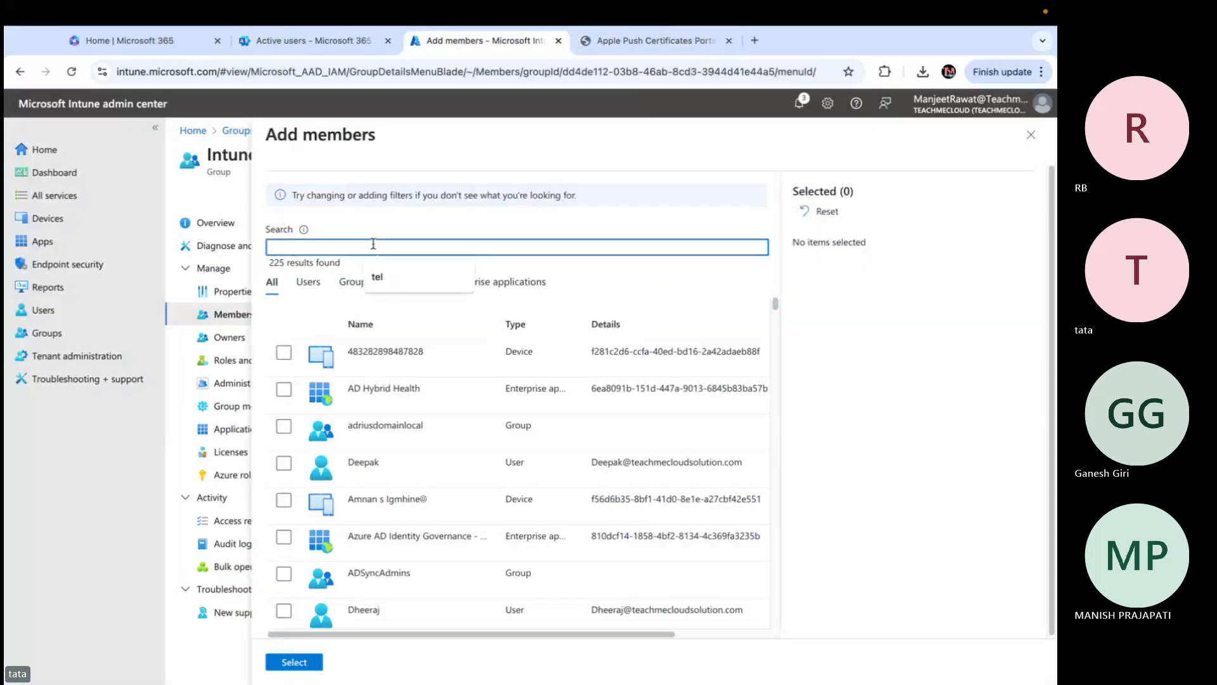
text(tata)
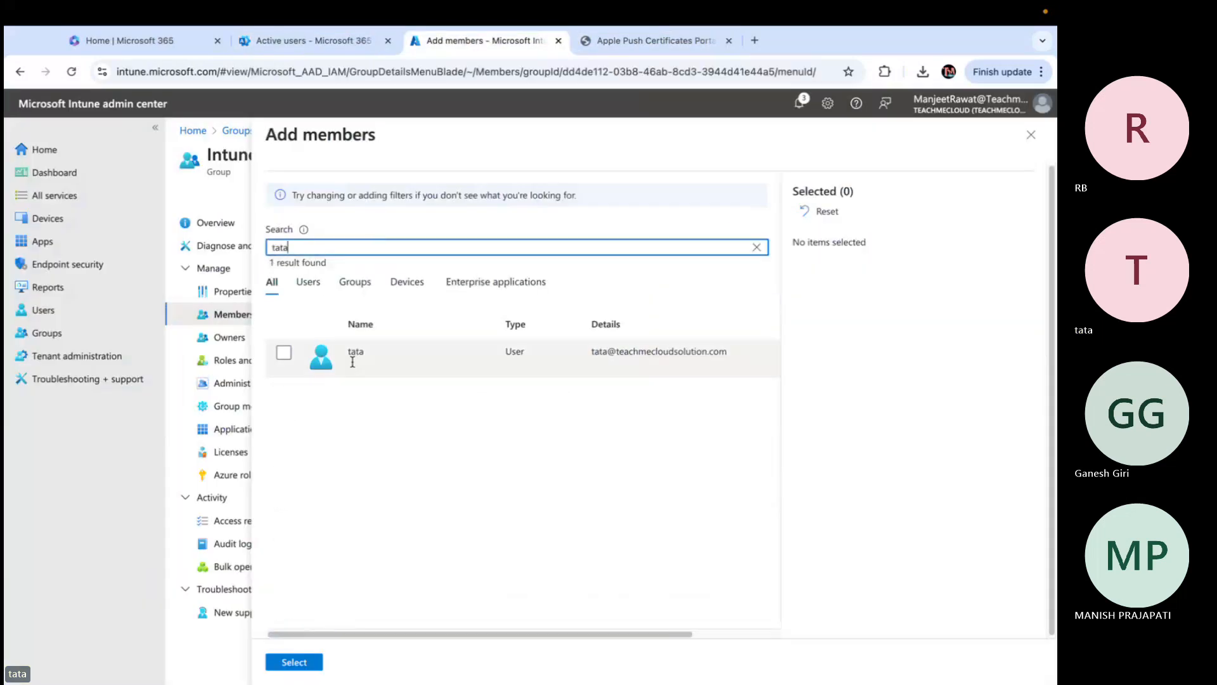
click(353, 360)
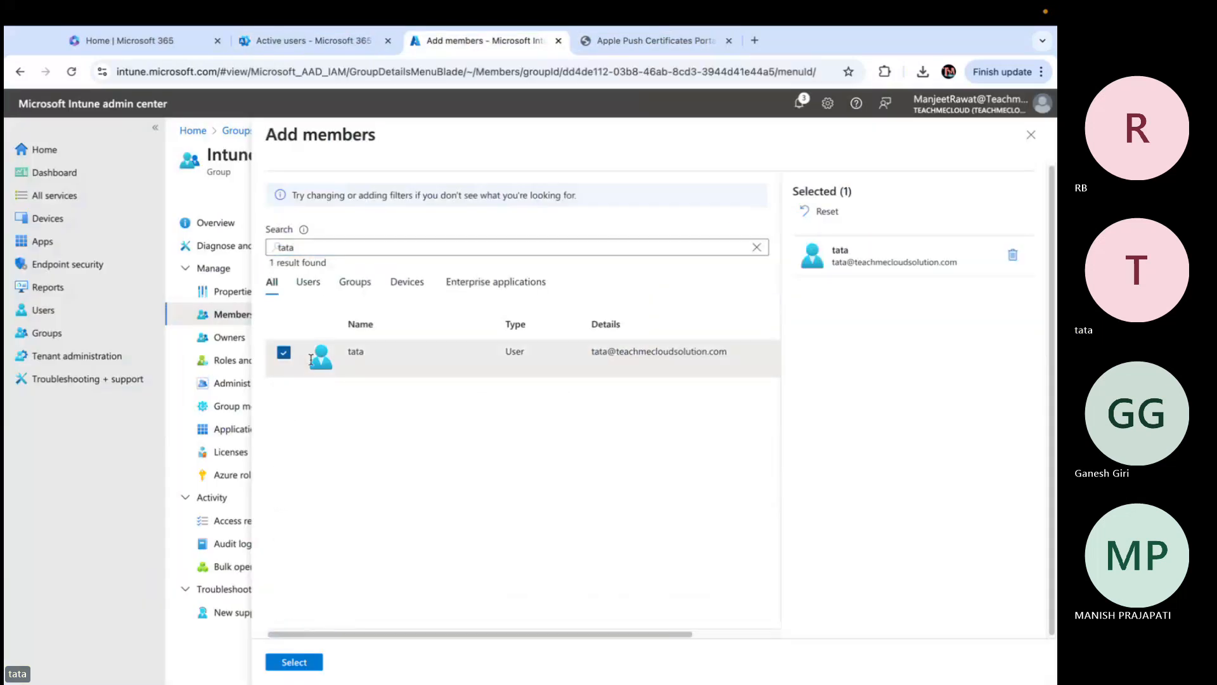
click(294, 662)
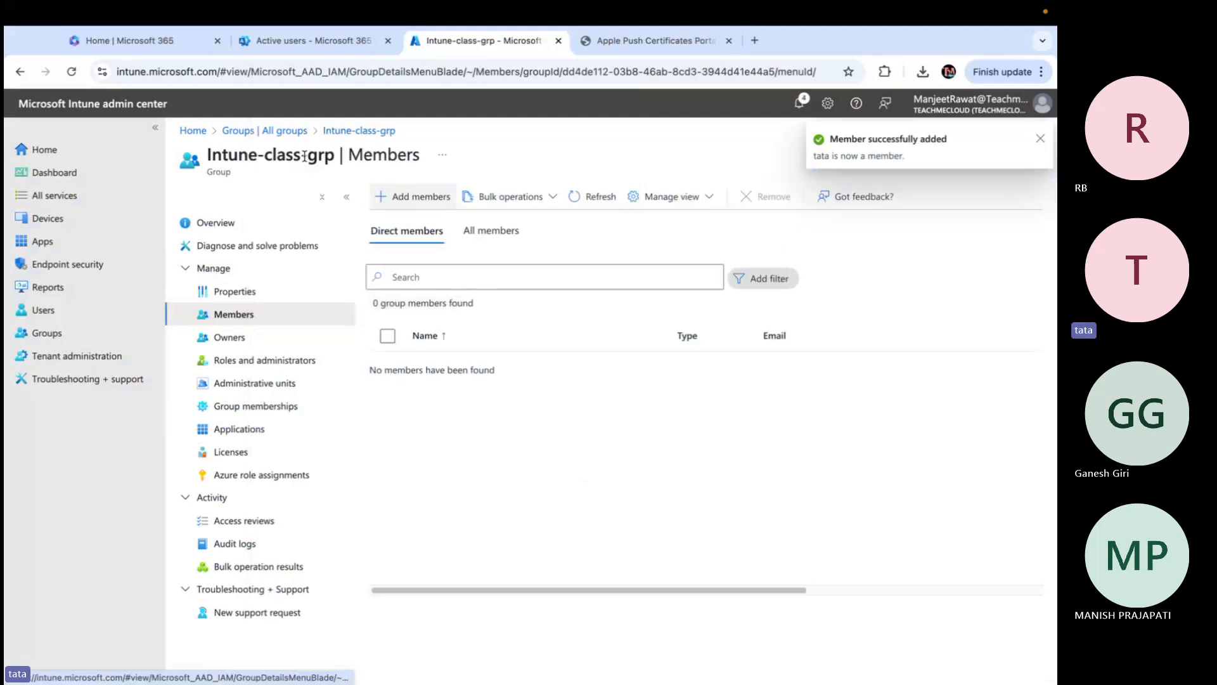
click(311, 49)
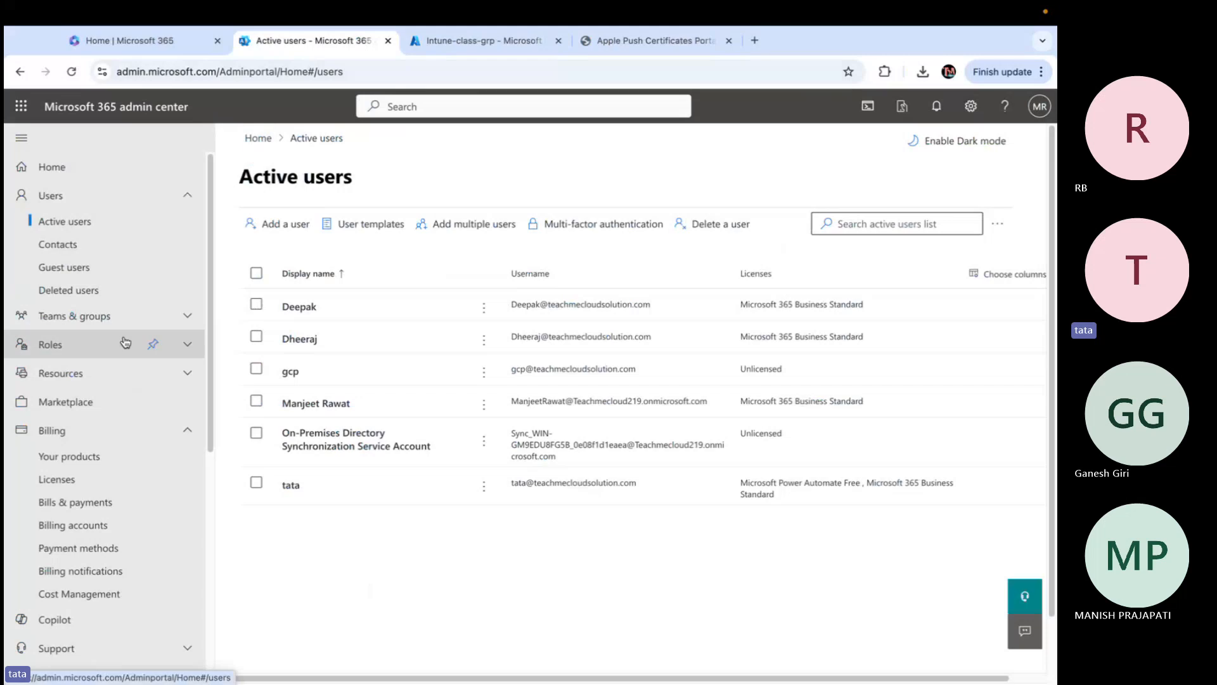
Step: Open Billing > Licenses > Microsoft 365 Business Standard, its Groups tab, and Assign licenses
click(57, 430)
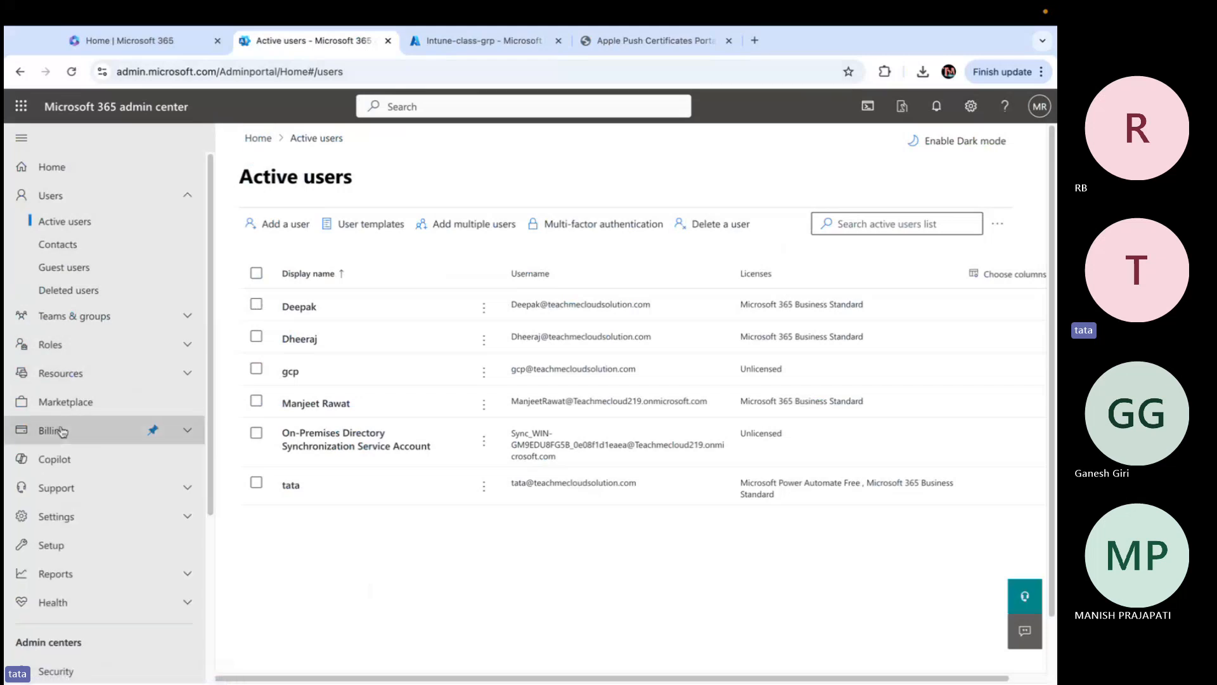
click(57, 429)
click(61, 481)
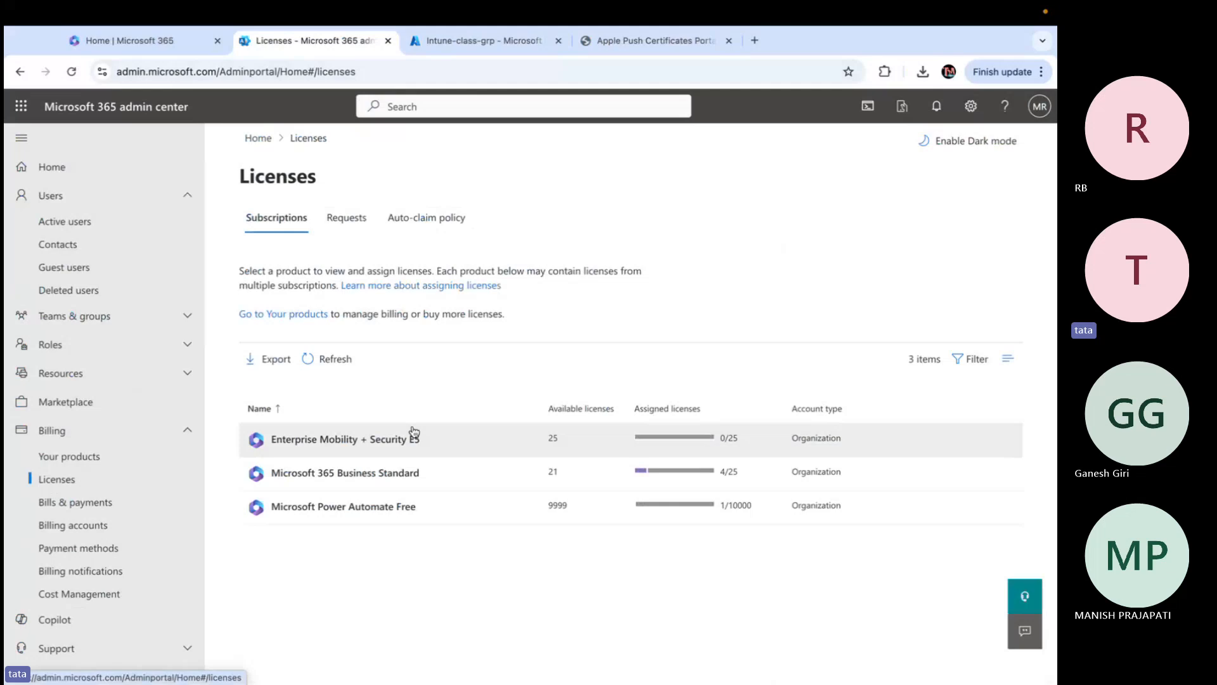
click(350, 475)
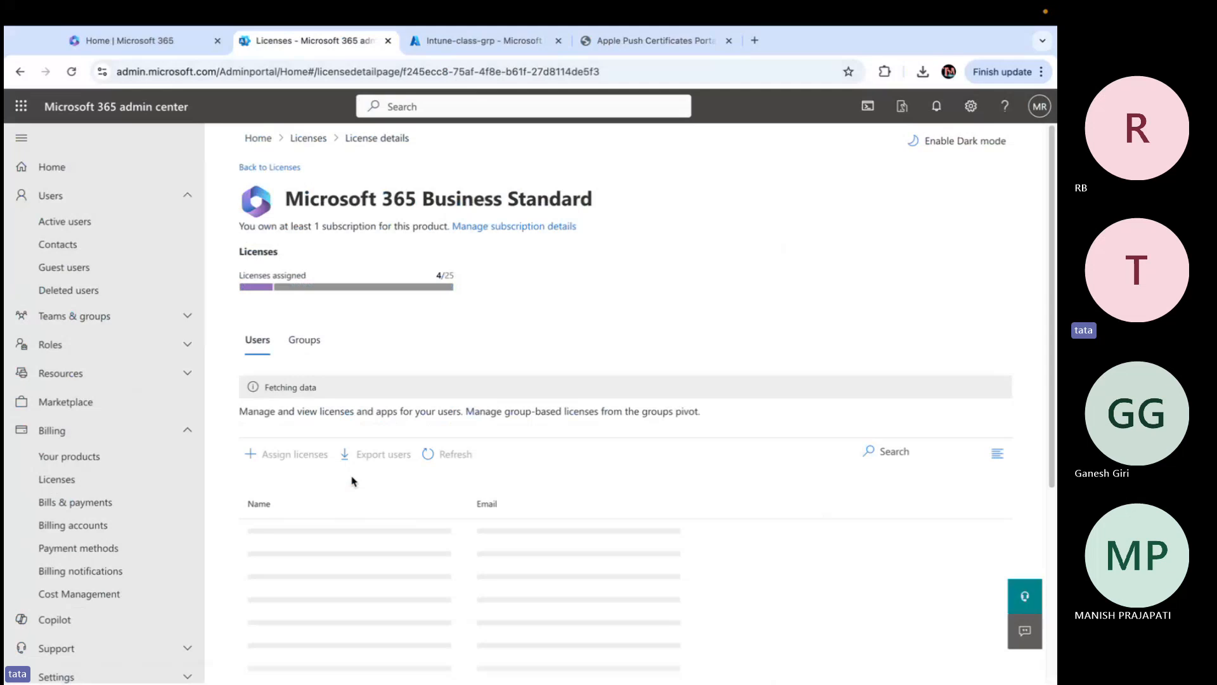
click(304, 343)
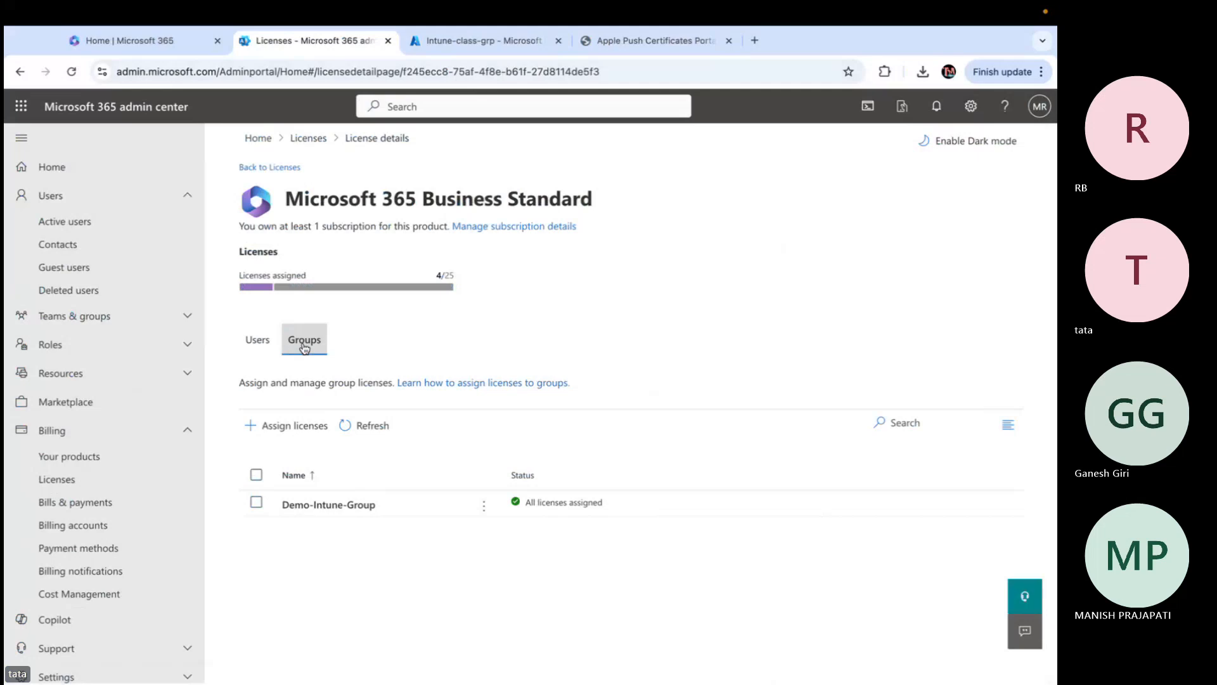
click(286, 425)
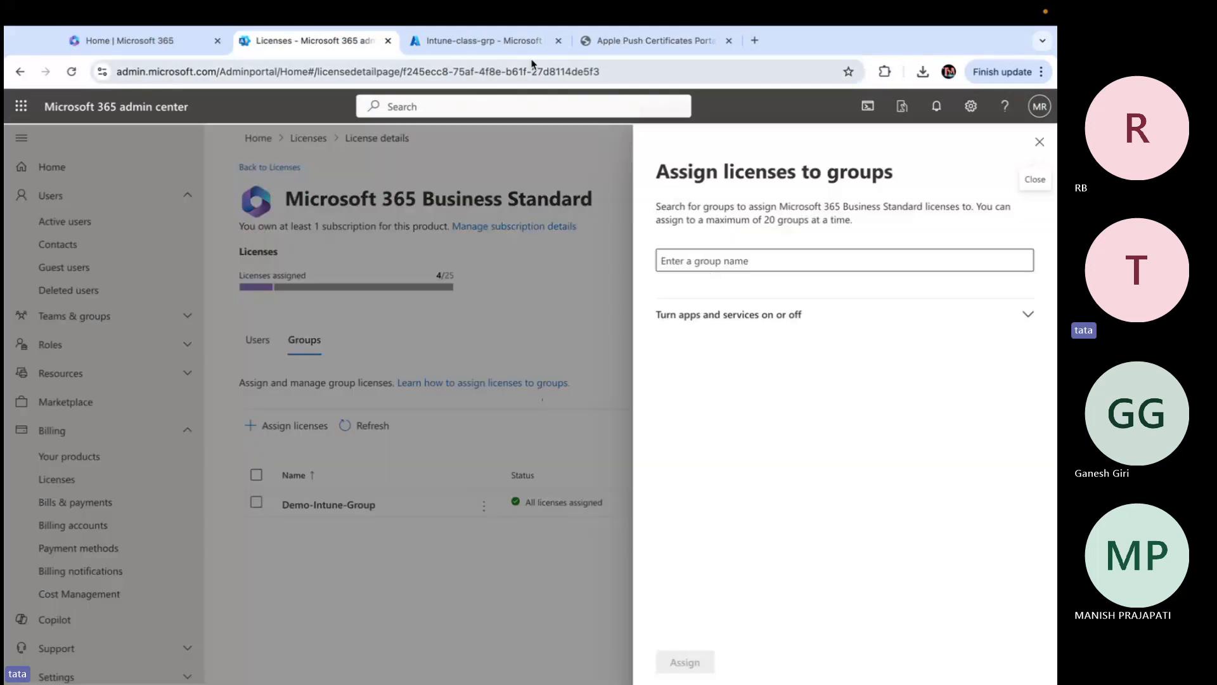
Step: Search 'intune-', assign Business Standard to Intune-class-grp, and dismiss the resulting error
click(507, 42)
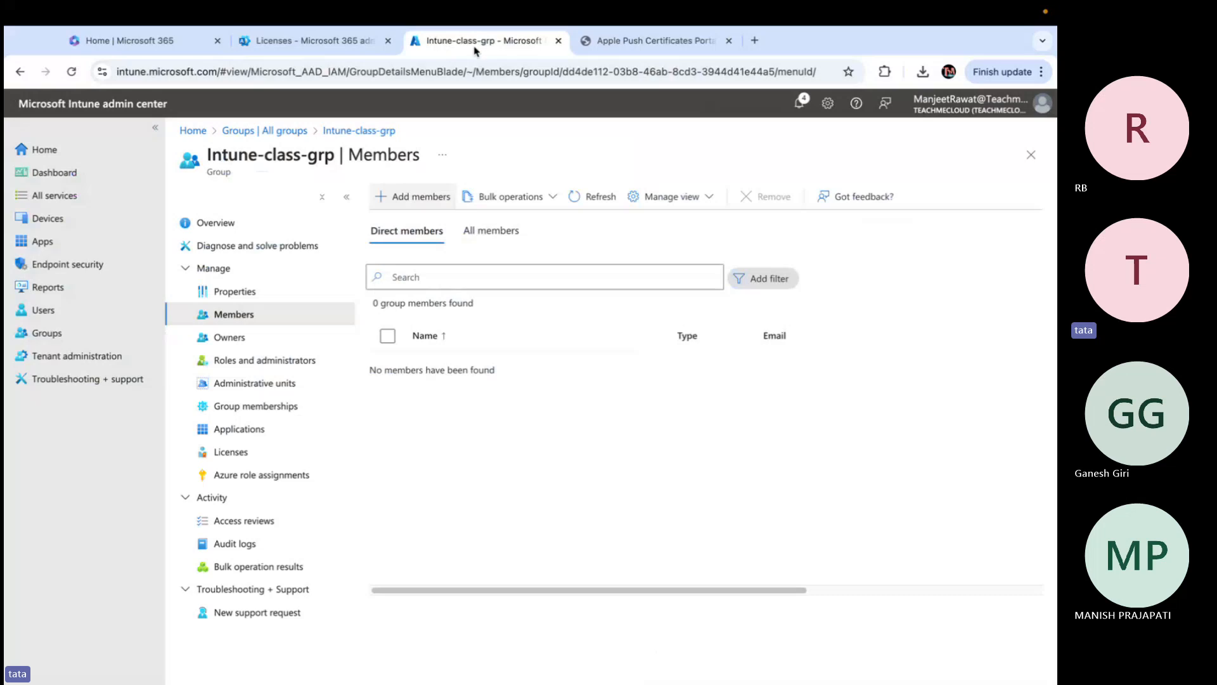
click(333, 50)
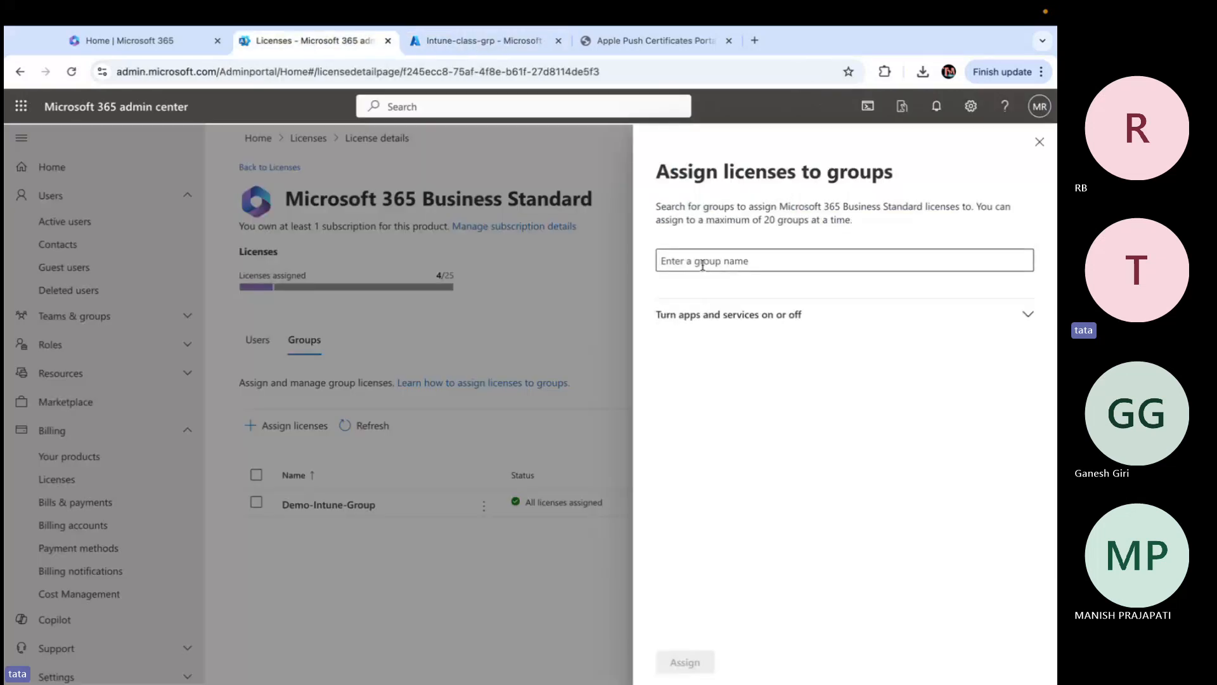
click(702, 262)
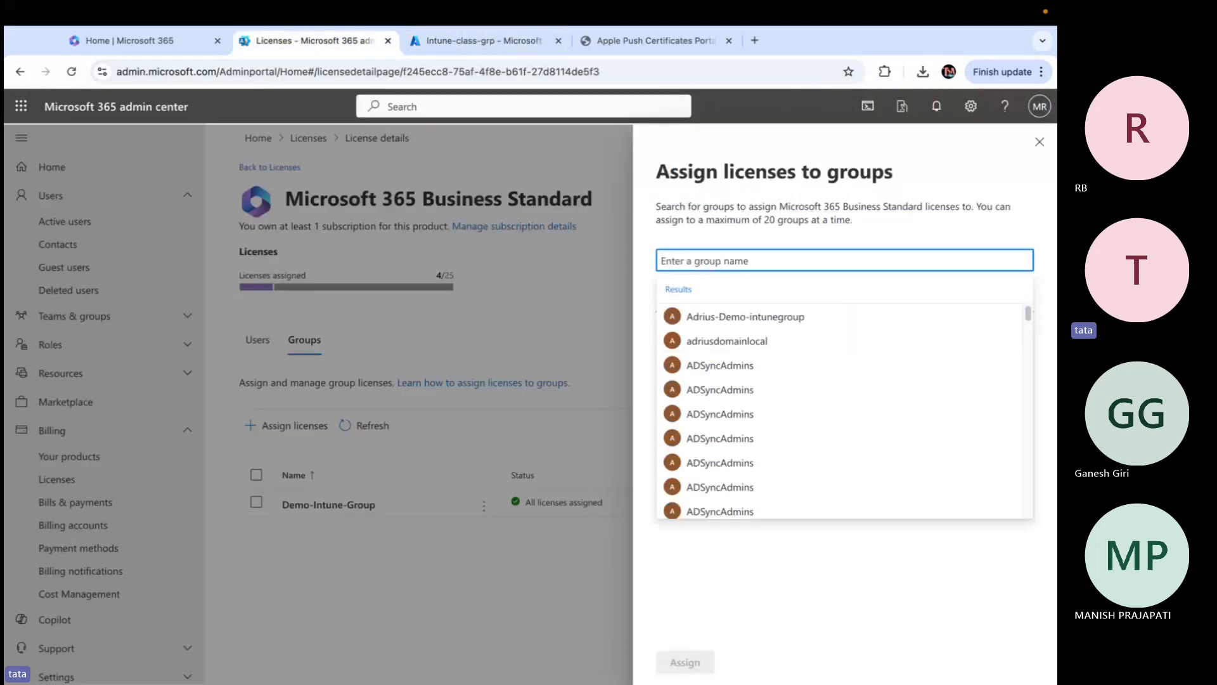
text(intune)
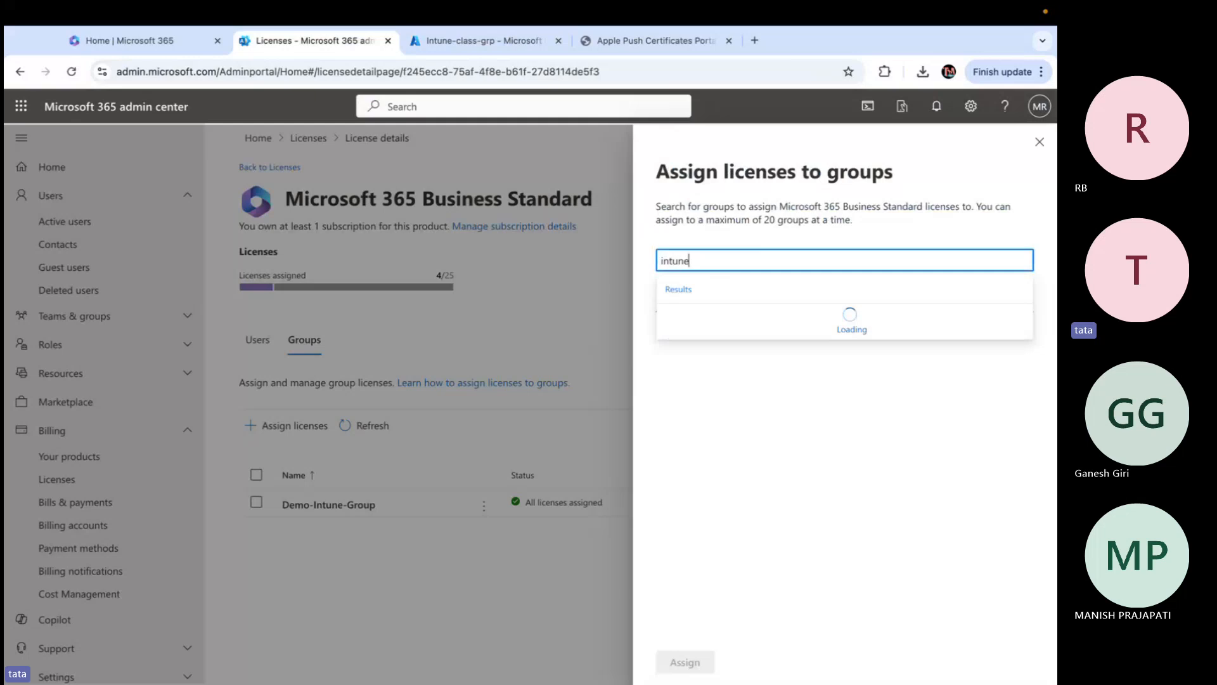
text(-)
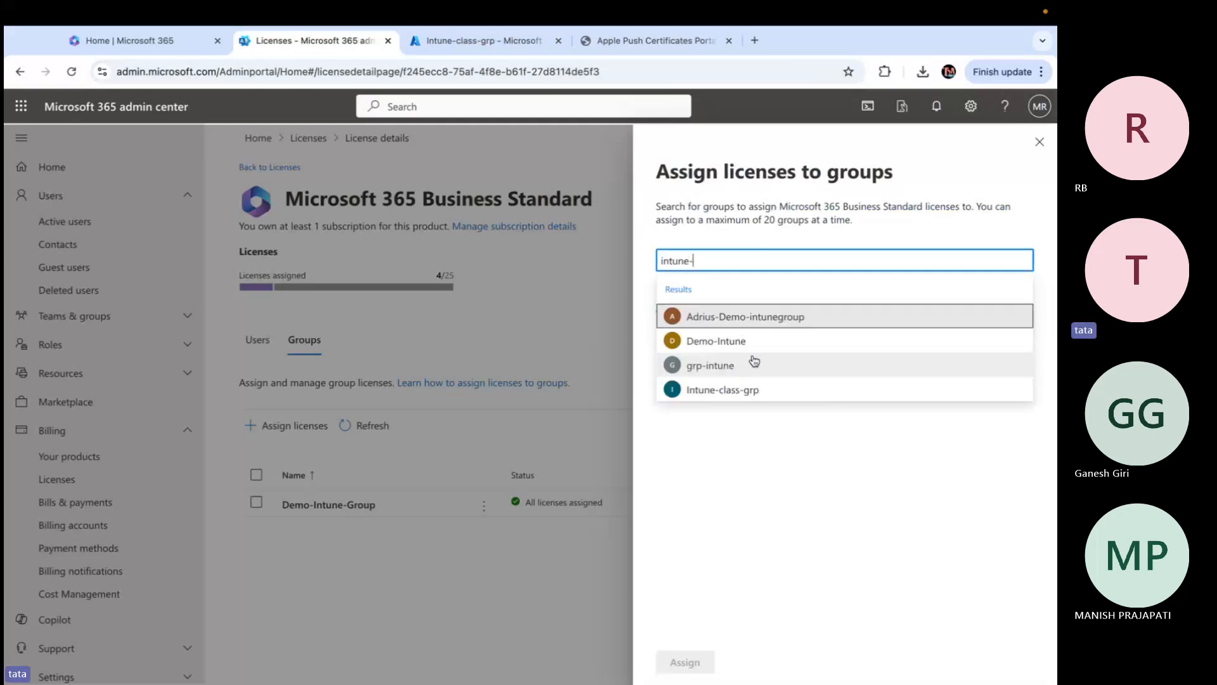
click(715, 396)
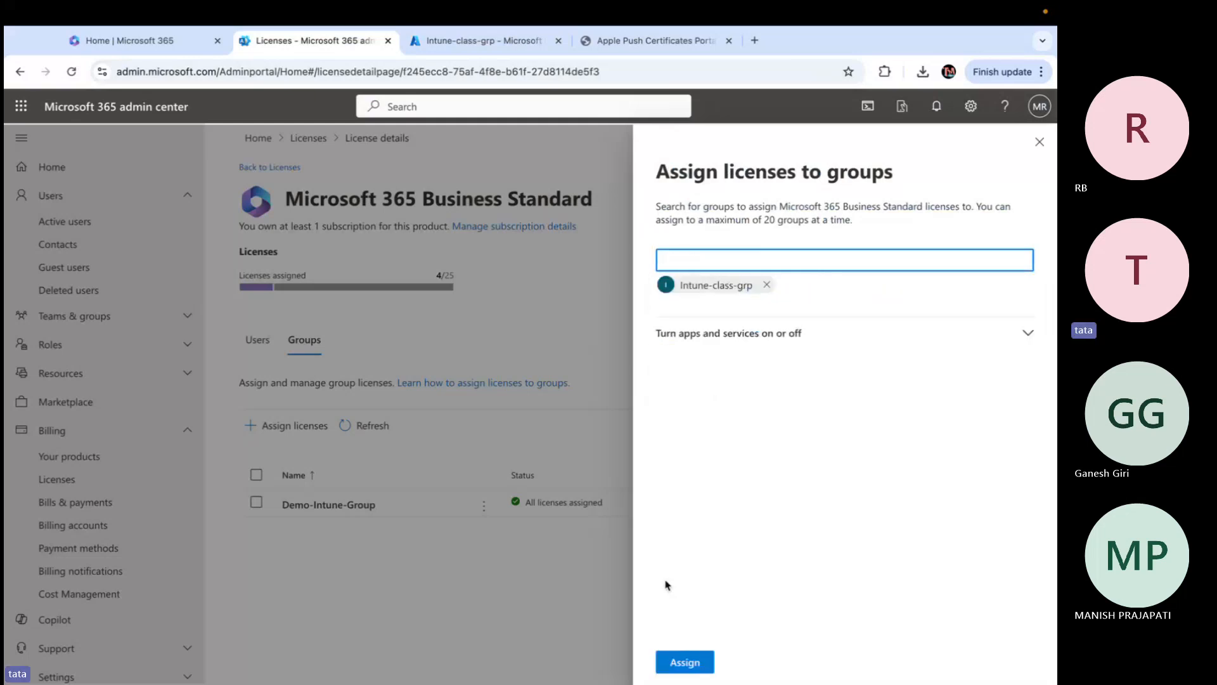
click(687, 661)
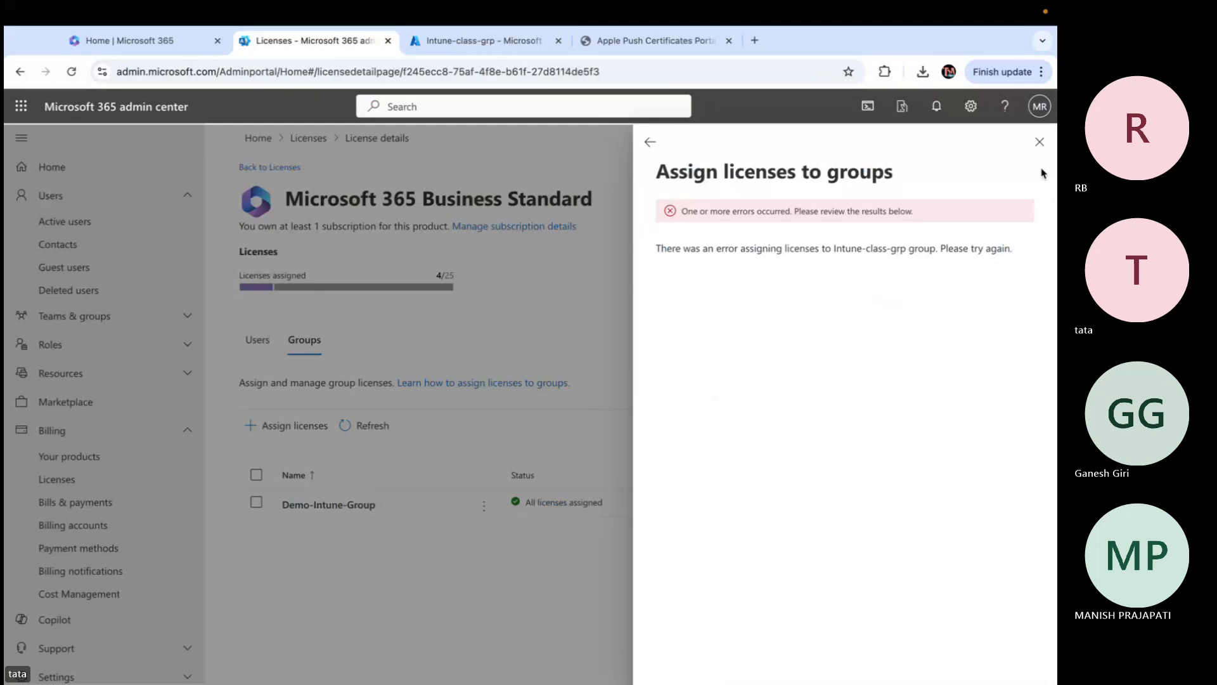
click(1040, 141)
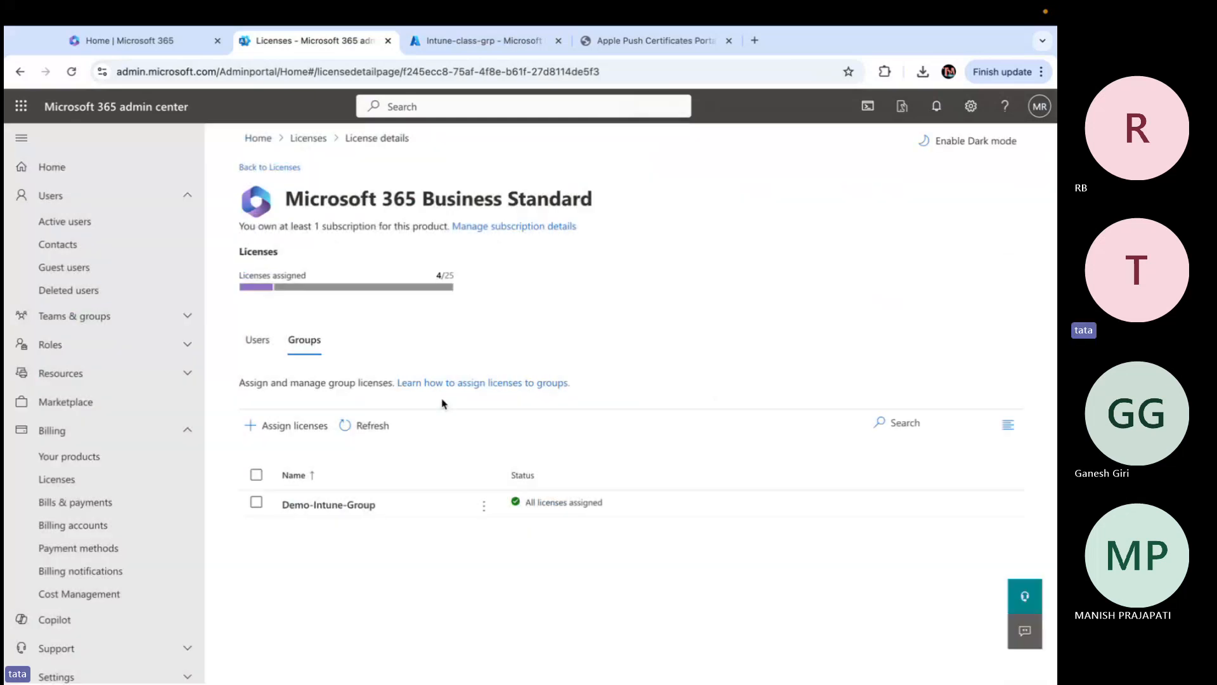
Step: Reopen the Business Standard group assignment and select Intune-class-grp via an 'intune' search
click(361, 428)
click(298, 428)
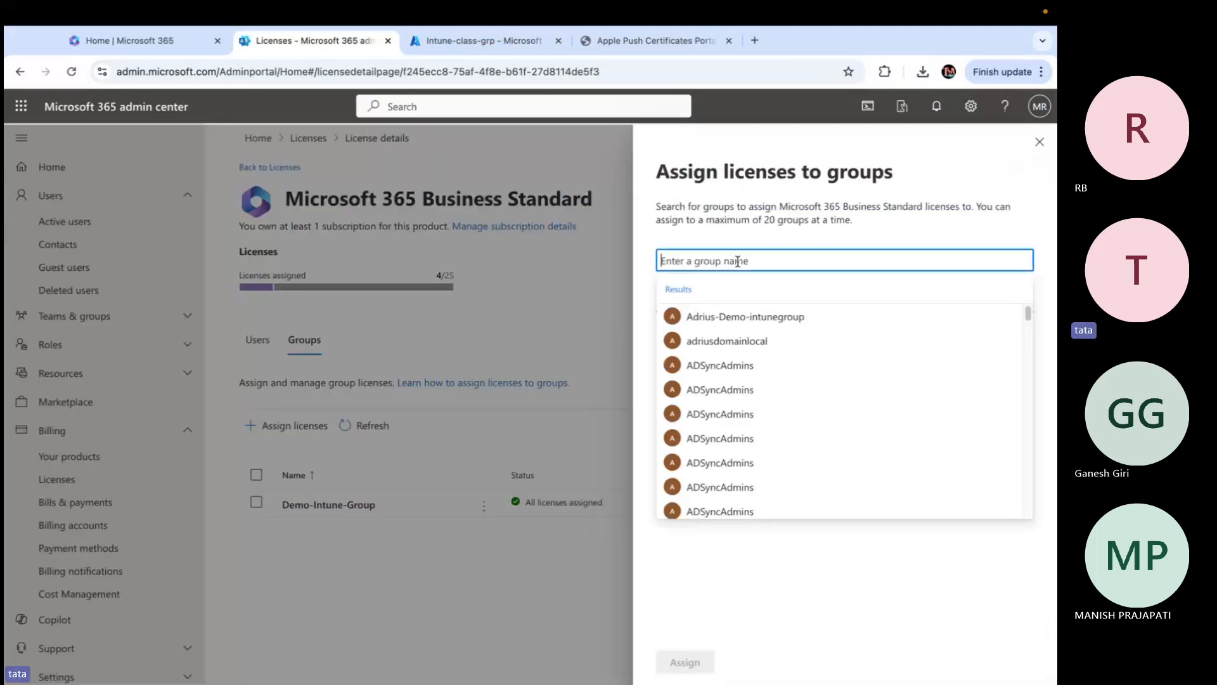
text(intune)
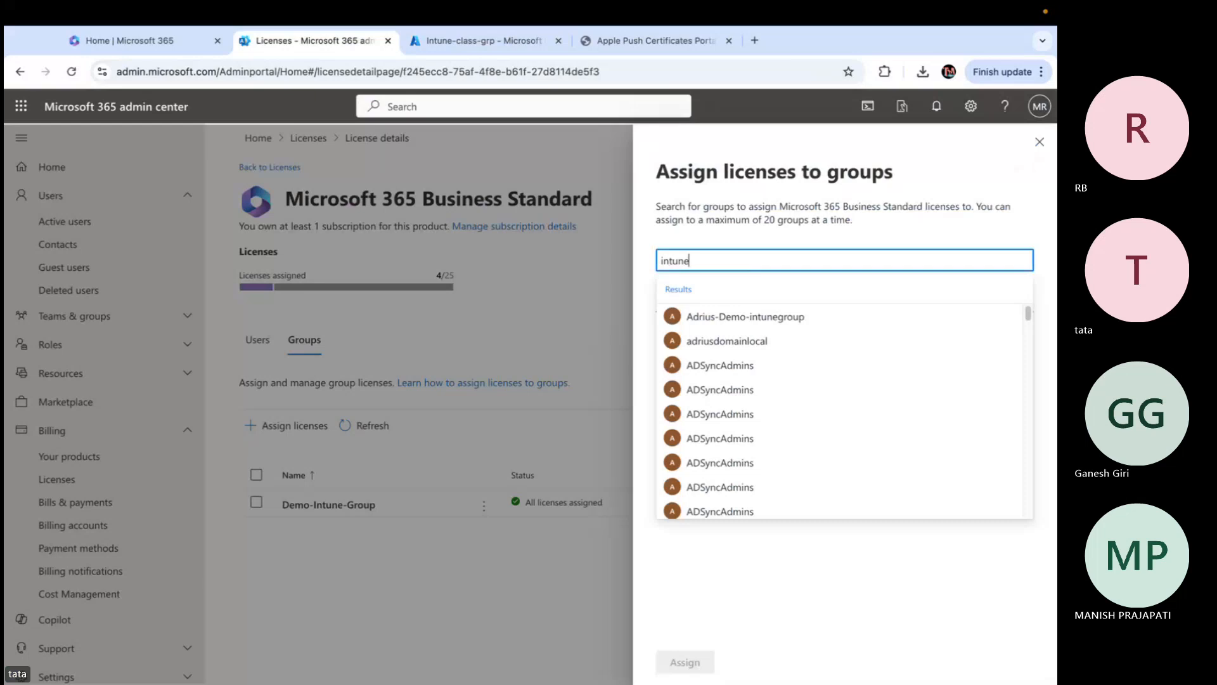
click(719, 392)
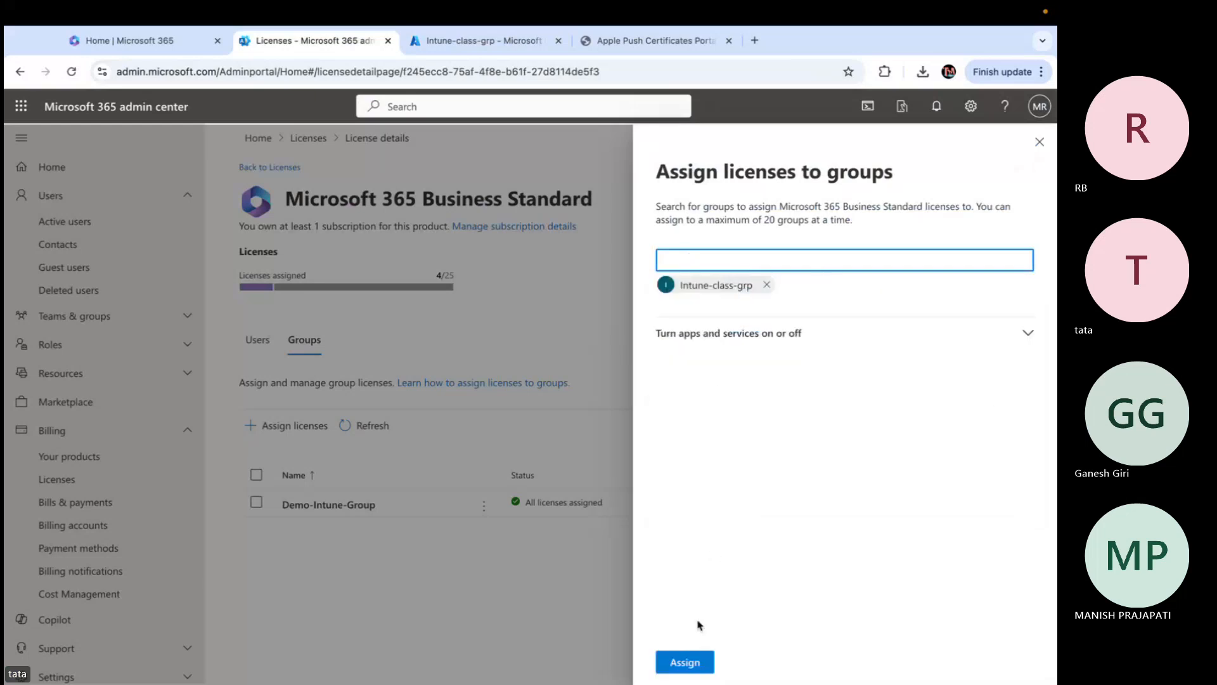
Step: Review the included apps and services, then assign Business Standard licenses to Intune-class-grp
click(1028, 335)
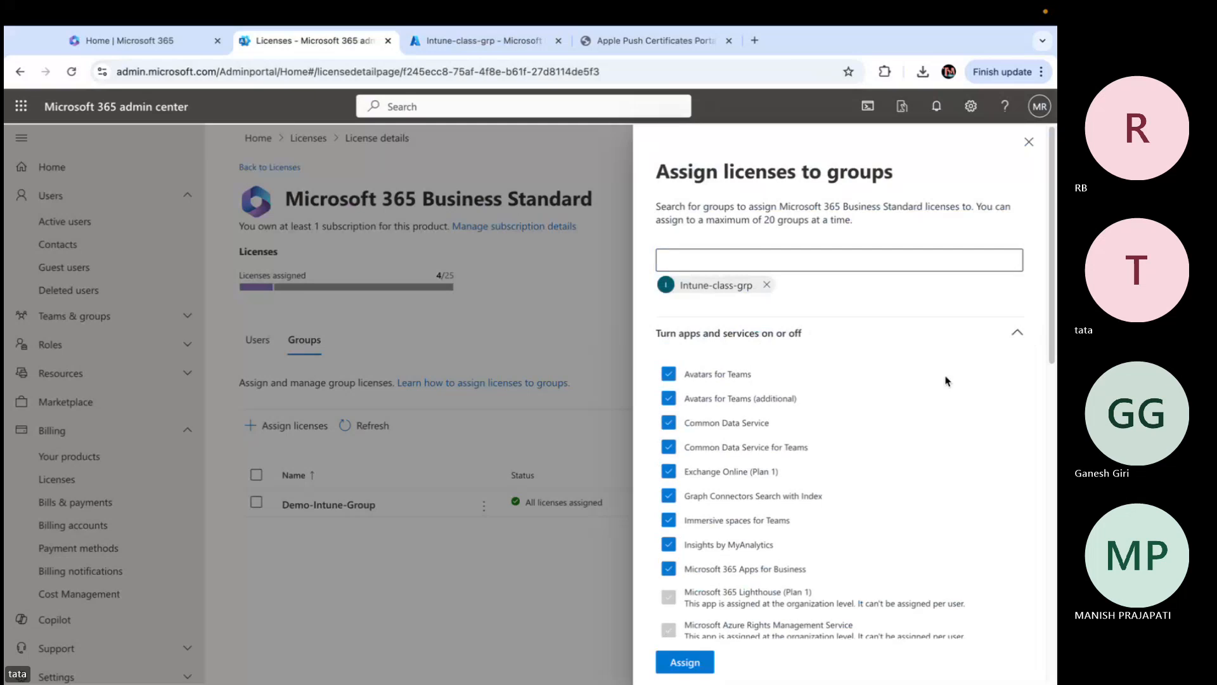
scroll(789, 483, down, 8)
scroll(789, 483, up, 10)
scroll(789, 483, down, 10)
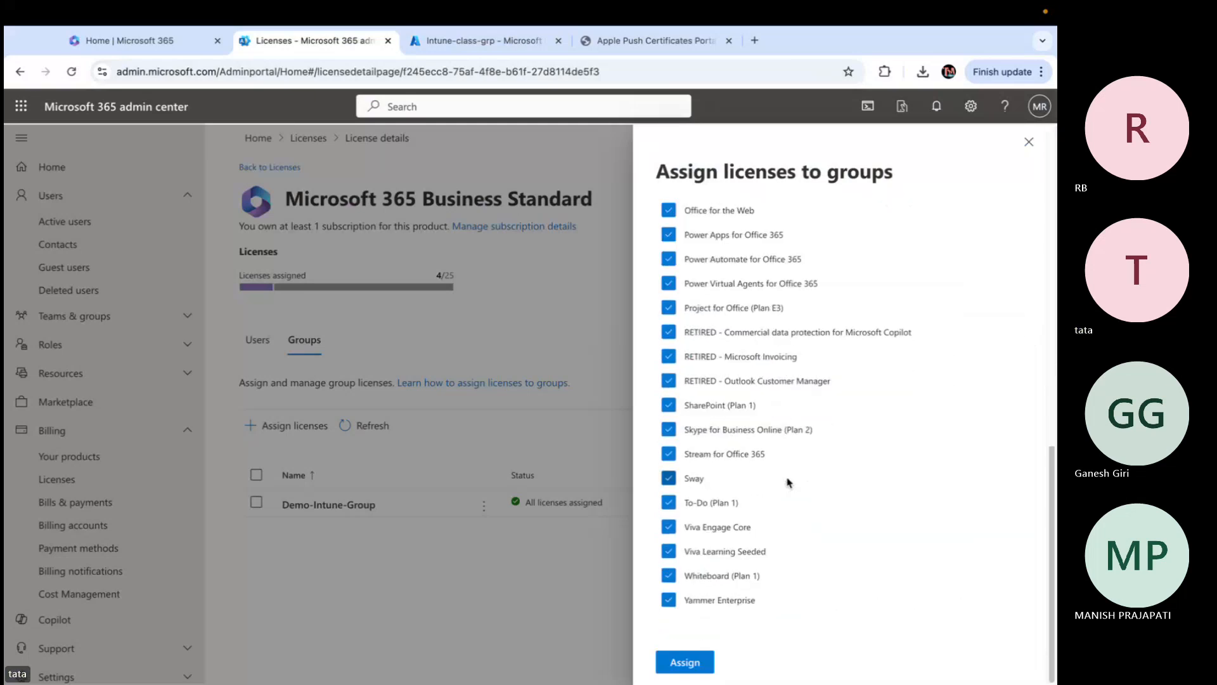
scroll(788, 483, up, 3)
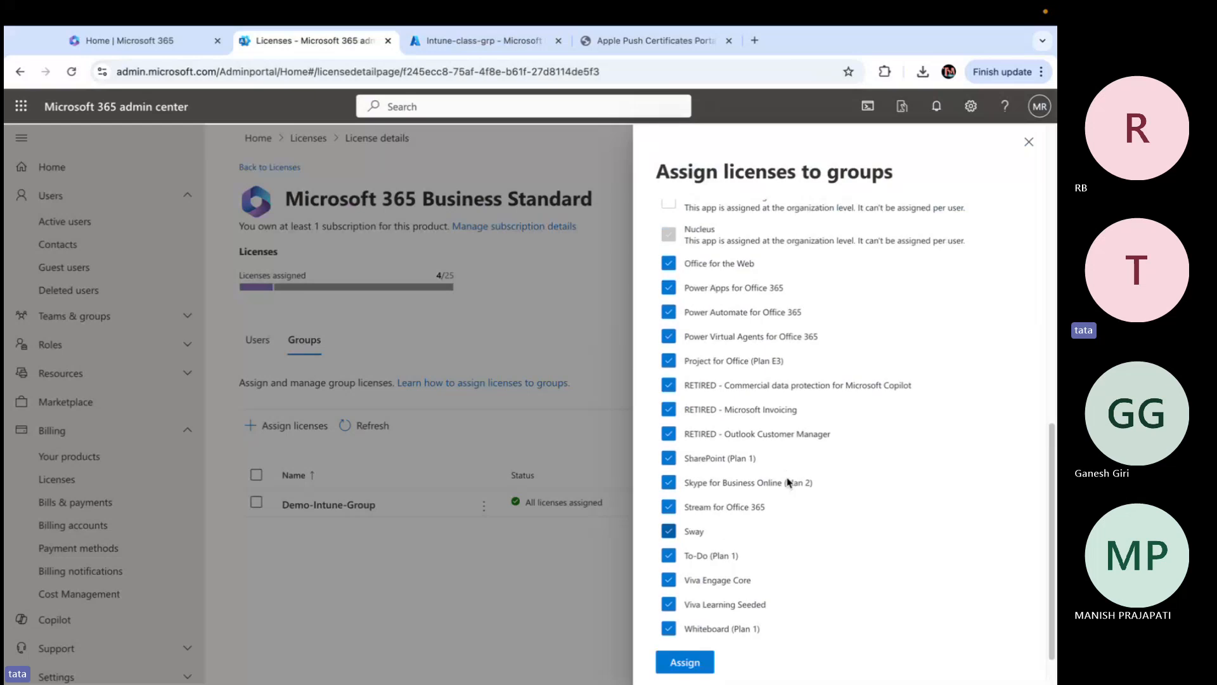
scroll(789, 483, up, 4)
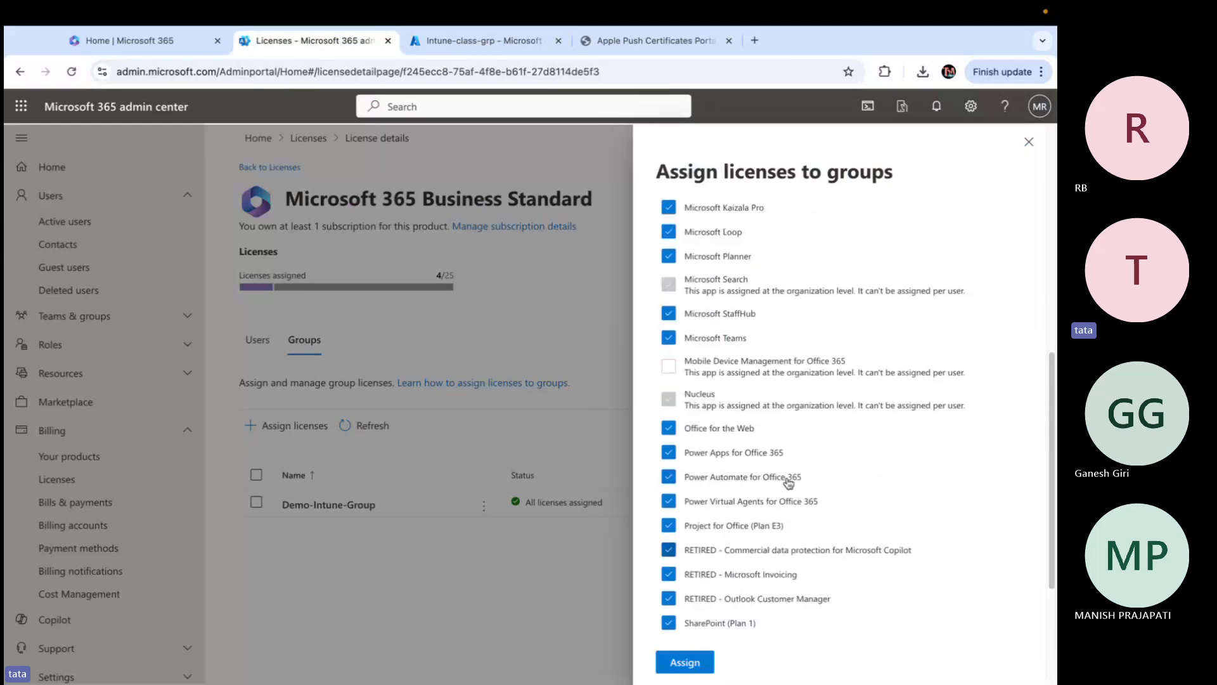
scroll(789, 483, up, 9)
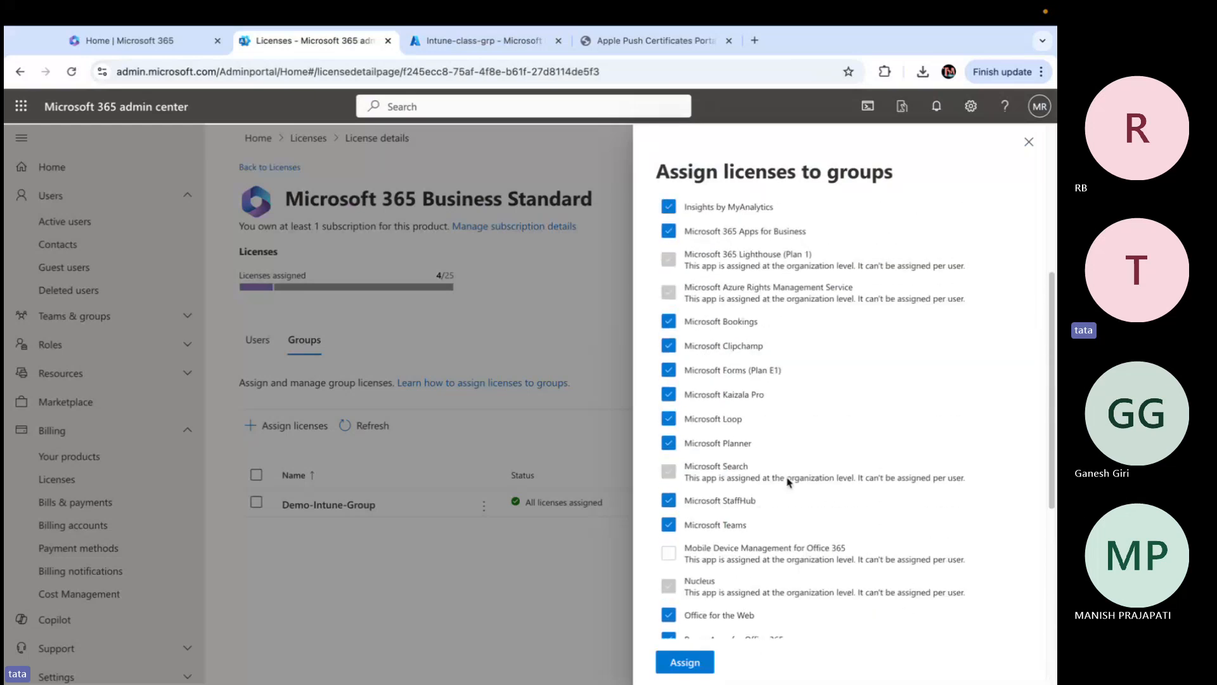
scroll(789, 483, up, 3)
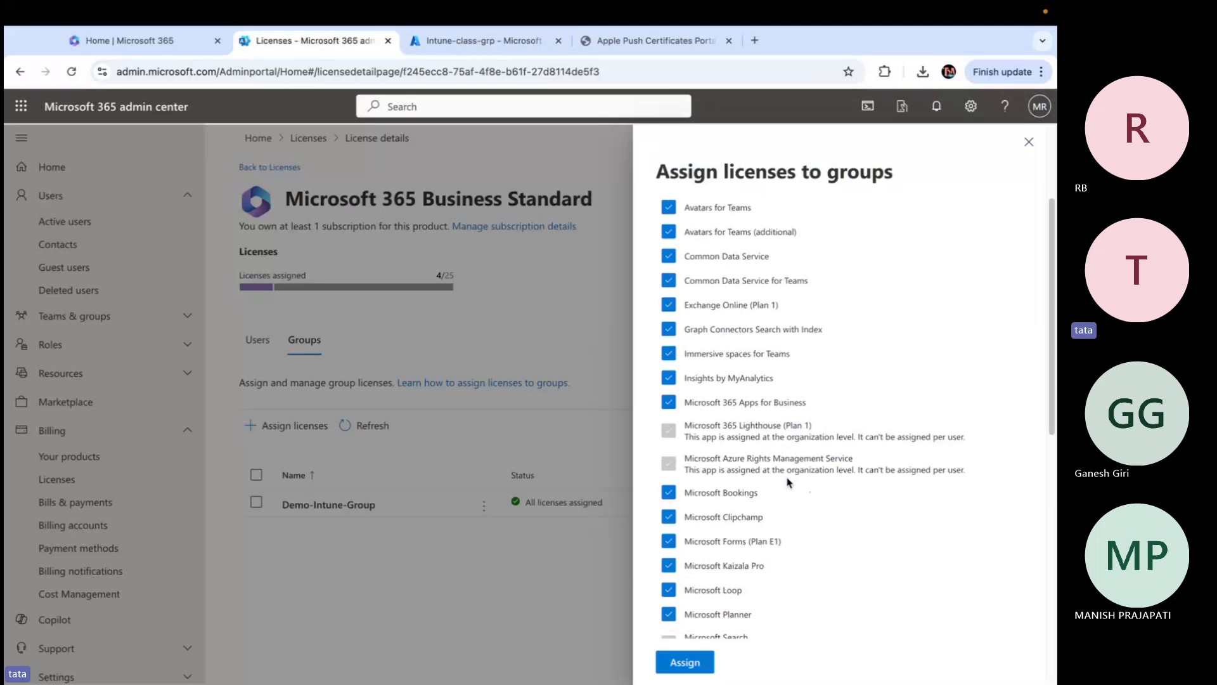
scroll(789, 483, up, 2)
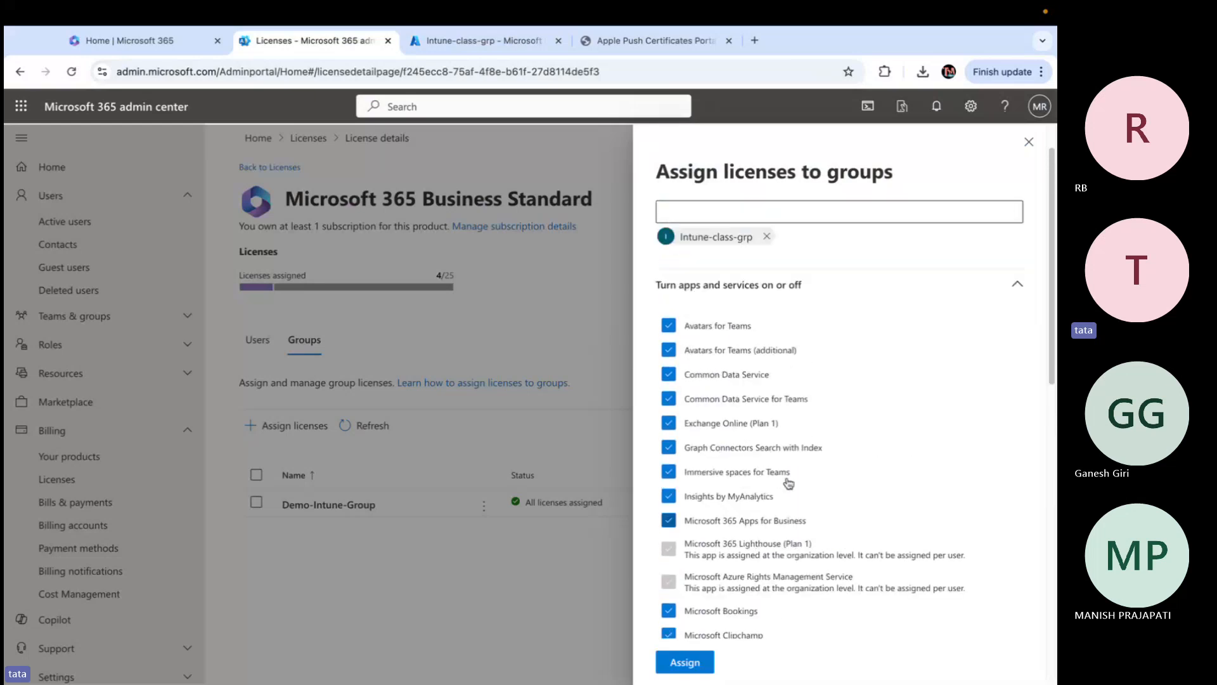
scroll(789, 483, up, 1)
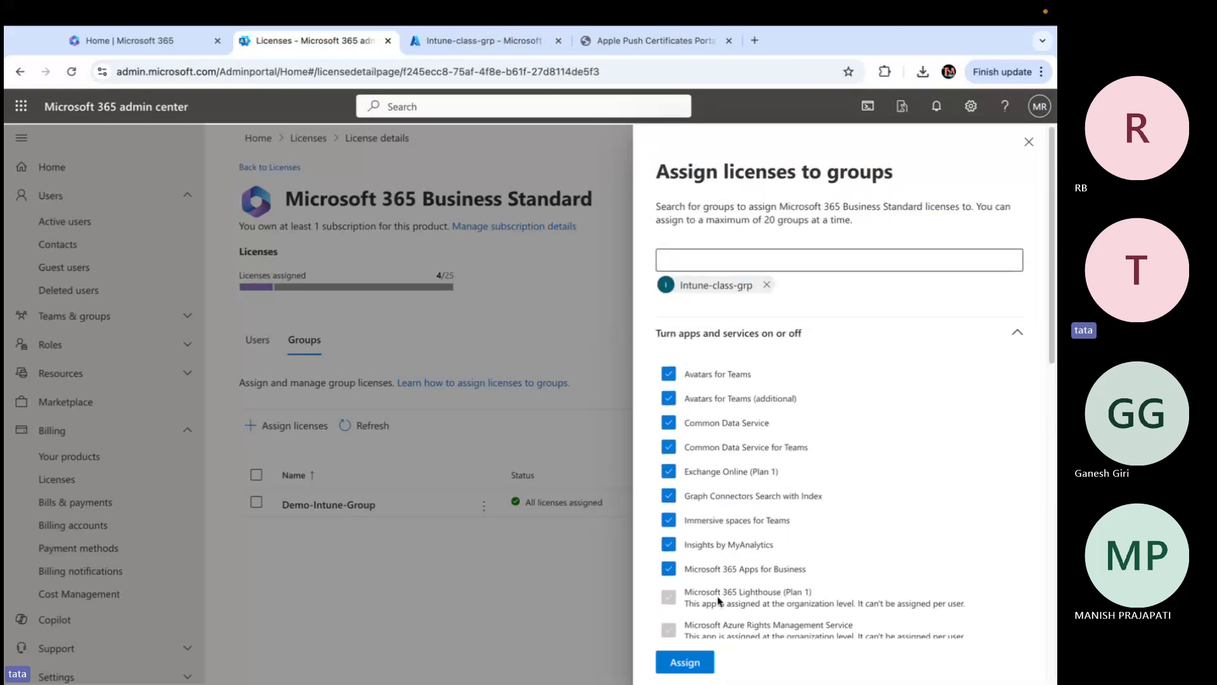
click(685, 662)
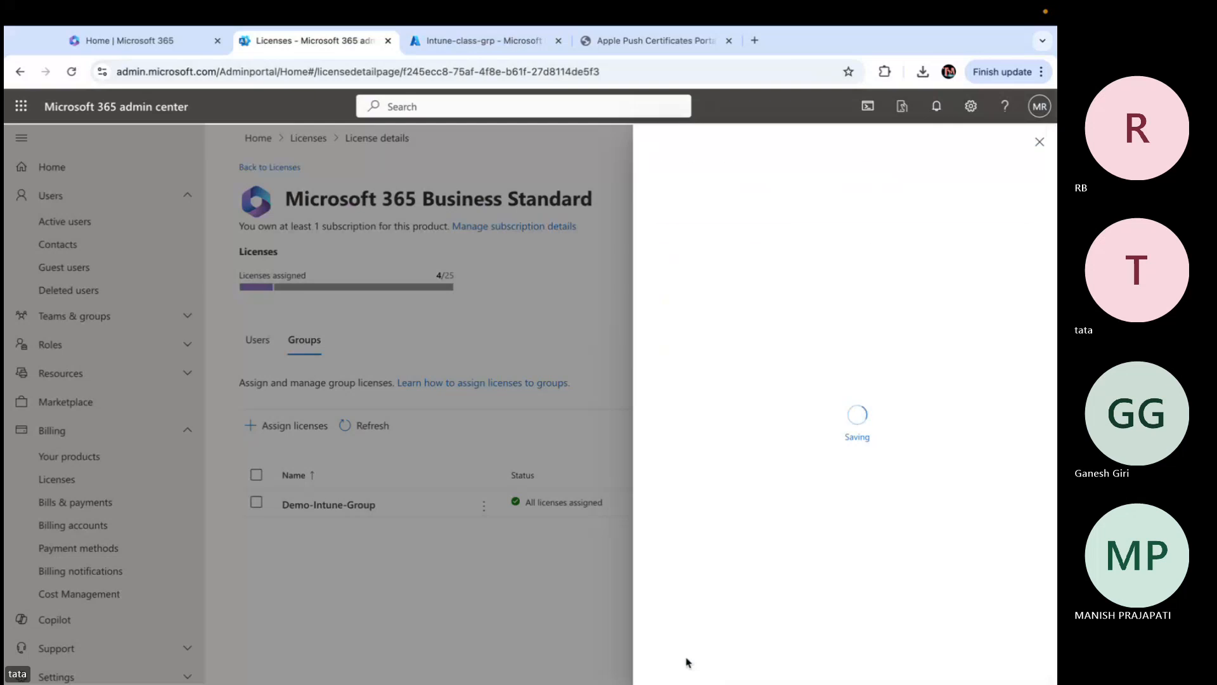
Step: Dismiss the failed assignment result and return to Billing > Licenses
click(1040, 142)
click(52, 432)
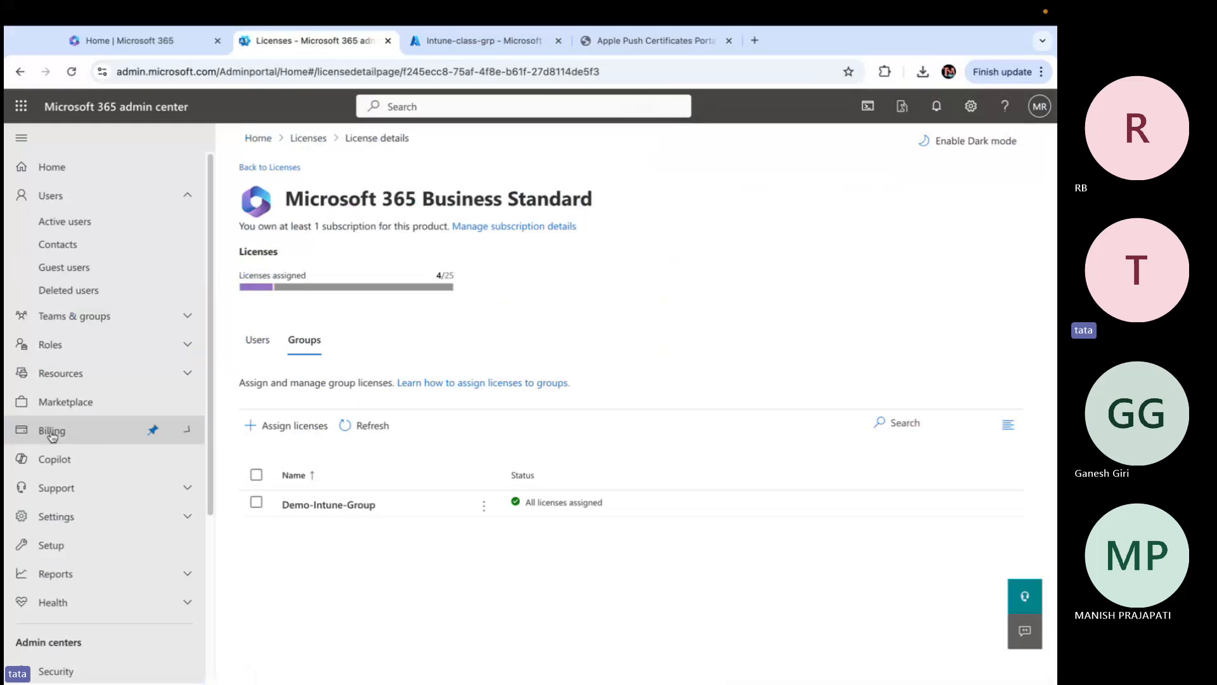
click(53, 431)
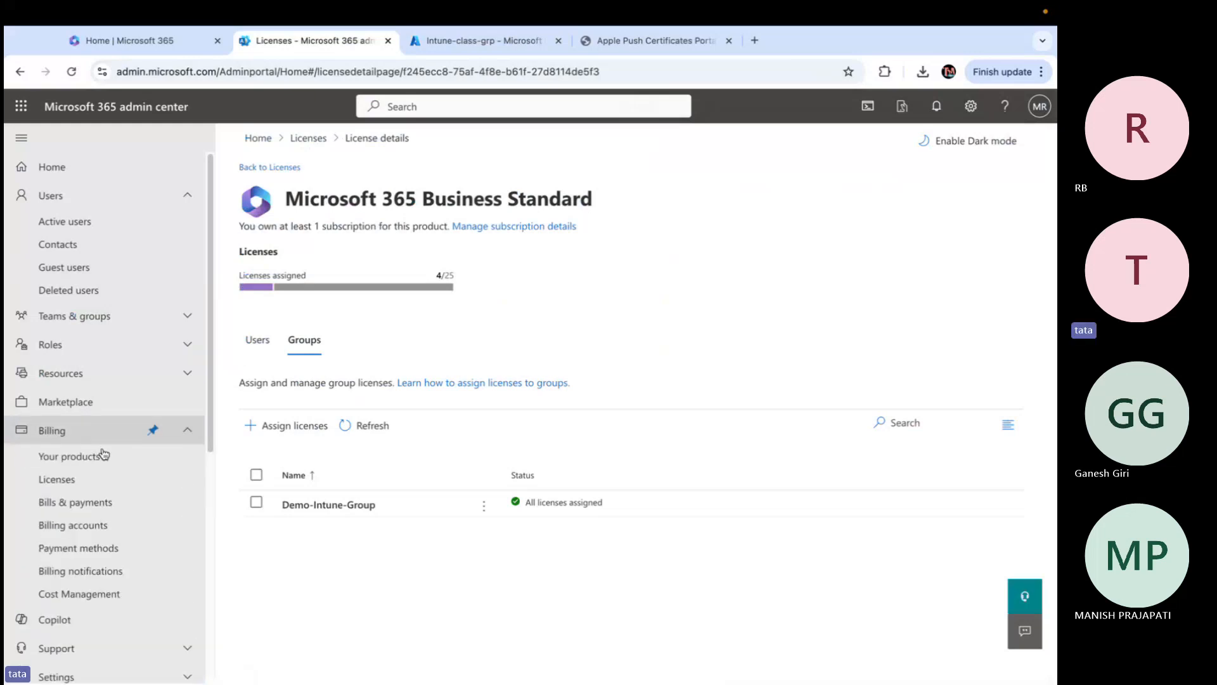
click(72, 477)
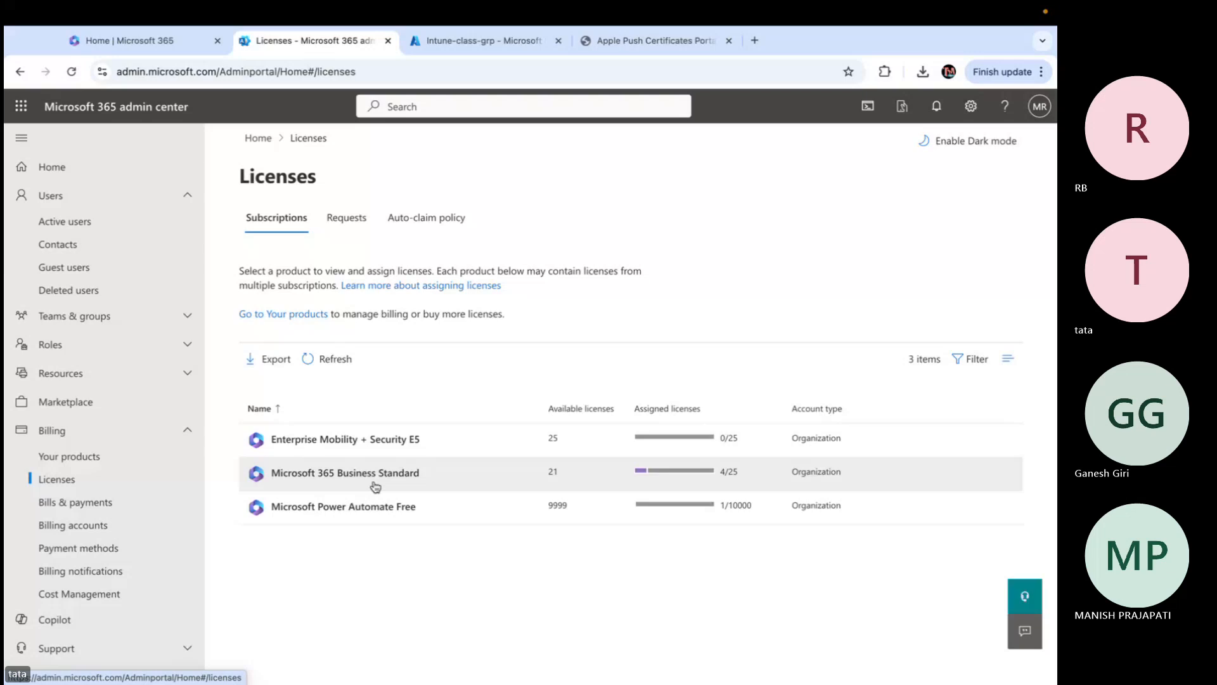
Step: Assign Enterprise Mobility + Security E5 licenses to Intune-class-grp, found by searching 'intune'
click(376, 447)
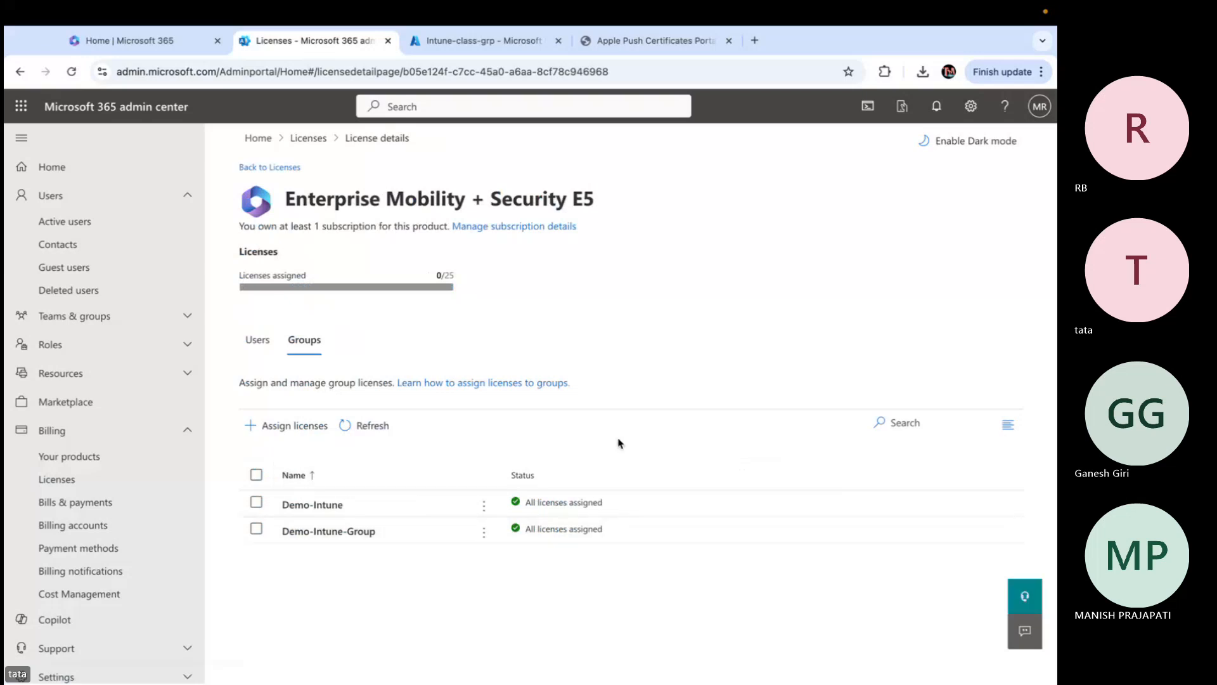
click(275, 424)
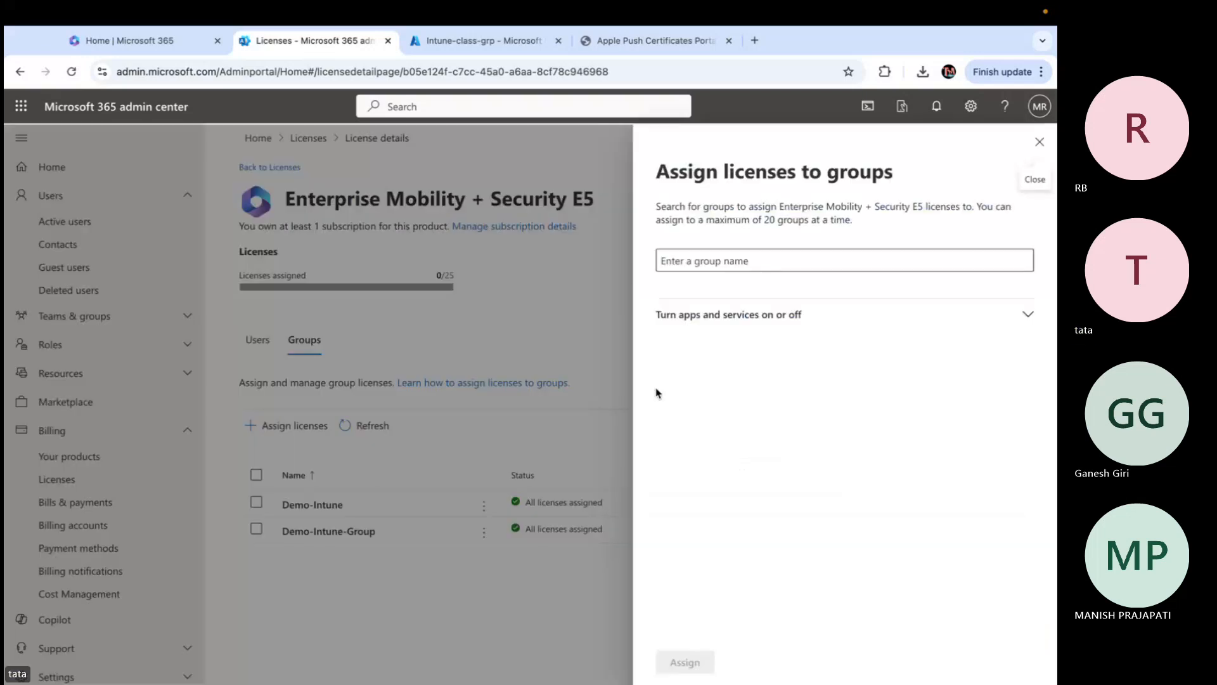
click(705, 260)
text(in)
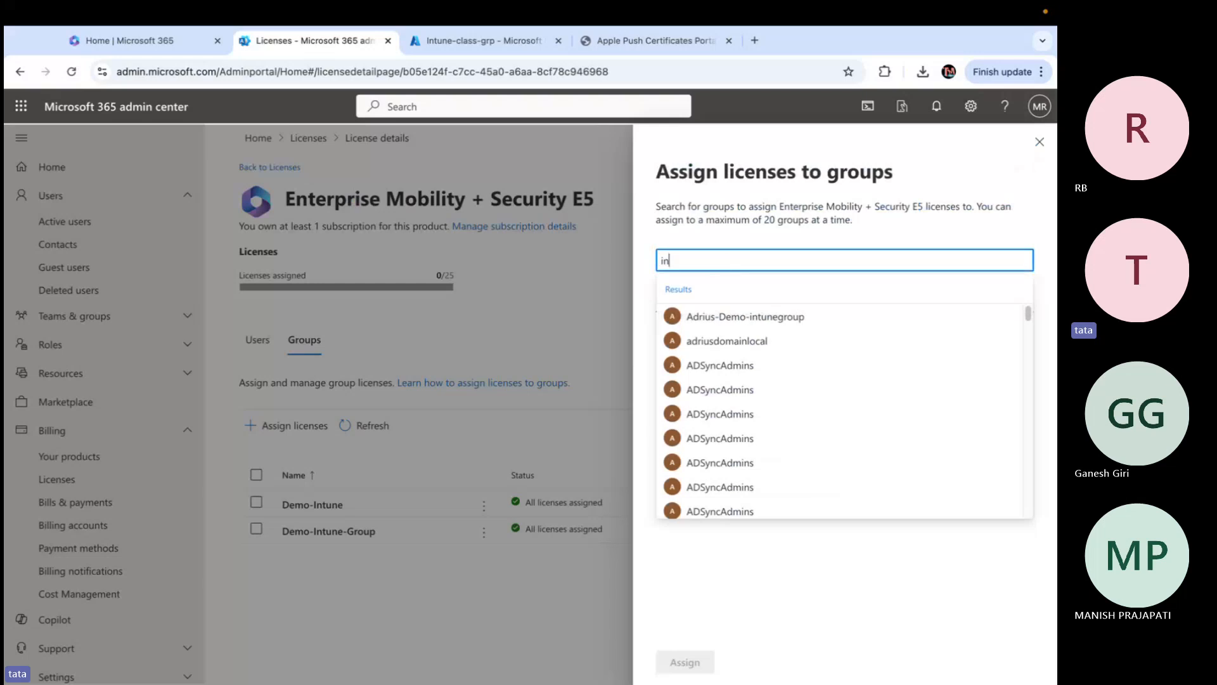
text(tune)
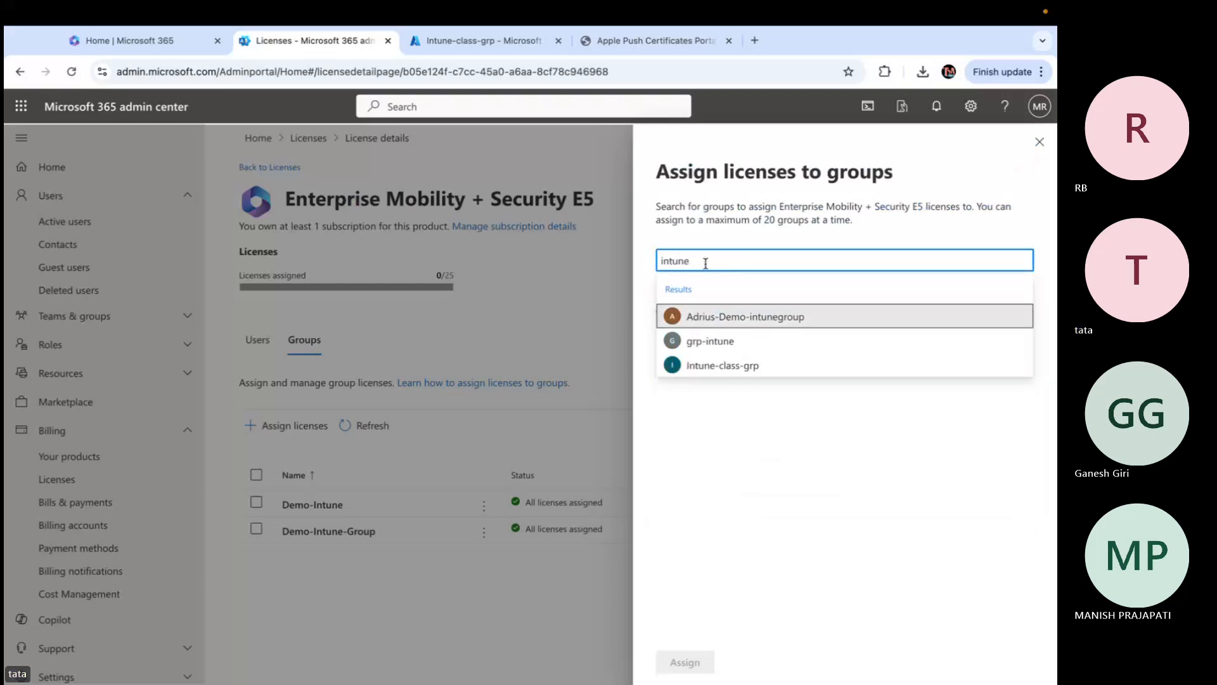
click(739, 362)
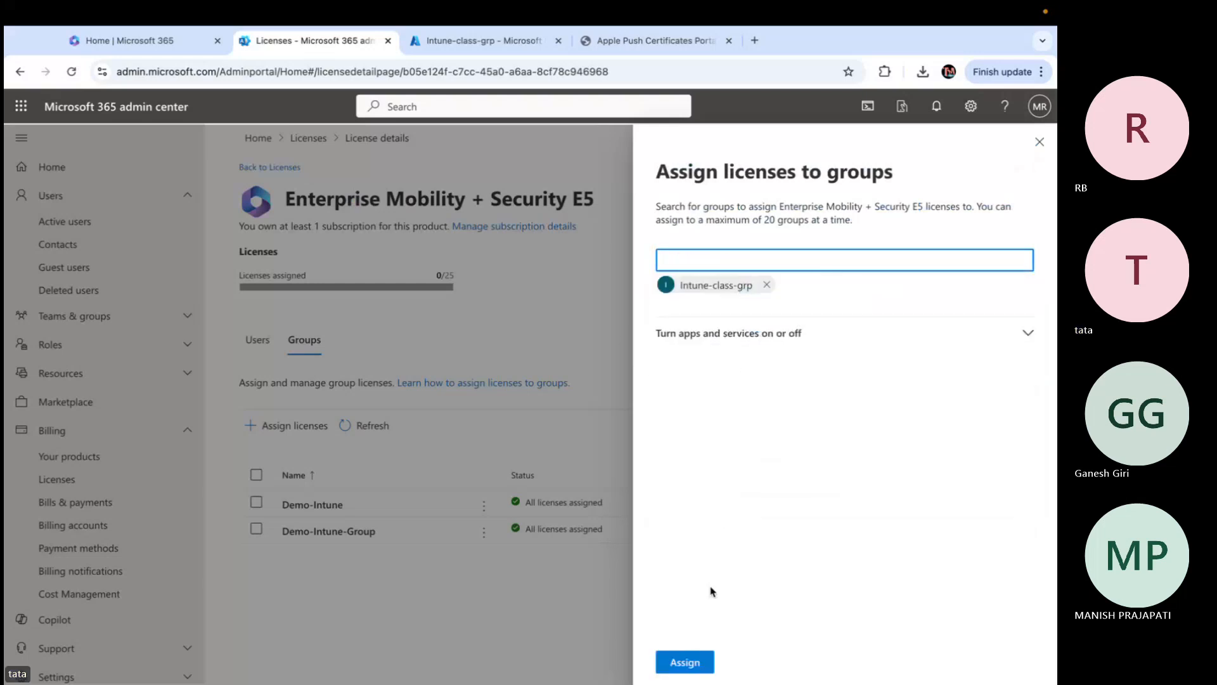
click(685, 663)
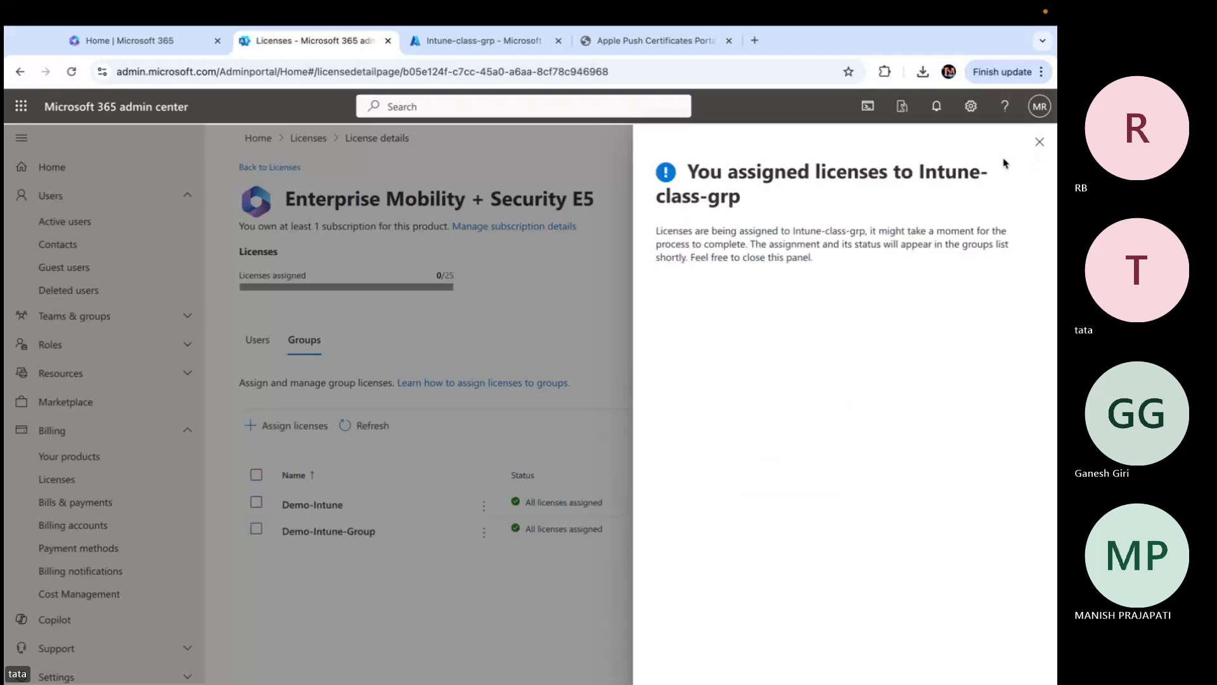
Step: Dismiss the E5 confirmation and refresh the Groups tab until Intune-class-grp shows Errors and issues
click(1040, 145)
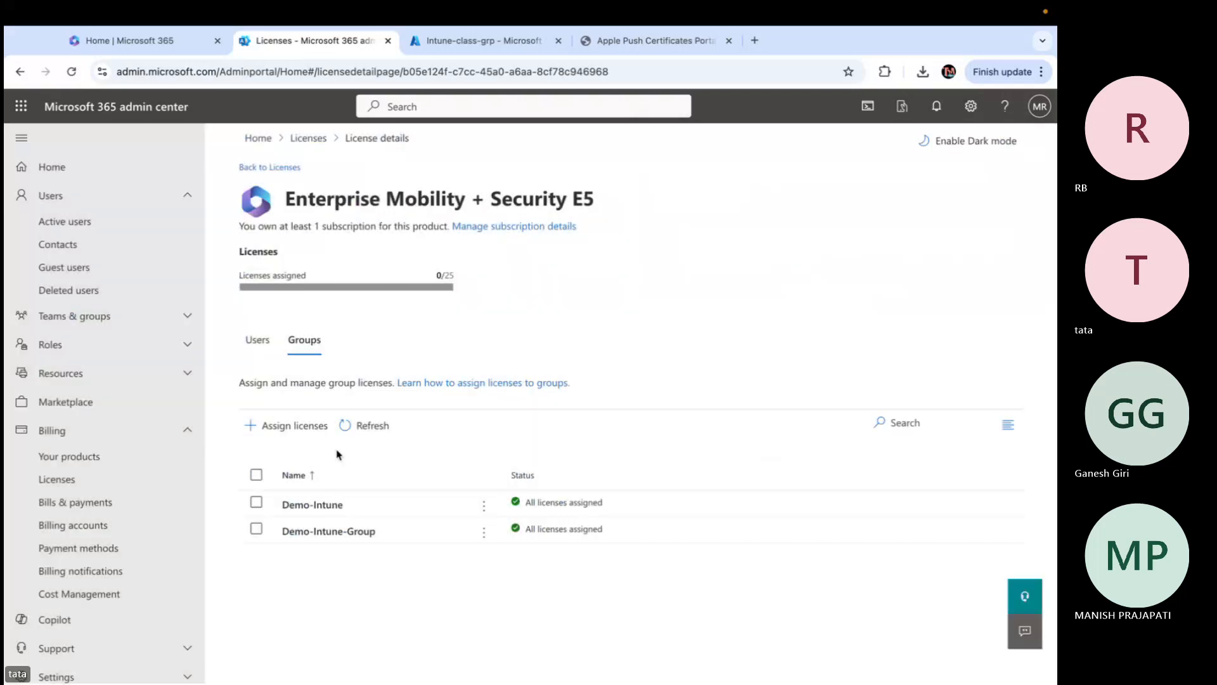
click(362, 427)
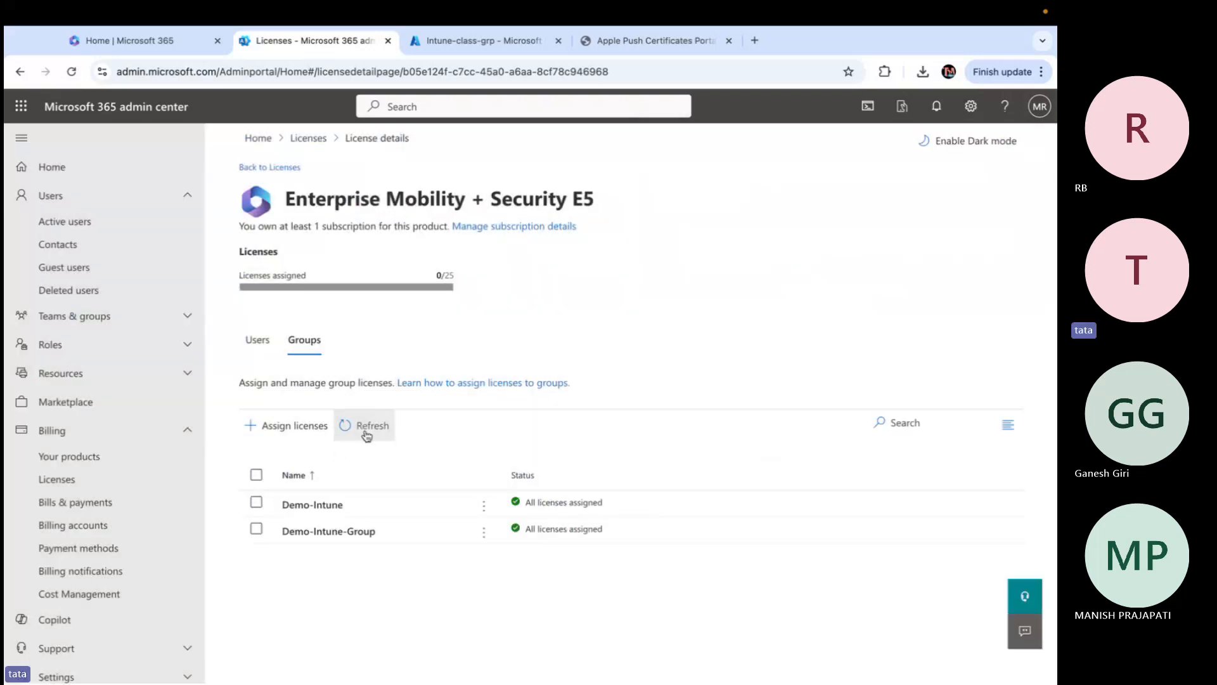
click(364, 431)
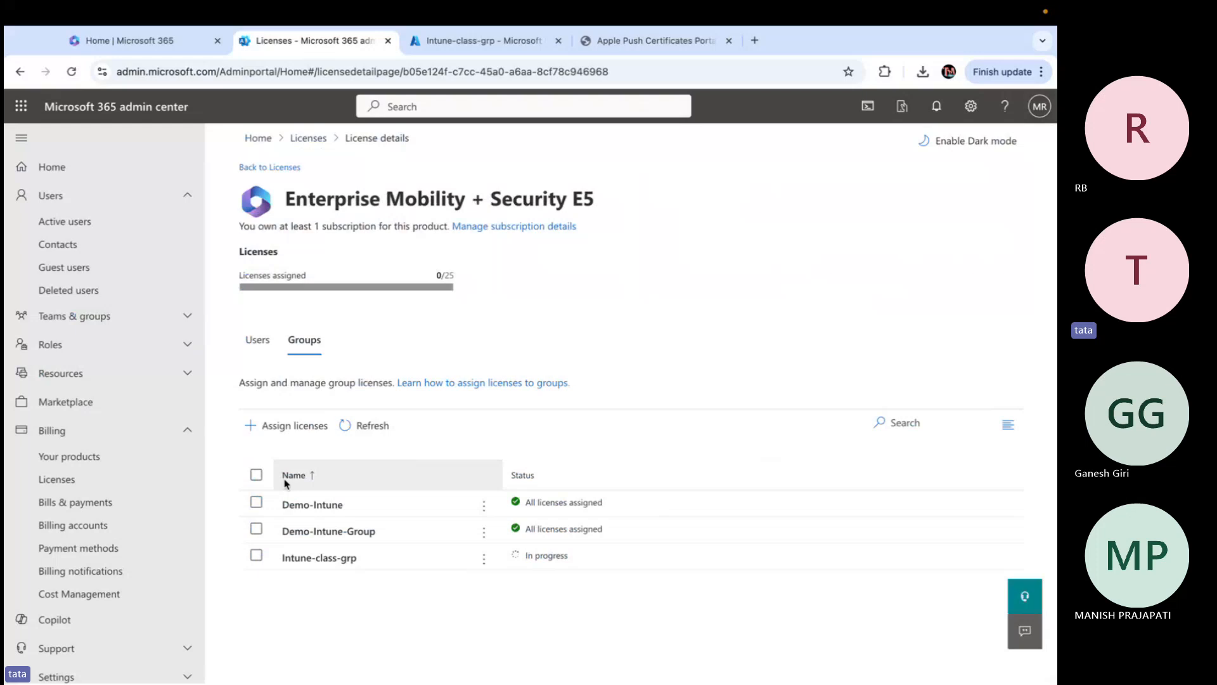
click(381, 427)
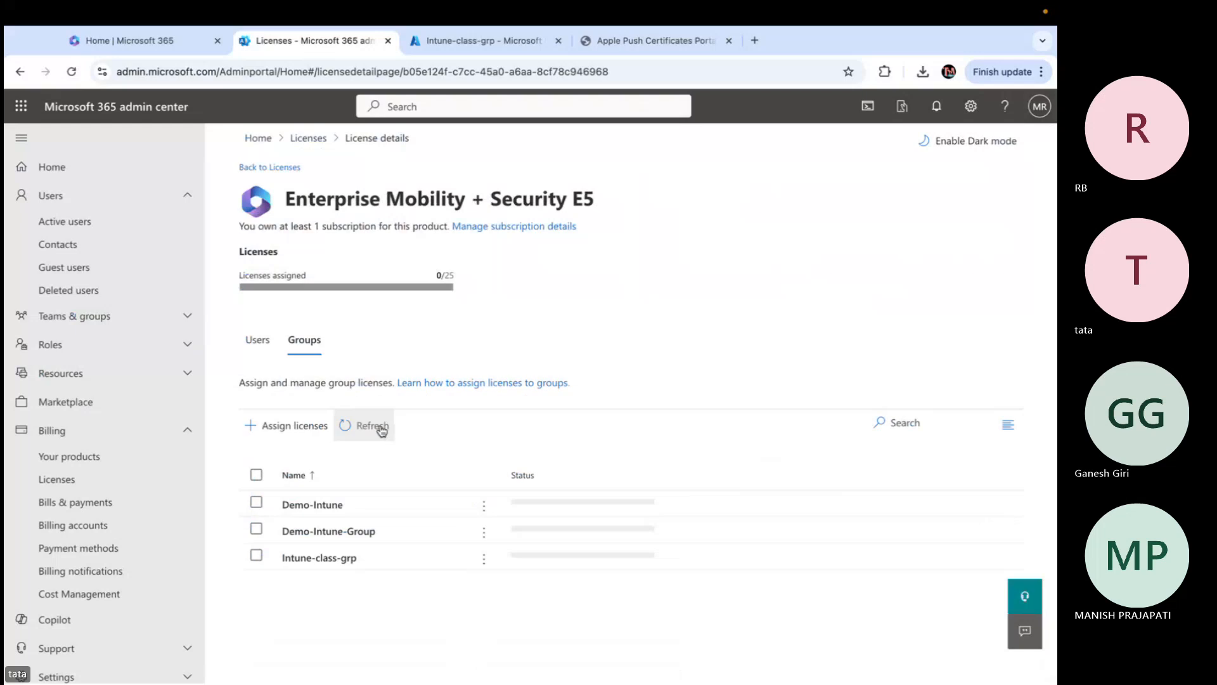
click(381, 427)
click(381, 427)
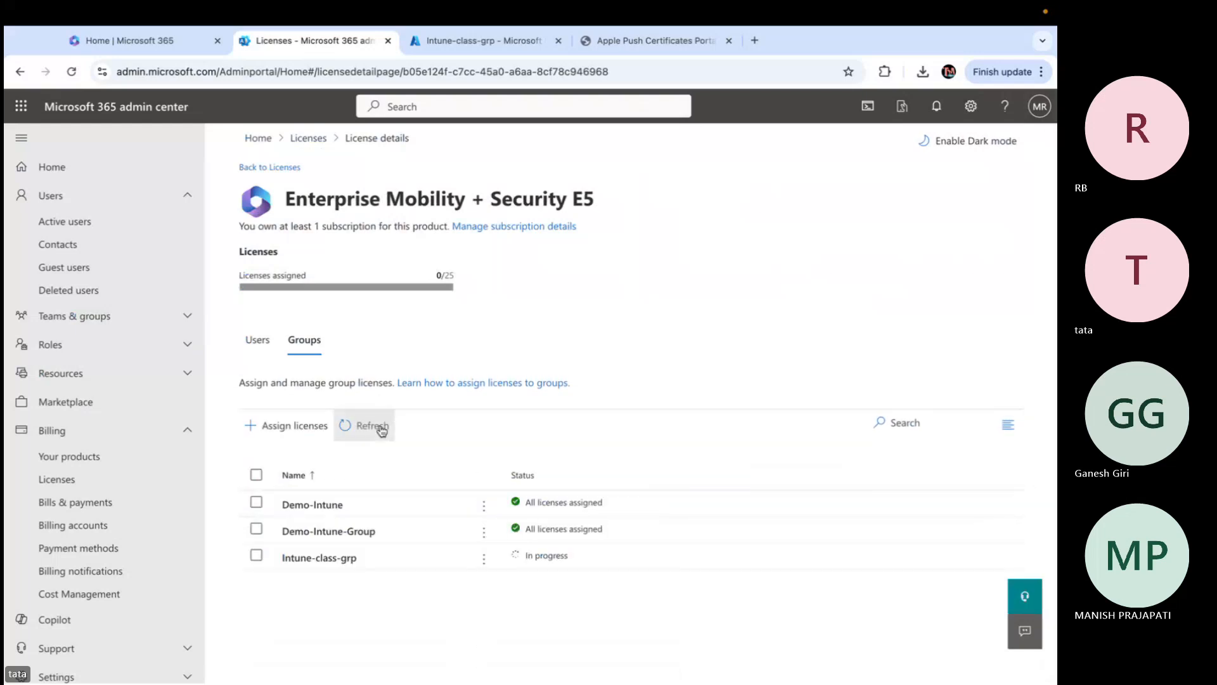
click(381, 428)
click(381, 427)
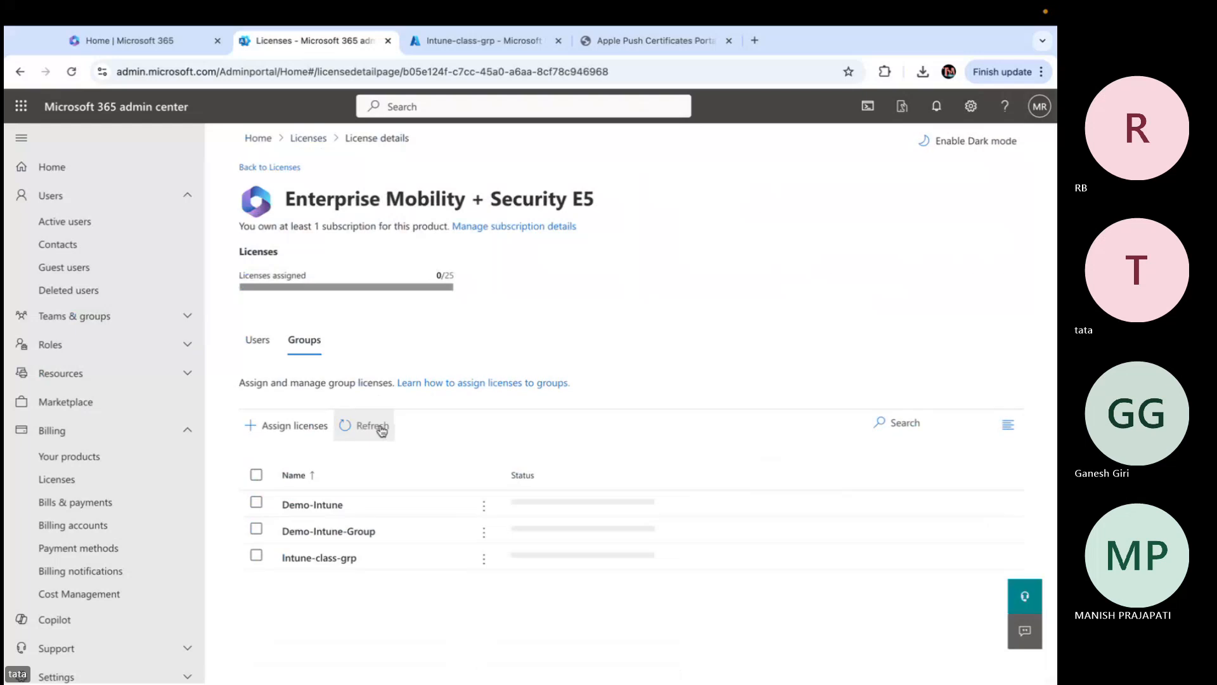
click(381, 427)
click(381, 427)
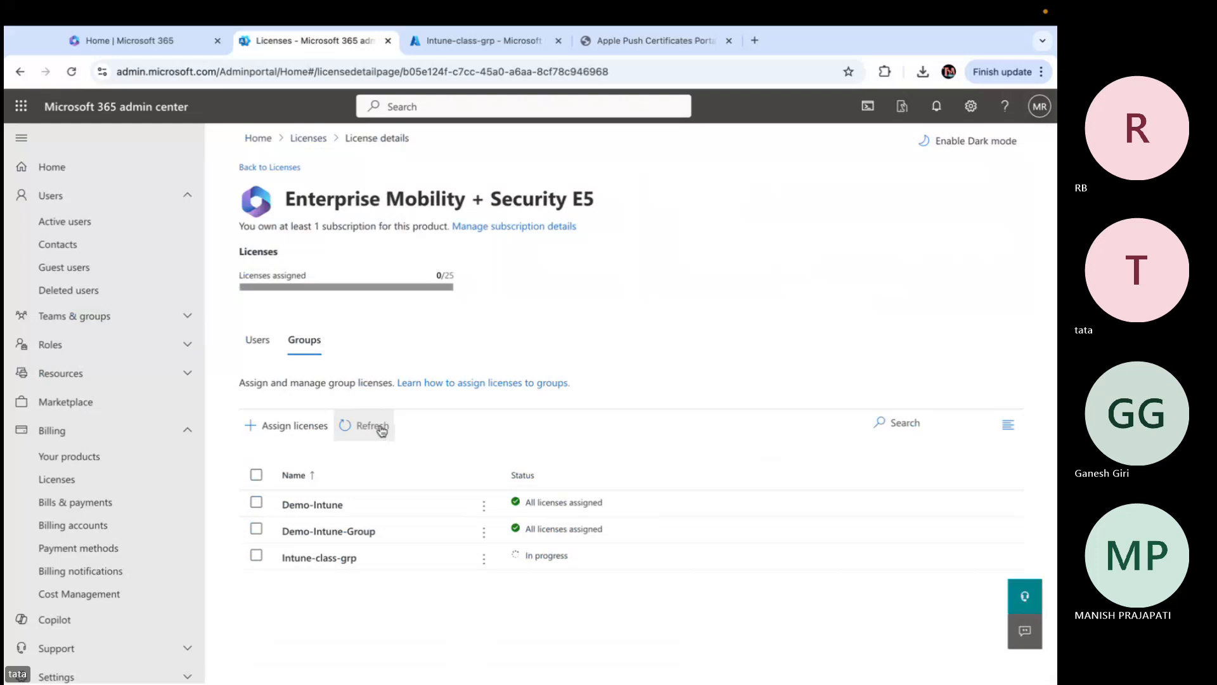
click(381, 427)
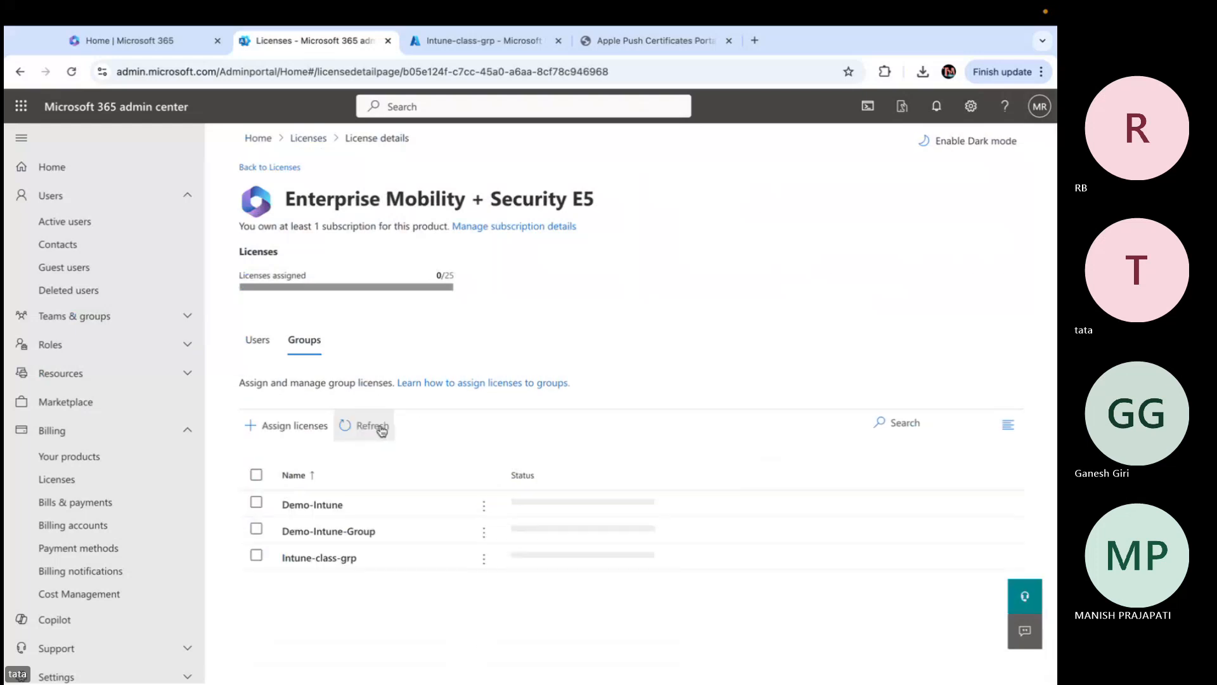
click(362, 432)
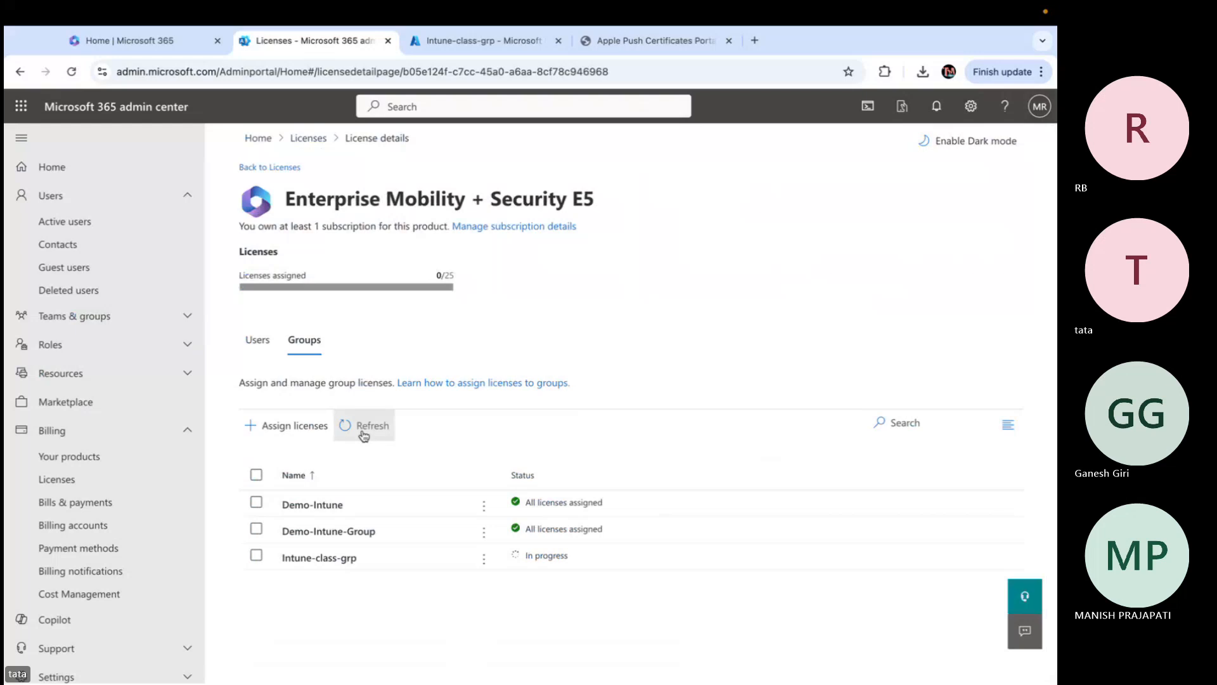
click(363, 434)
click(363, 433)
click(363, 434)
click(363, 433)
click(364, 433)
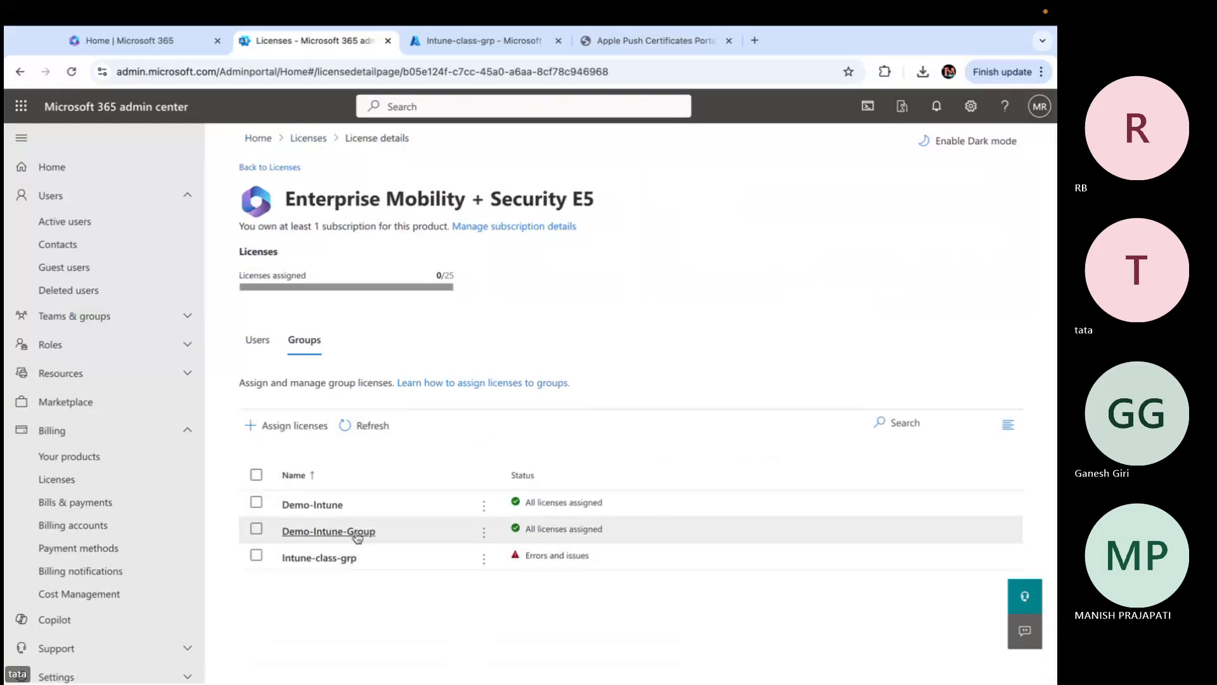
Step: Inspect Demo-Intune-Group's E5 status details, its successful and needs-action members
click(335, 535)
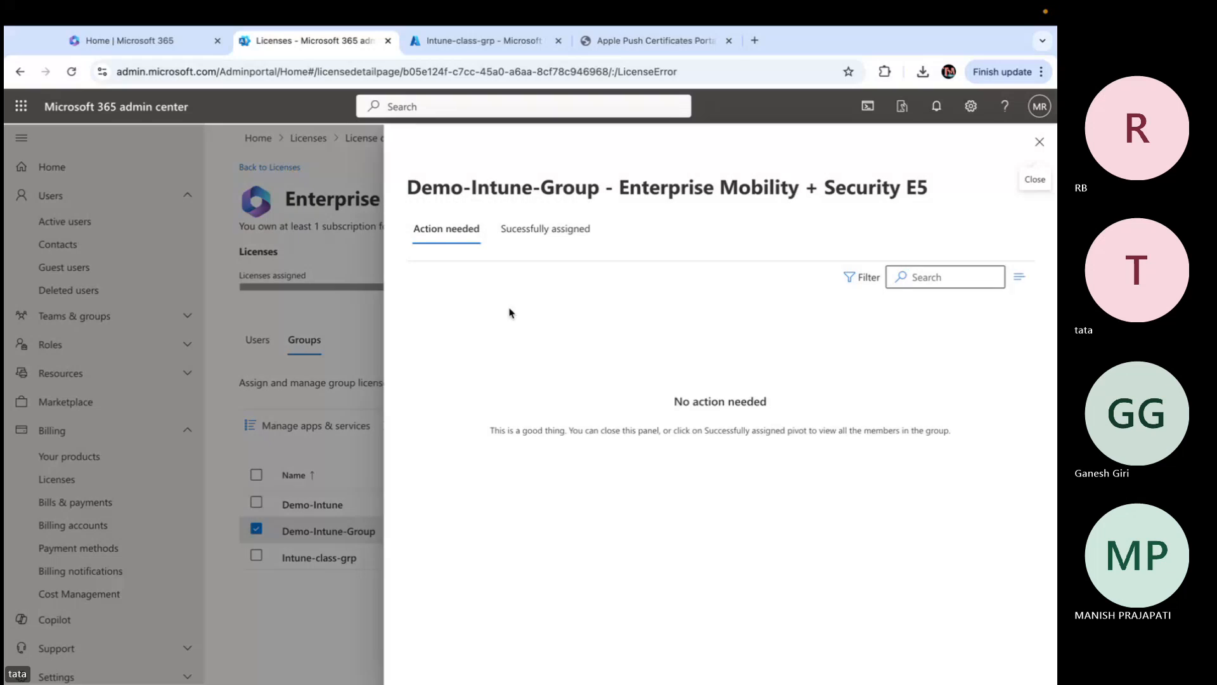
click(546, 230)
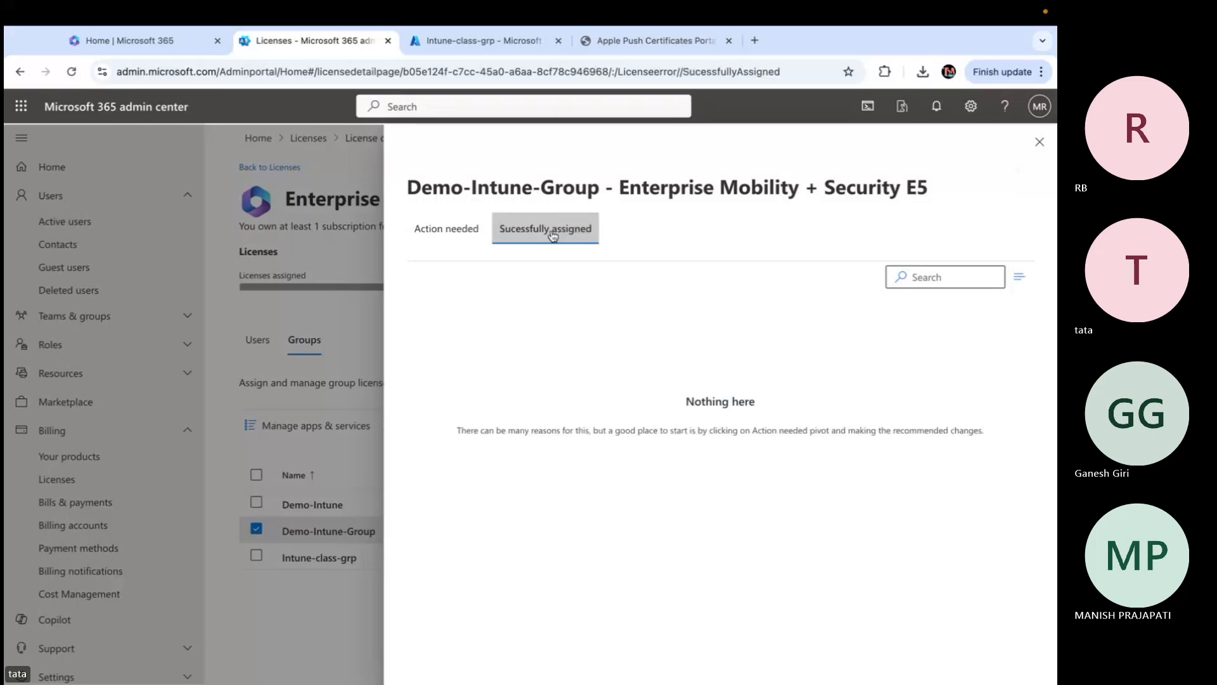
click(446, 226)
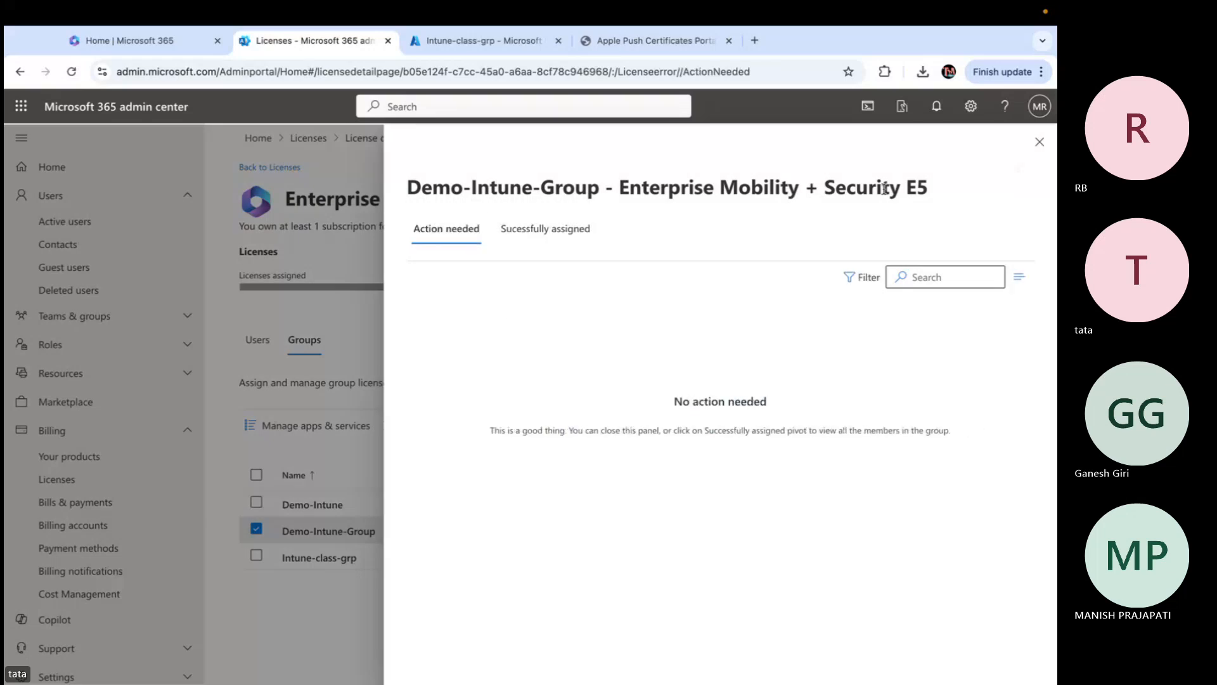
click(1039, 142)
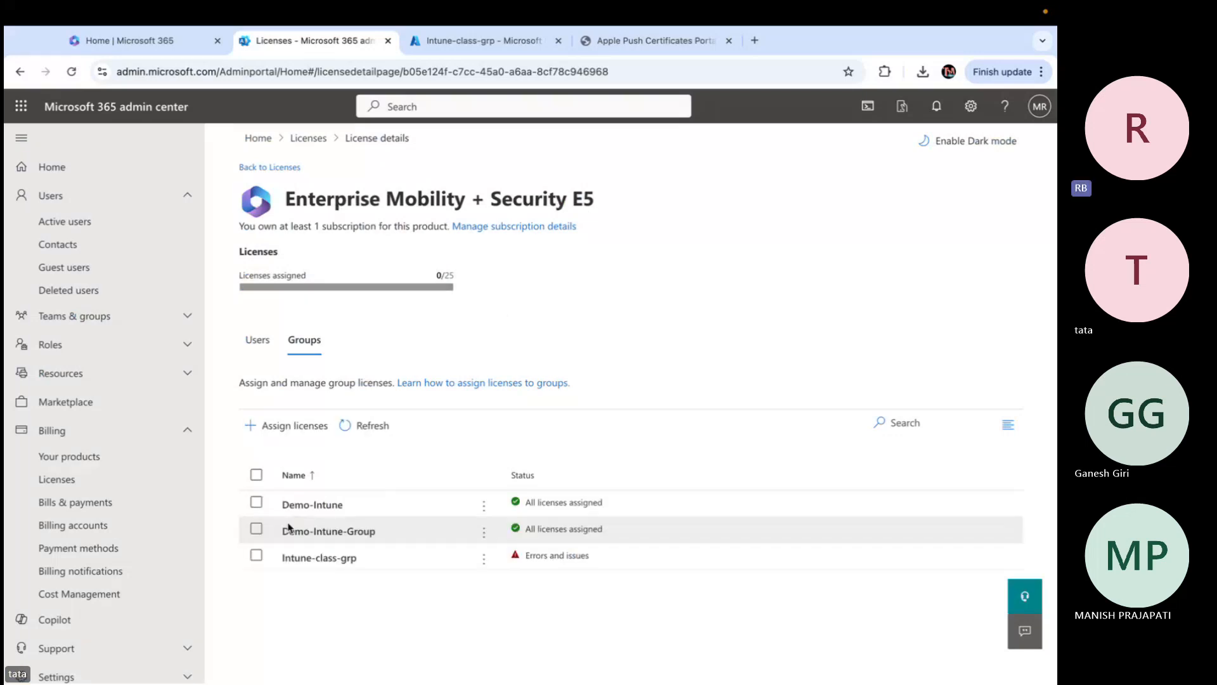
Step: Unassign the E5 licenses from Intune-class-grp and return to the Licenses list
click(256, 555)
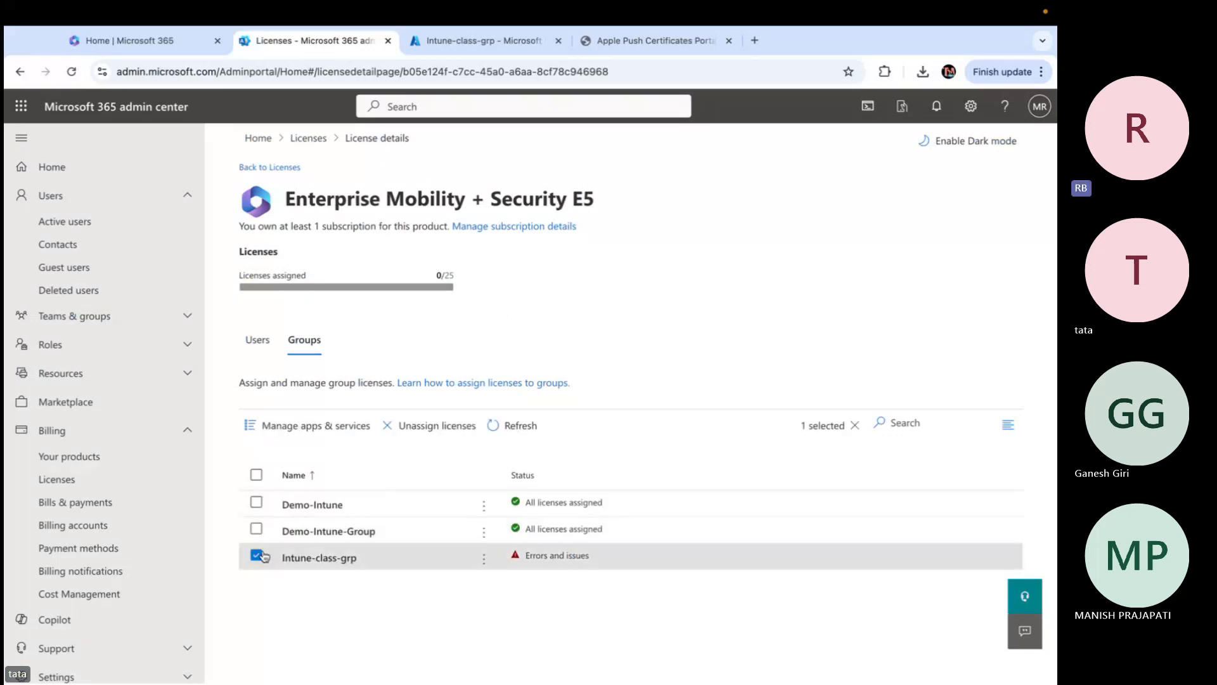
click(421, 426)
click(461, 433)
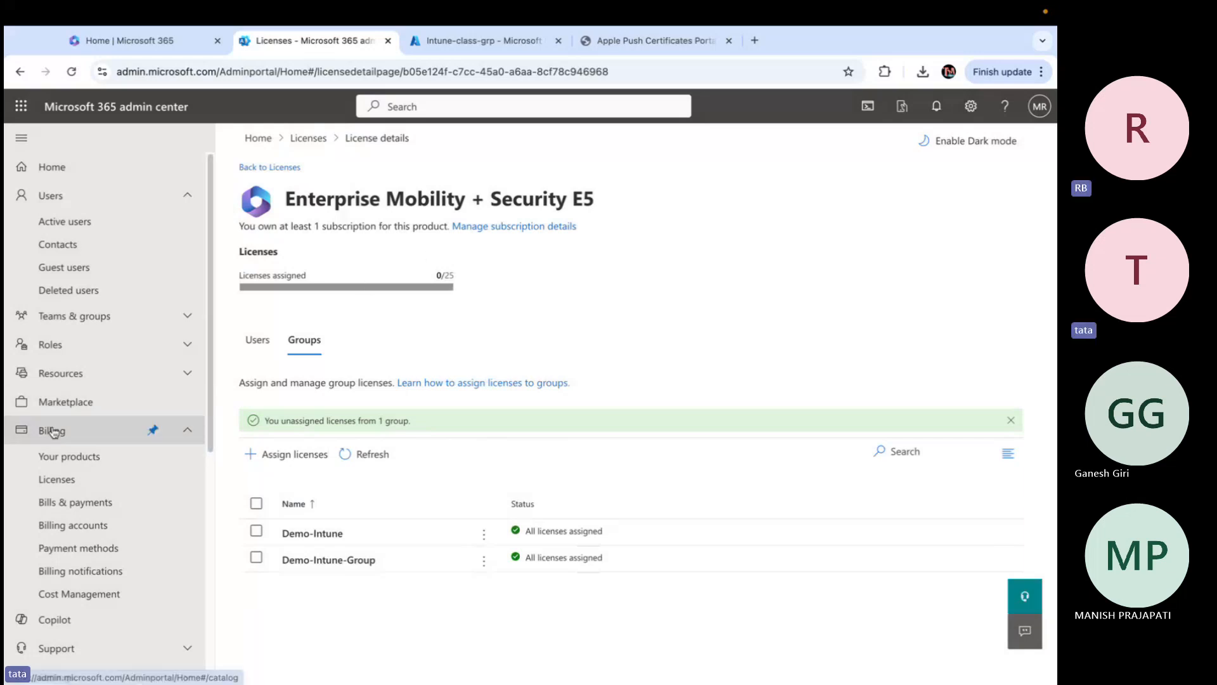
click(56, 479)
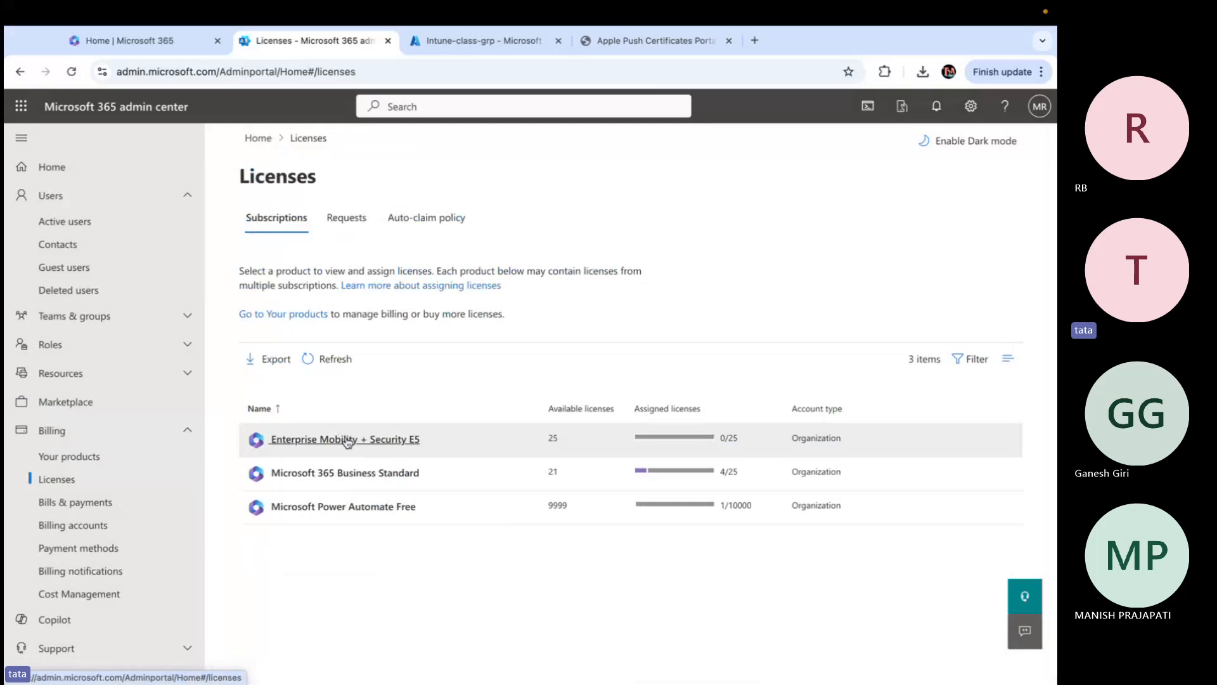
Step: Refresh the license counts and briefly visit the Security admin center
click(332, 358)
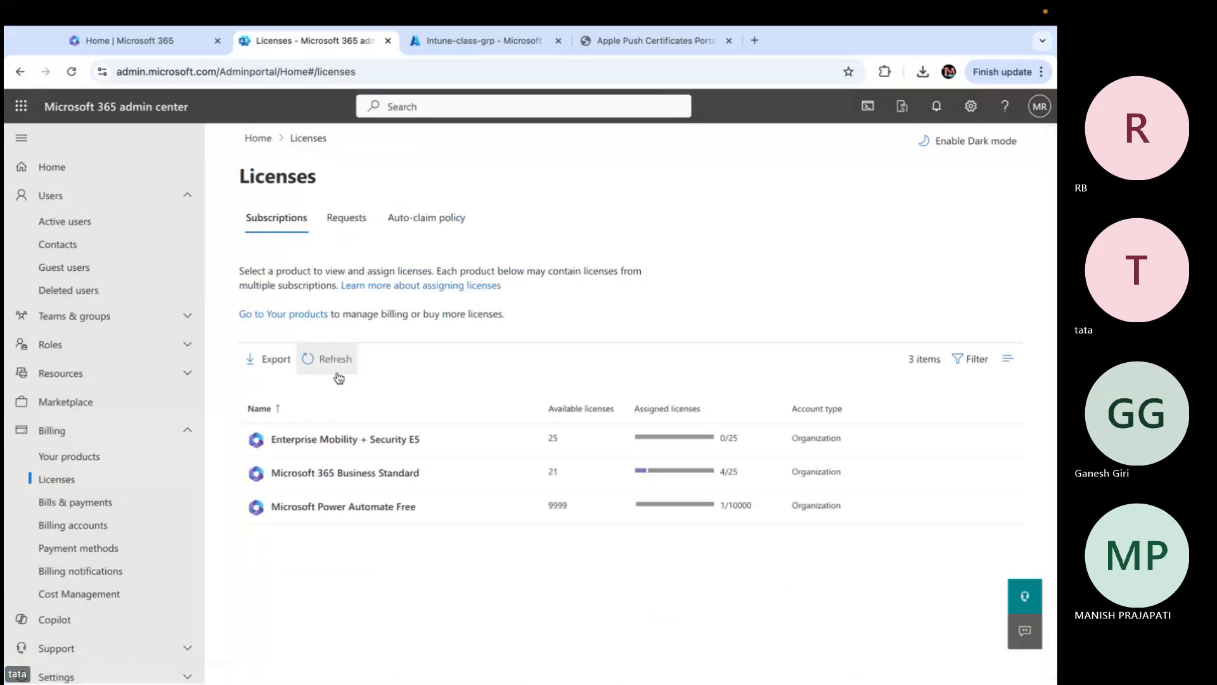
click(330, 358)
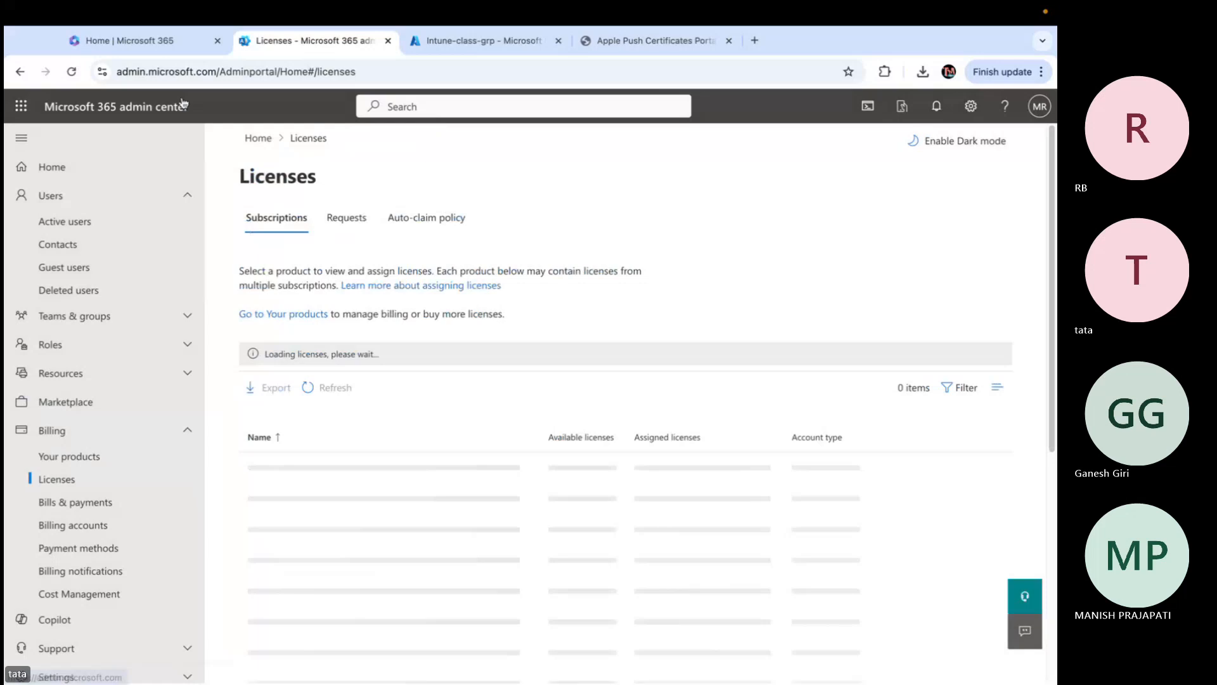
scroll(63, 501, down, 5)
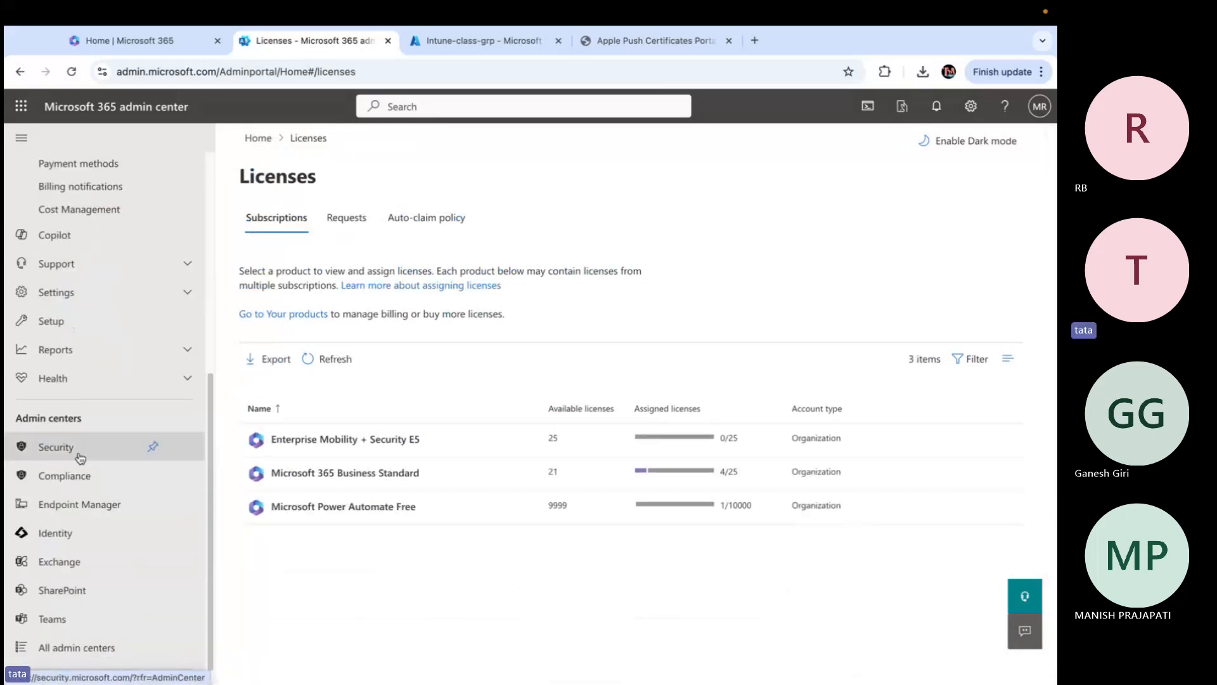
click(72, 448)
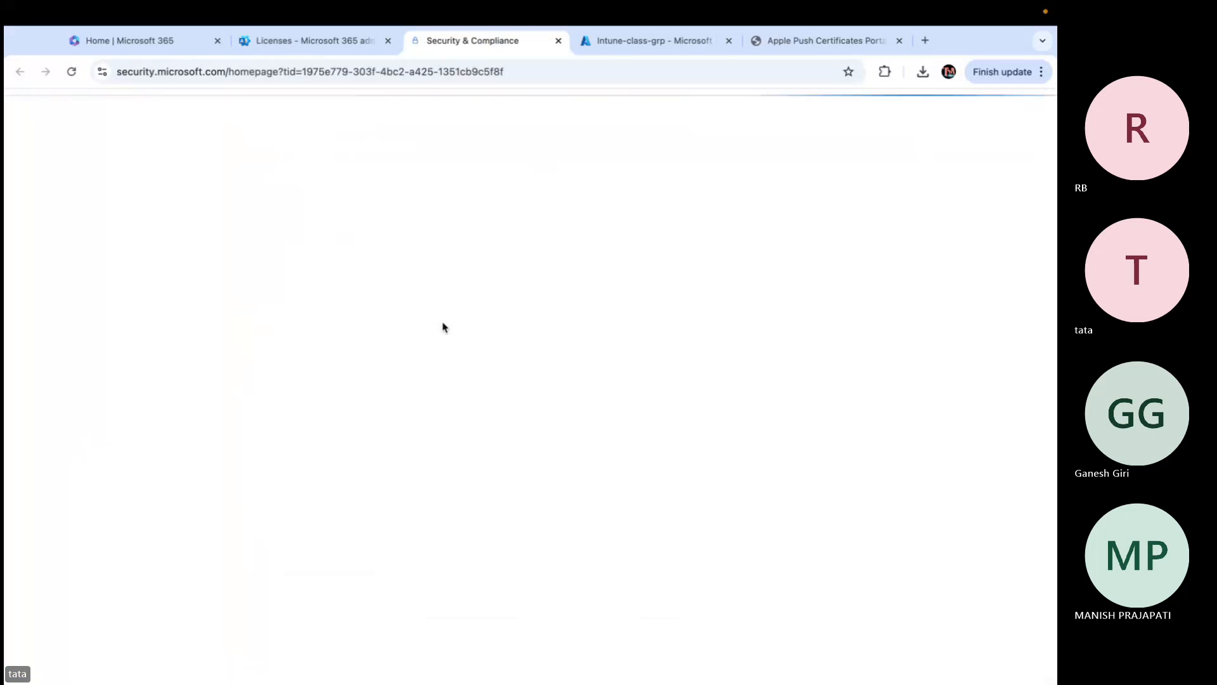
click(559, 42)
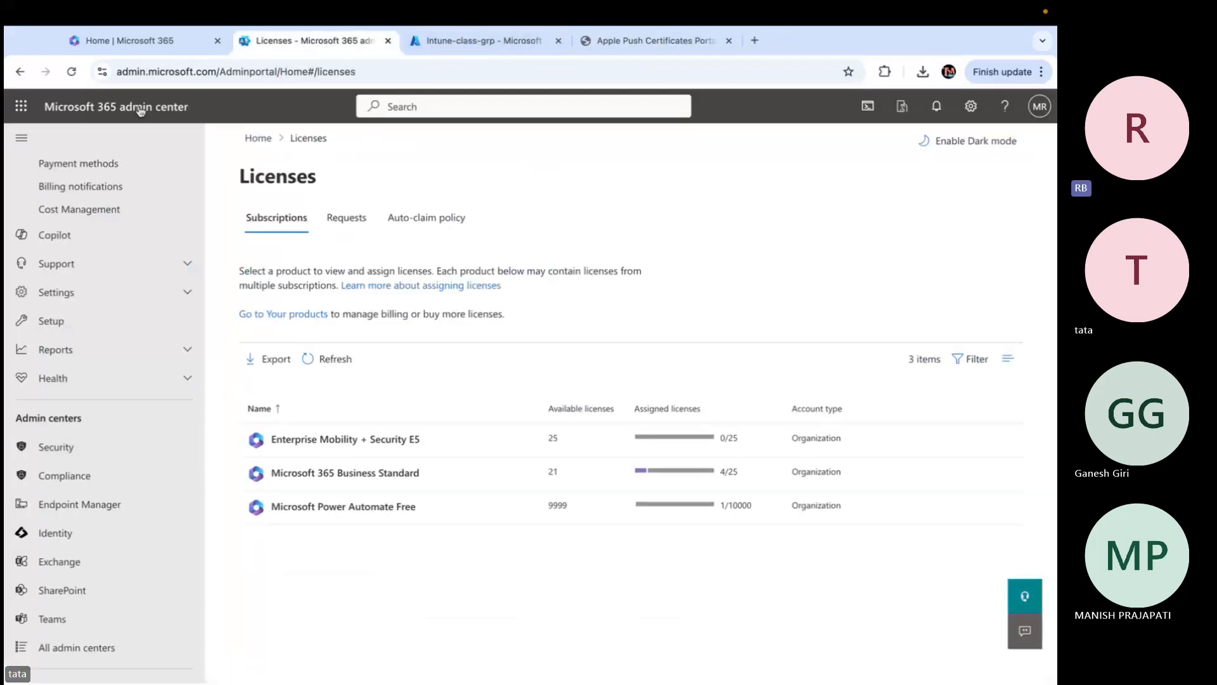
Step: Reload the Licenses list and go to the Marketplace
scroll(94, 311, up, 5)
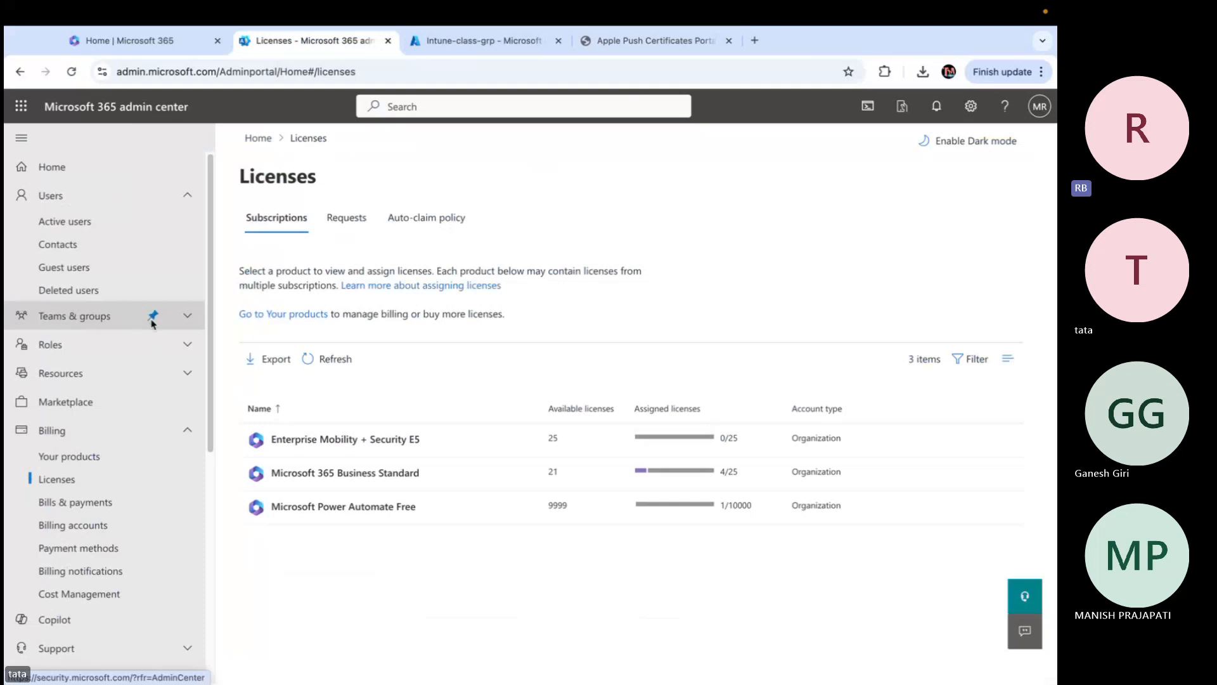
click(335, 365)
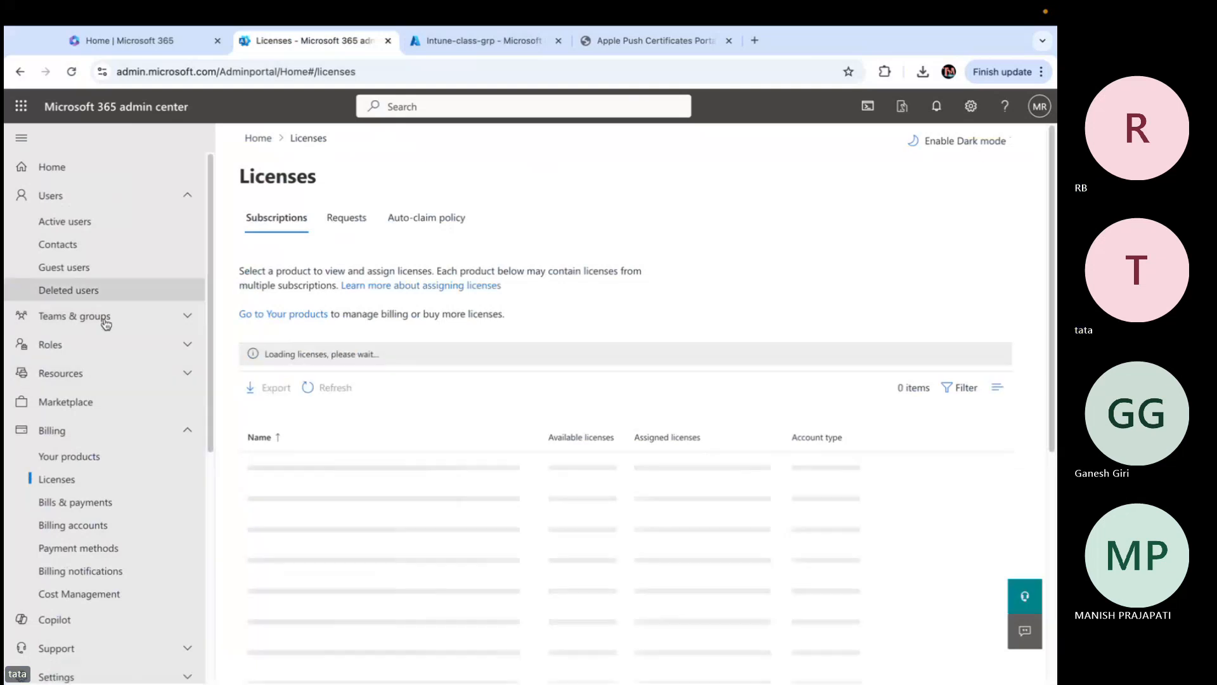
click(69, 402)
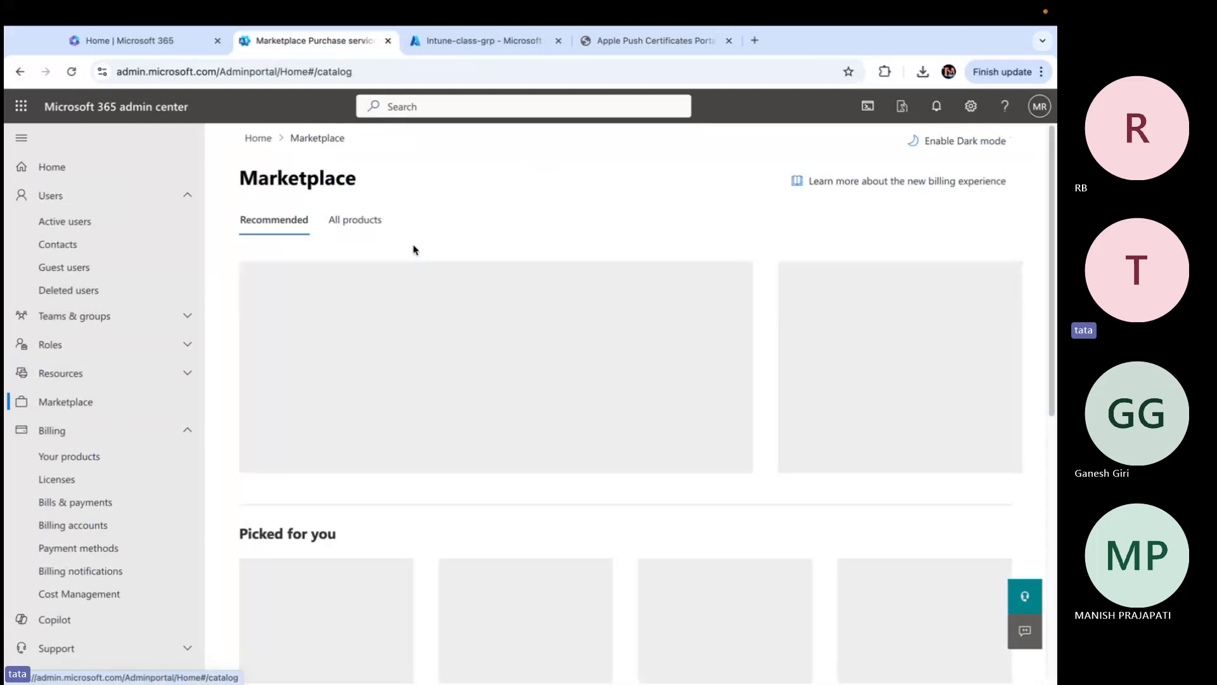
Step: Search All products for 'intune' and open Microsoft Intune Plan 2's details
click(360, 217)
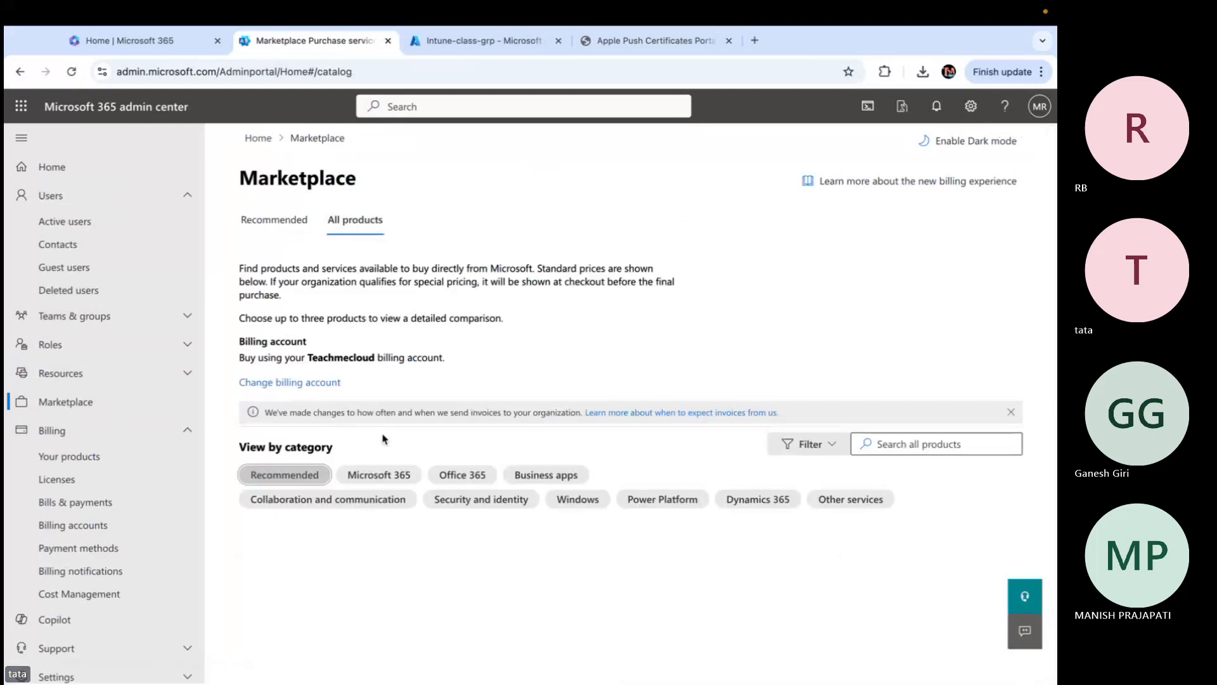
click(883, 443)
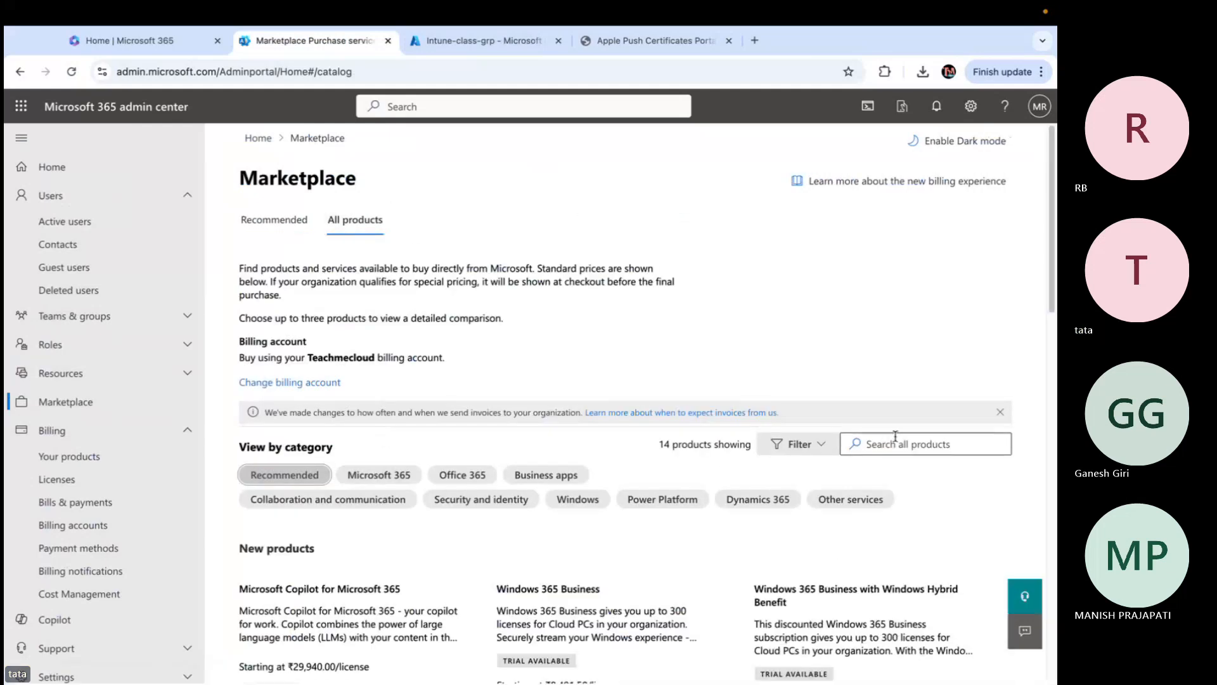
text(intu)
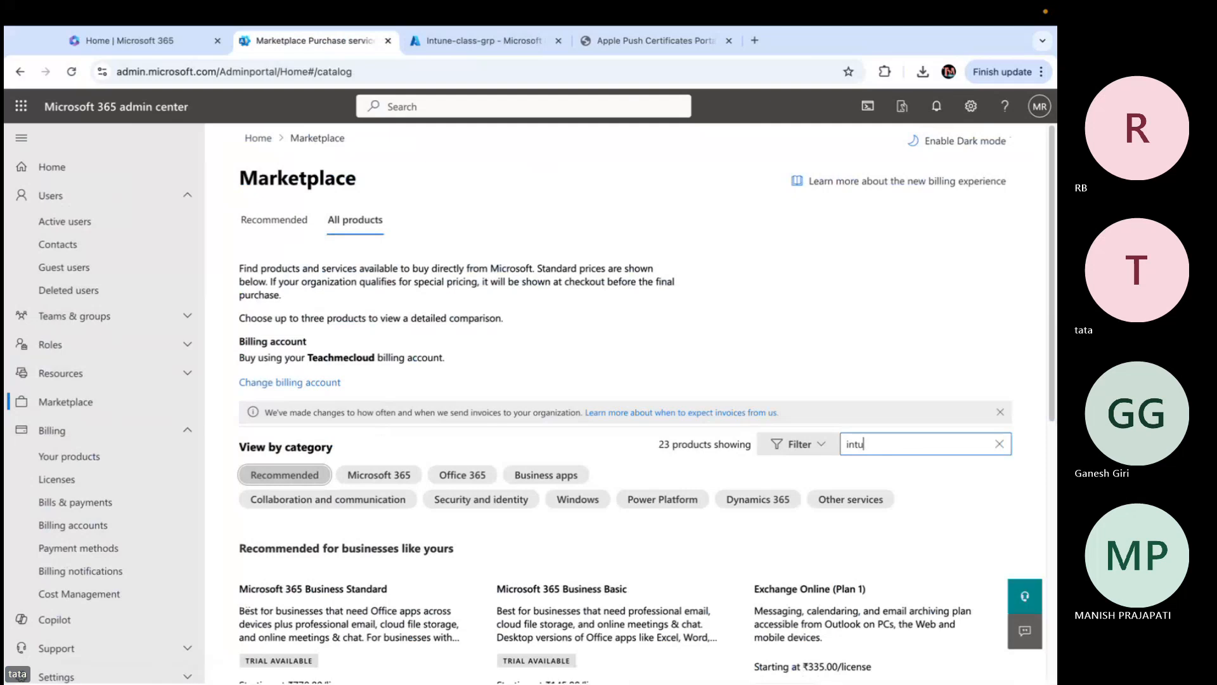
text(ne)
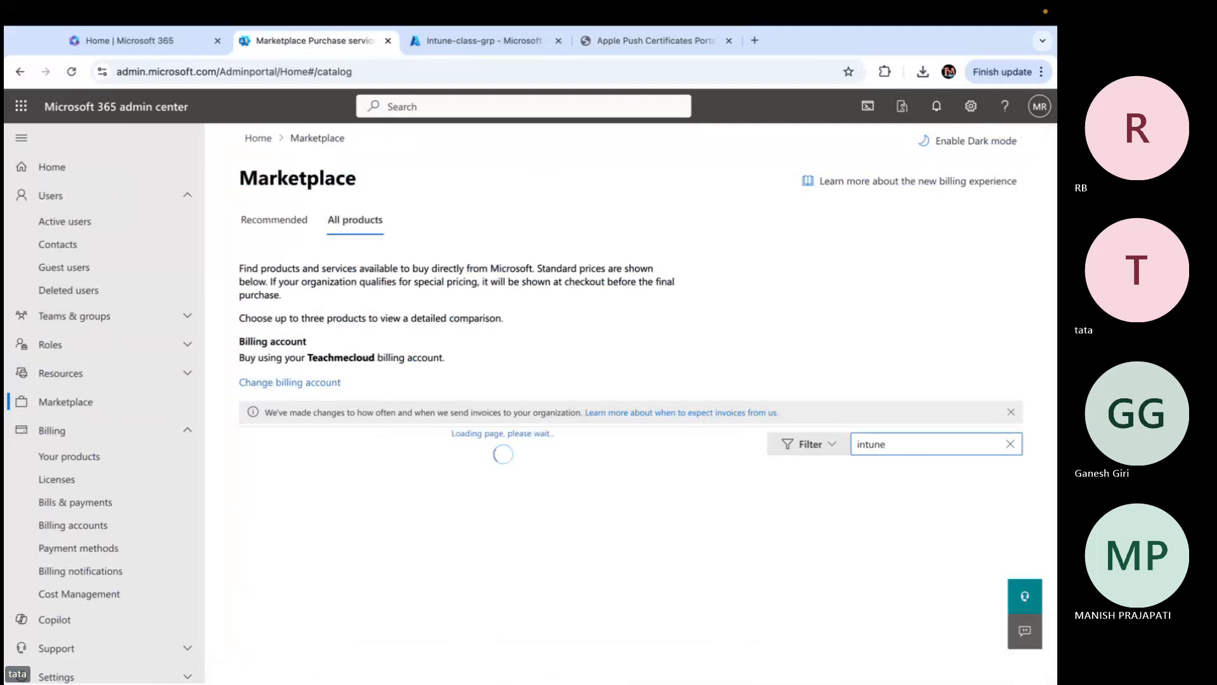
scroll(445, 604, down, 2)
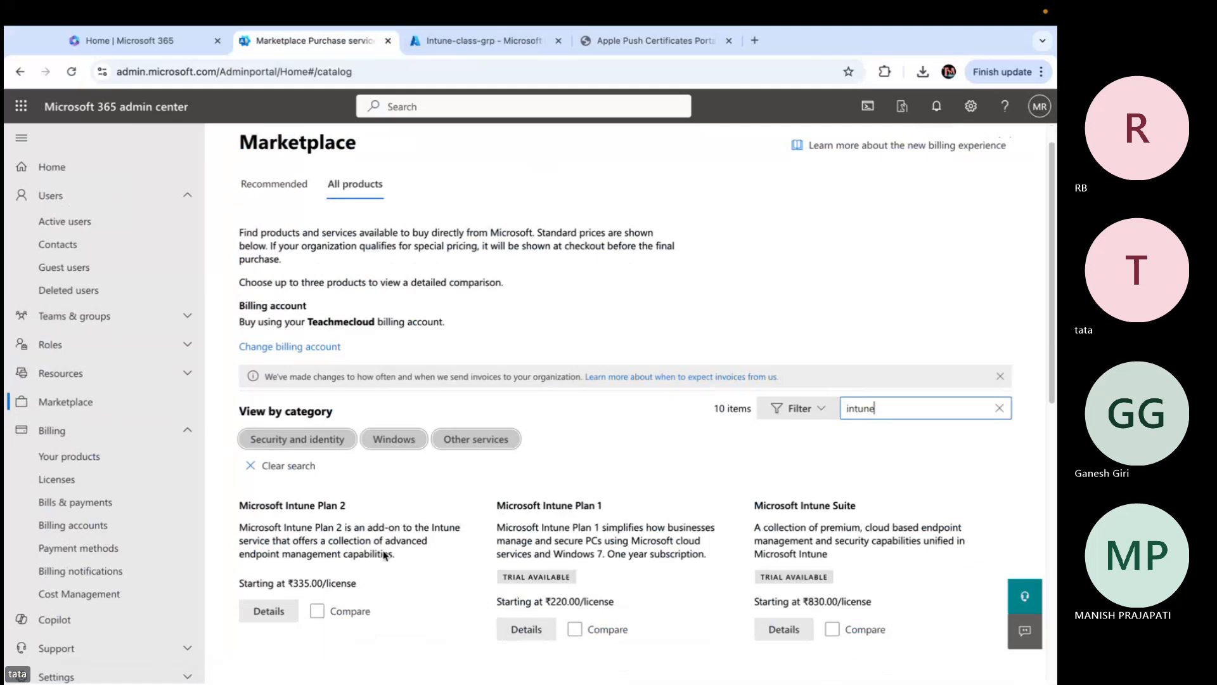
click(268, 512)
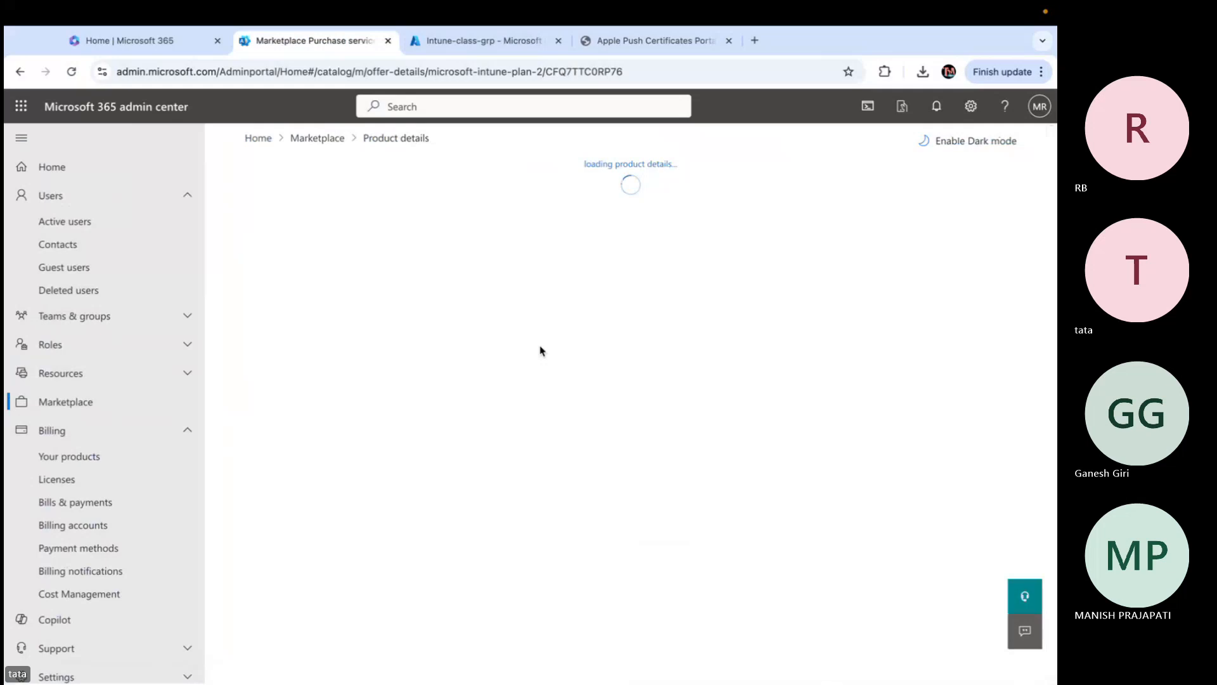
Step: Look over Microsoft Intune Plan 2's plan options, then go back to the Marketplace
click(374, 388)
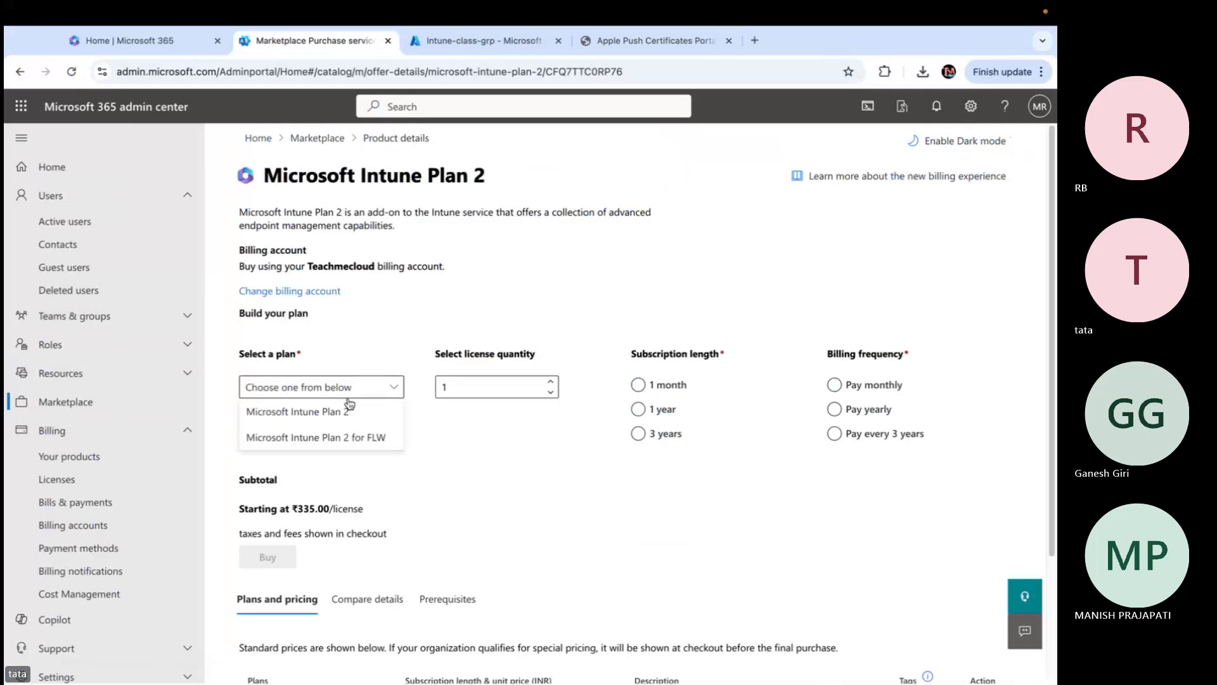
click(319, 422)
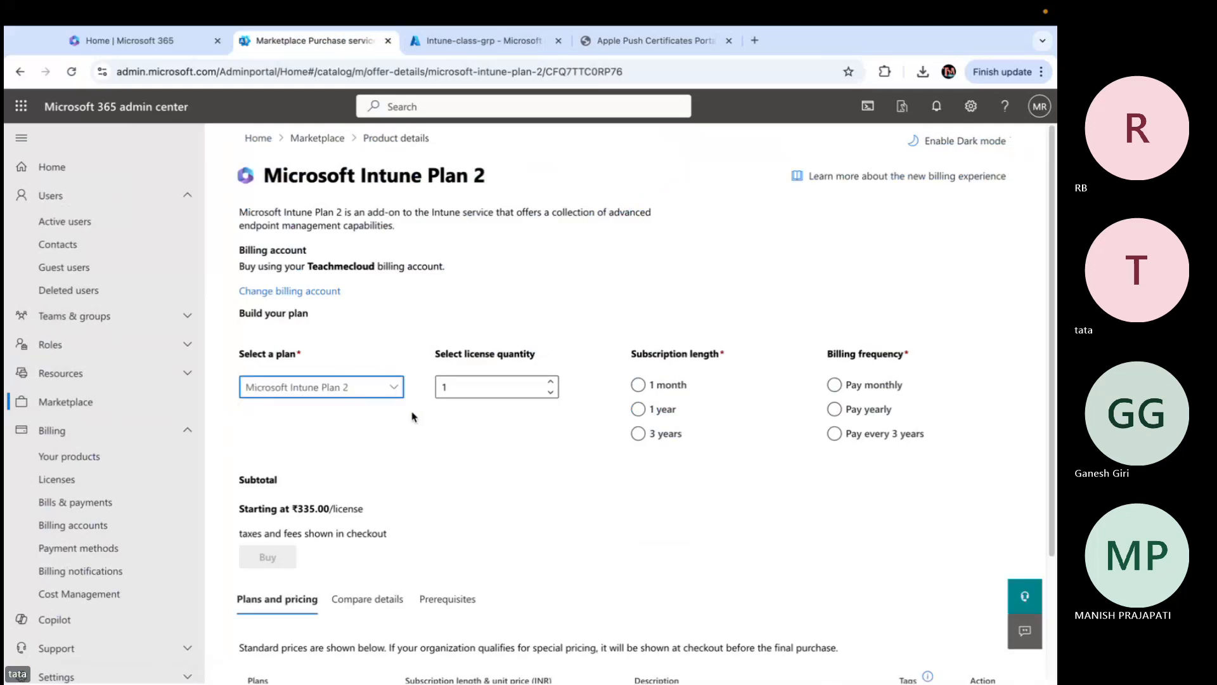
click(359, 388)
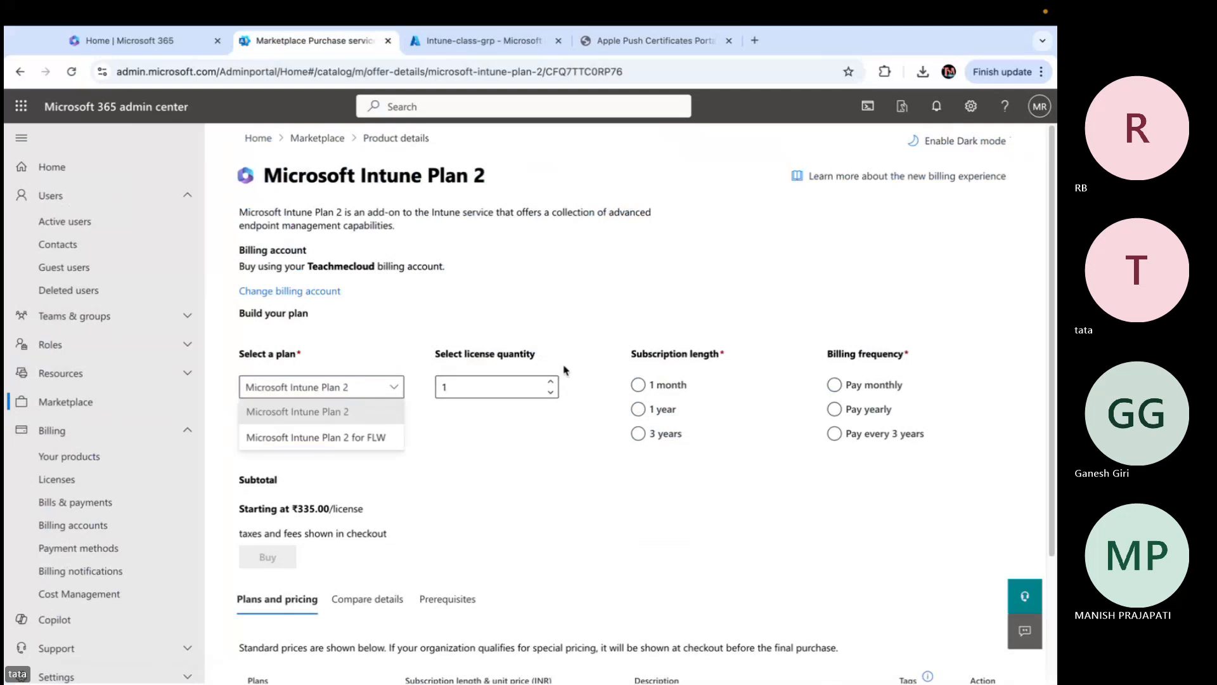
click(311, 140)
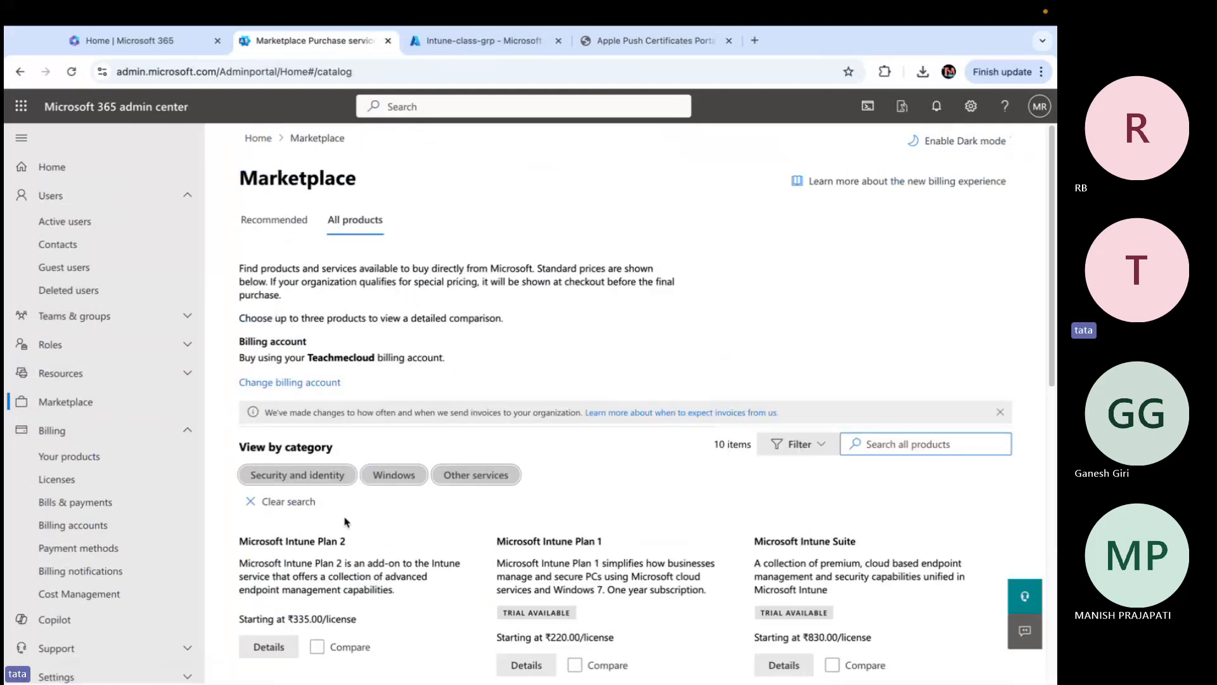
Step: Open Microsoft Intune Plan 1, select the Plan 1 (Trial) plan and start the free trial
scroll(394, 494, down, 1)
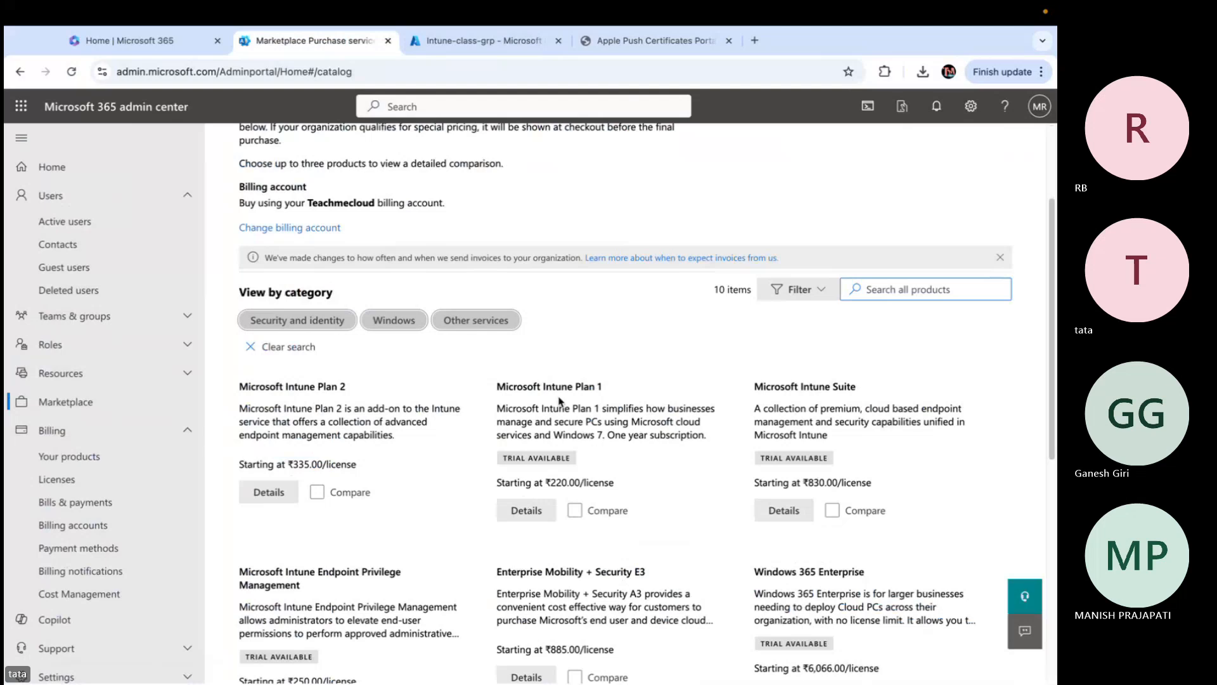
click(531, 510)
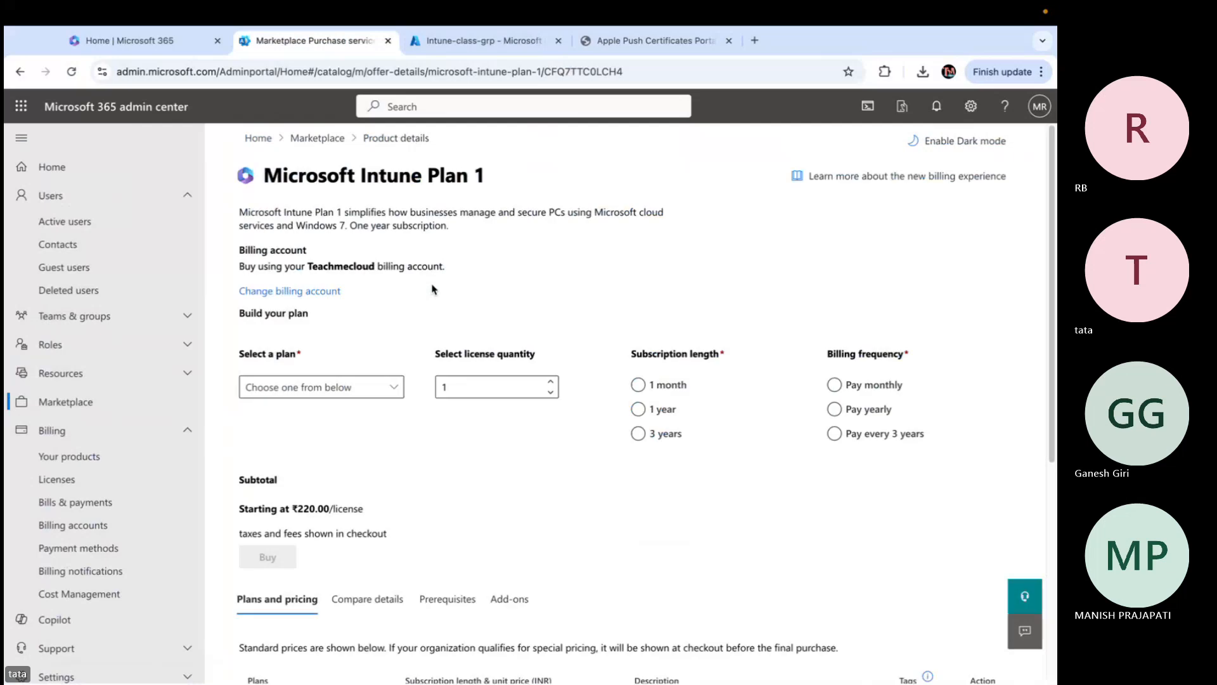
click(346, 388)
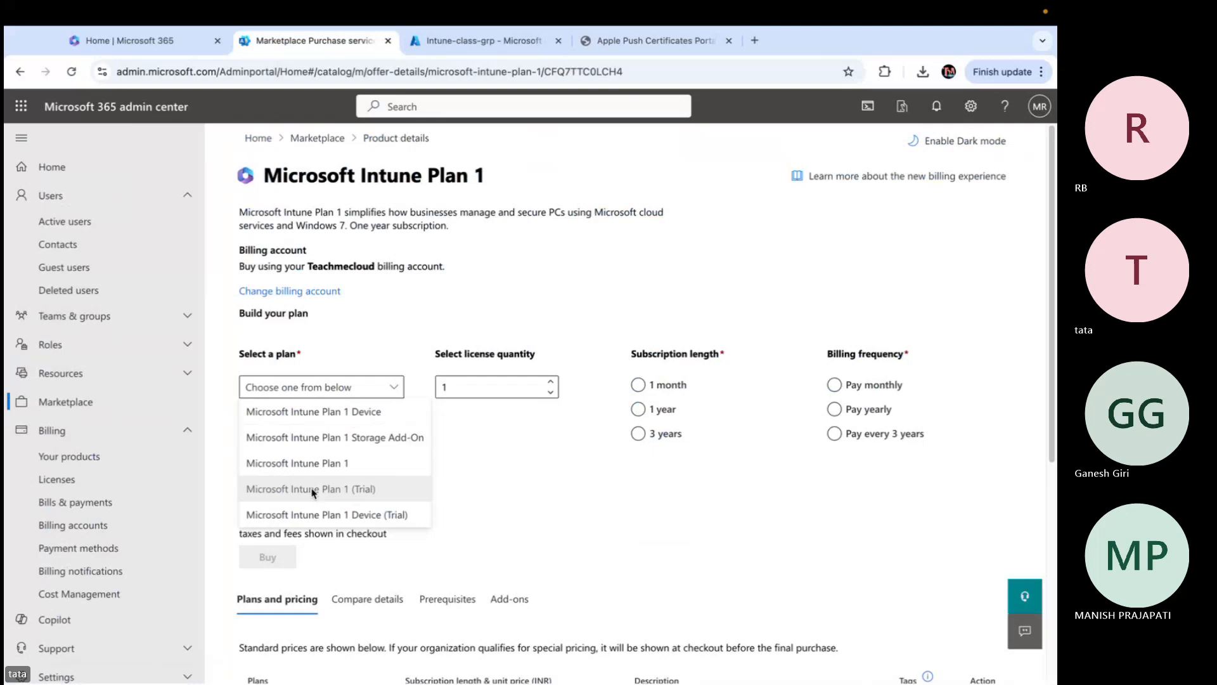
click(313, 492)
click(389, 387)
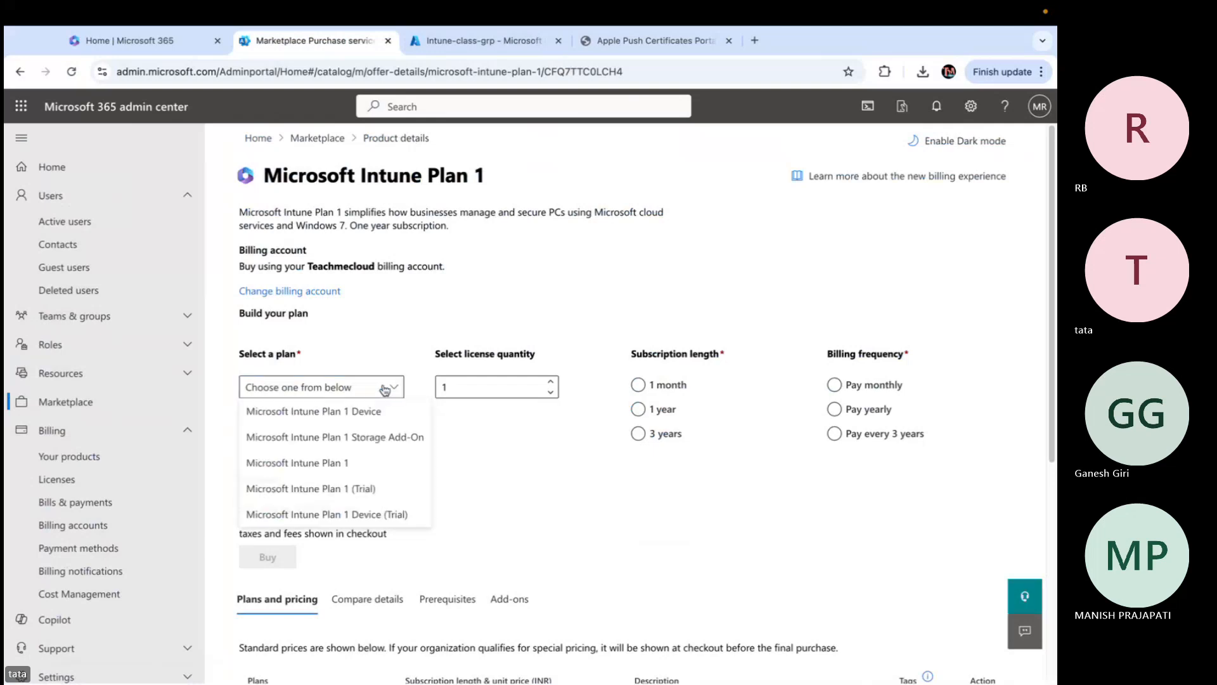
click(354, 489)
click(285, 518)
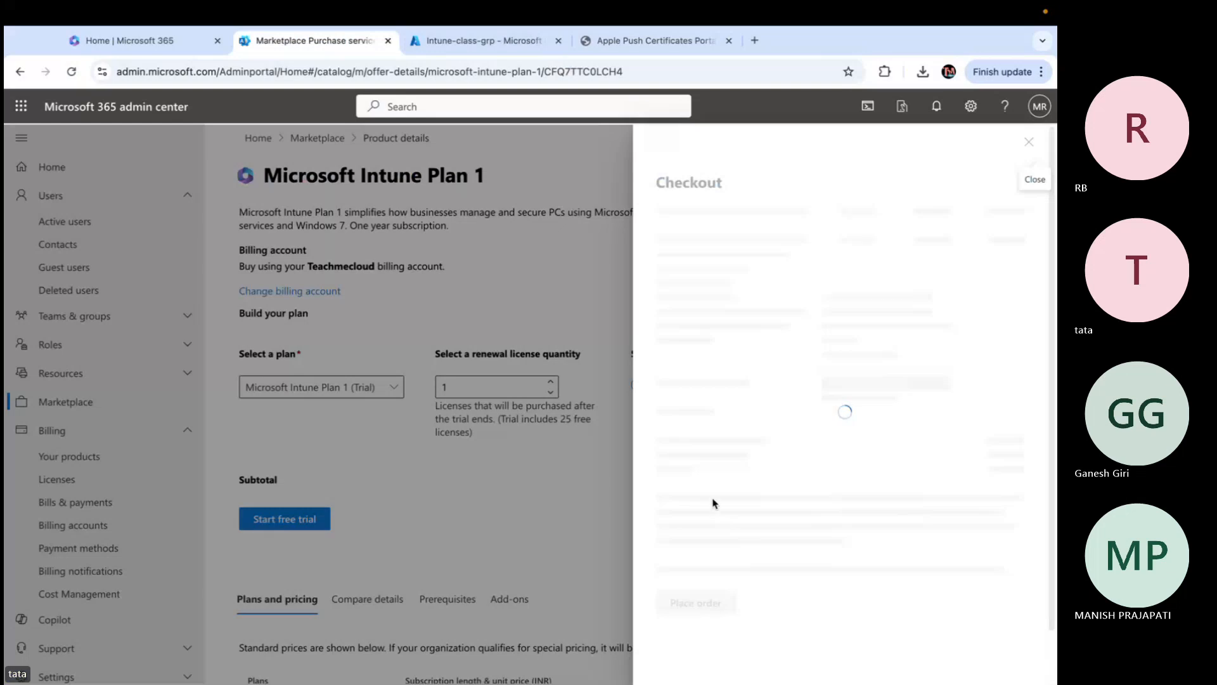
Step: Look over Intune-class-grp's members, refresh All groups, and check the Plan 1 checkout
click(497, 52)
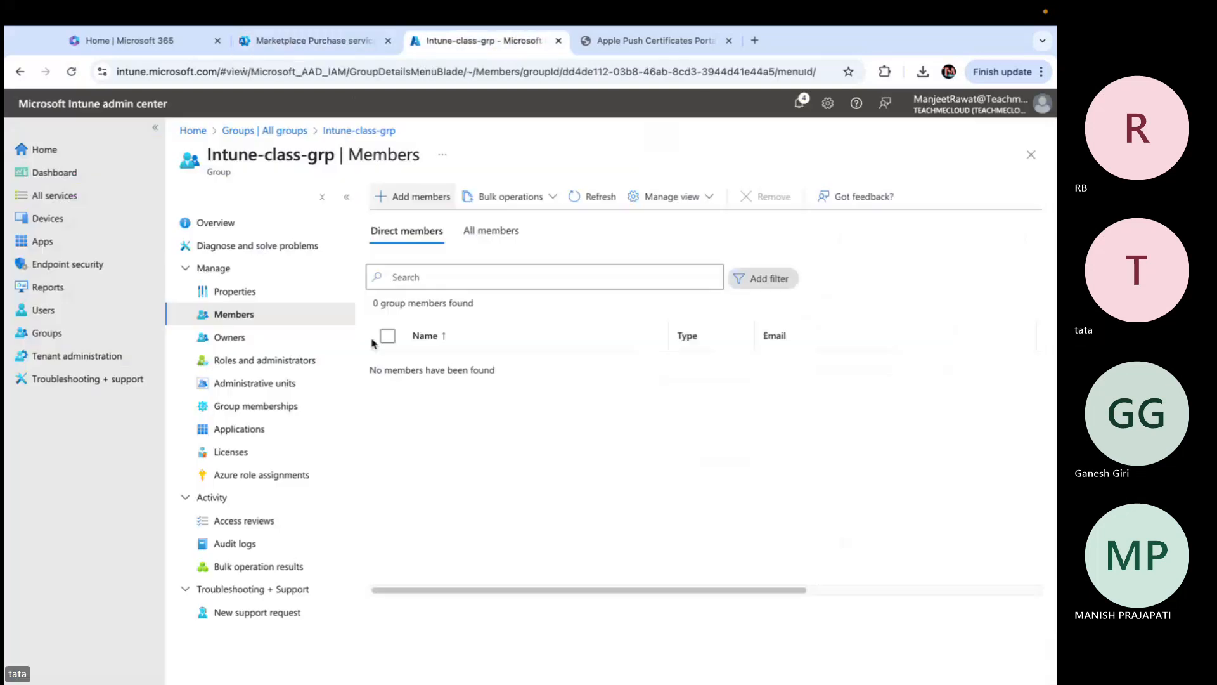
click(259, 131)
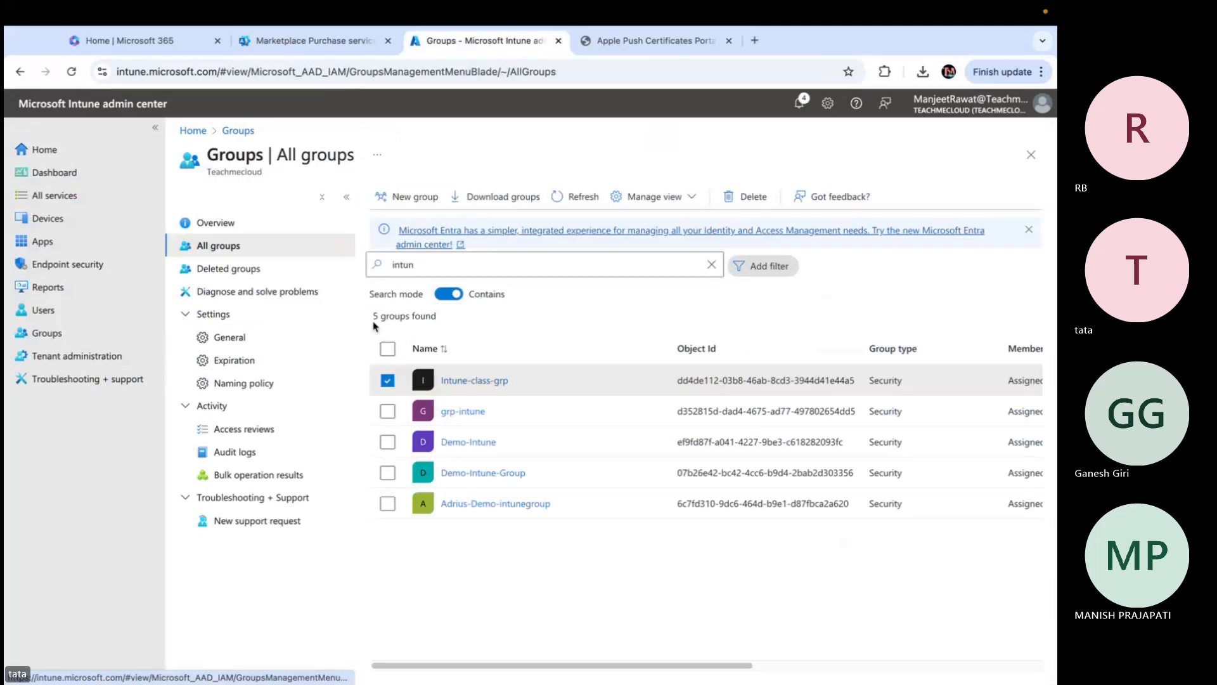
click(574, 198)
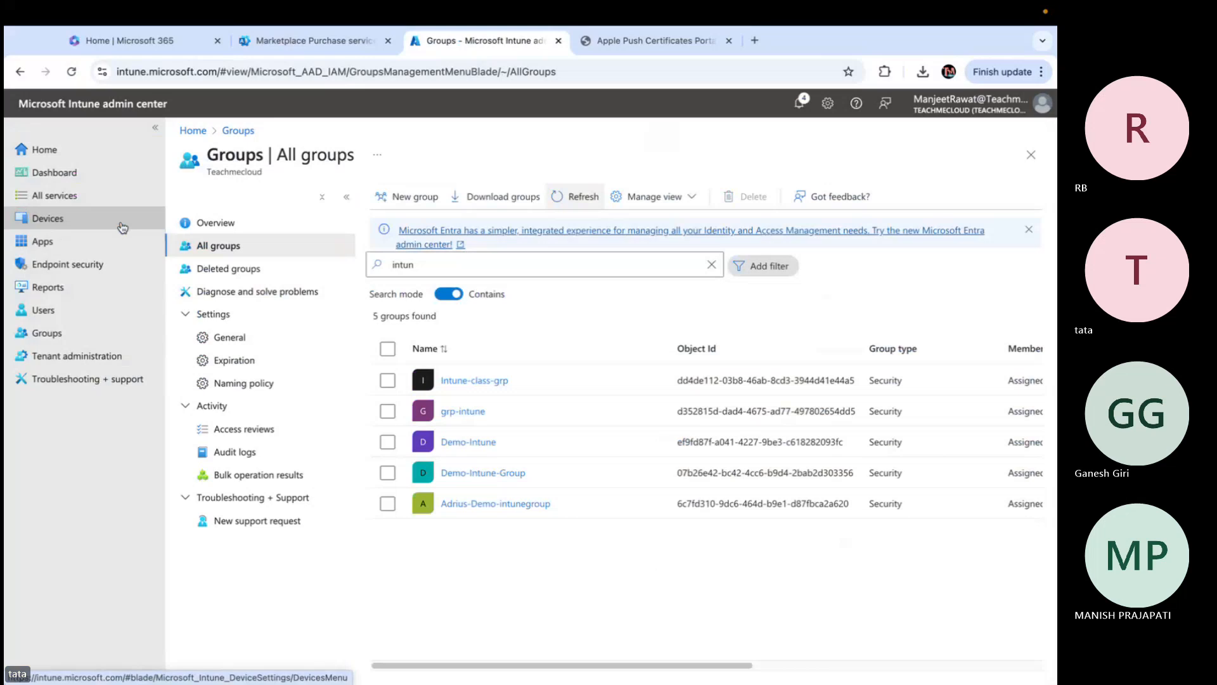
click(339, 44)
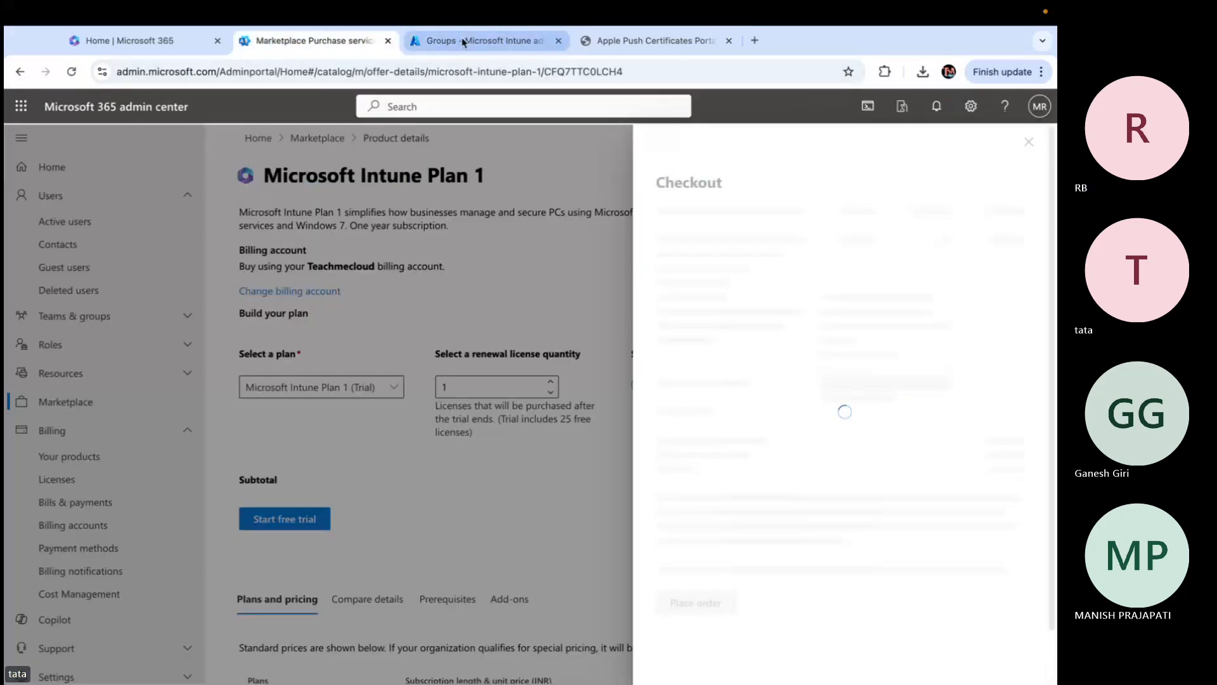
click(464, 41)
Step: From Devices overview, view the Windows devices list, then open the empty macOS devices list
click(47, 287)
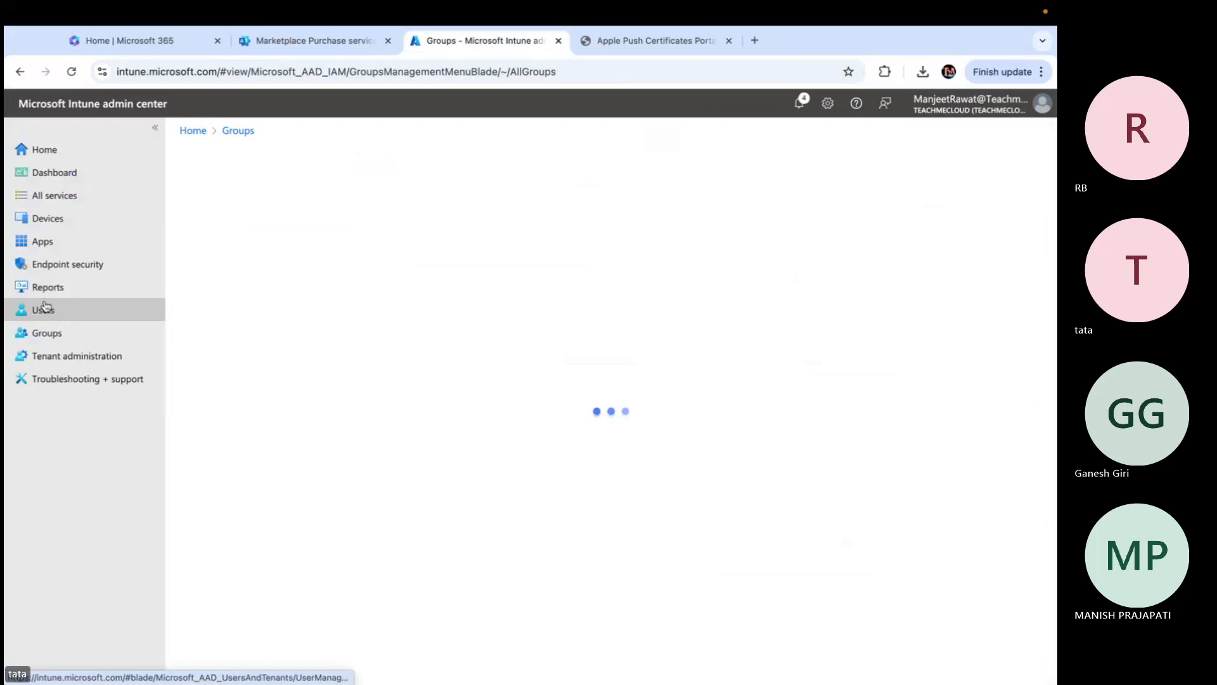
click(48, 219)
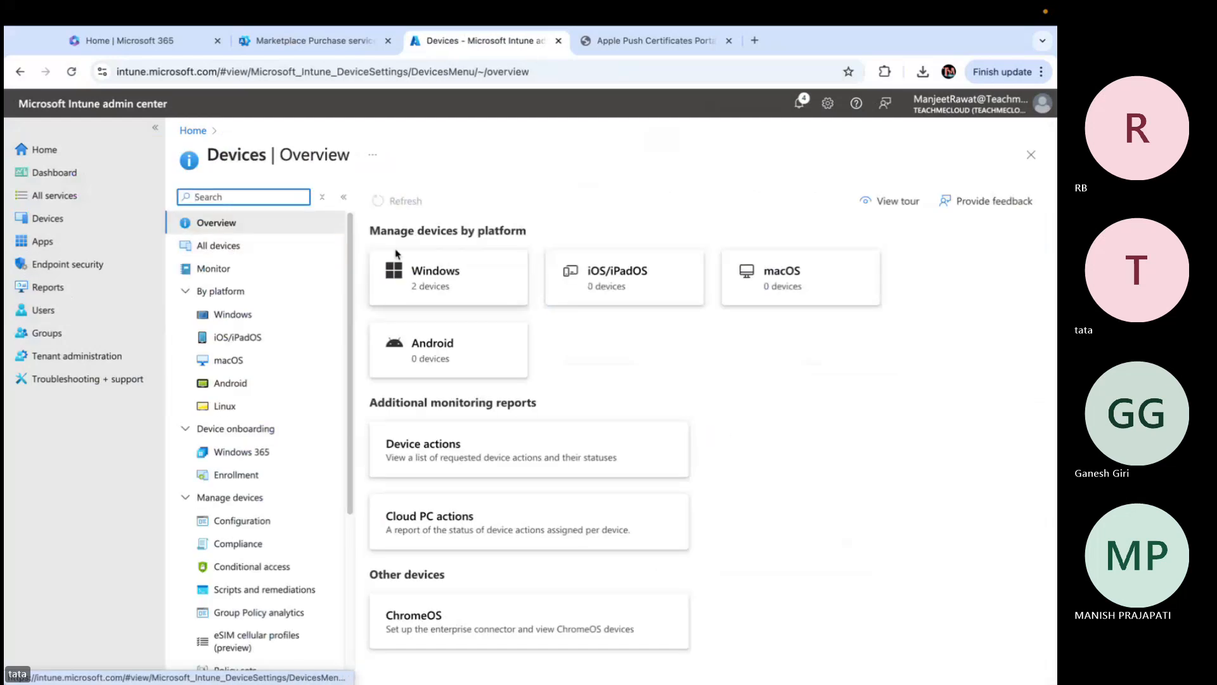
click(471, 289)
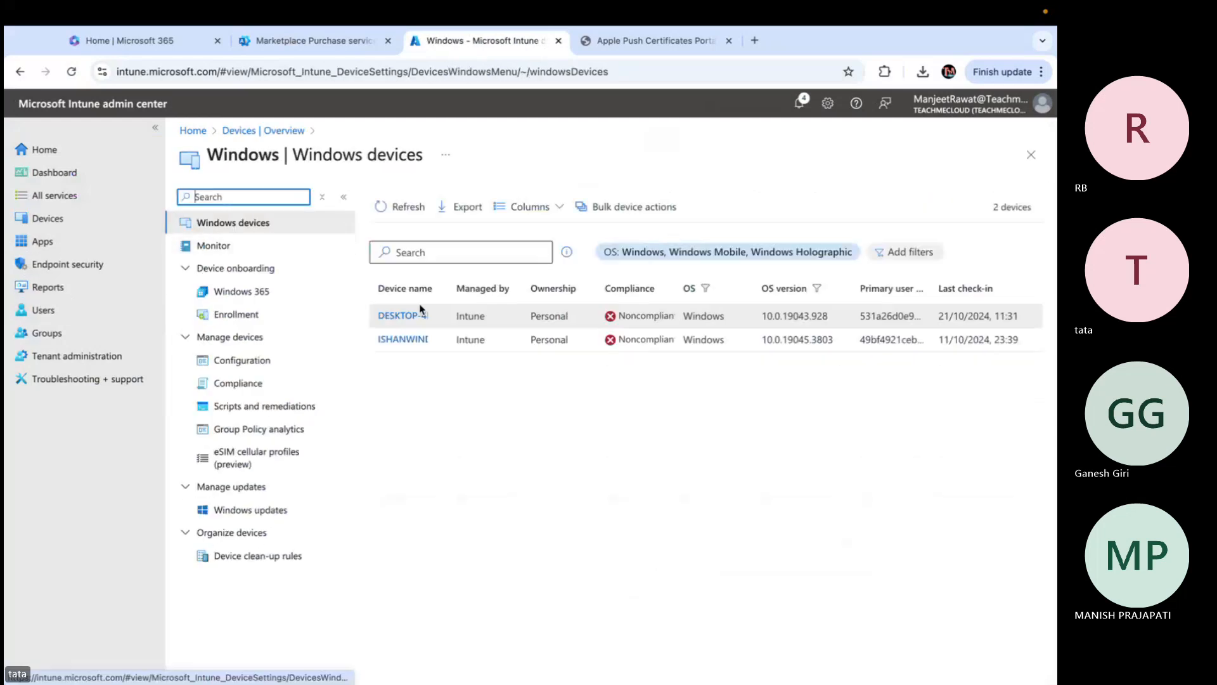
click(276, 129)
click(621, 51)
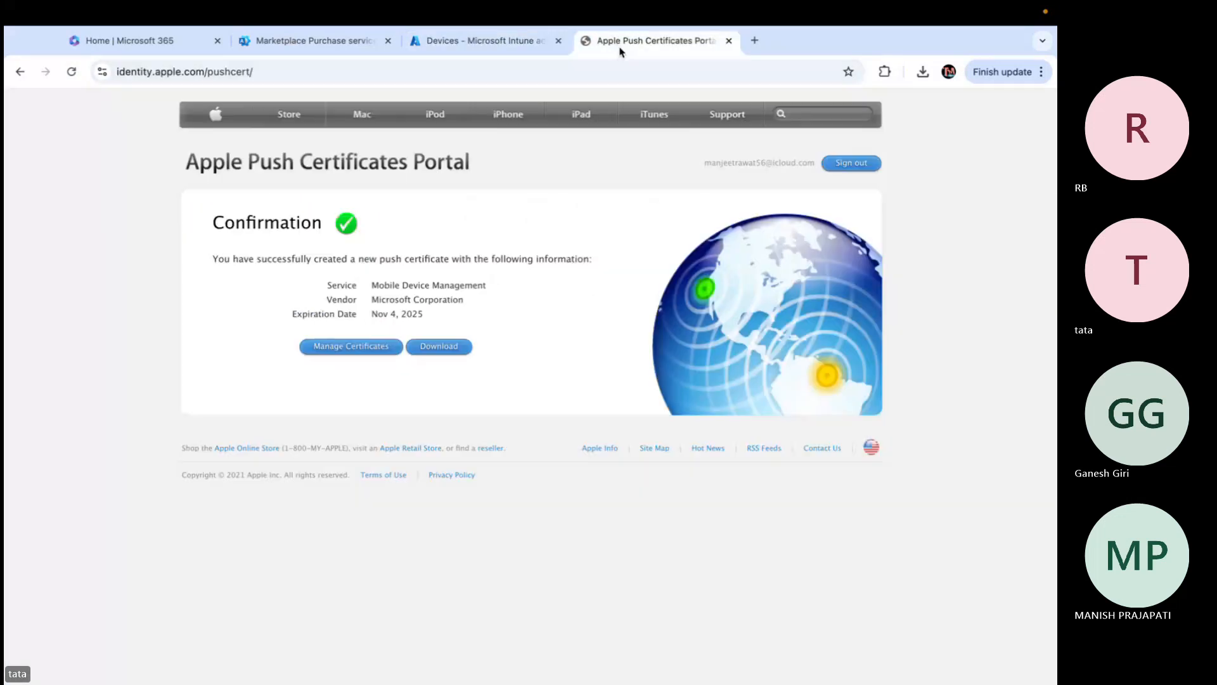
click(482, 40)
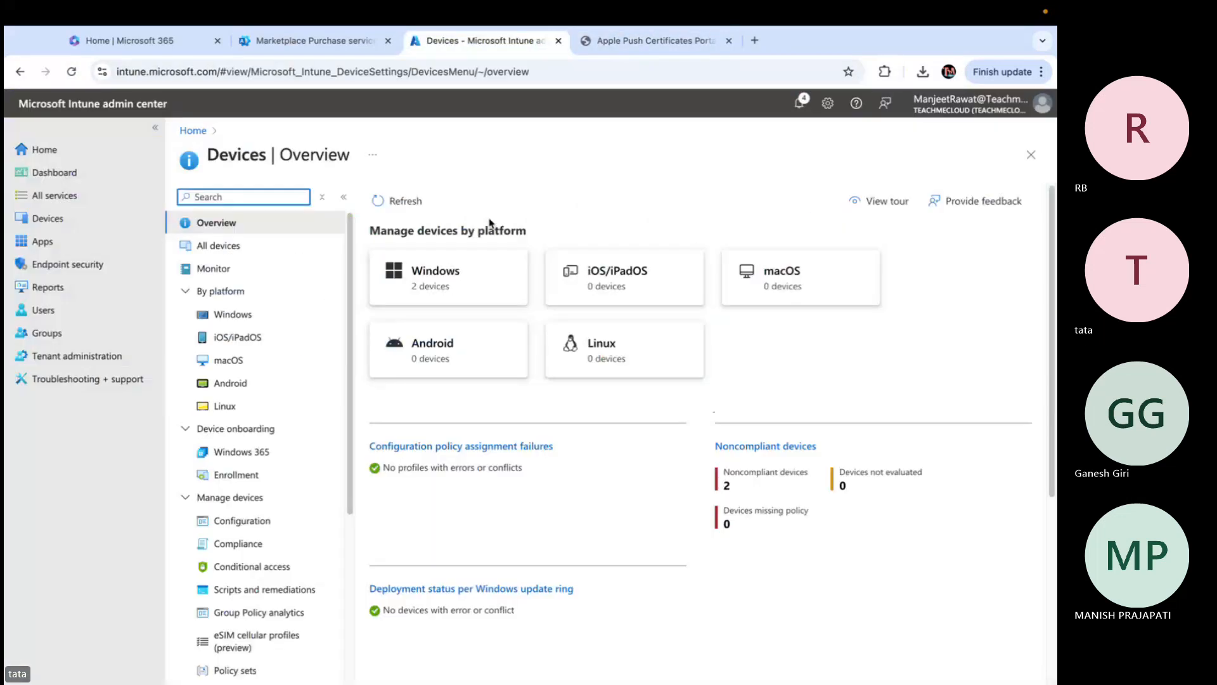
click(317, 40)
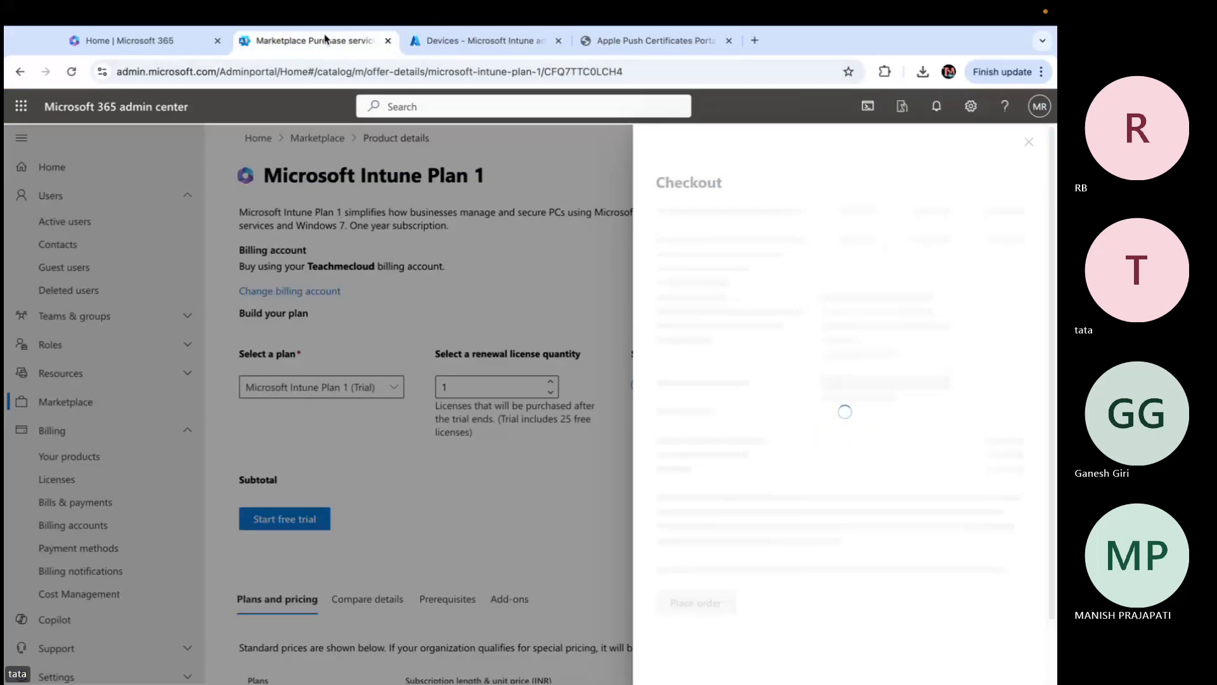
click(489, 55)
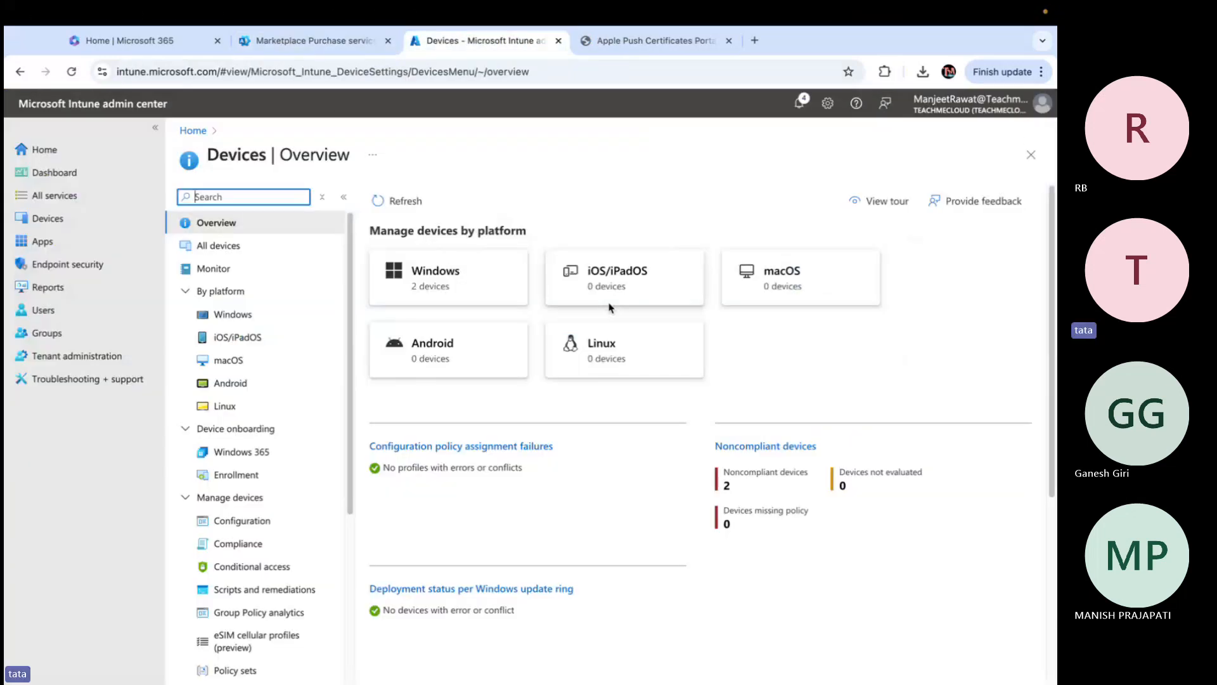
click(770, 342)
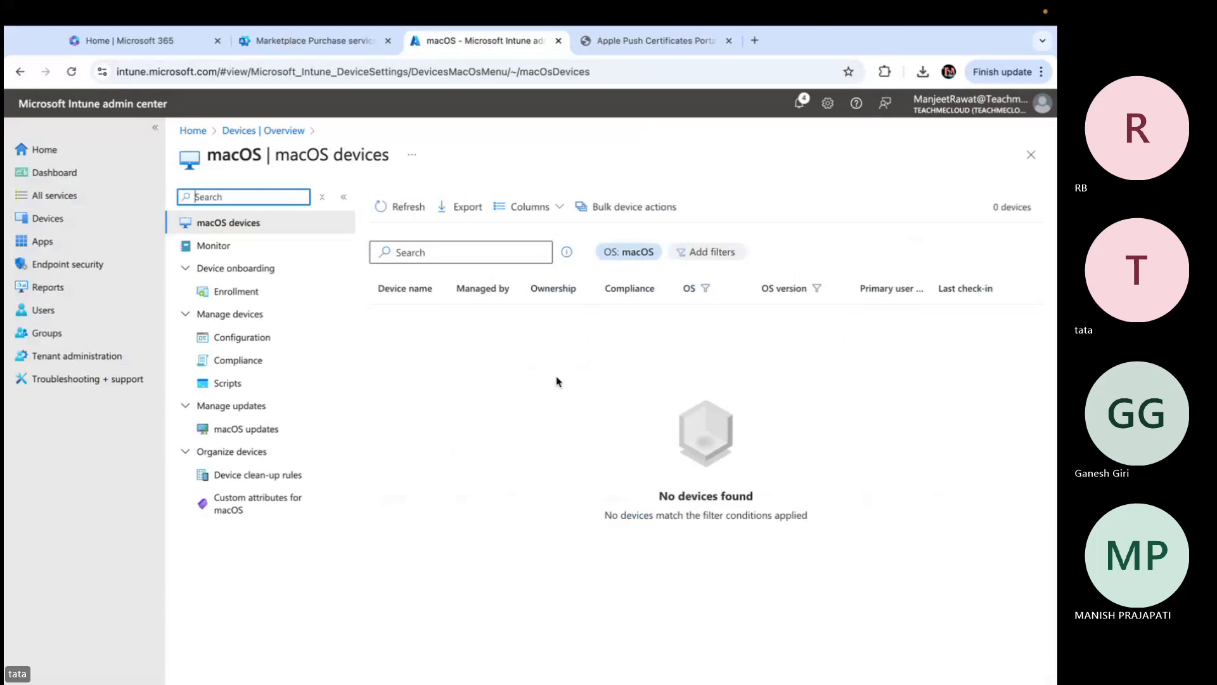
Step: Place the Microsoft Intune Plan 1 trial order, then go back to the macOS devices page
click(344, 43)
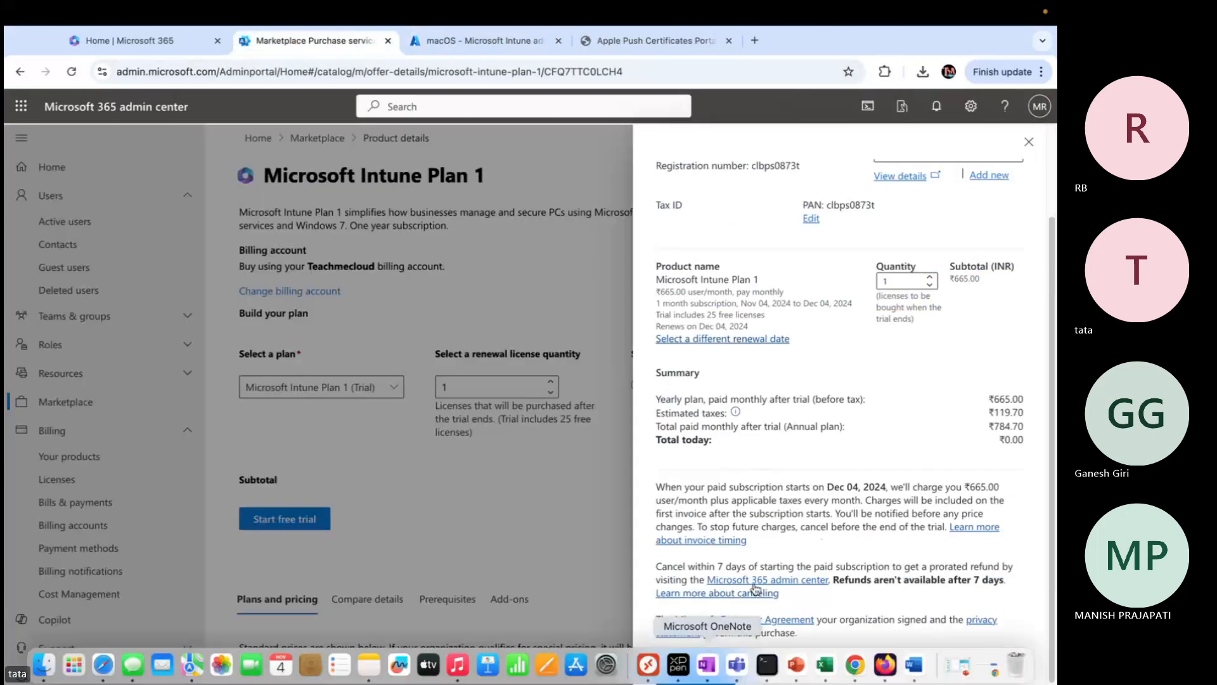
click(704, 673)
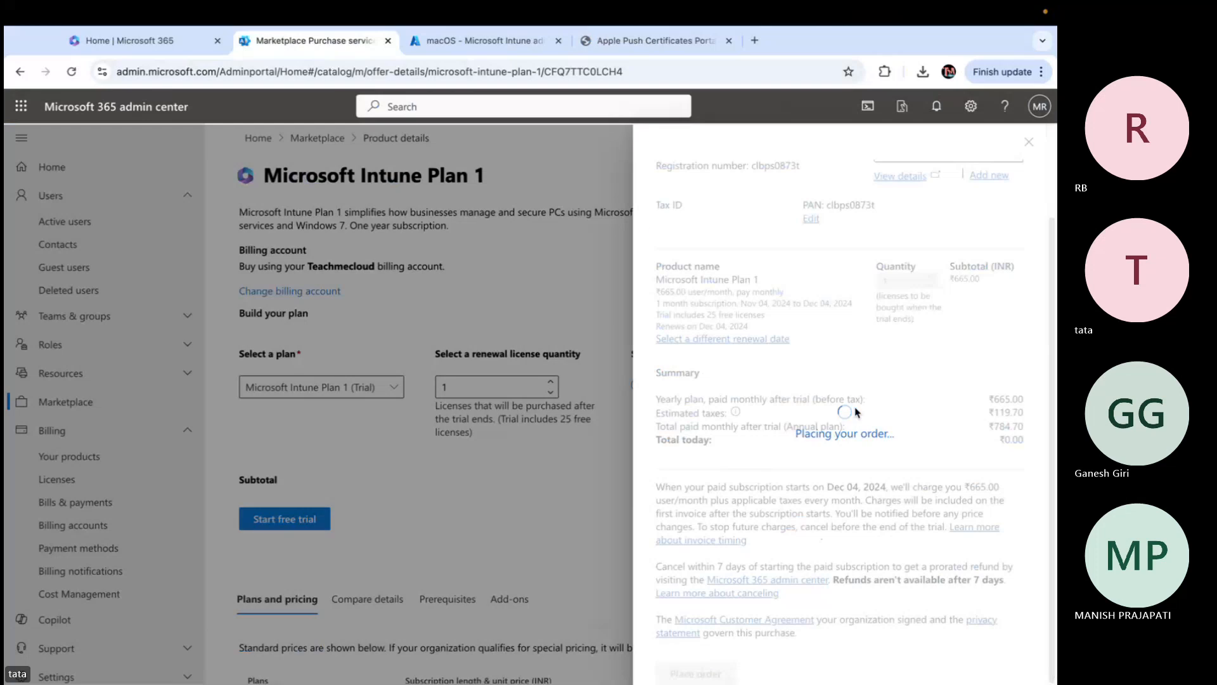
click(502, 33)
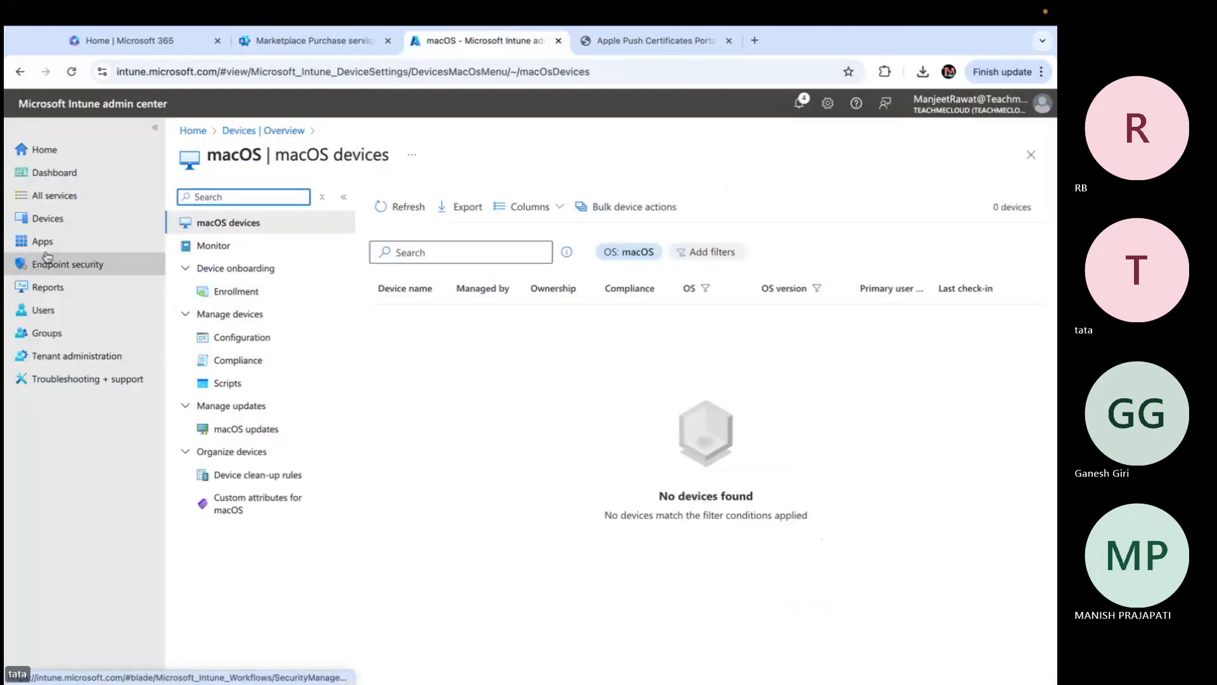
Step: Search All groups for 'intu' and try deleting Adrius-Demo-intunegroup
click(55, 335)
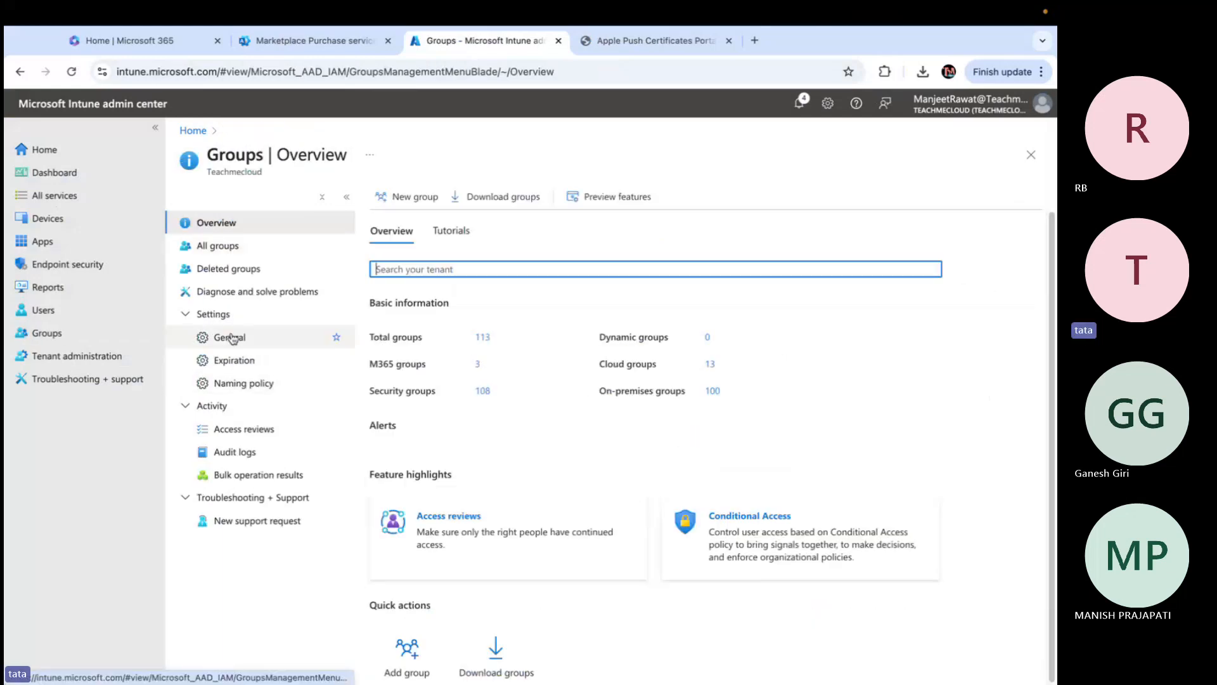
click(217, 245)
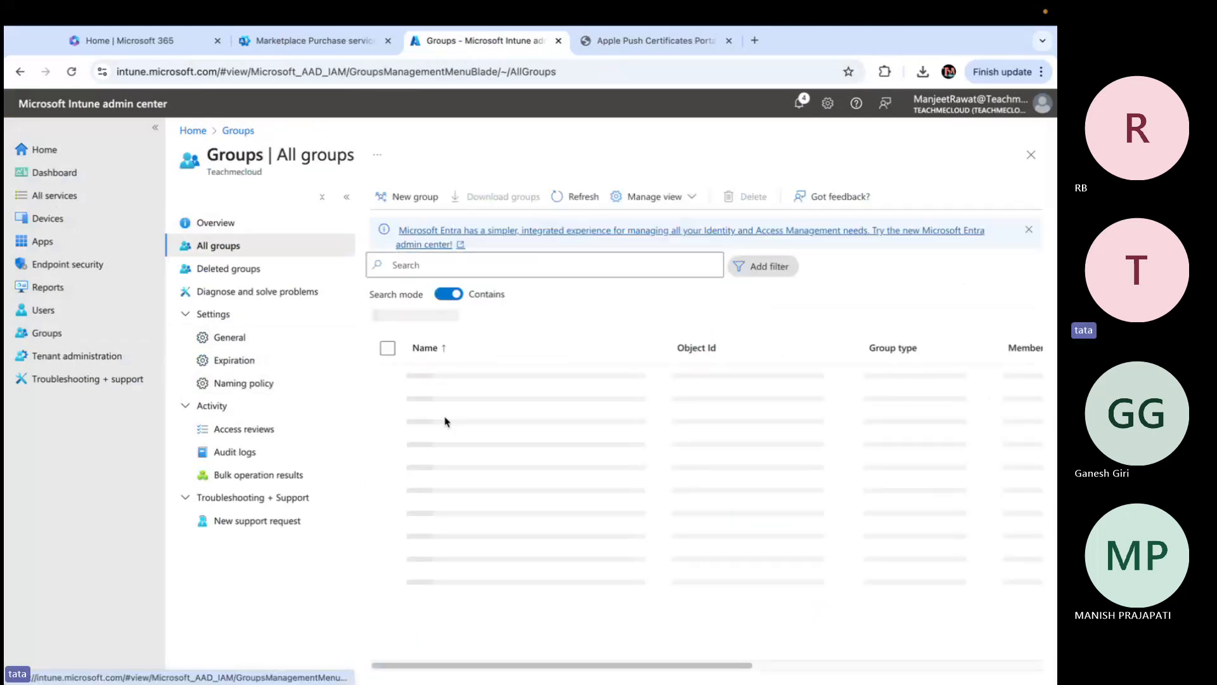
click(421, 264)
text(intu)
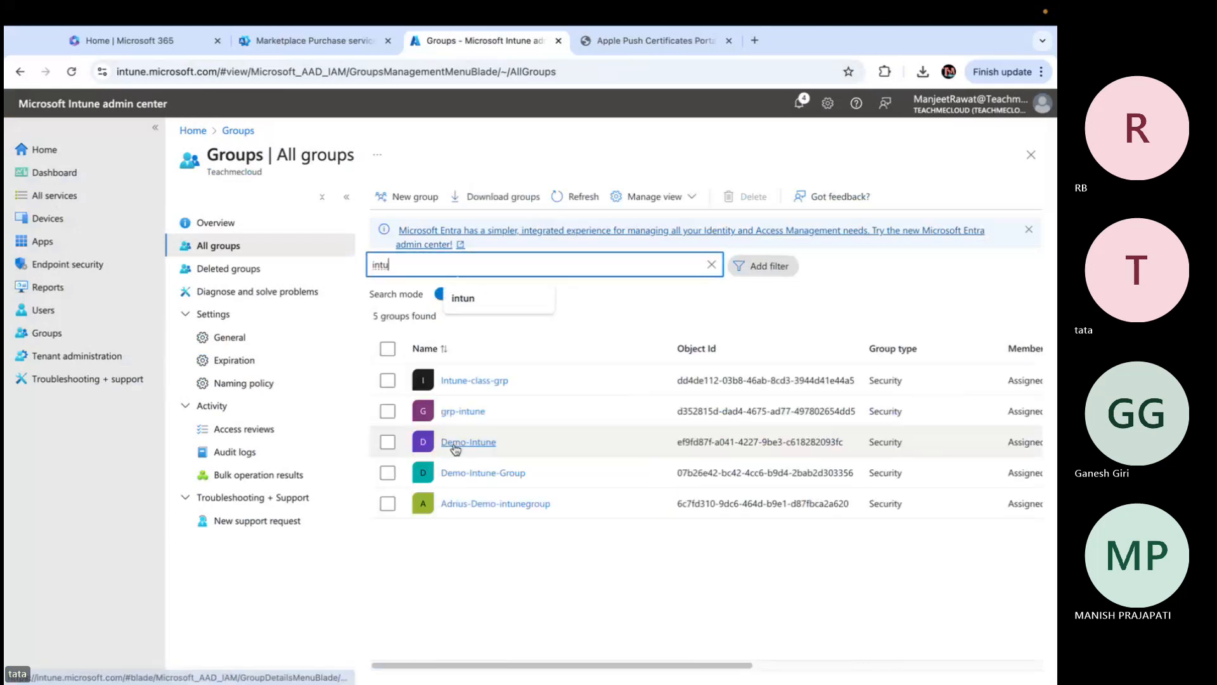
click(387, 504)
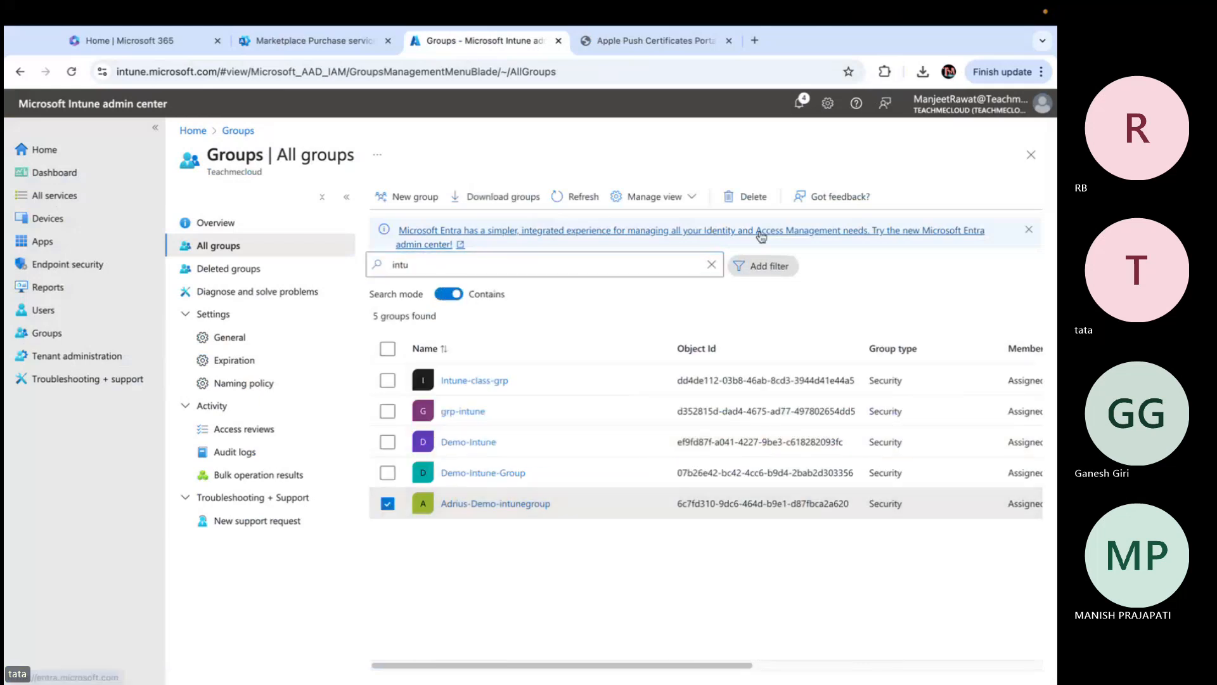
click(749, 198)
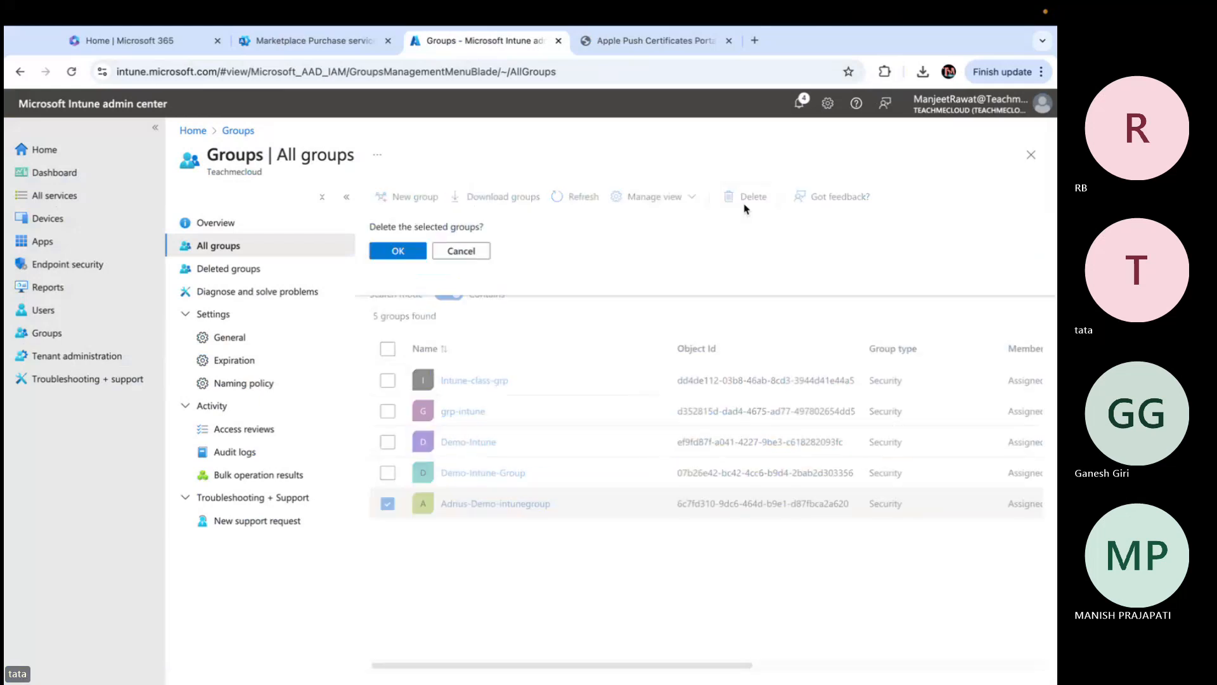
click(381, 252)
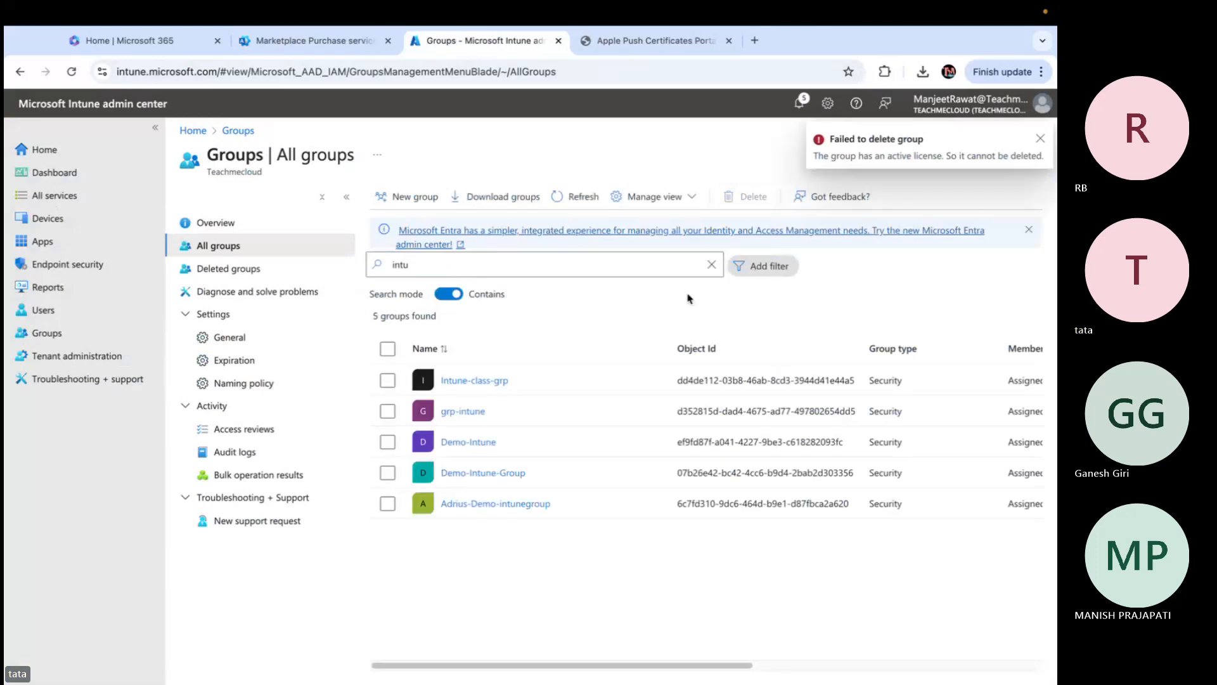
Step: Open Adrius-Demo-intunegroup's members and licenses, showing its active Intune Plan 1 service plans
click(501, 503)
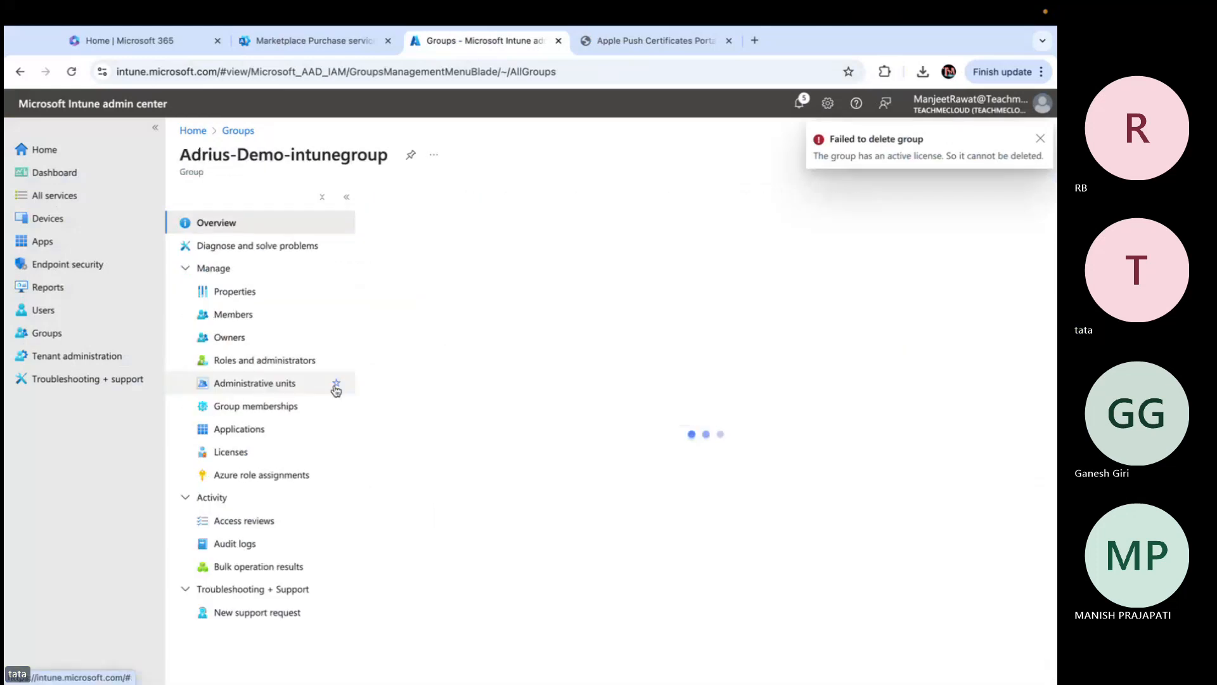
click(235, 316)
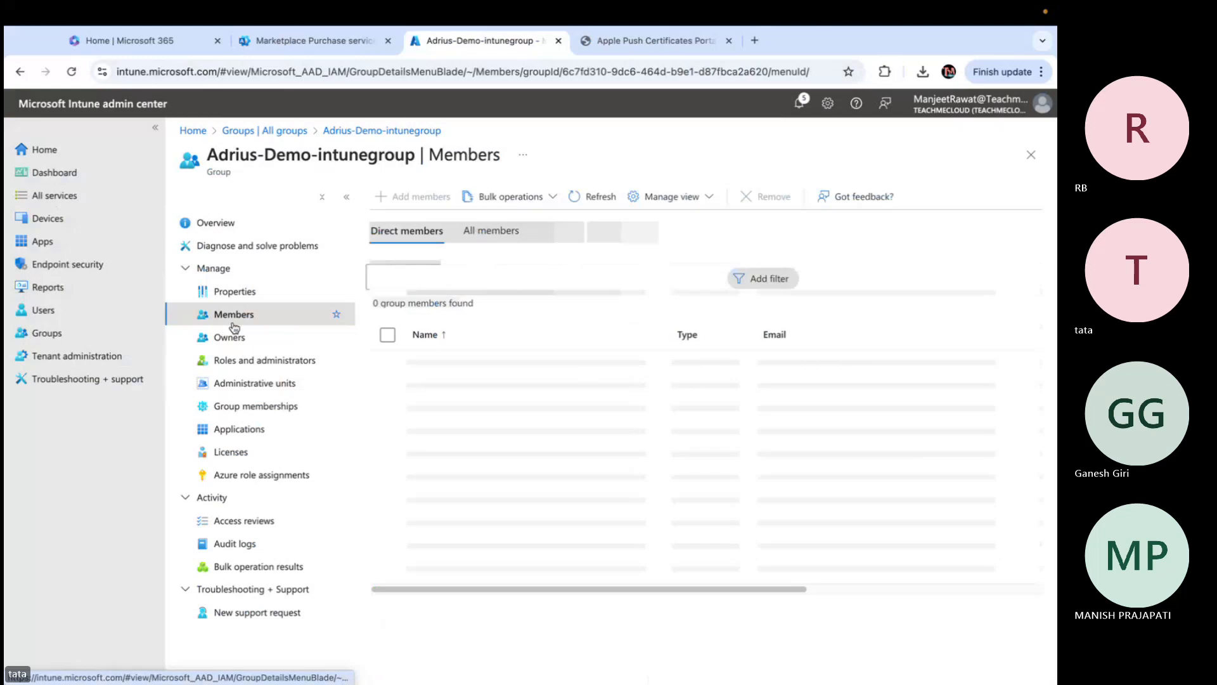
click(233, 451)
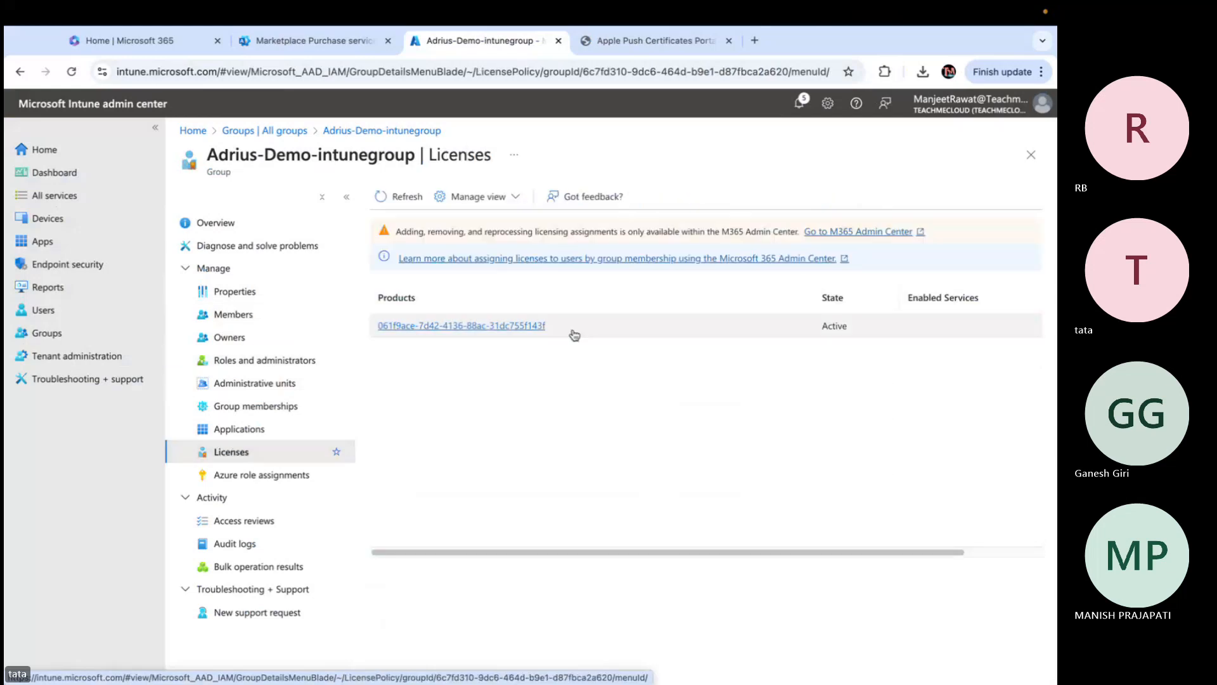
click(484, 329)
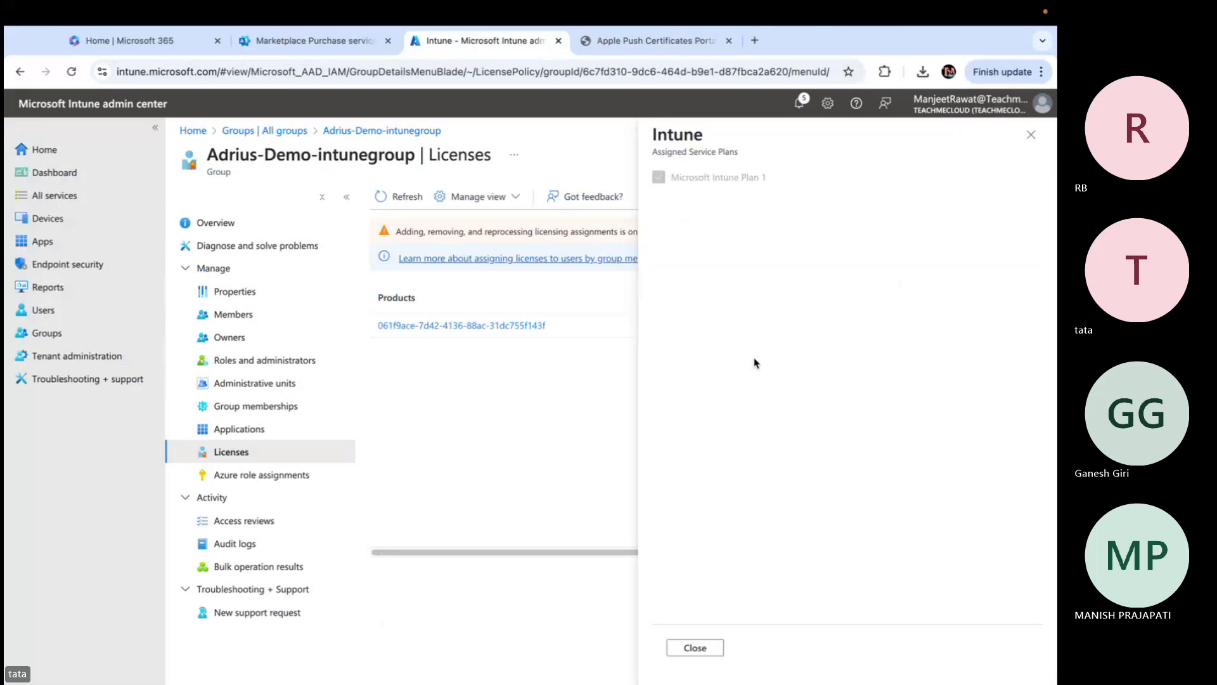
click(1032, 134)
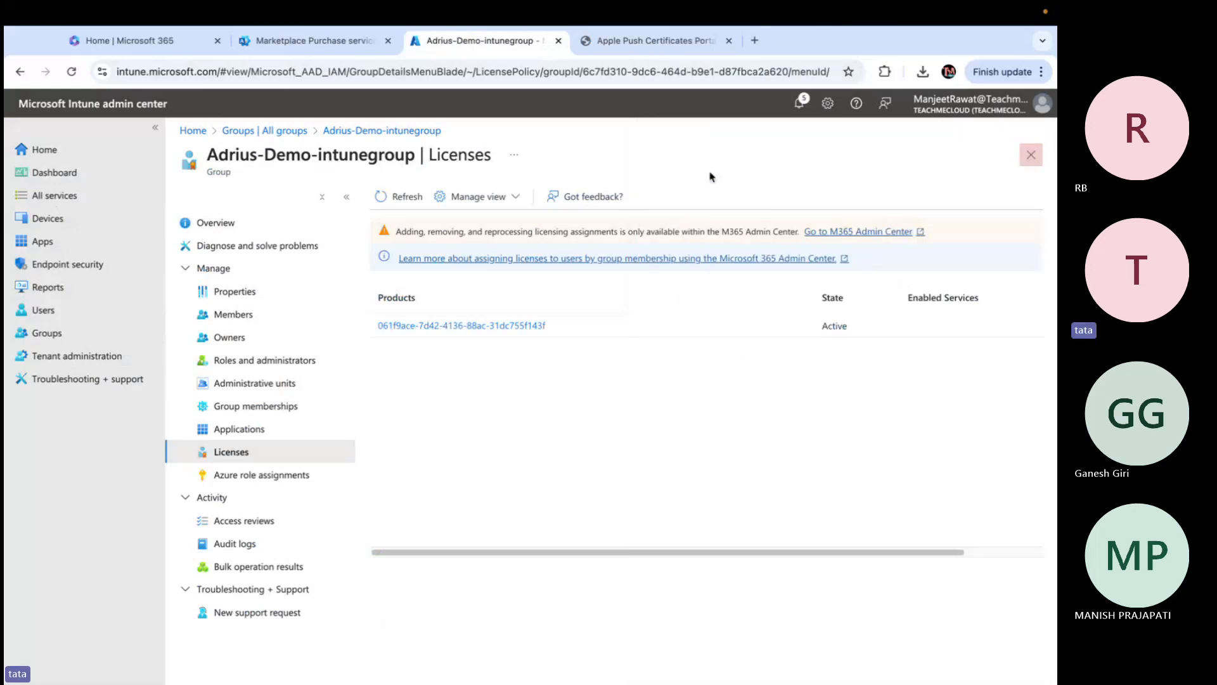
click(318, 40)
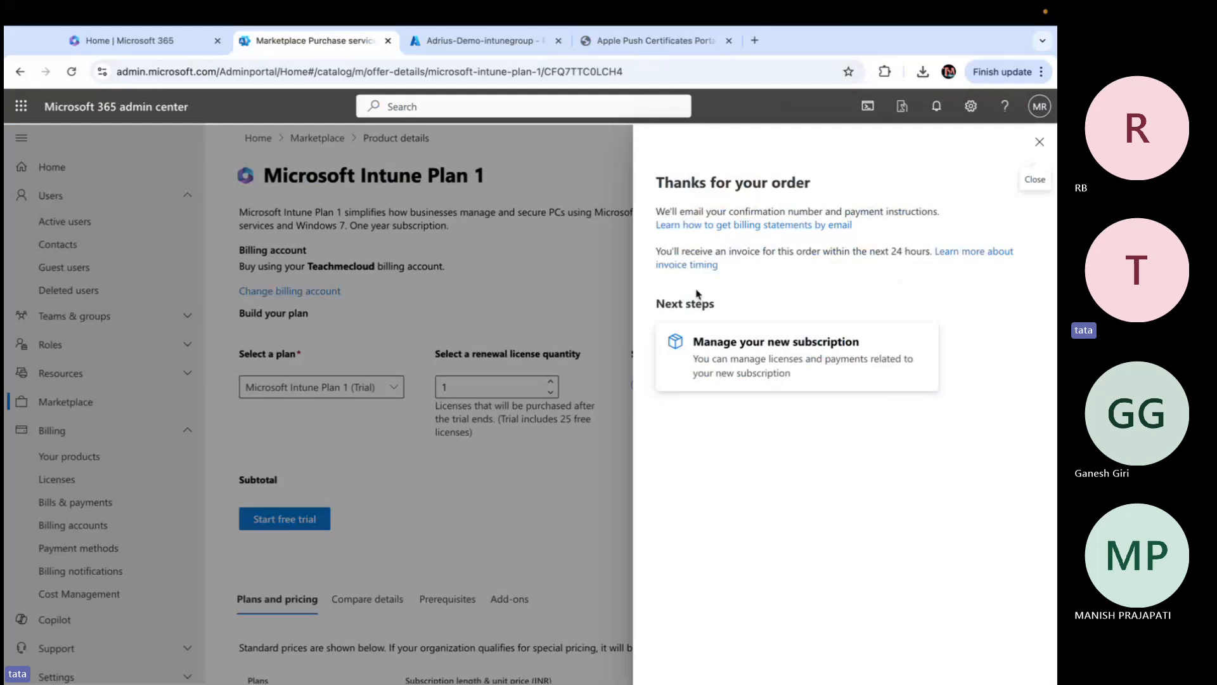
Step: Review the Intune Plan 1 trial (Active, 0/25 licenses), then go to Billing > Licenses
click(750, 352)
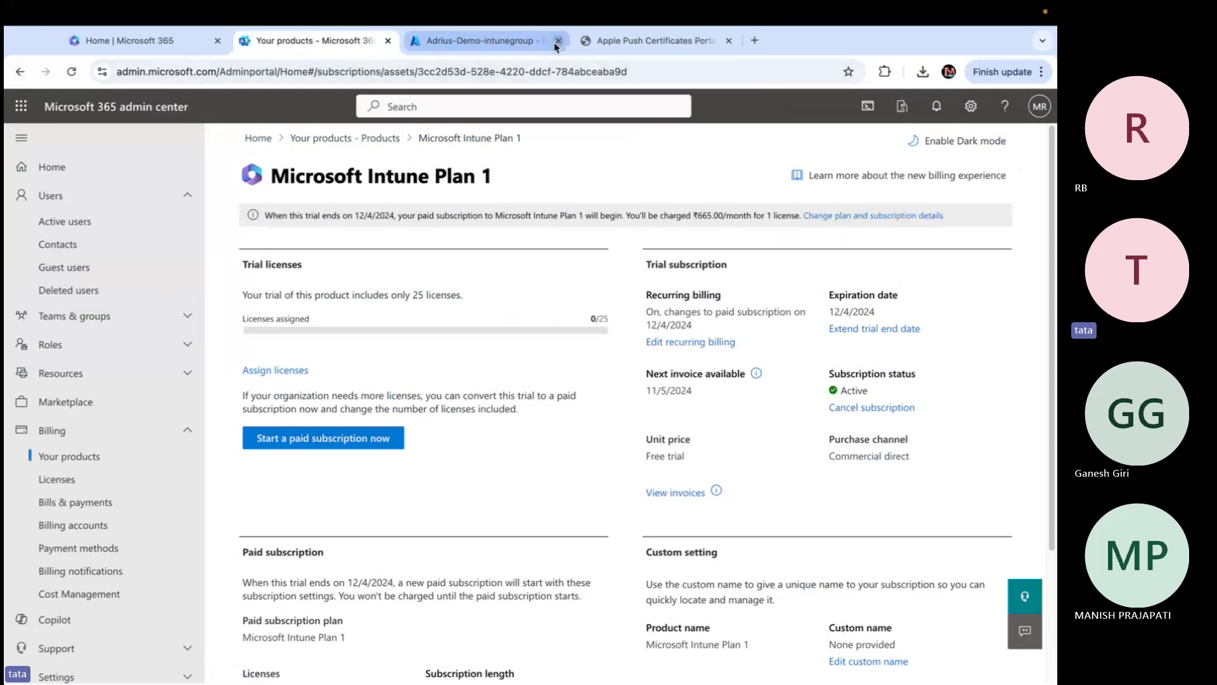
click(480, 43)
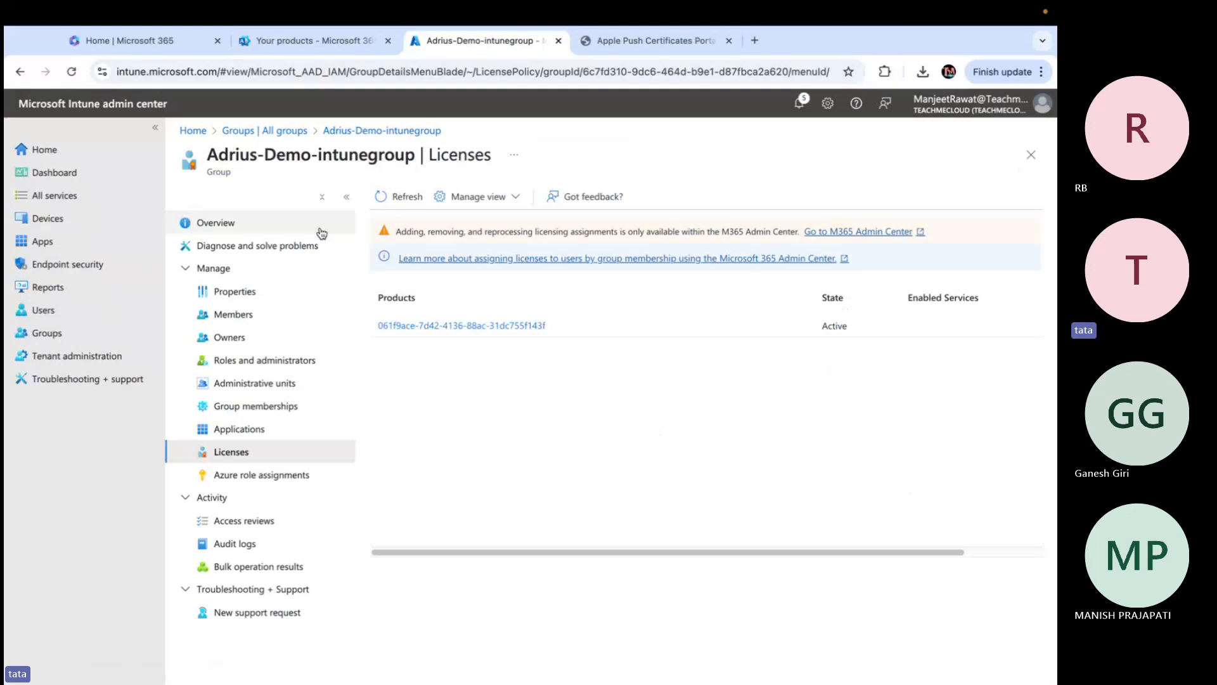
click(318, 42)
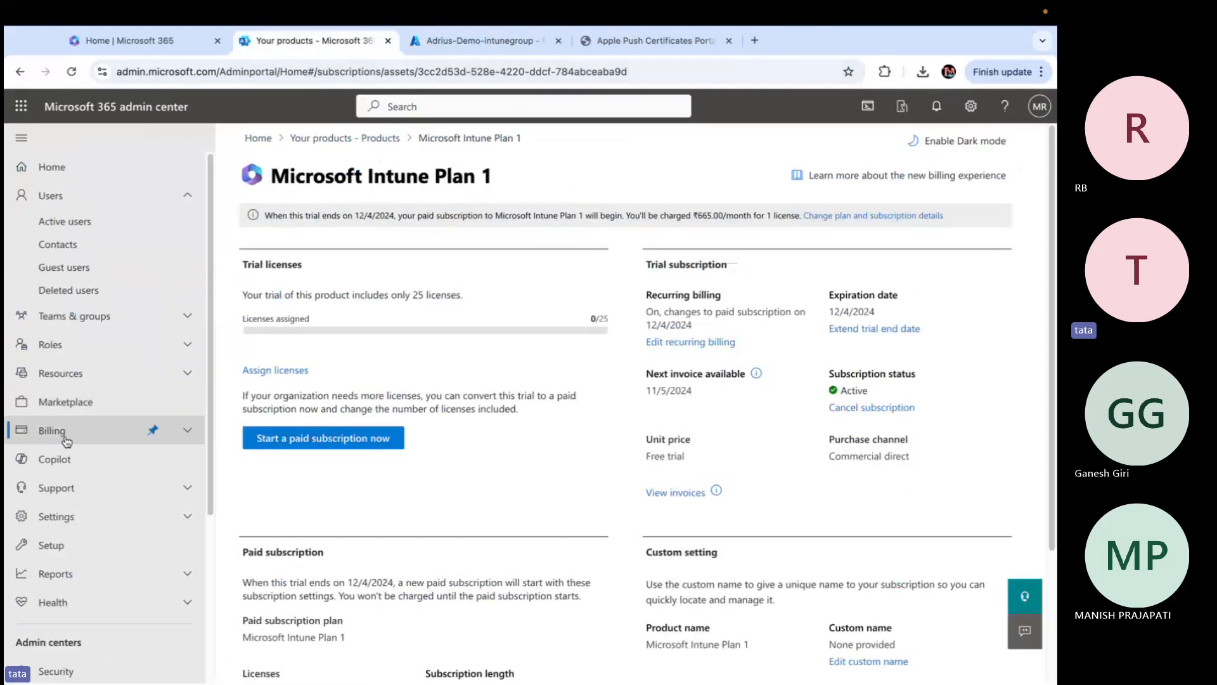
click(66, 440)
click(61, 482)
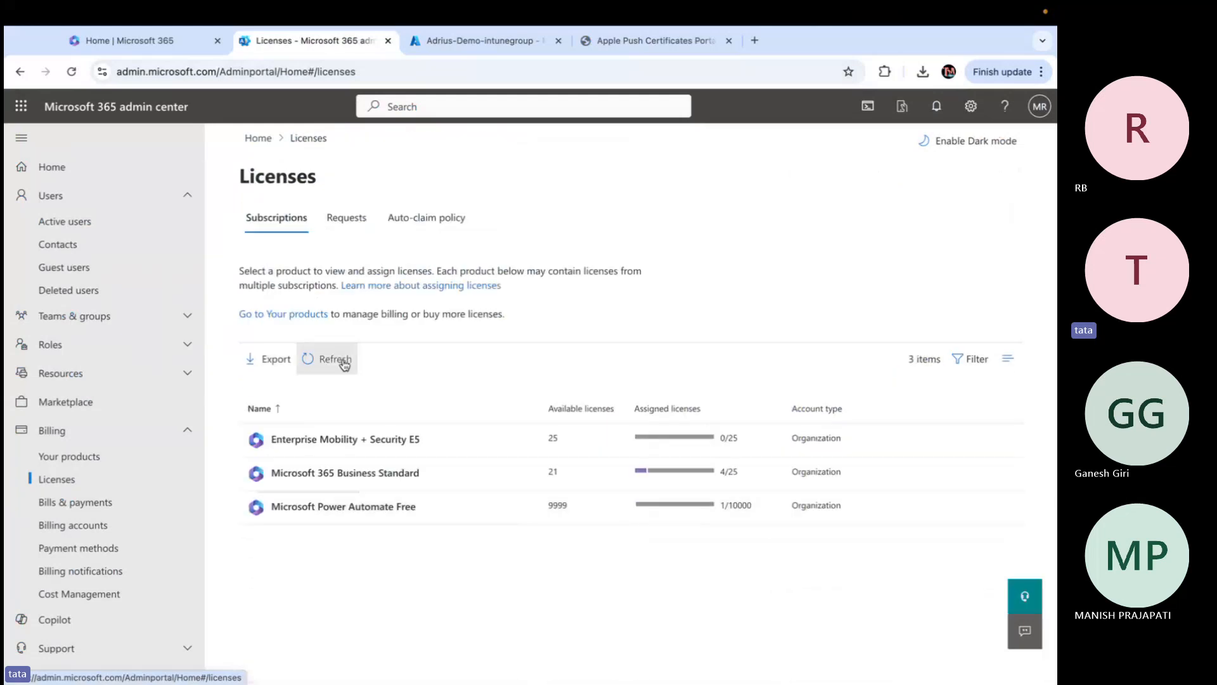
Step: On the Intune license, select all five groups, including Intune-class-grp and grp-intune, and unassign their licenses
click(340, 359)
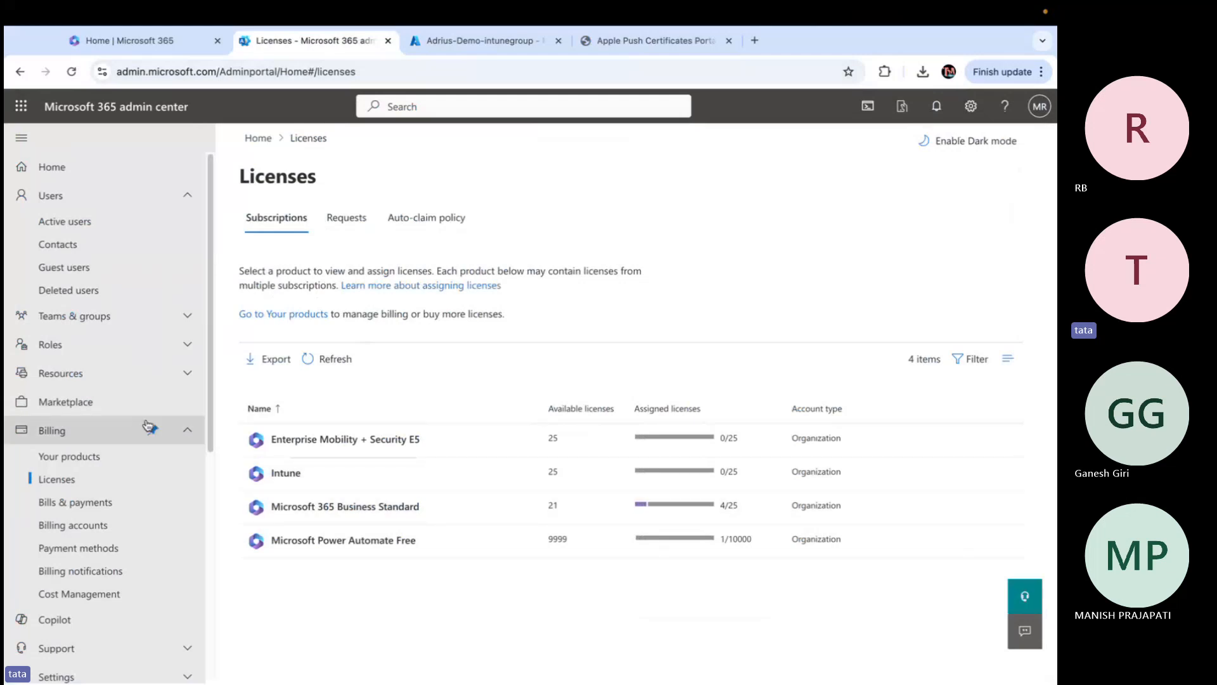
click(288, 474)
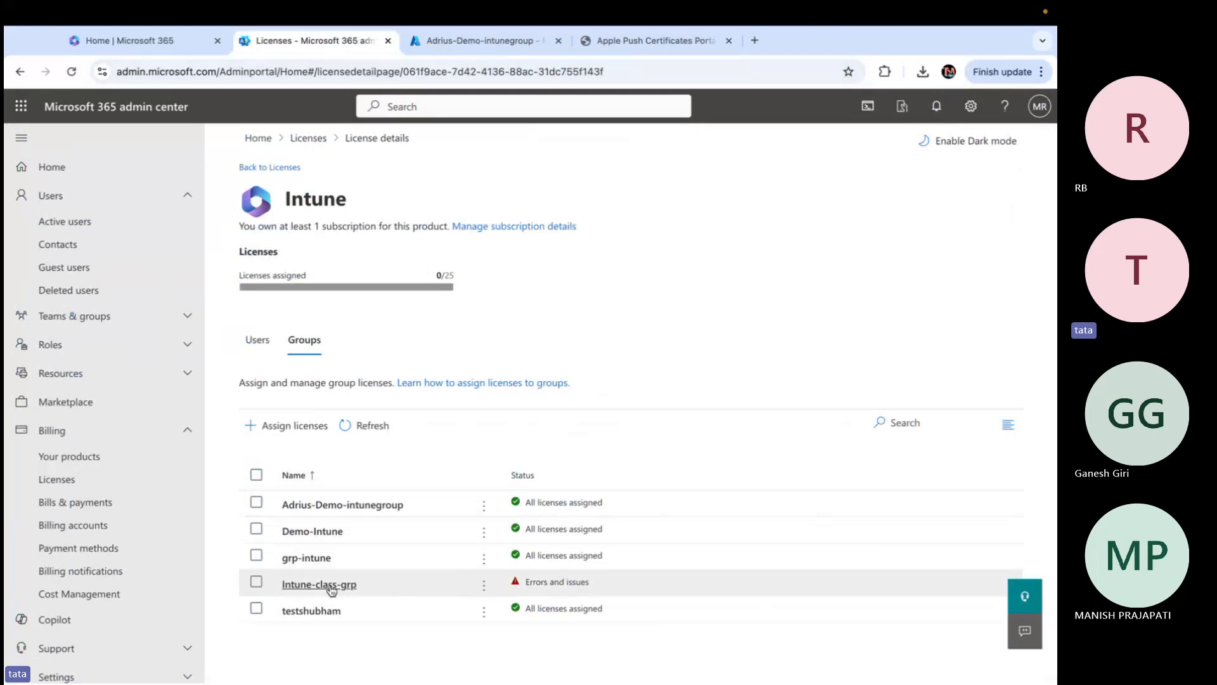
click(256, 582)
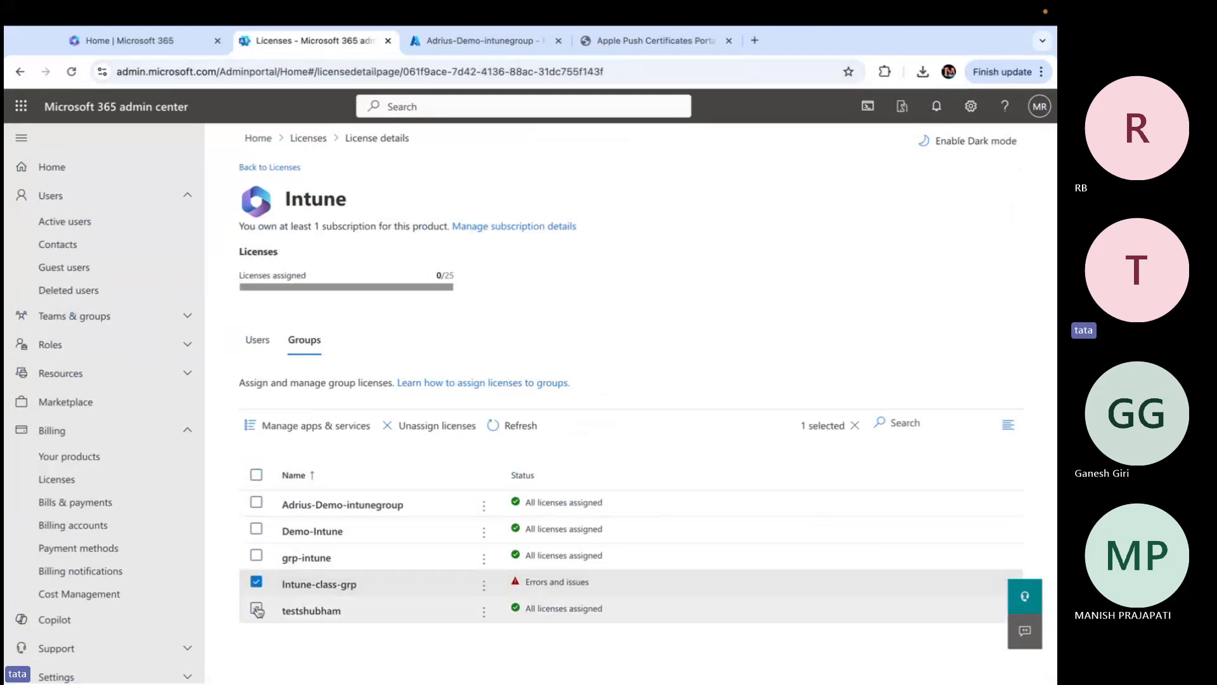
click(256, 608)
click(256, 555)
click(256, 502)
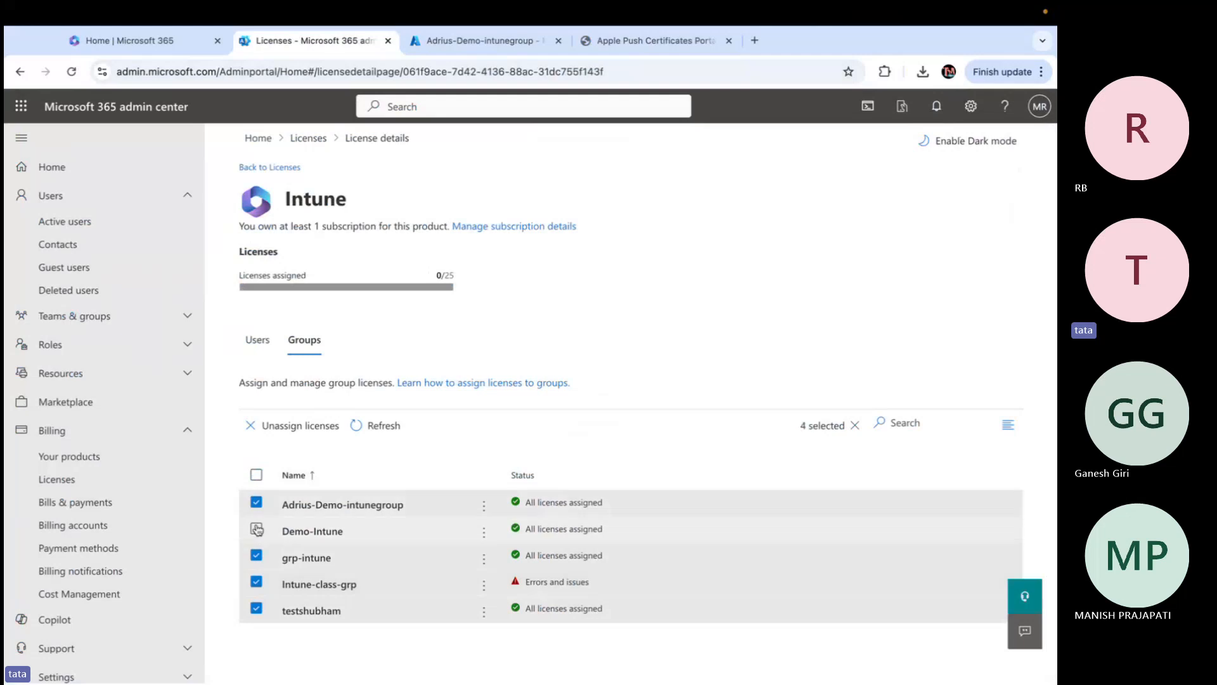
click(256, 528)
click(286, 434)
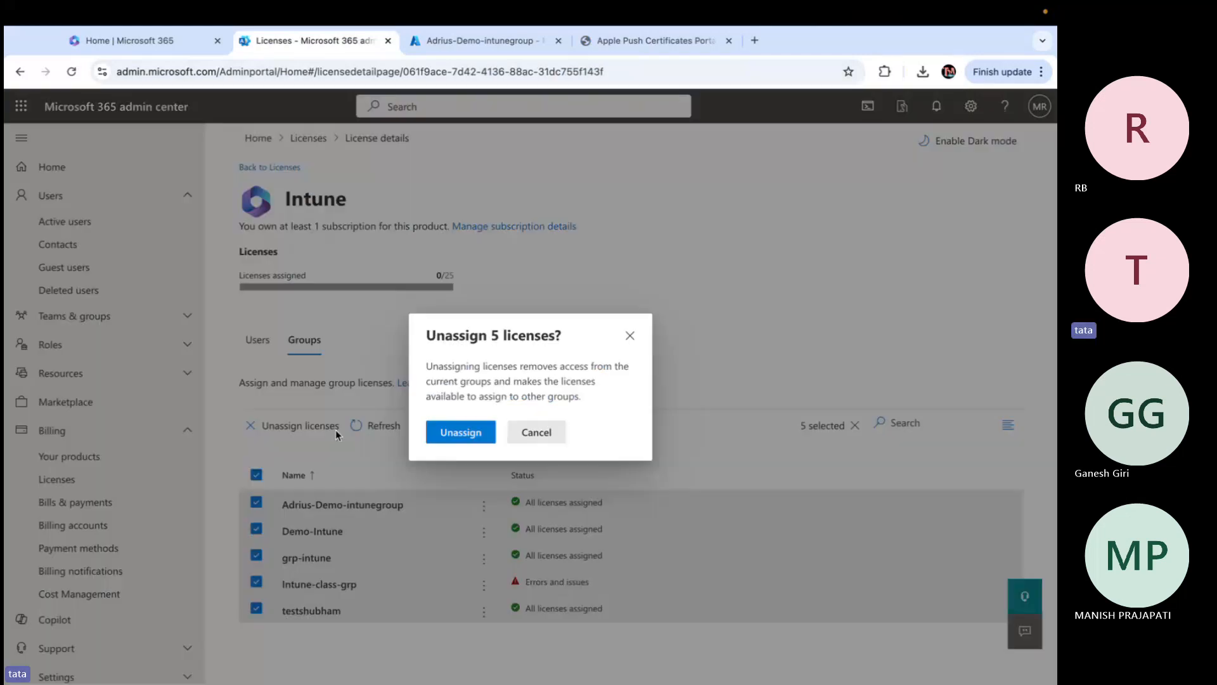
click(452, 434)
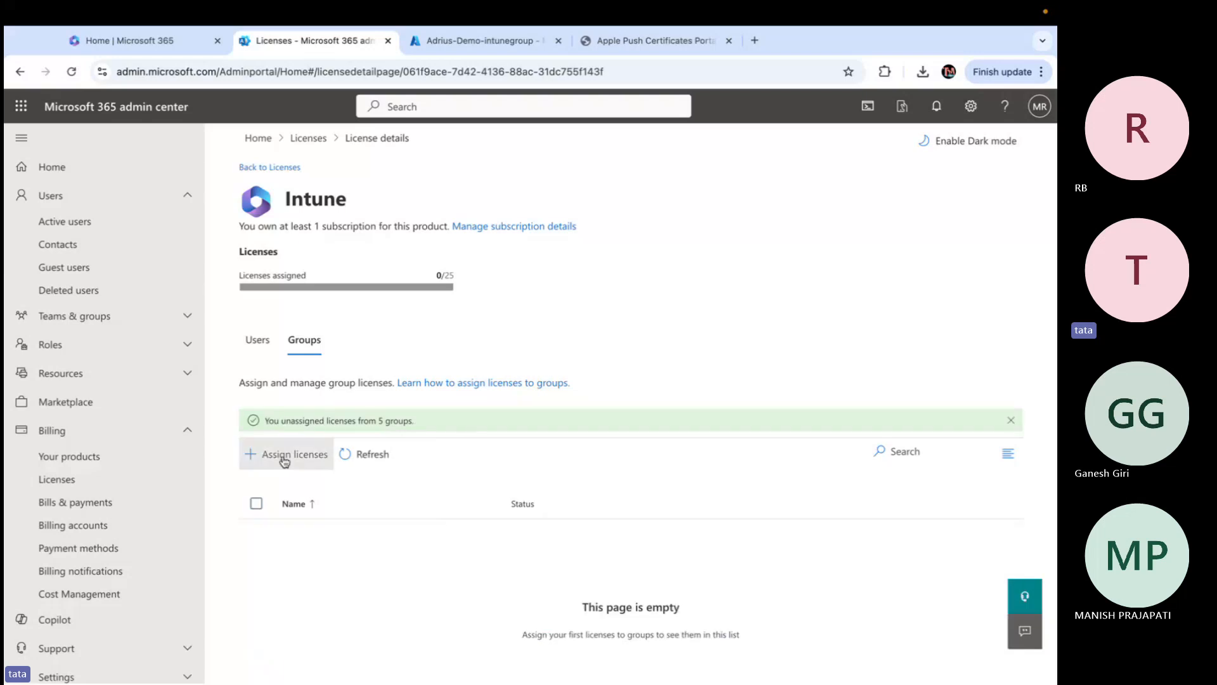
Step: Search 'intun' and assign the Intune licenses to Intune-class-grp
click(285, 455)
text(in)
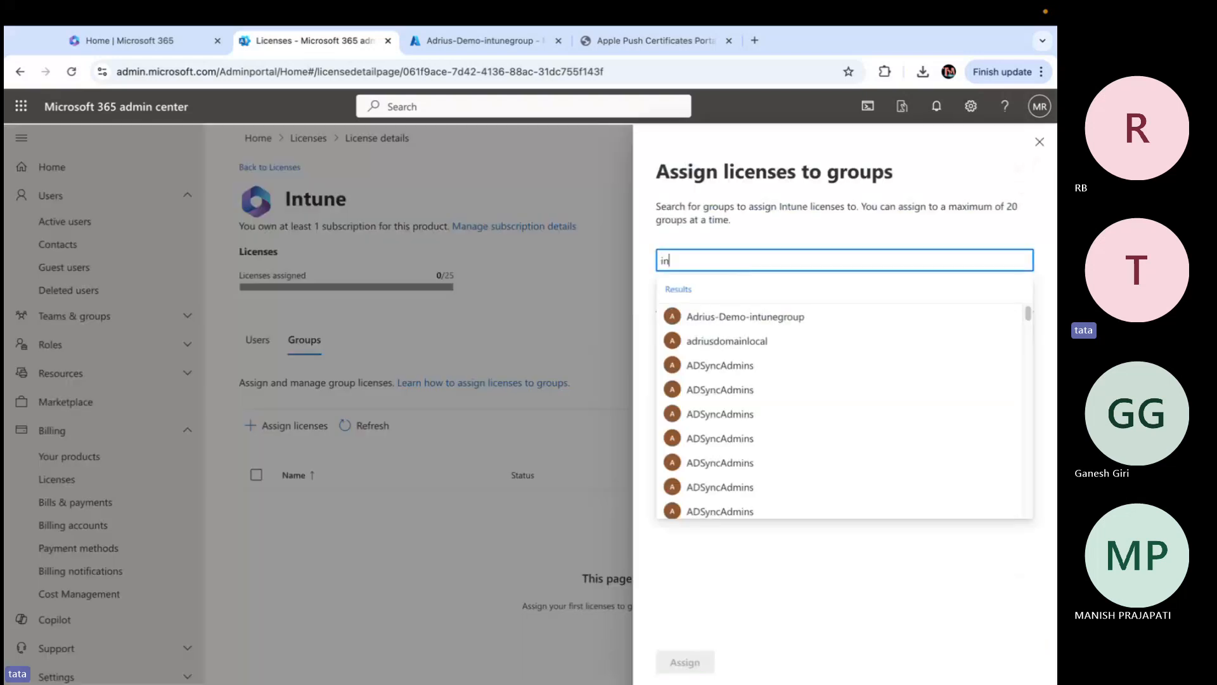
text(tun)
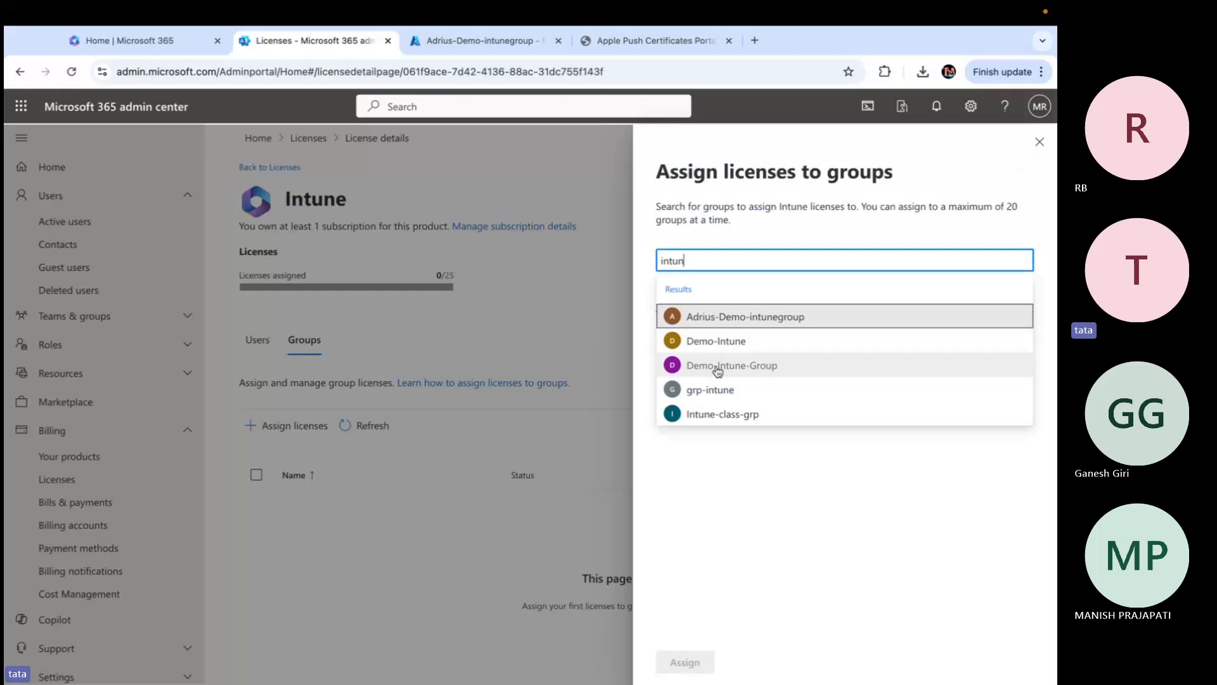
click(720, 417)
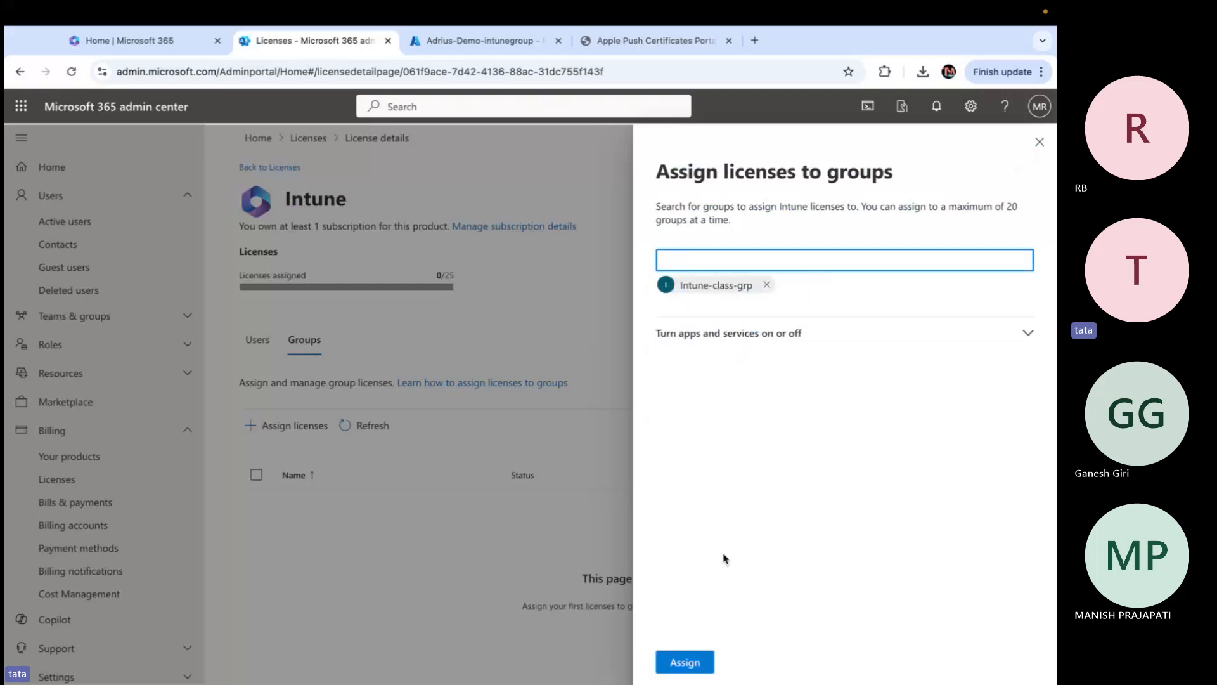
click(682, 662)
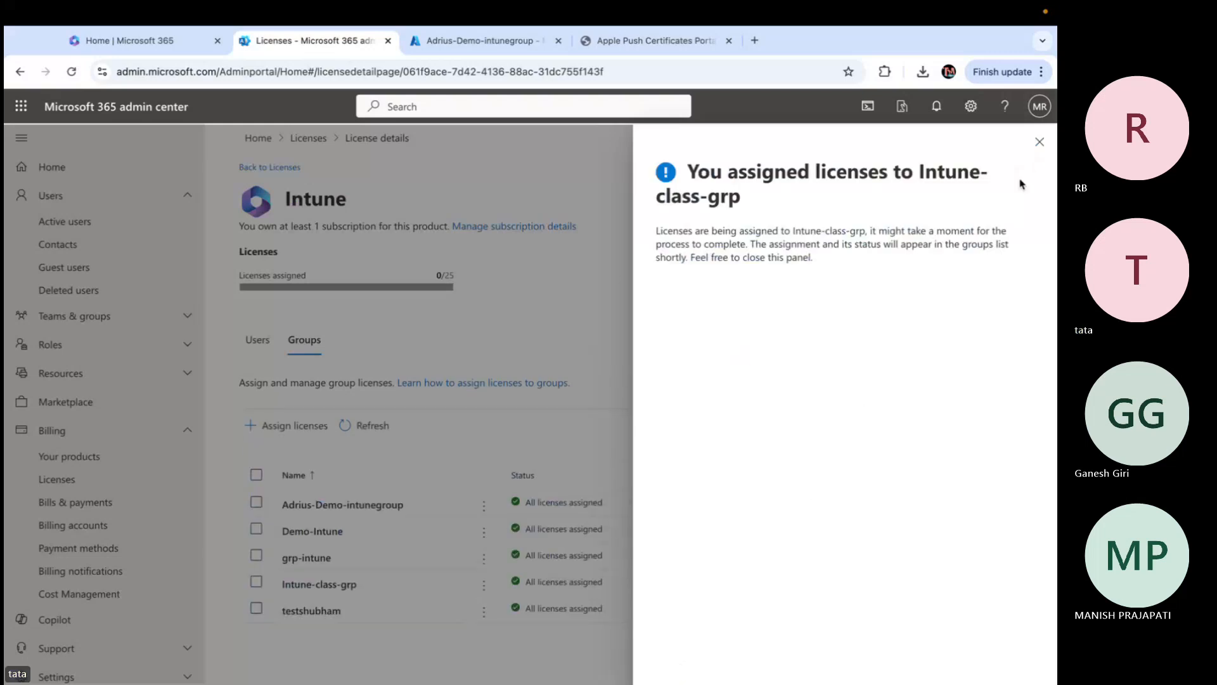
click(1040, 141)
Step: Refresh and reload the Intune license page until Intune-class-grp shows status 'Errors and issues'
click(362, 435)
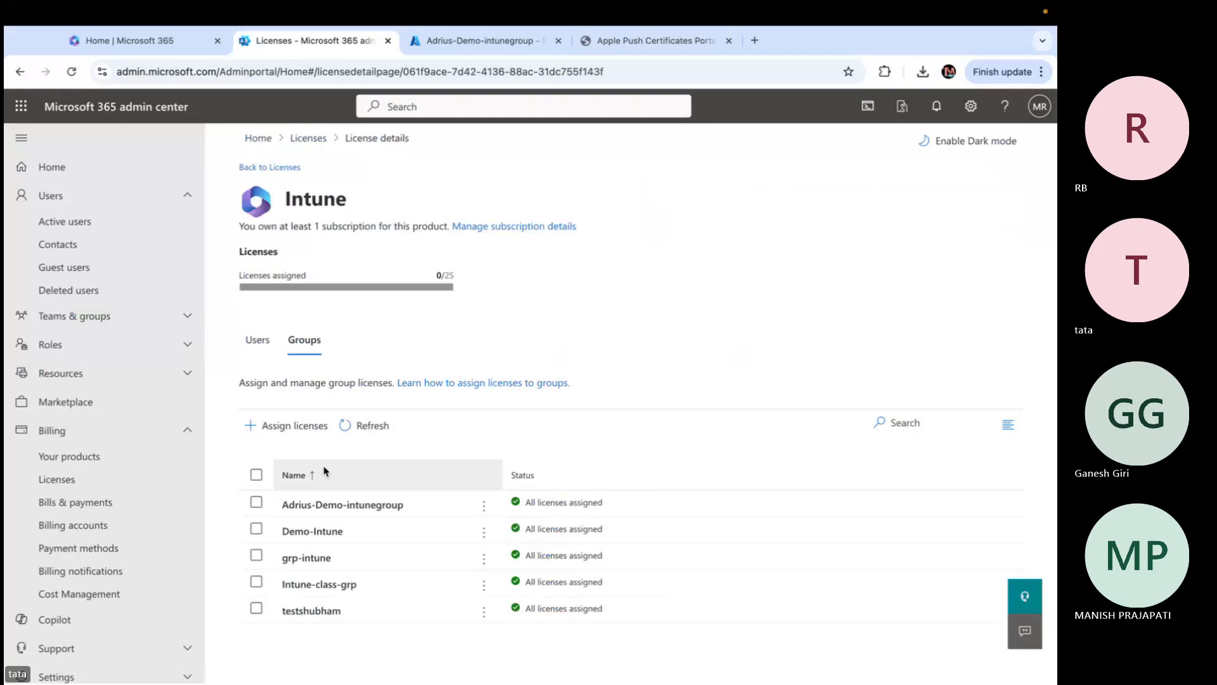
click(368, 431)
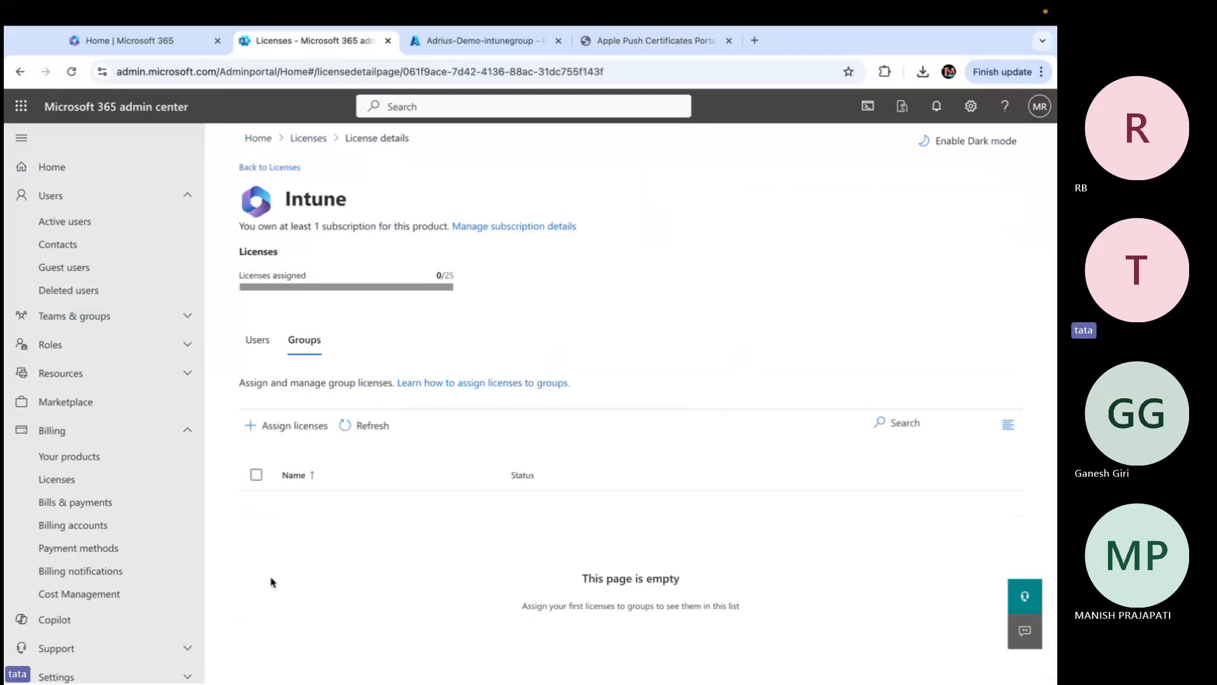
click(373, 430)
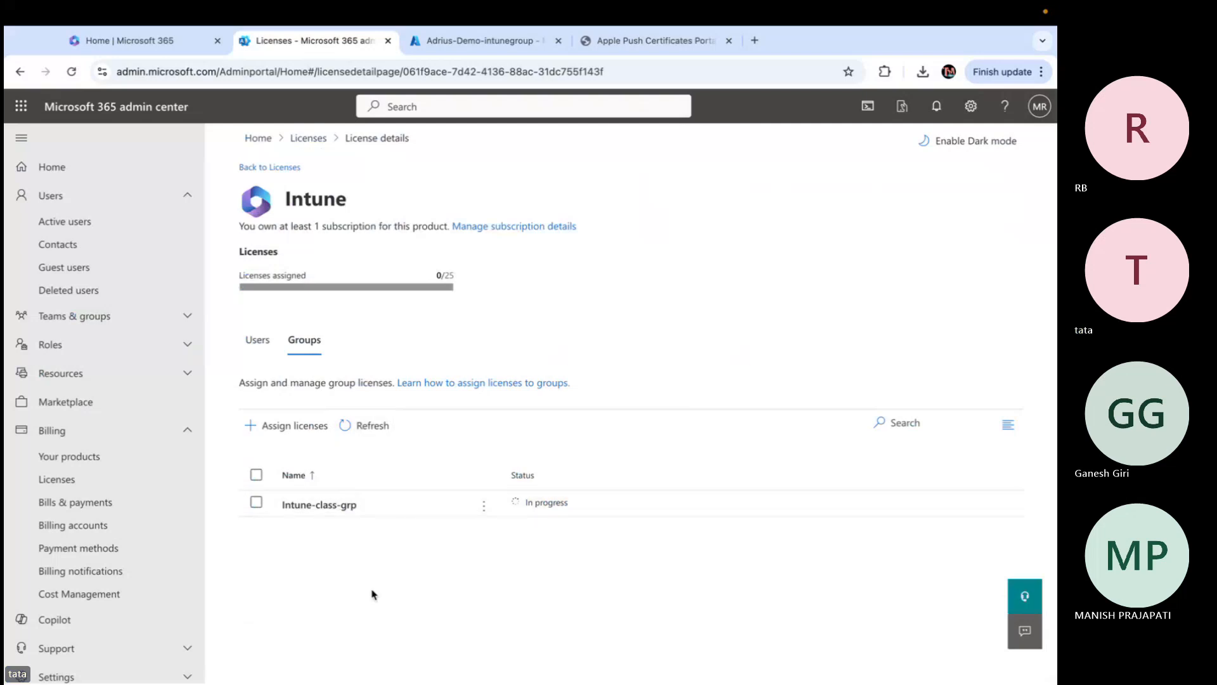
click(368, 437)
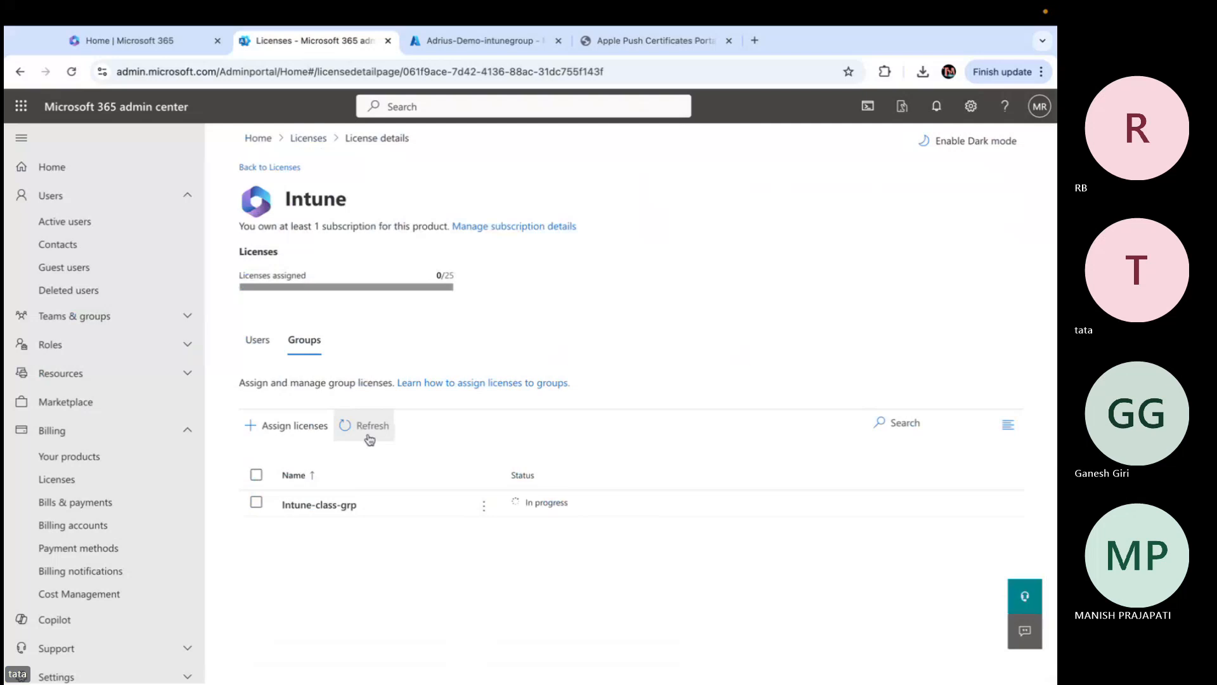
click(369, 438)
click(370, 438)
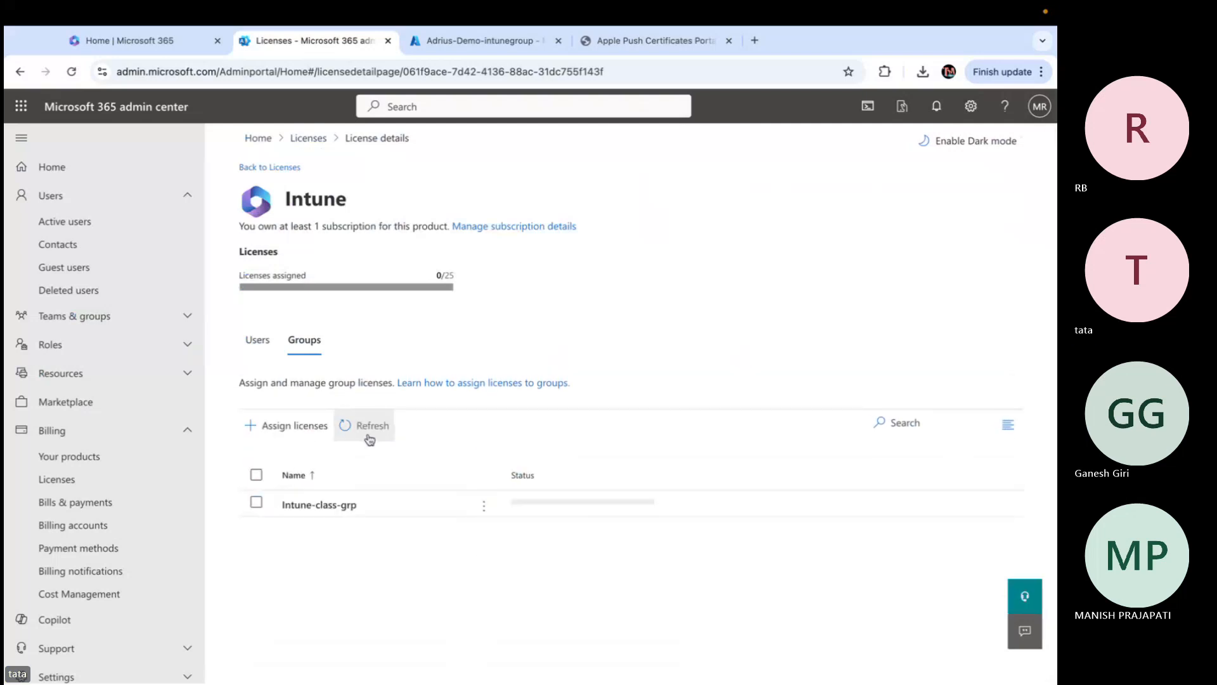
click(370, 437)
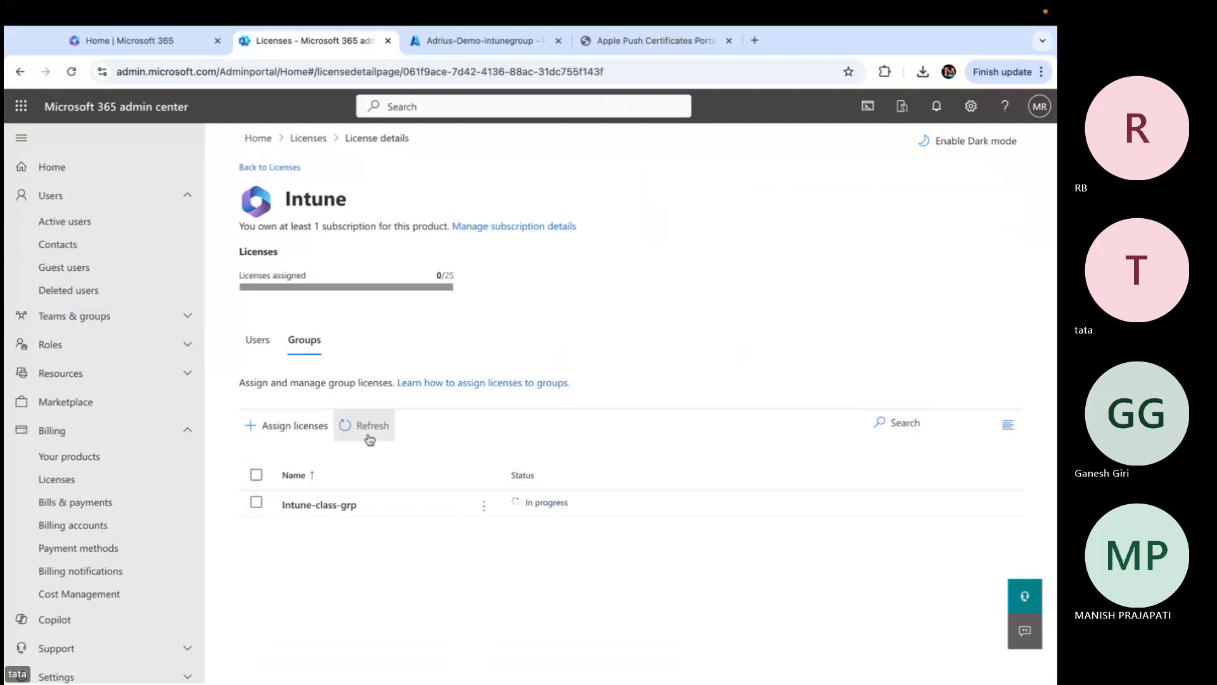
click(370, 438)
click(369, 437)
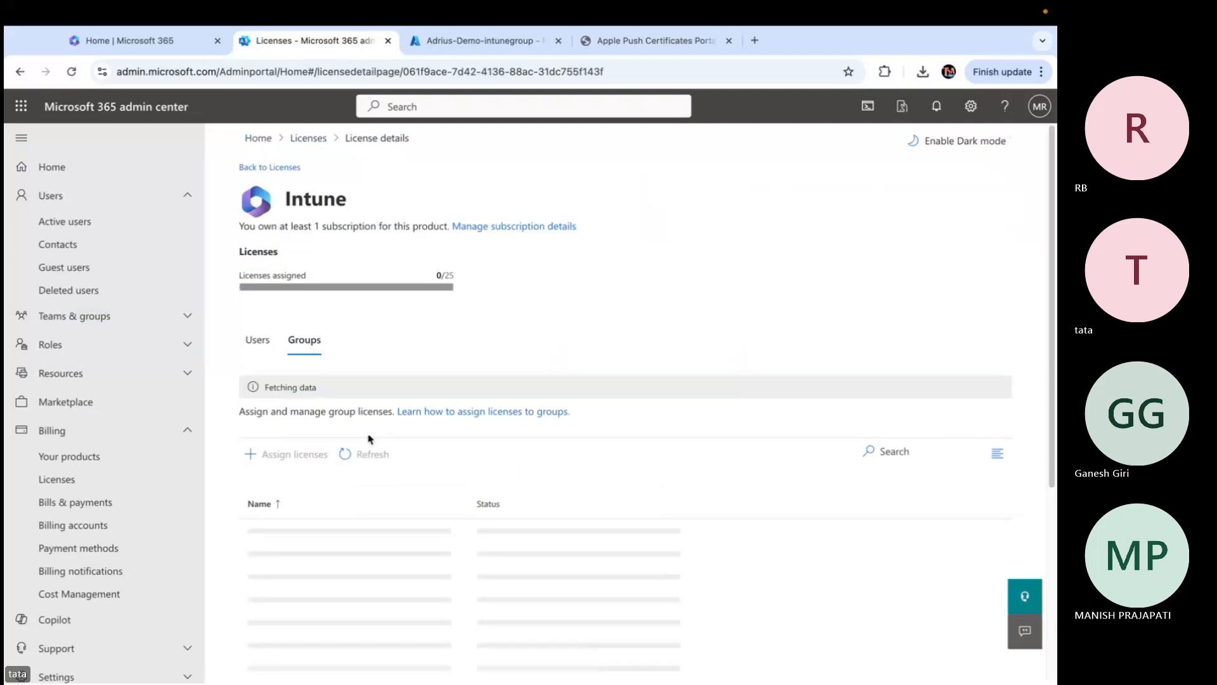
click(369, 438)
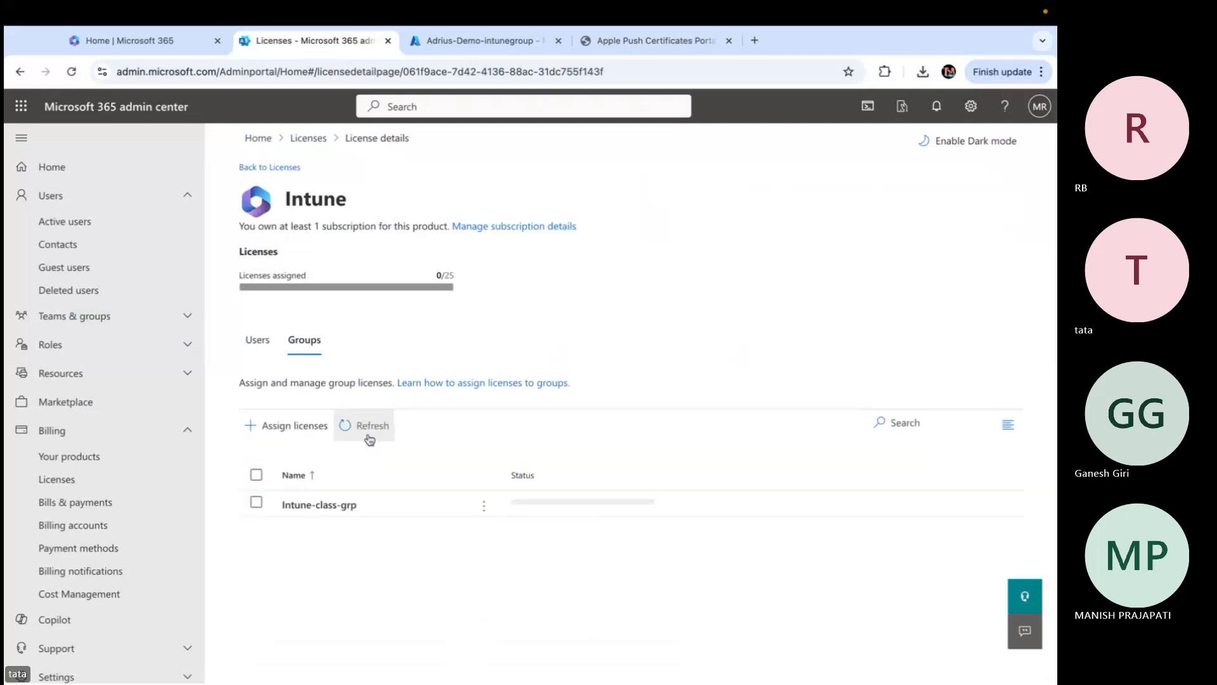
click(369, 438)
click(370, 437)
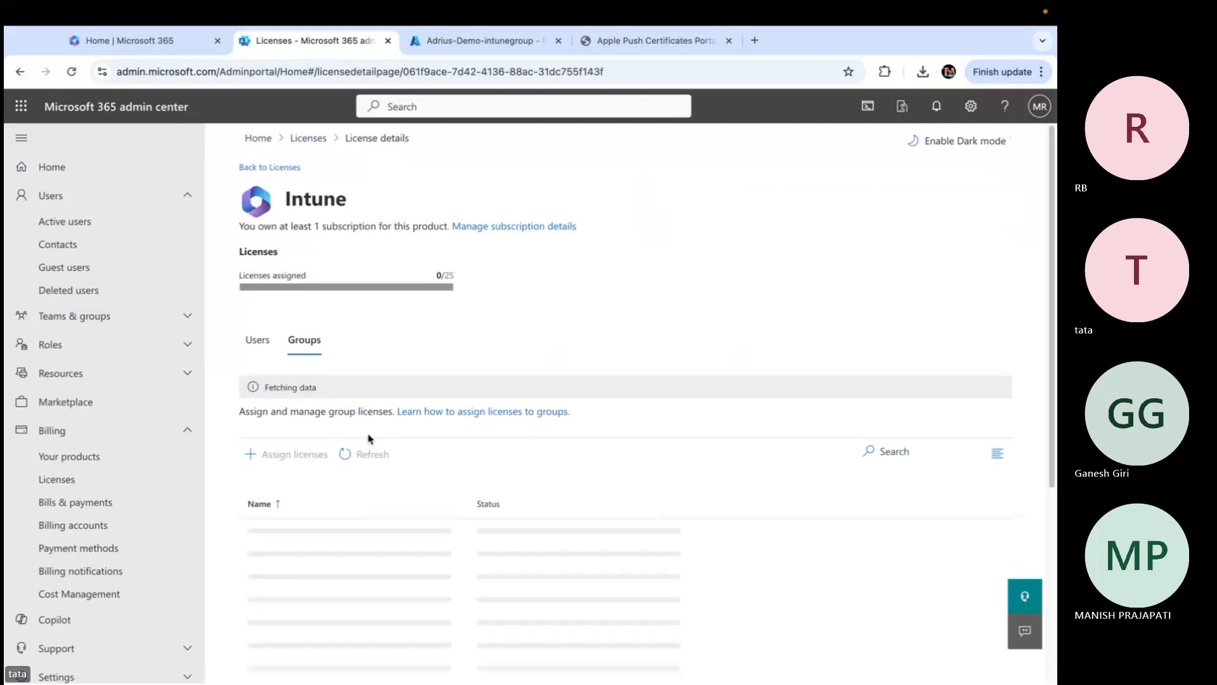
click(366, 431)
click(365, 426)
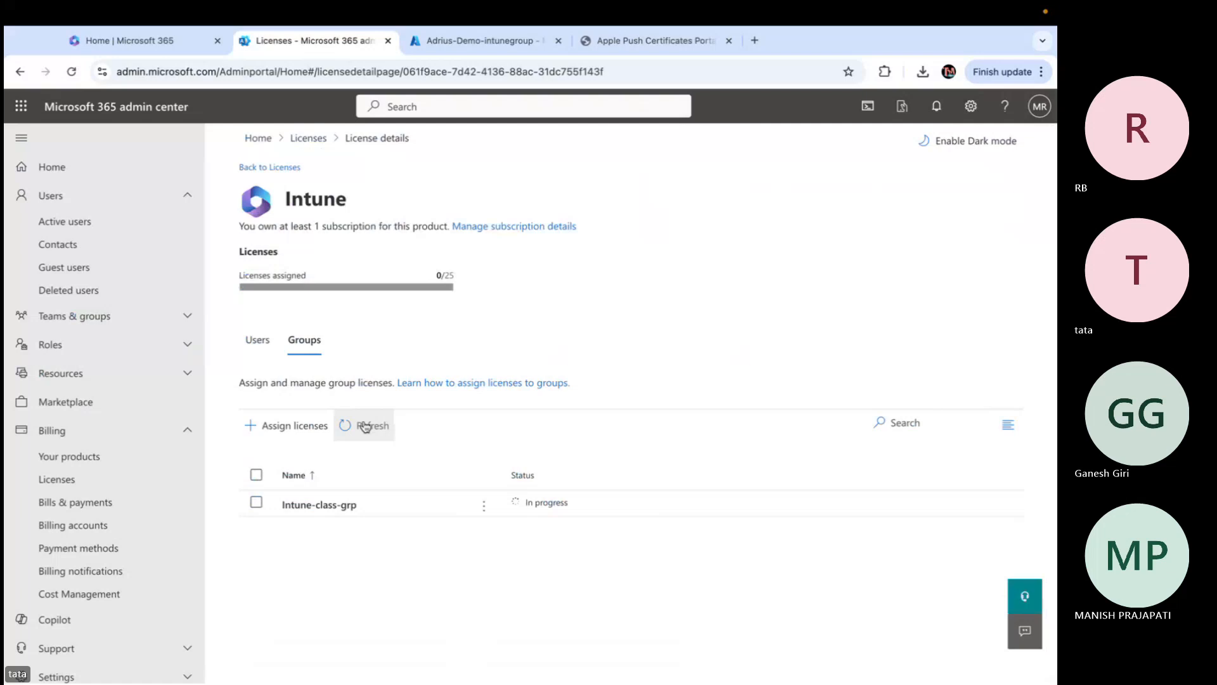
click(365, 426)
click(396, 70)
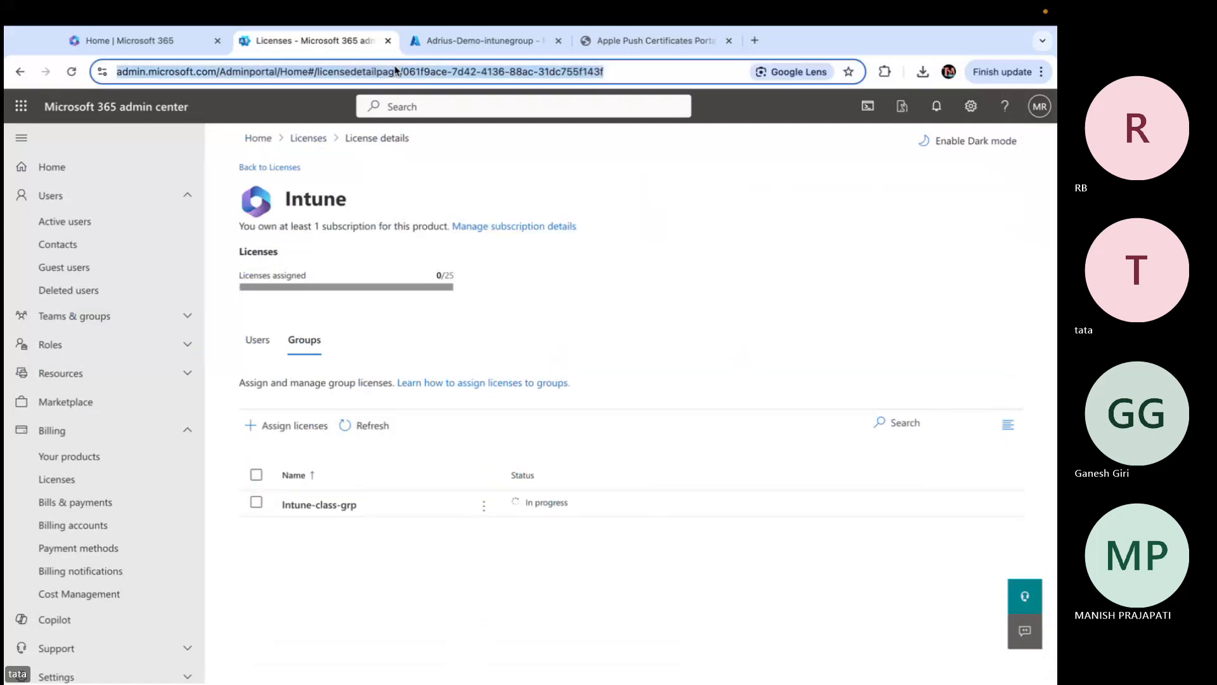
key(Return)
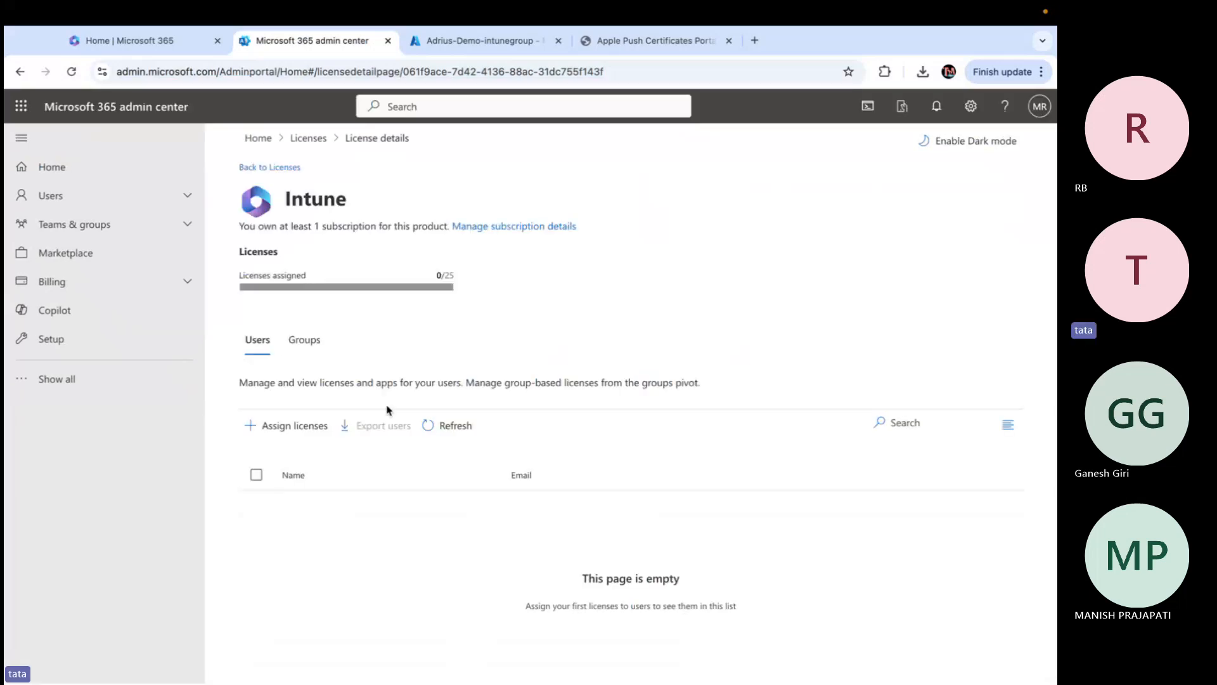
click(304, 339)
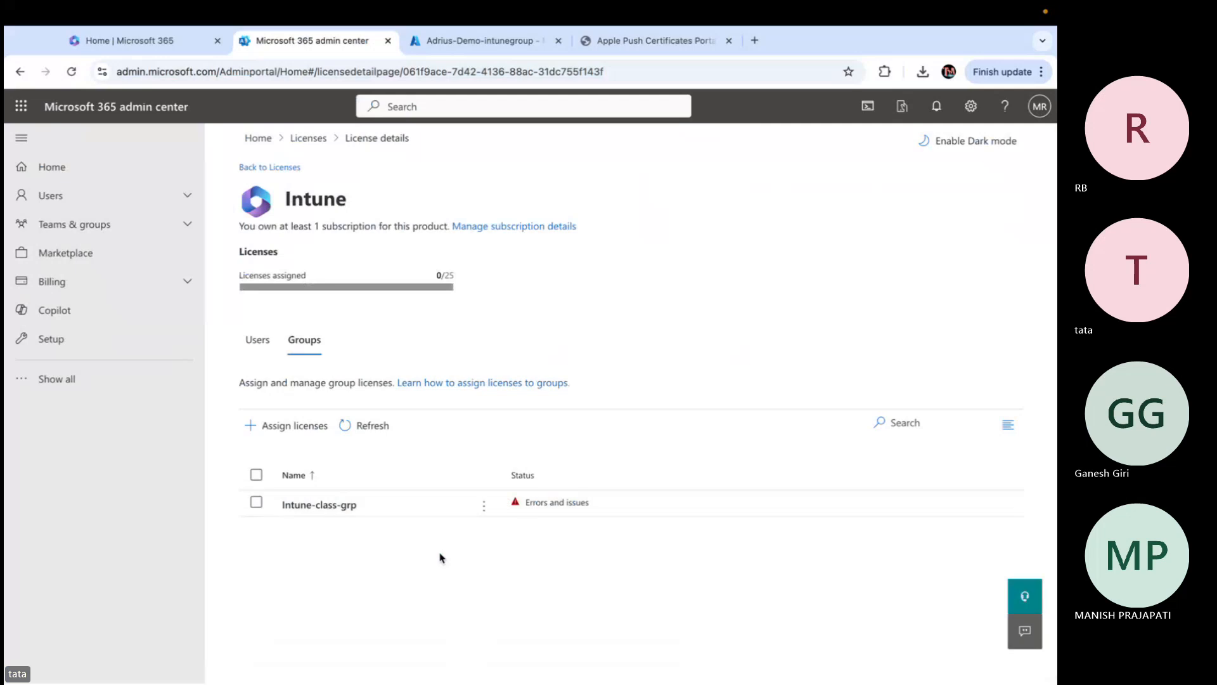
Step: Check Intune-class-grp's license errors, then open the conflicting user's licenses in Active users
click(346, 518)
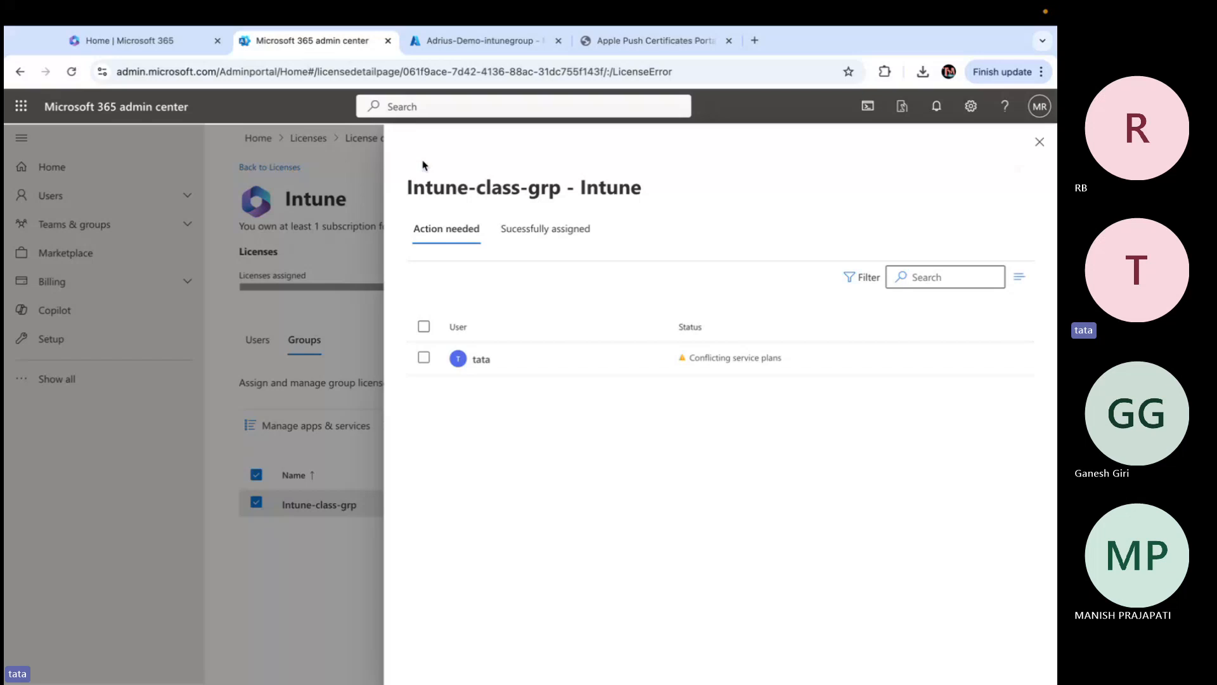
click(1039, 142)
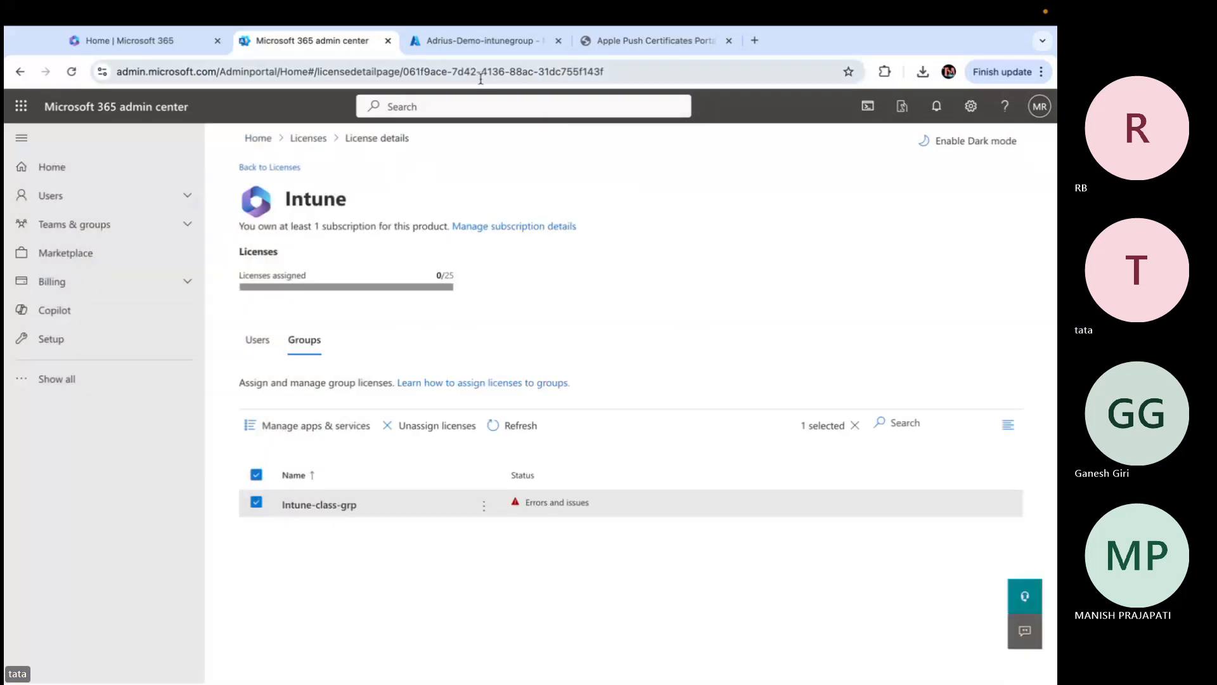
click(61, 195)
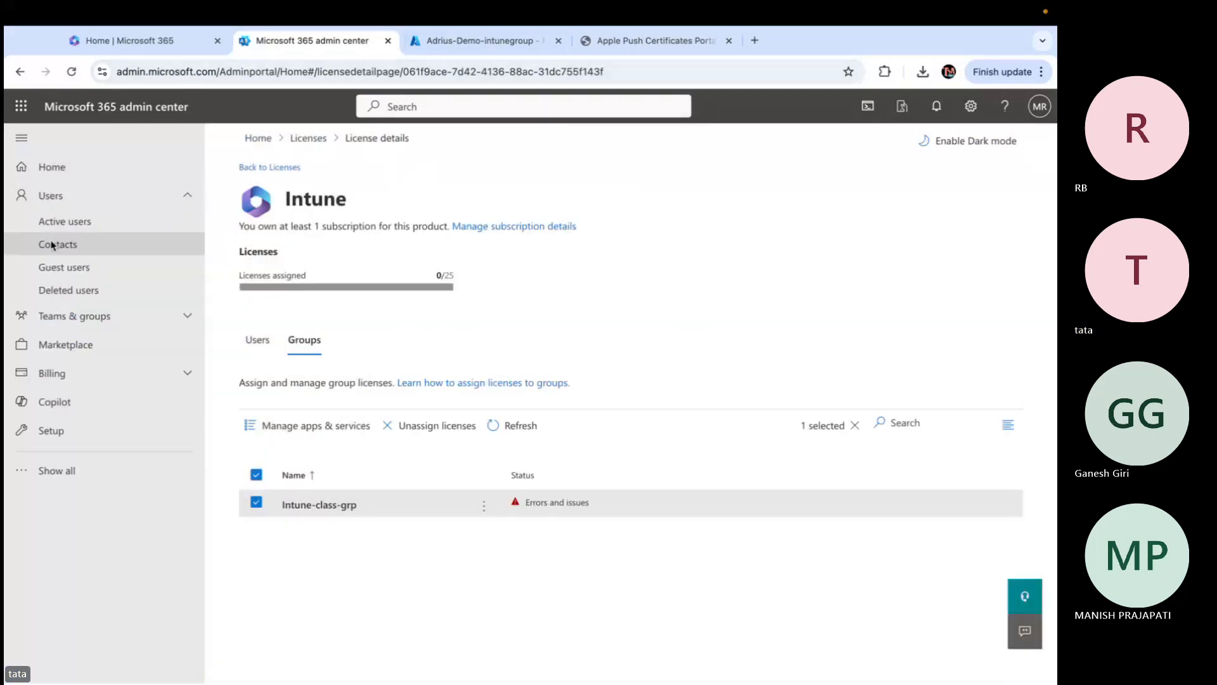
click(64, 223)
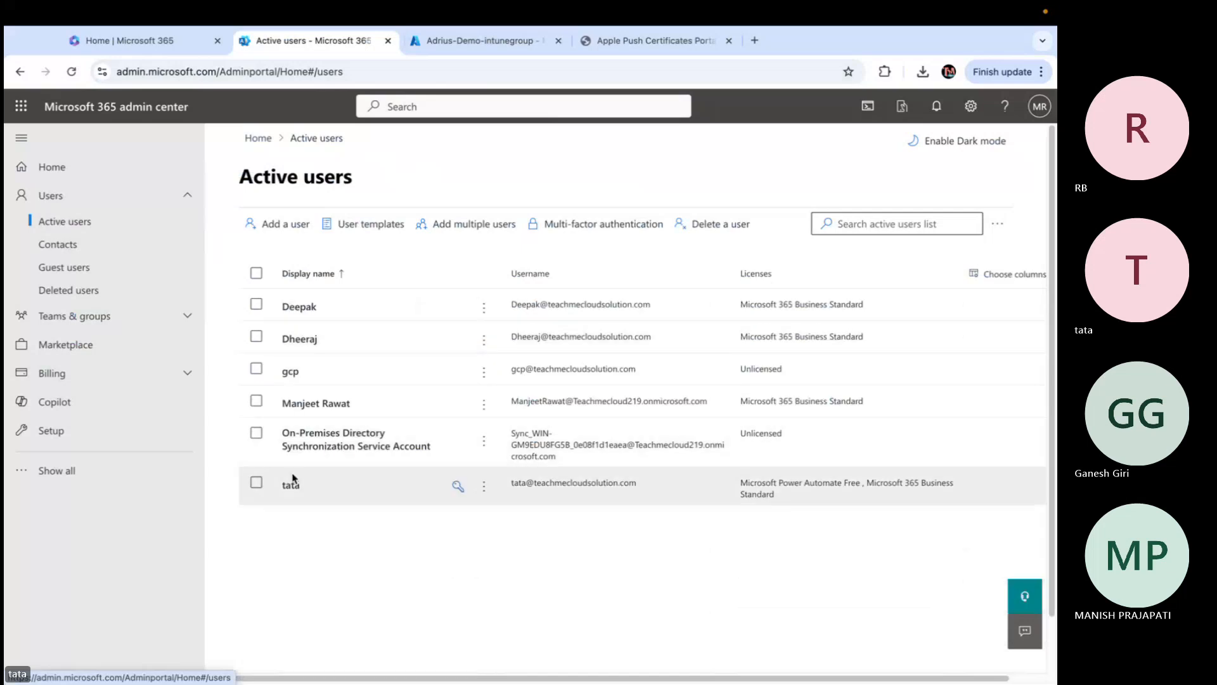
click(291, 487)
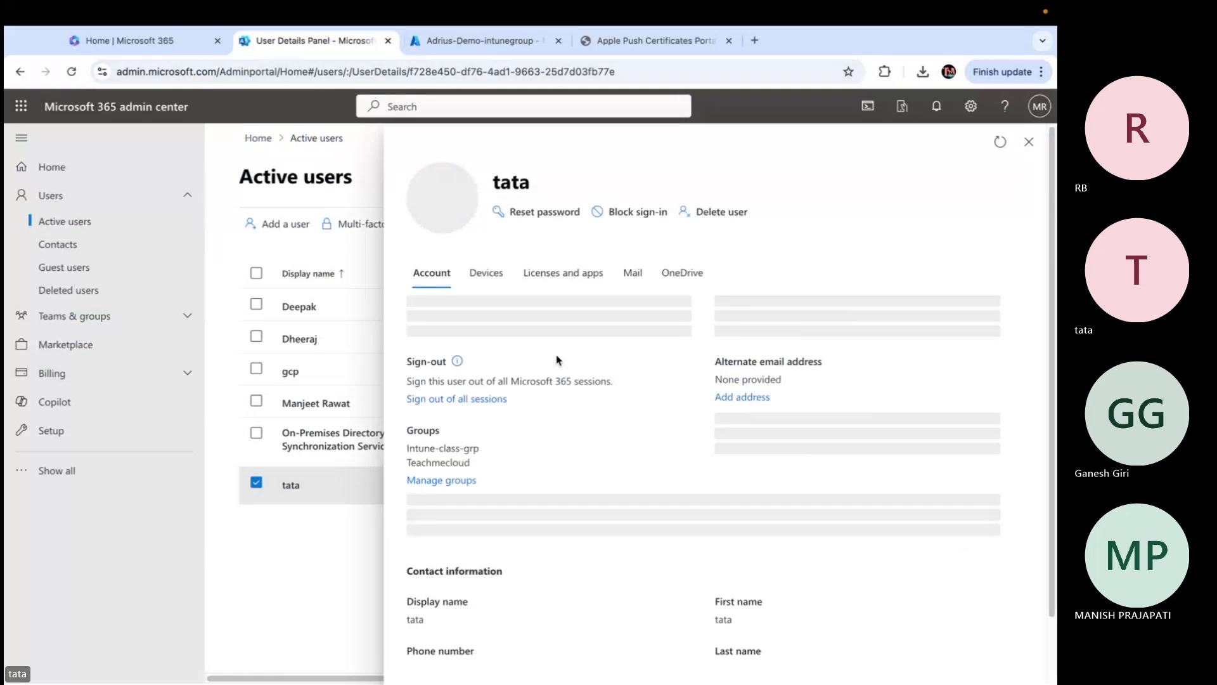
click(570, 291)
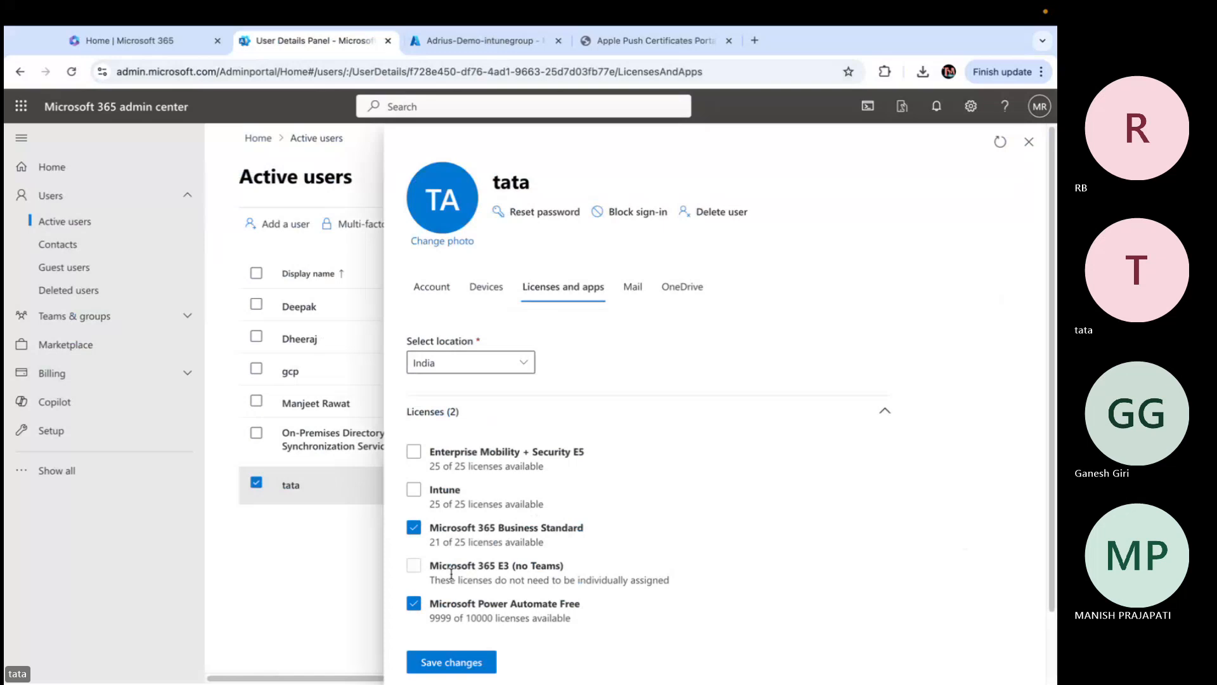
Step: Remove the user's Power Automate Free and Microsoft 365 Business Standard licenses and save
scroll(451, 574, down, 2)
click(415, 520)
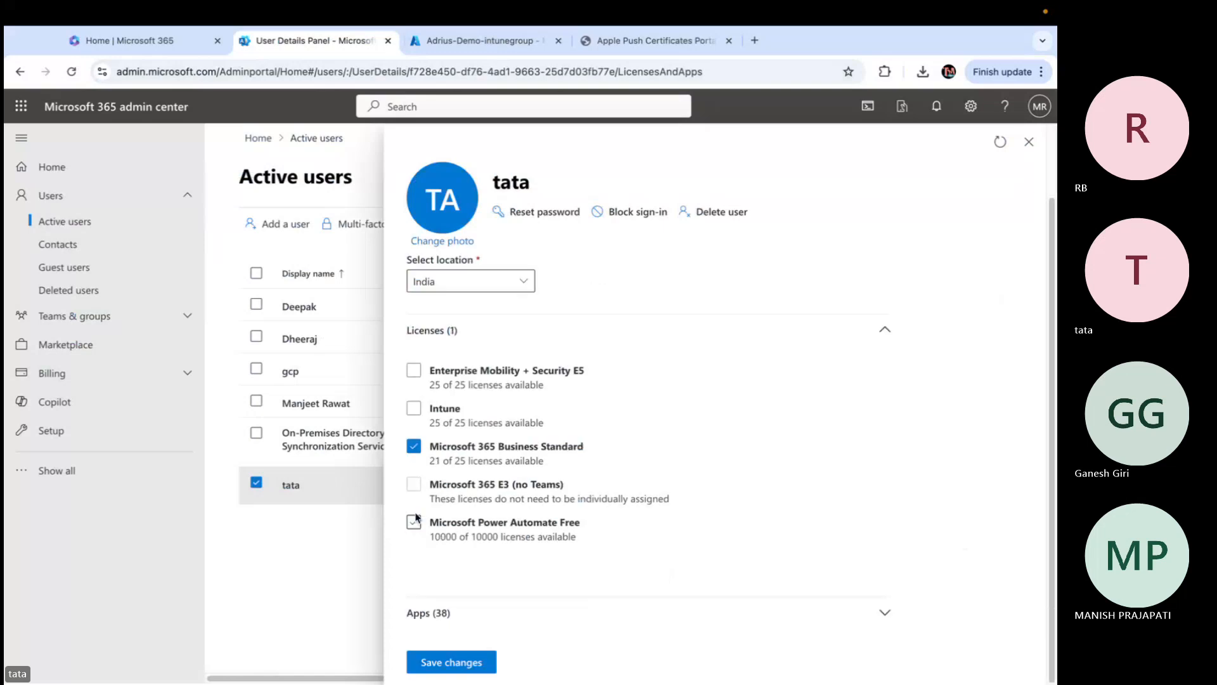
click(414, 446)
click(464, 663)
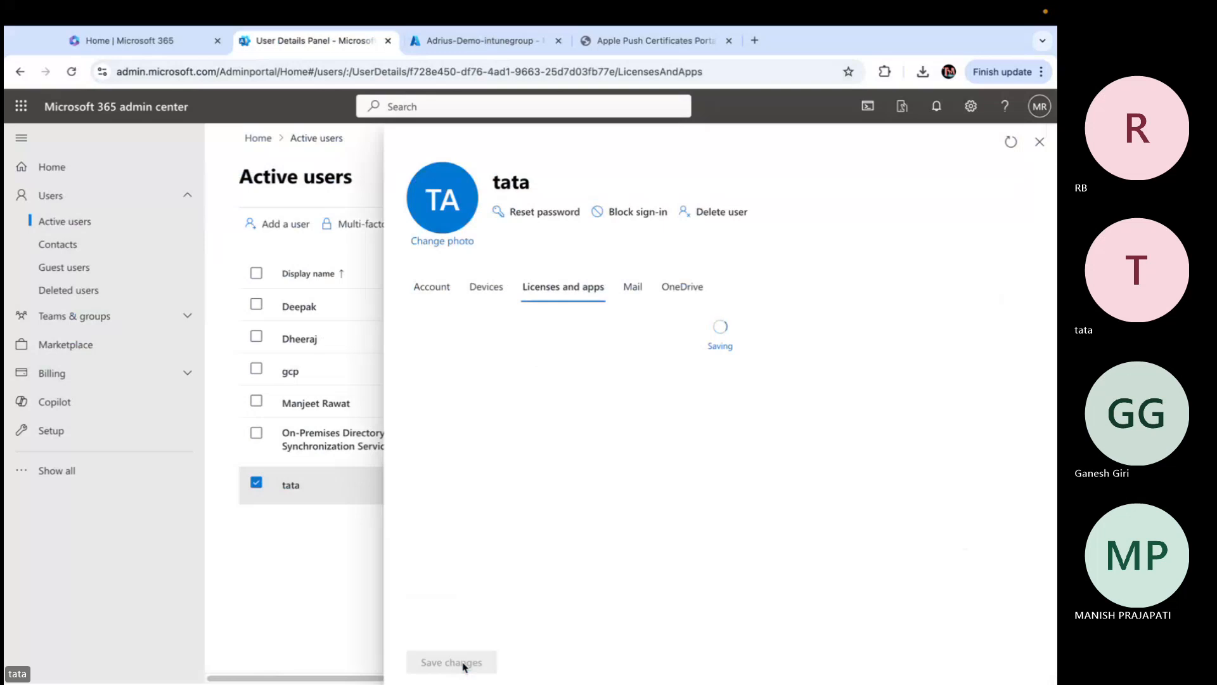
click(1029, 142)
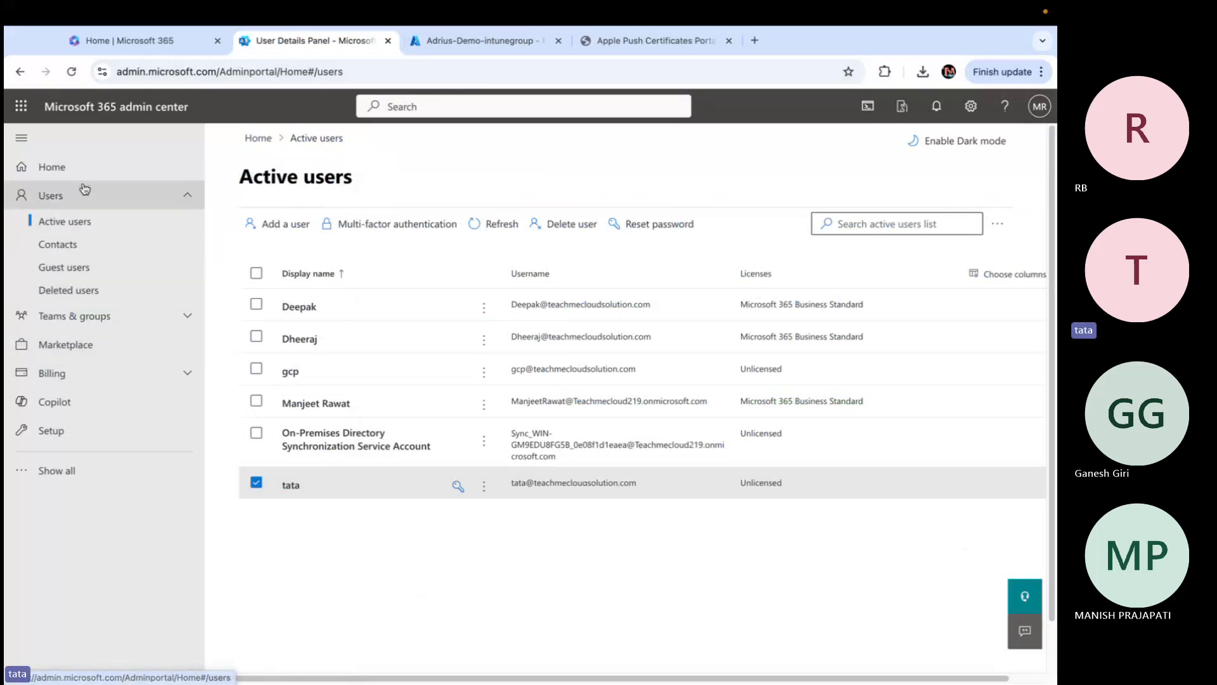
click(52, 373)
Step: On the Intune license, unassign the licenses from Intune-class-grp and reload the page
click(56, 422)
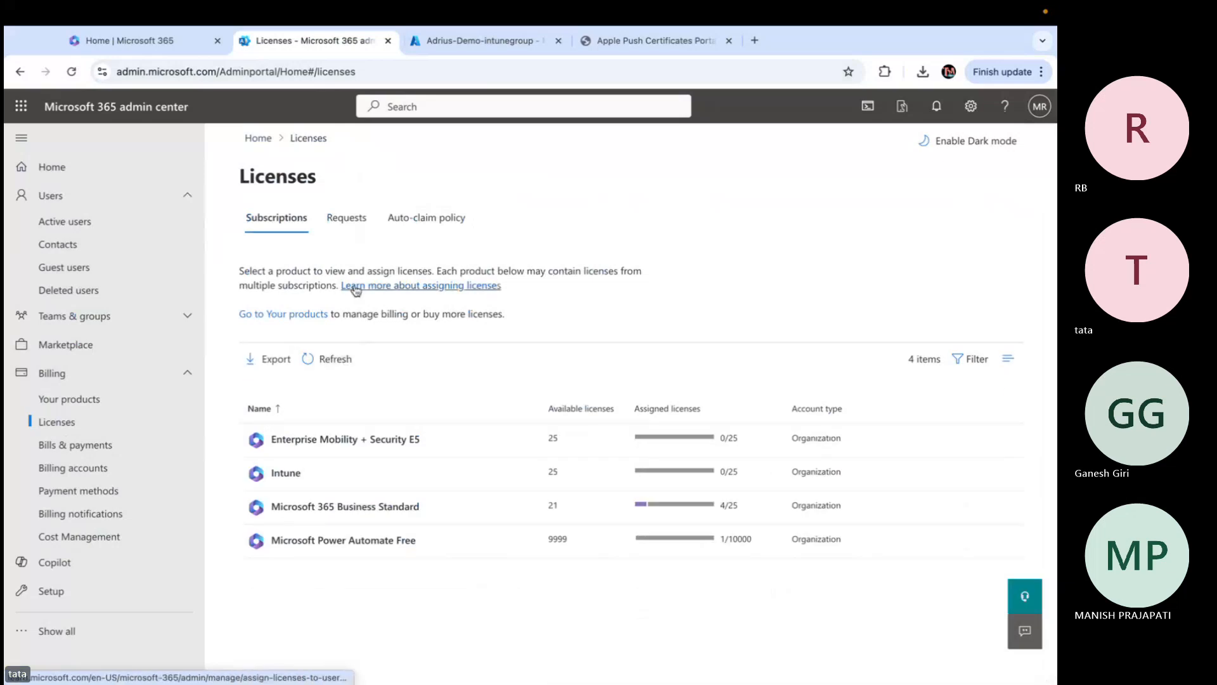
click(286, 475)
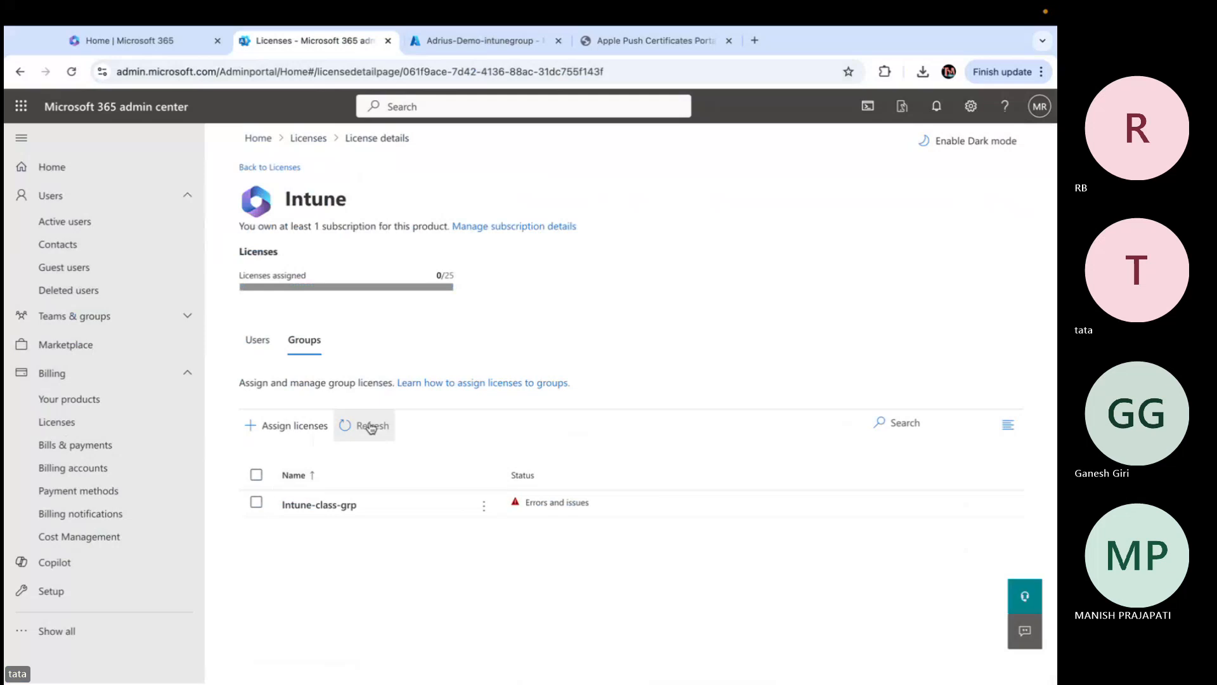
click(371, 427)
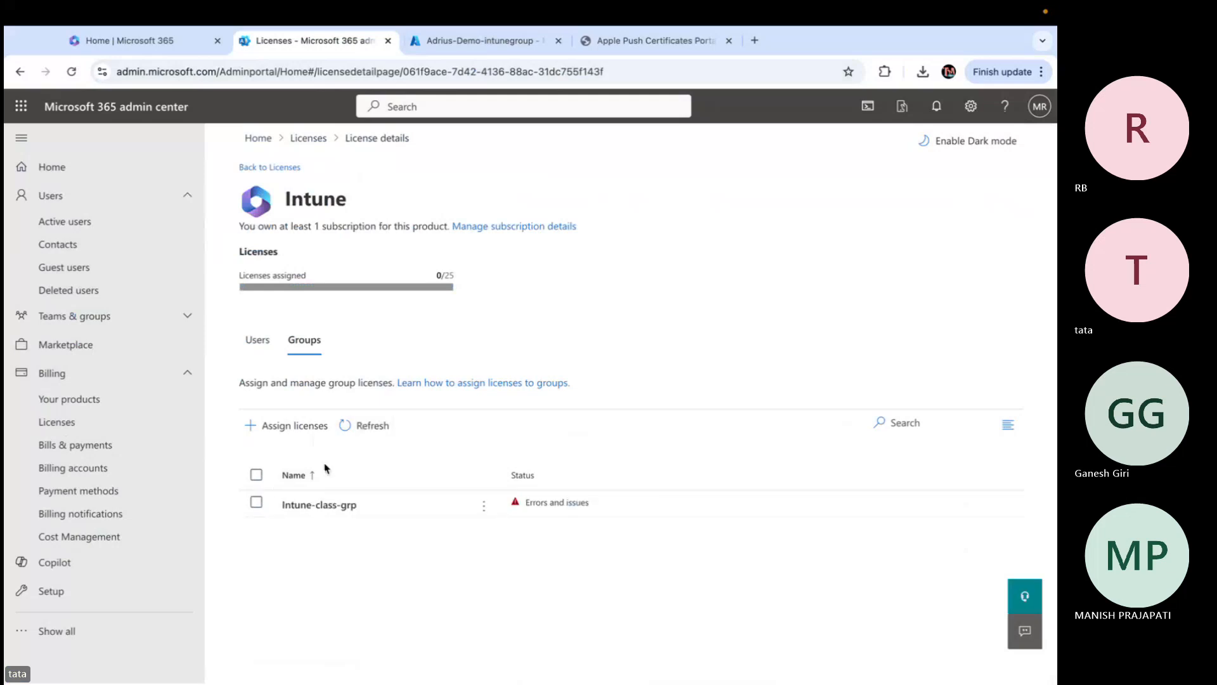
click(256, 502)
click(449, 424)
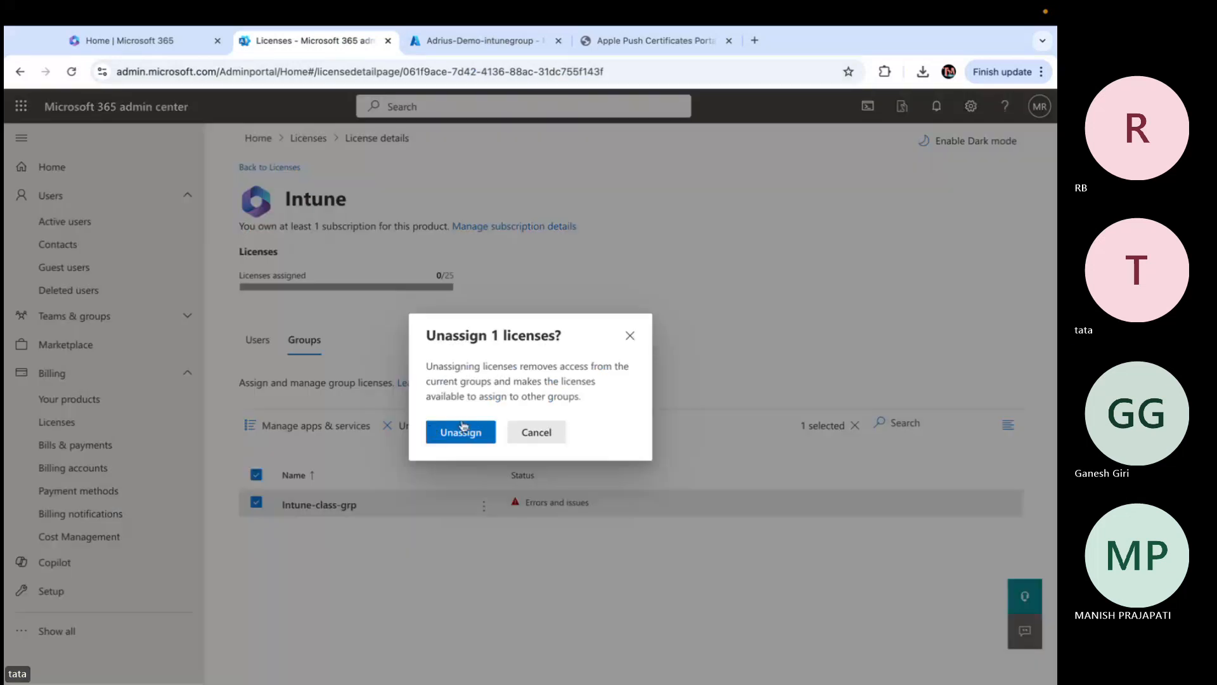
click(461, 432)
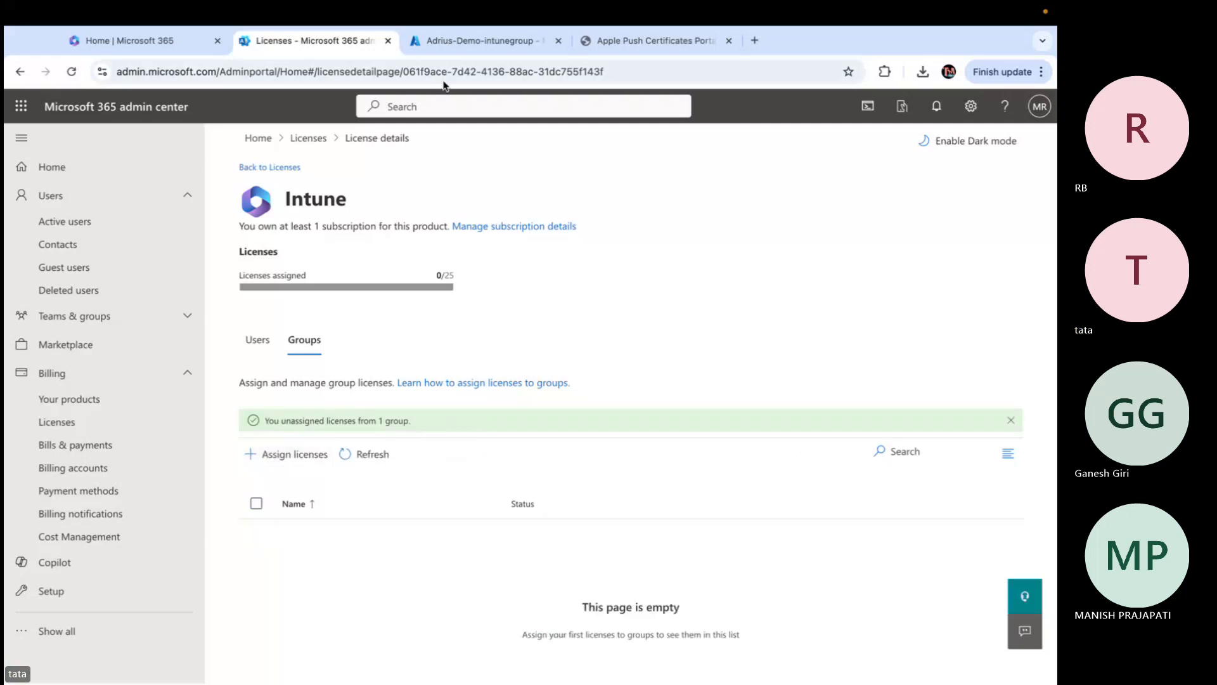
click(456, 64)
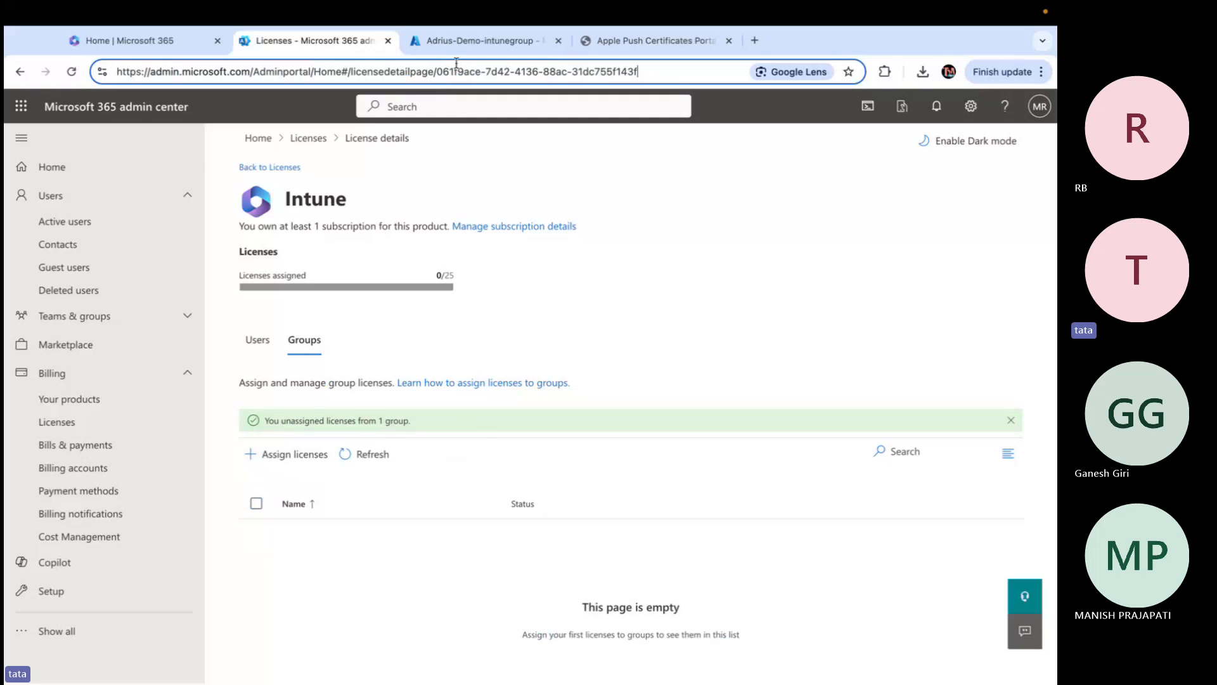
key(Return)
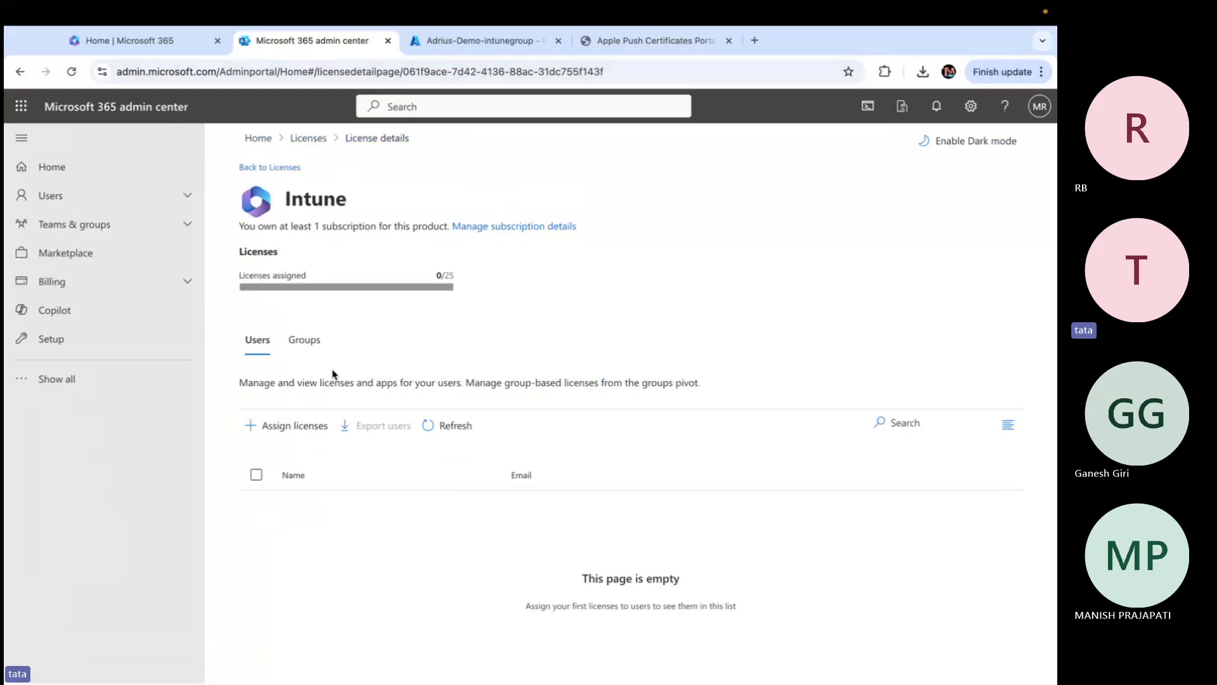
Step: Search 'intun', assign the Intune licenses to Intune-class-grp, and refresh the group list
click(304, 339)
click(287, 425)
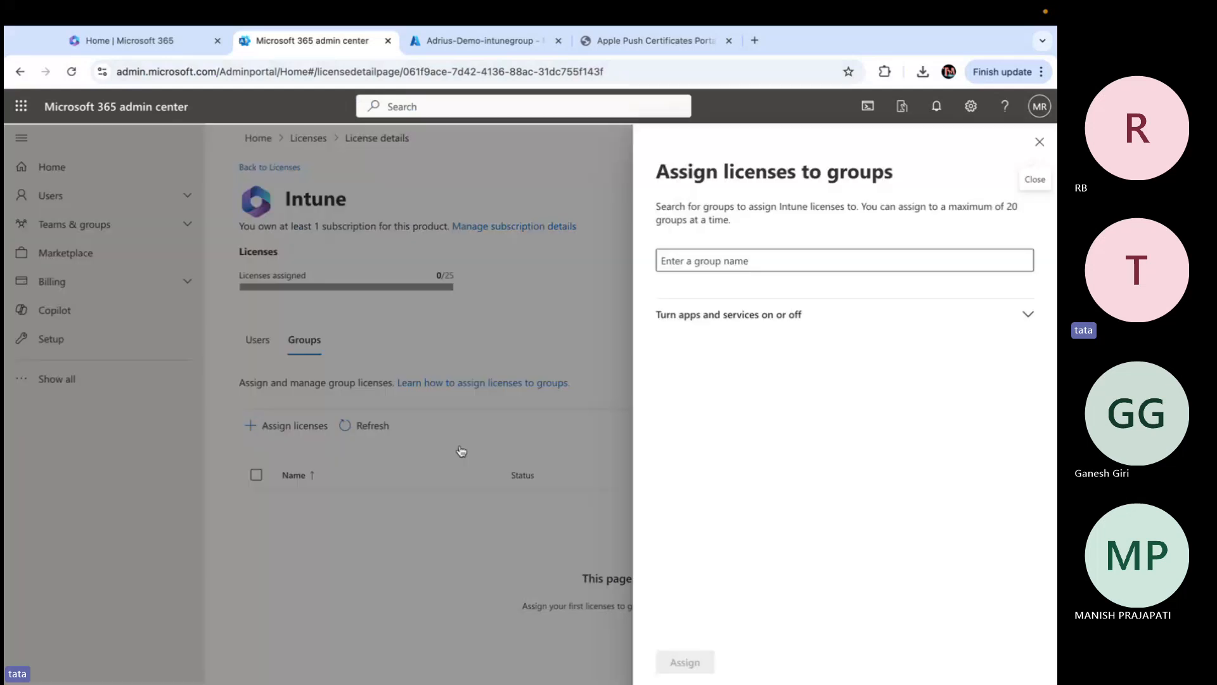
click(736, 260)
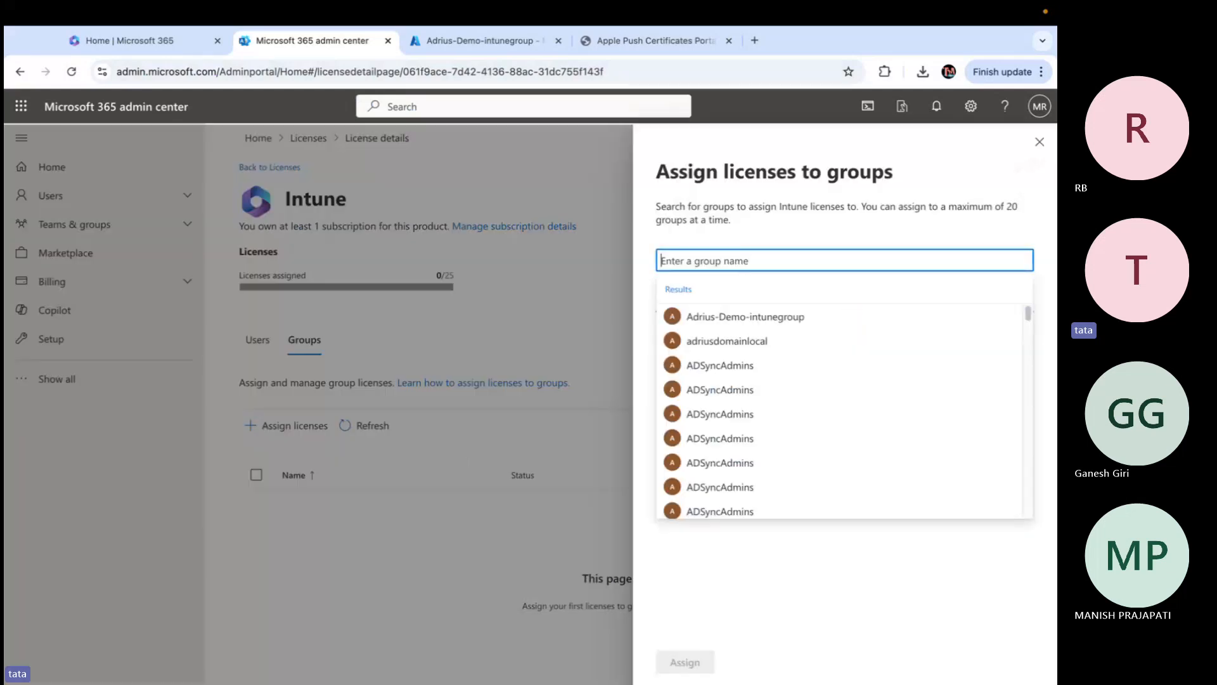
text(intun)
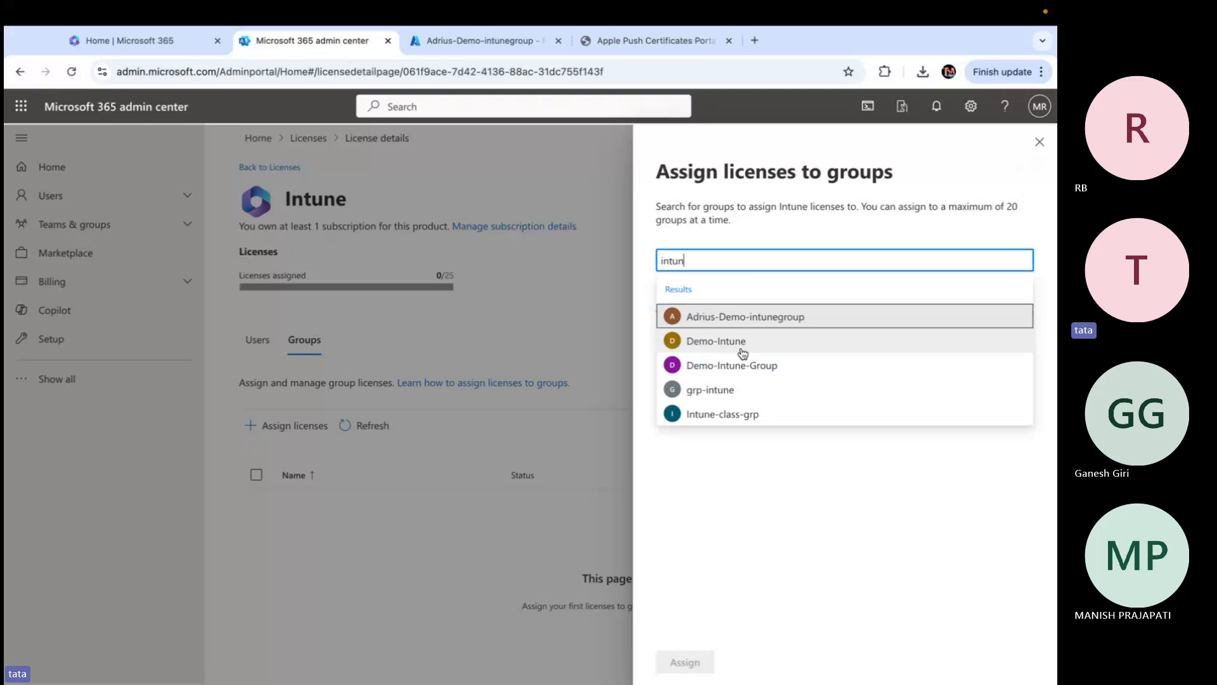
click(711, 412)
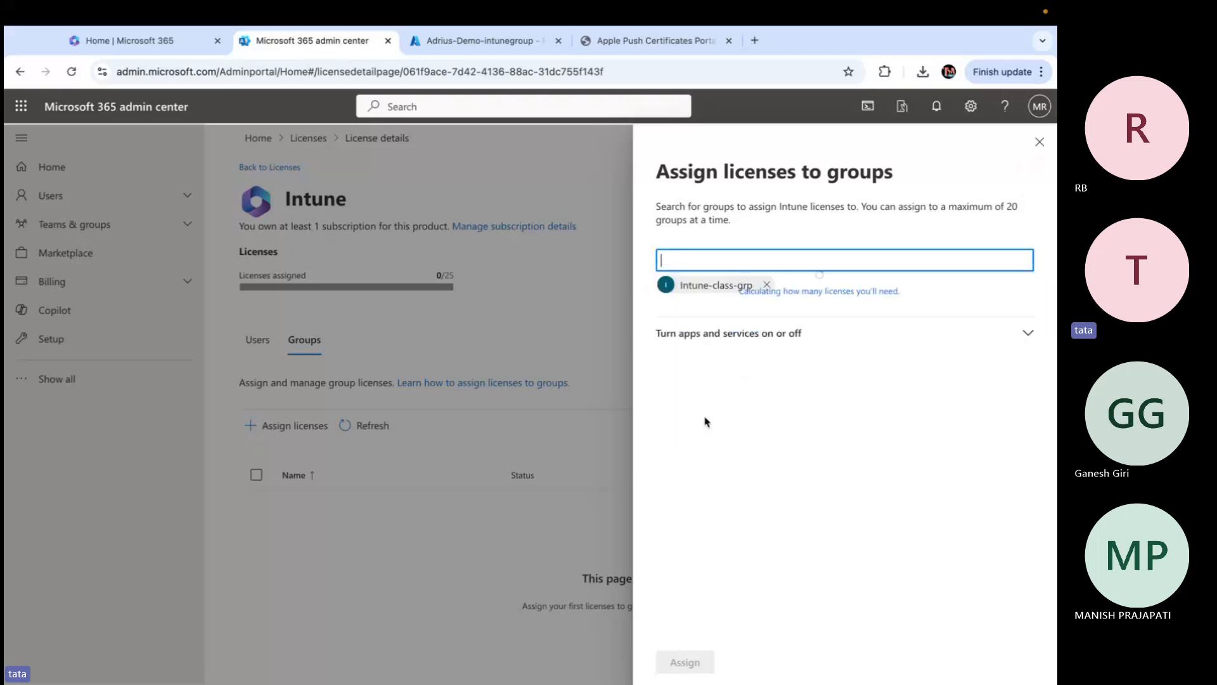
click(689, 664)
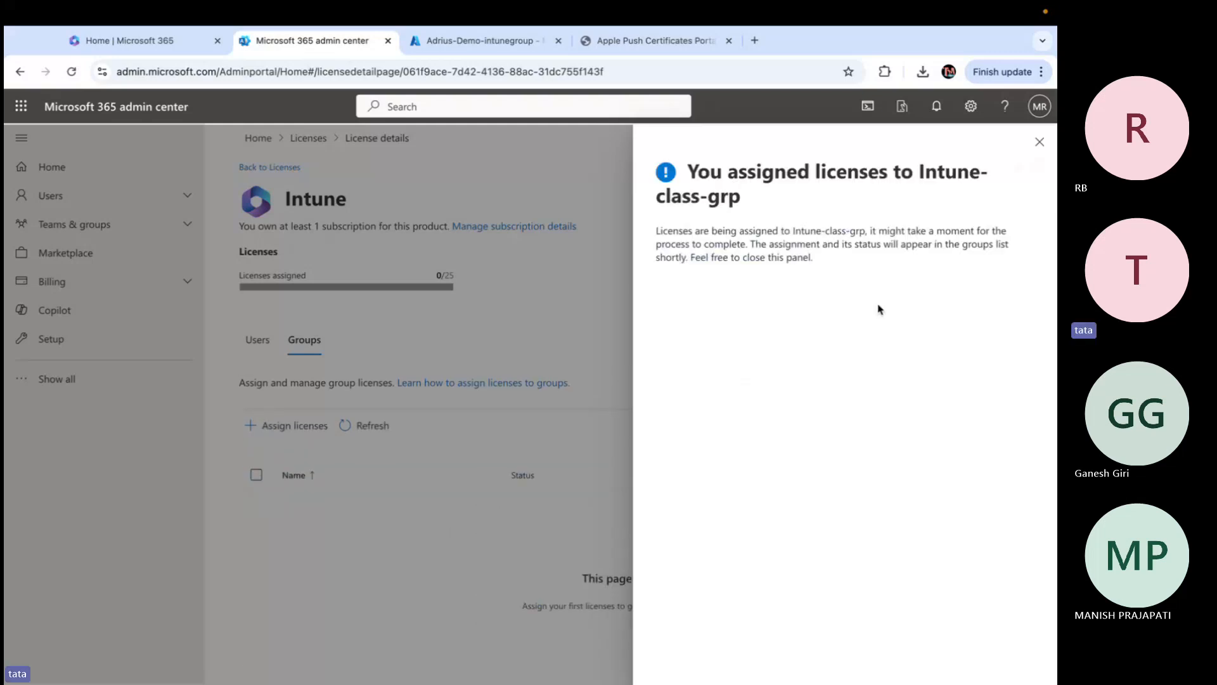
click(1038, 142)
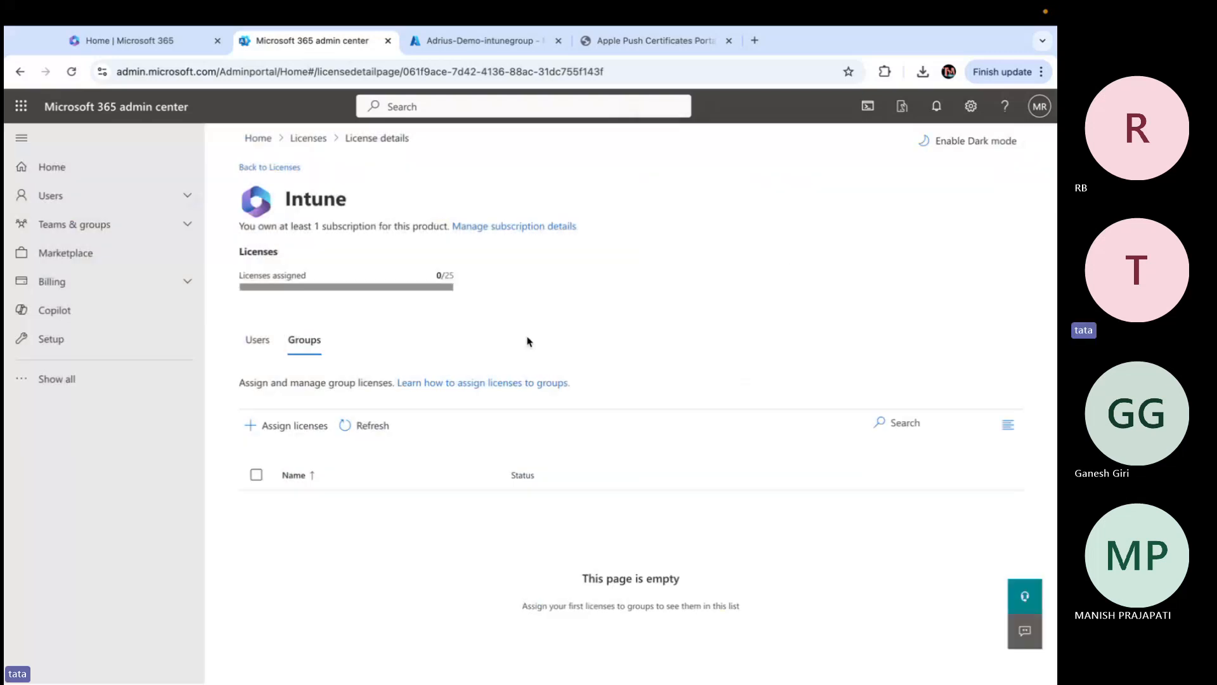
click(378, 427)
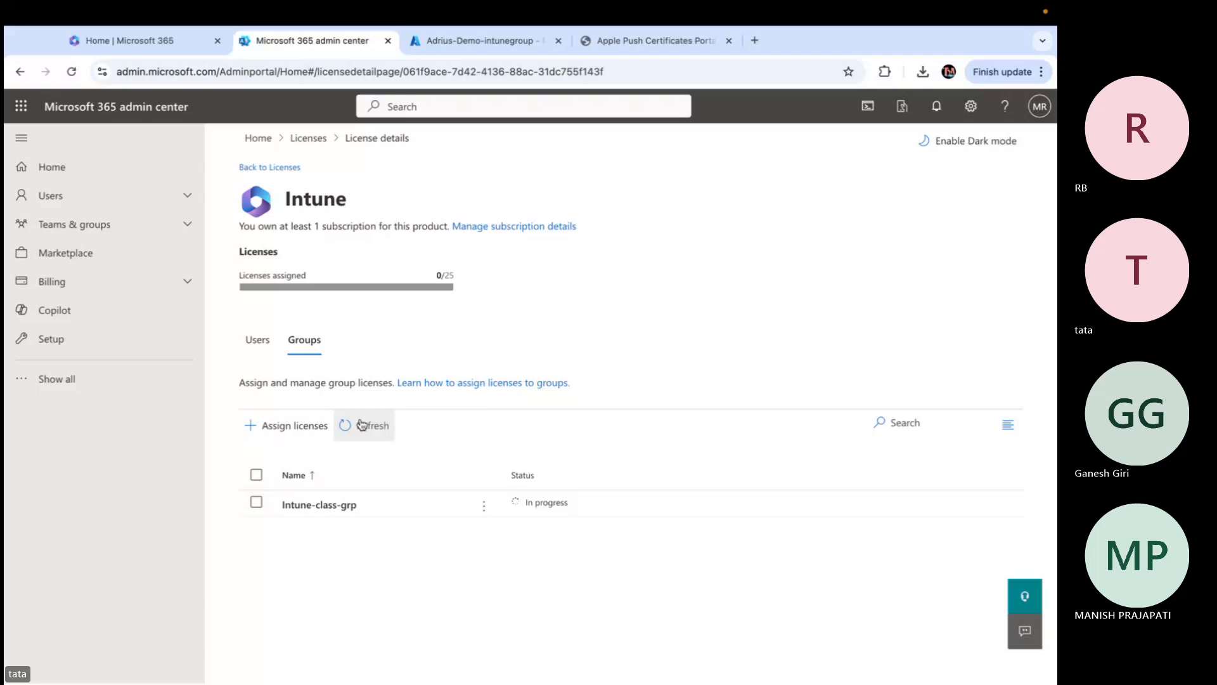
Step: Refresh until Intune-class-grp appears, then reprocess the conflicting user's license errors
click(362, 424)
click(361, 434)
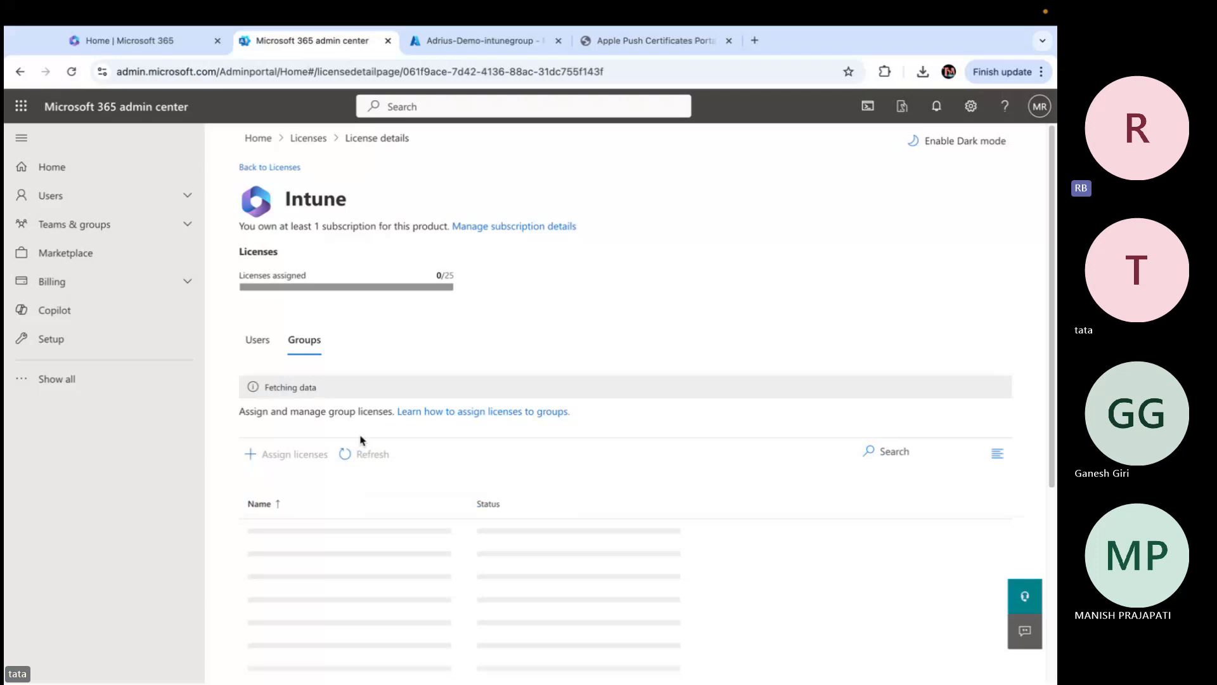
click(362, 437)
click(362, 437)
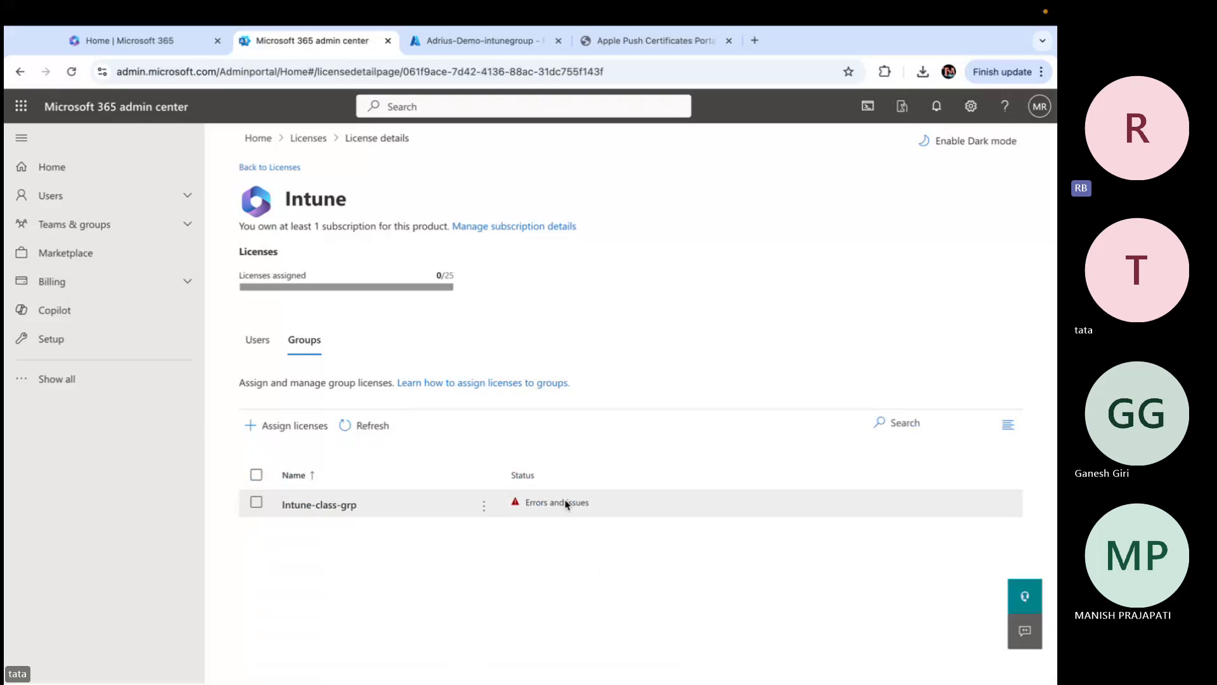
click(566, 504)
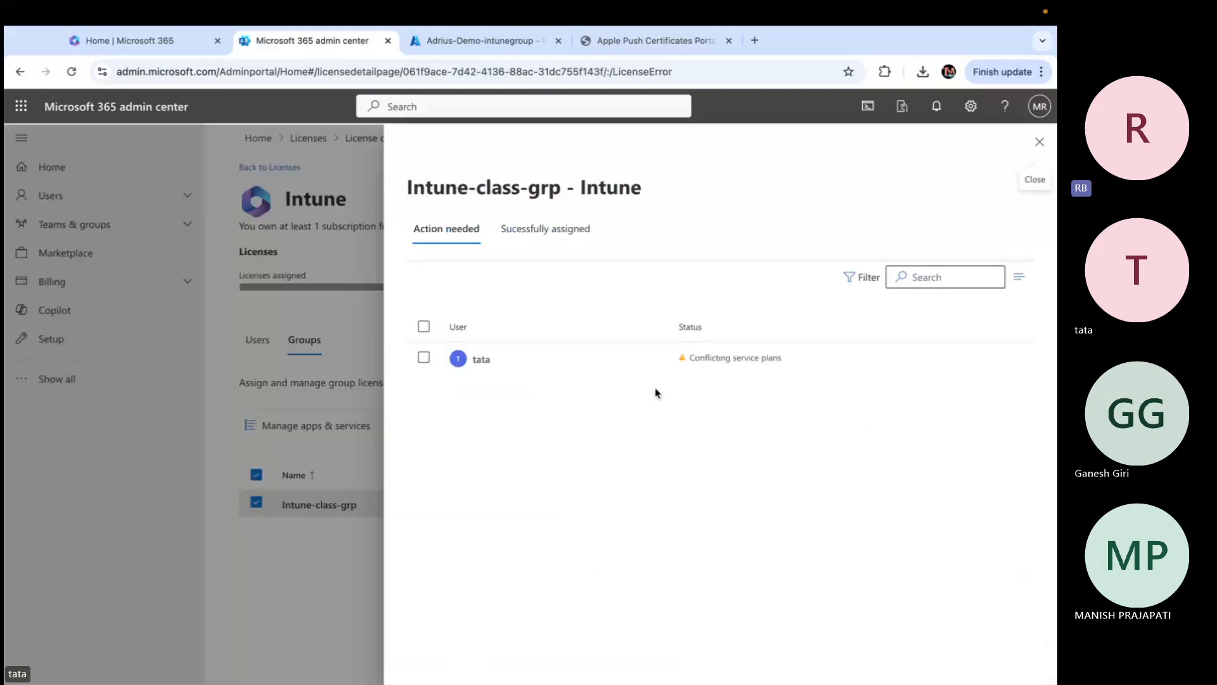
click(711, 361)
click(423, 357)
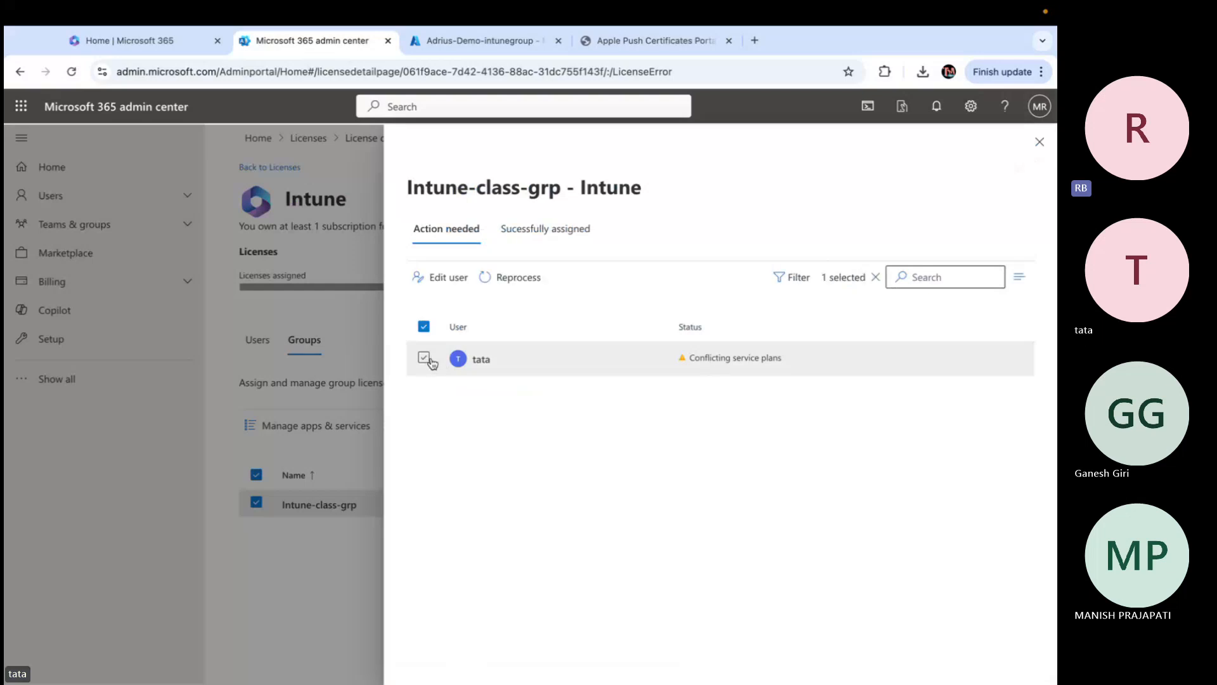
click(516, 278)
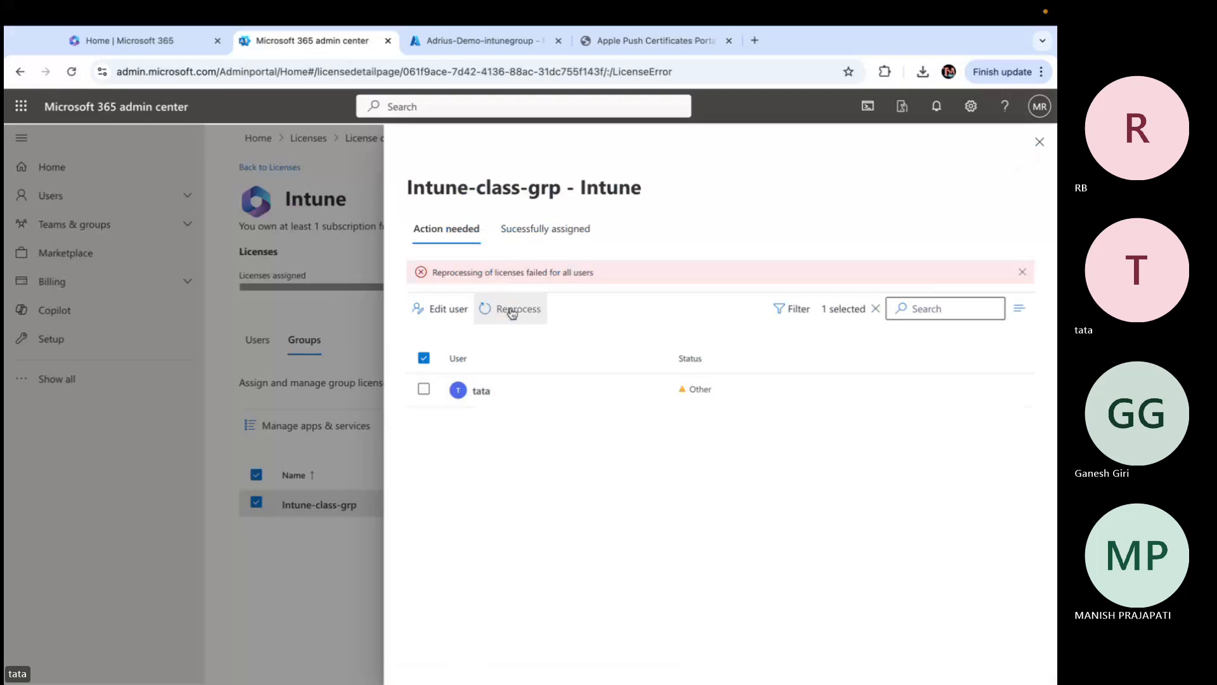
Step: Check the group in Intune admin center, then start Add a user from Active users
click(1040, 141)
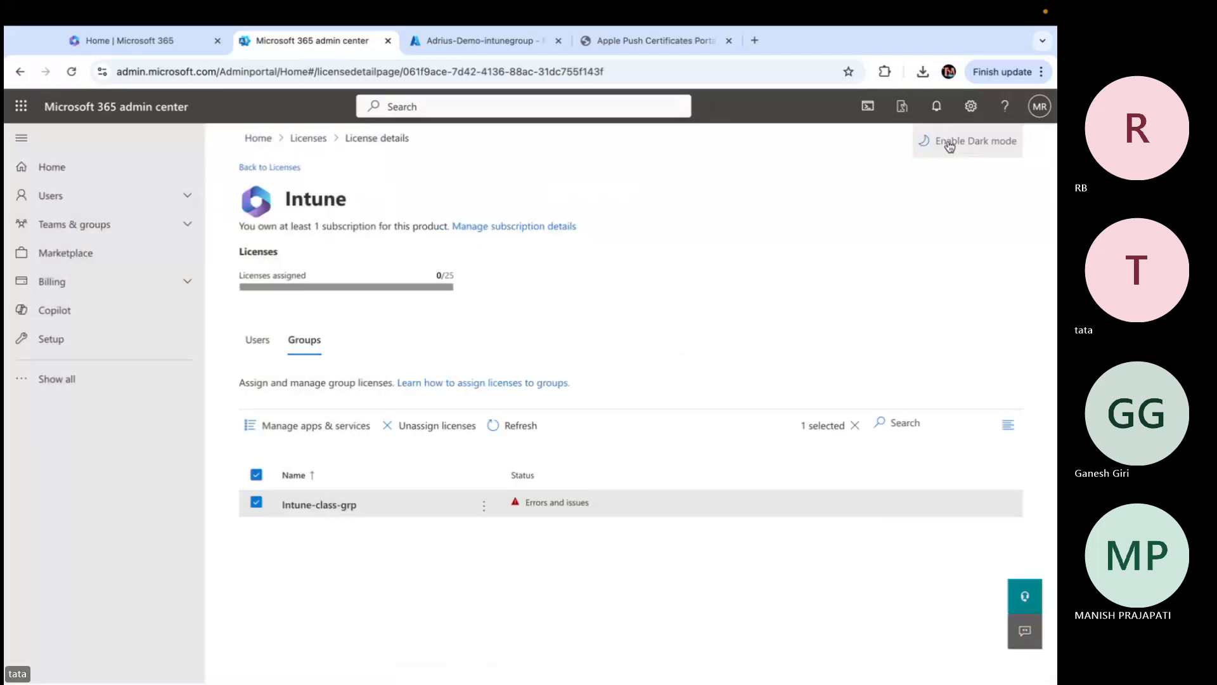
click(528, 429)
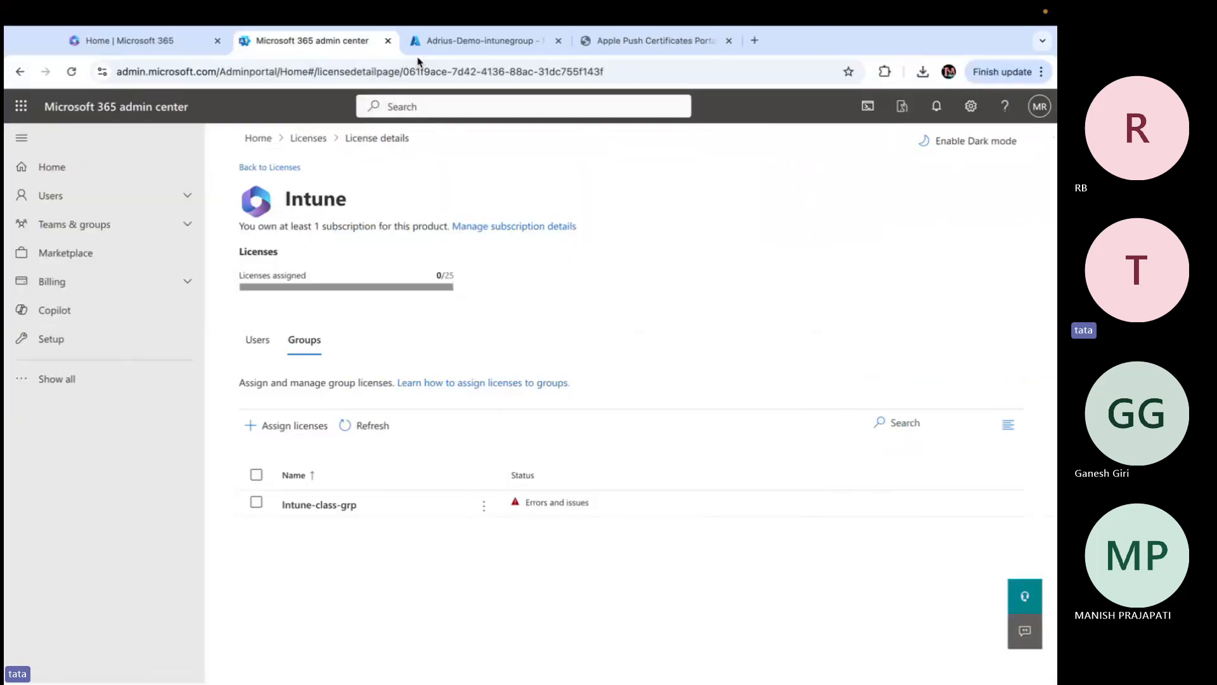
click(476, 42)
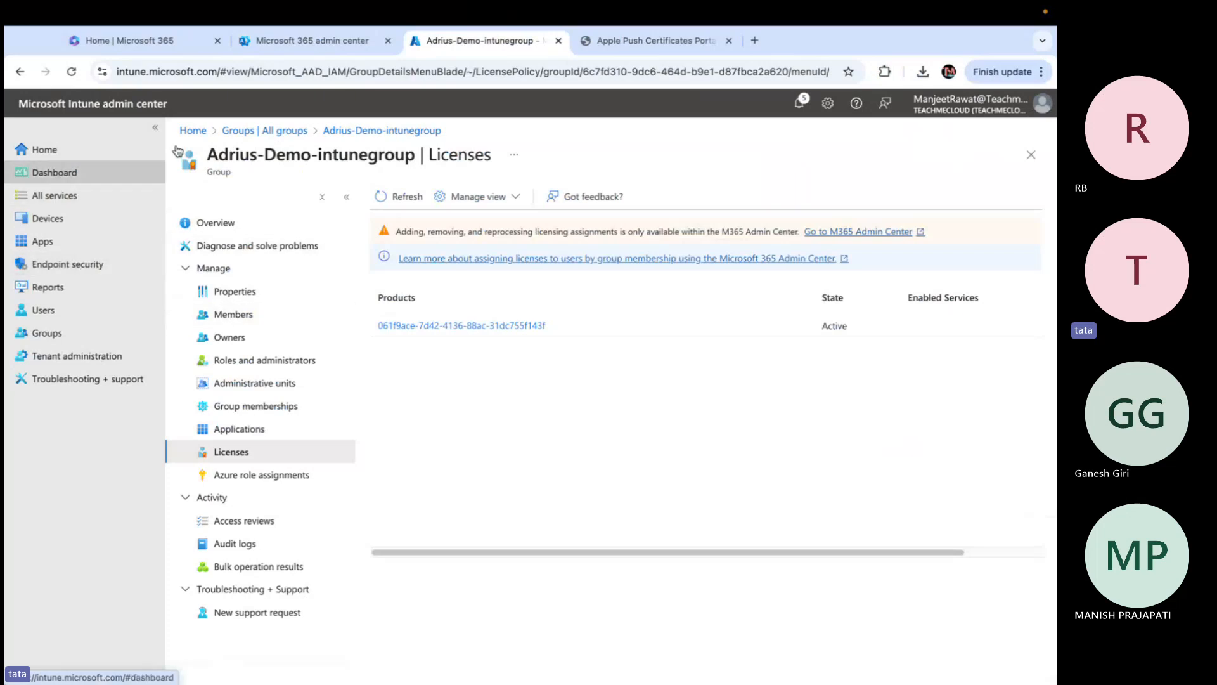
click(310, 40)
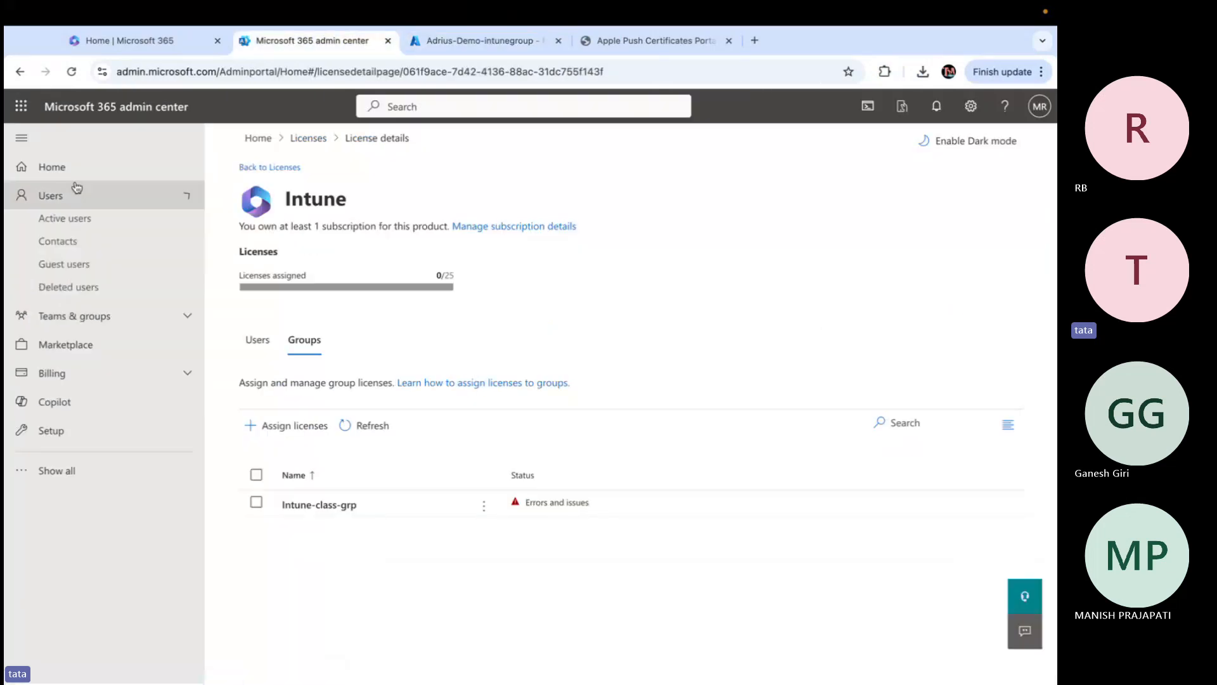
click(67, 221)
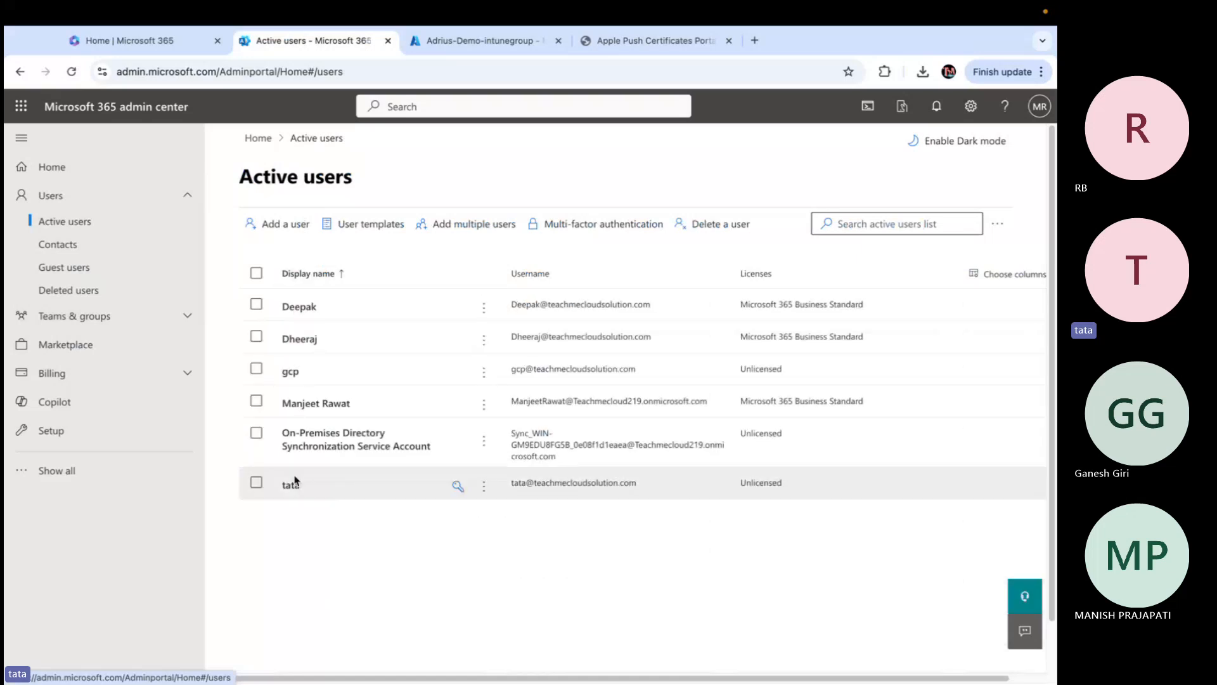
click(284, 225)
click(566, 322)
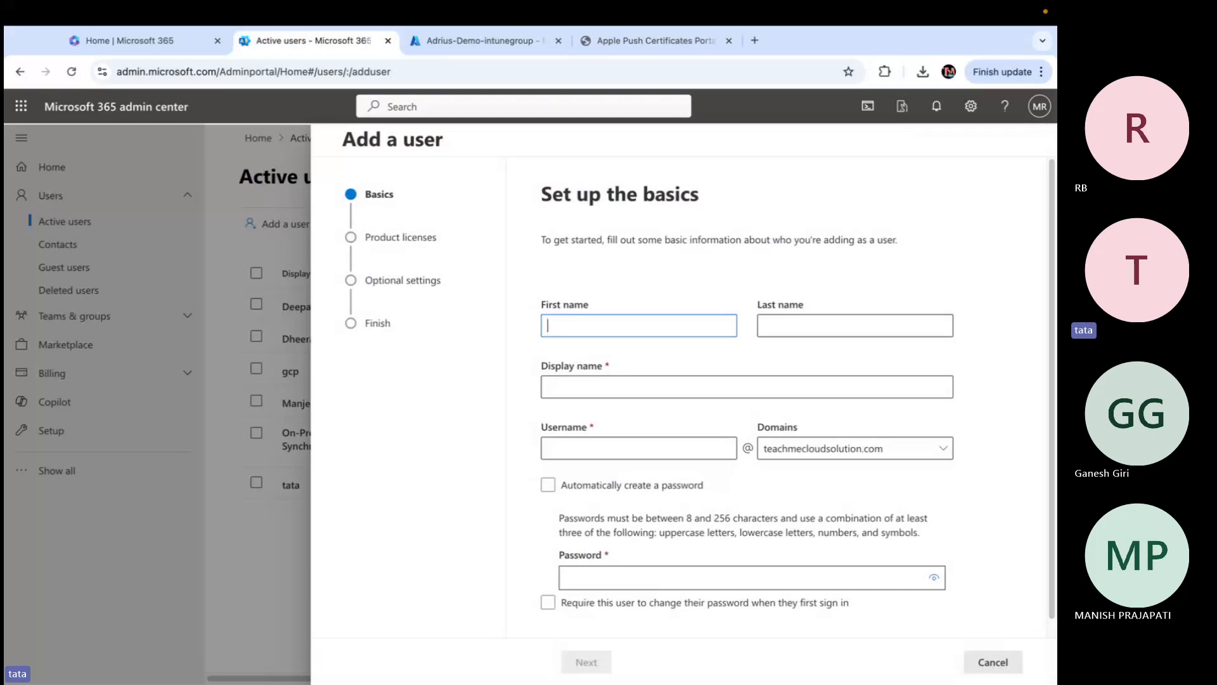
Step: Enter Telnet as the new user's first name, display name and username, and set a custom password
text(Telnet)
click(604, 388)
click(603, 444)
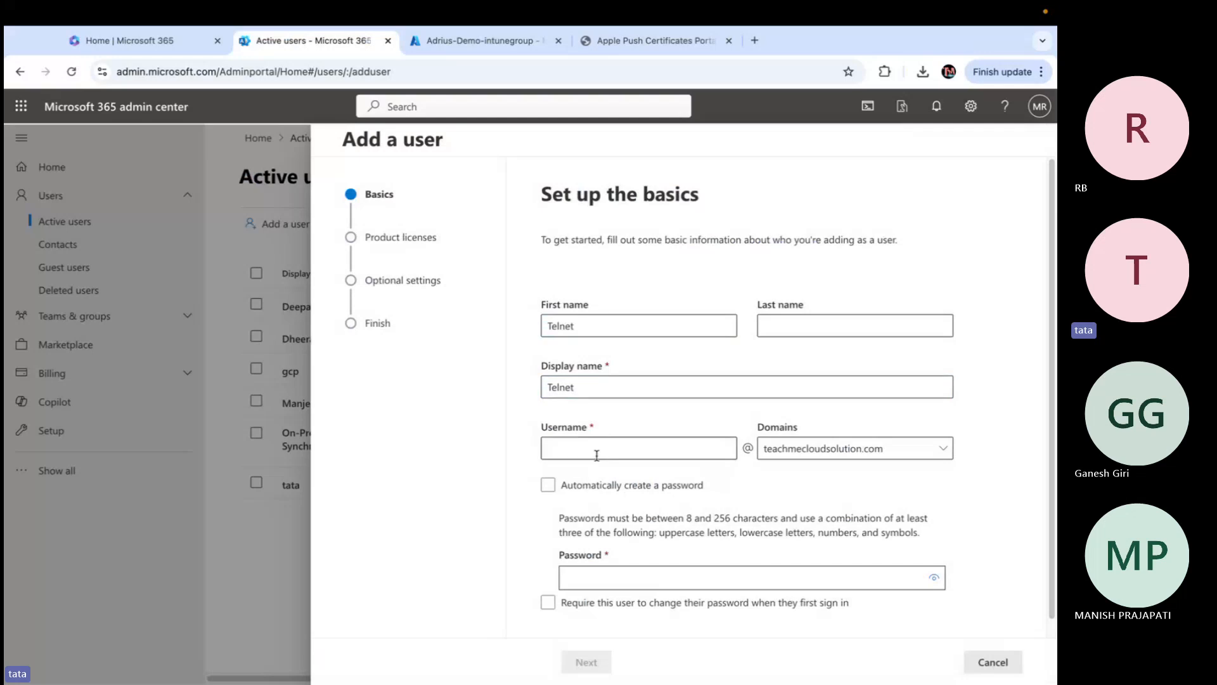
text(Telnet)
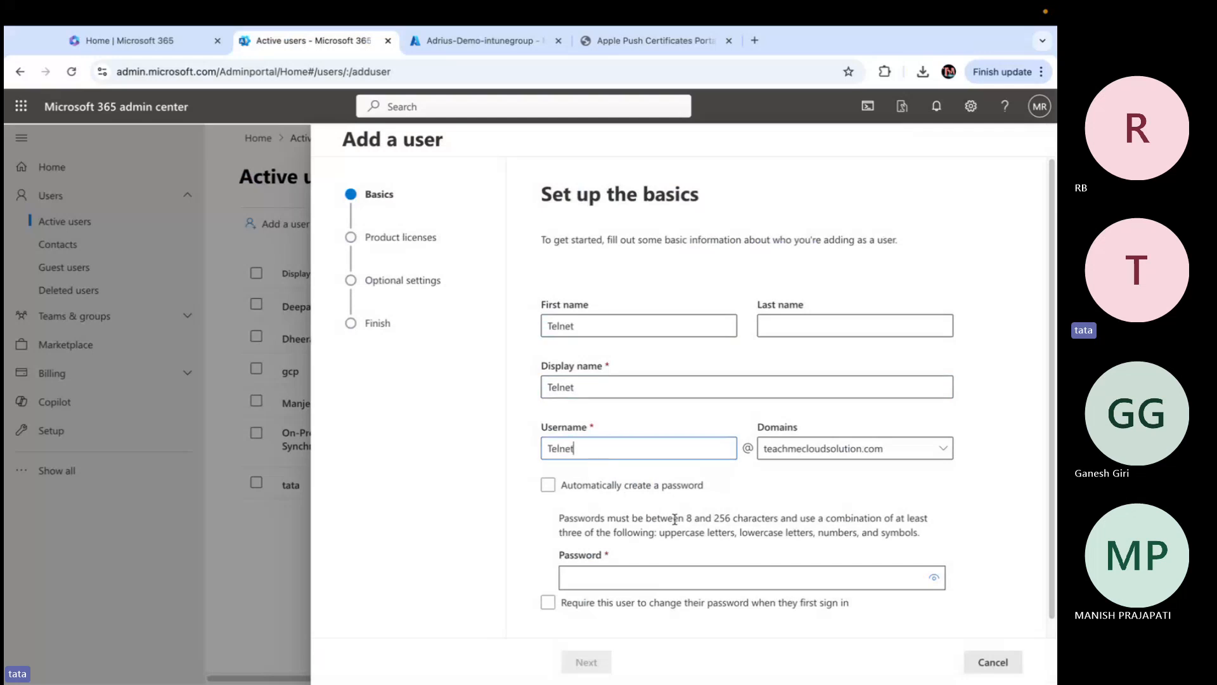
click(597, 591)
text(••••••)
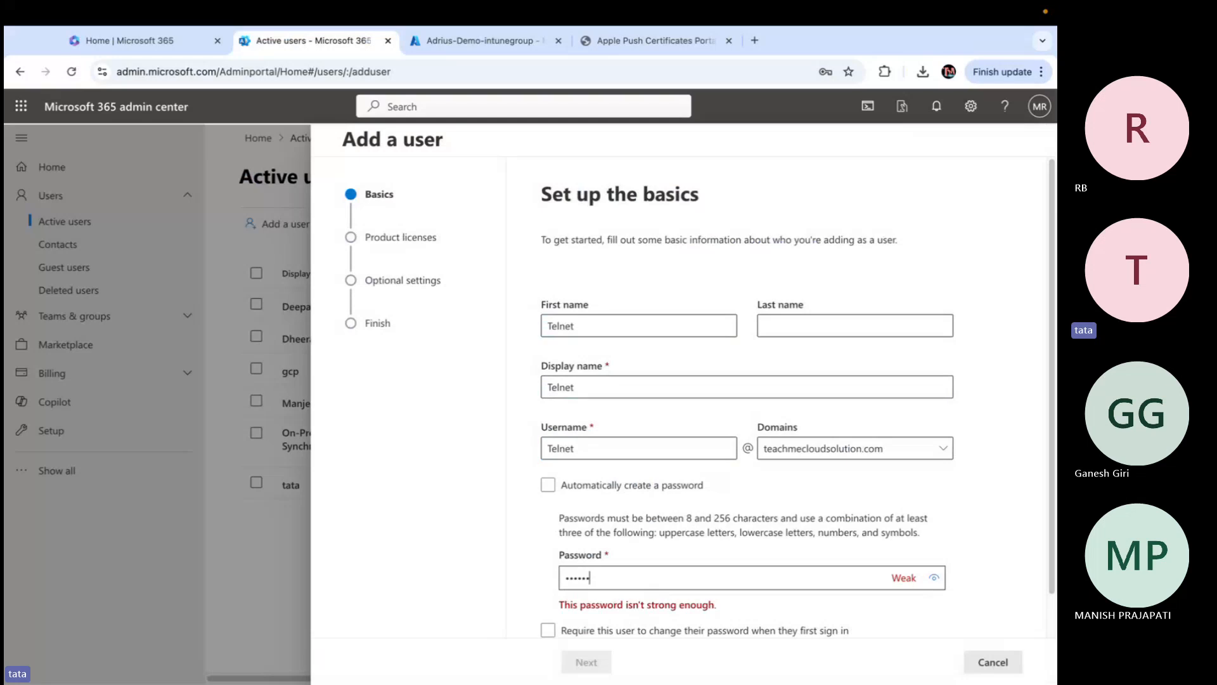
text(•••)
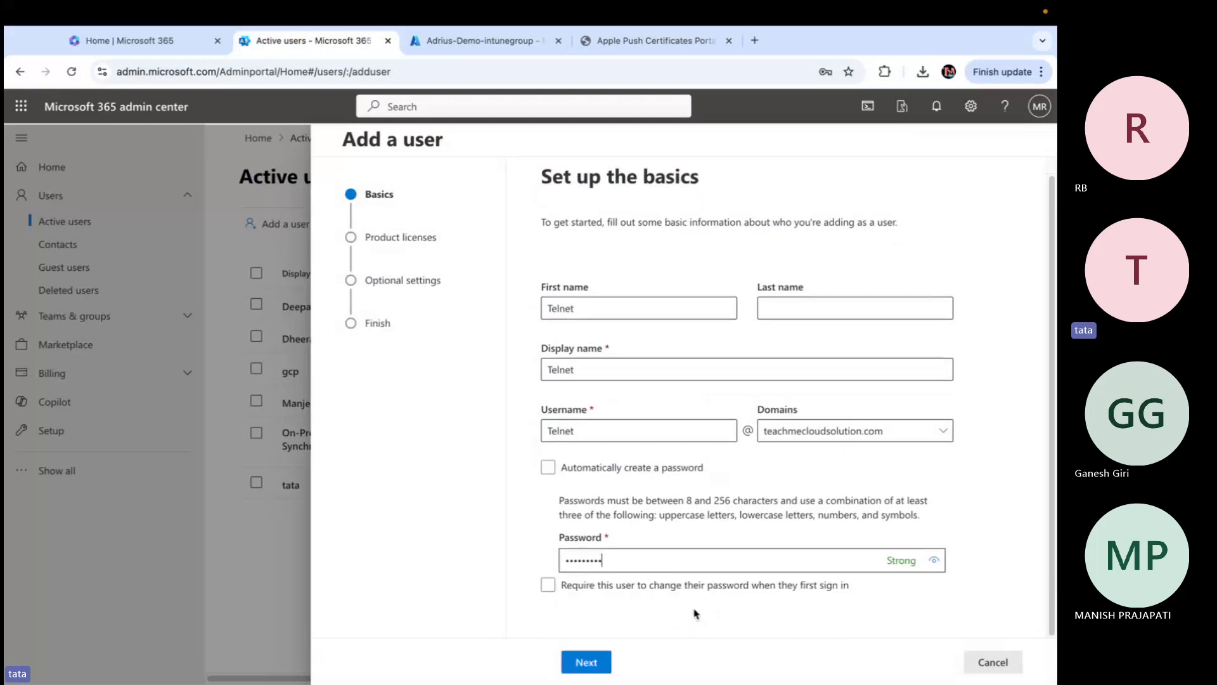
Step: Create the user without a product license, finish adding them, and close the wizard
click(586, 659)
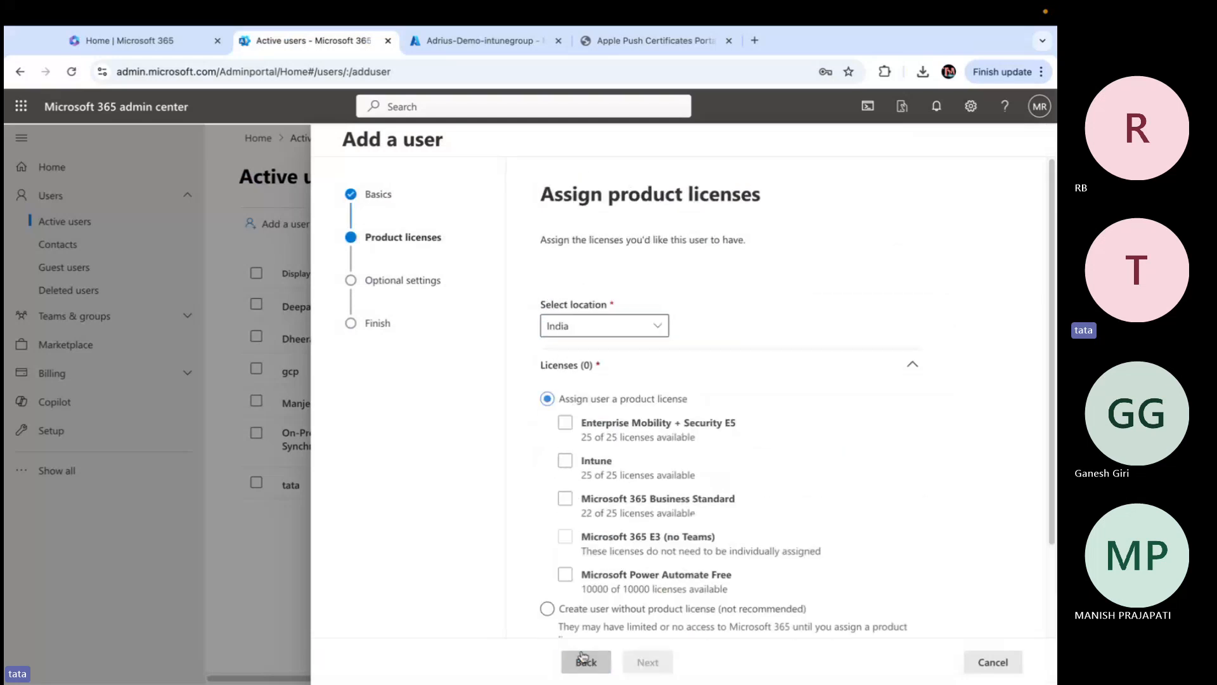
click(608, 463)
scroll(609, 461, down, 1)
scroll(609, 461, down, 1)
click(548, 499)
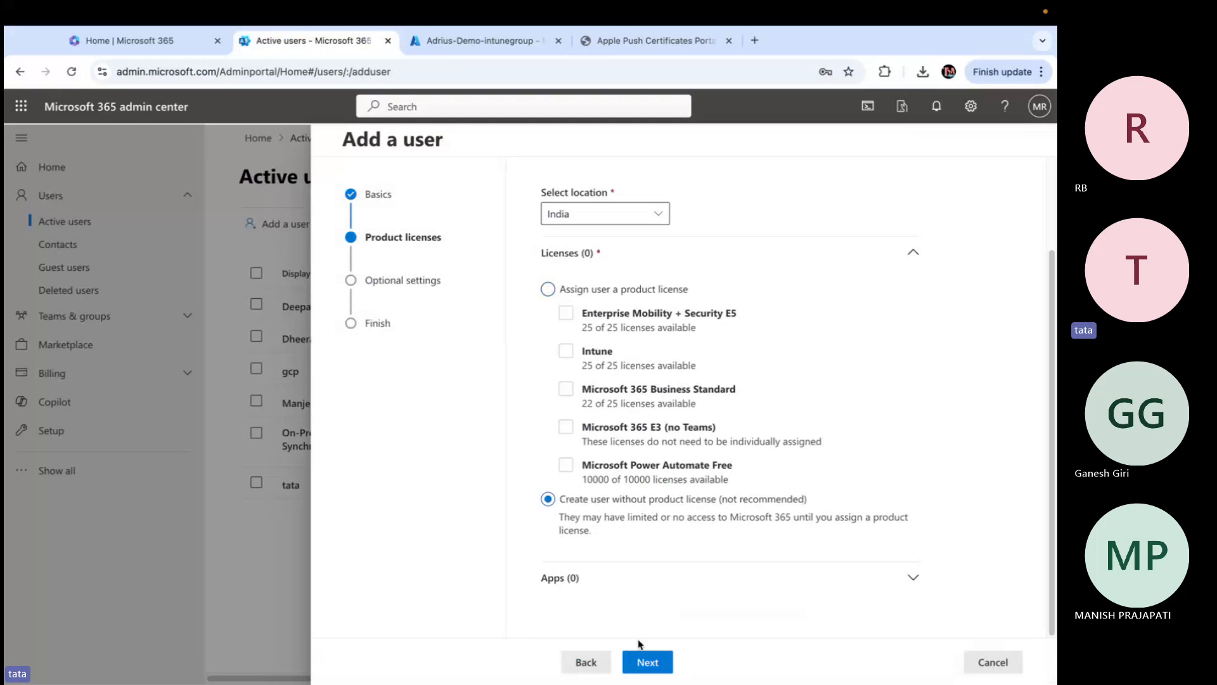
click(642, 660)
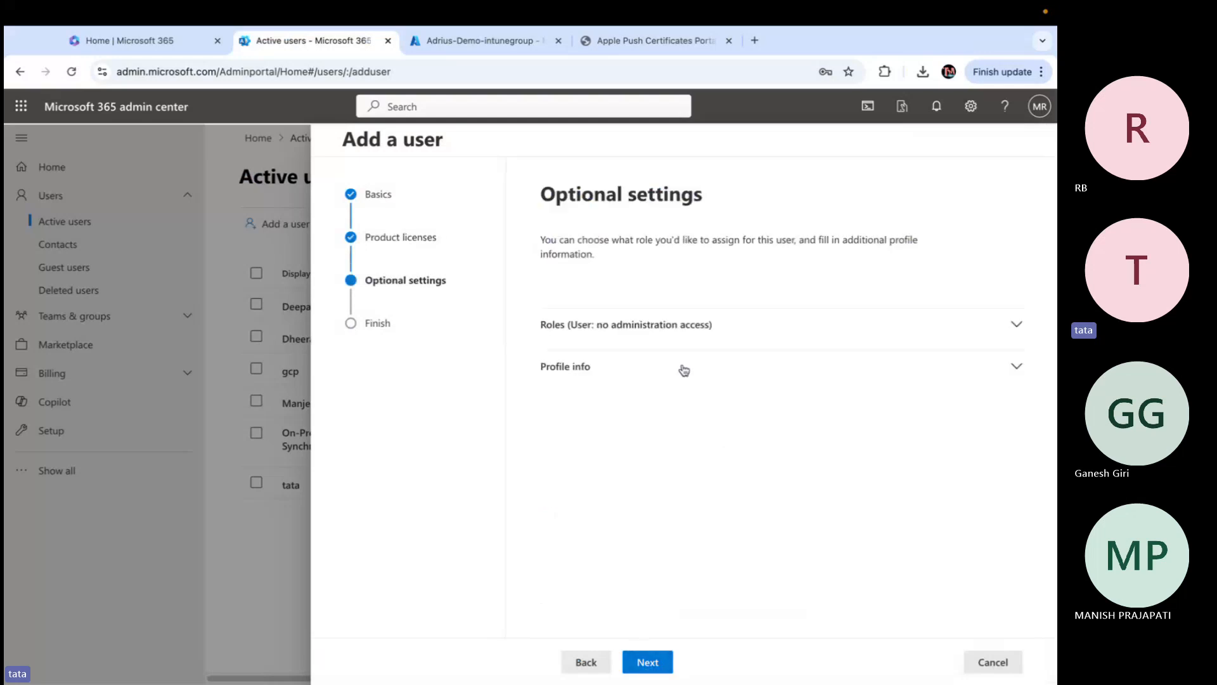
click(647, 658)
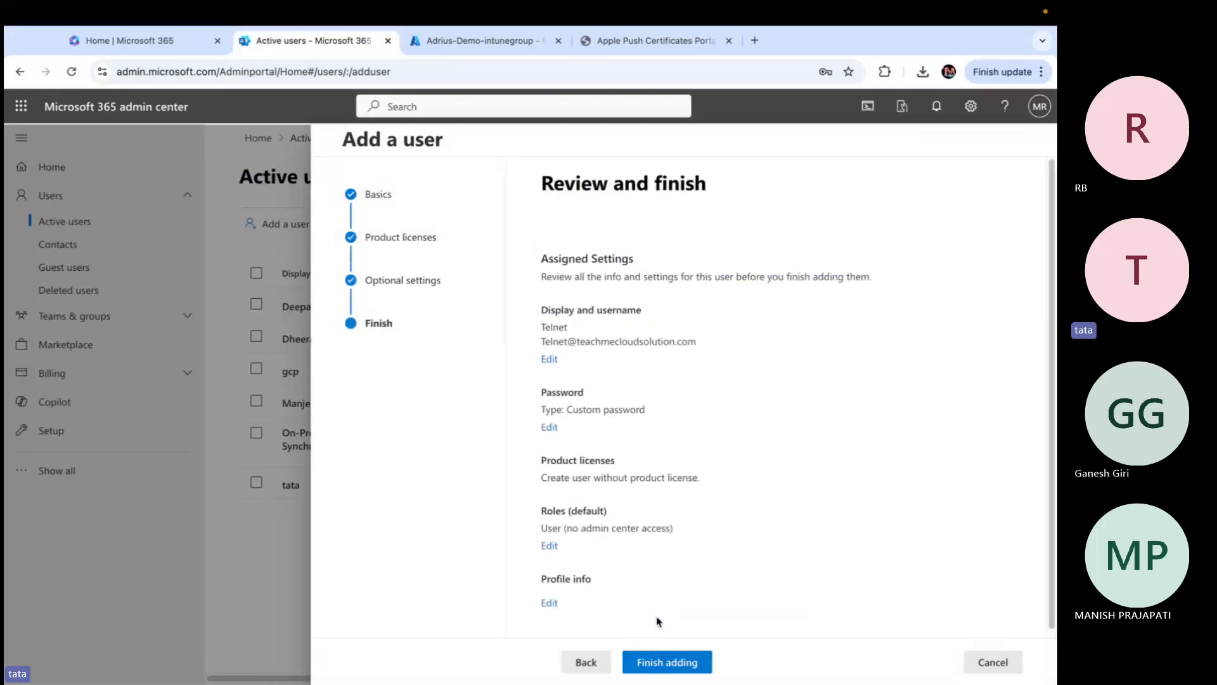
click(666, 662)
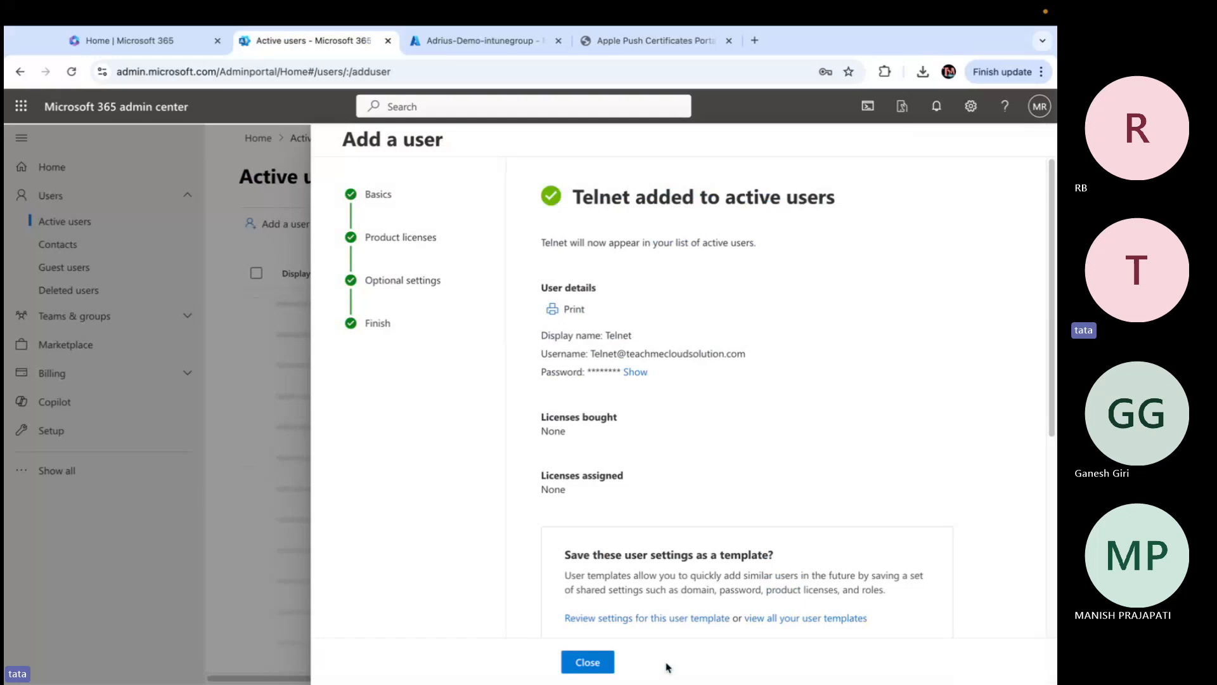
click(587, 663)
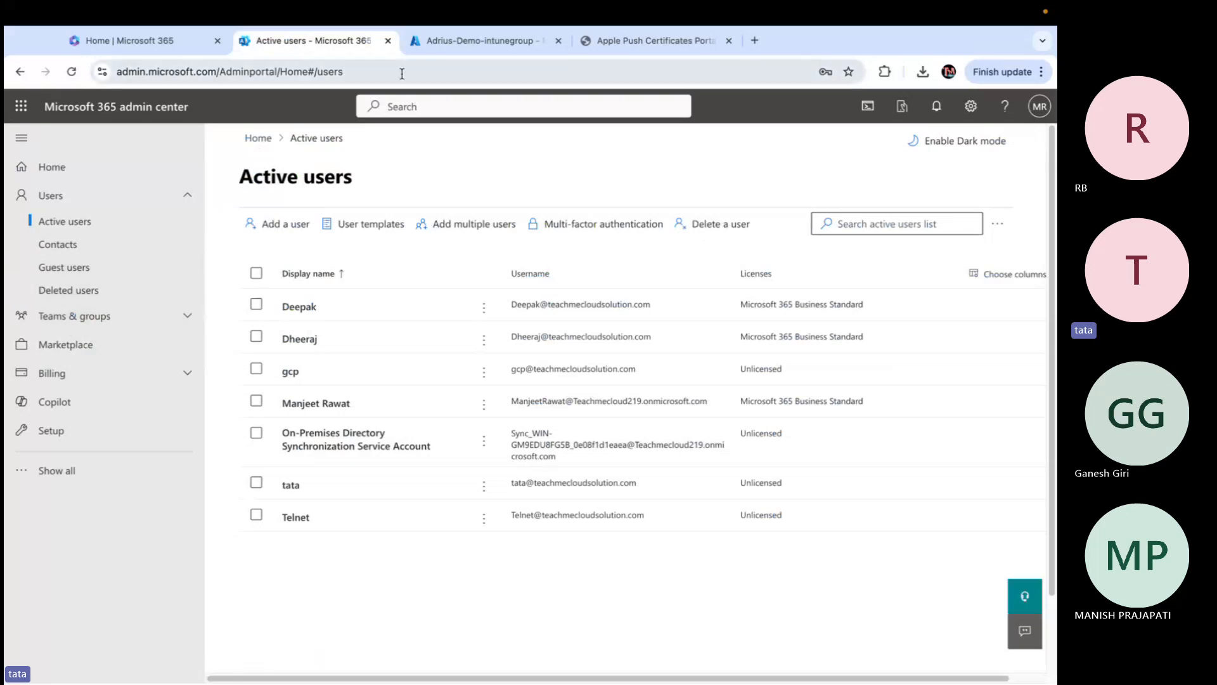
key(ctrl+Tab)
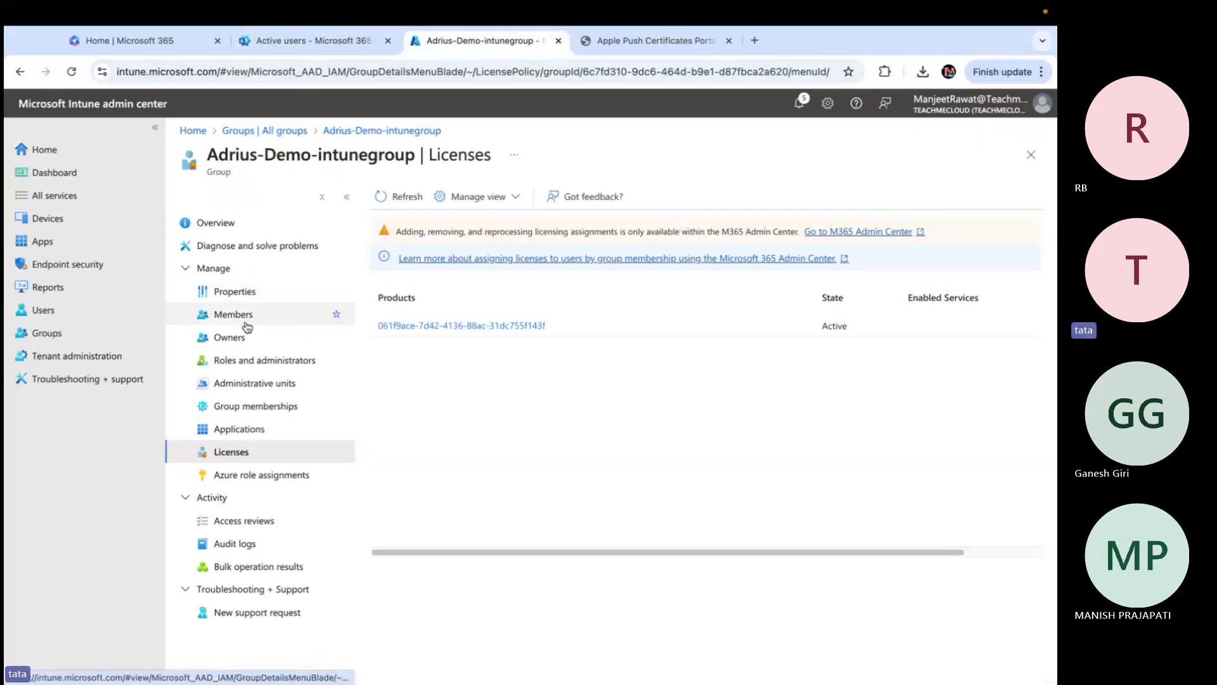
Step: Remove the only member from Intune-class-grp
click(266, 131)
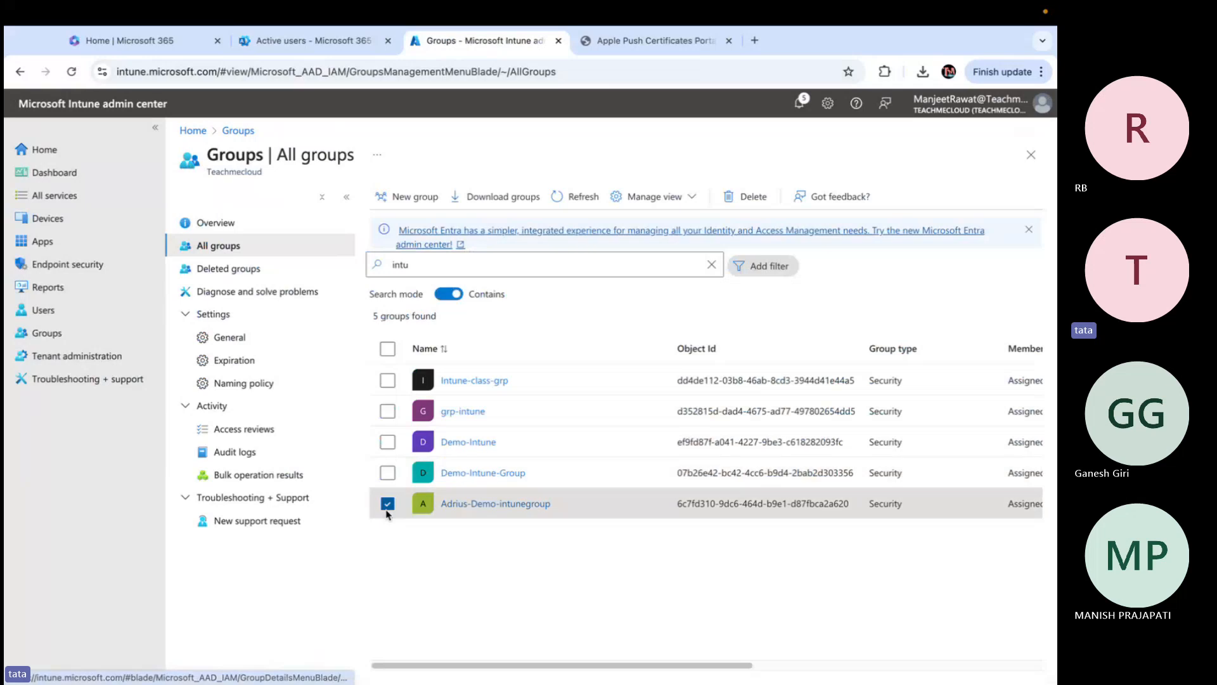
click(515, 382)
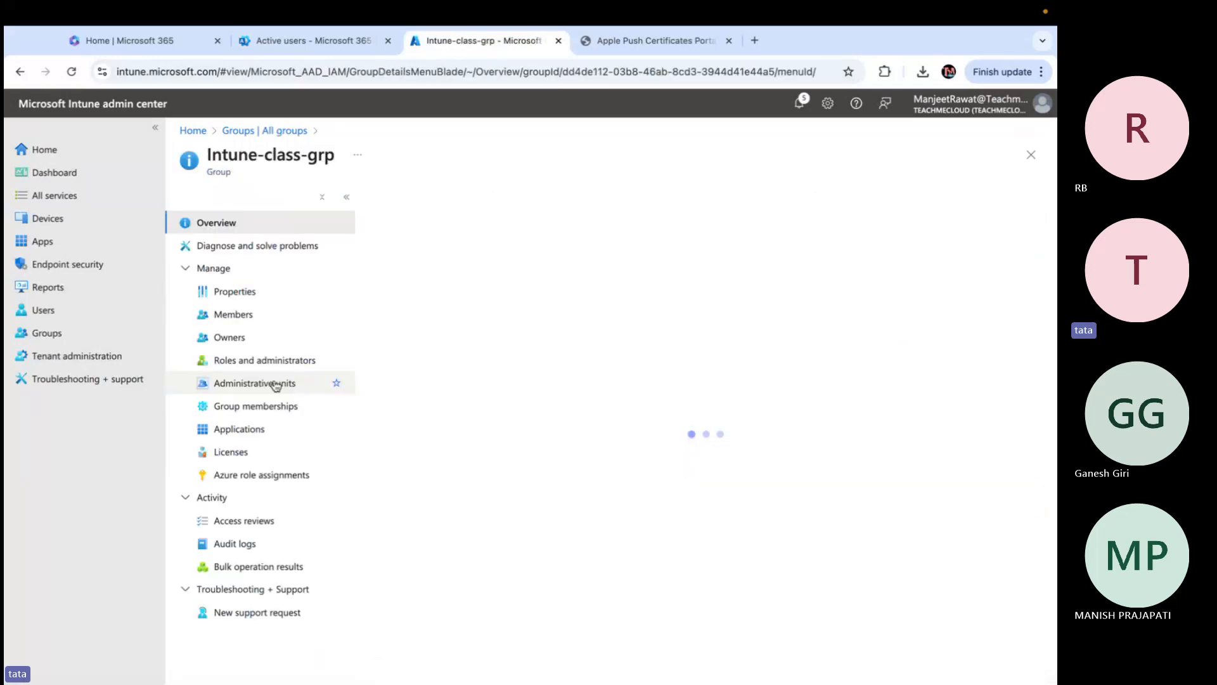
click(233, 315)
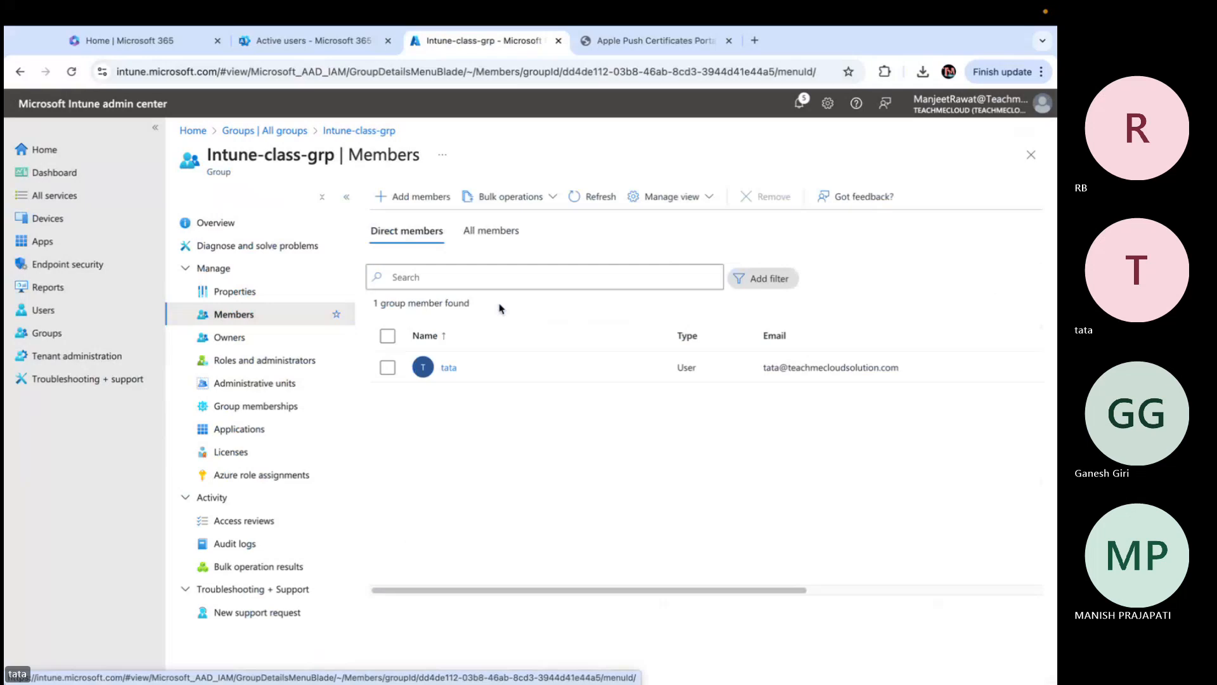
click(387, 367)
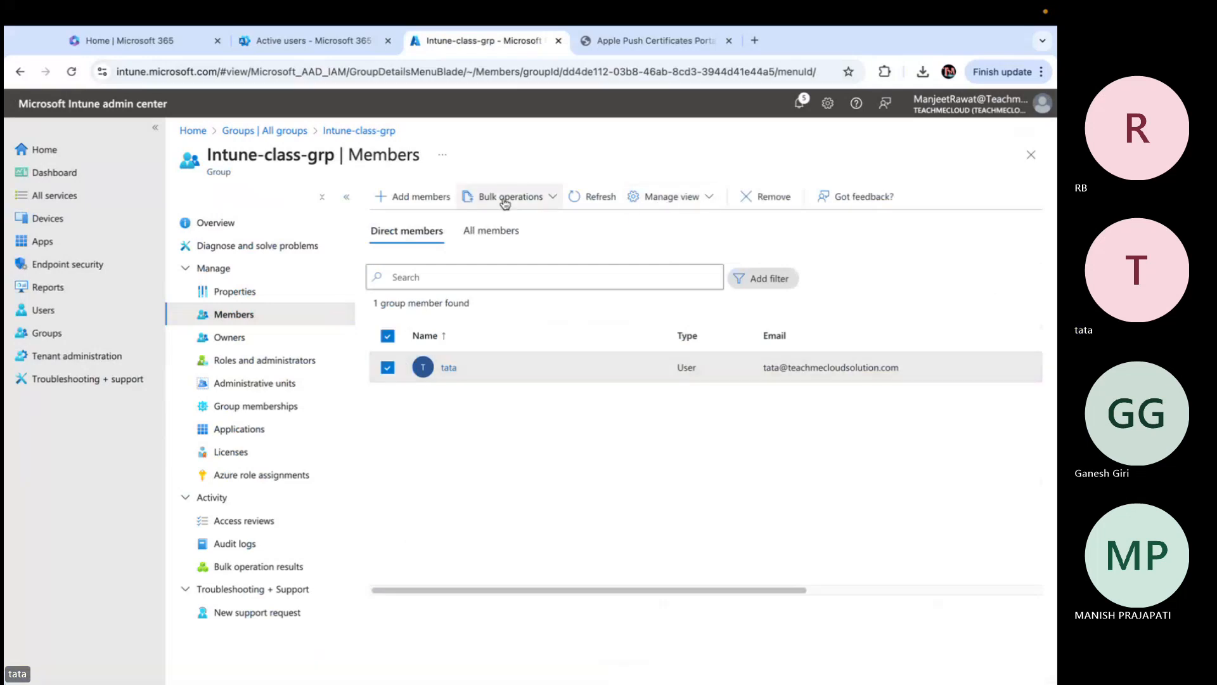
click(769, 201)
click(697, 452)
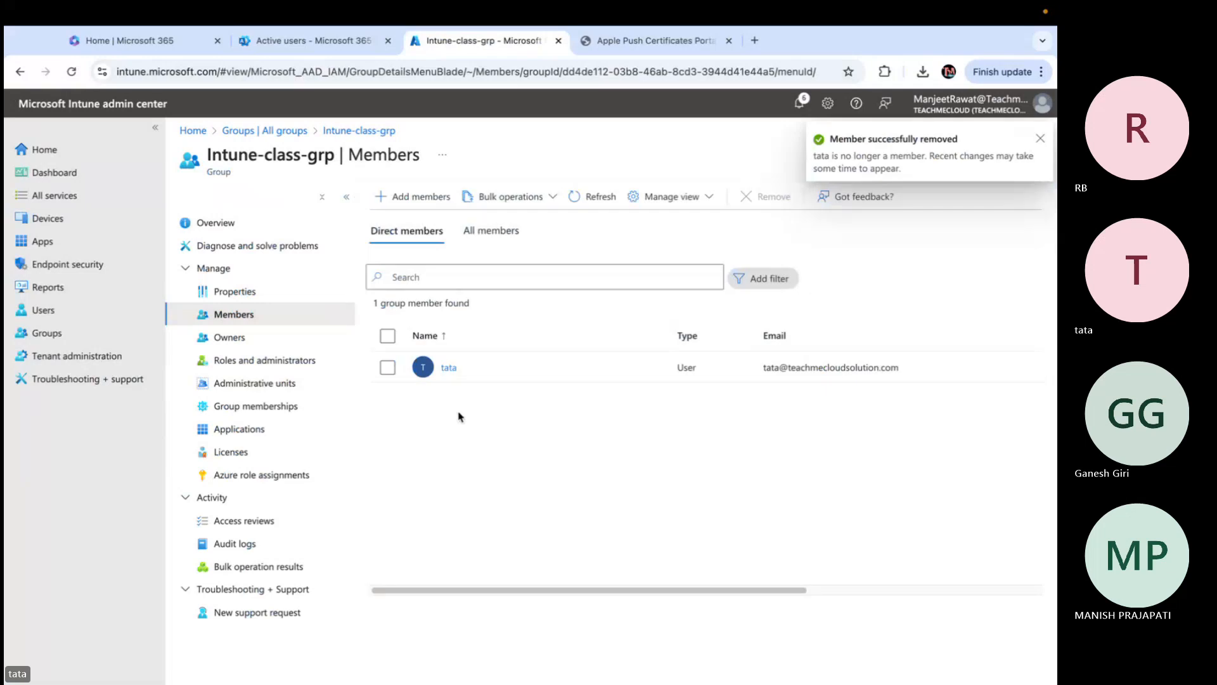
Step: Add the Telnet user (search 'telne') as a member of the Demo-Intune group
click(289, 131)
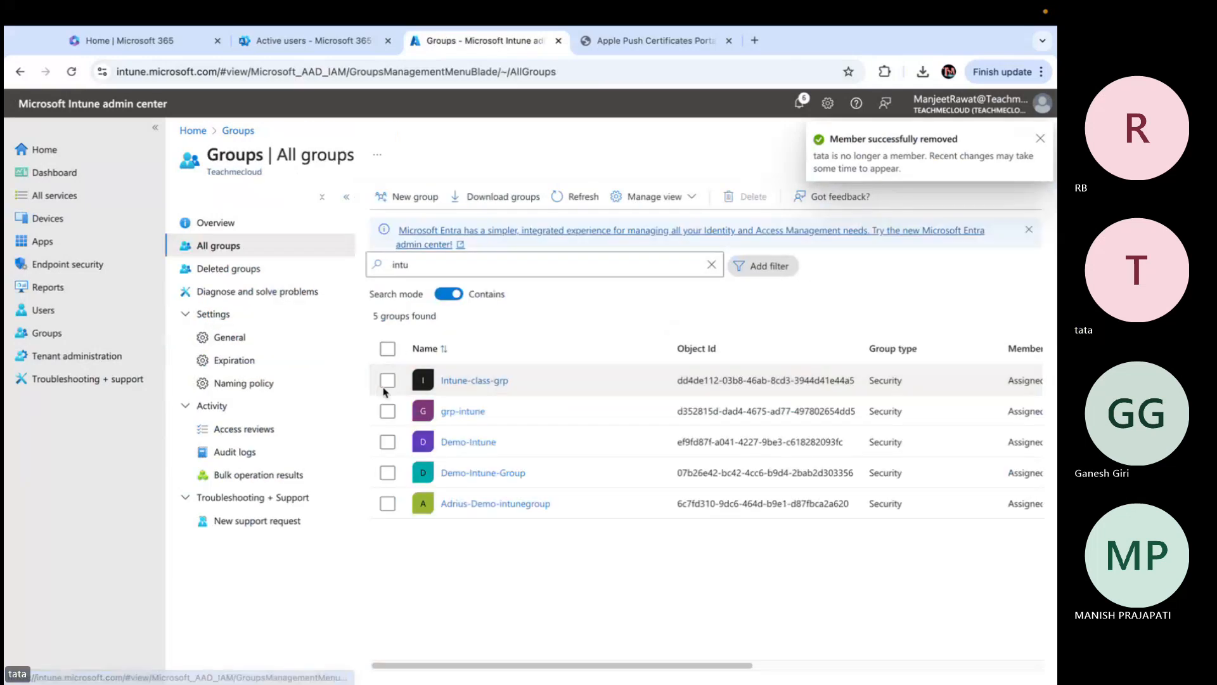
click(466, 442)
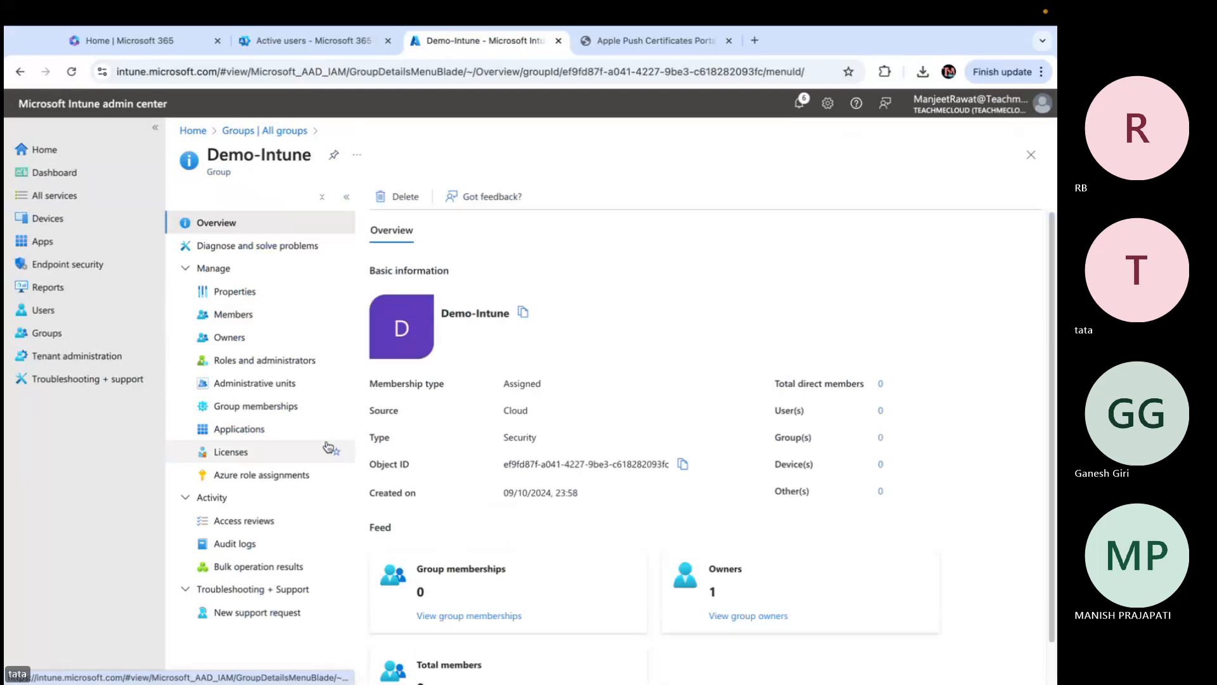
click(236, 333)
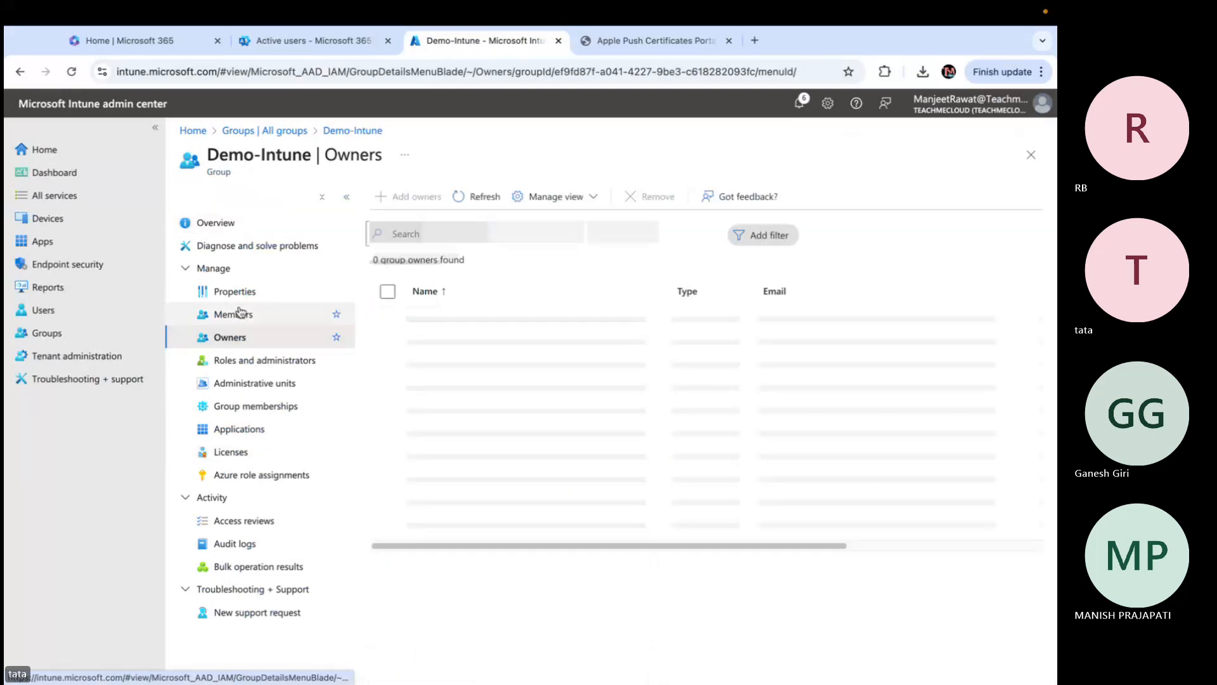
click(240, 312)
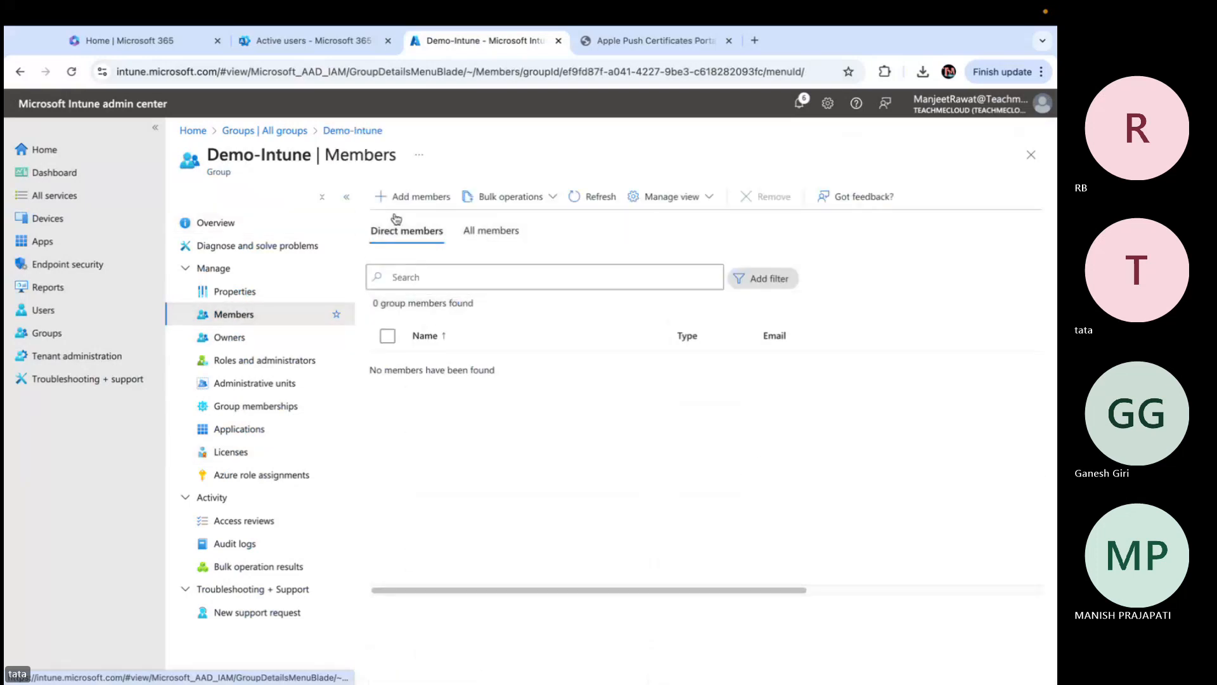
click(408, 193)
click(355, 247)
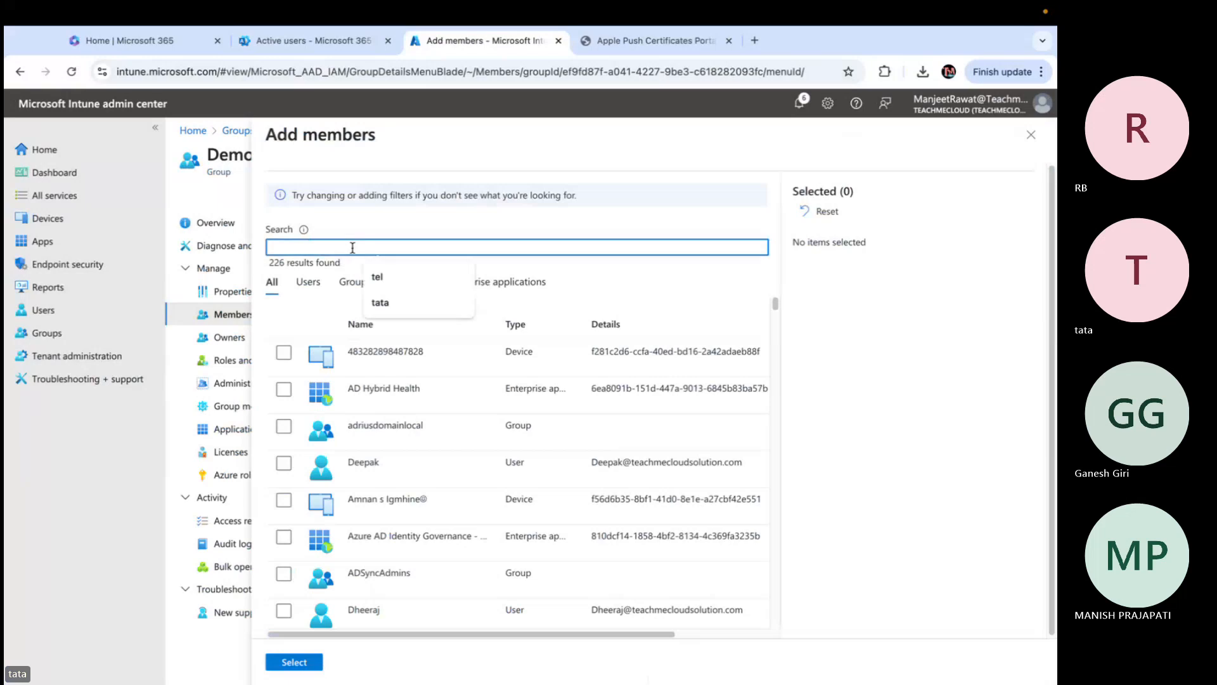
text(telne)
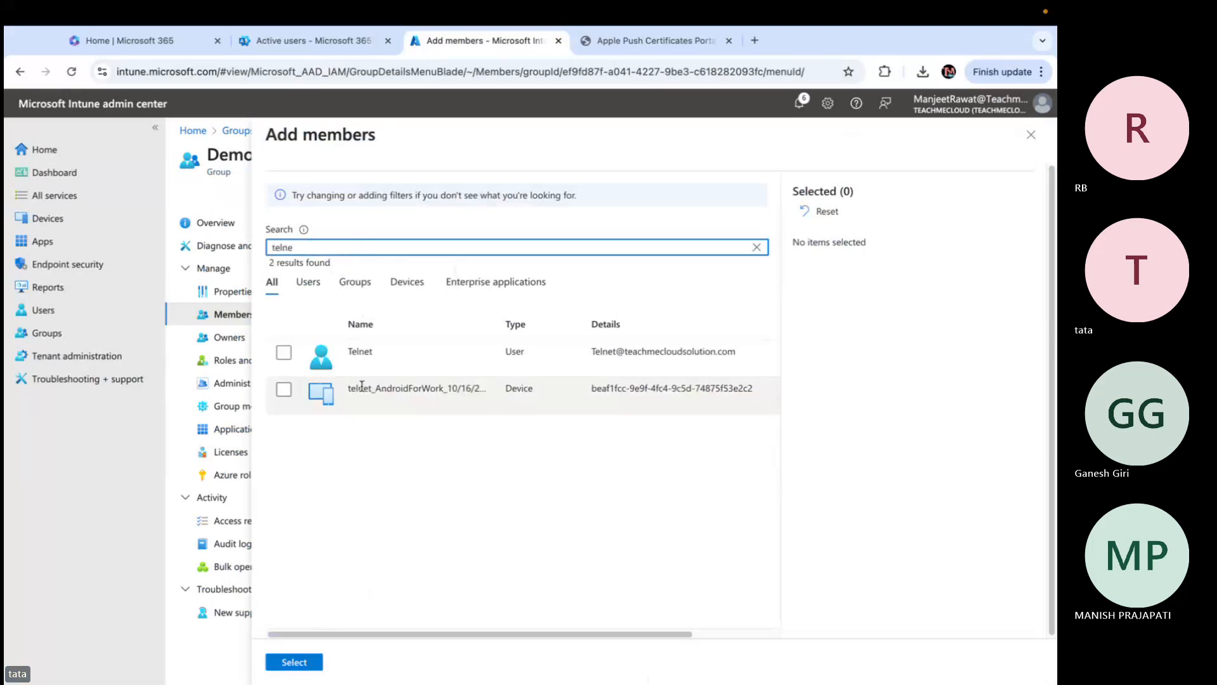
click(284, 352)
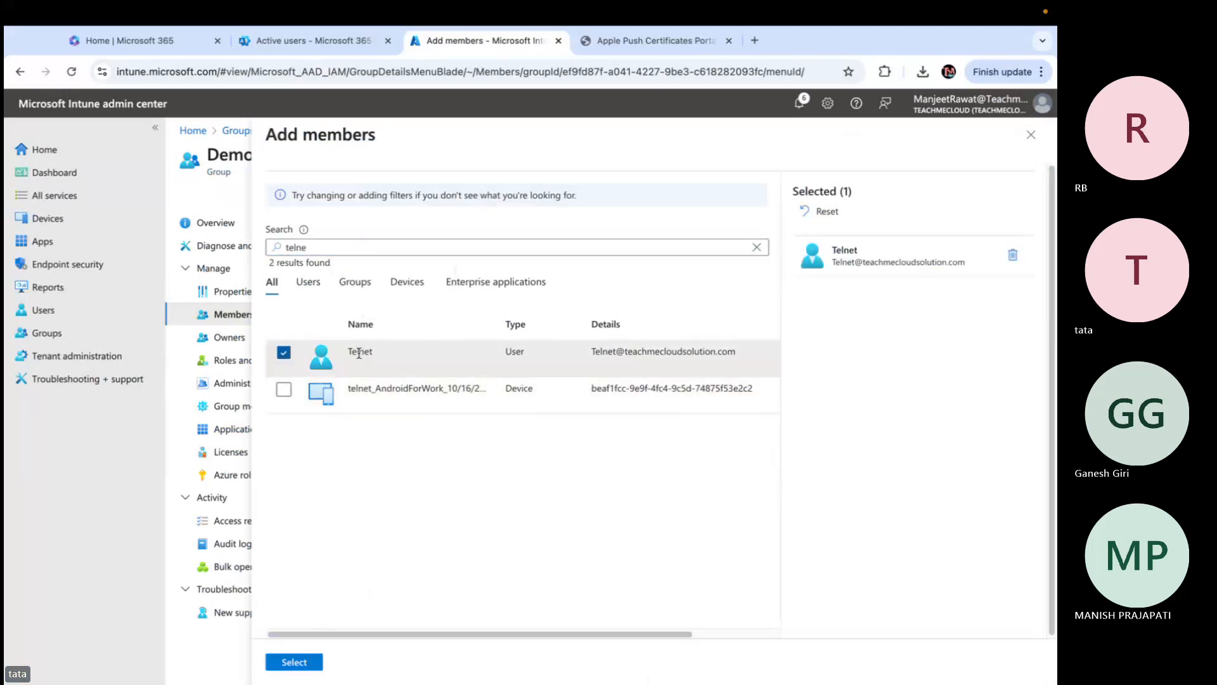
click(292, 663)
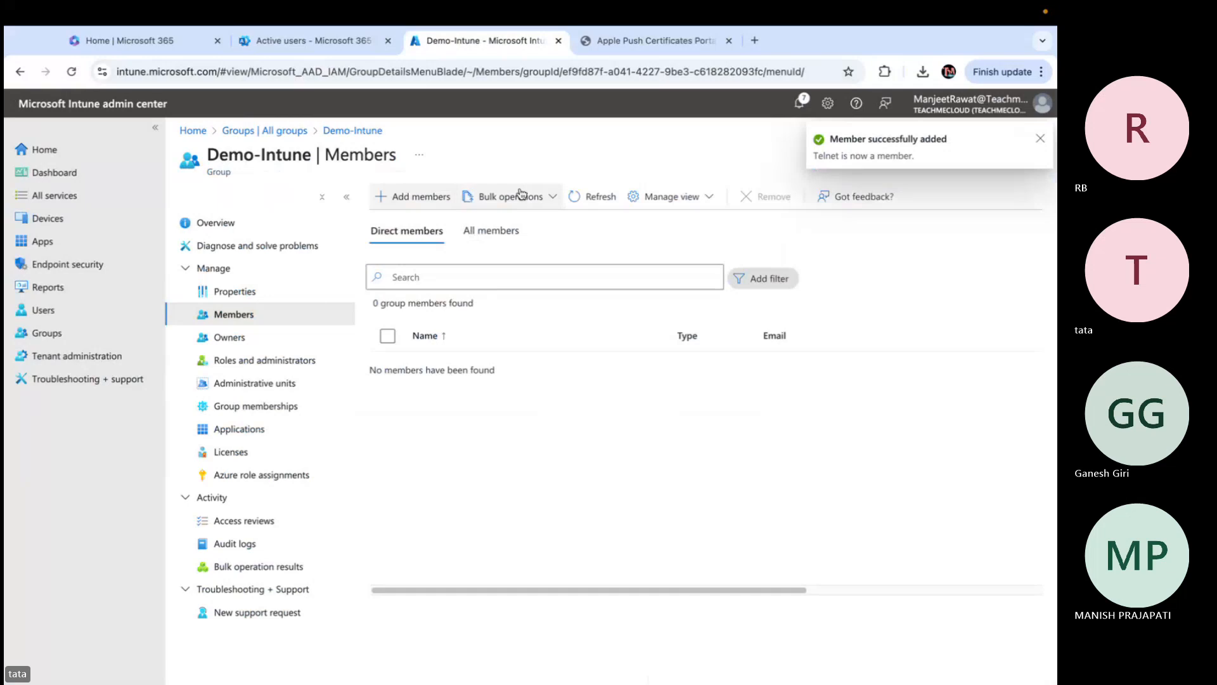
click(599, 197)
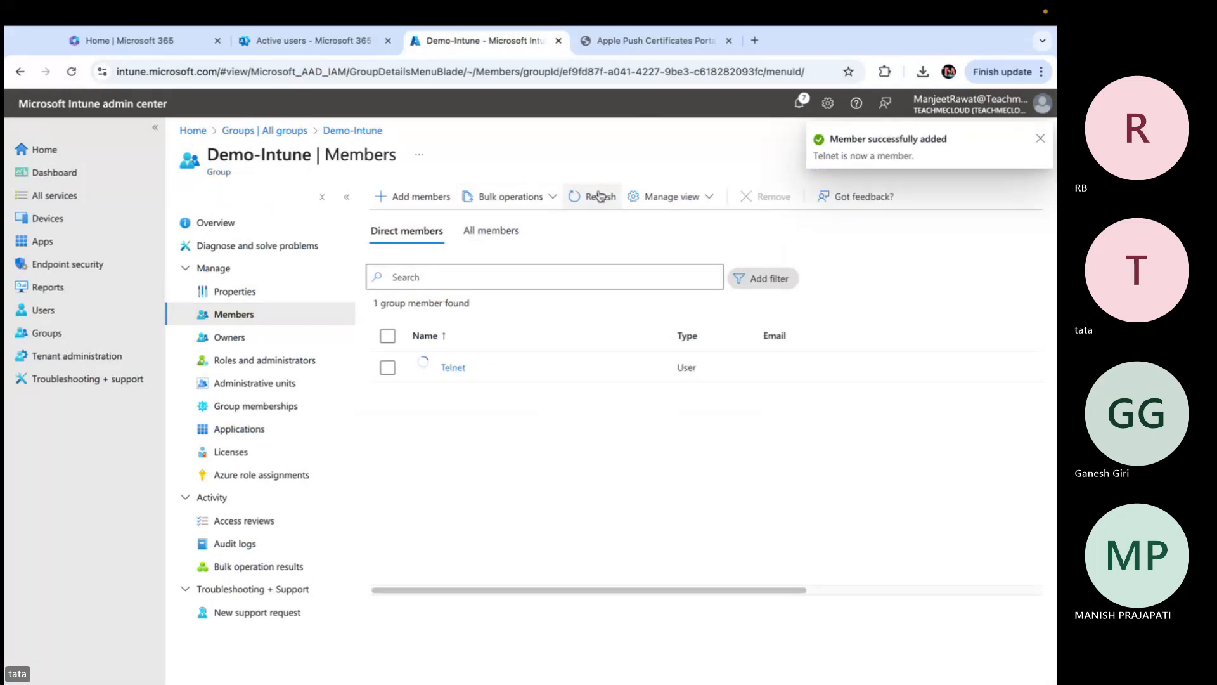
click(599, 196)
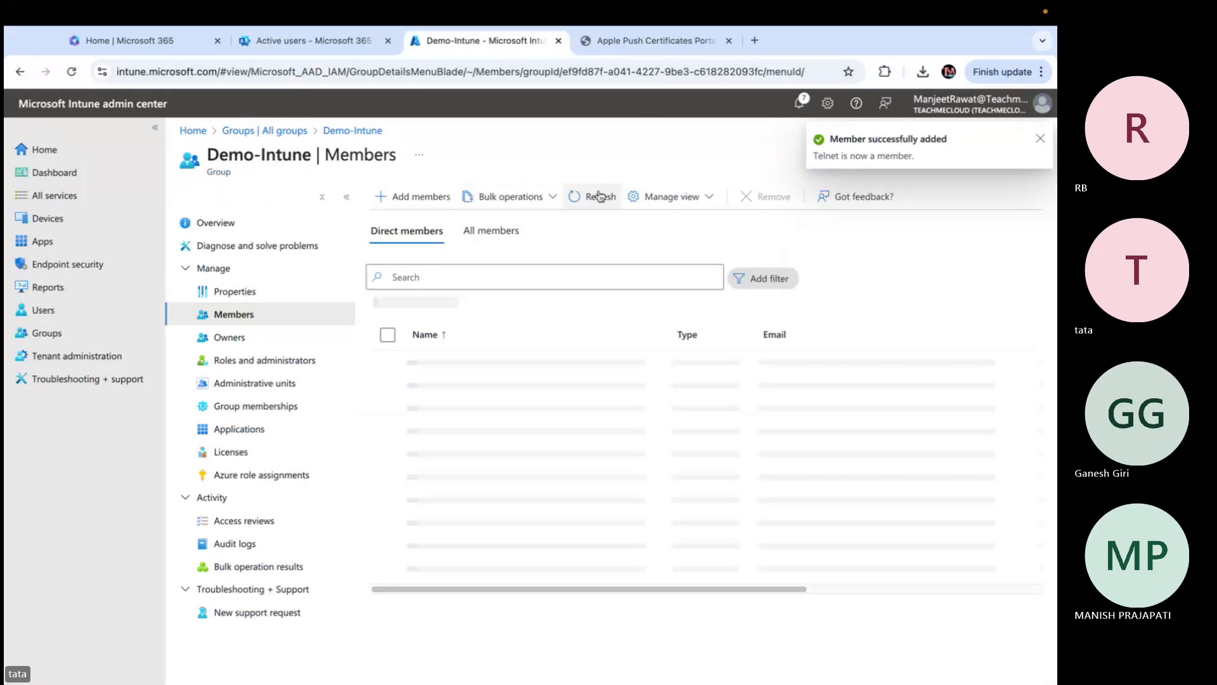
Step: Assign Intune and Microsoft 365 Business Standard licenses to the existing unlicensed user and save
click(611, 35)
click(304, 40)
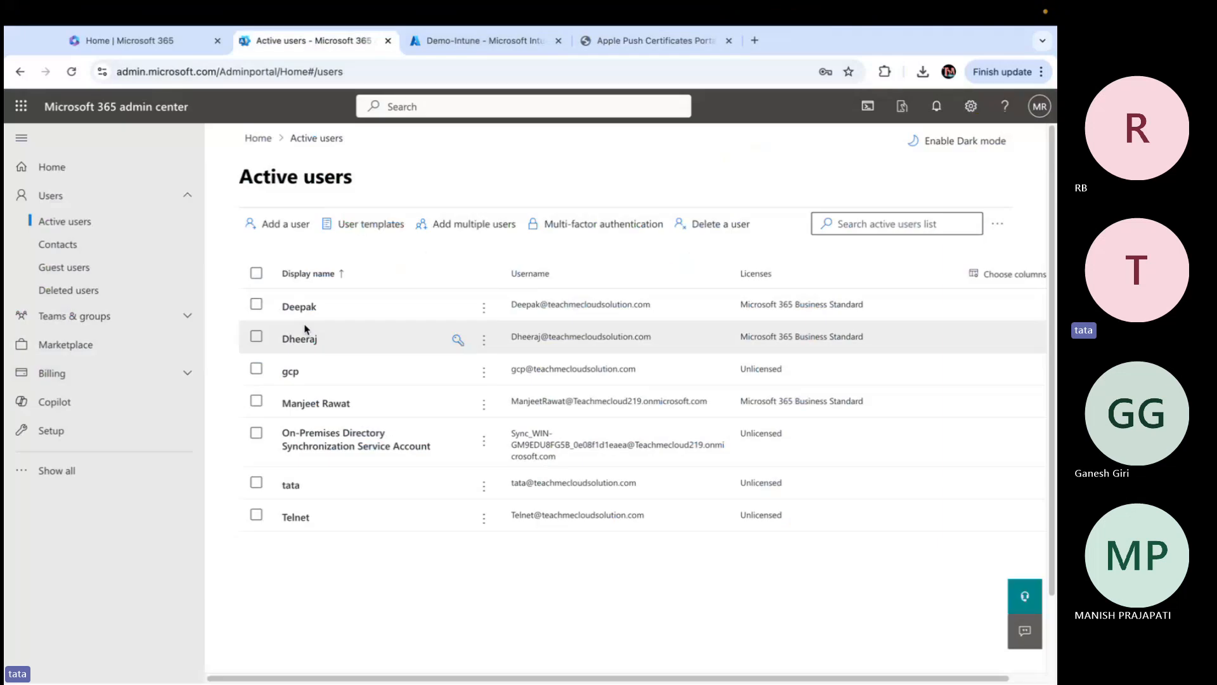
click(293, 485)
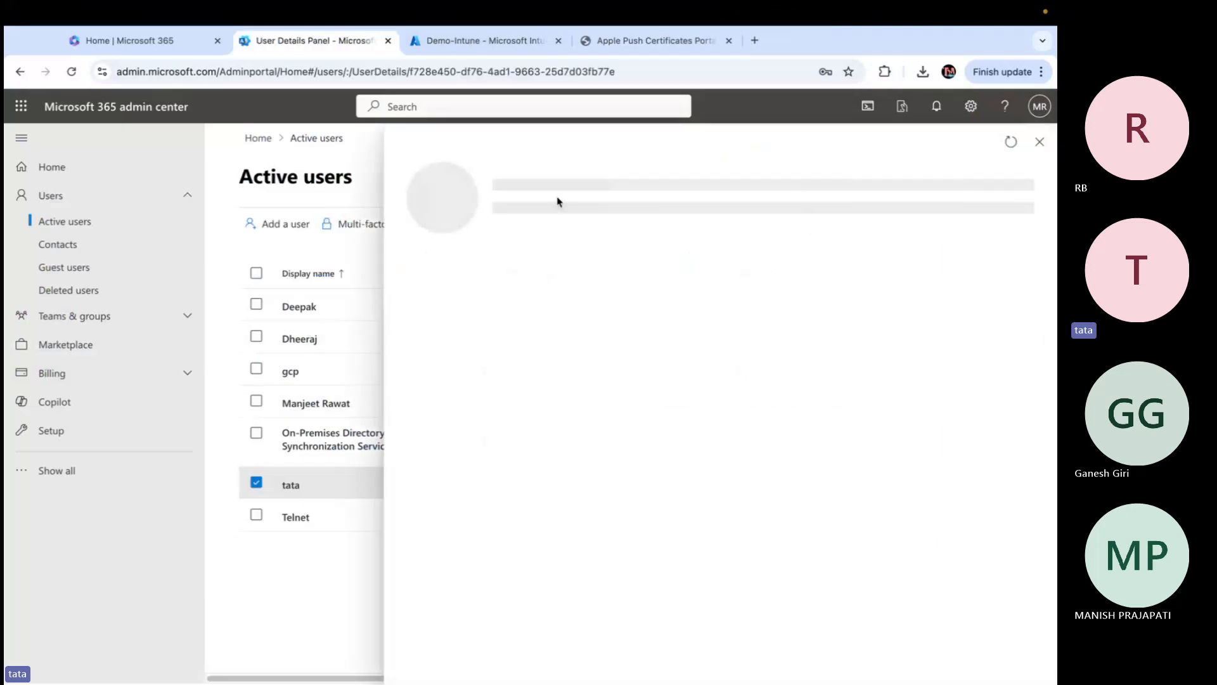
click(563, 274)
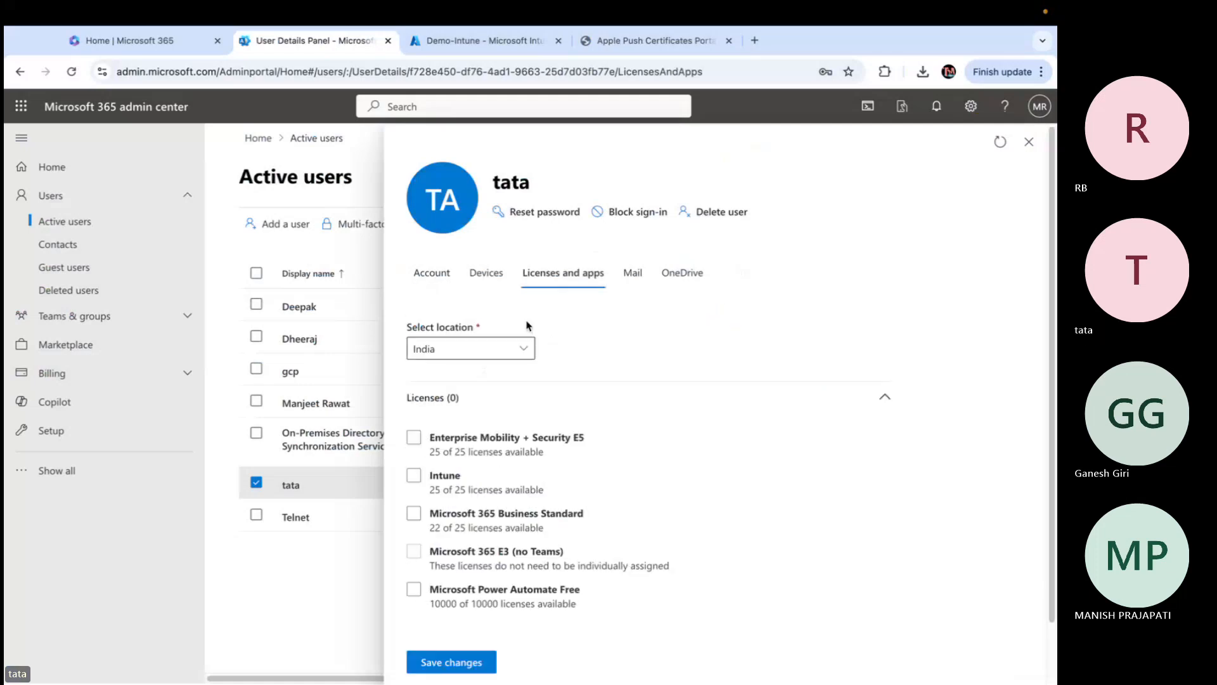
click(414, 476)
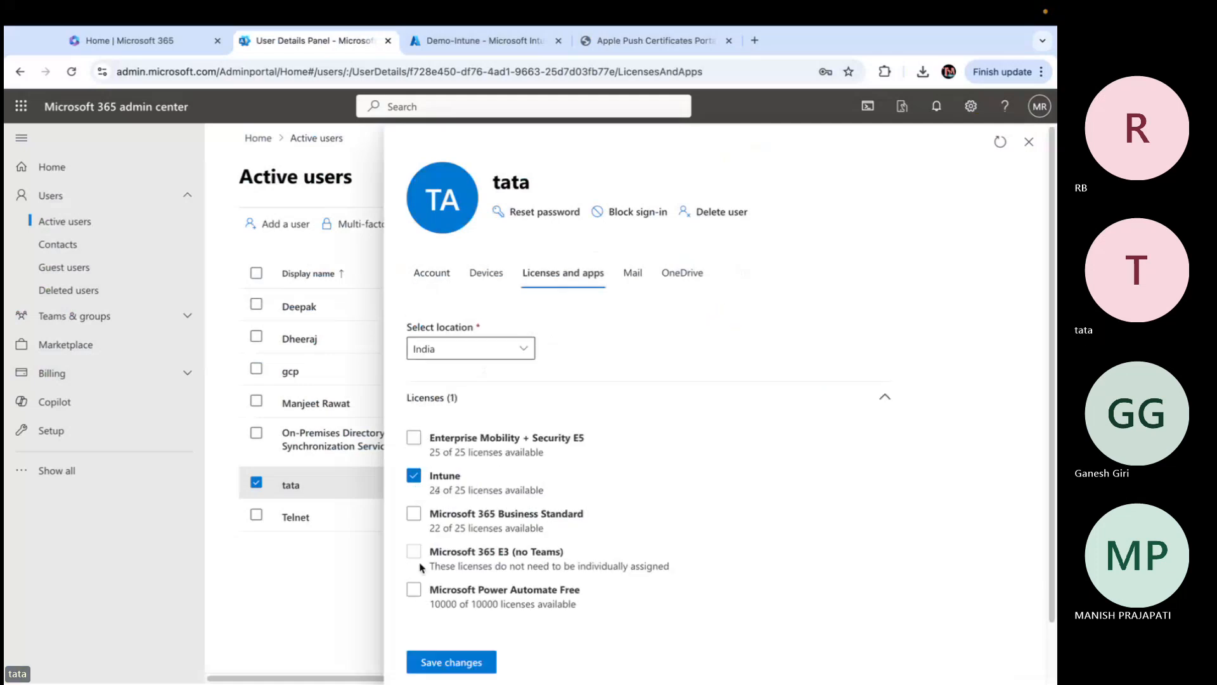
click(415, 514)
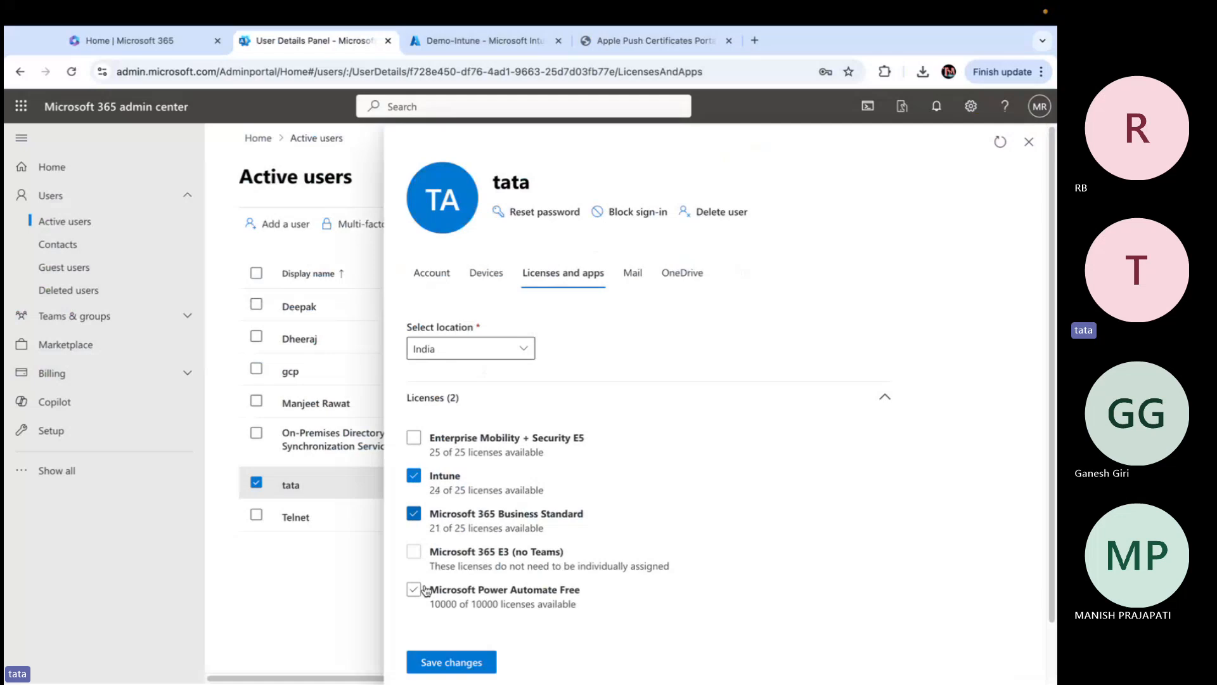
click(460, 661)
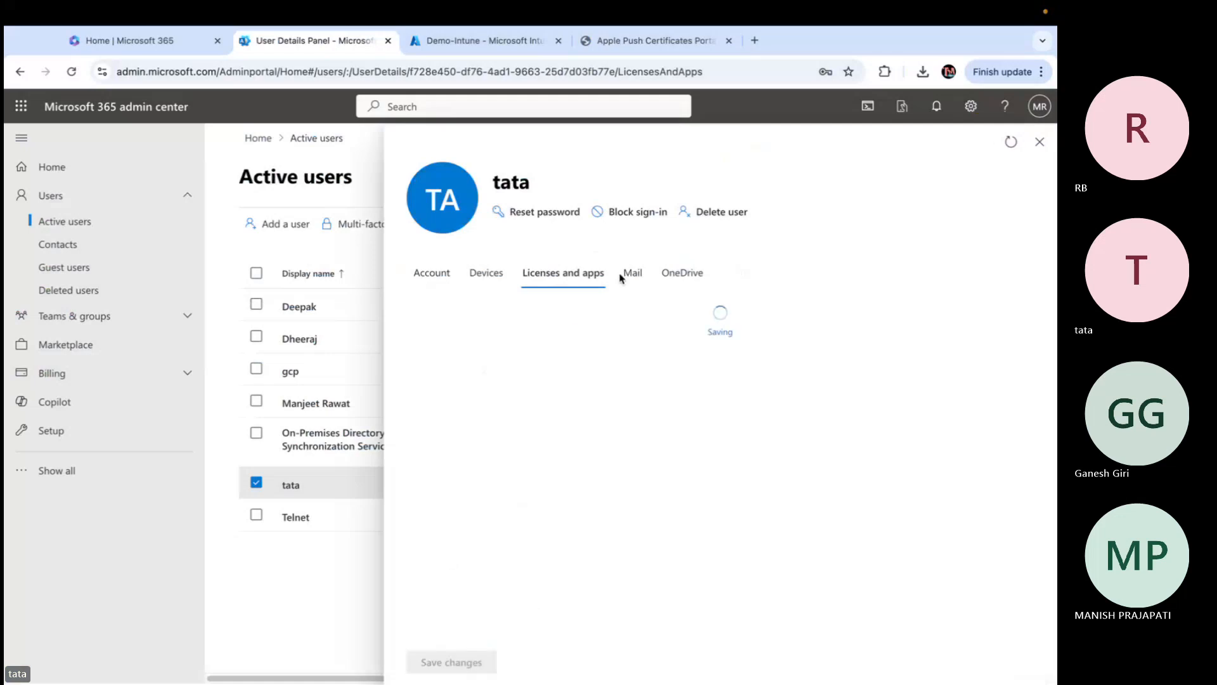
click(1028, 143)
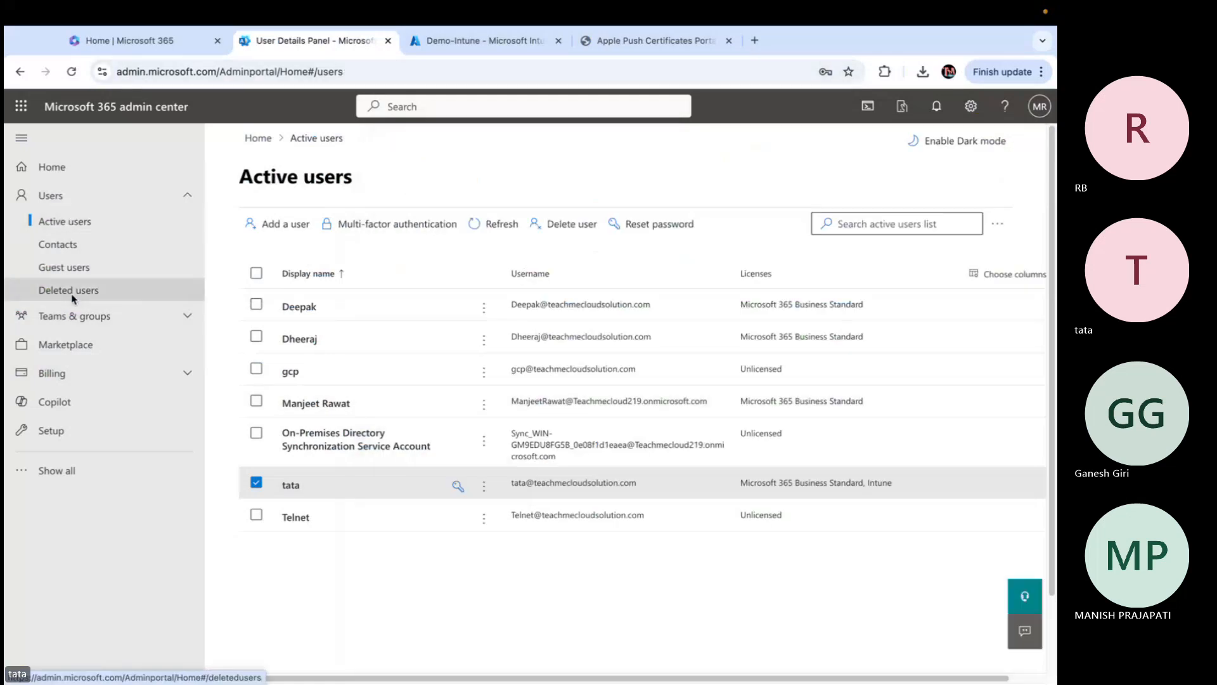
click(52, 373)
Step: Assign Intune licenses to the Demo-Intune group from the Intune license's Groups page
click(61, 422)
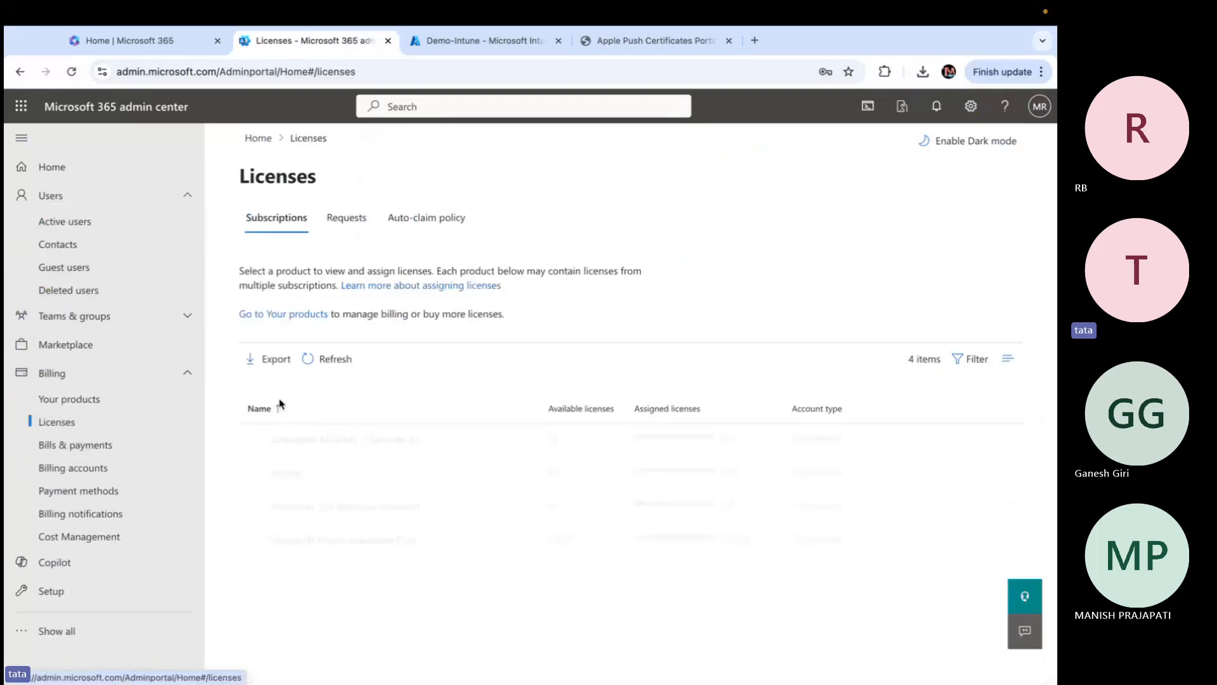
click(287, 474)
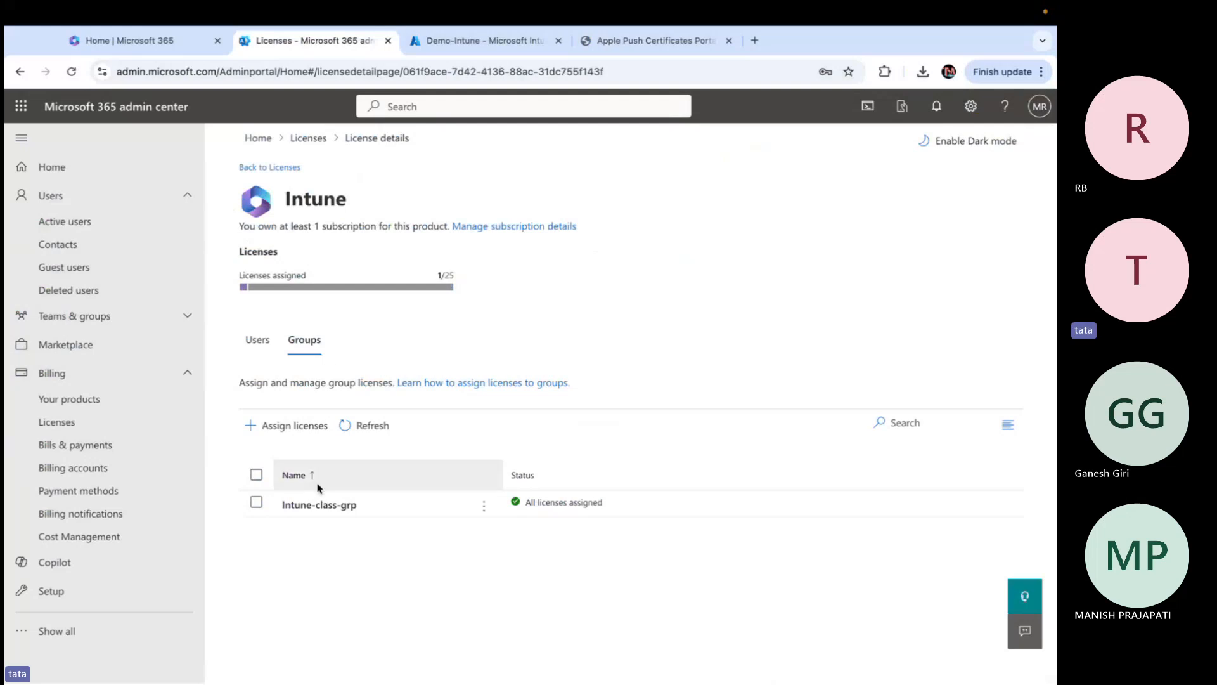
click(317, 425)
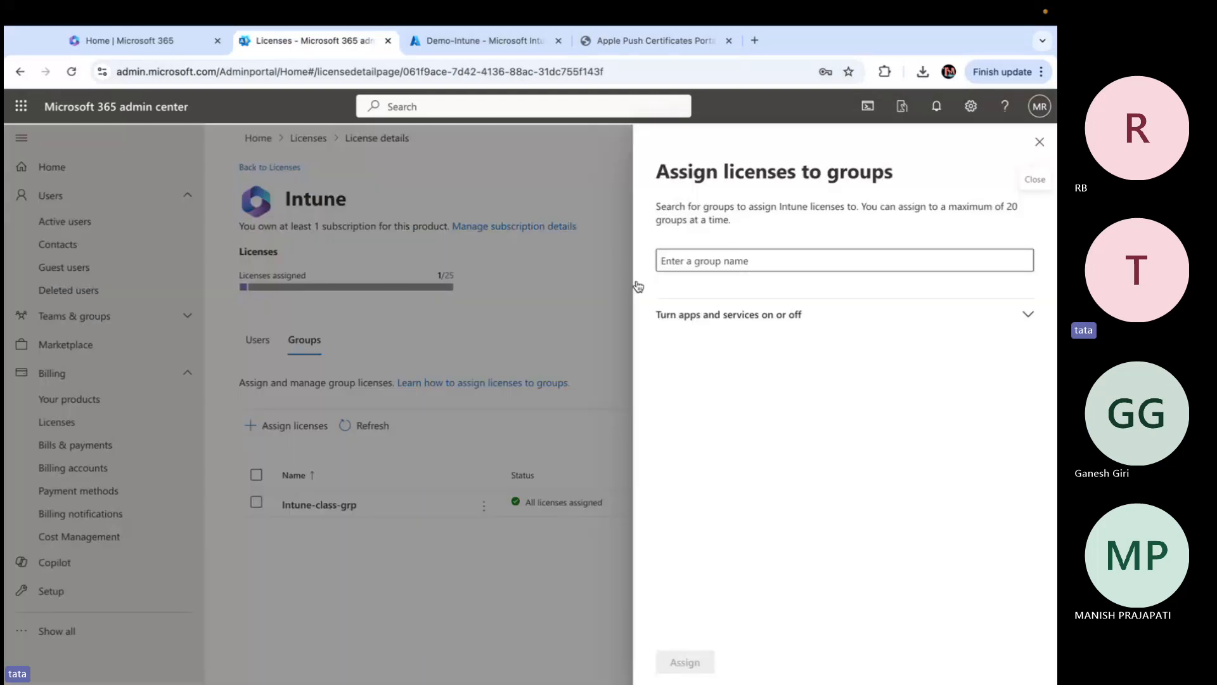
click(745, 257)
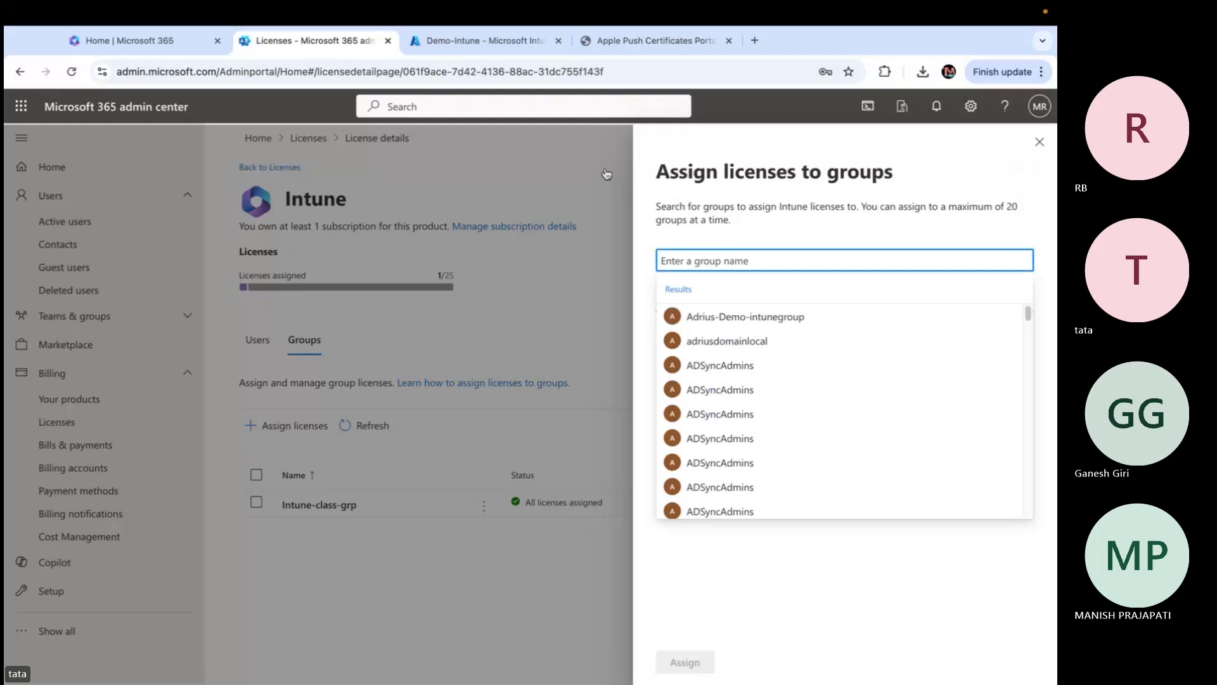
text(demo)
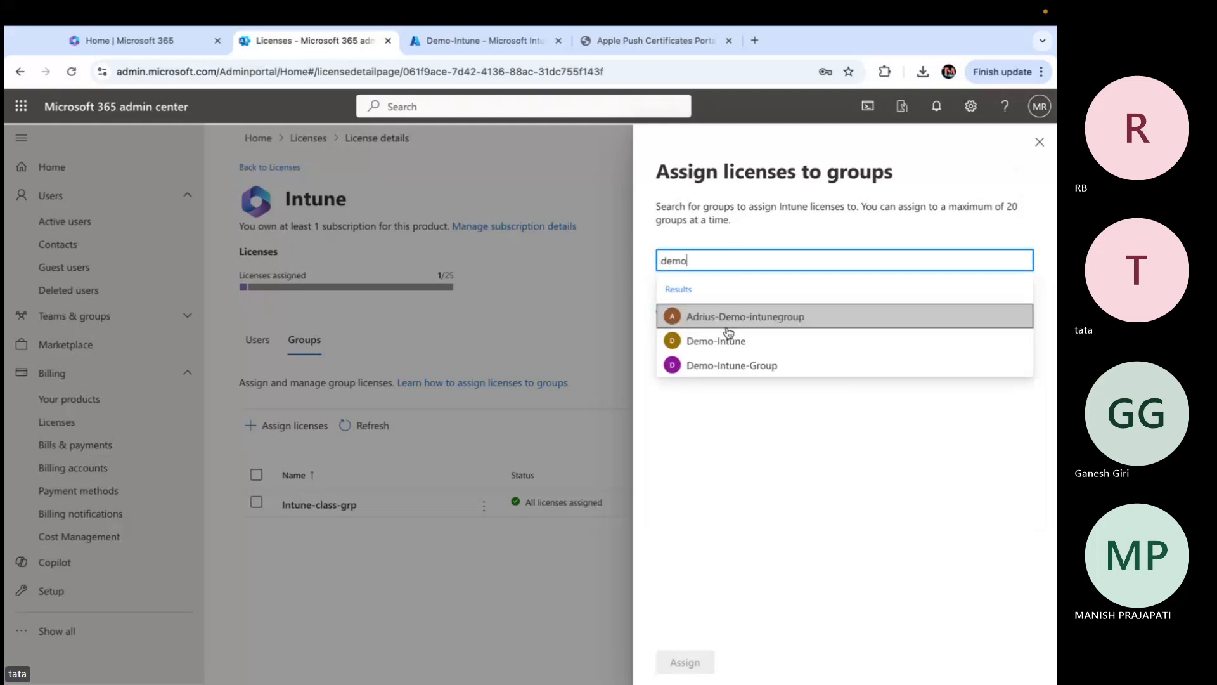
click(728, 341)
click(691, 663)
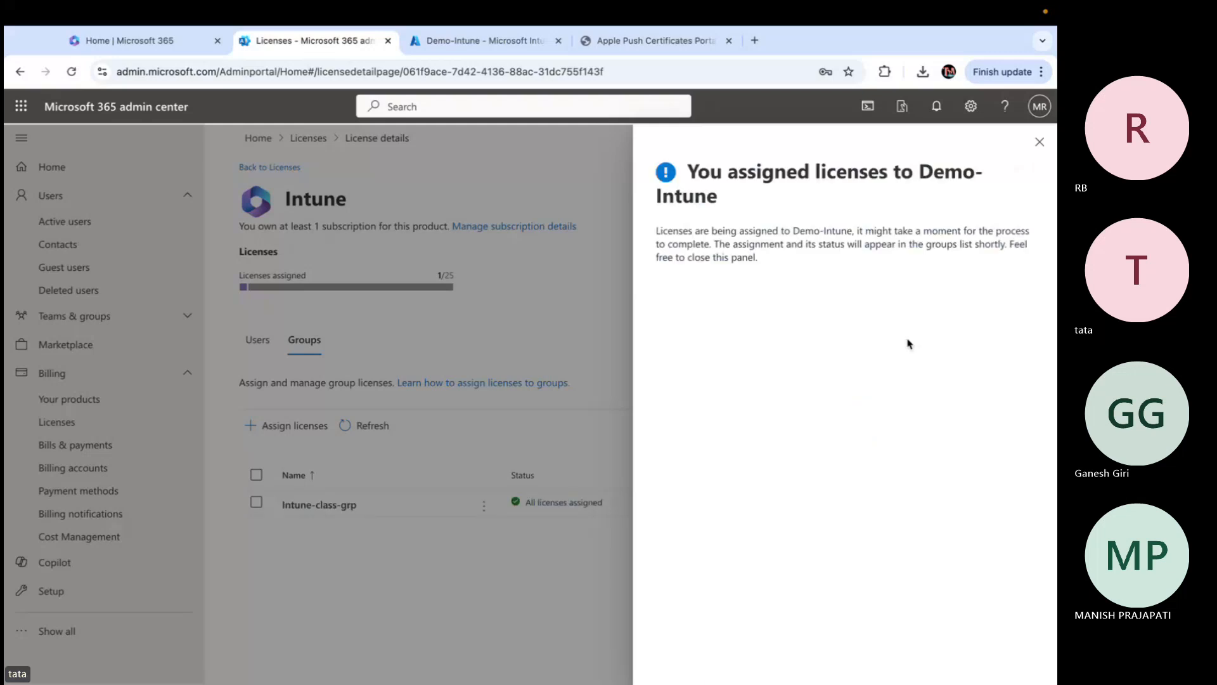
click(1038, 143)
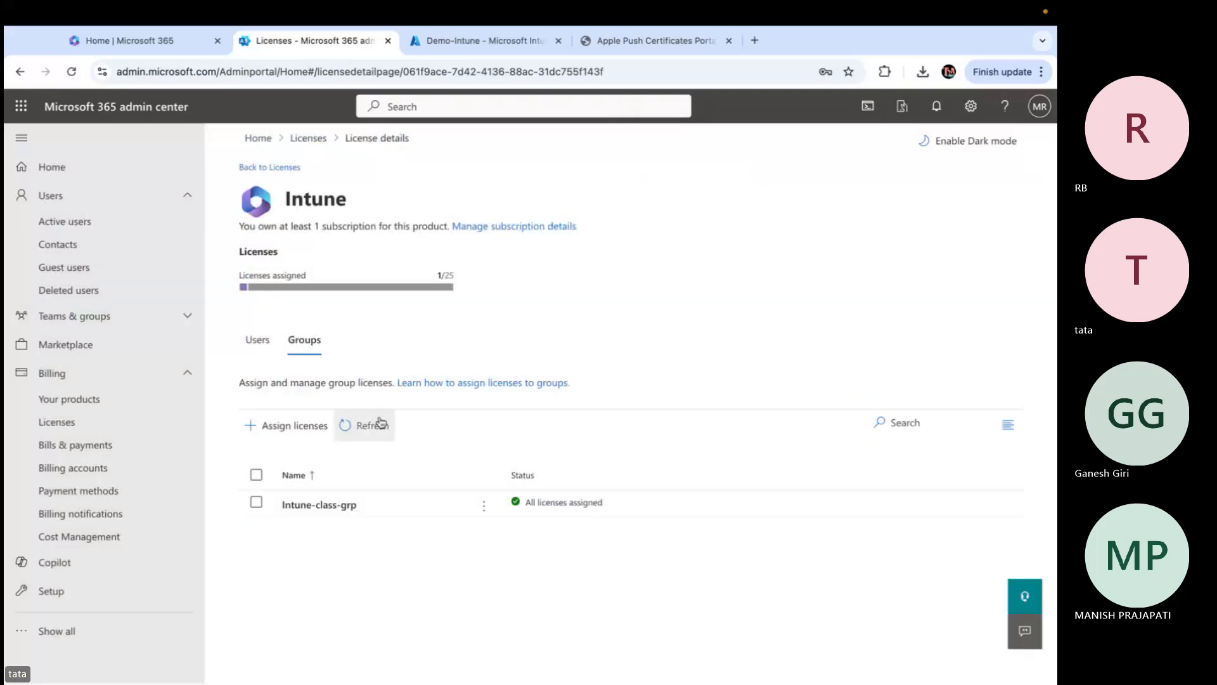
Step: Refresh the group license status repeatedly until Demo-Intune shows In progress
click(379, 423)
click(380, 423)
click(378, 425)
click(370, 426)
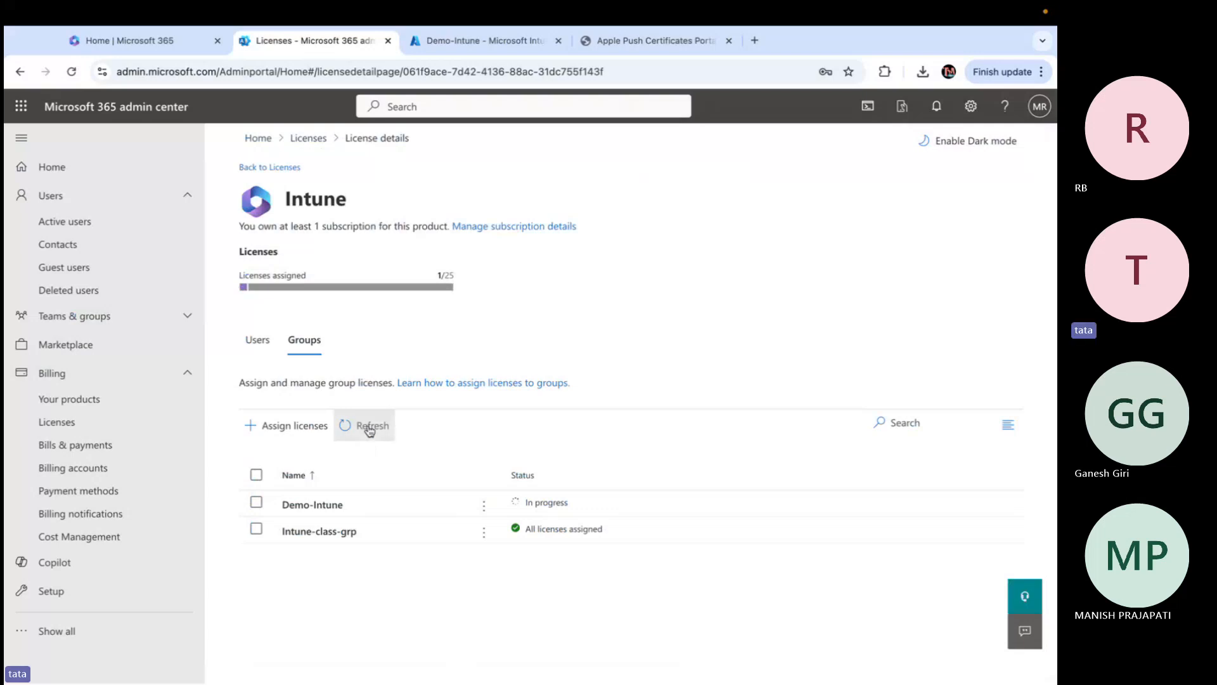
click(369, 429)
click(369, 428)
click(369, 428)
click(369, 429)
click(369, 431)
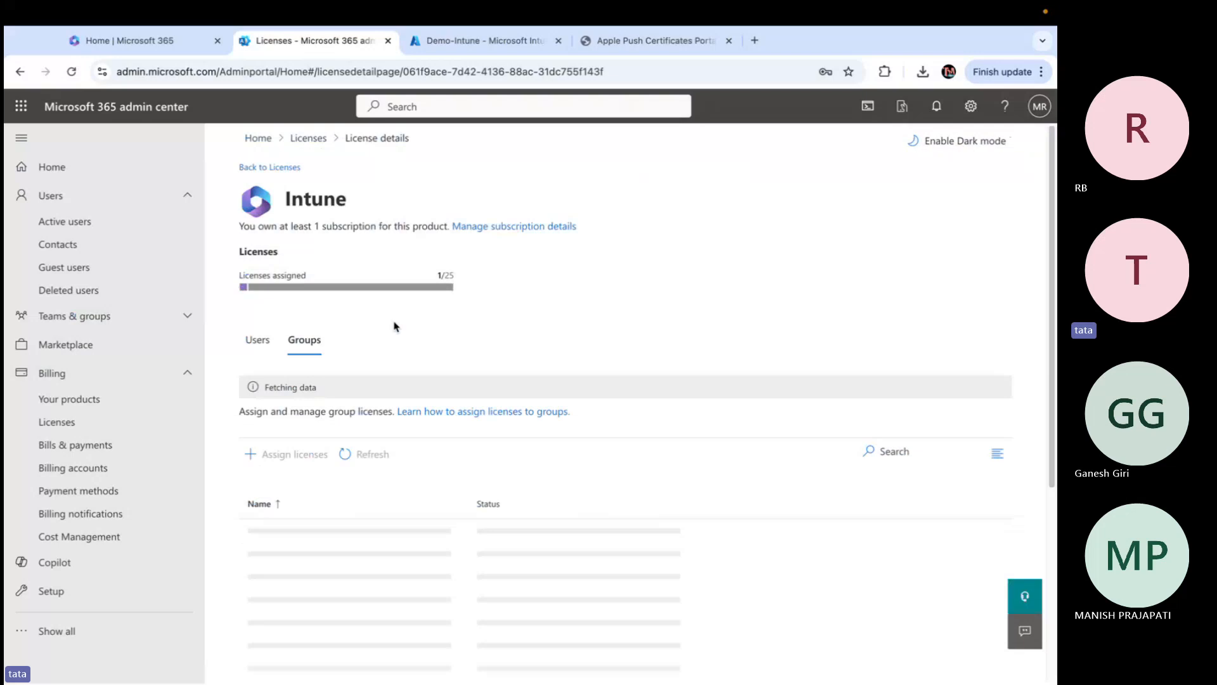
click(472, 41)
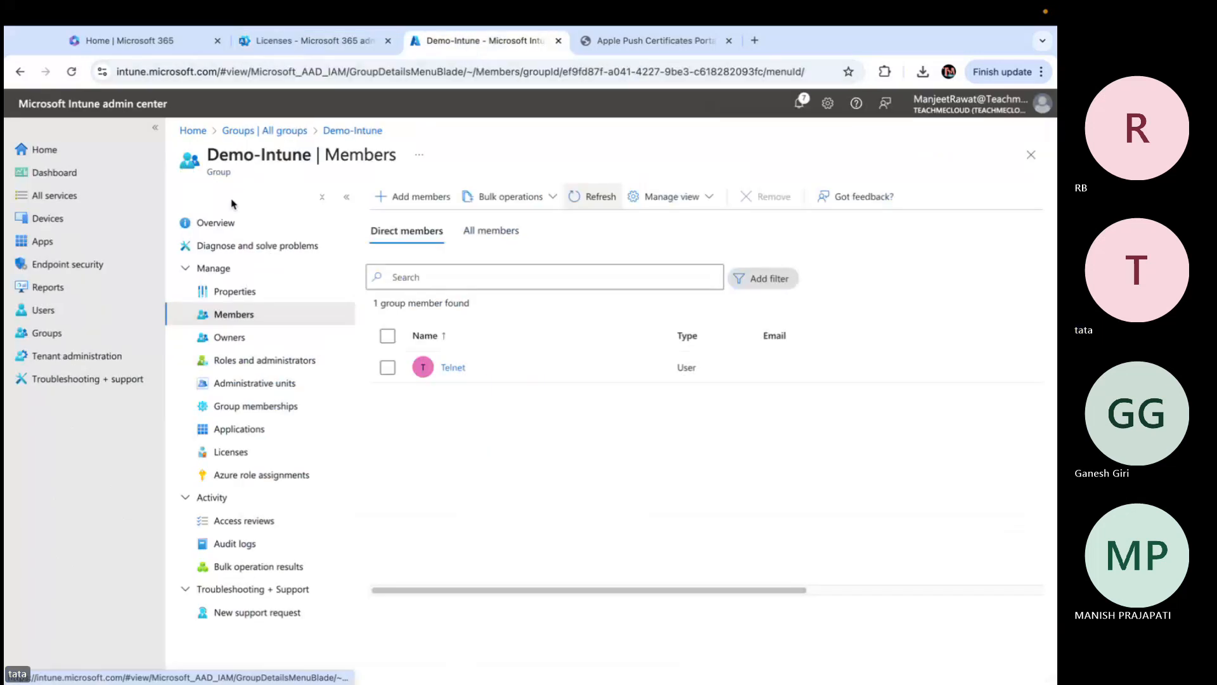
Step: Search Intune-class-grp's members for 'telne' to confirm the group is empty
click(254, 130)
click(481, 383)
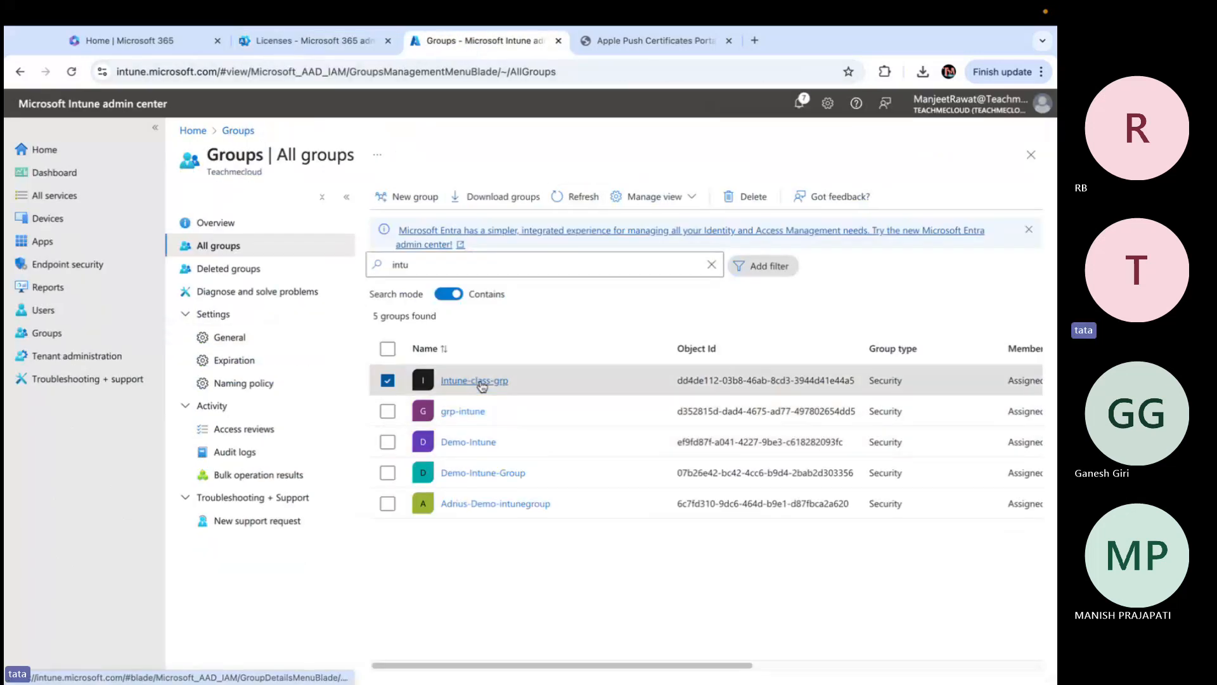
click(233, 317)
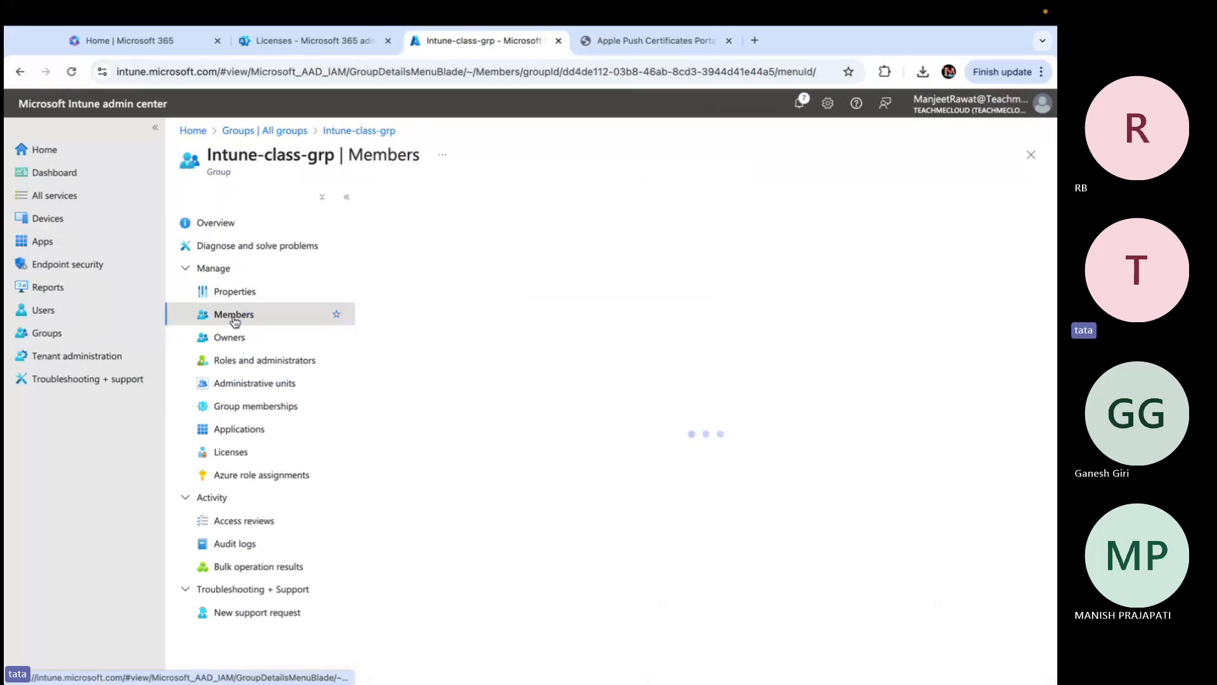
click(435, 276)
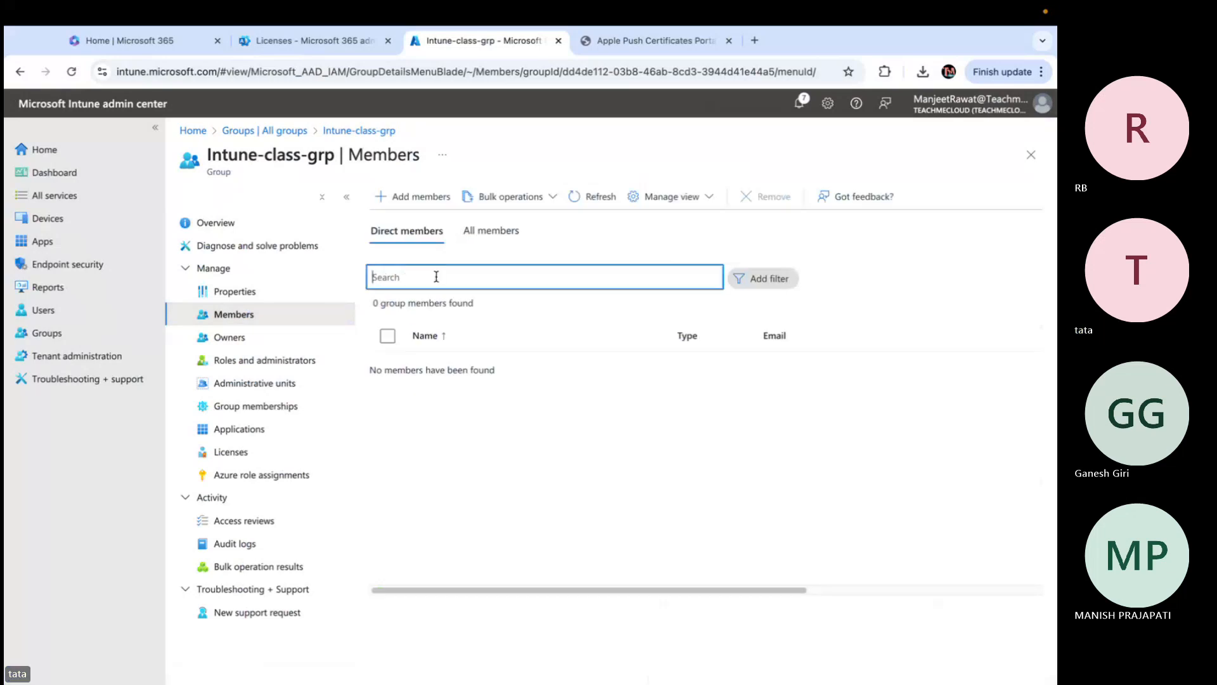
text(telne)
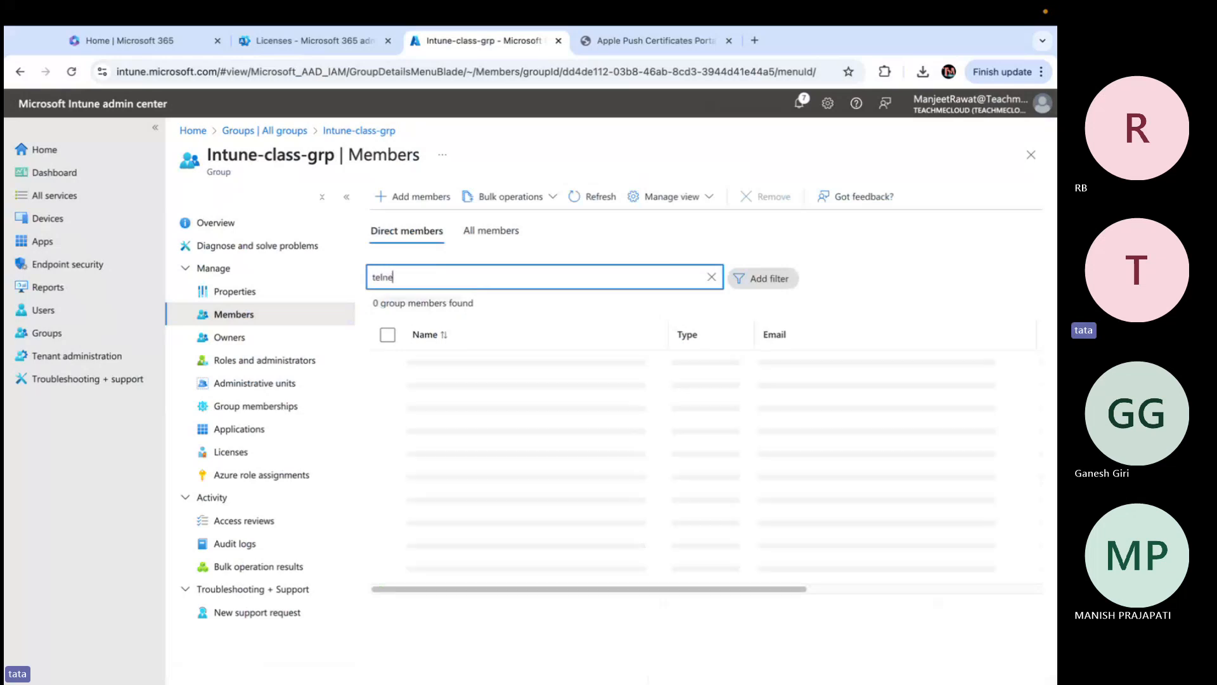
click(305, 41)
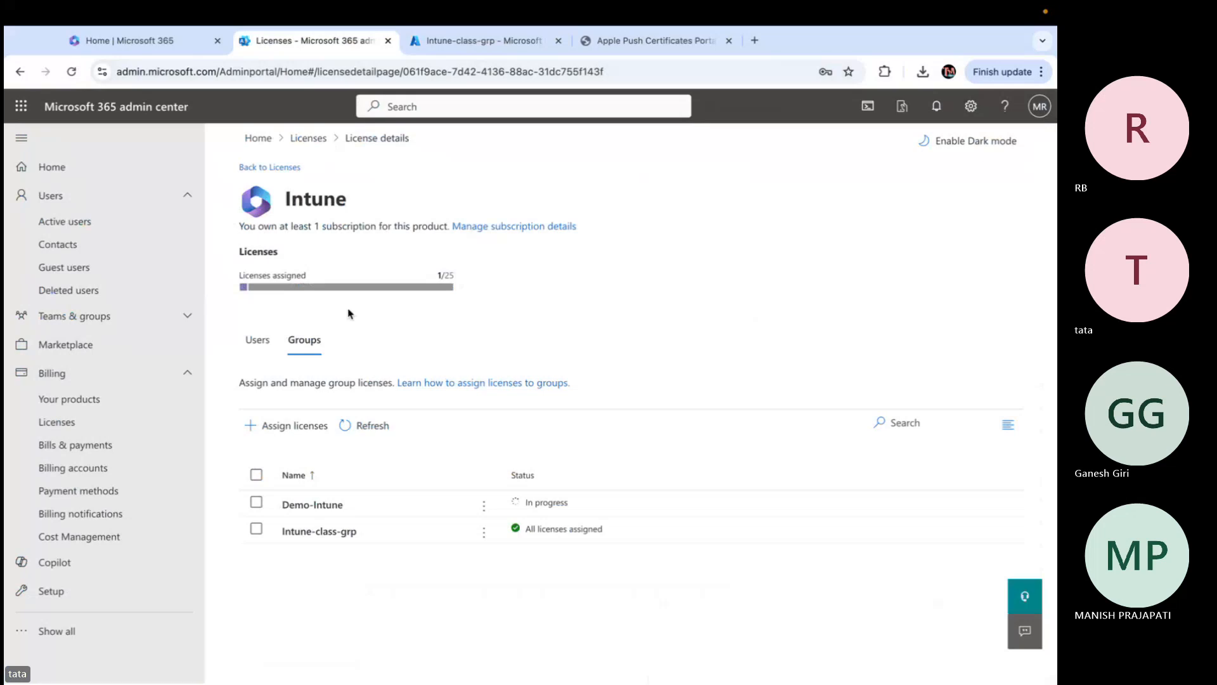
Step: Refresh Intune group status, then assign Microsoft 365 Business Standard licenses to Demo-Intune
click(363, 436)
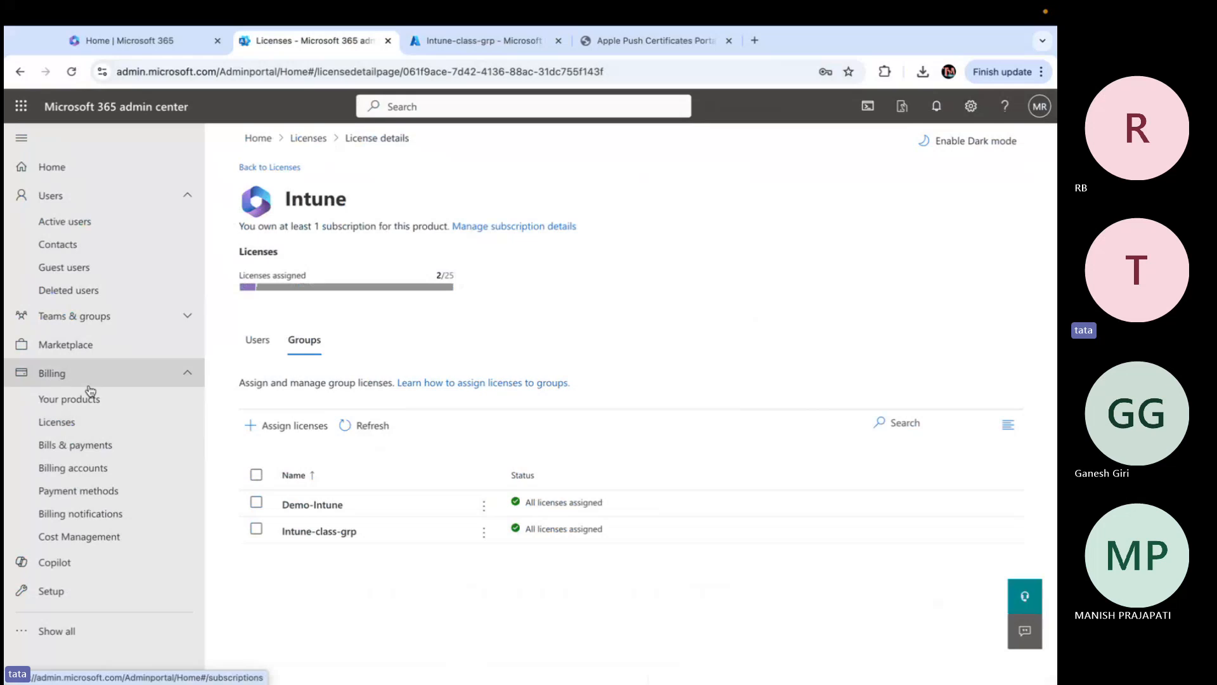
click(69, 420)
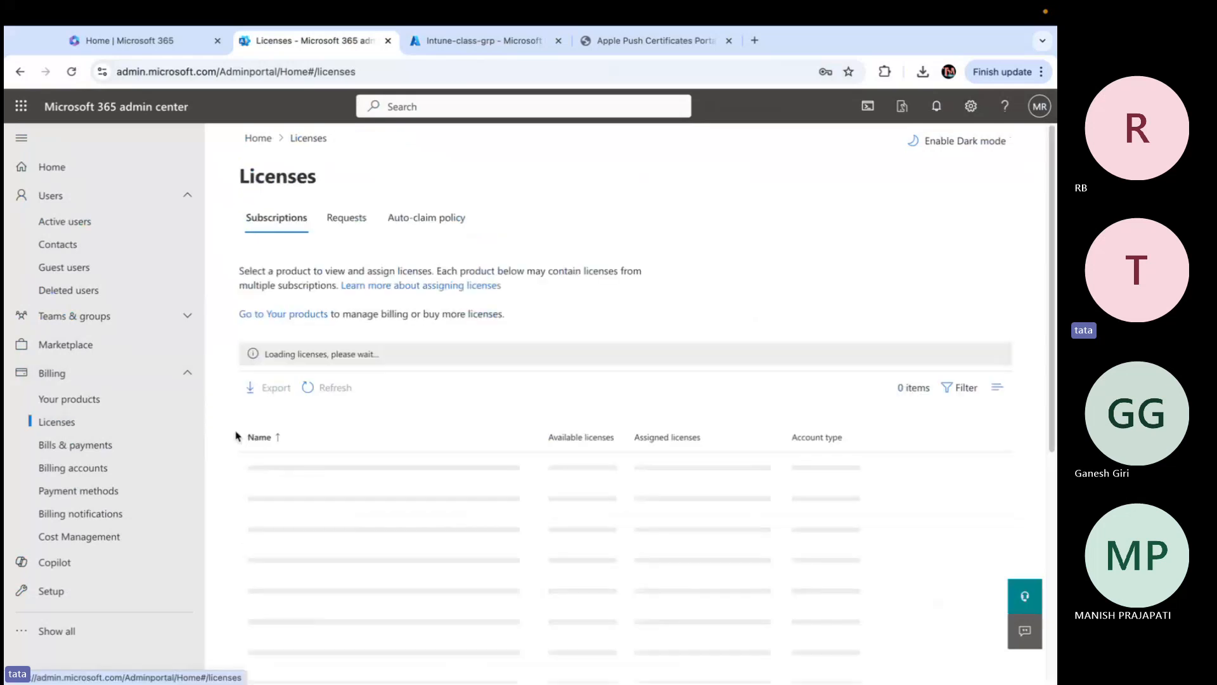
click(351, 517)
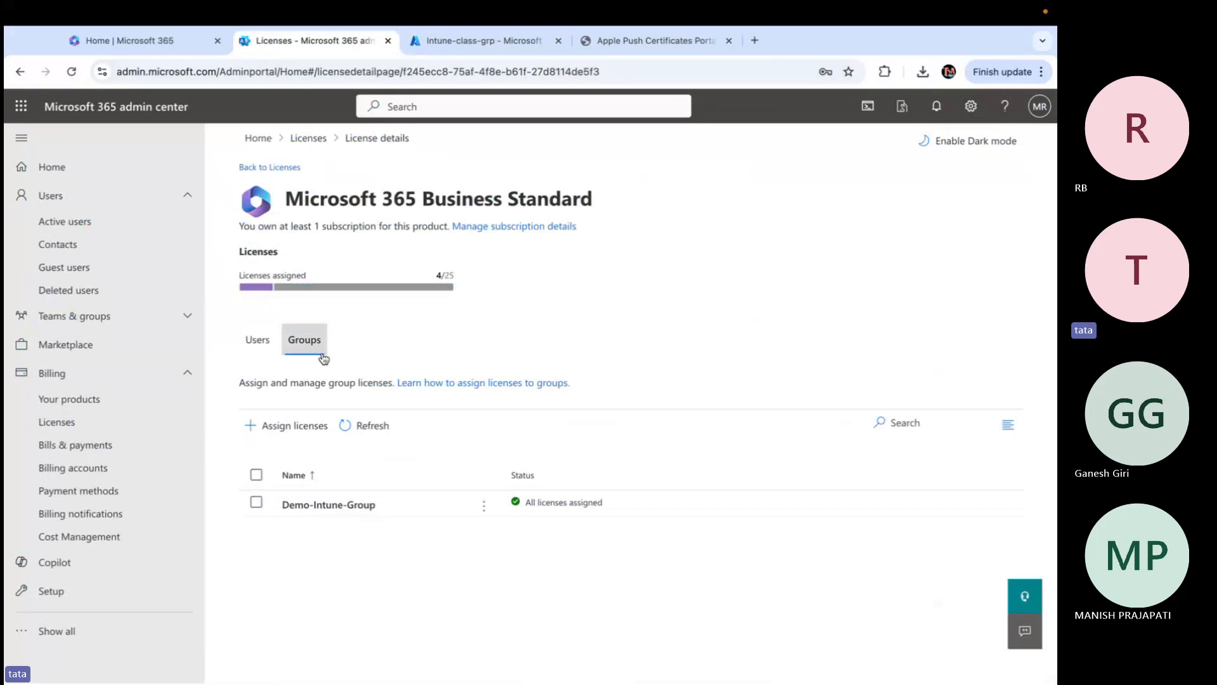
click(302, 433)
text(de)
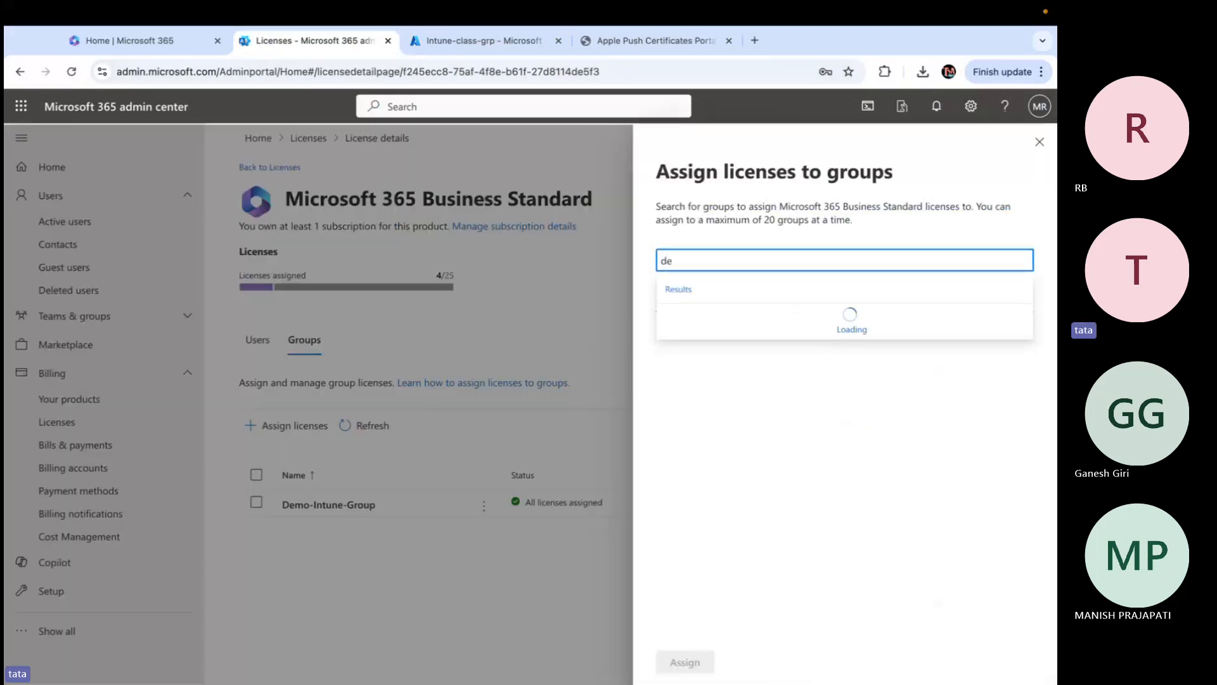
click(723, 341)
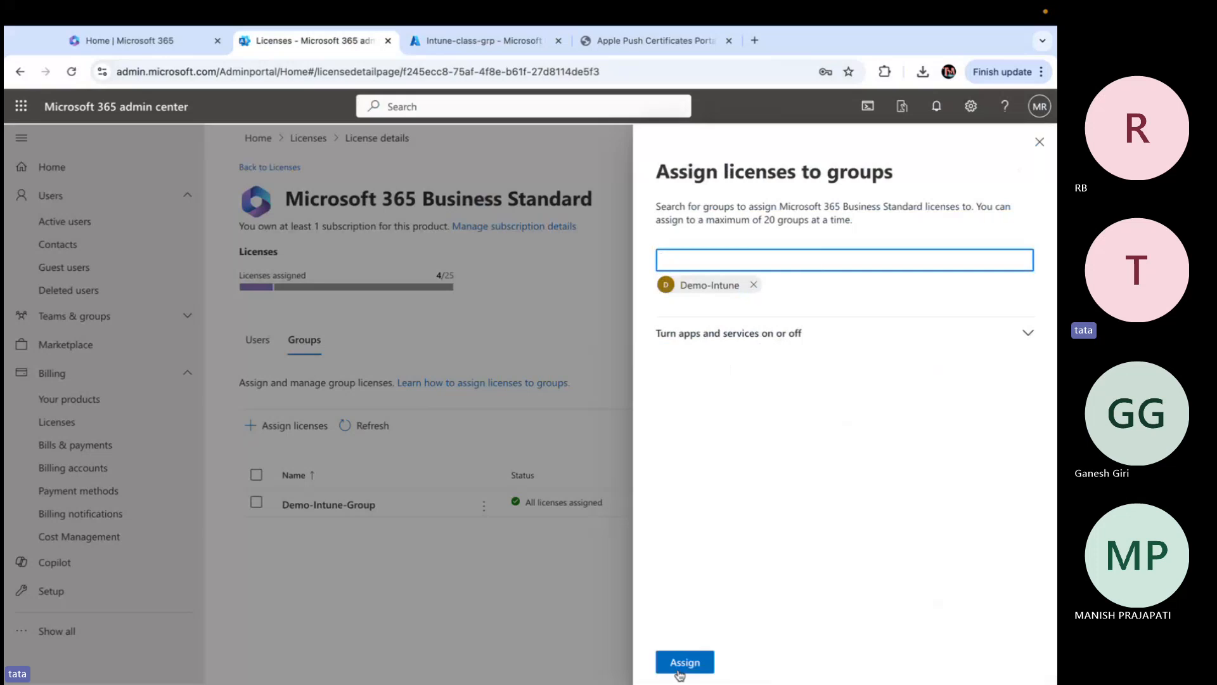
click(689, 661)
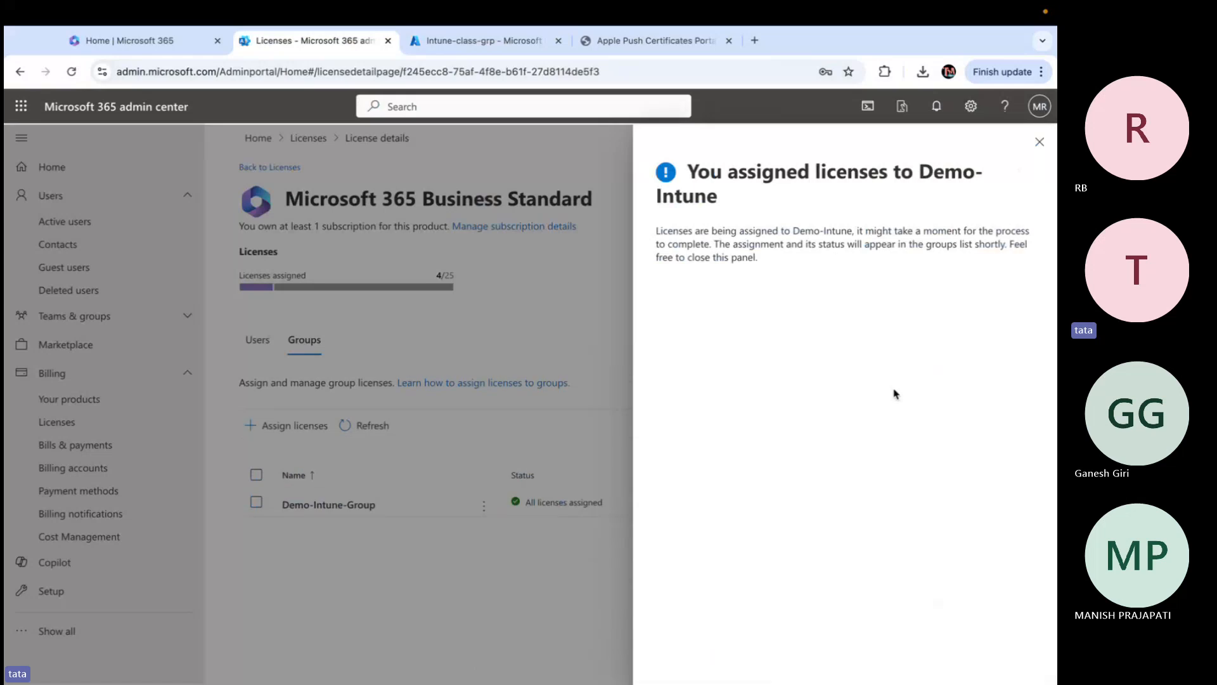
click(1040, 142)
Step: On the Mac desktop, launch Company Portal through a Spotlight search for 'com'
key(ctrl+Left)
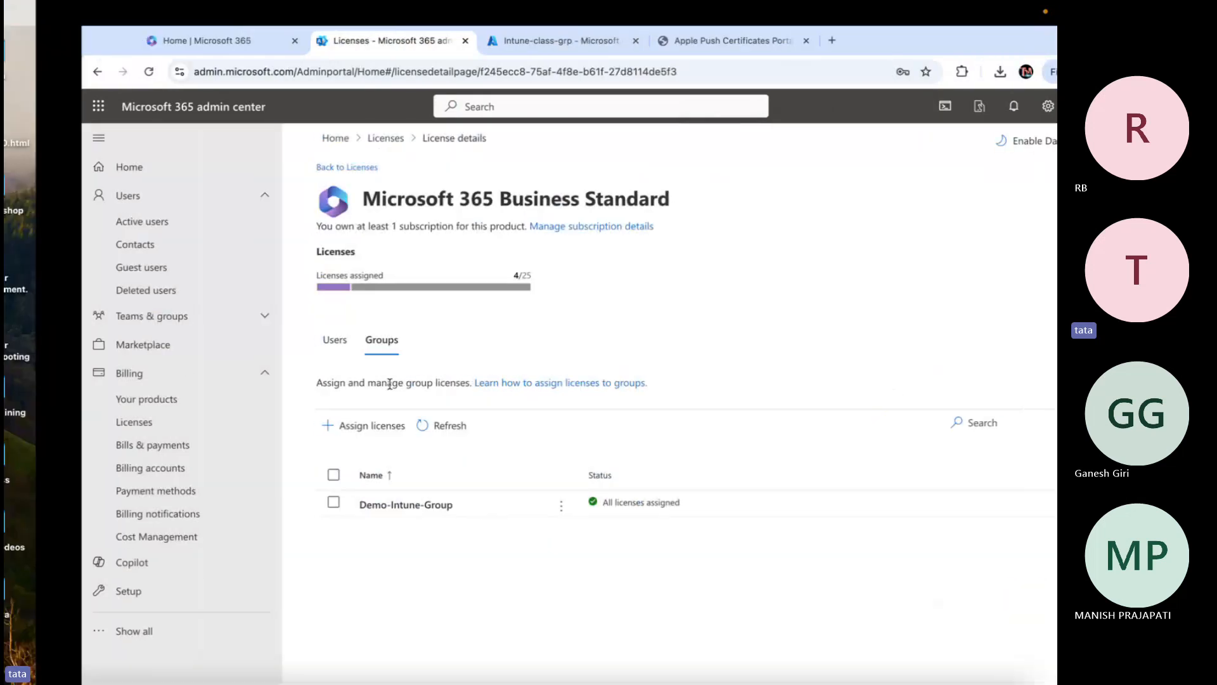
key(super+space)
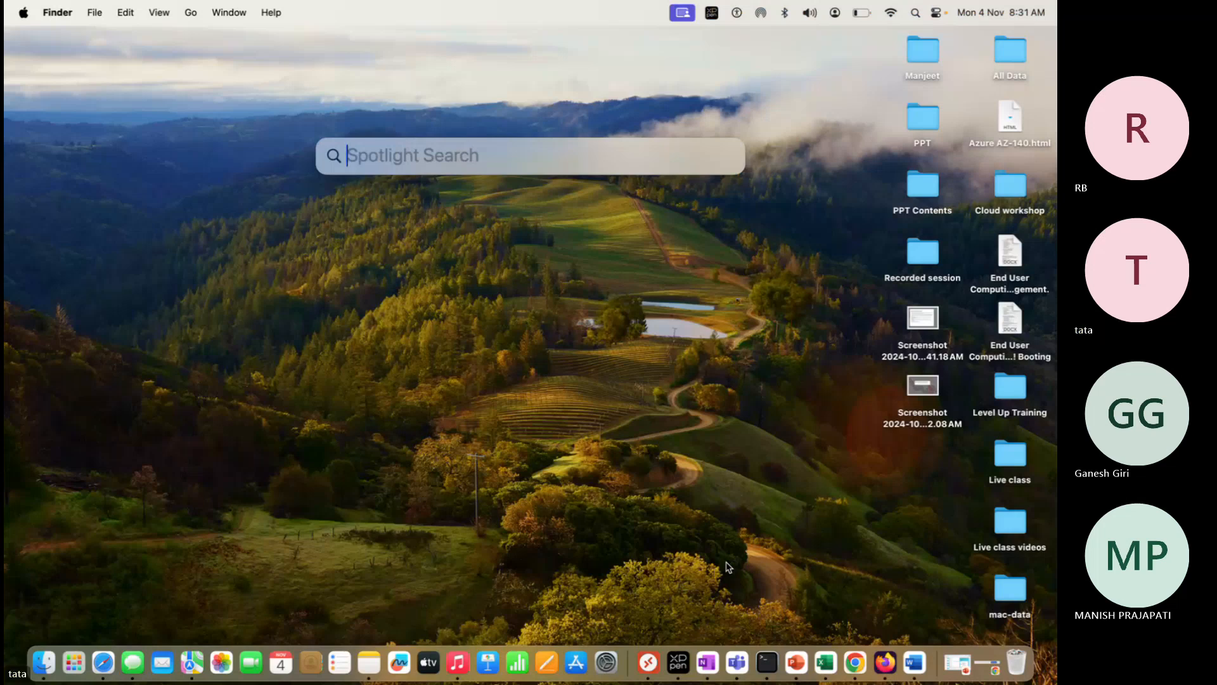
text(computer)
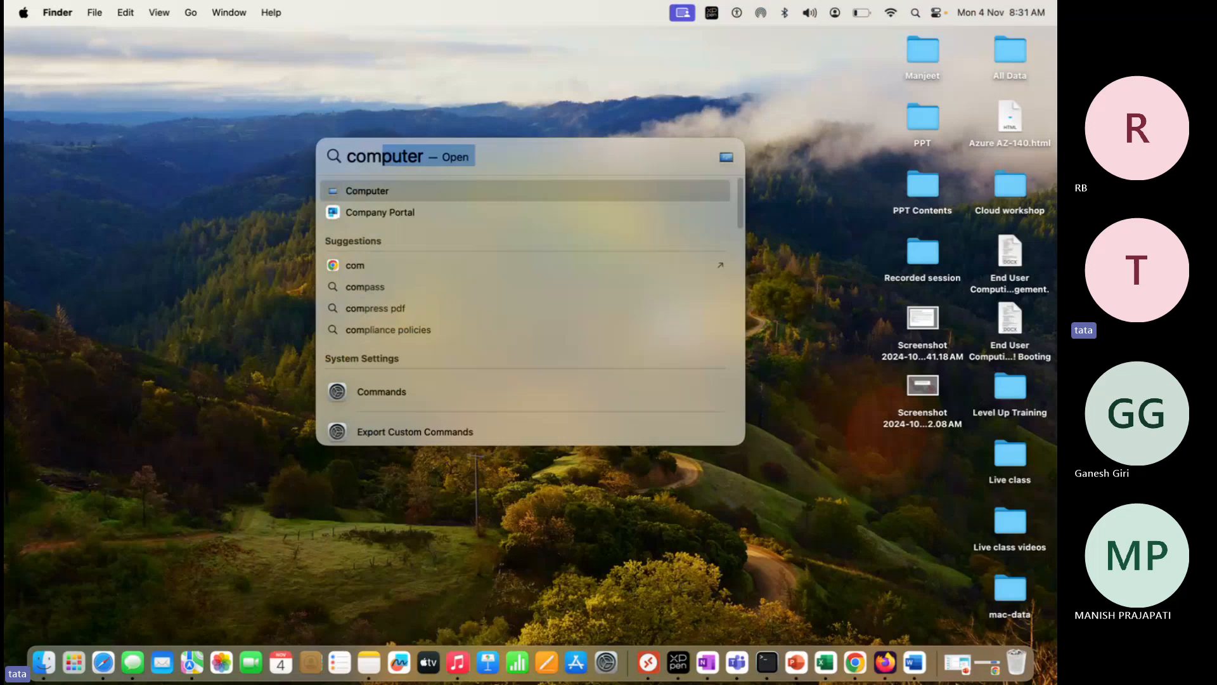
key(Return)
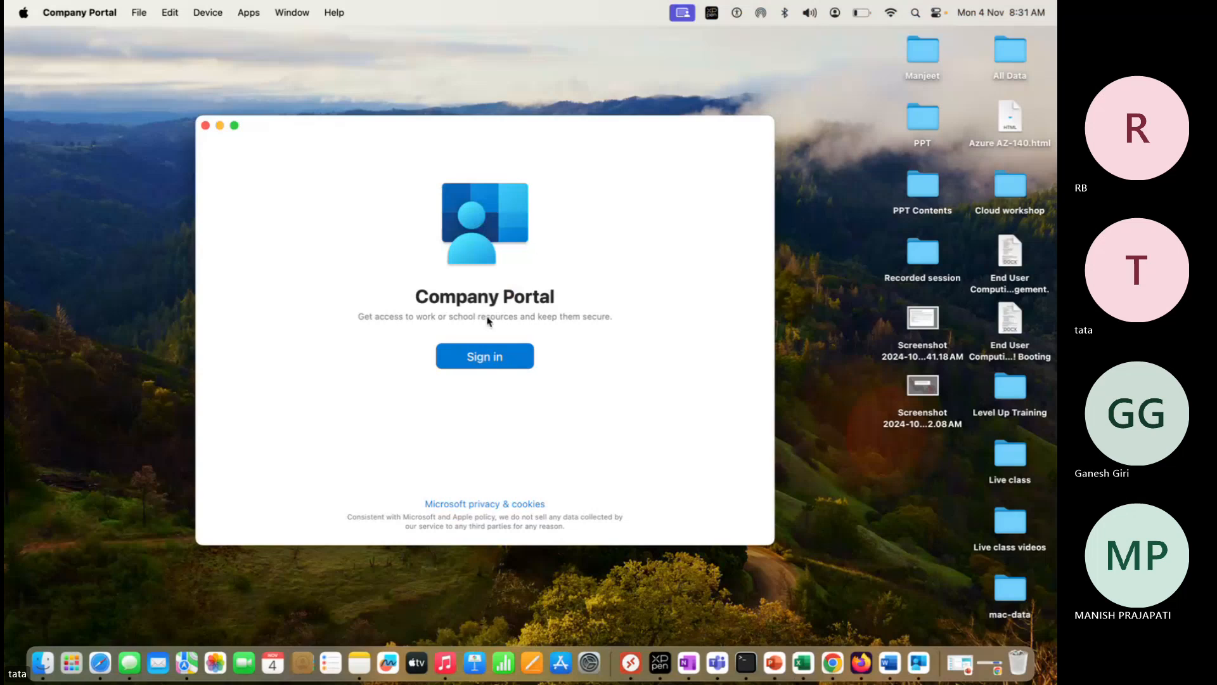
Step: Sign in to Company Portal with a different account, entering the new user's work e-mail and password
click(479, 360)
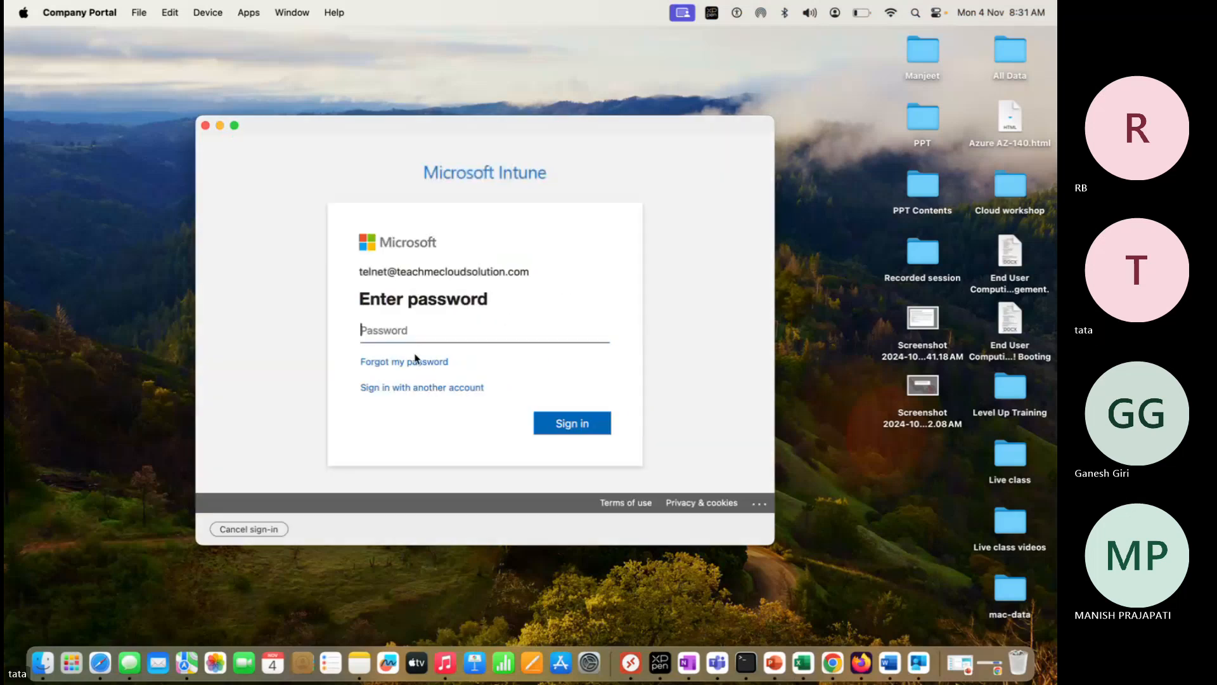
click(418, 387)
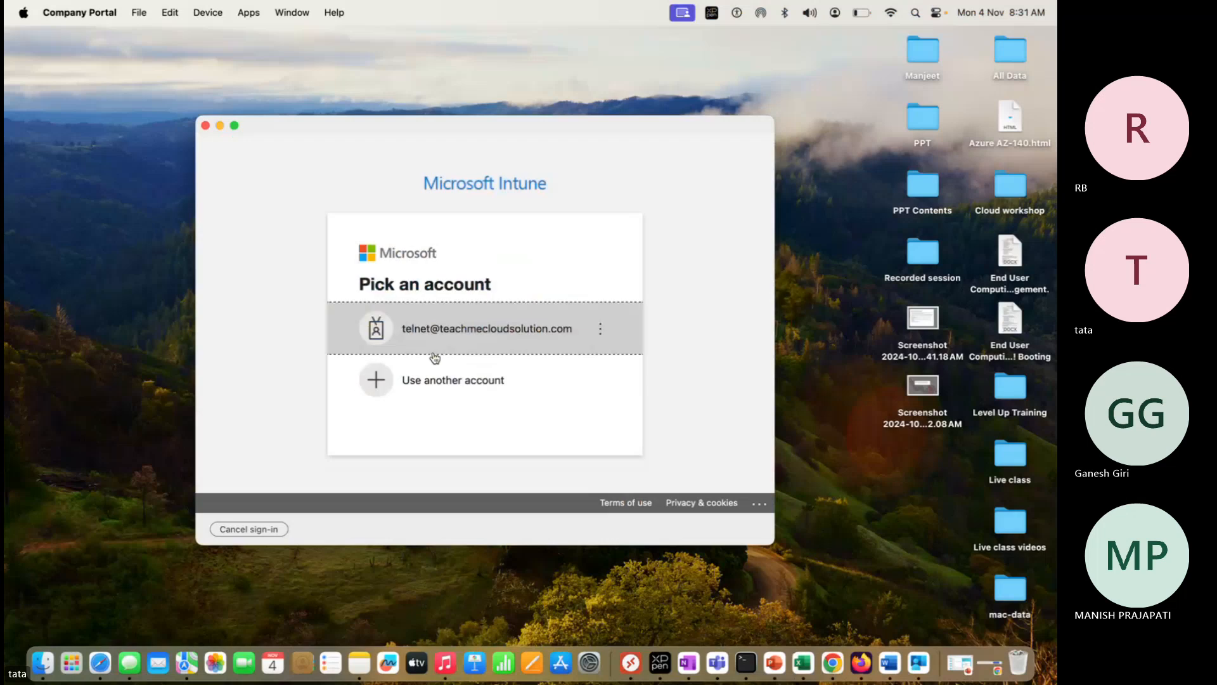
click(435, 377)
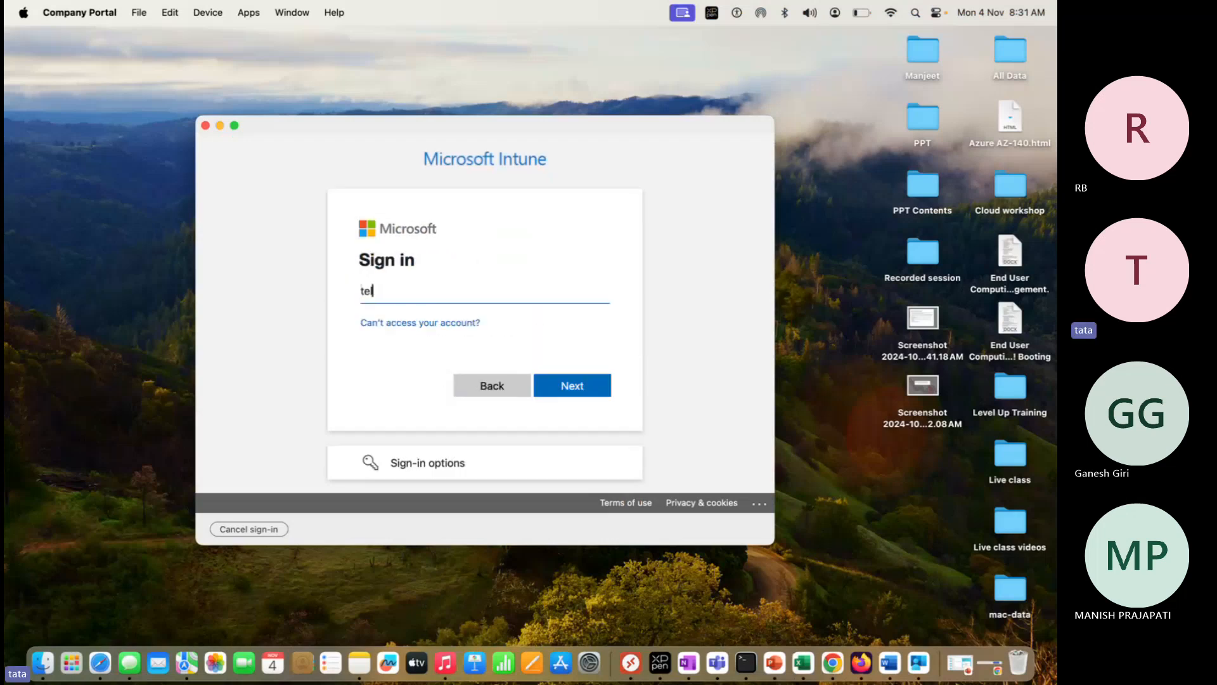
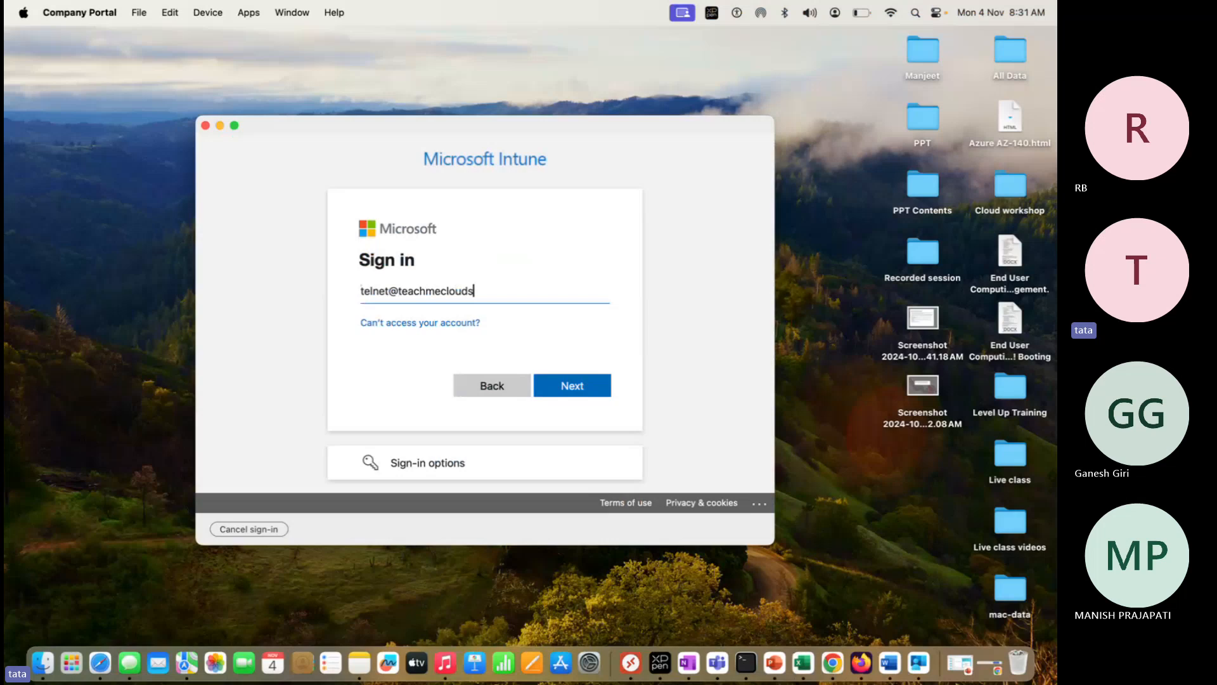
key(Return)
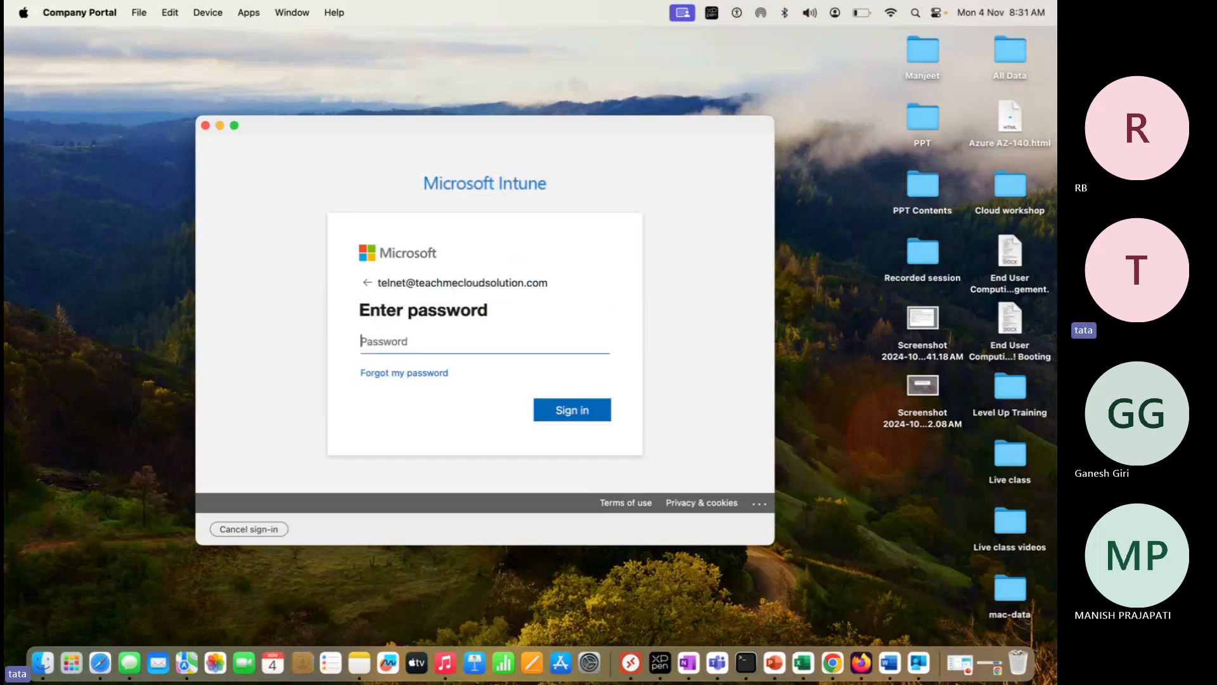
text(*********)
key(Return)
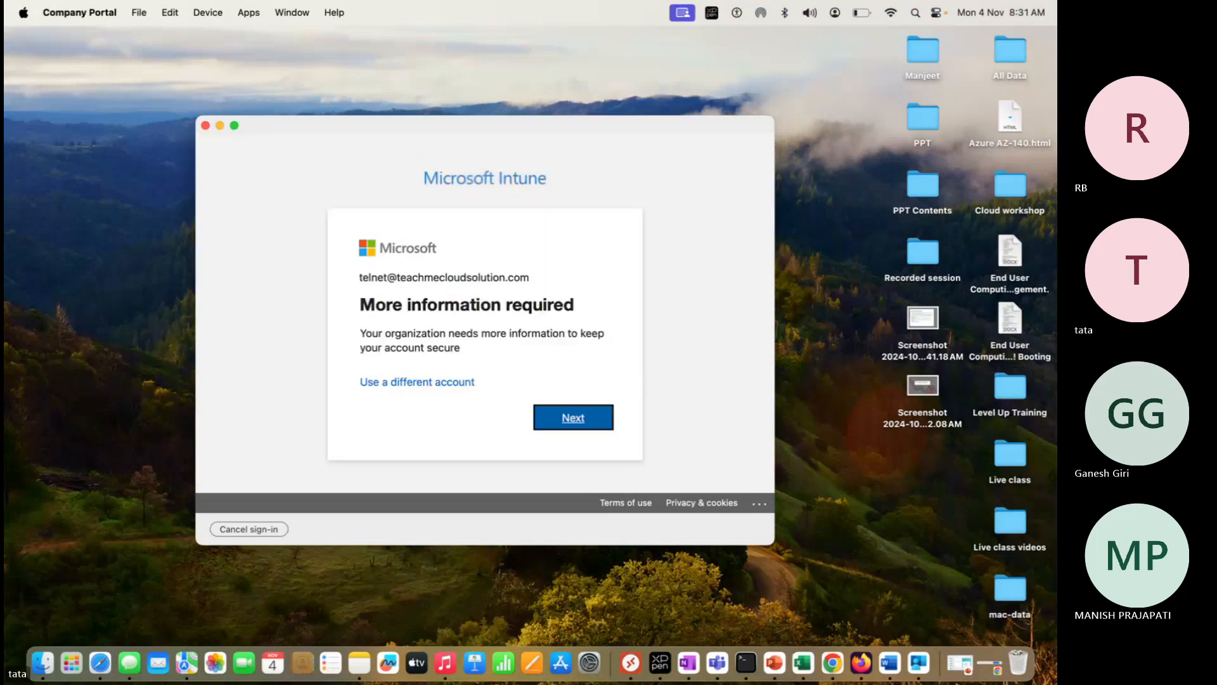
Step: Pair Microsoft Authenticator by scanning the QR code and entering the six-digit verification code
click(584, 428)
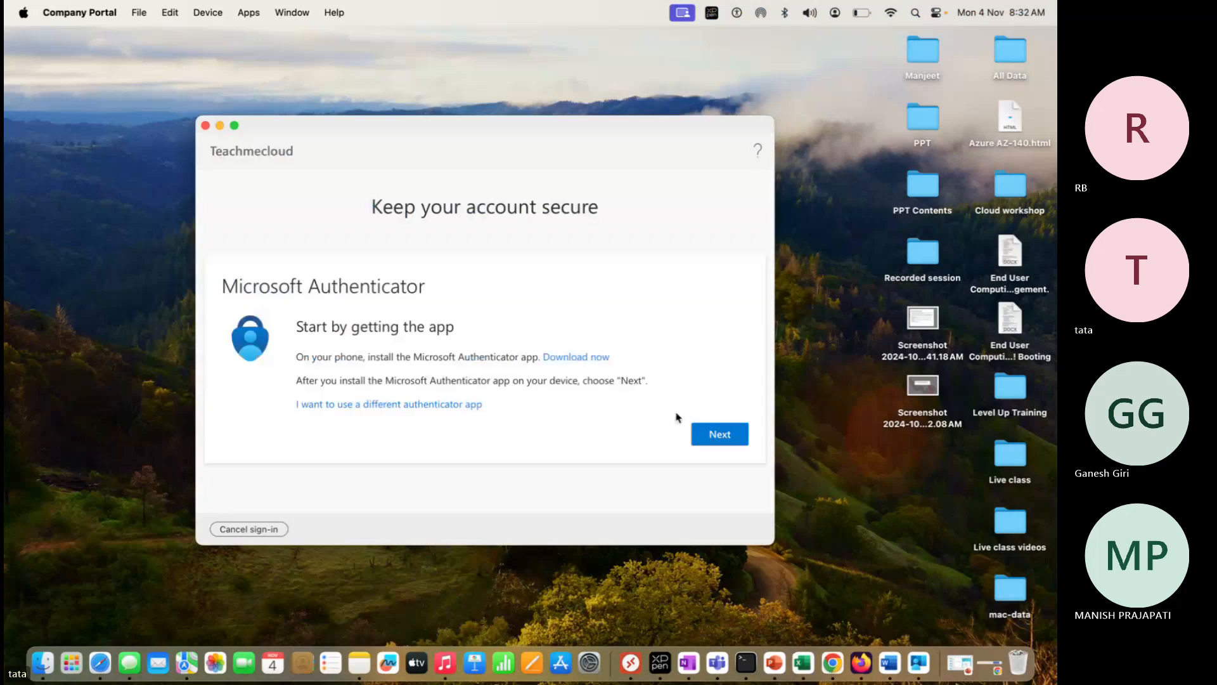
click(448, 404)
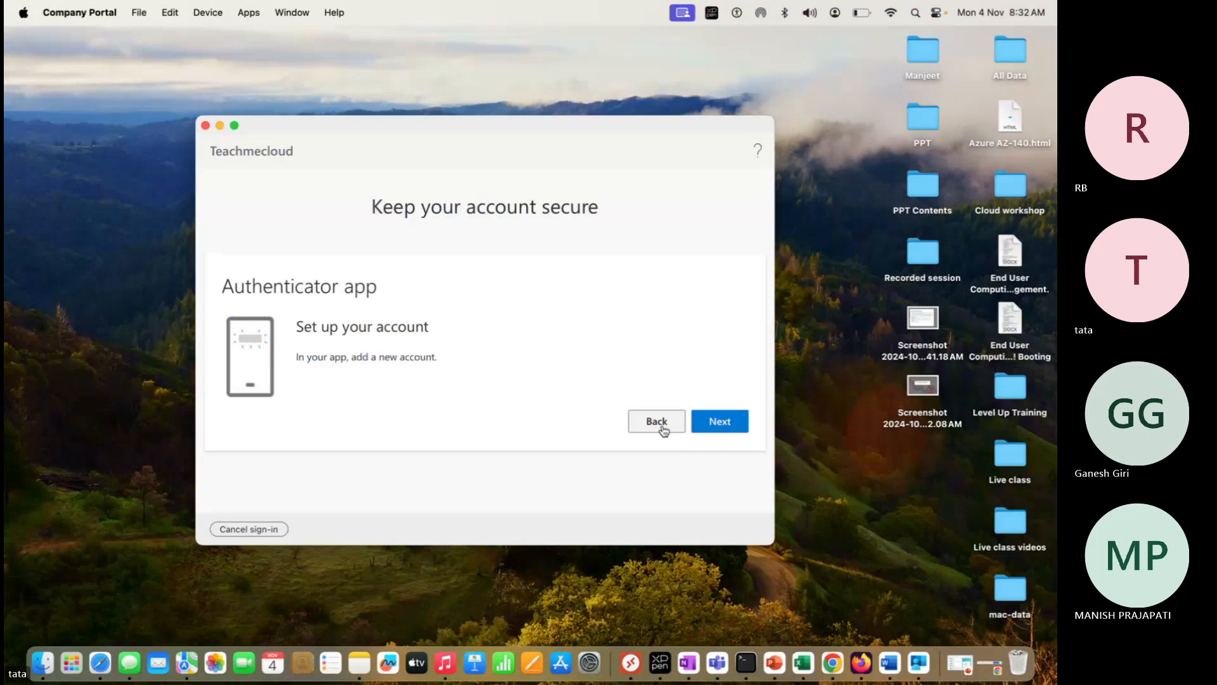
click(718, 423)
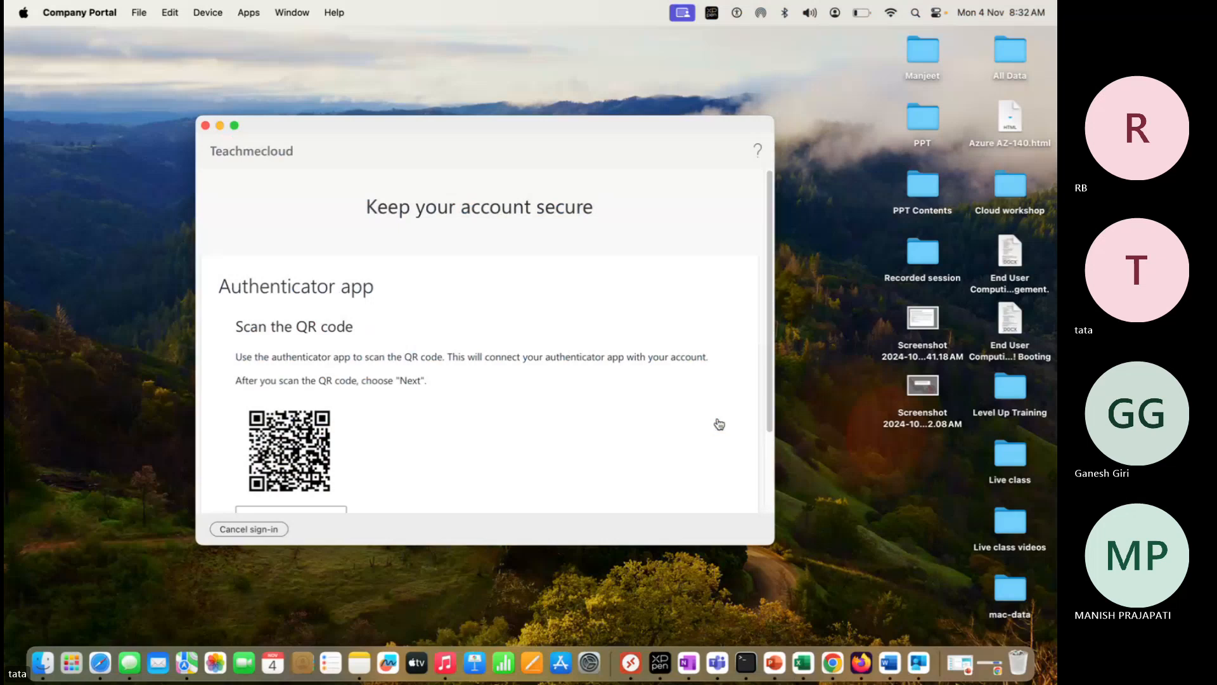
scroll(558, 333, down, 3)
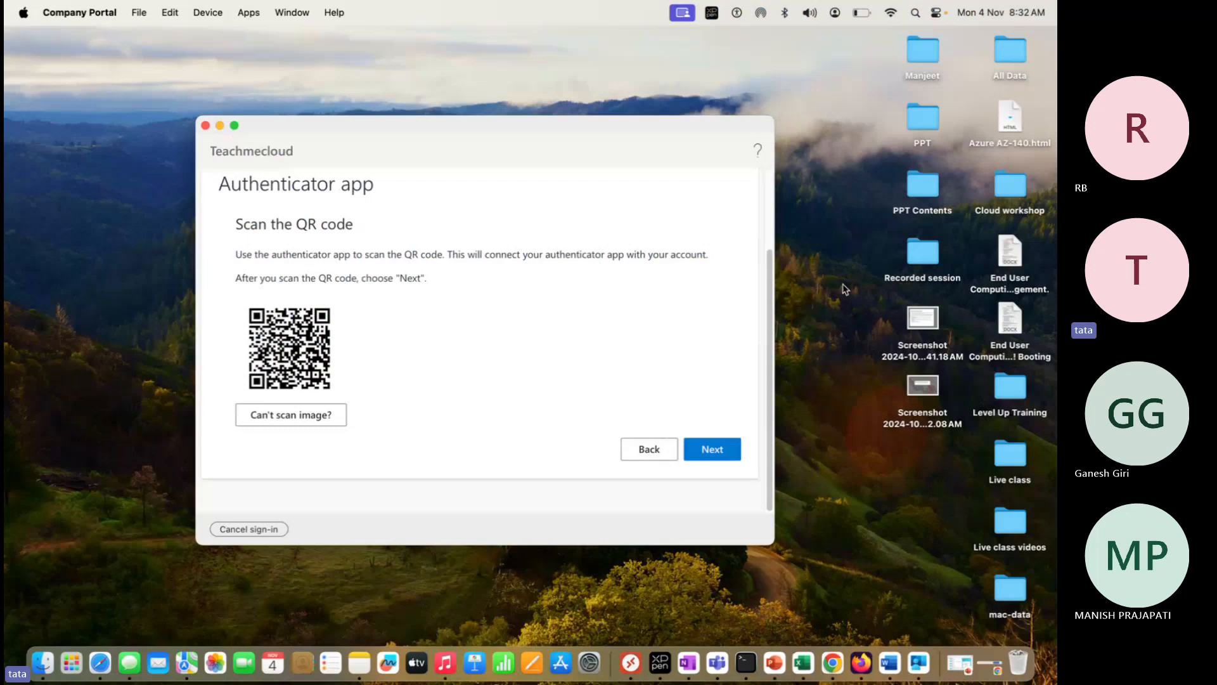
click(721, 459)
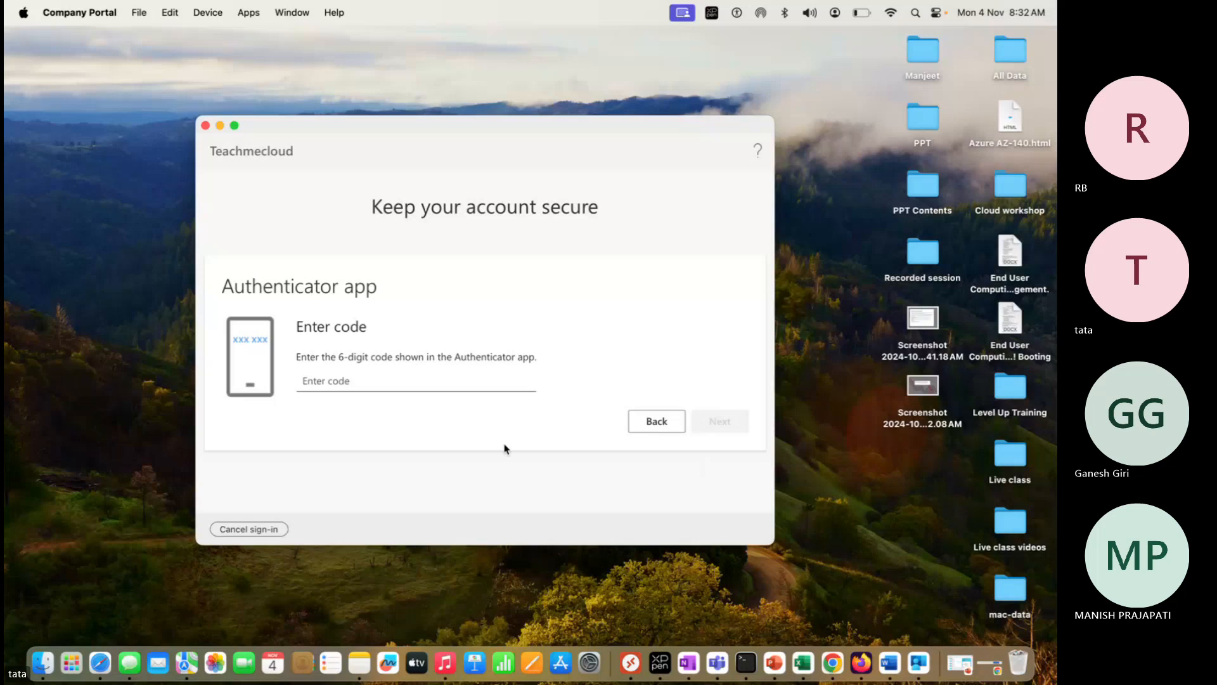
click(408, 374)
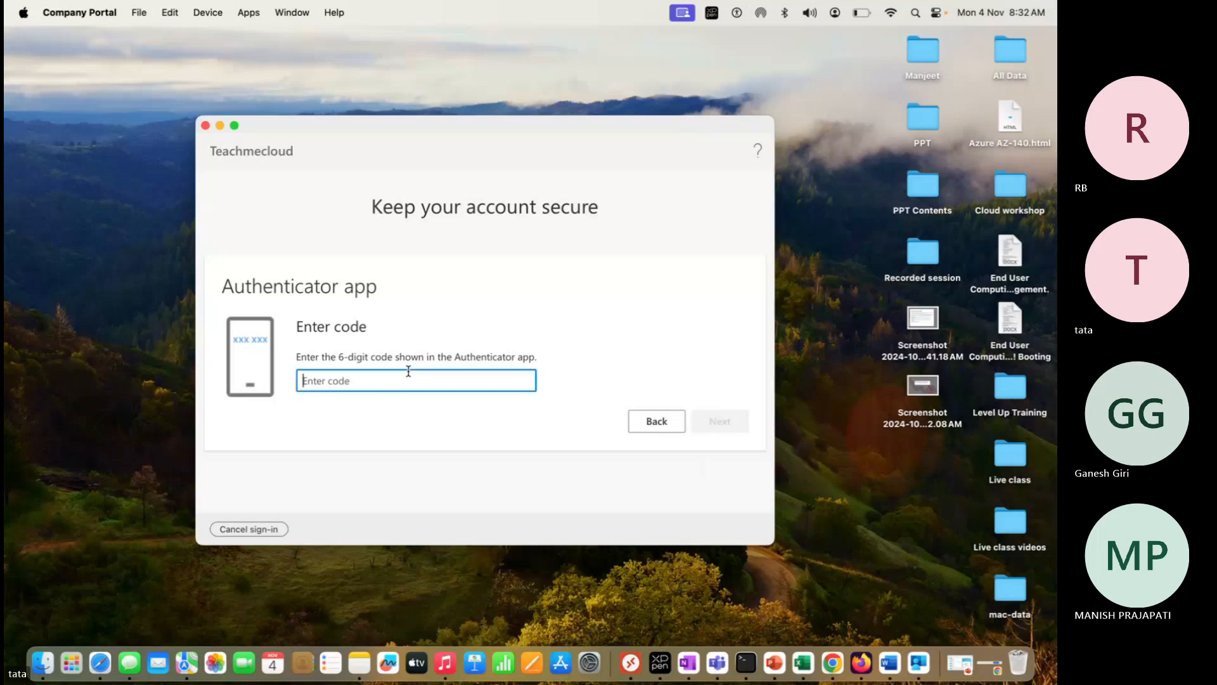
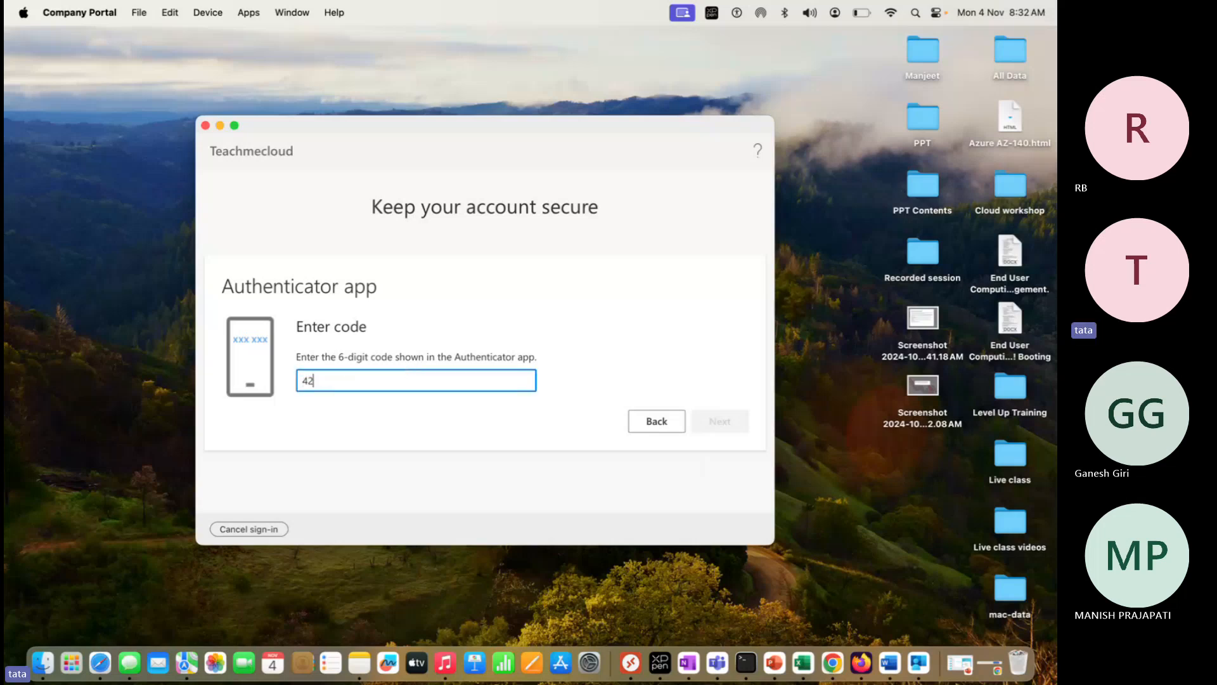
click(737, 424)
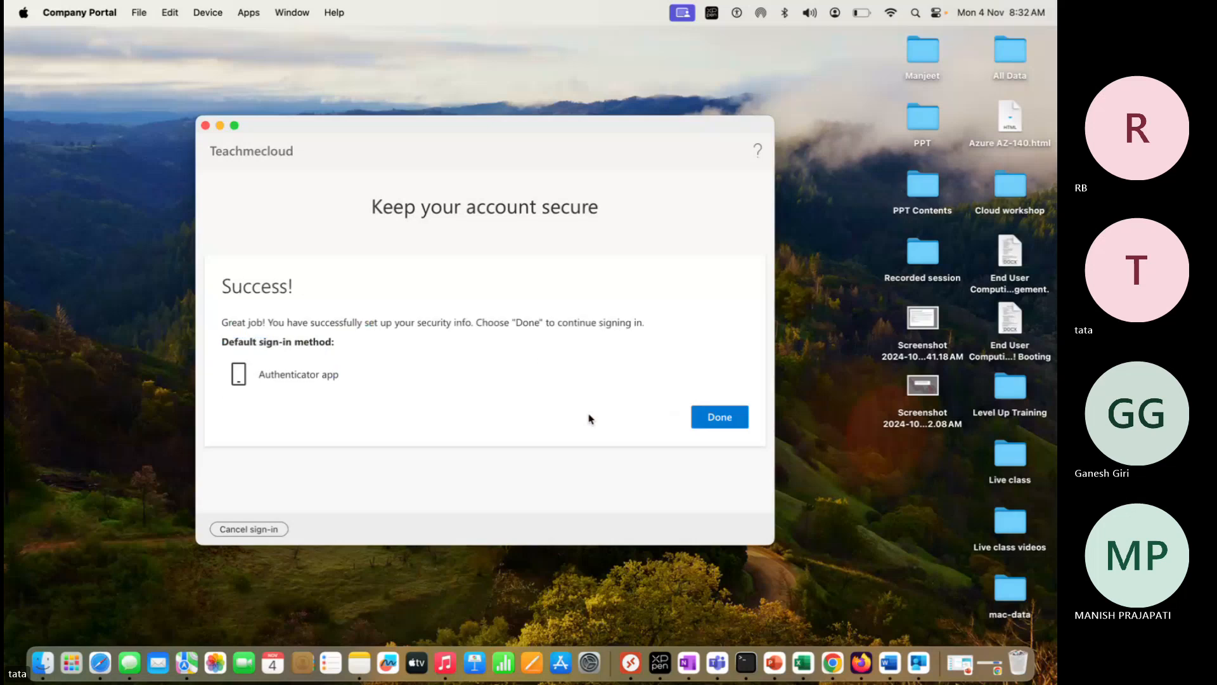
click(719, 426)
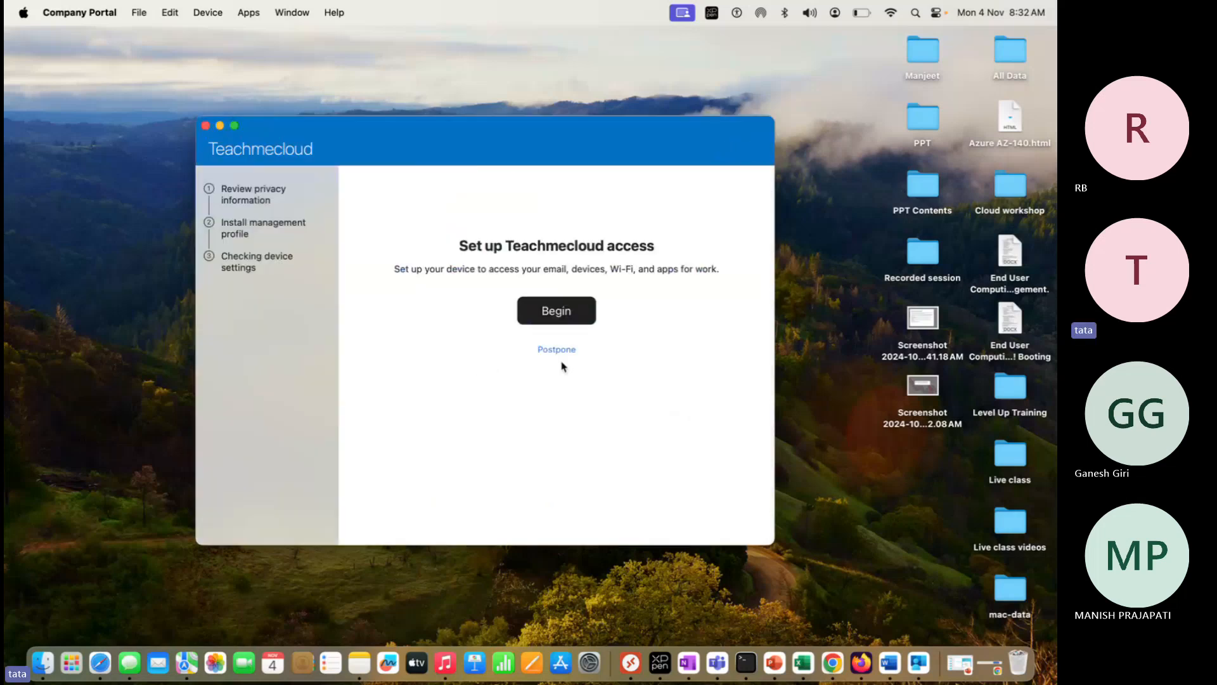
Step: Begin Teachmecloud access setup, accept the privacy notice, and download the management profile
click(581, 311)
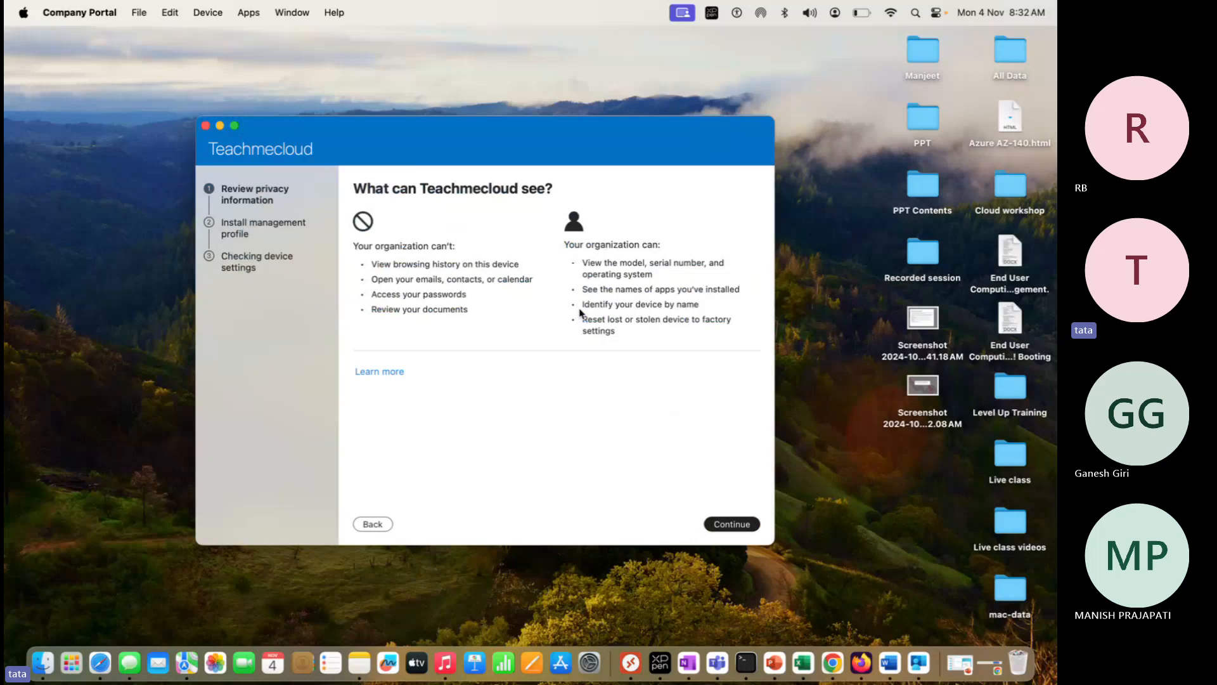
click(731, 525)
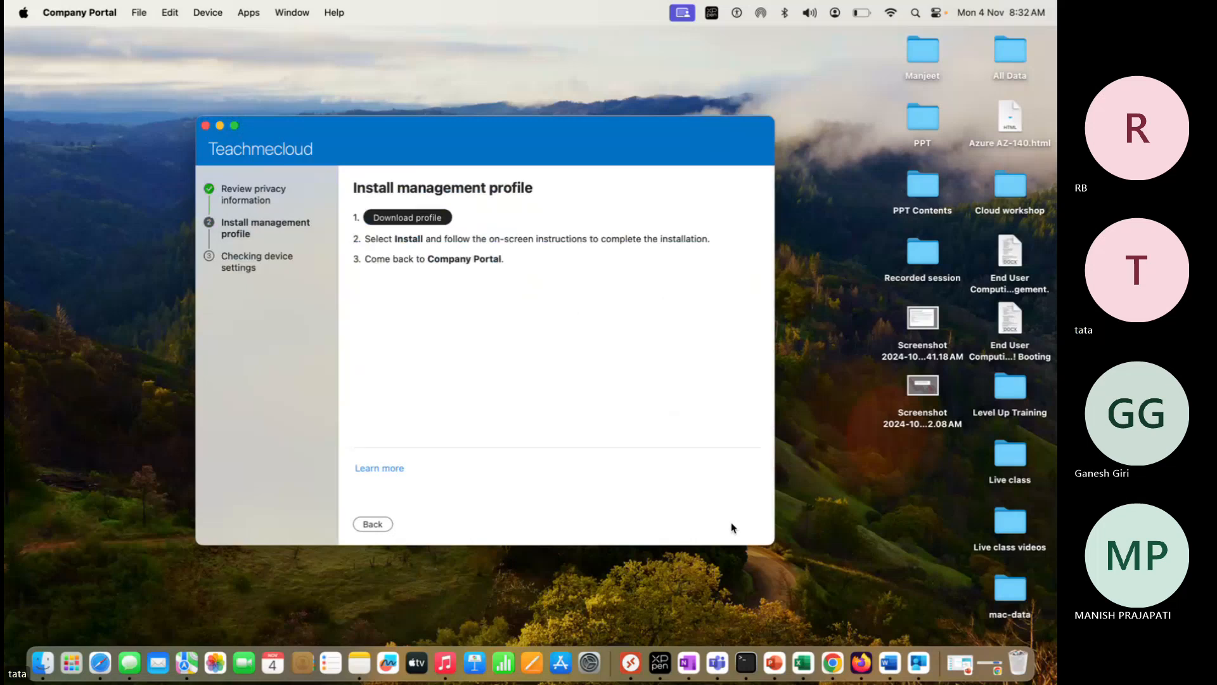
click(421, 218)
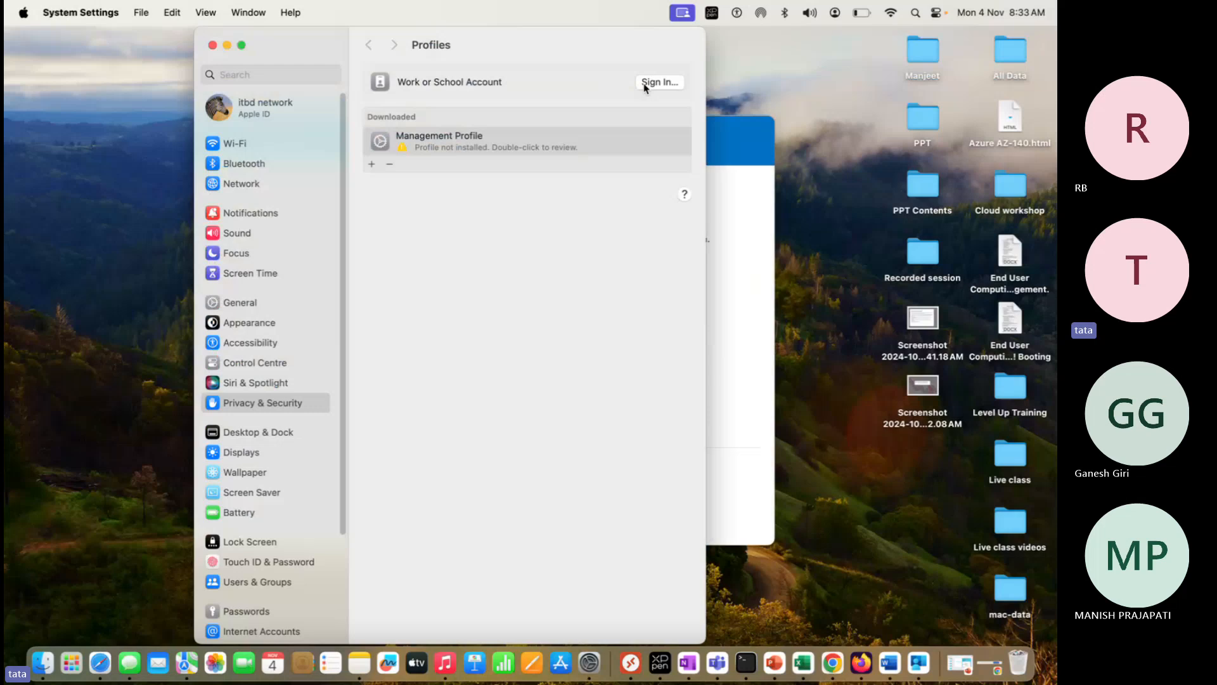
Step: Install the downloaded Management Profile with the admin password, then bring Company Portal back
click(474, 145)
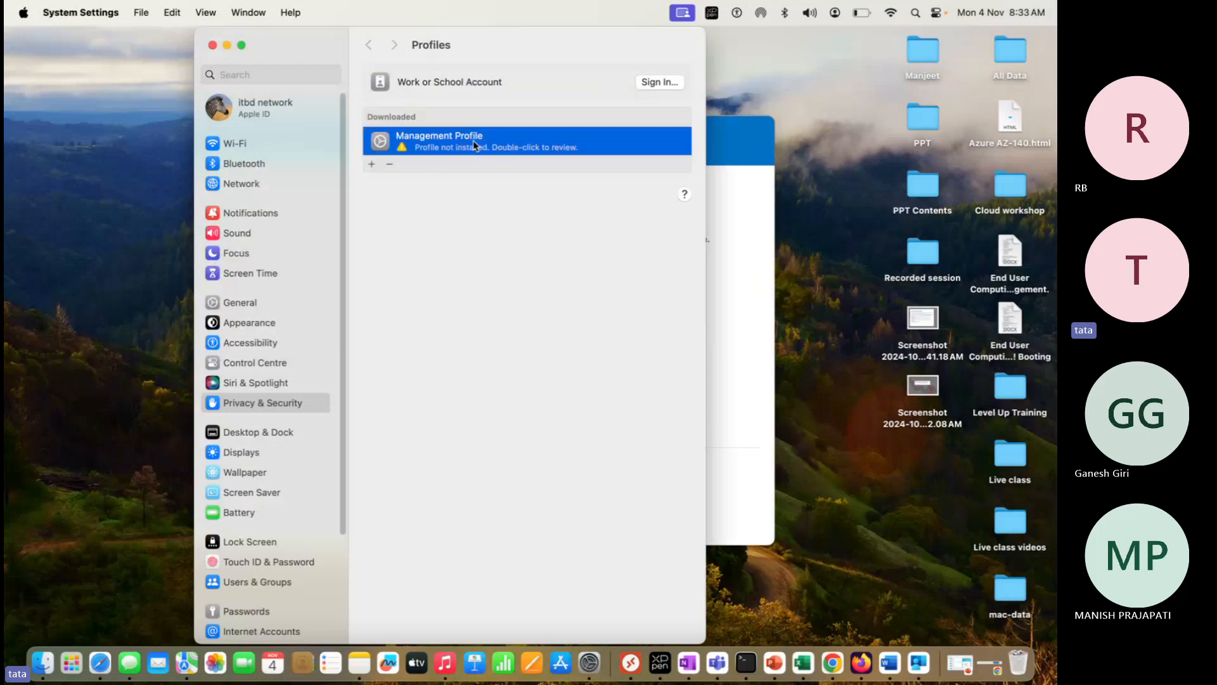
double_click(475, 145)
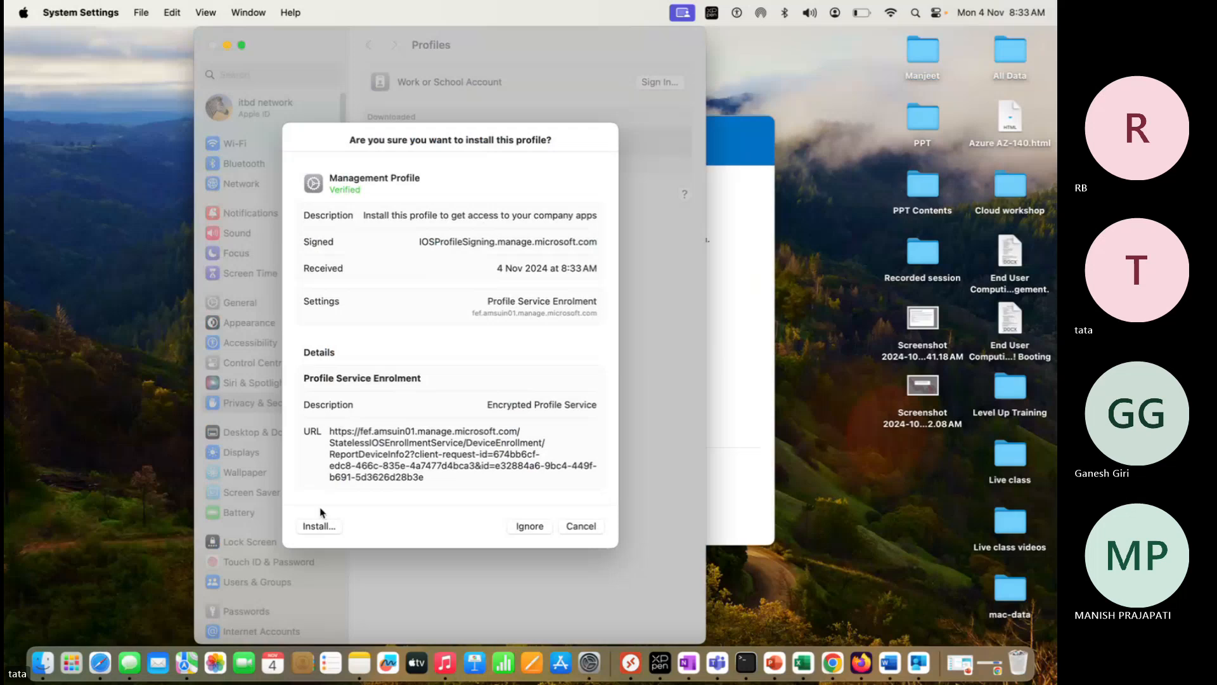
click(320, 527)
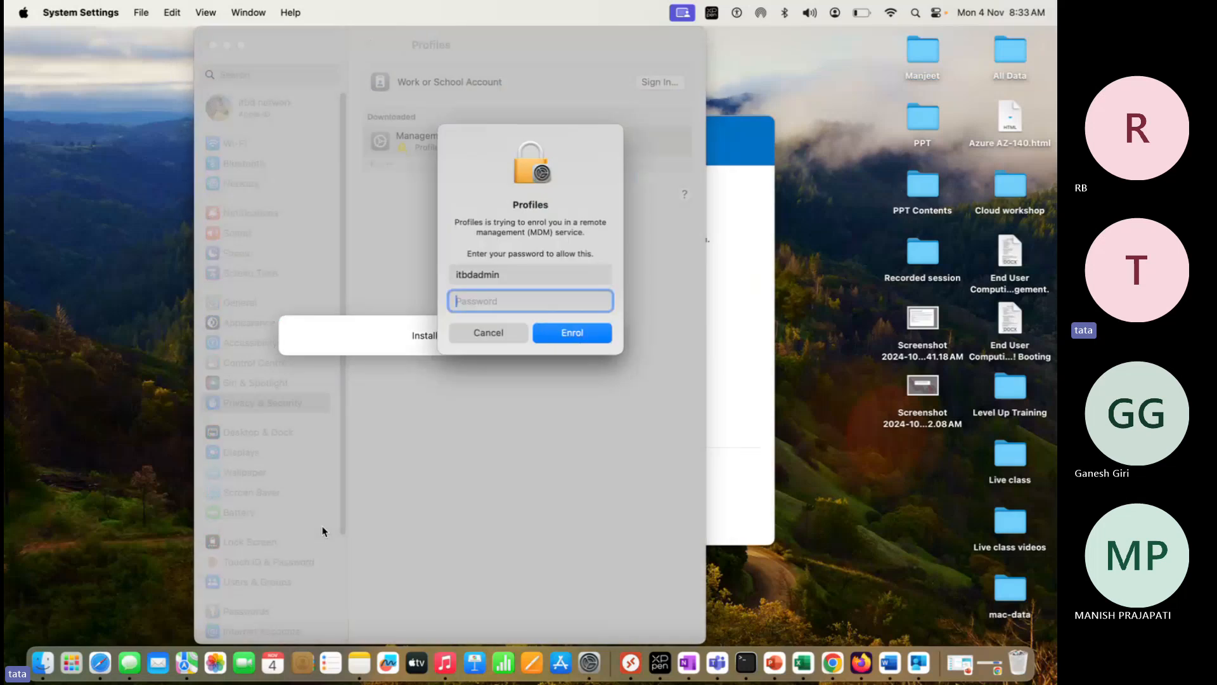
text(•••••••••••)
key(Return)
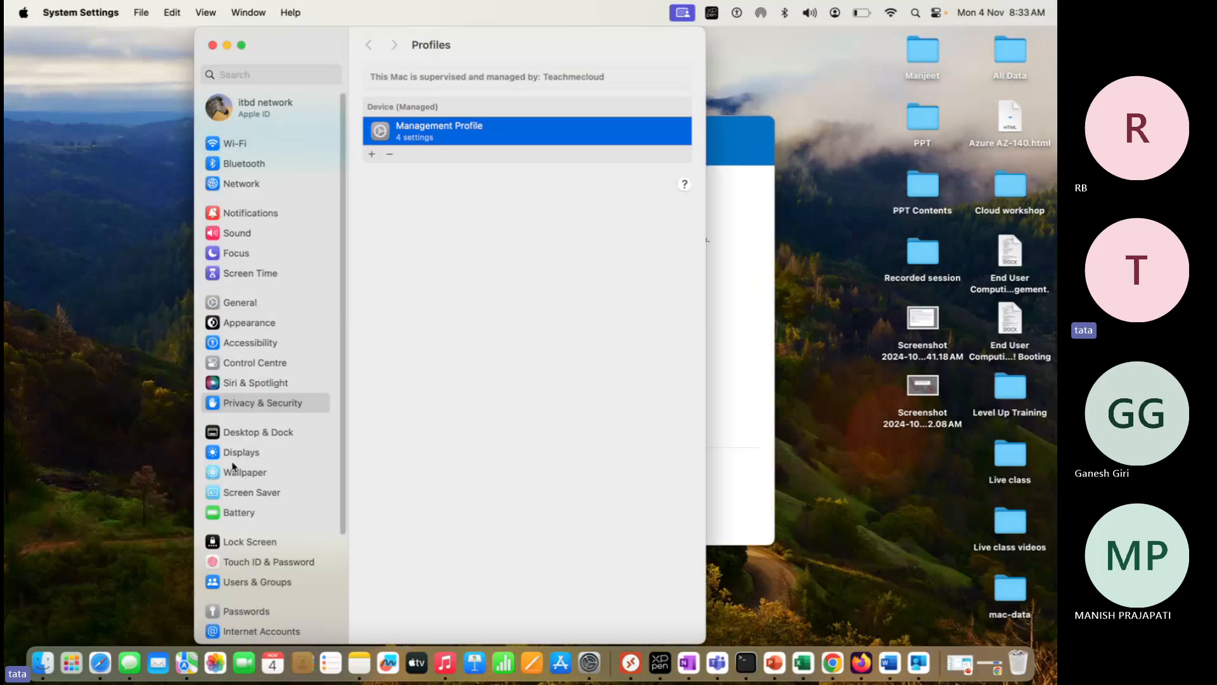
click(737, 321)
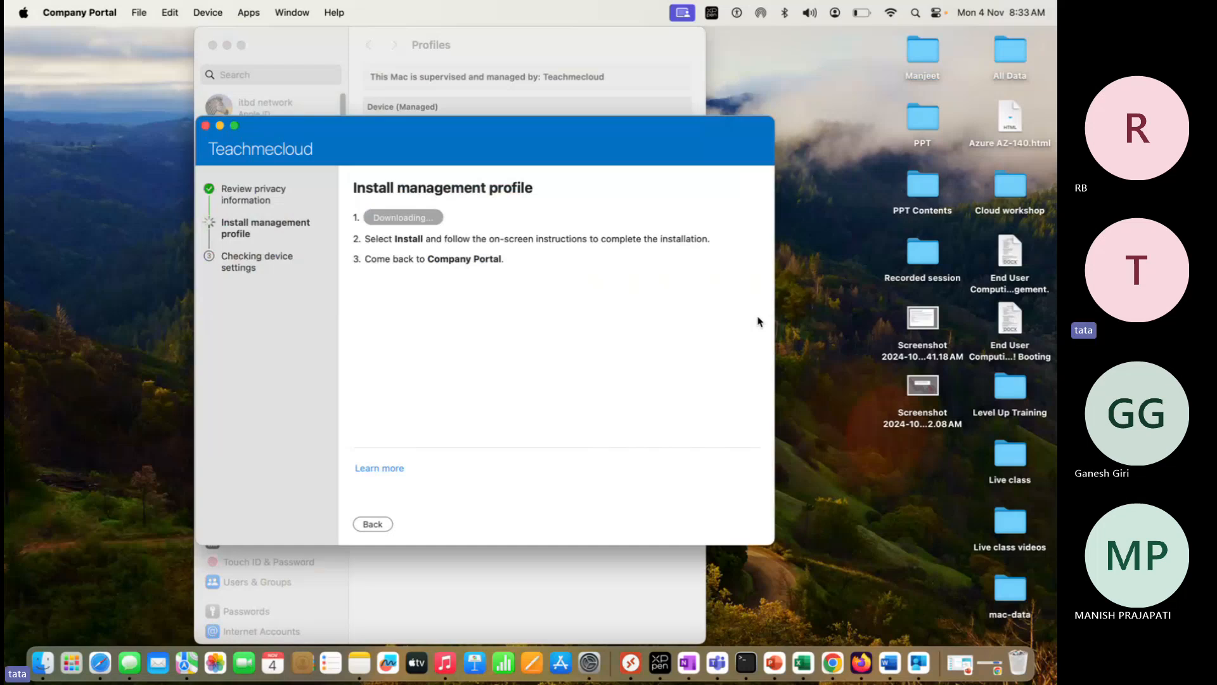
key(ctrl+Right)
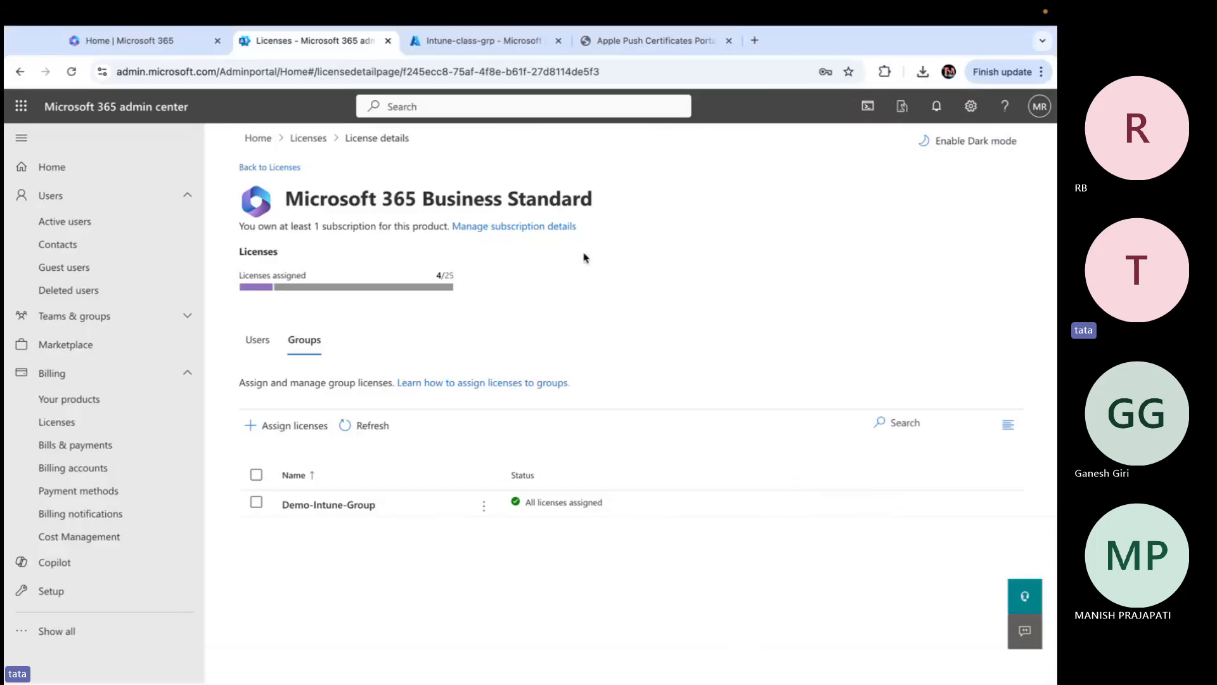
click(504, 47)
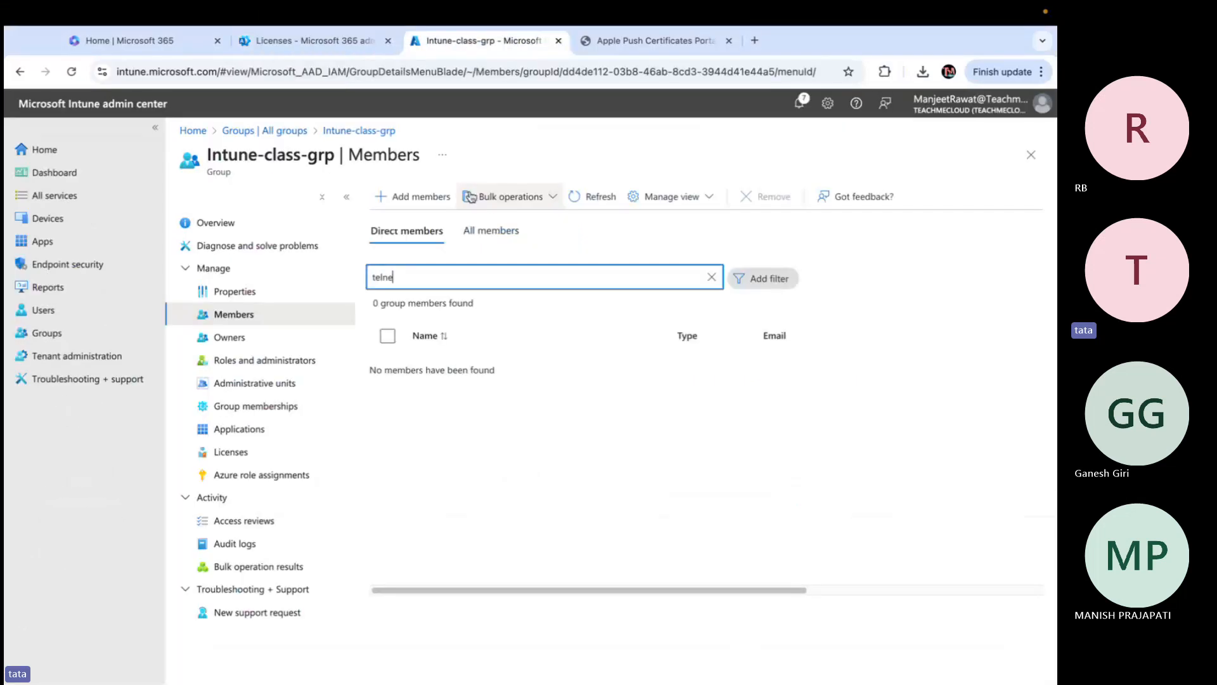
click(53, 220)
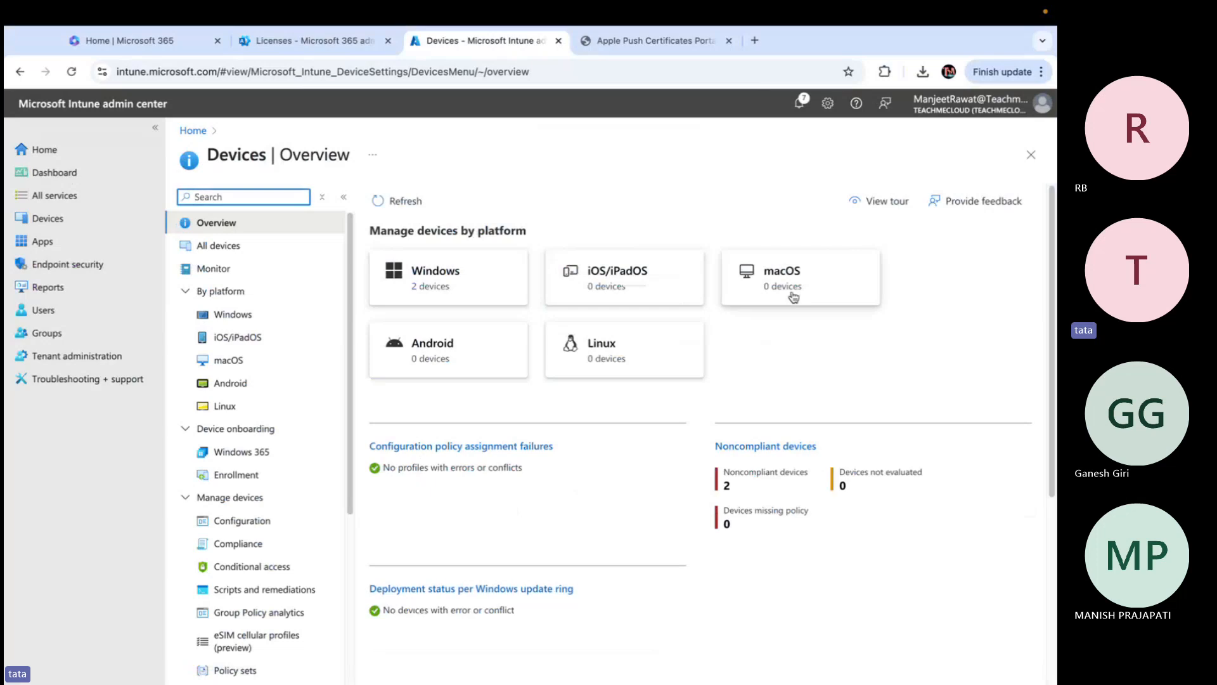
click(783, 279)
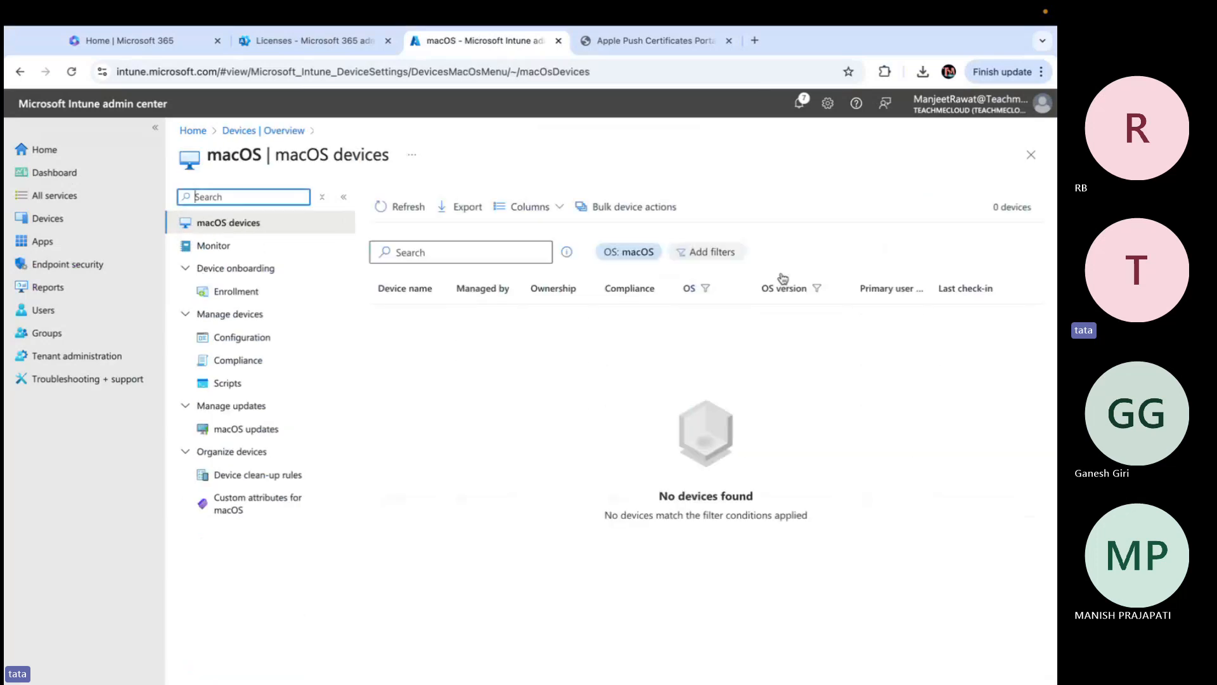
key(ctrl+Left)
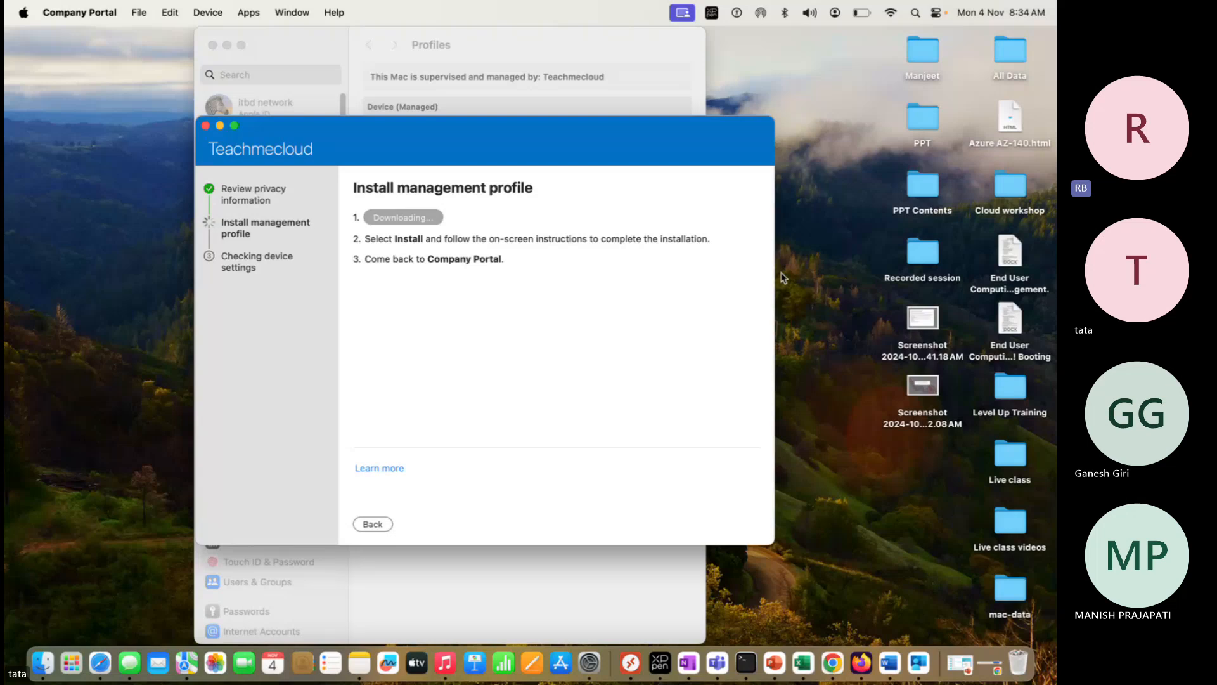
Step: Check the Outlook mail page in the meeting browser, then return to Intune's macOS devices list
key(ctrl+Right)
key(ctrl+Right)
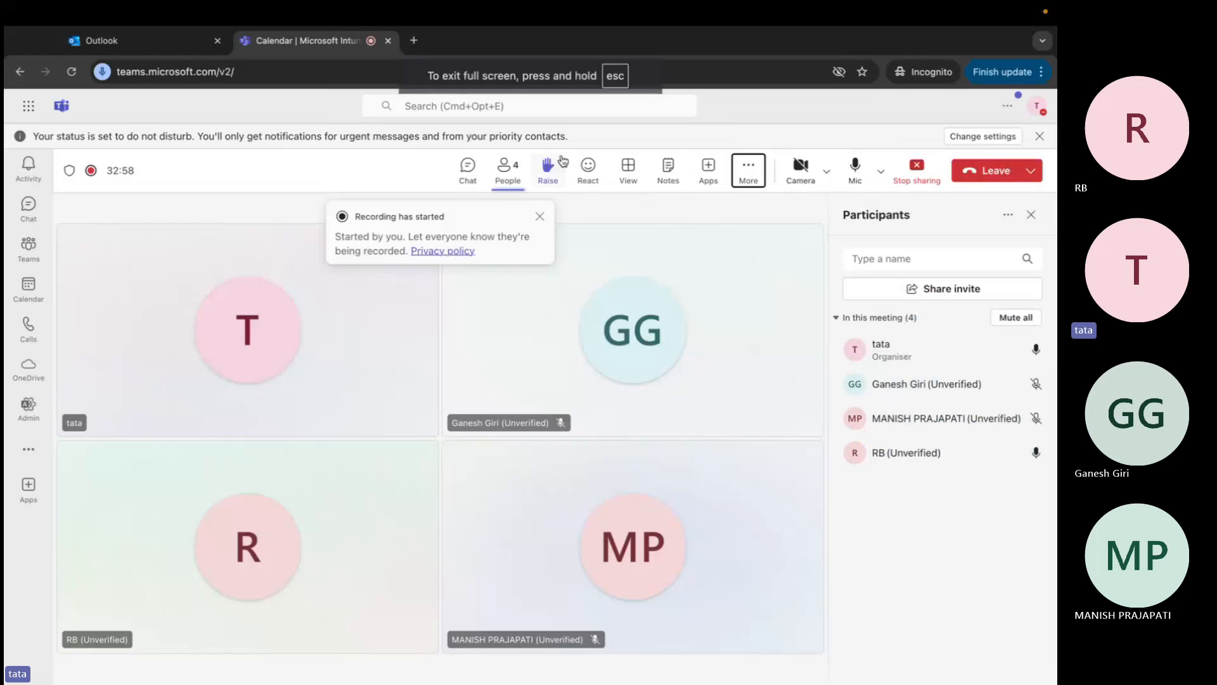
click(166, 41)
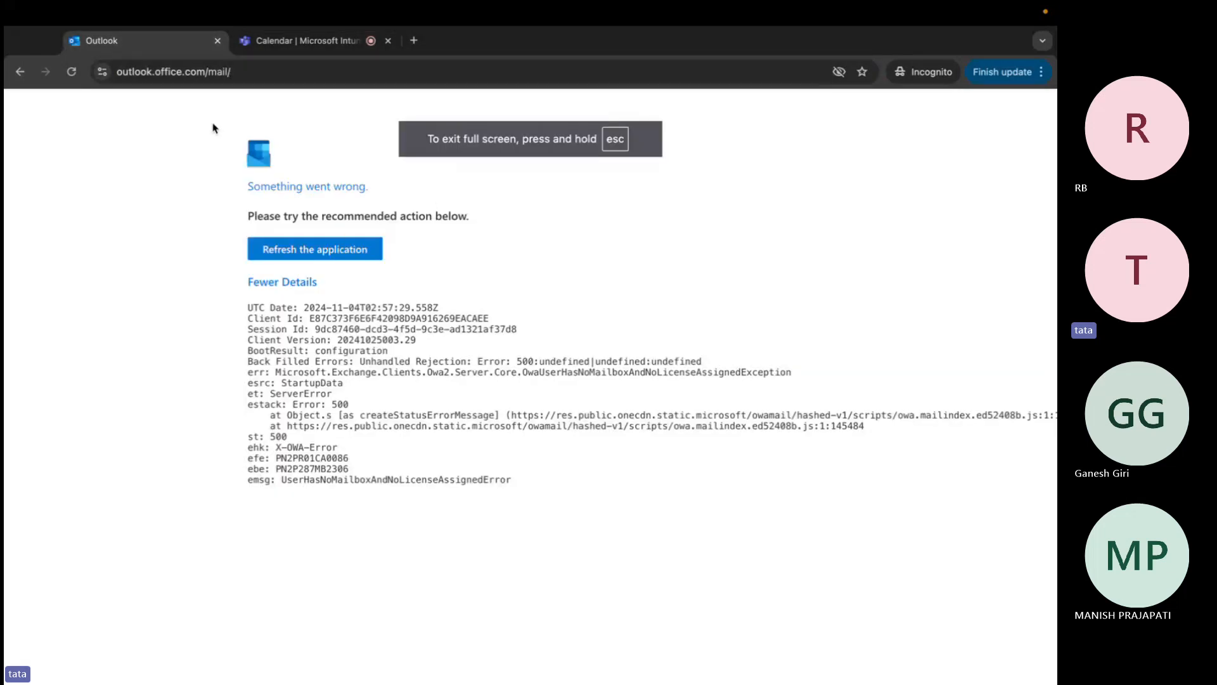
key(ctrl+Left)
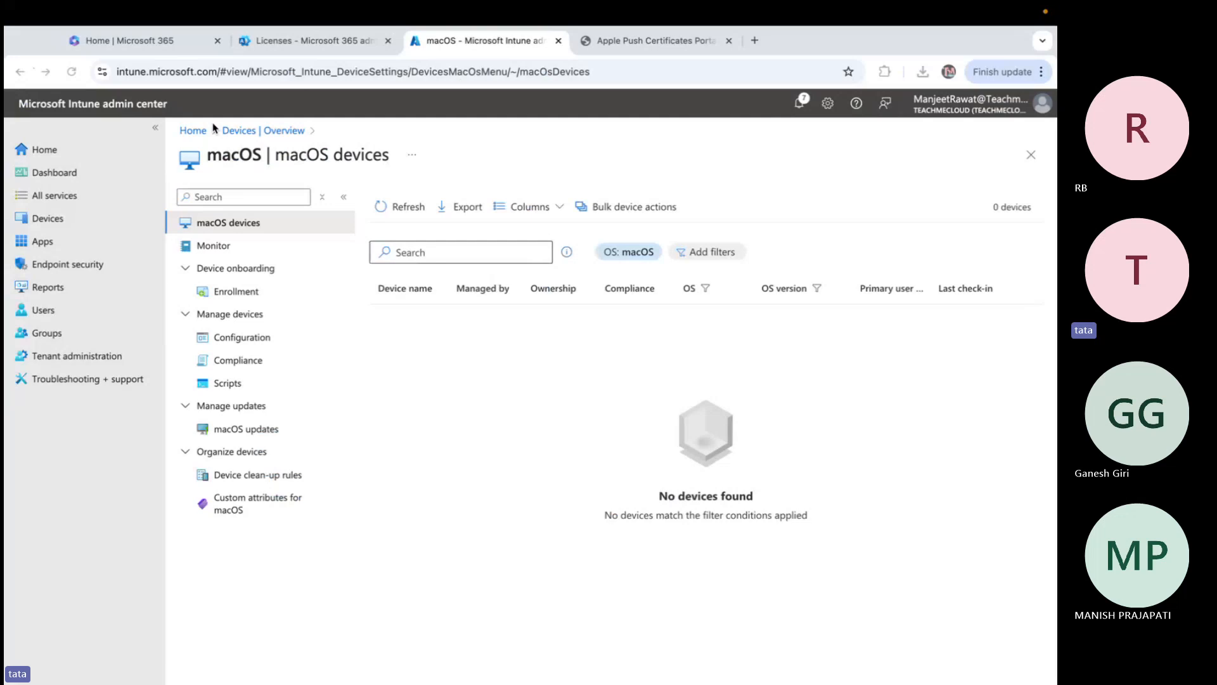
Step: Refresh the empty macOS device list, then open the macOS Enrollment settings
click(392, 212)
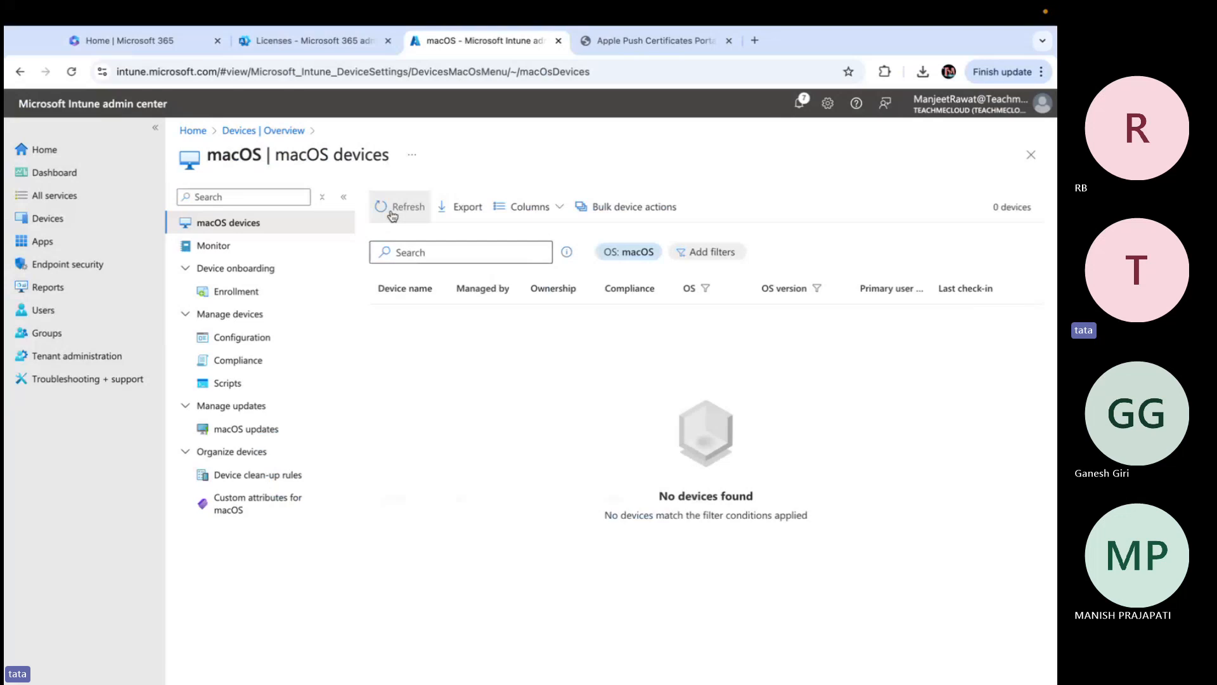
click(236, 290)
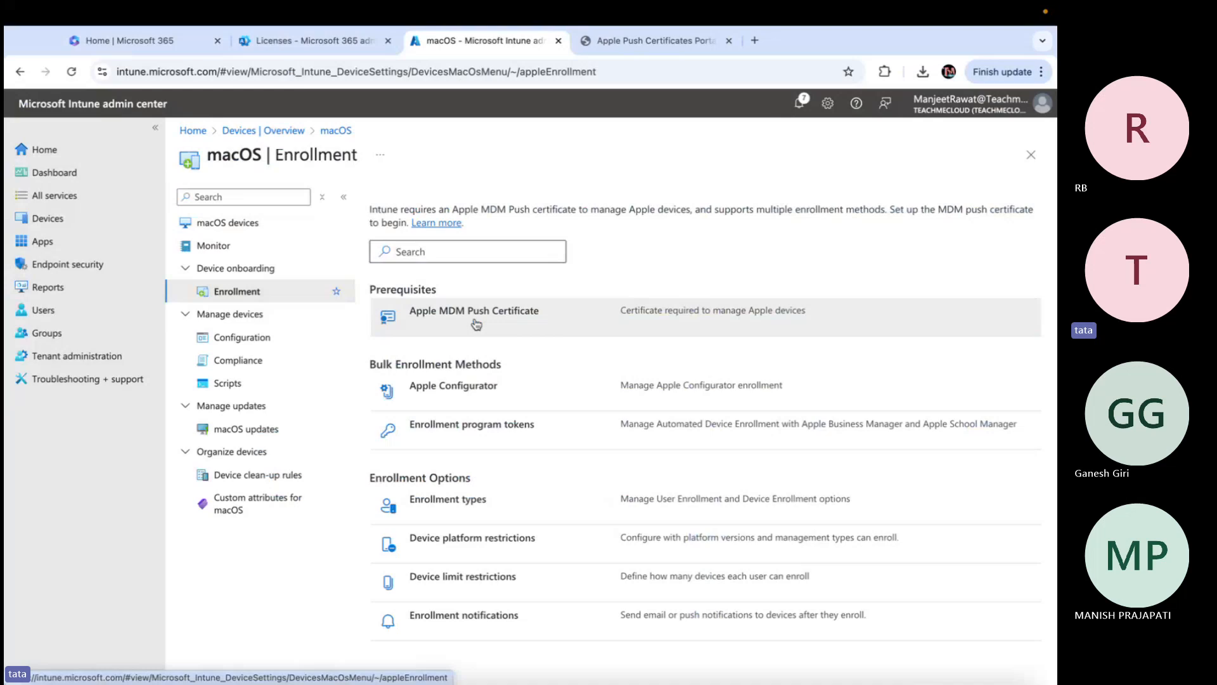
Step: Close the 'management profile not found' error in Company Portal and download the profile again
key(ctrl+Left)
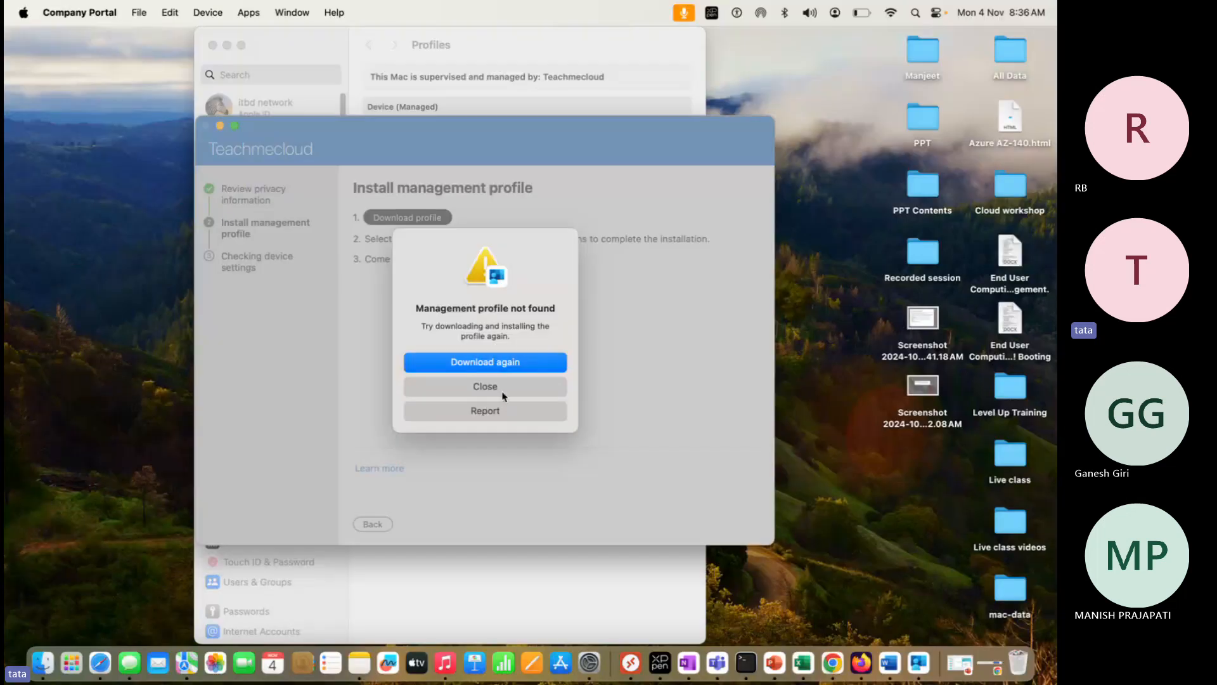
click(503, 392)
click(729, 521)
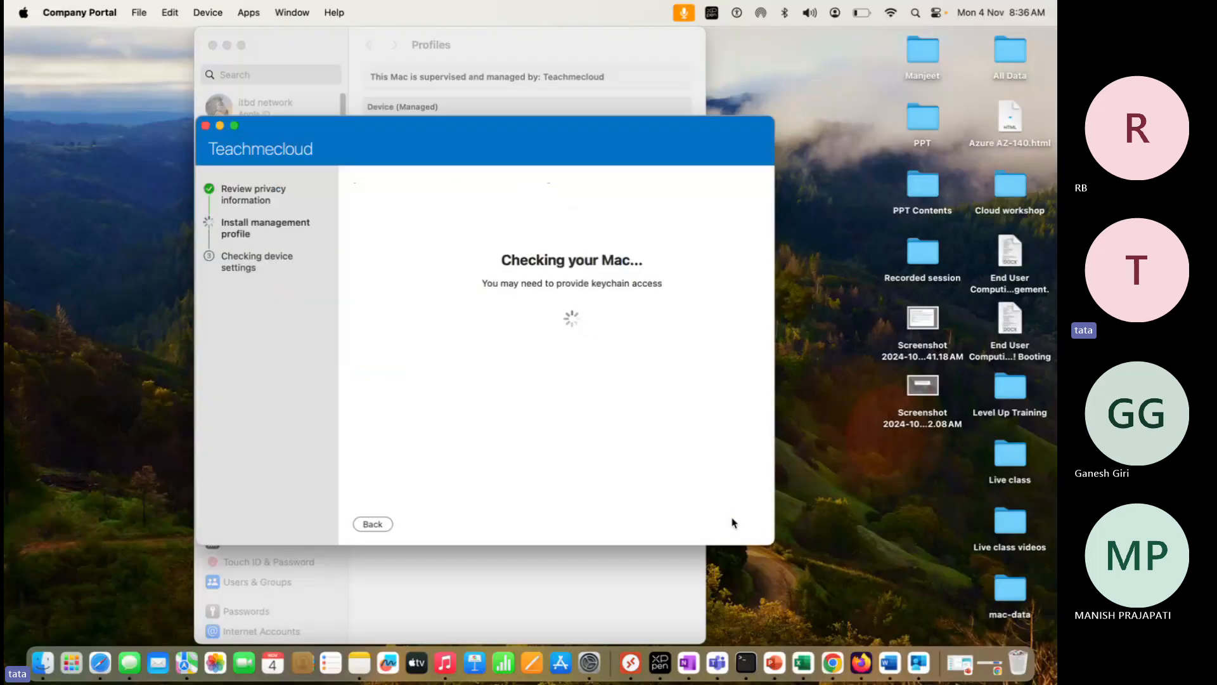
key(ctrl+Right)
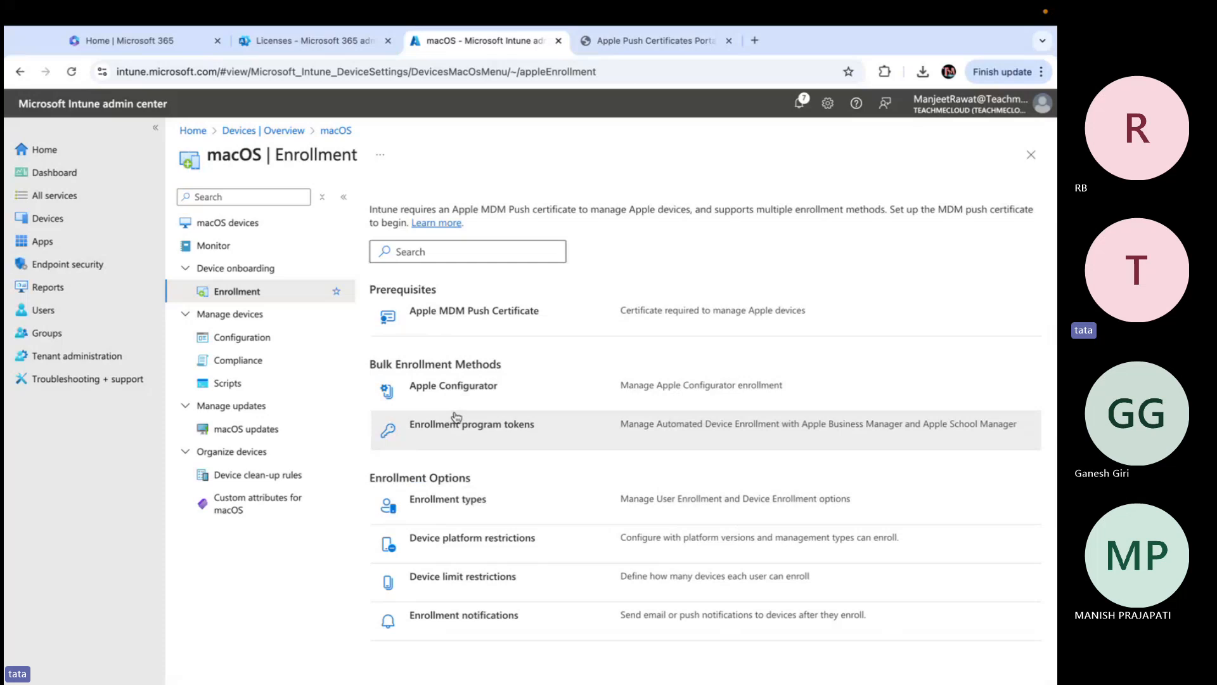
key(ctrl+Left)
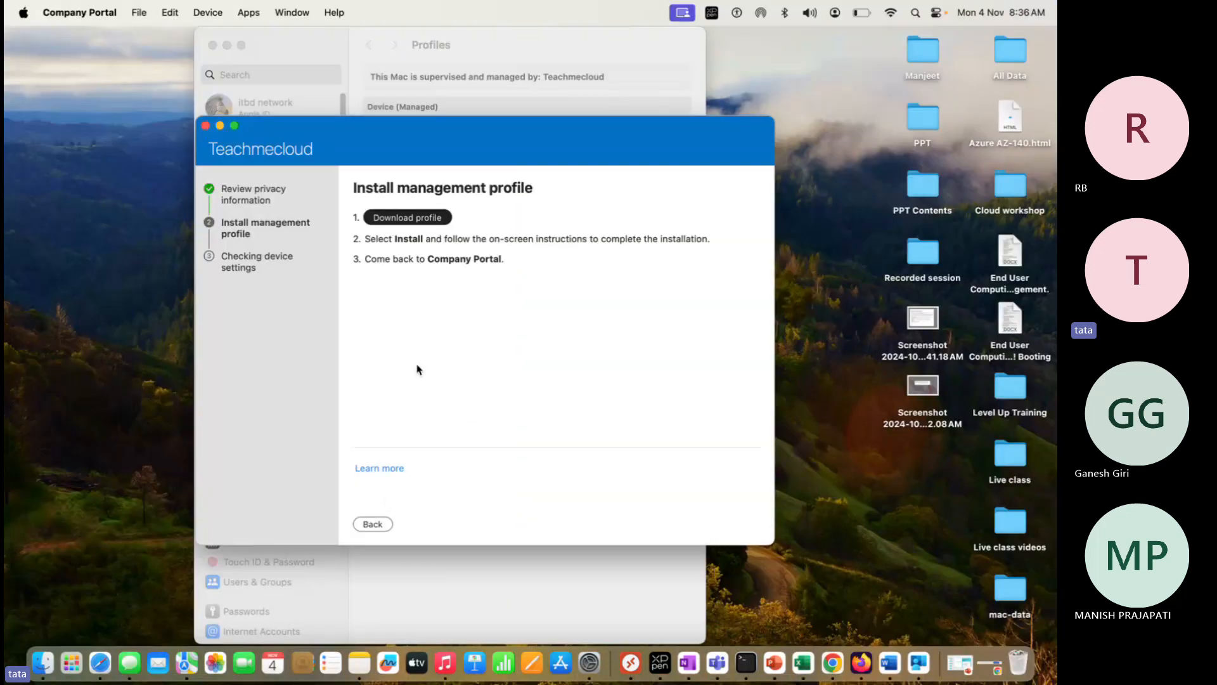
click(417, 216)
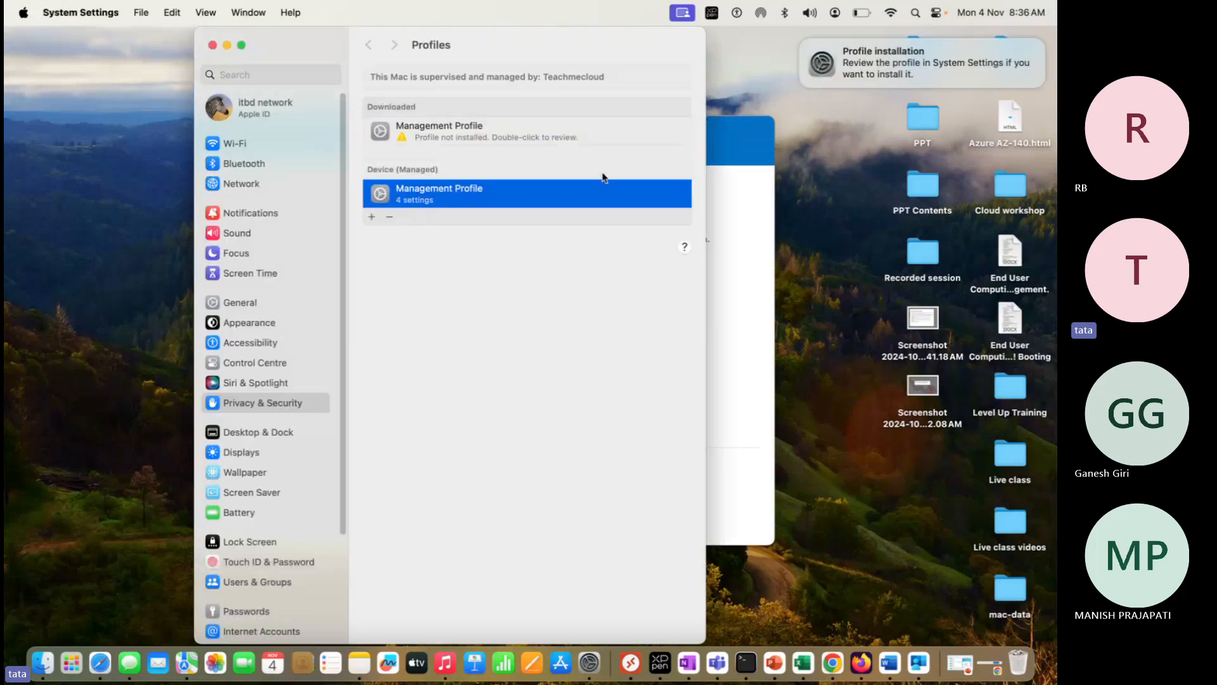
click(484, 139)
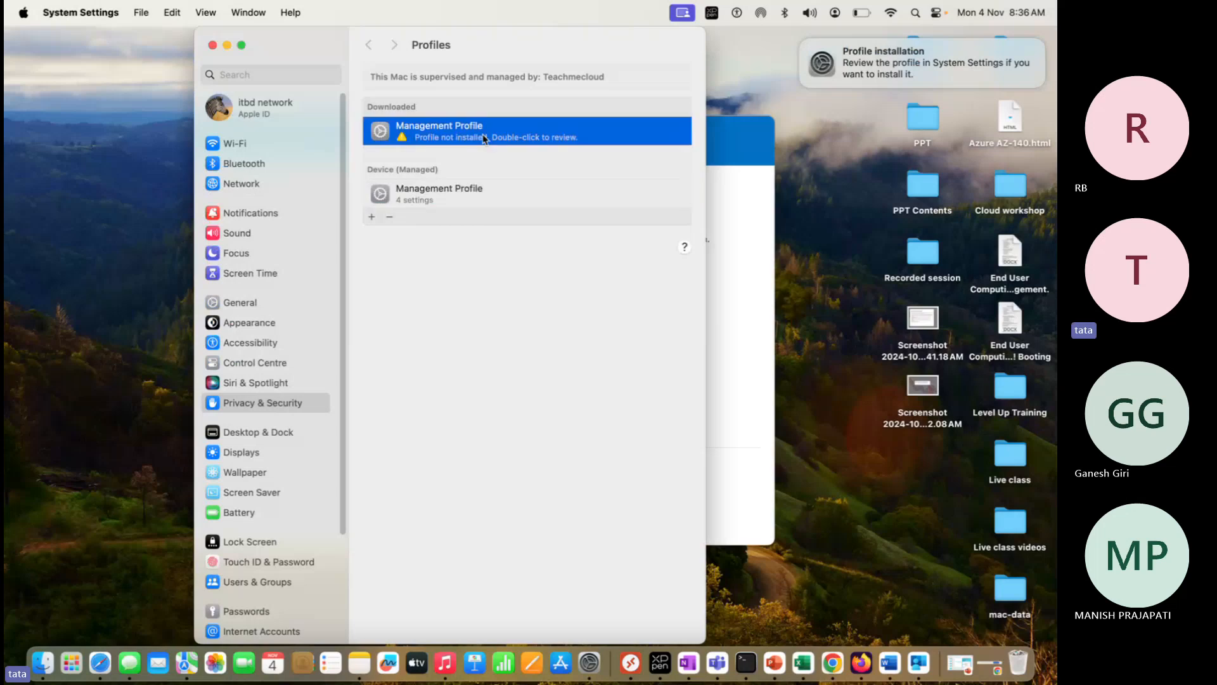
double_click(484, 138)
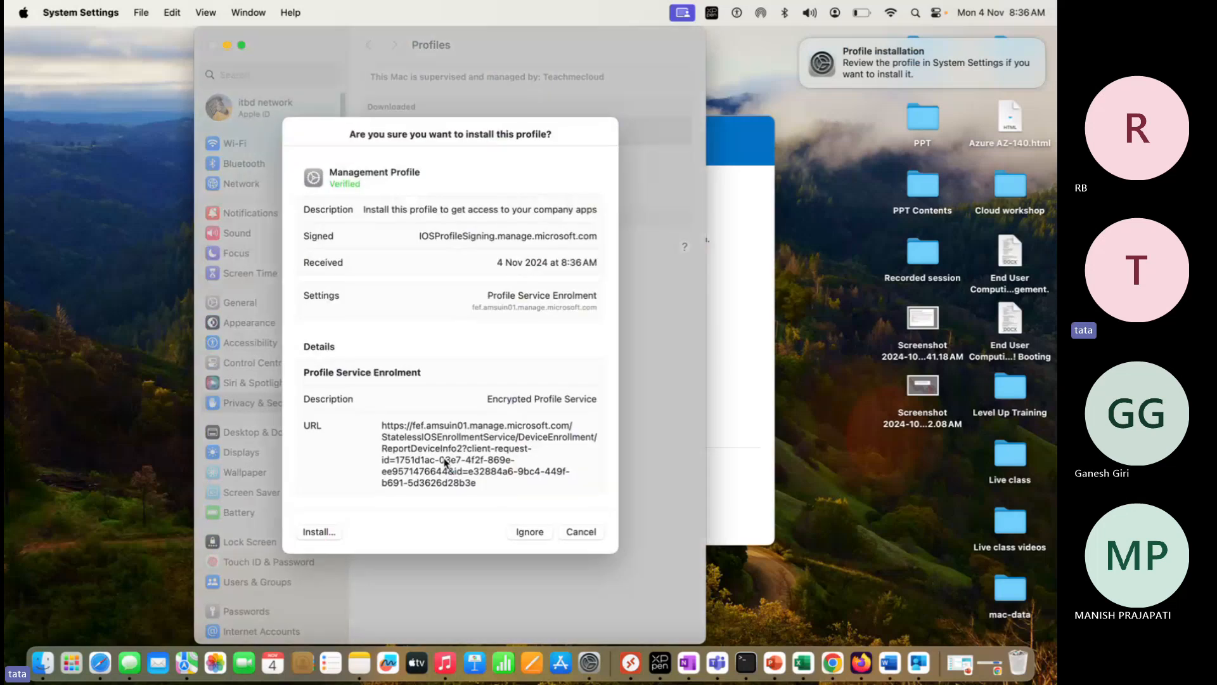
click(319, 532)
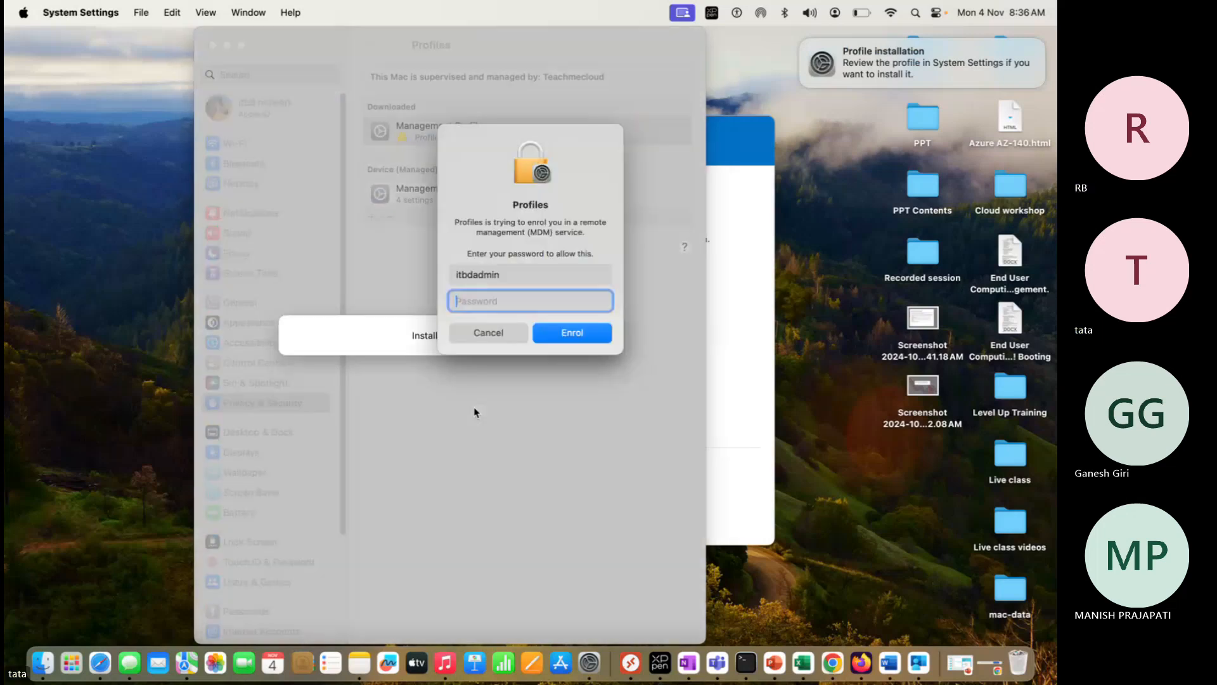
text(•)
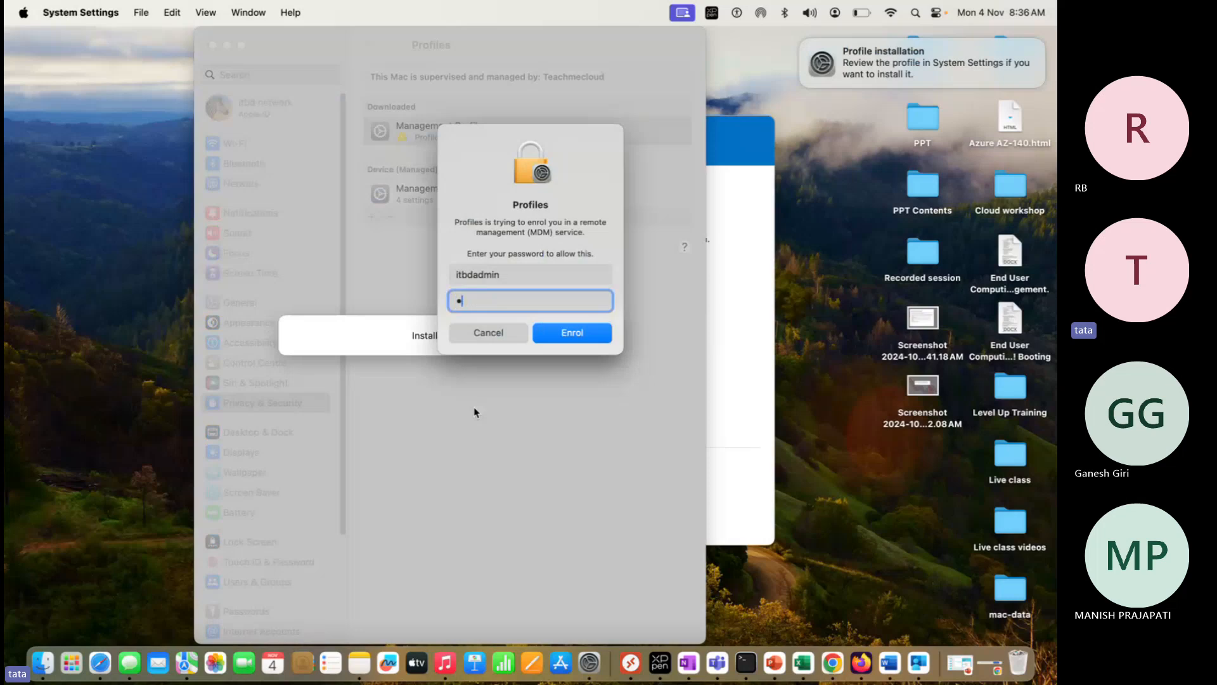
text(•••••••••••)
key(BackSpace)
key(BackSpace)
key(BackSpace)
key(BackSpace)
key(BackSpace)
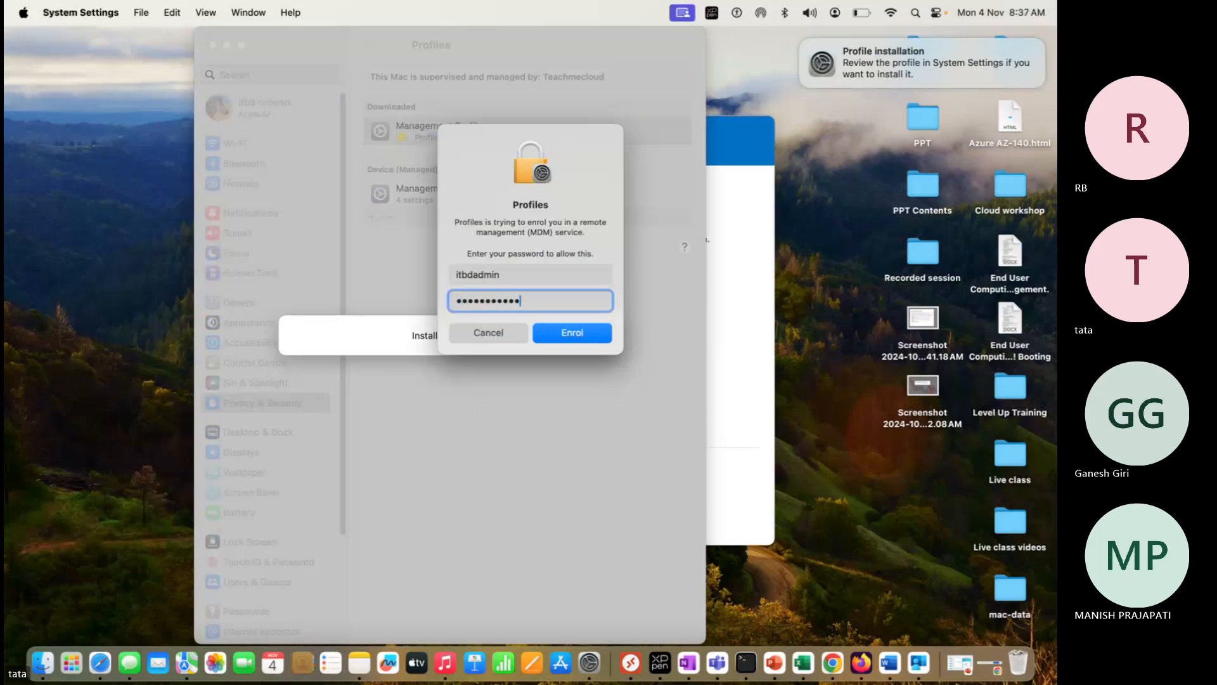
key(BackSpace)
key(BackSpace)
key(BackSpace)
key(BackSpace)
key(BackSpace)
key(BackSpace)
key(BackSpace)
text(••••)
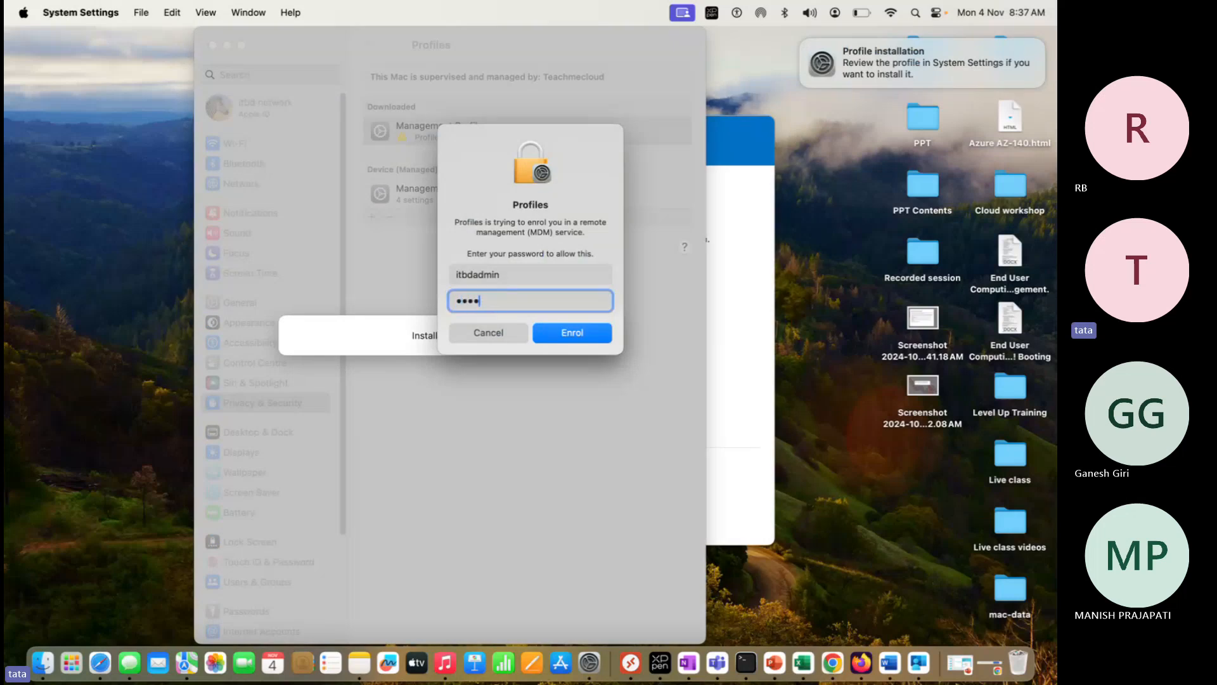
text(•••••••)
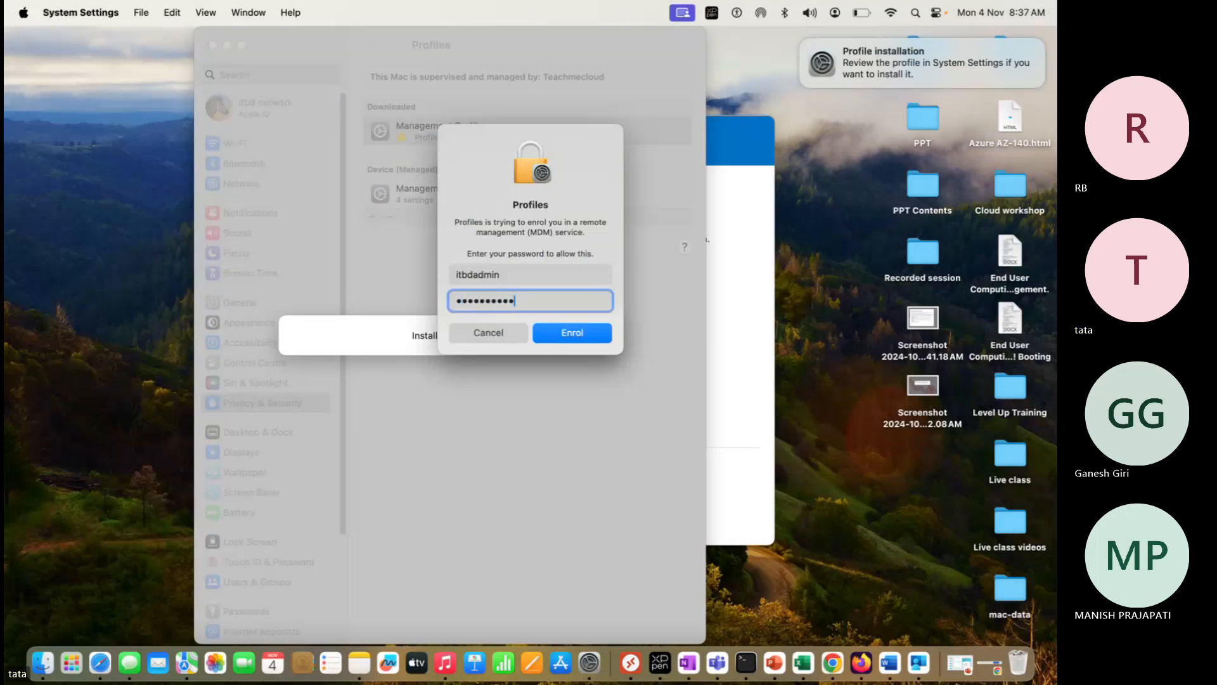
key(Return)
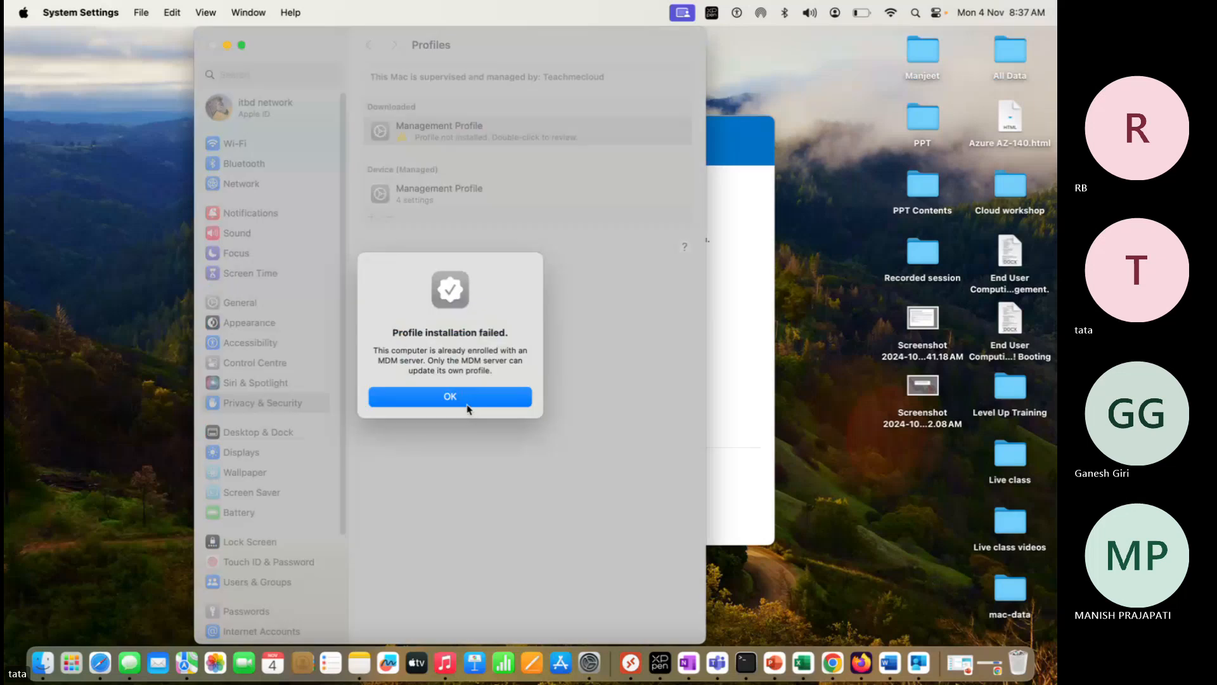
click(462, 401)
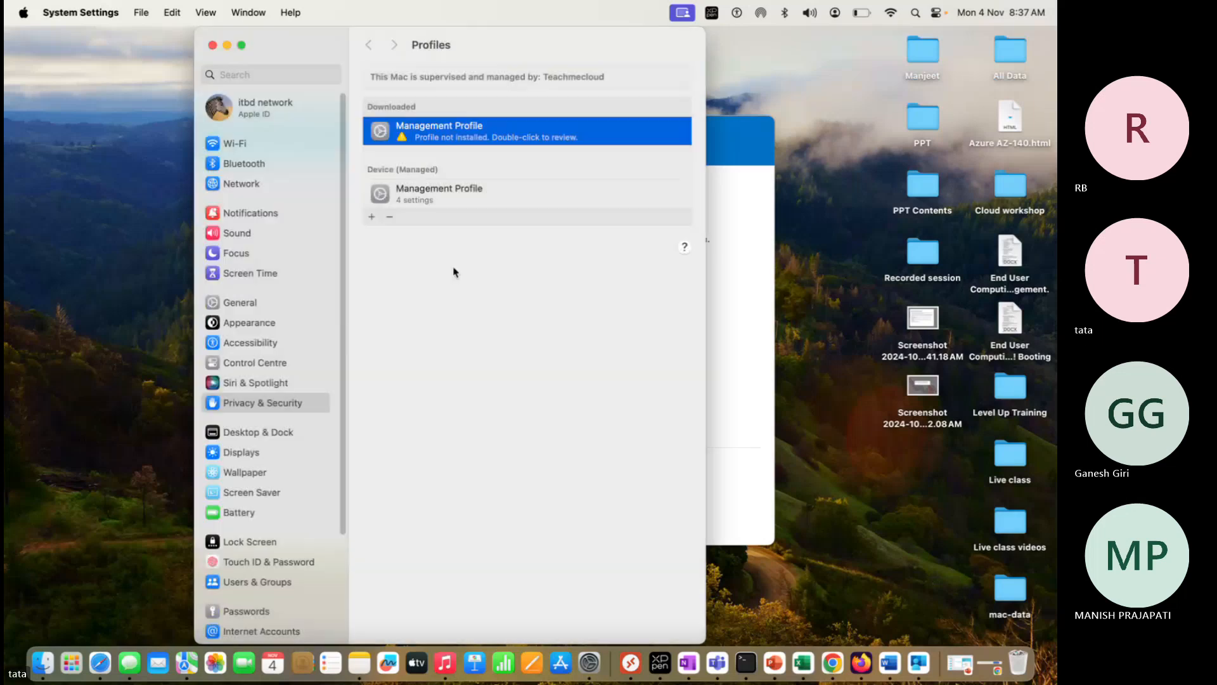
Step: Open the newly downloaded profile's install prompt and cancel it without installing
click(439, 195)
click(468, 135)
double_click(463, 138)
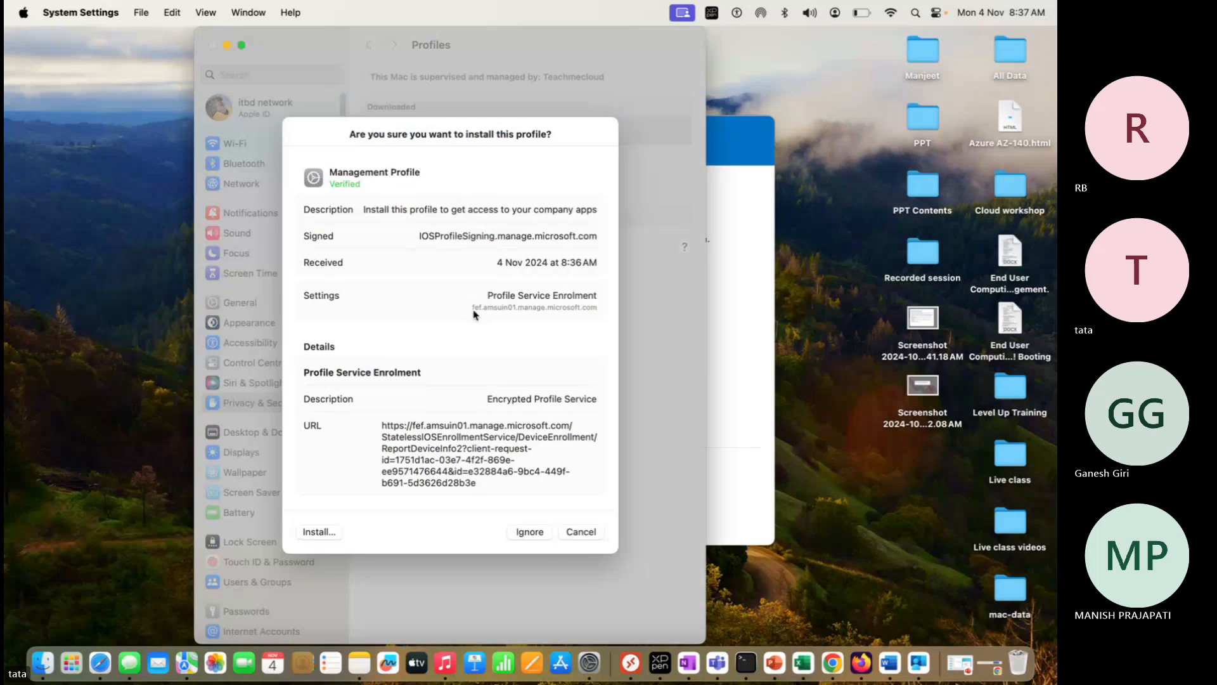
click(580, 531)
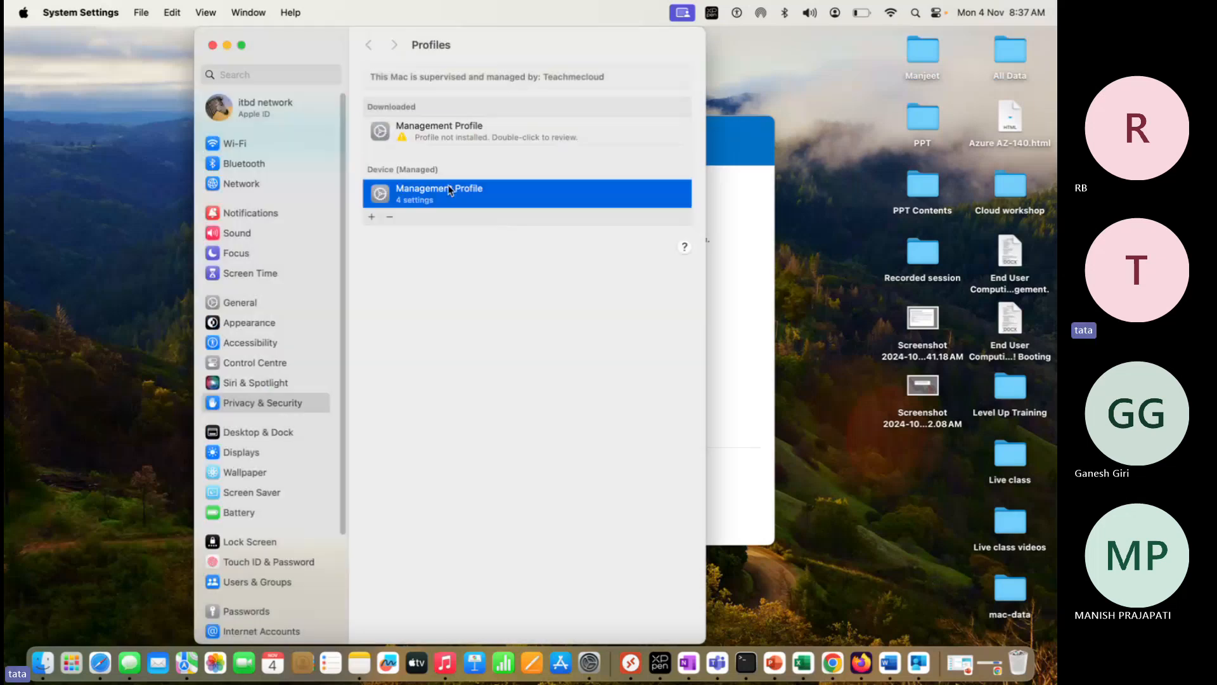
Step: Look through the installed Device (Managed) Management Profile's details, then close them
double_click(439, 193)
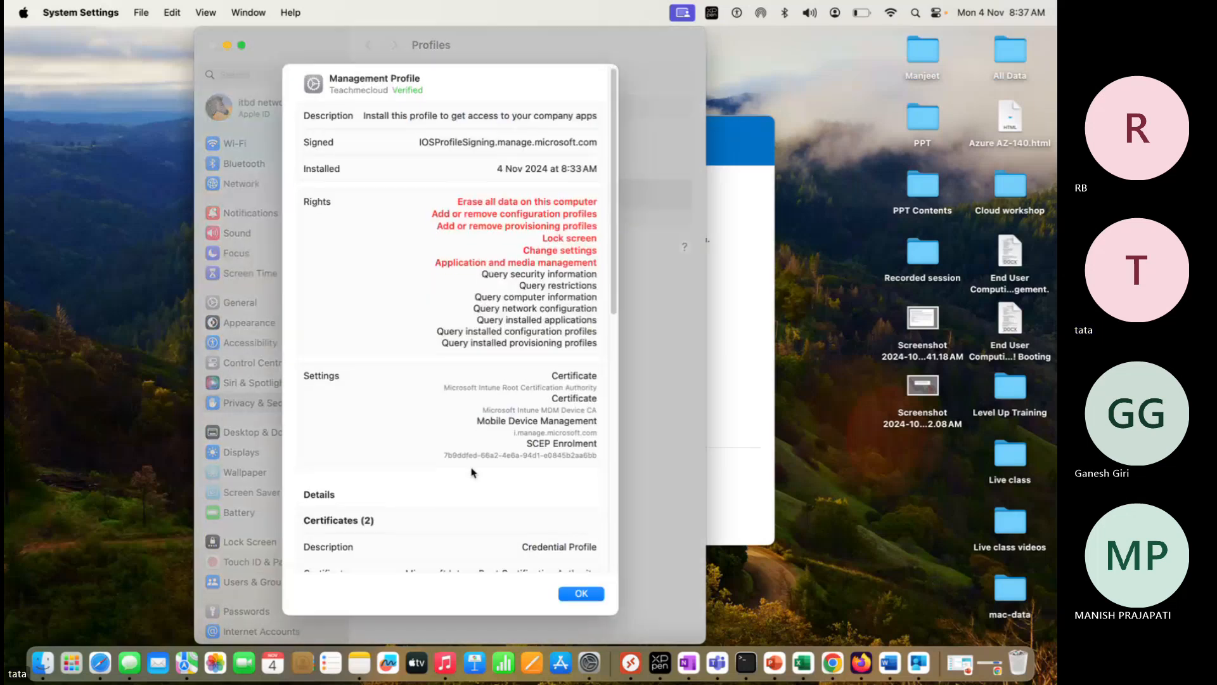
scroll(472, 472, down, 10)
scroll(472, 472, up, 7)
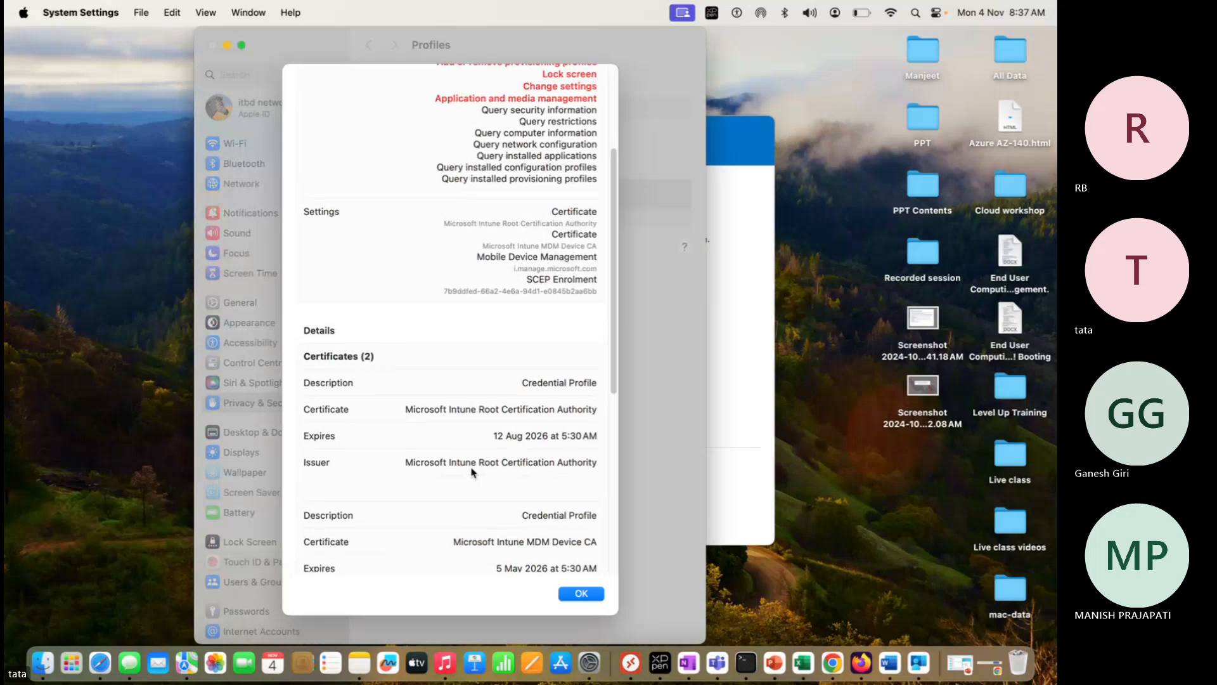
scroll(551, 526, down, 5)
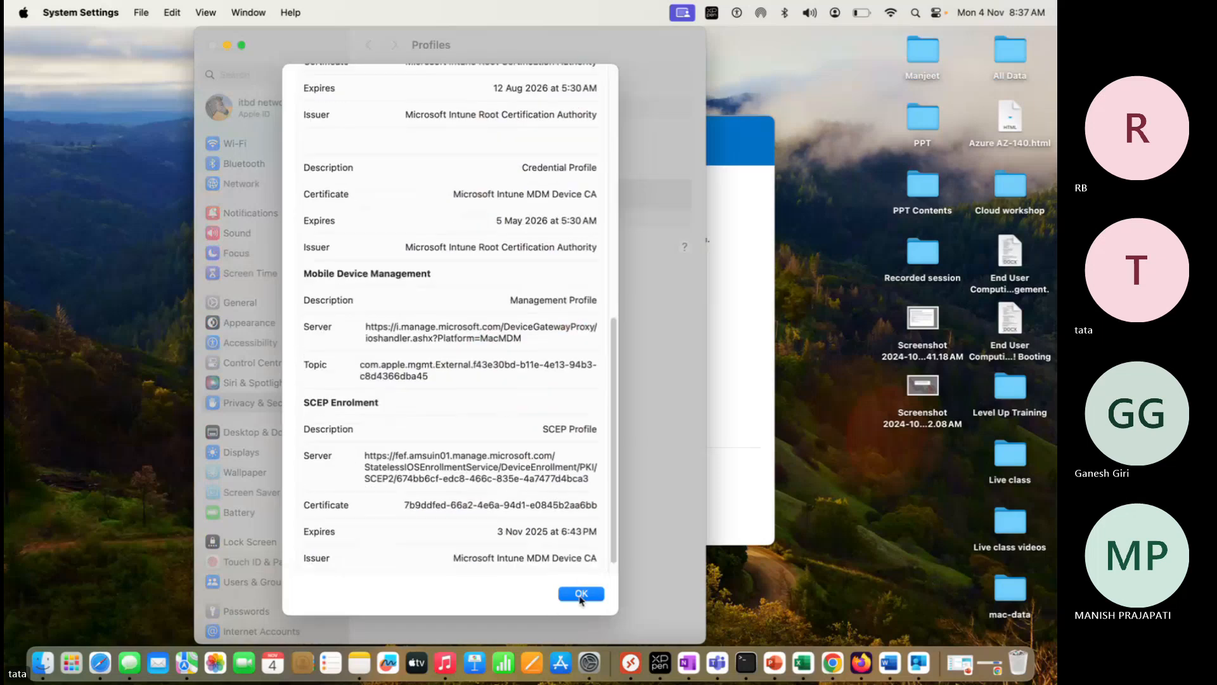
click(580, 594)
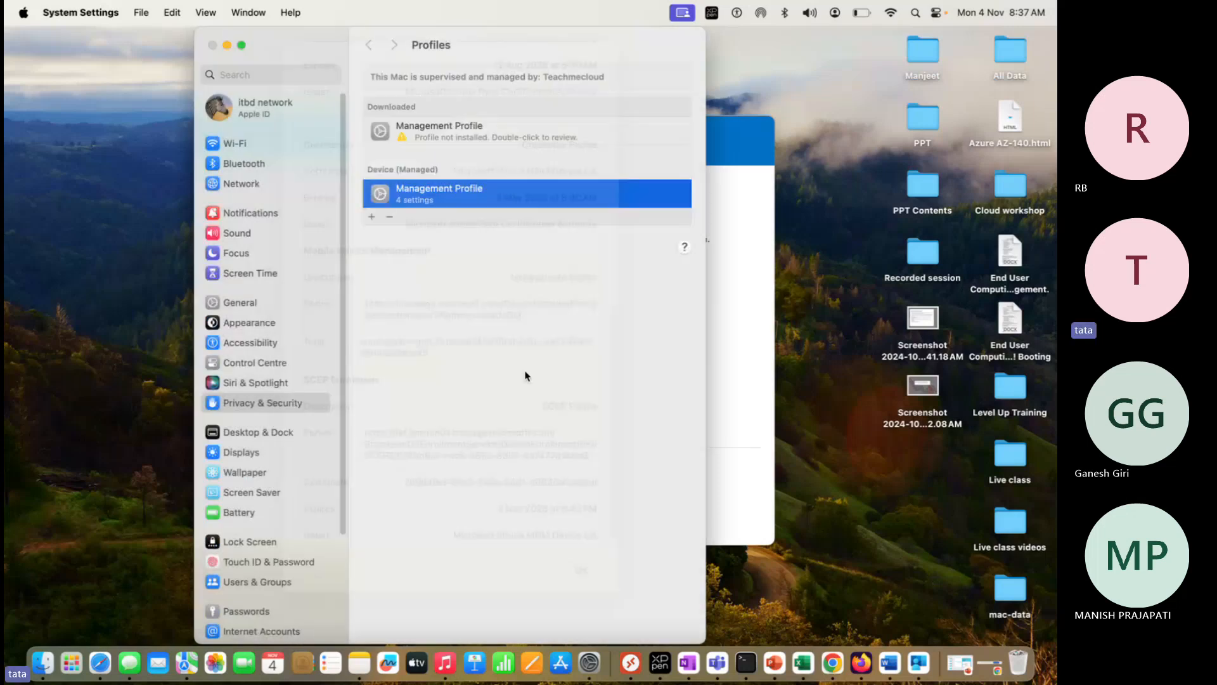
Step: Reopen the installed profile to study its rights and certificates, then go to Intune's macOS Enrollment page
double_click(426, 193)
scroll(483, 358, down, 5)
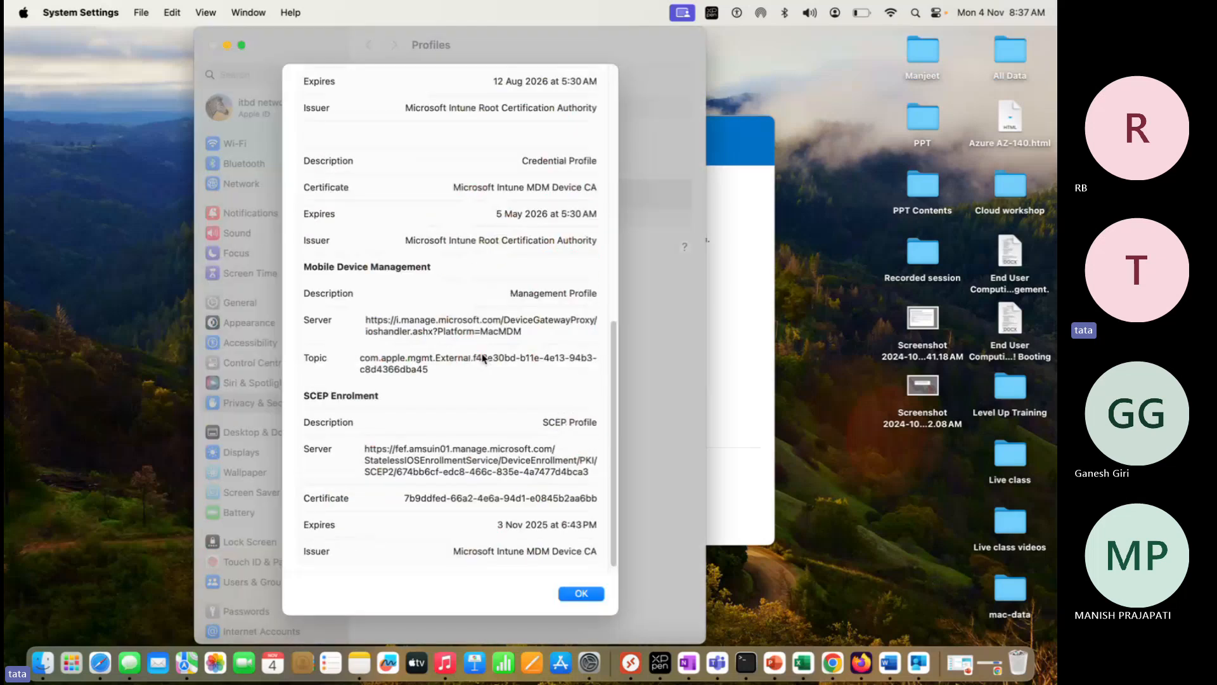
scroll(483, 358, up, 5)
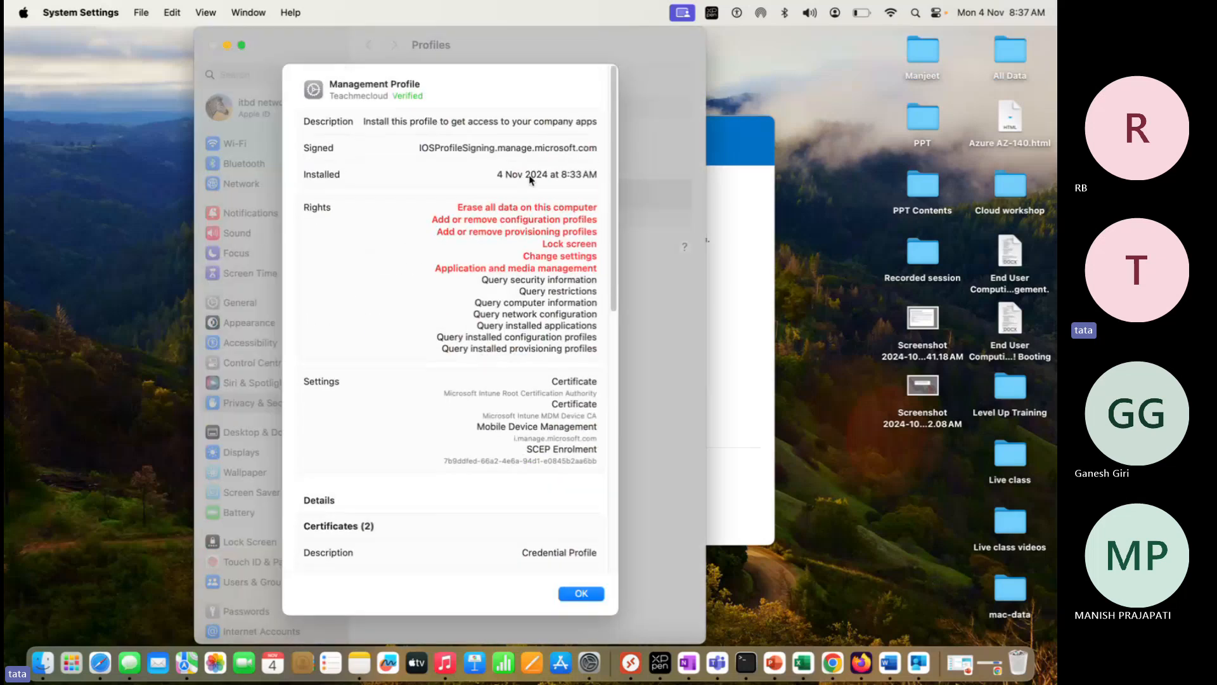
scroll(531, 182, down, 5)
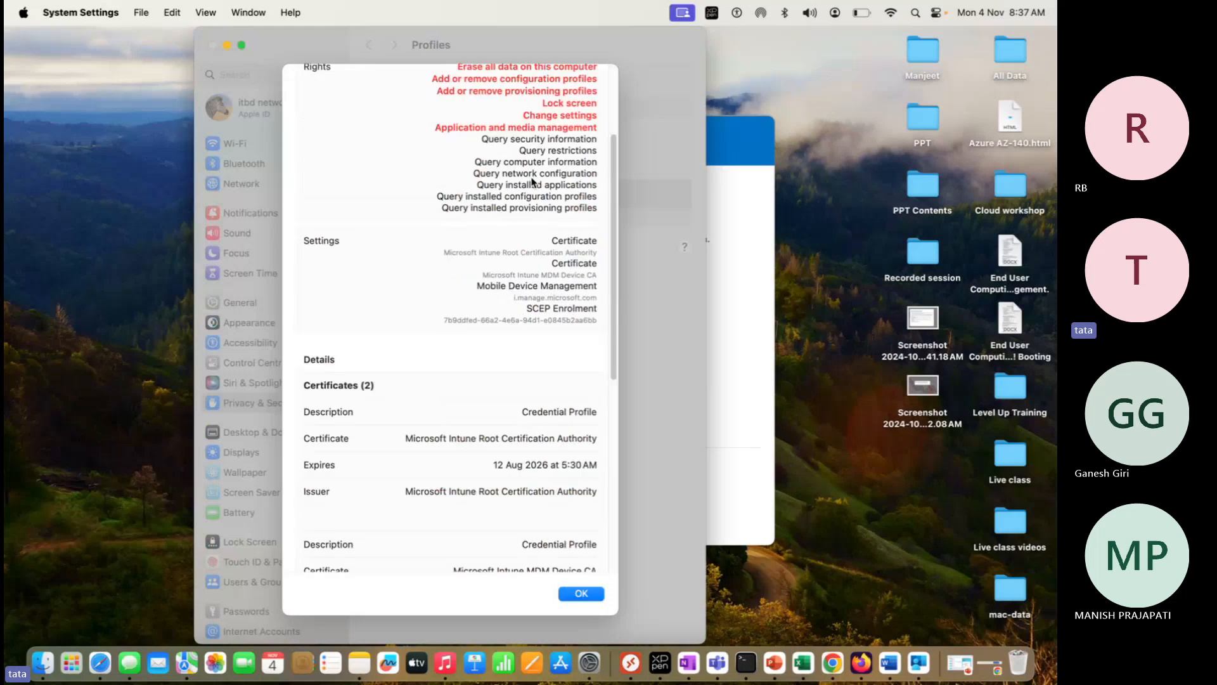
scroll(531, 182, down, 6)
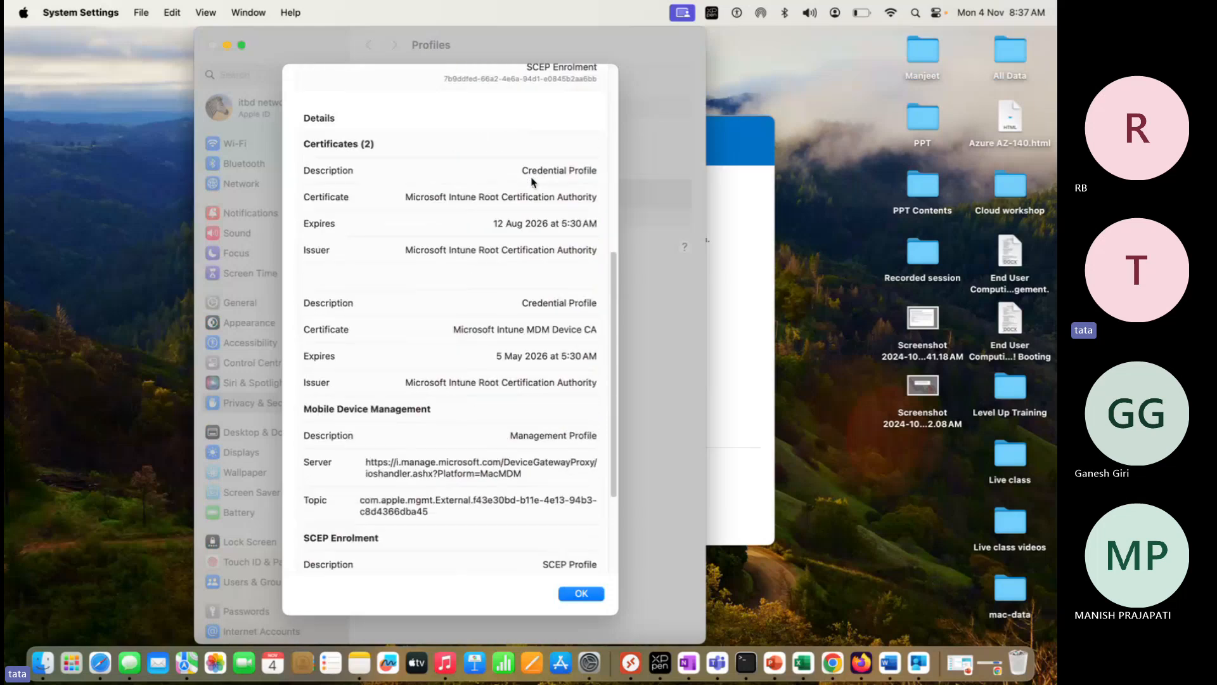
scroll(531, 305, down, 3)
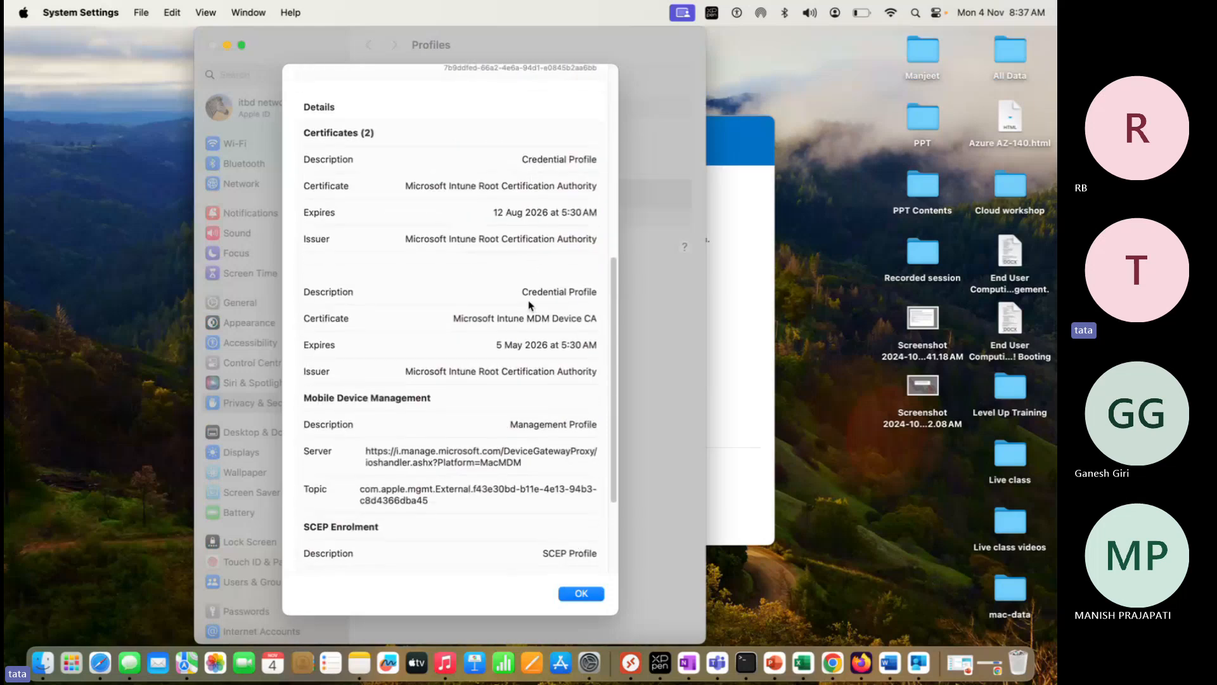
scroll(532, 305, down, 2)
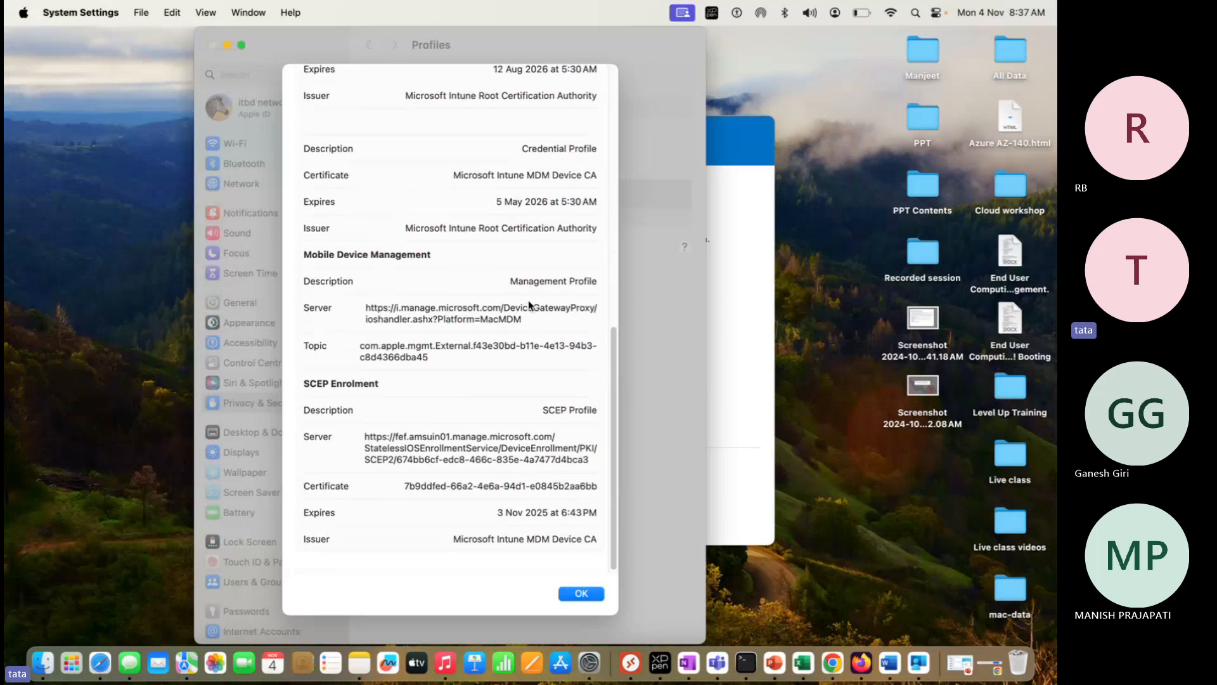
scroll(530, 305, up, 3)
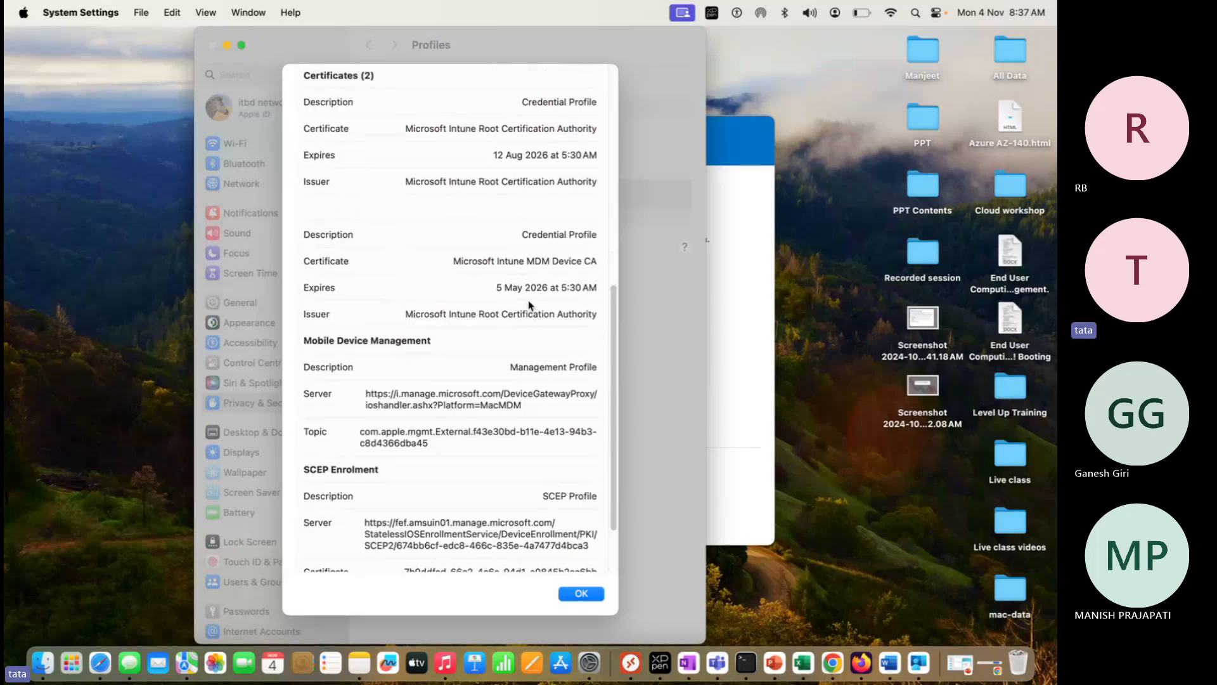
scroll(529, 305, up, 5)
scroll(532, 305, up, 8)
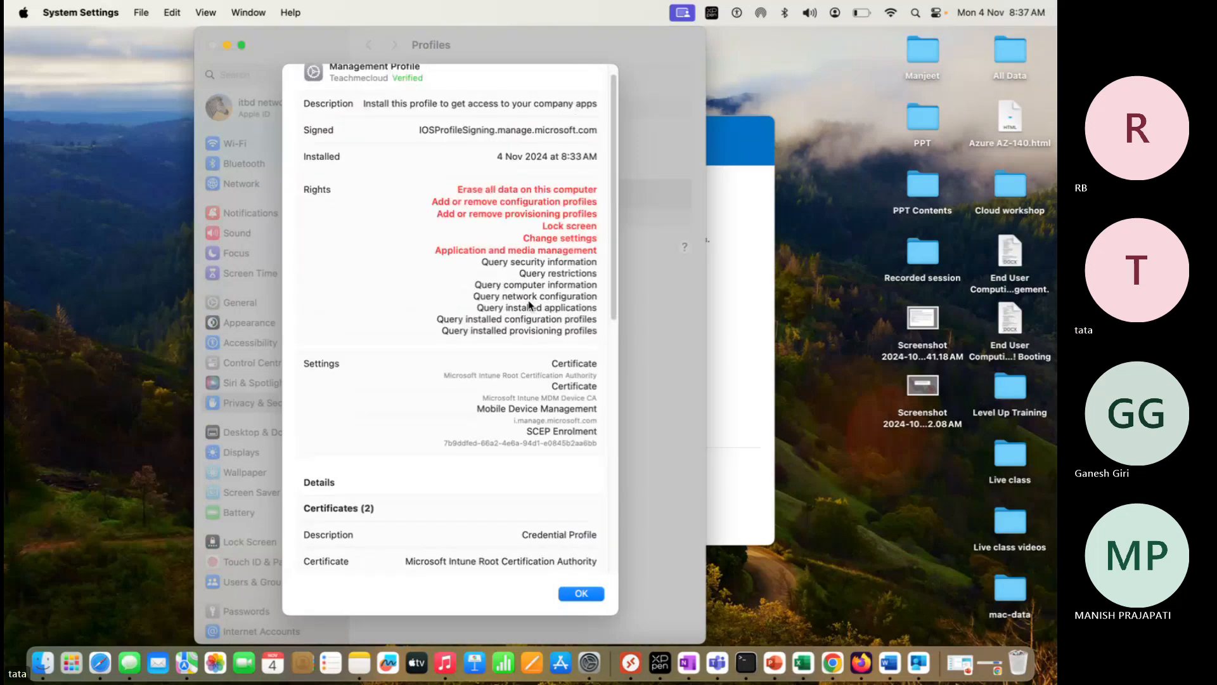
scroll(531, 305, up, 2)
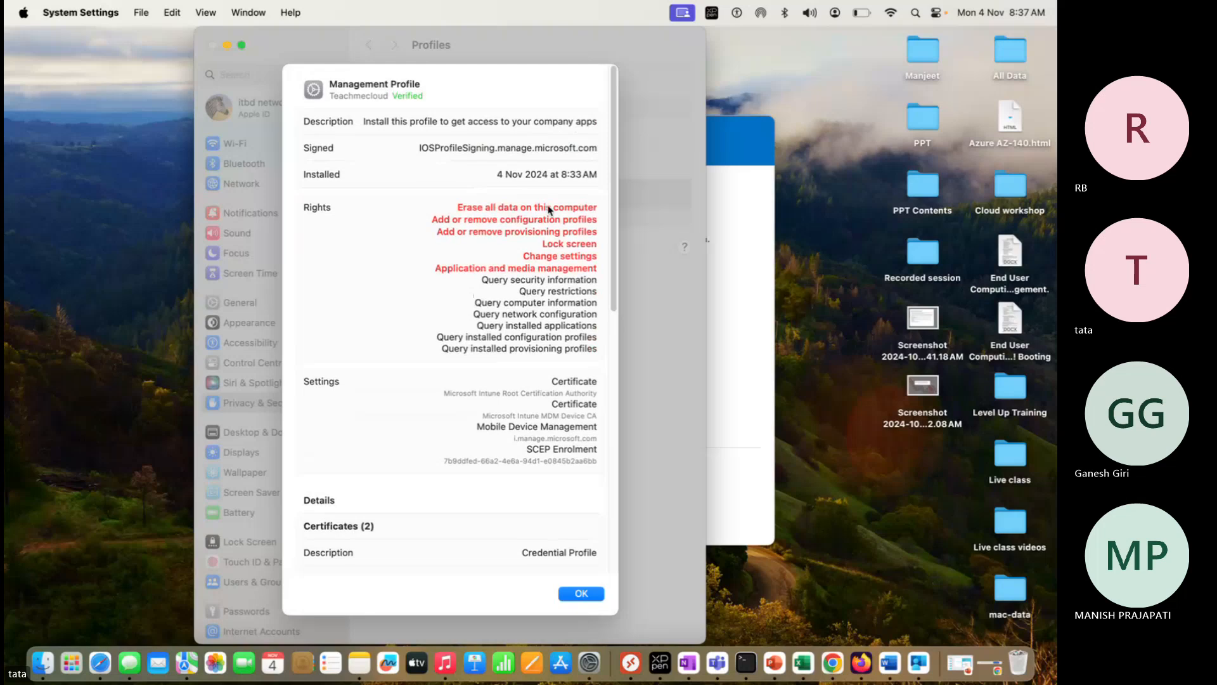
key(ctrl+Right)
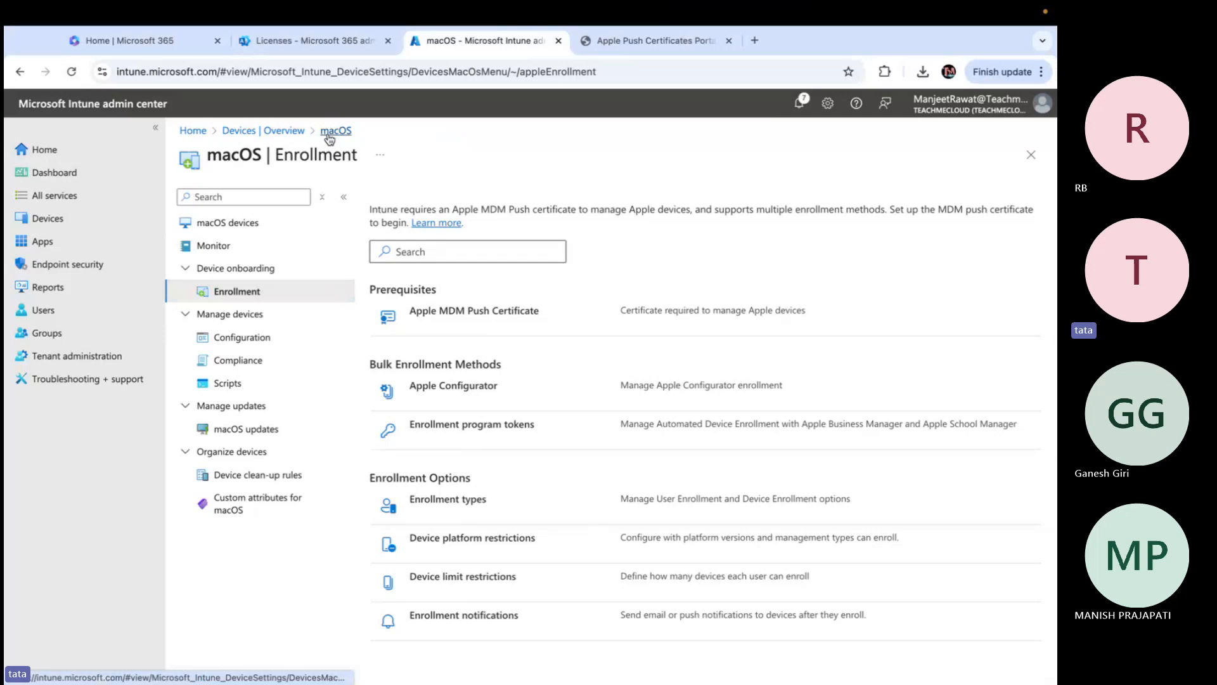
Step: Confirm Intune's macOS devices list still shows 0 devices, then resume scrolling the profile details
click(265, 131)
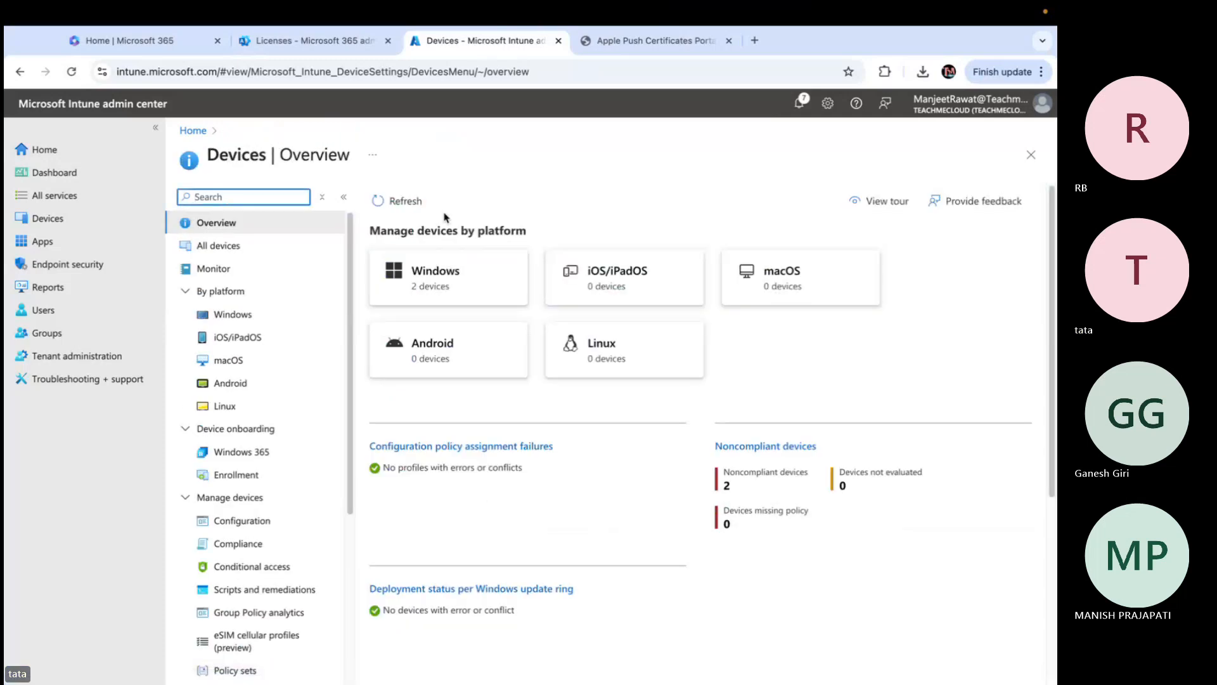
click(806, 287)
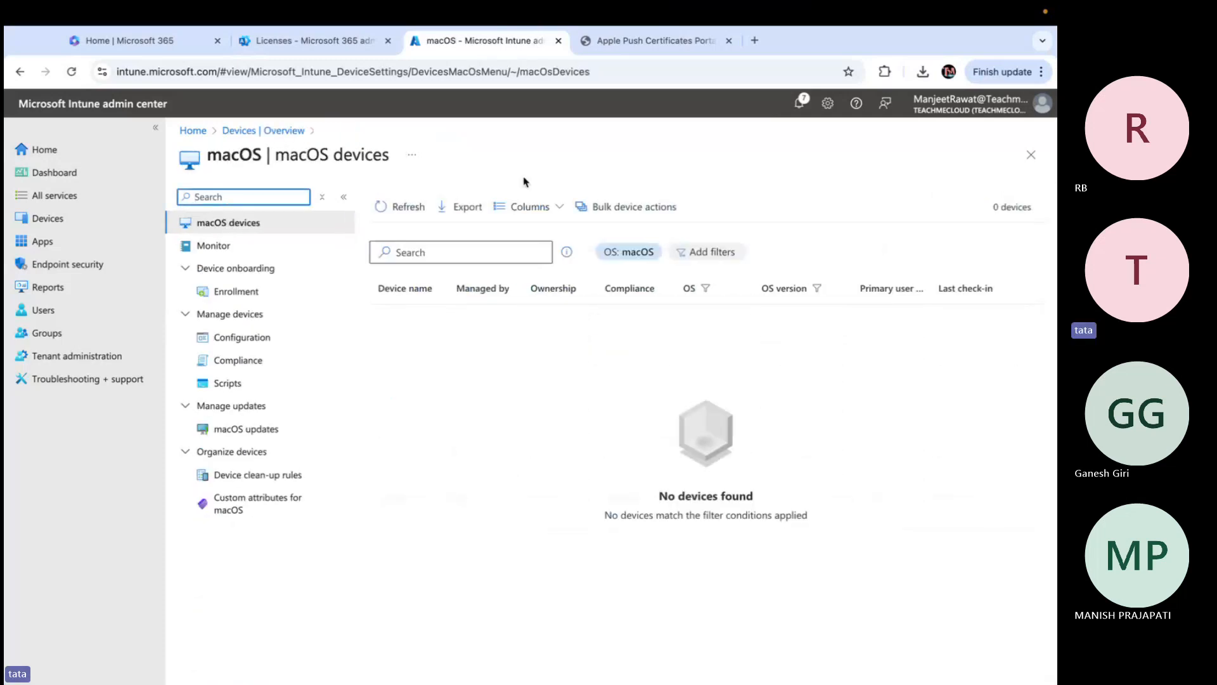
key(ctrl+Left)
scroll(425, 439, down, 10)
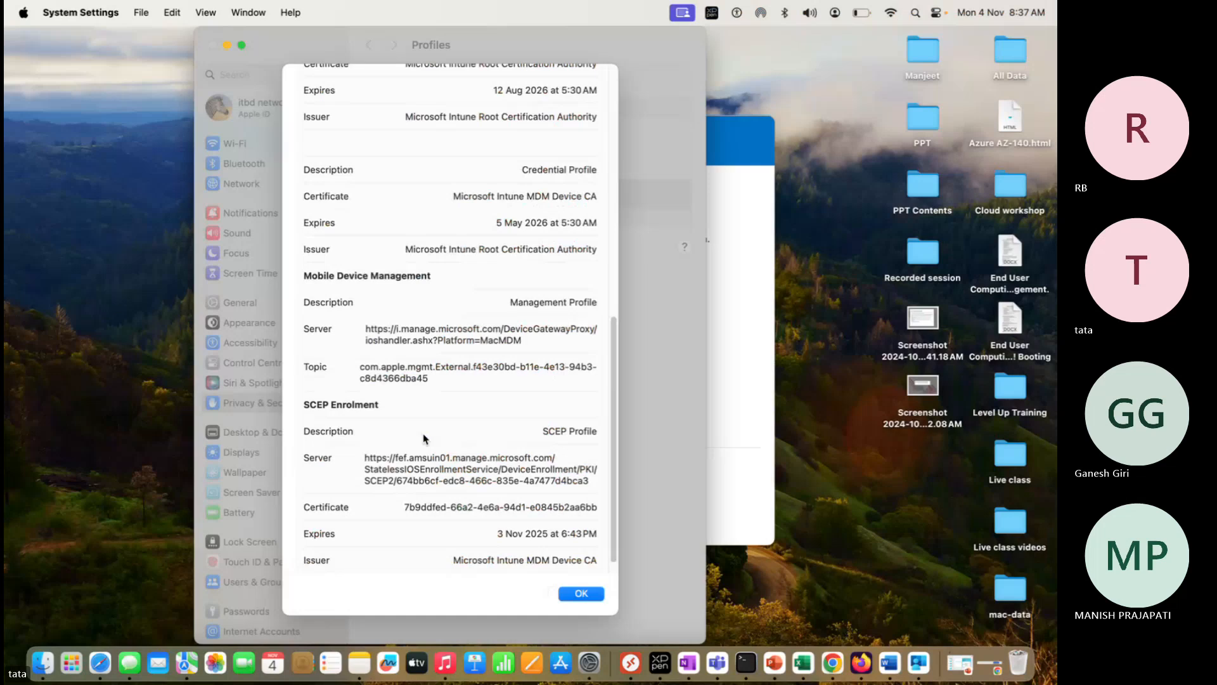
scroll(423, 439, down, 1)
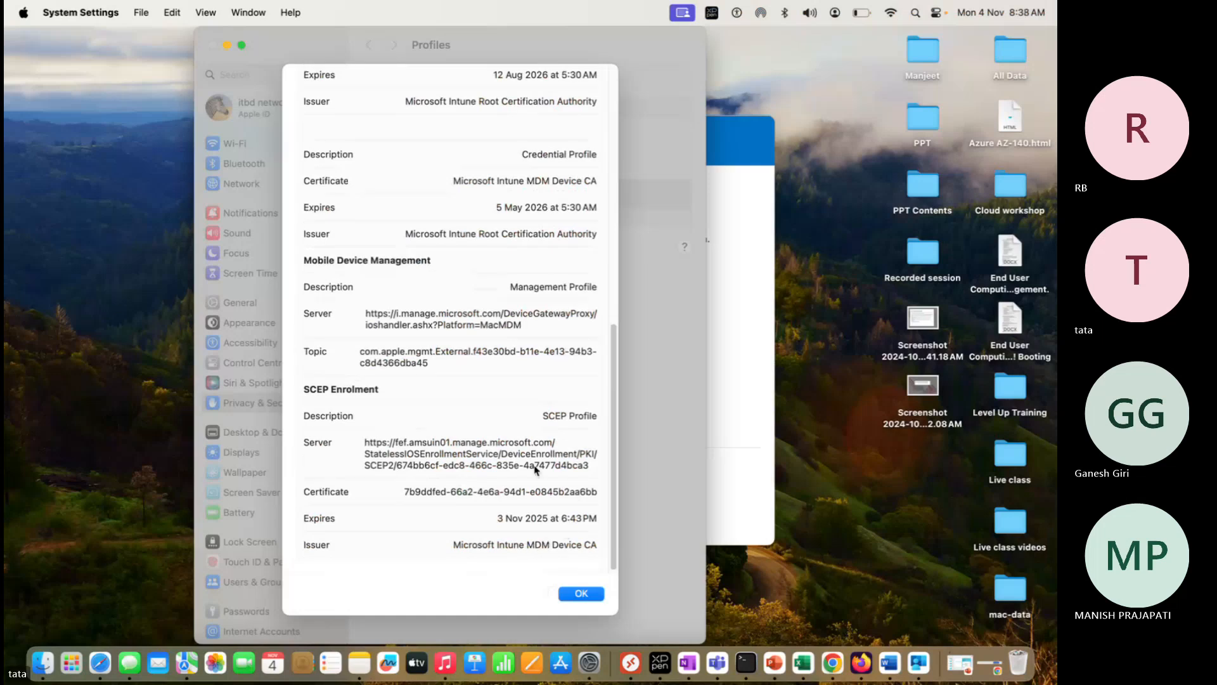
Step: Scroll through the profile's Rights, Intune certificates and i.manage.microsoft.com MDM server details
scroll(536, 469, up, 5)
scroll(535, 470, up, 2)
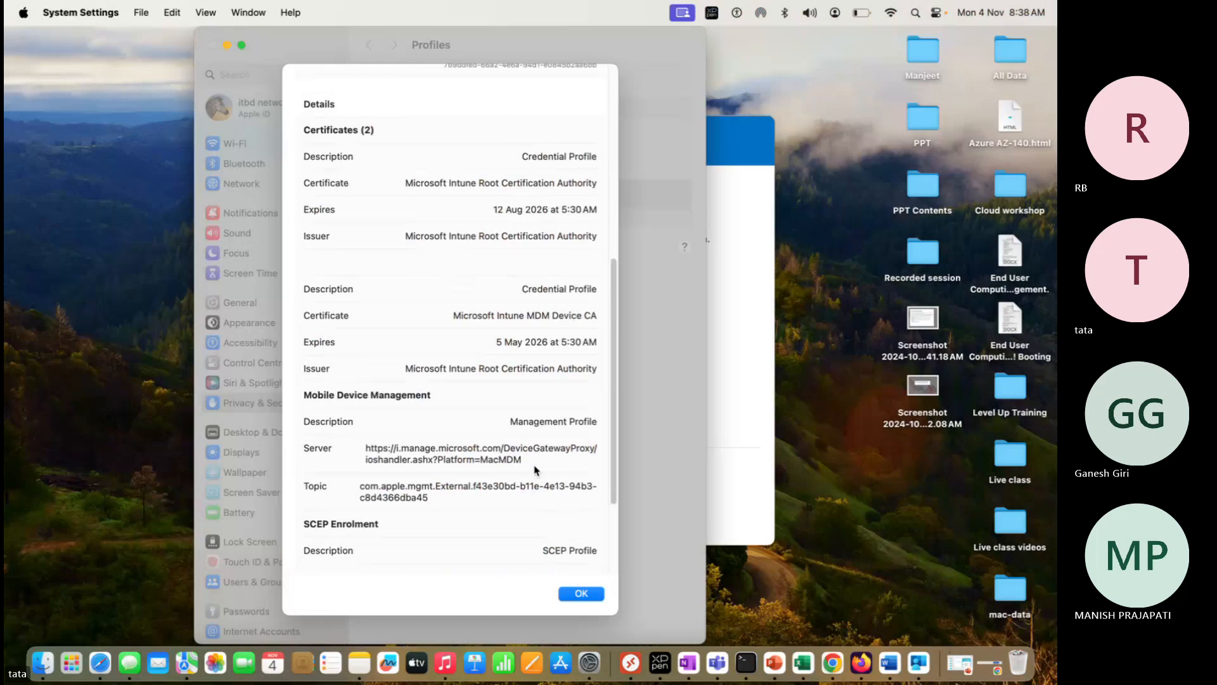
scroll(536, 469, up, 8)
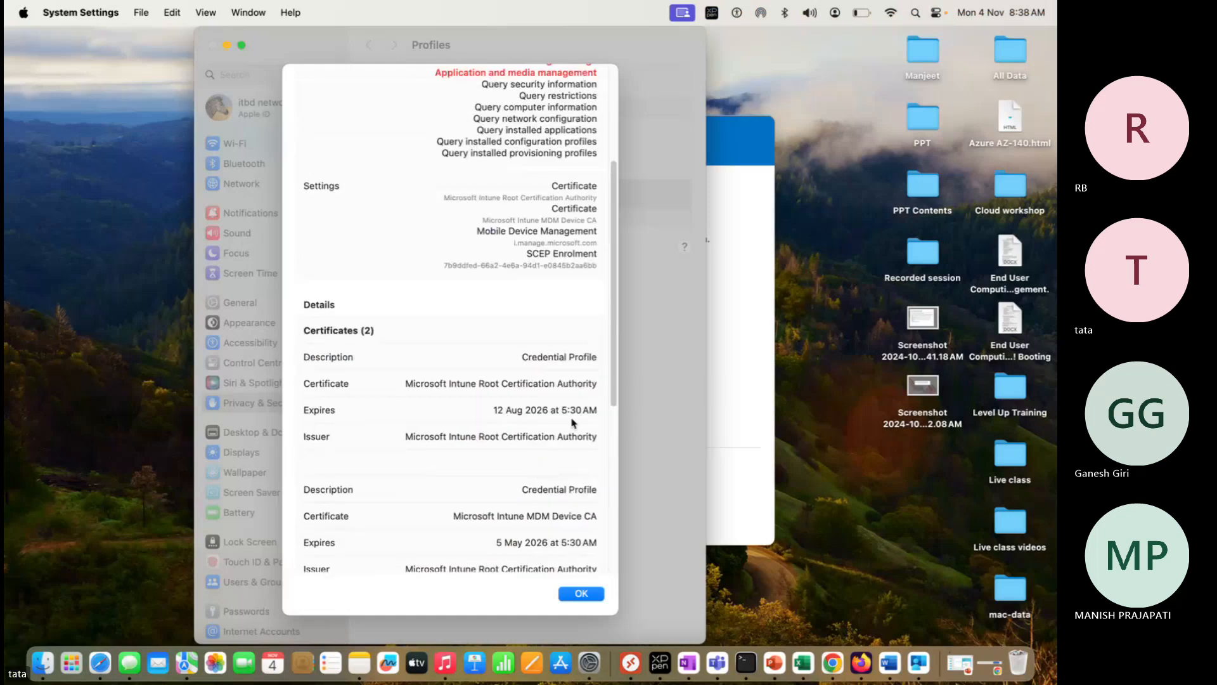
scroll(572, 423, up, 1)
scroll(572, 423, up, 2)
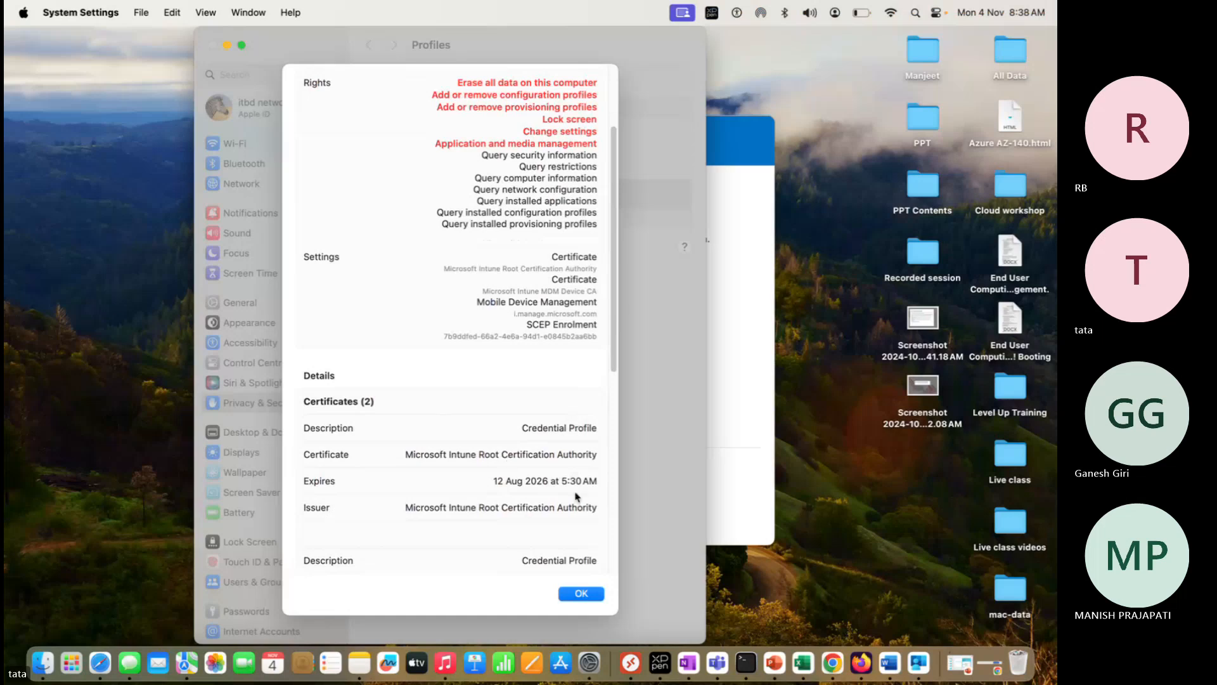
scroll(577, 493, down, 8)
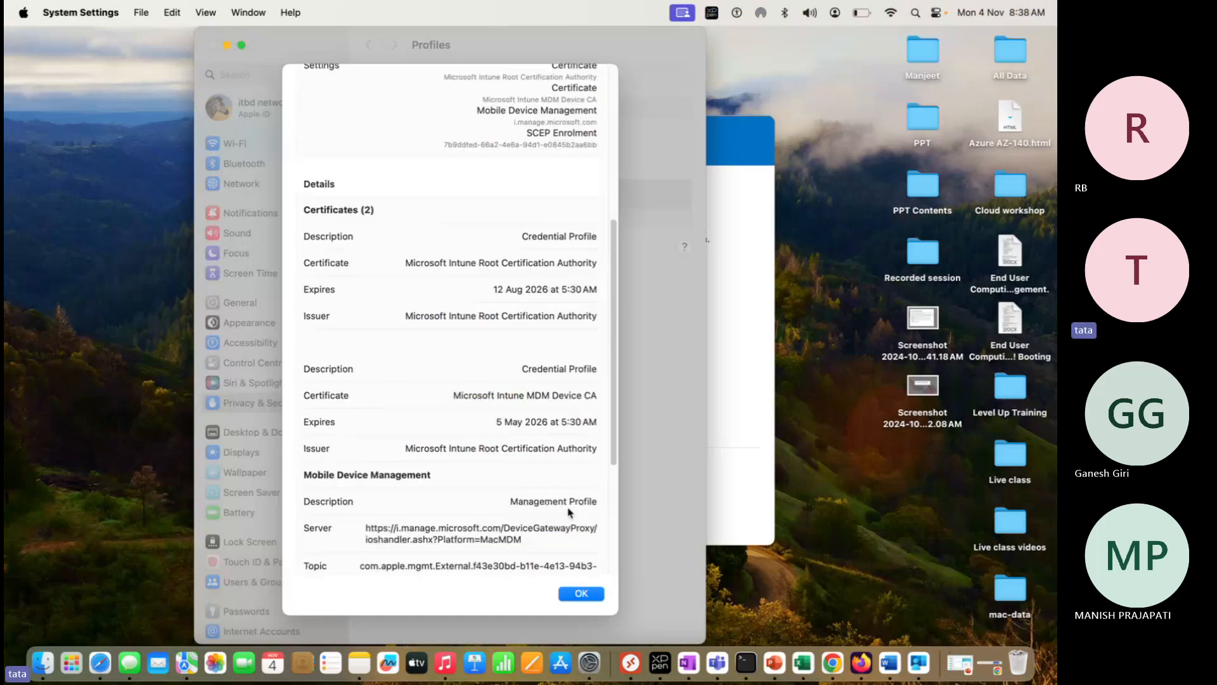
Step: Remove the managed Management Profile, approving the unenrolment with the admin password
click(579, 594)
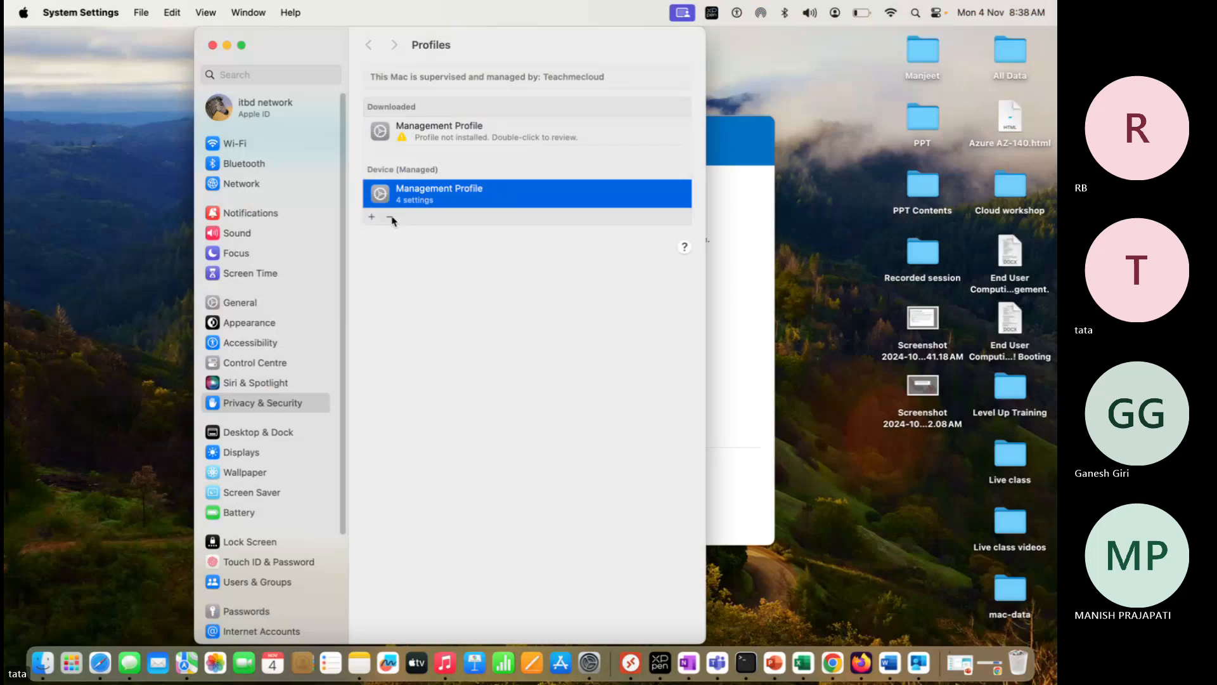
click(390, 218)
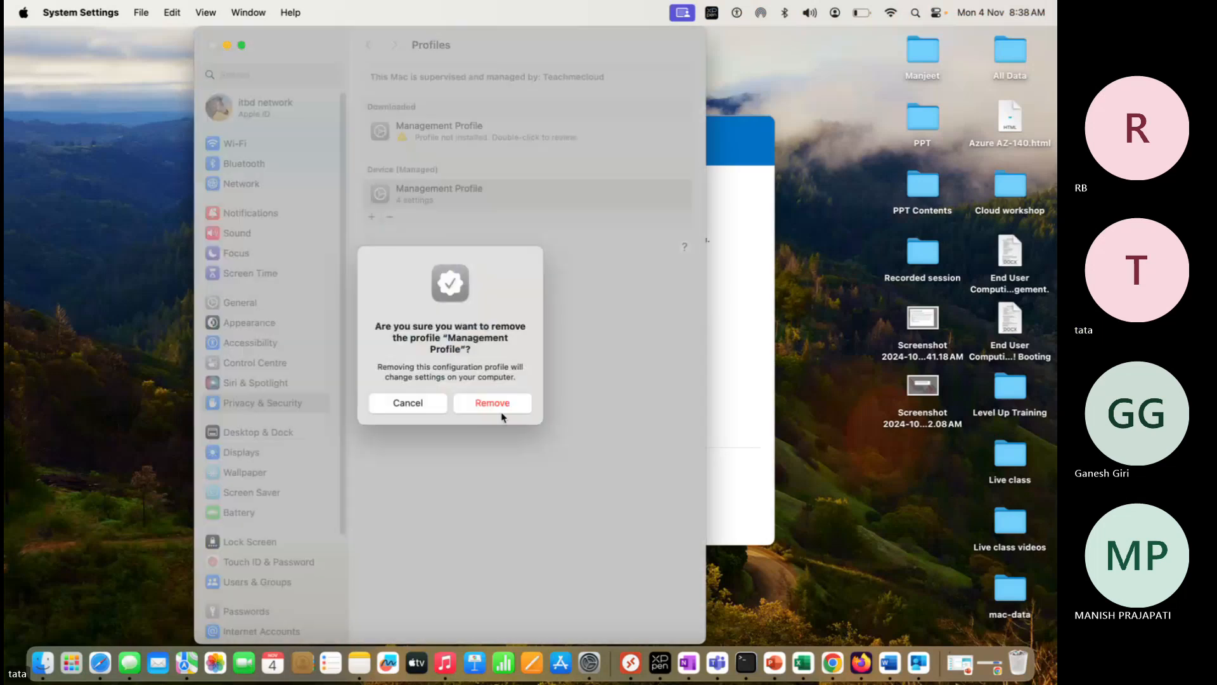
click(492, 407)
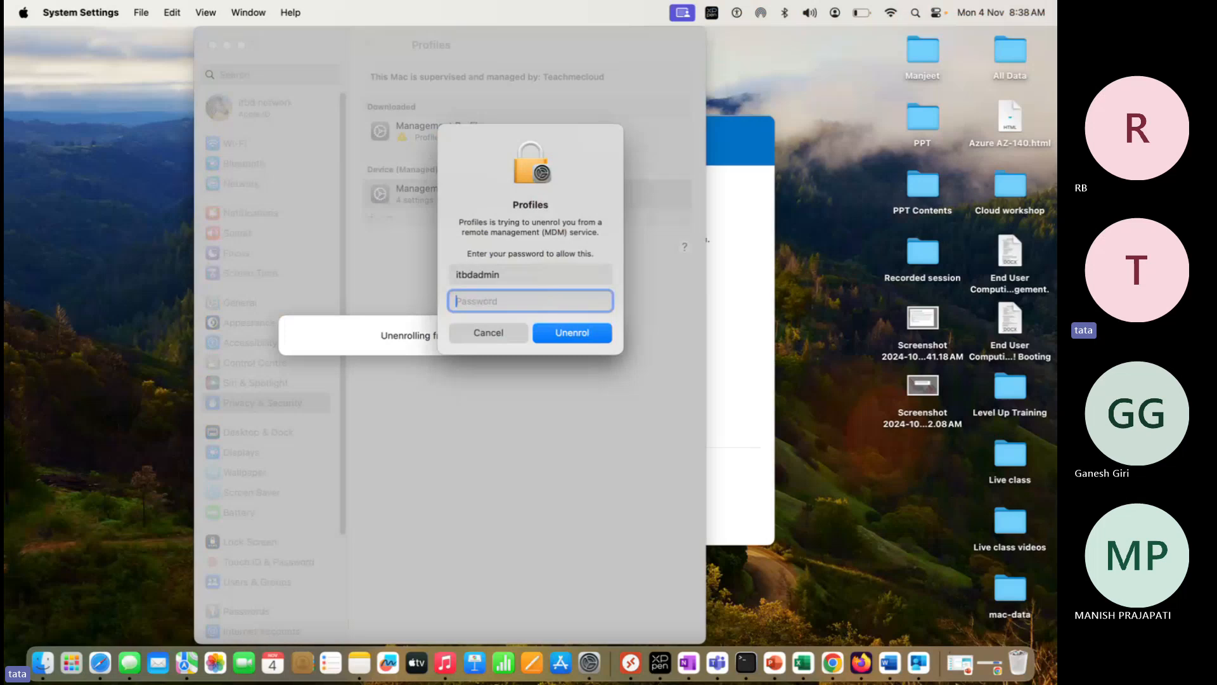
text(•••••••••••)
key(Return)
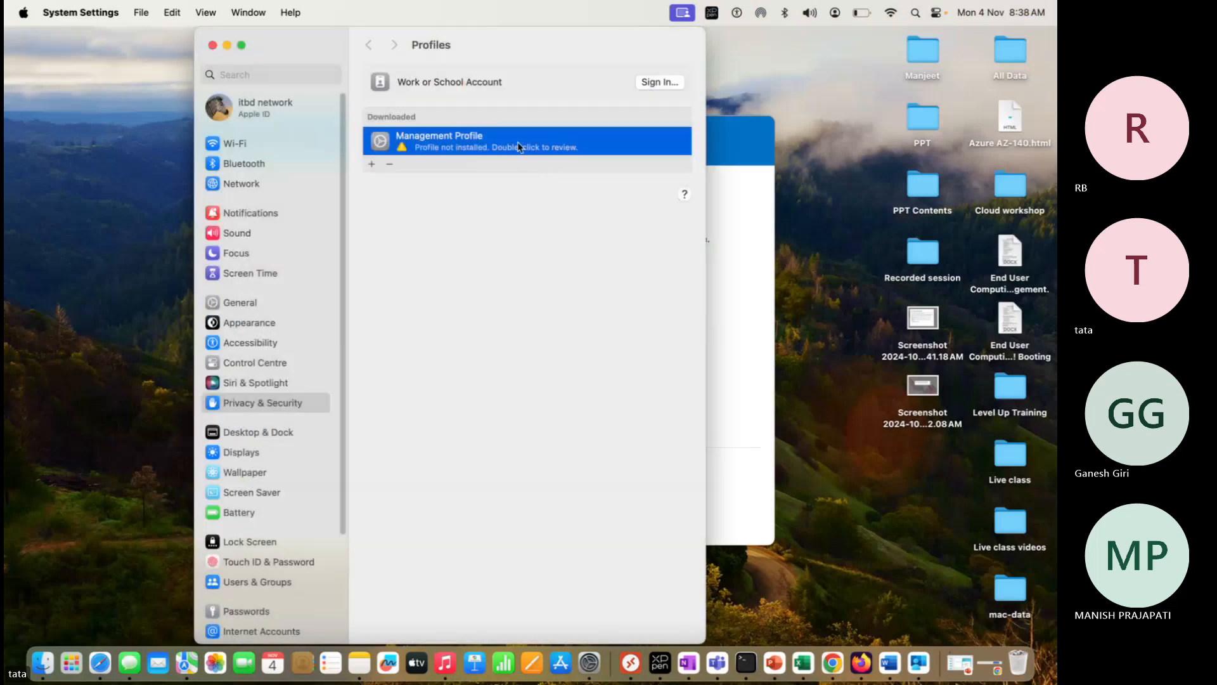
Step: Attempt to install the downloaded profile, dismiss the installation failure alert, and switch to Intune
double_click(518, 145)
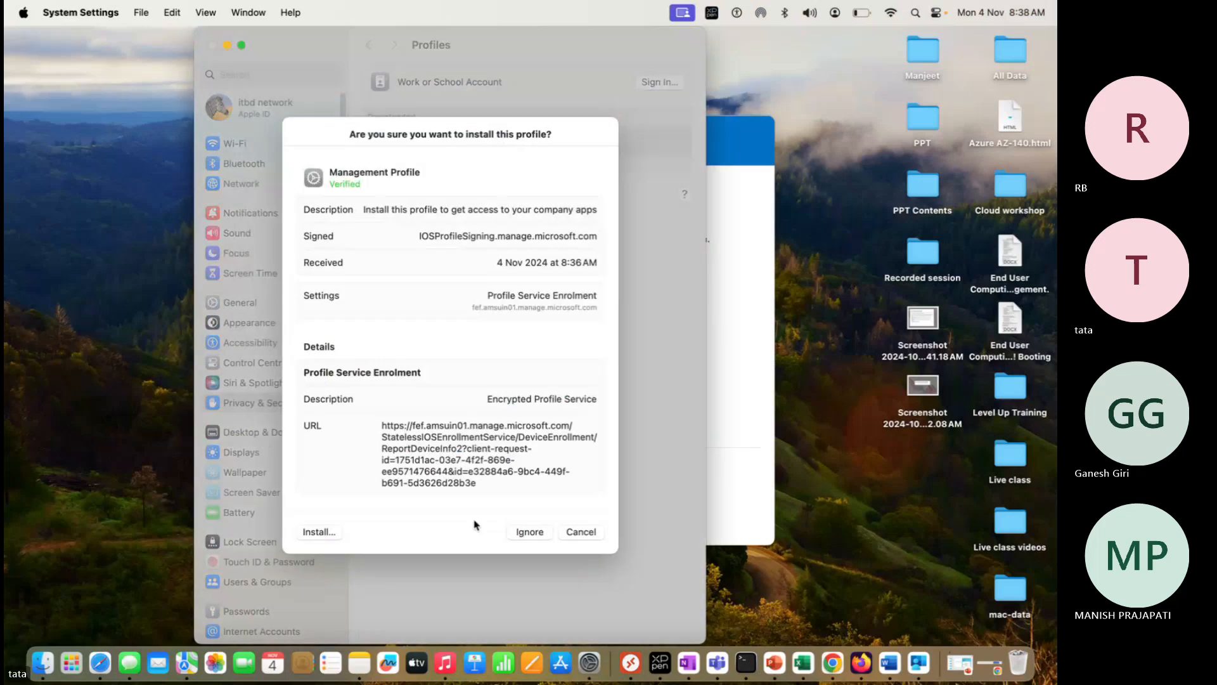
click(319, 536)
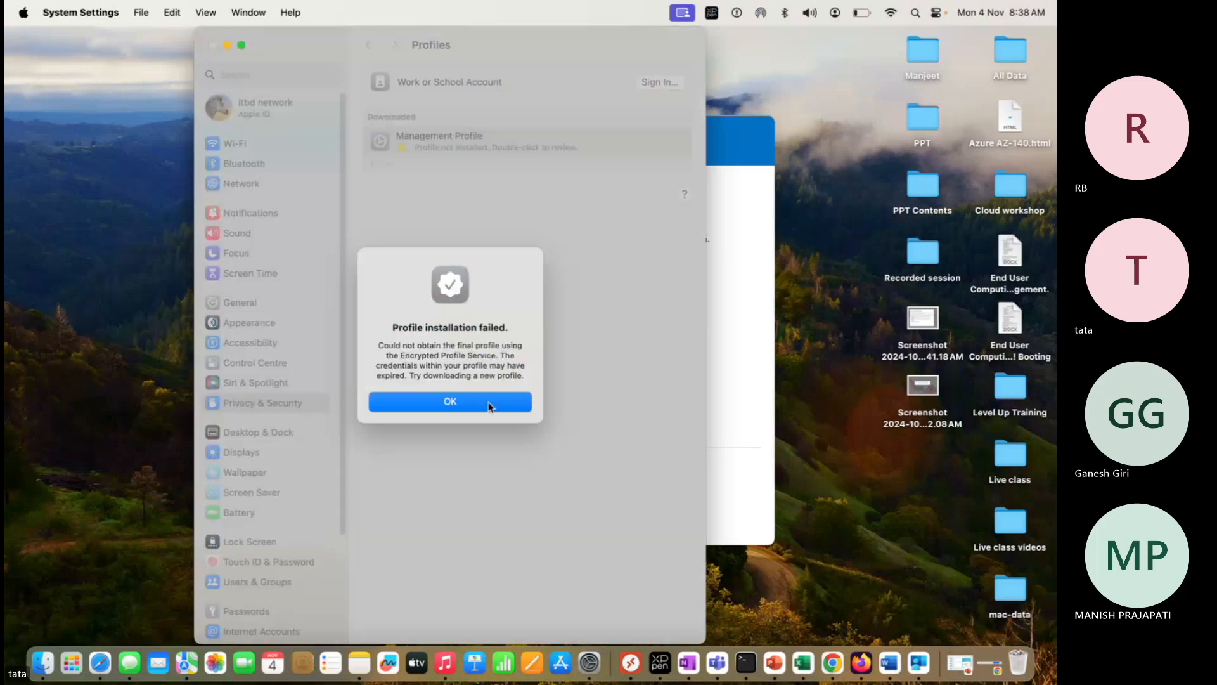
click(490, 402)
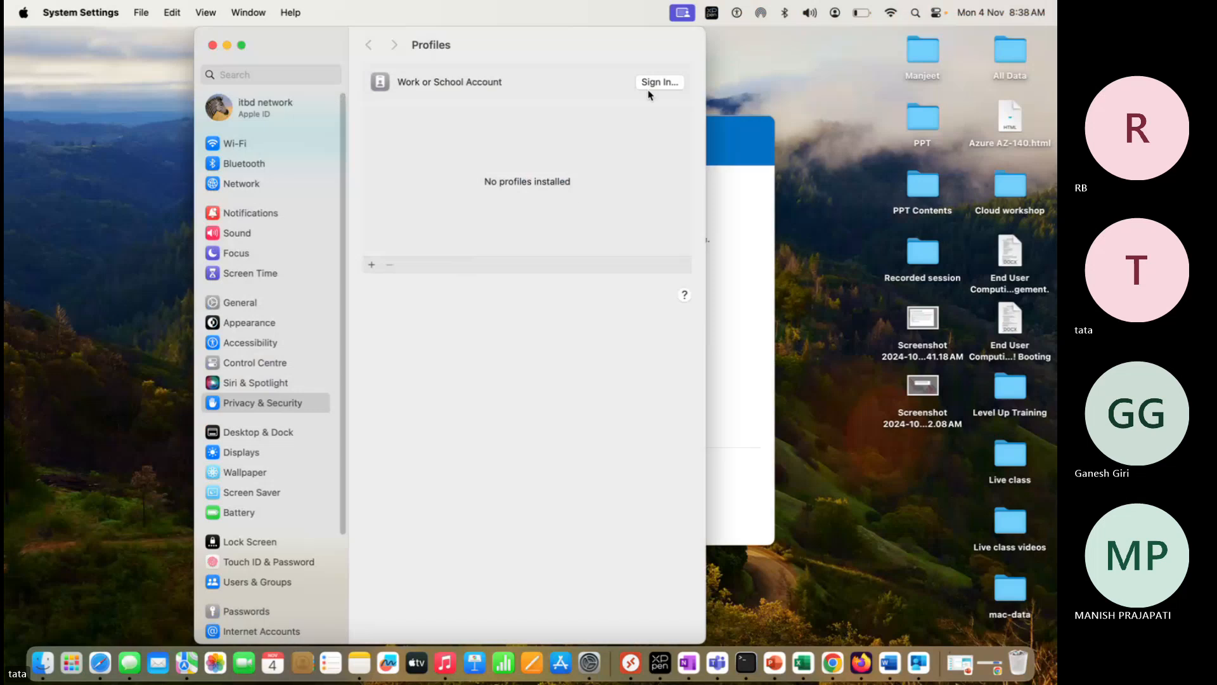
key(ctrl+Right)
Step: Step back through the Company Portal wizard and download the management profile again
key(ctrl+Left)
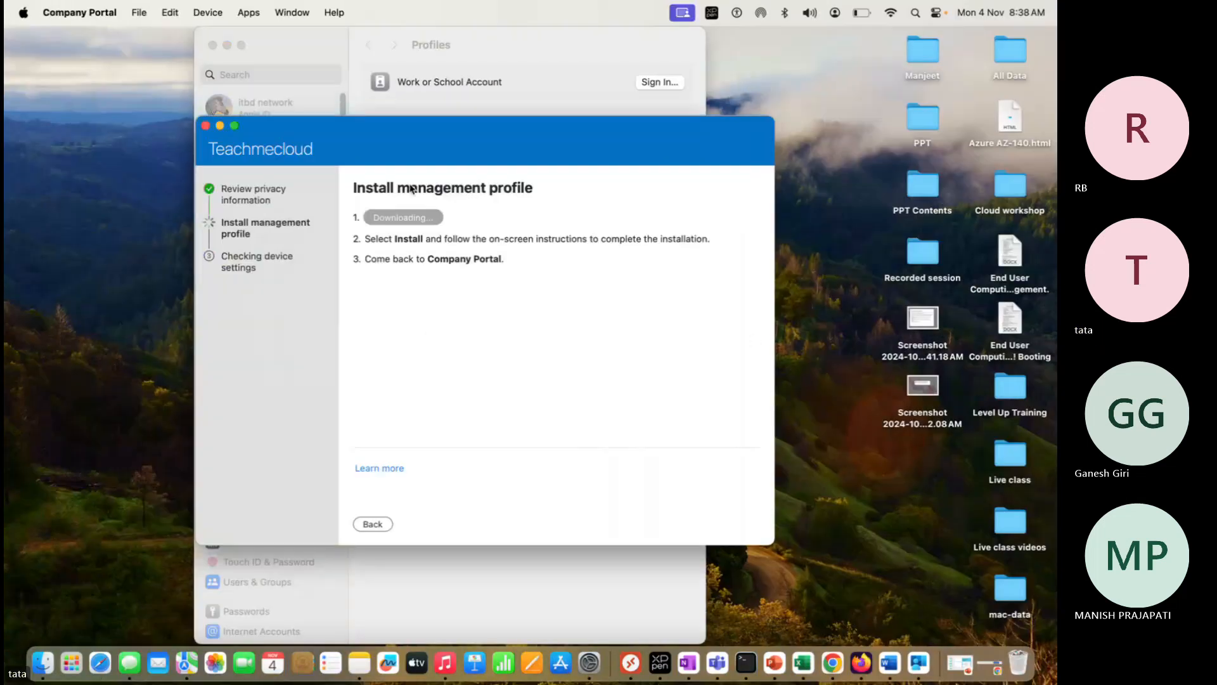
click(373, 523)
click(734, 526)
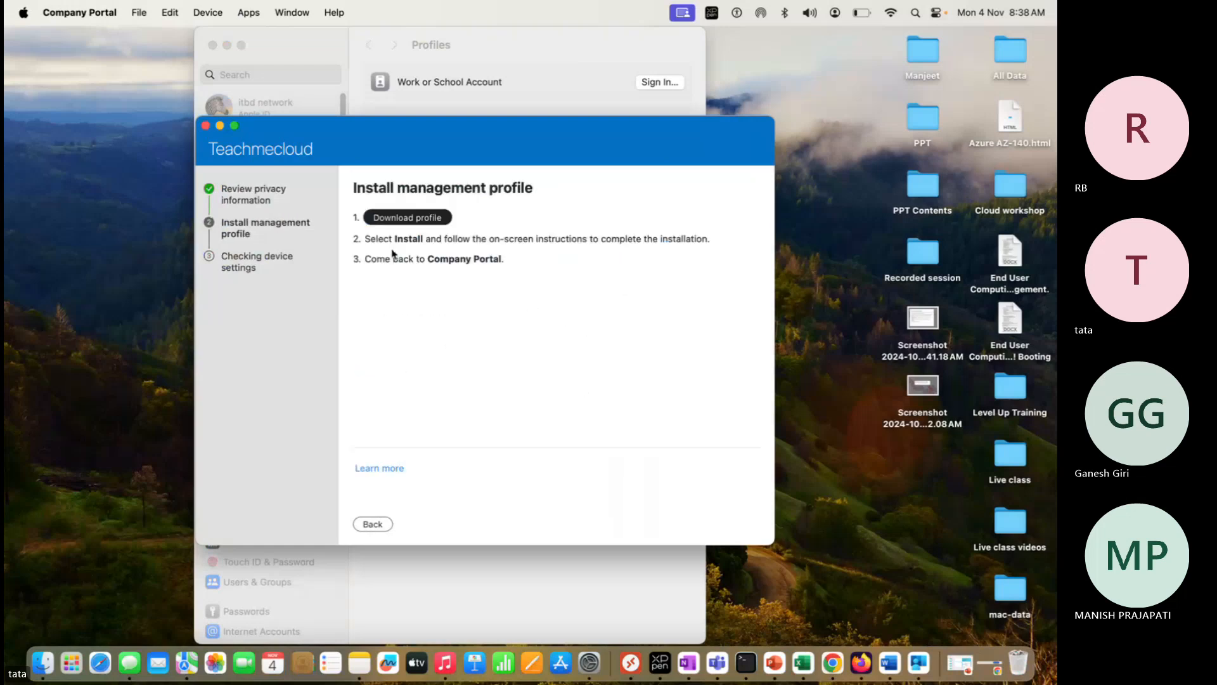
click(412, 217)
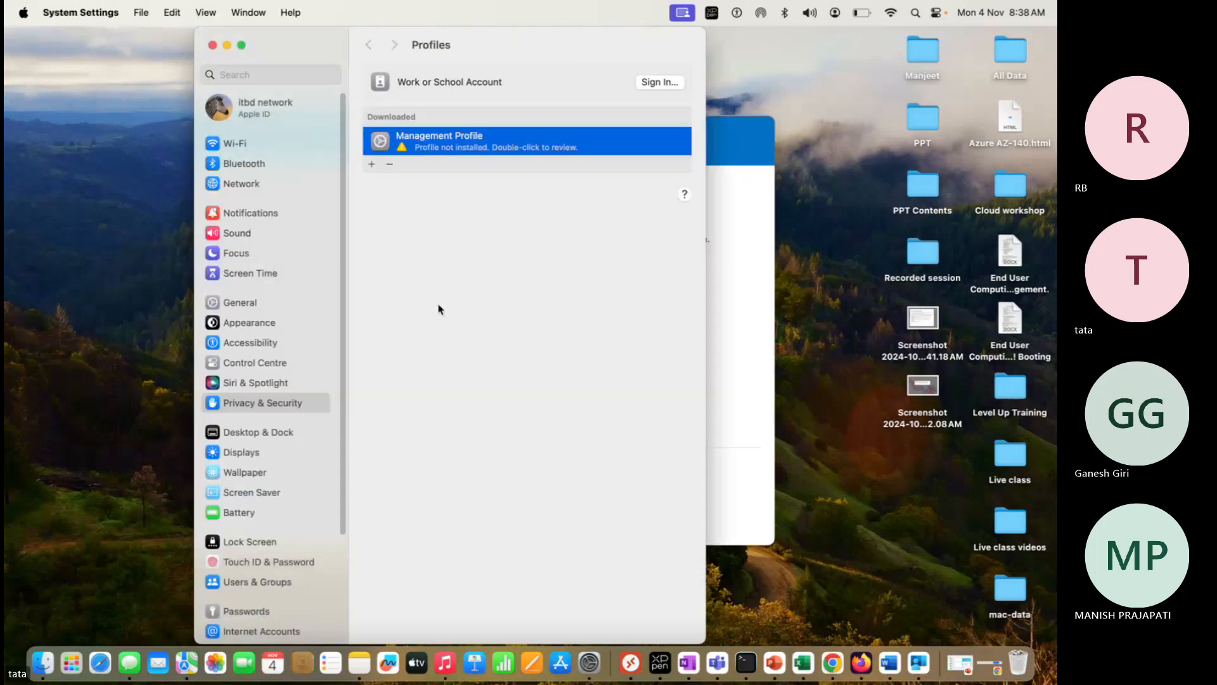
Step: Install the downloaded Management Profile in System Settings, approving enrolment with the admin password
double_click(496, 145)
click(309, 619)
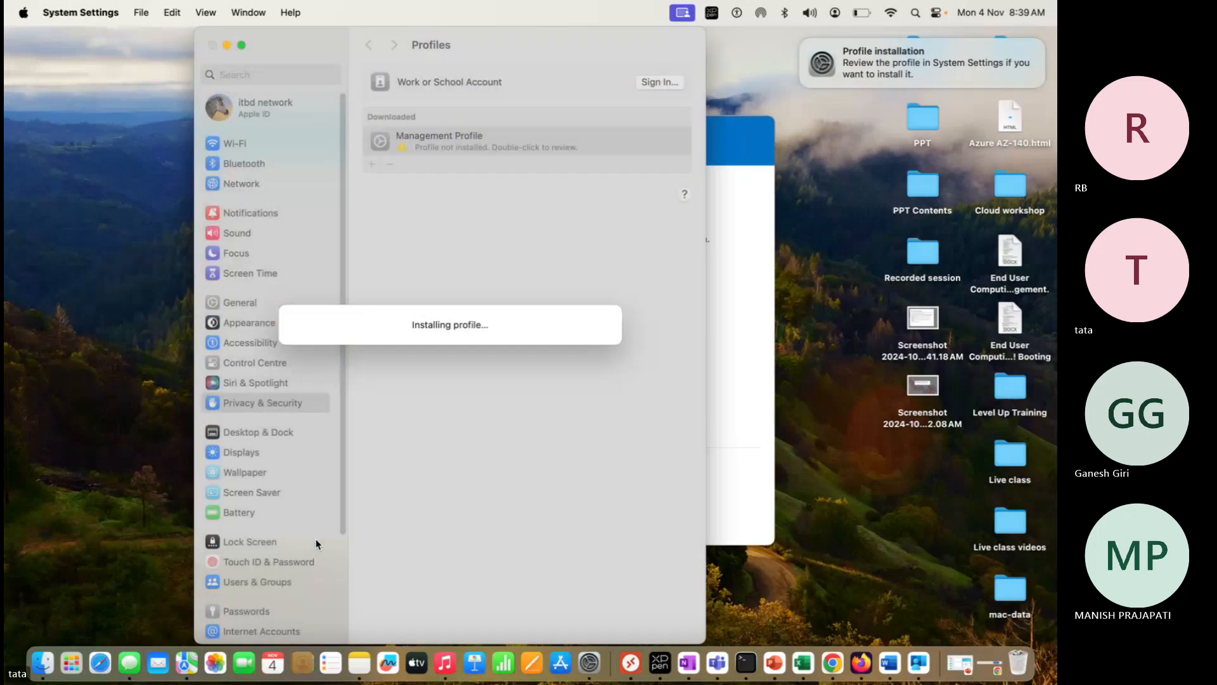
text(***)
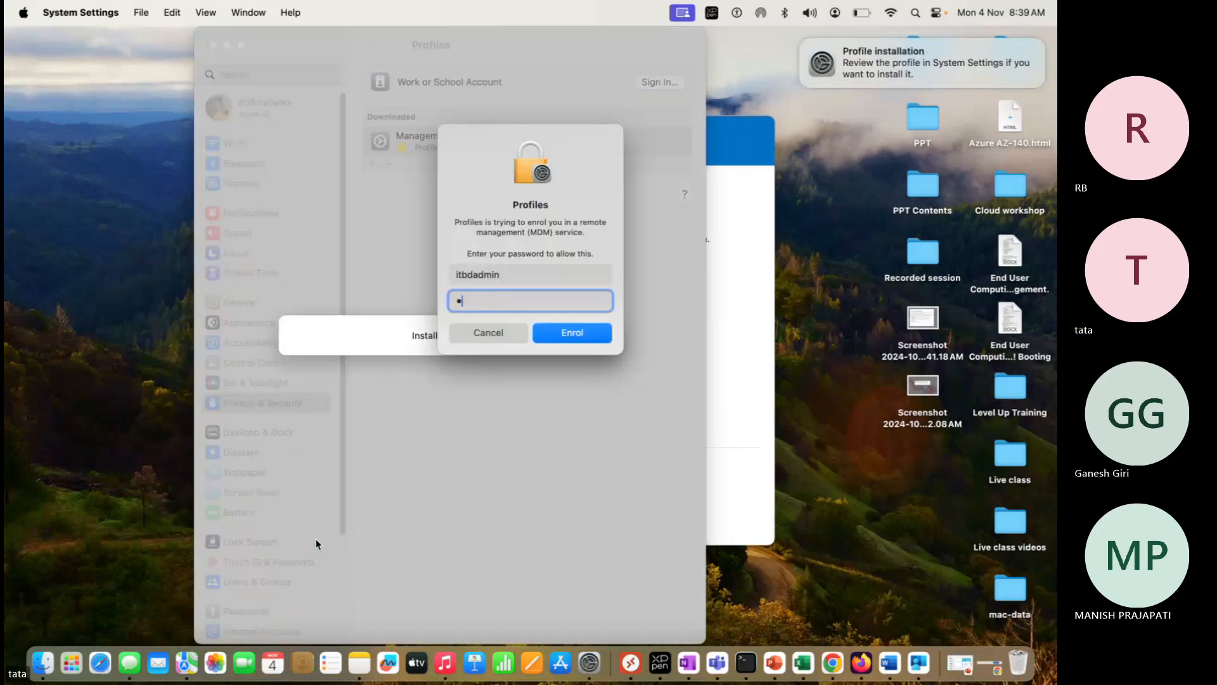
text(********)
key(Return)
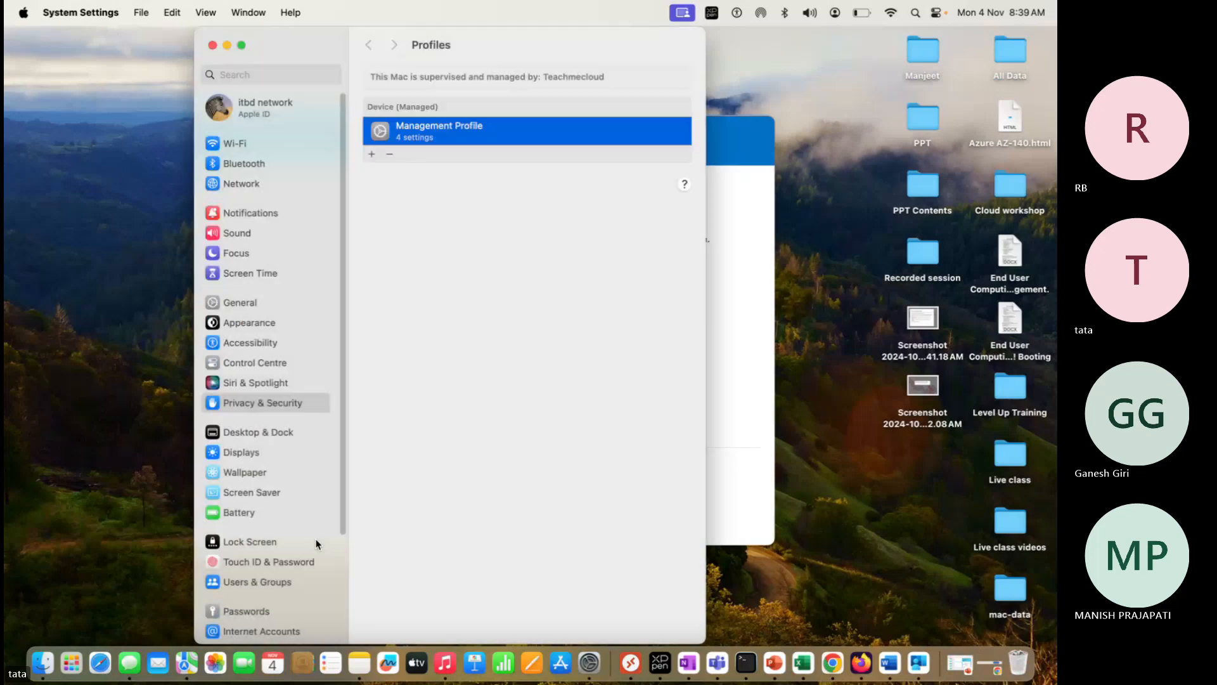
Step: Bring the Company Portal enrollment window forward and move it lower and to the right
click(747, 319)
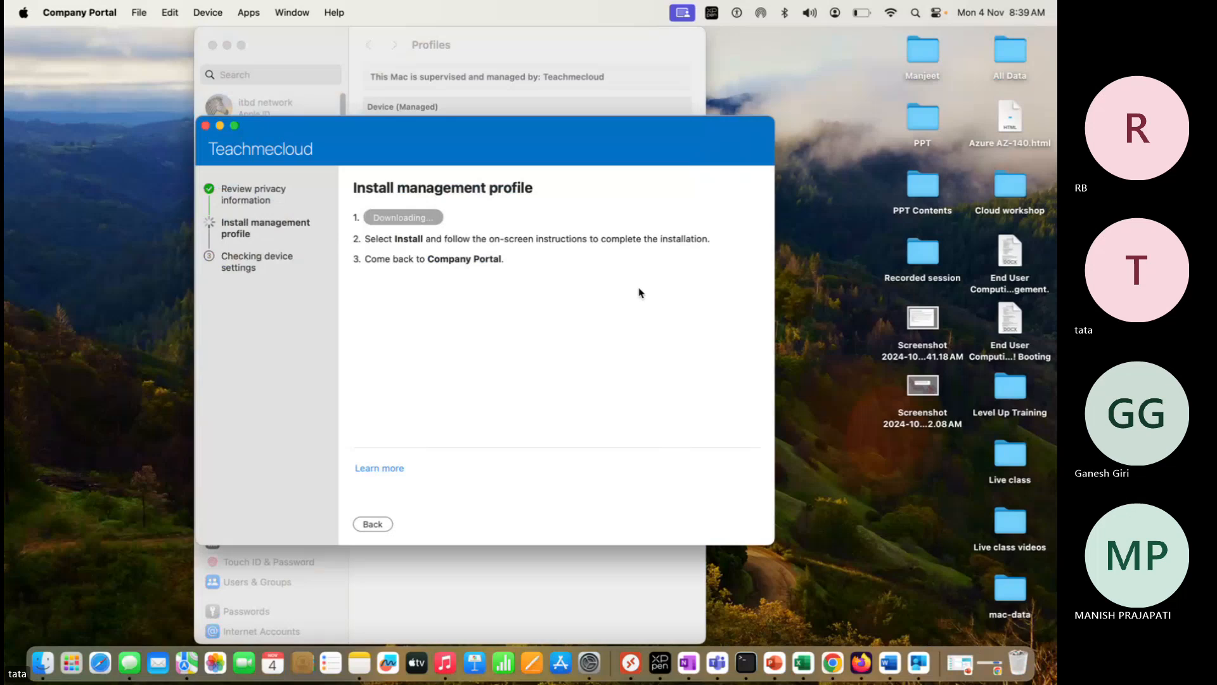
drag(590, 131, 594, 198)
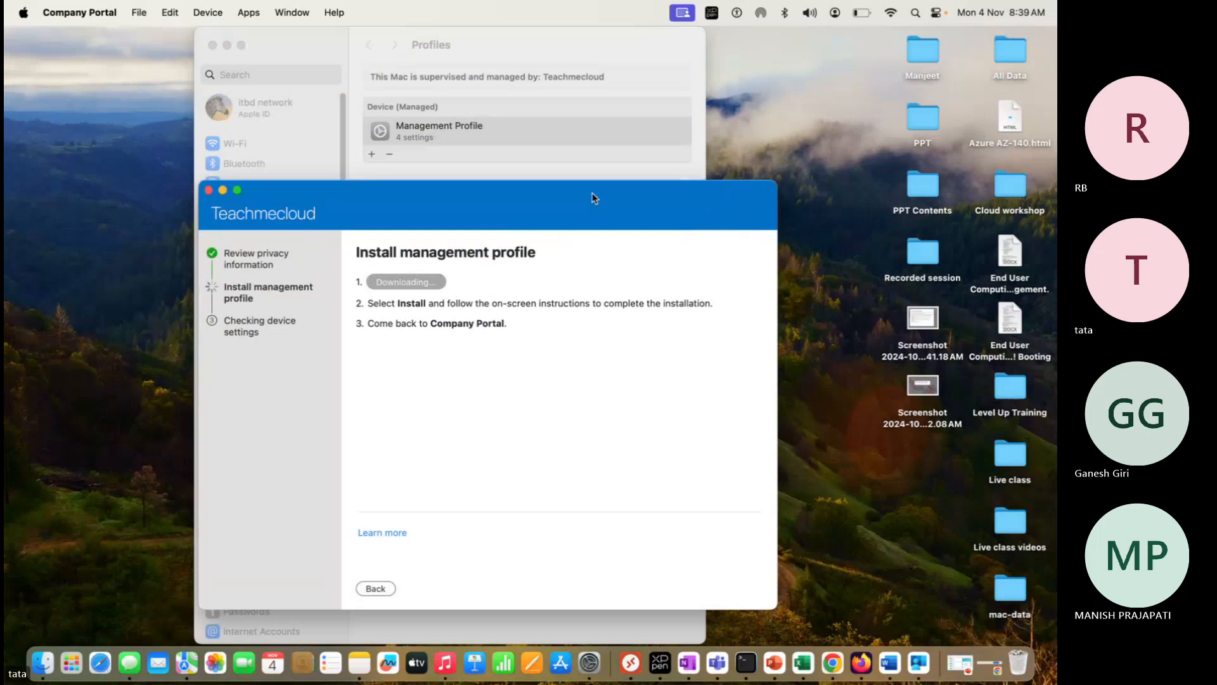
Step: Refresh the macOS device list and reload the Intune Devices overview page
key(ctrl+Right)
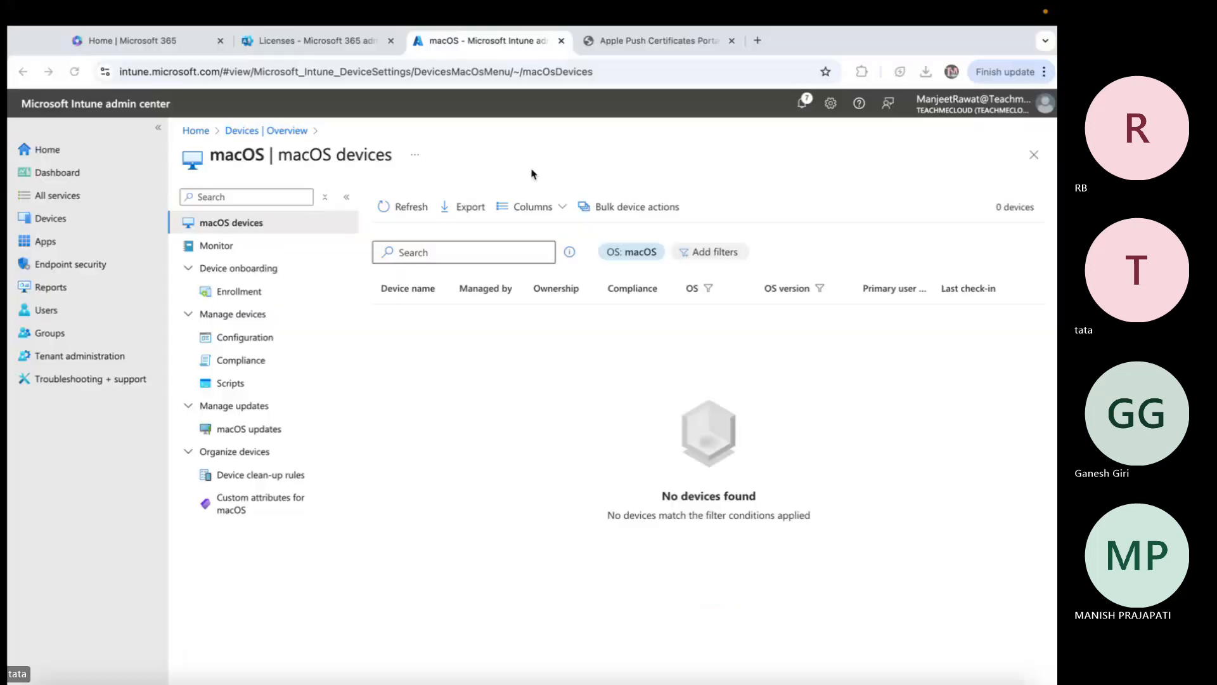
click(408, 207)
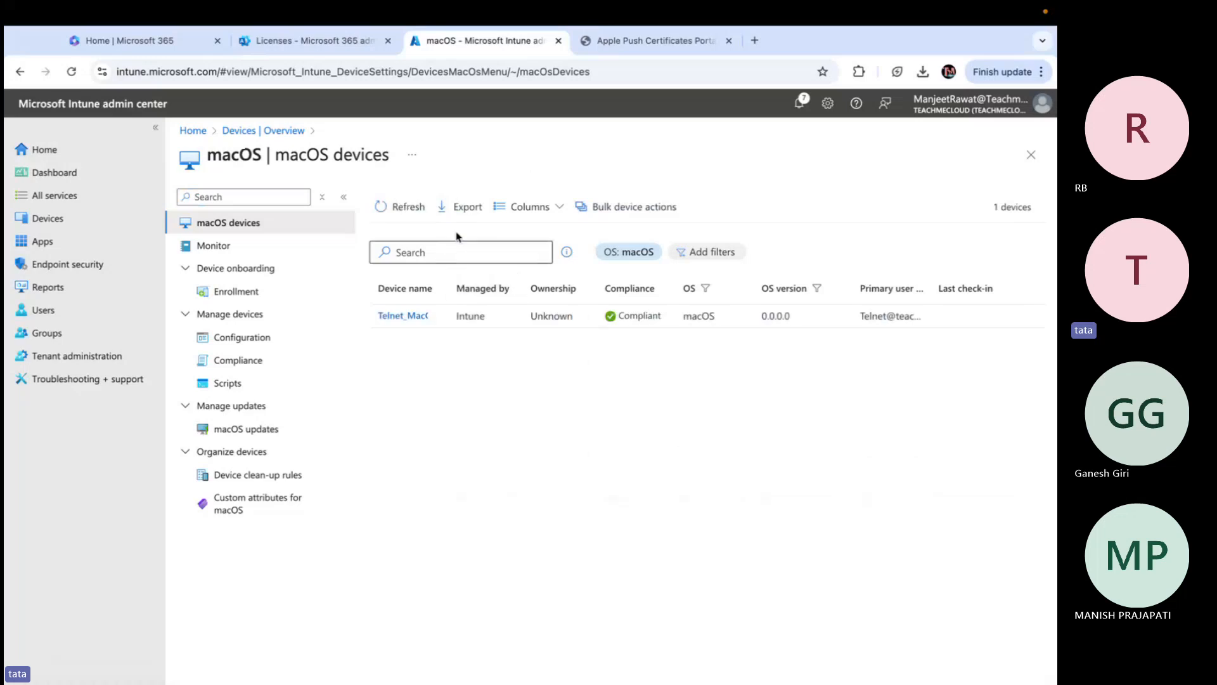
click(253, 131)
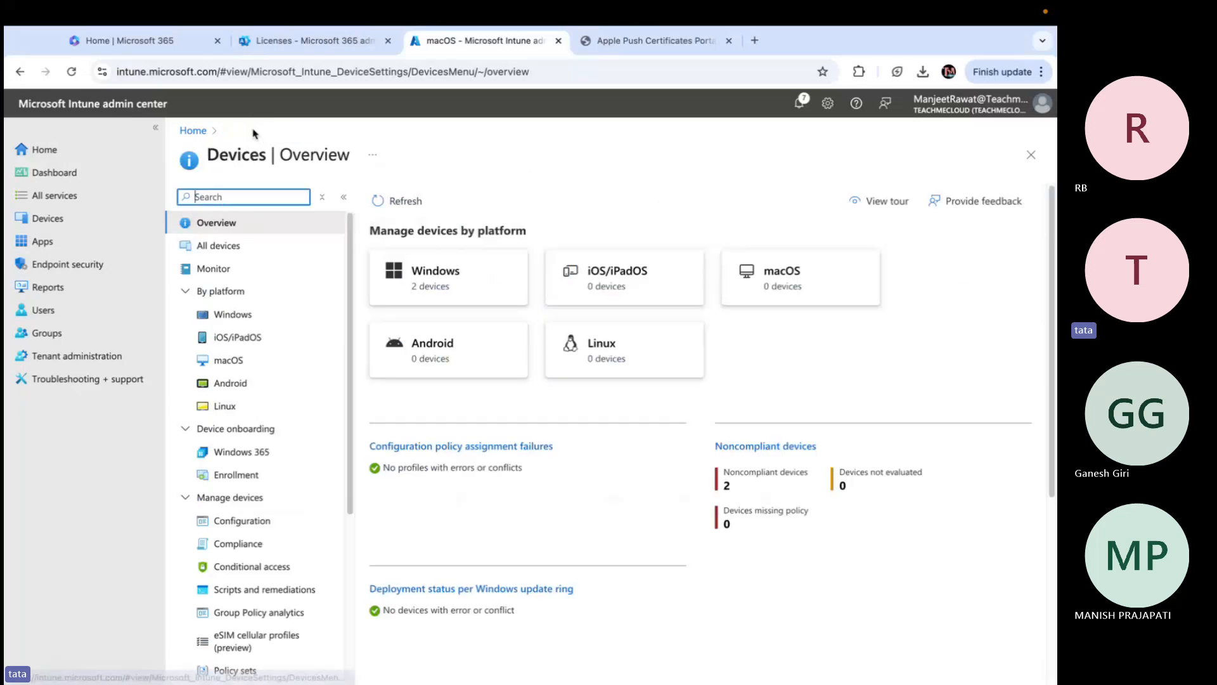
click(363, 80)
key(Return)
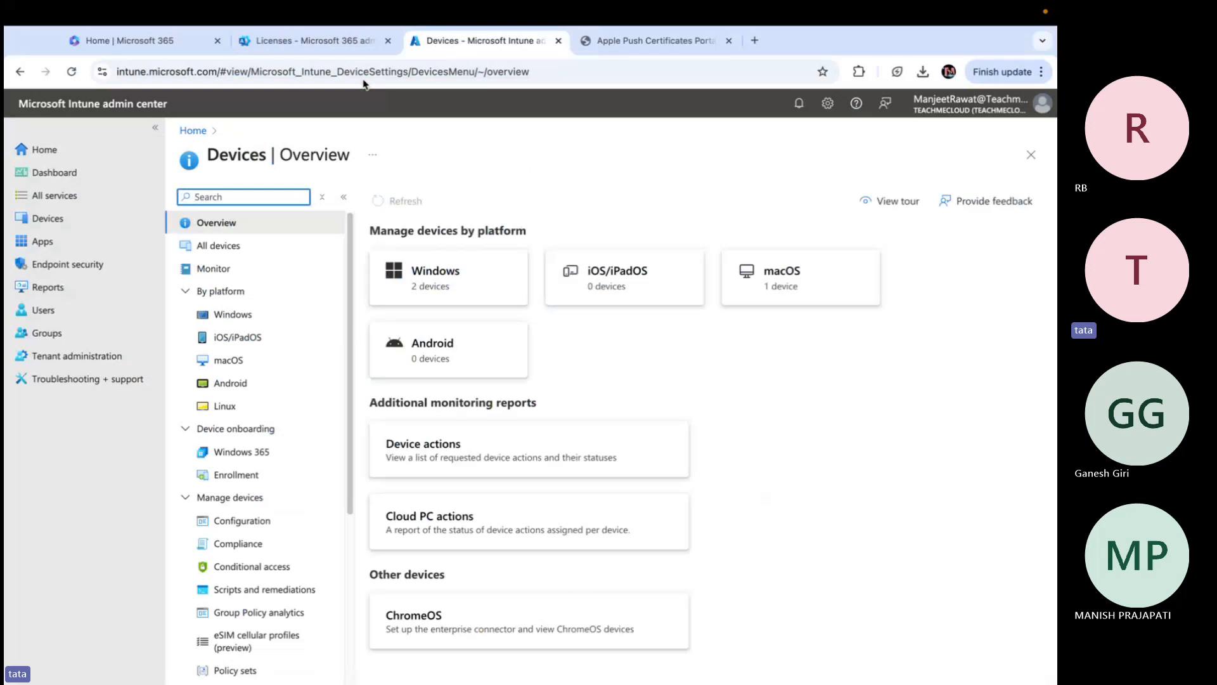
Step: Open the macOS devices list, widen Device name and Primary user UPN columns, inspect the Mac, then refresh the overview
click(792, 279)
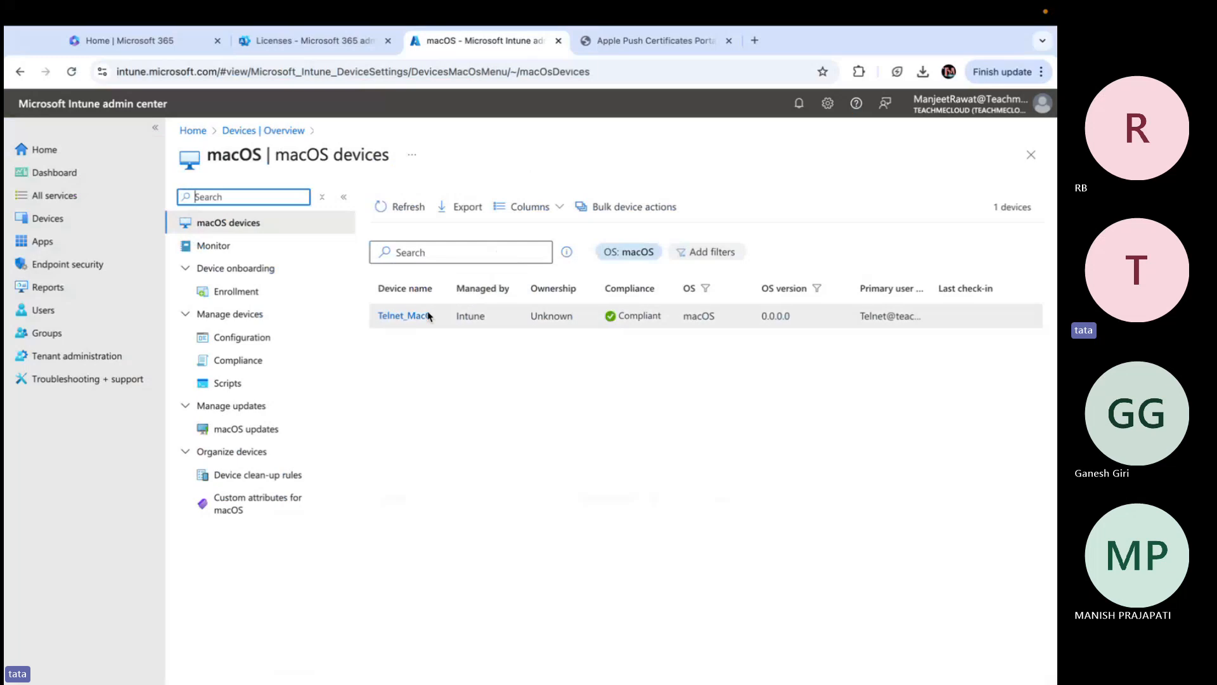
drag(448, 279, 558, 279)
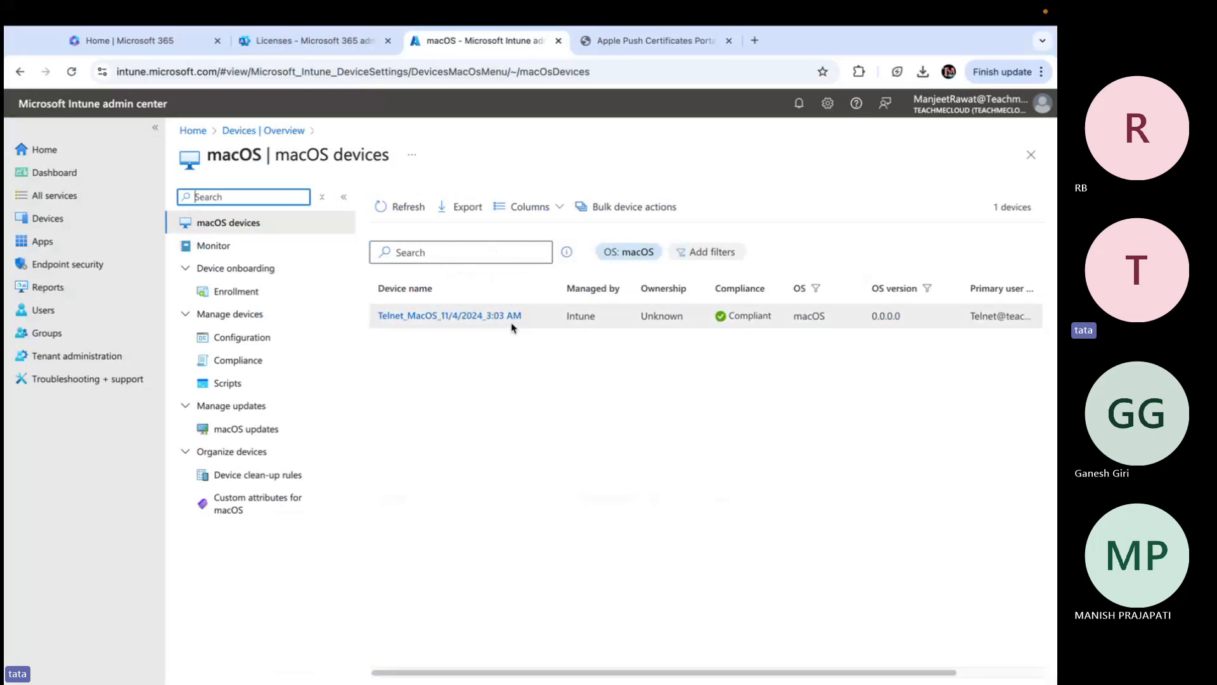
scroll(630, 329, right, 1)
scroll(631, 329, right, 3)
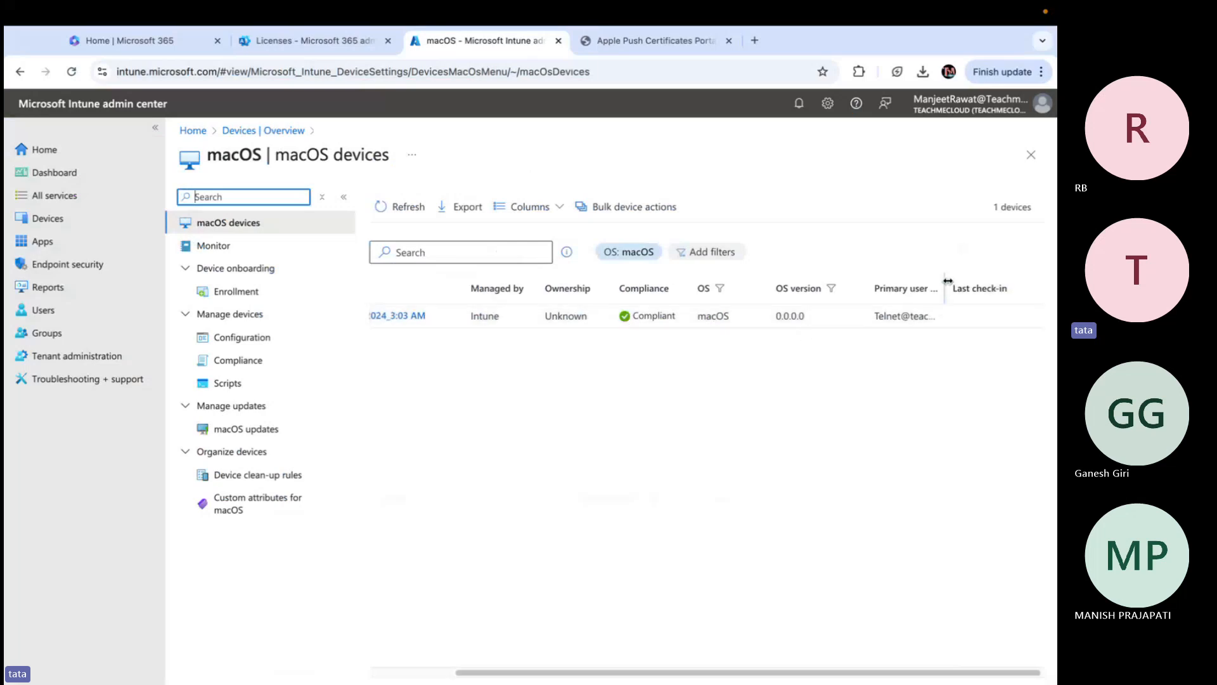
drag(947, 280, 1019, 280)
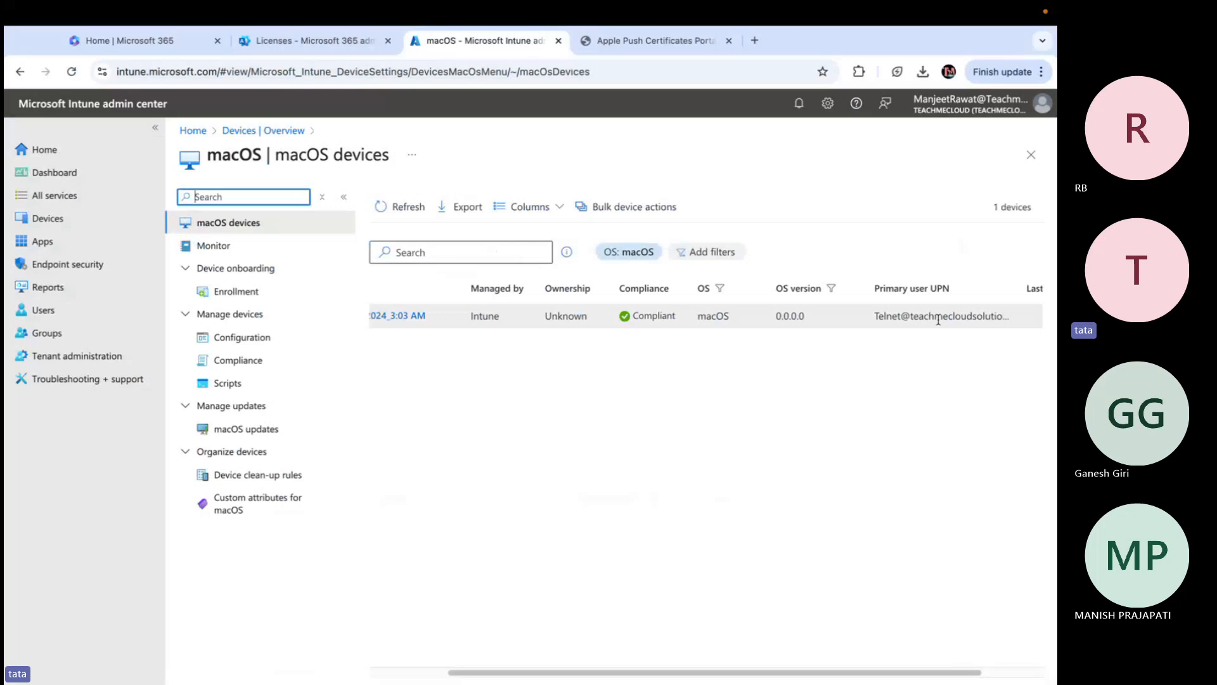
click(410, 316)
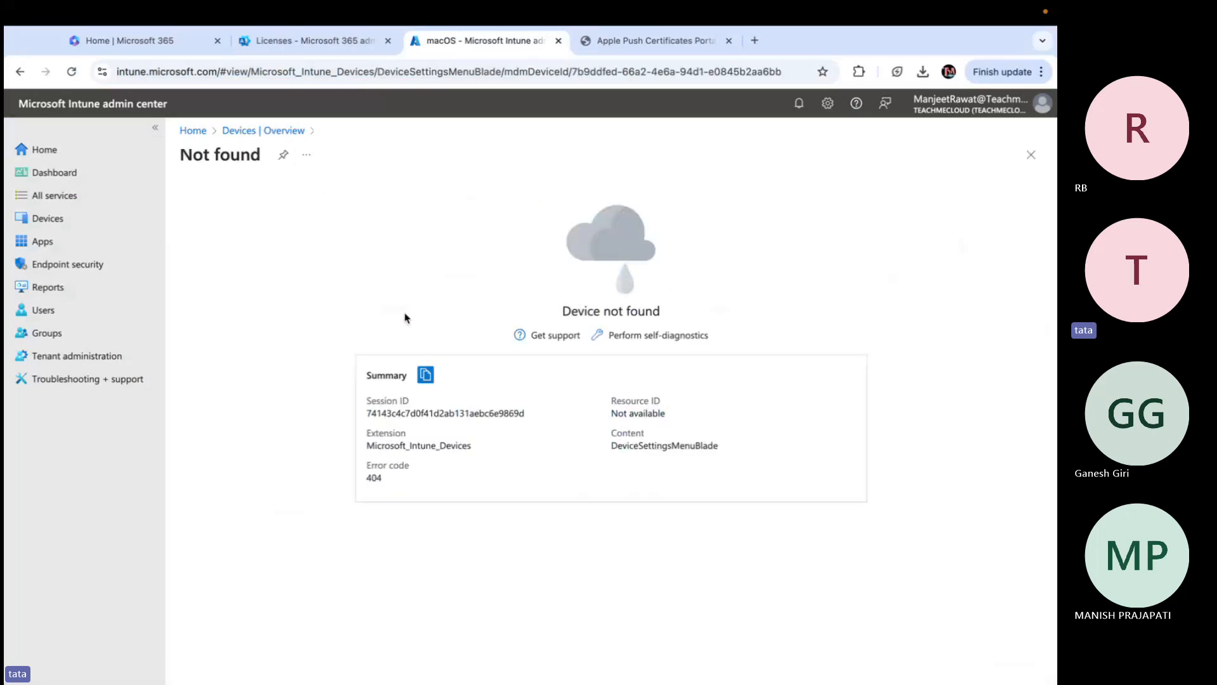
click(266, 131)
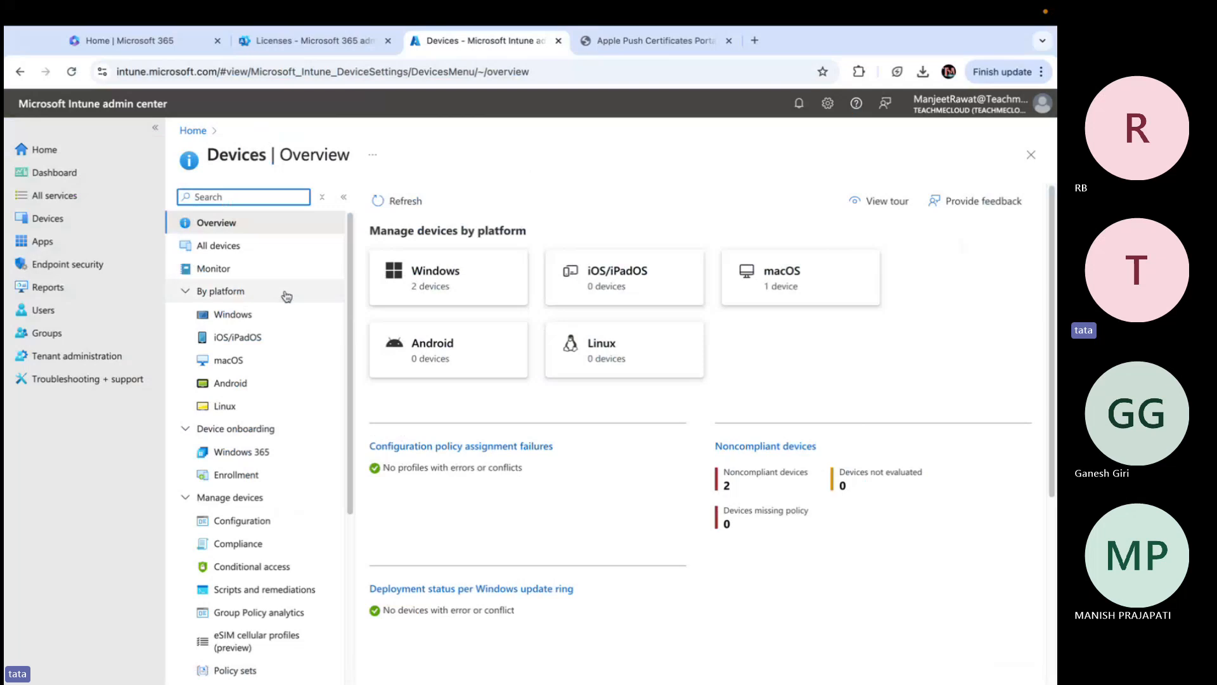
click(388, 207)
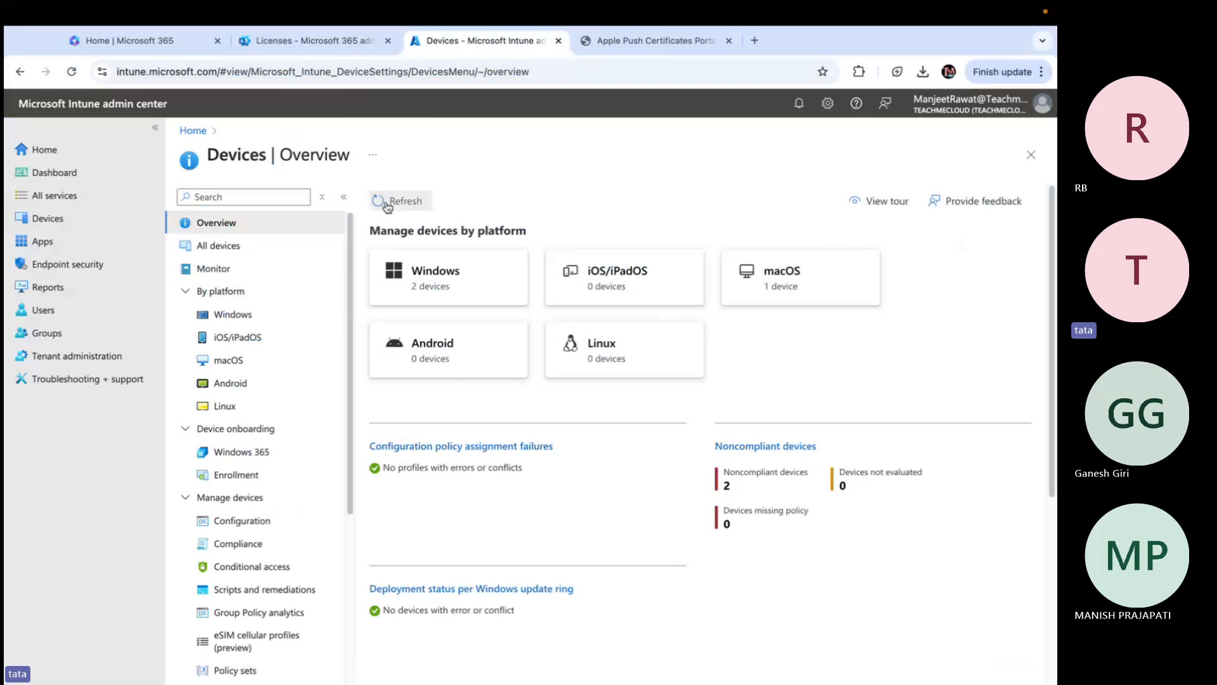
Step: Refresh the Microsoft 365 licensed groups list to check Demo-Intune, then return to the Intune devices tab
click(336, 35)
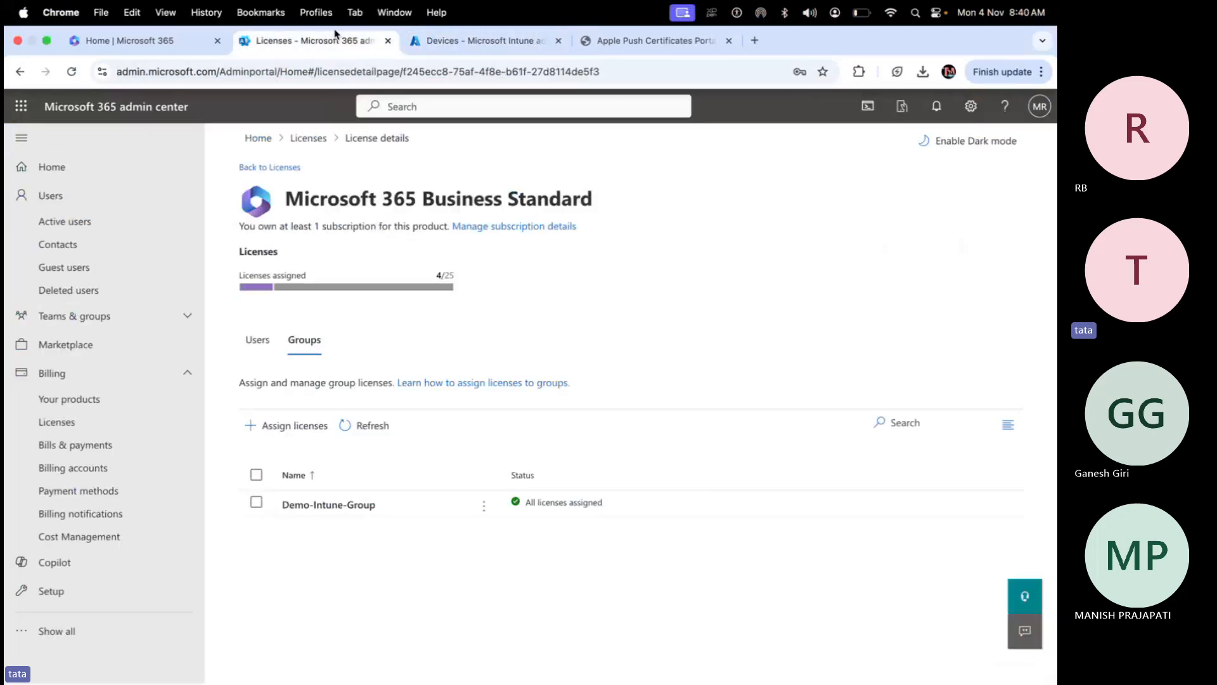
click(372, 425)
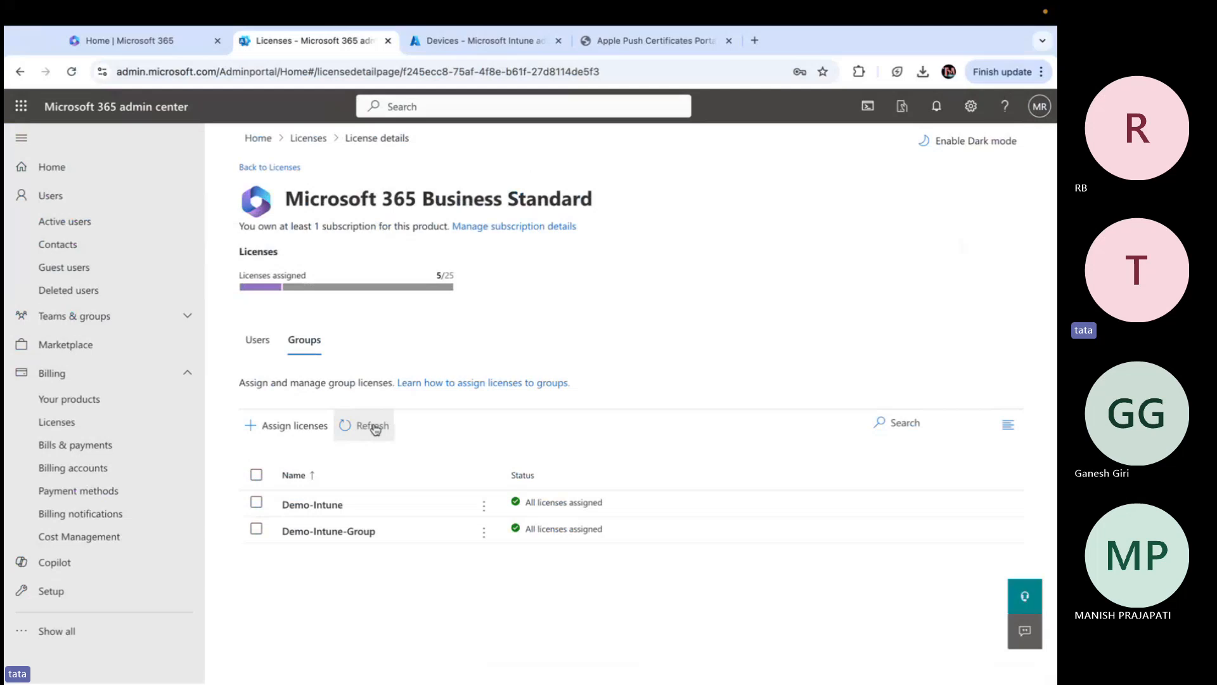
click(491, 40)
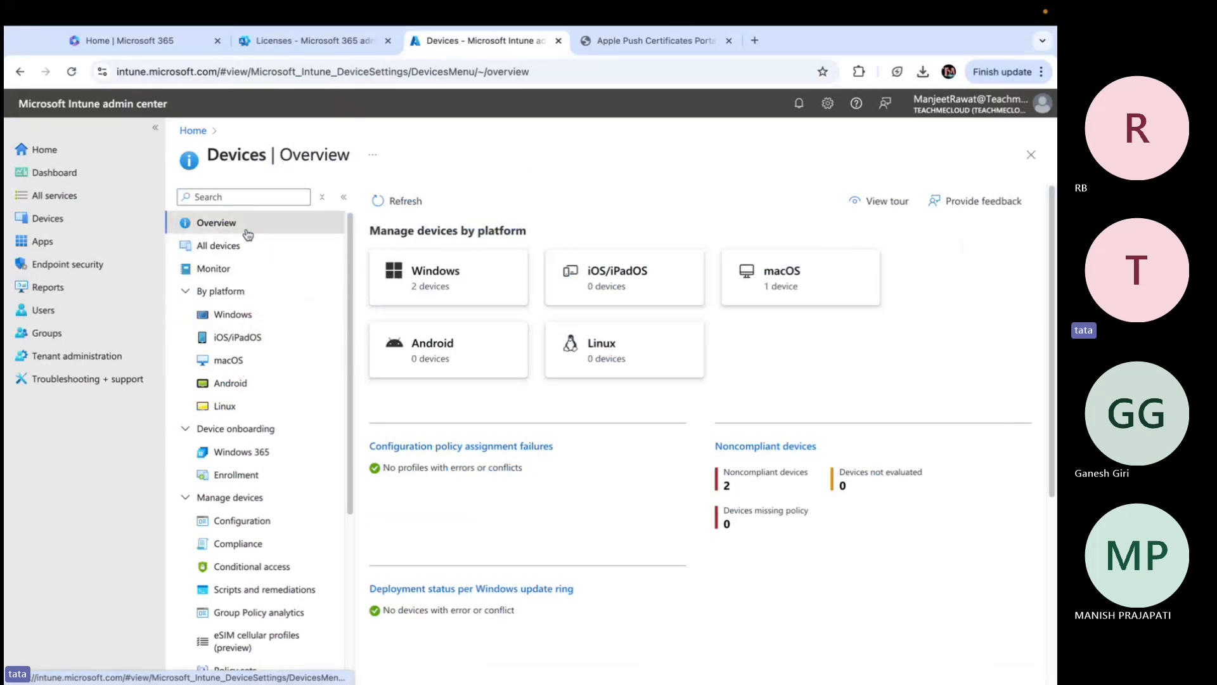
Step: Check the Apple MDM Push Certificate under macOS enrollment, then close its details
click(235, 358)
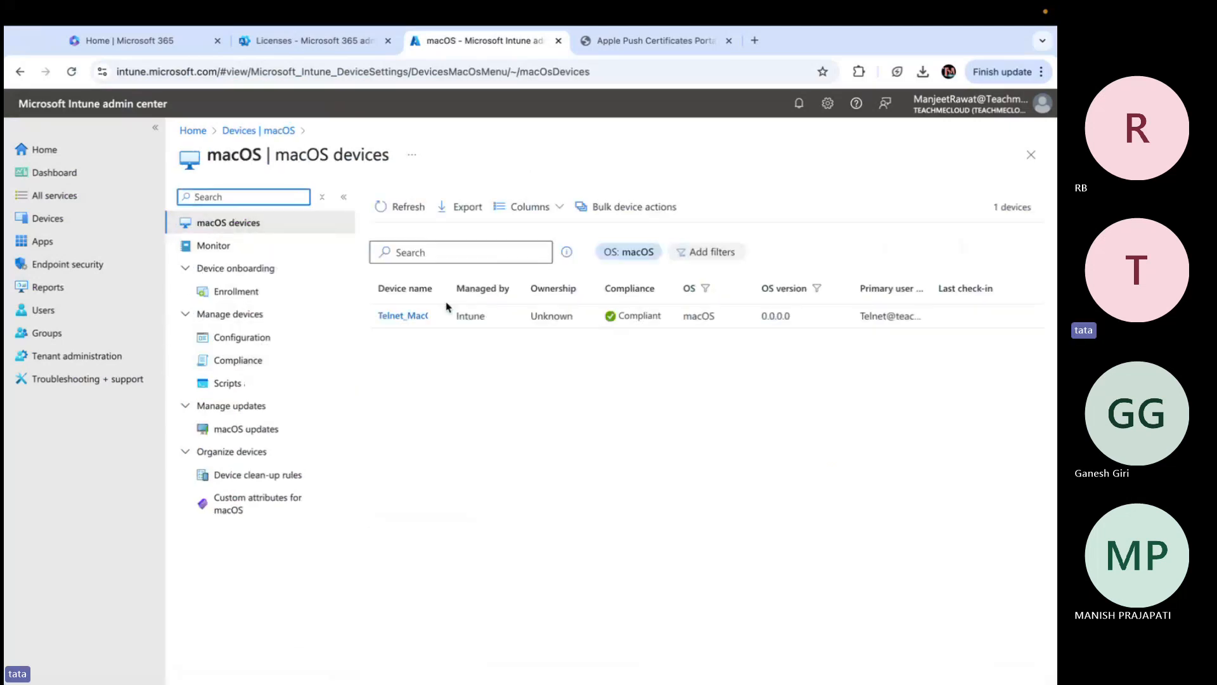
click(255, 293)
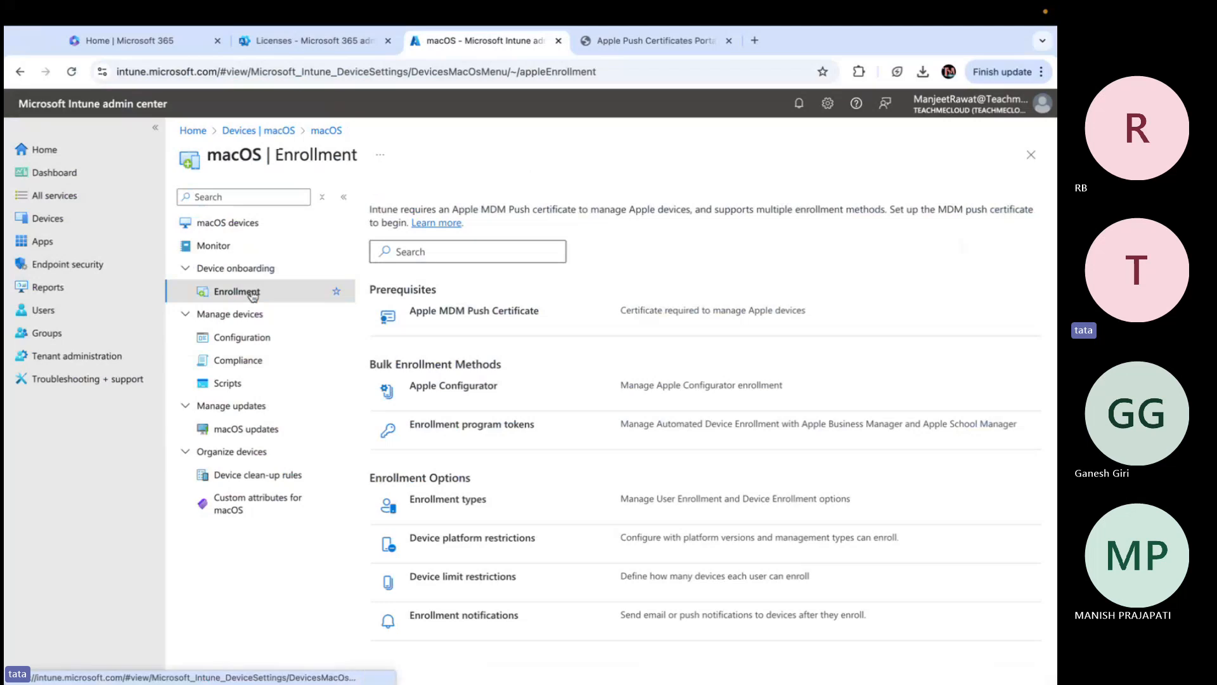
click(478, 320)
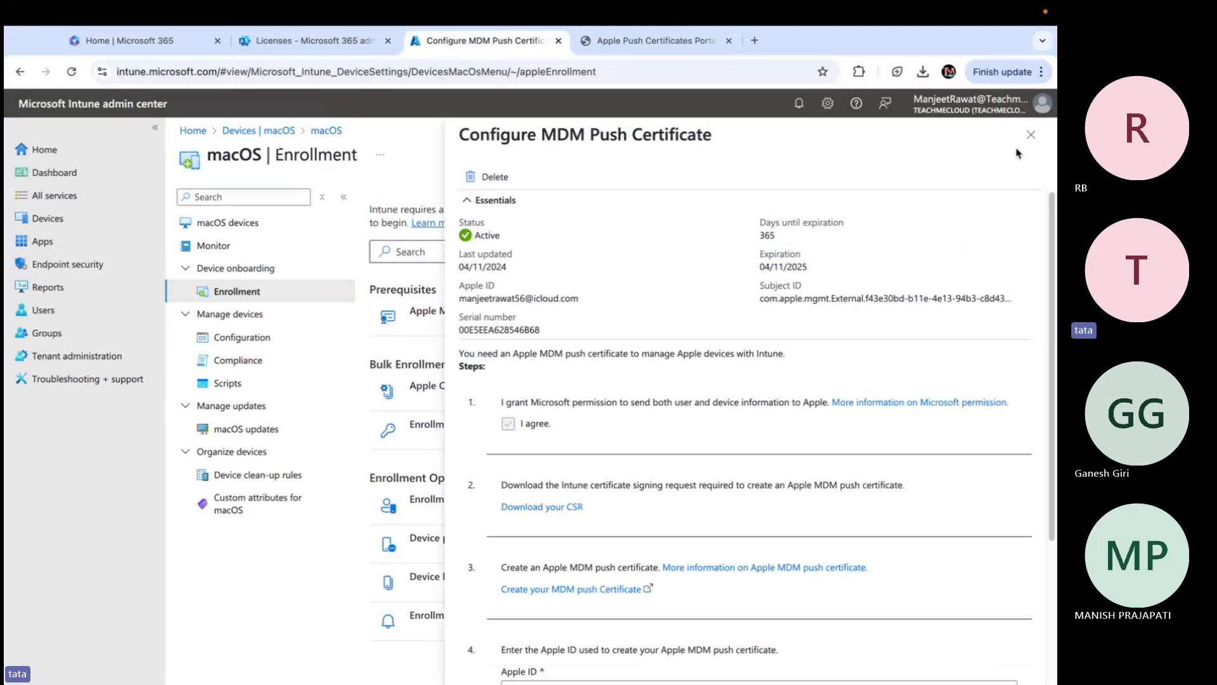
click(1030, 135)
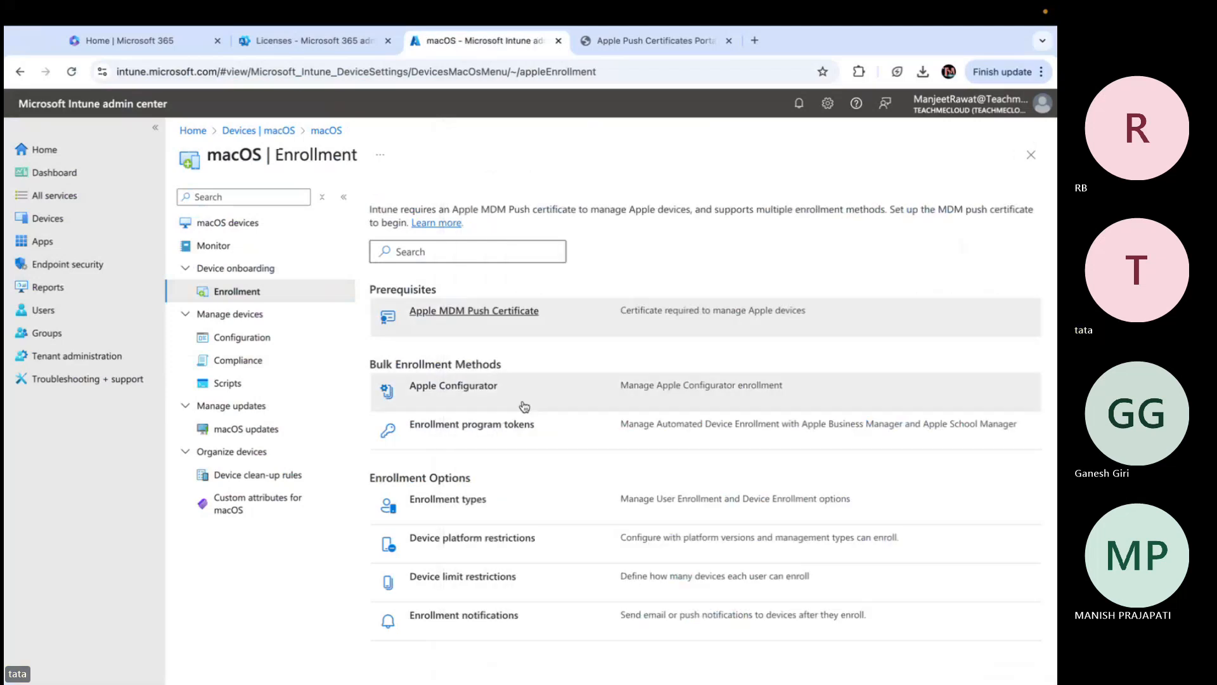
Step: Return to the Devices overview, then bring up the Teams meeting window
key(ctrl+Left)
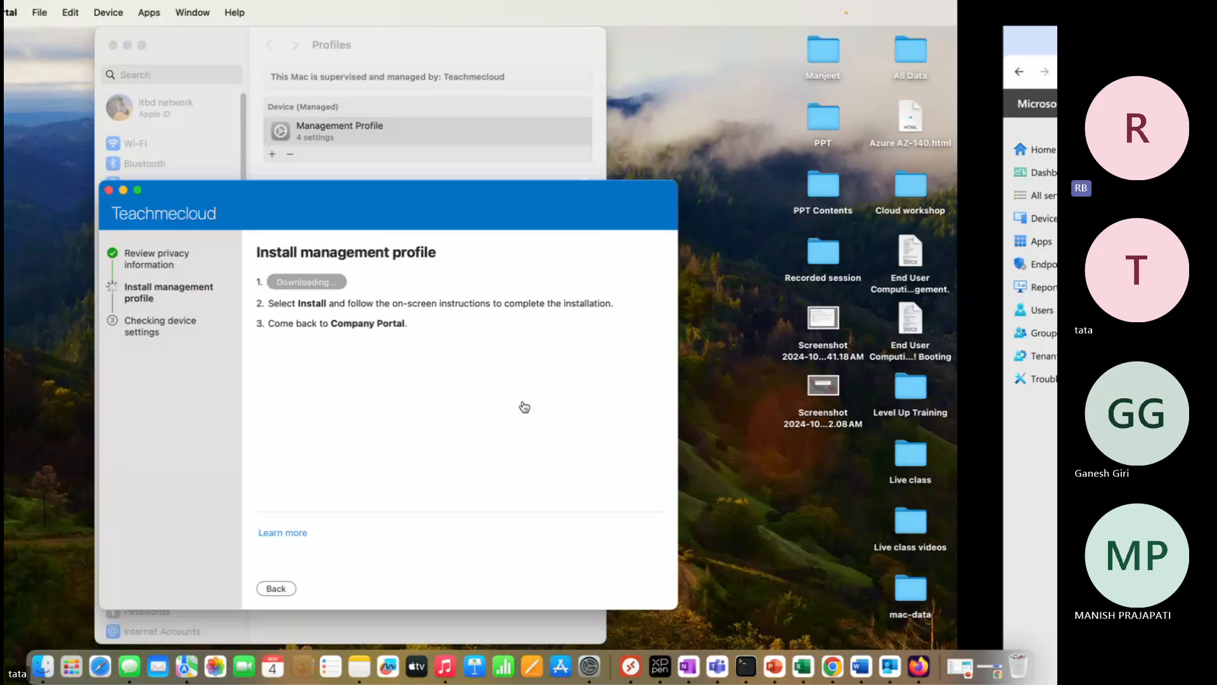
key(ctrl+Right)
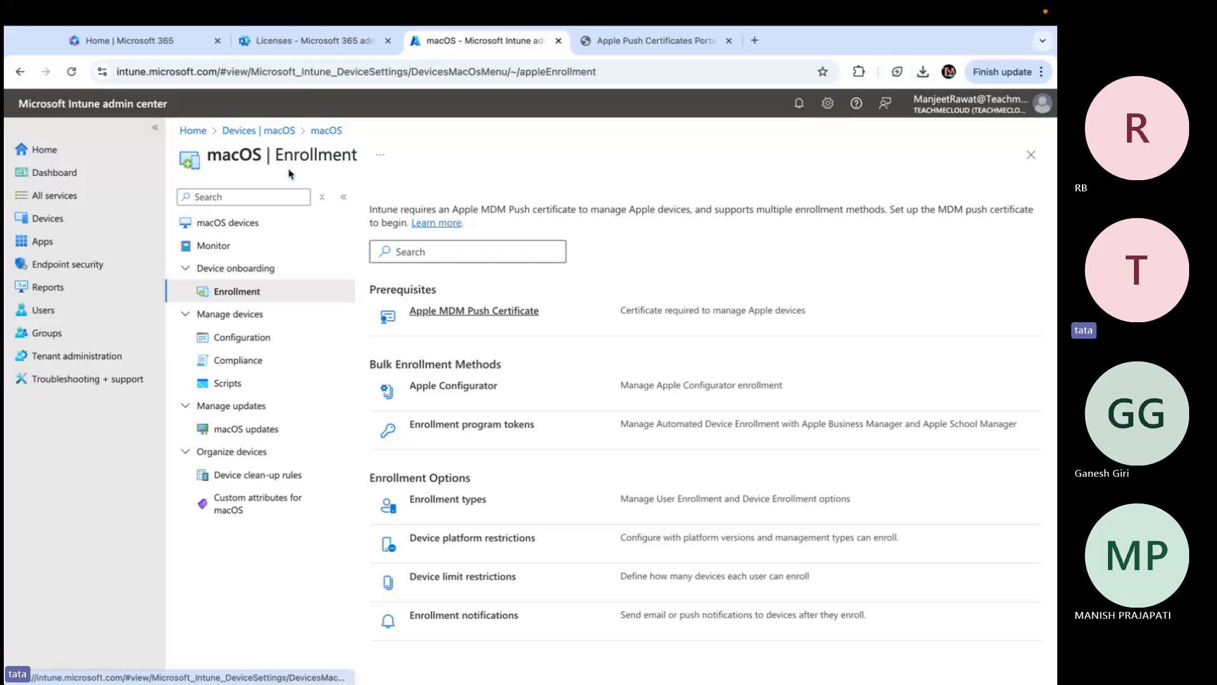
click(279, 131)
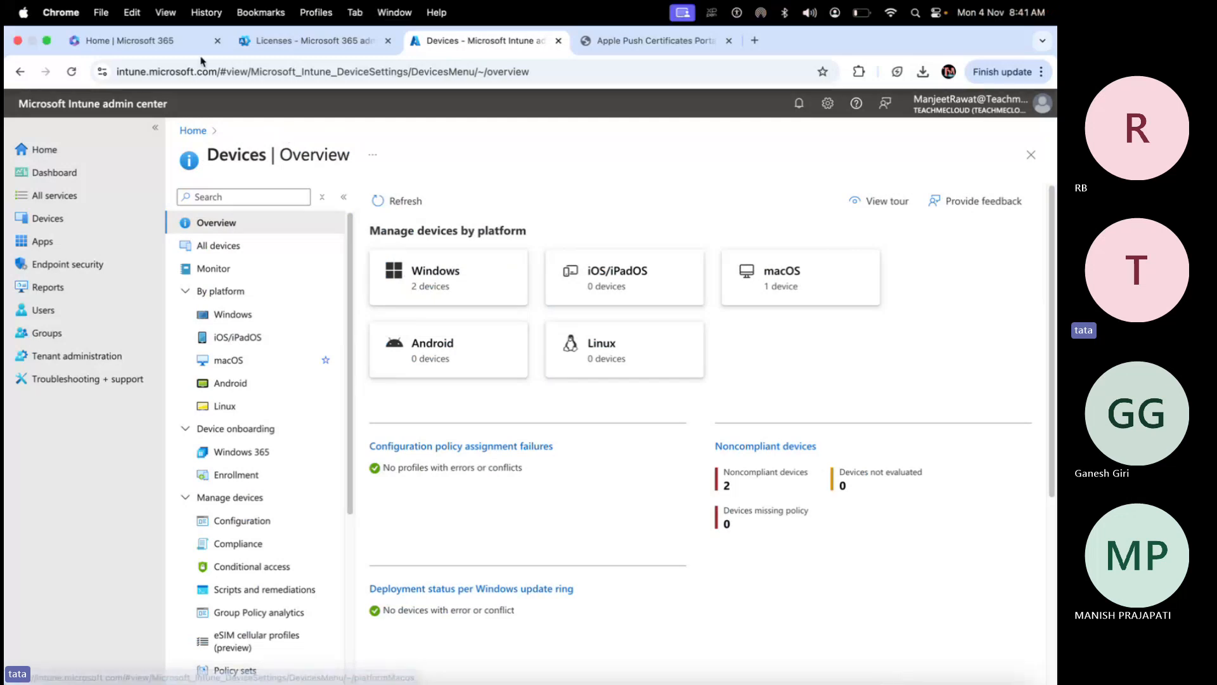
key(ctrl+Right)
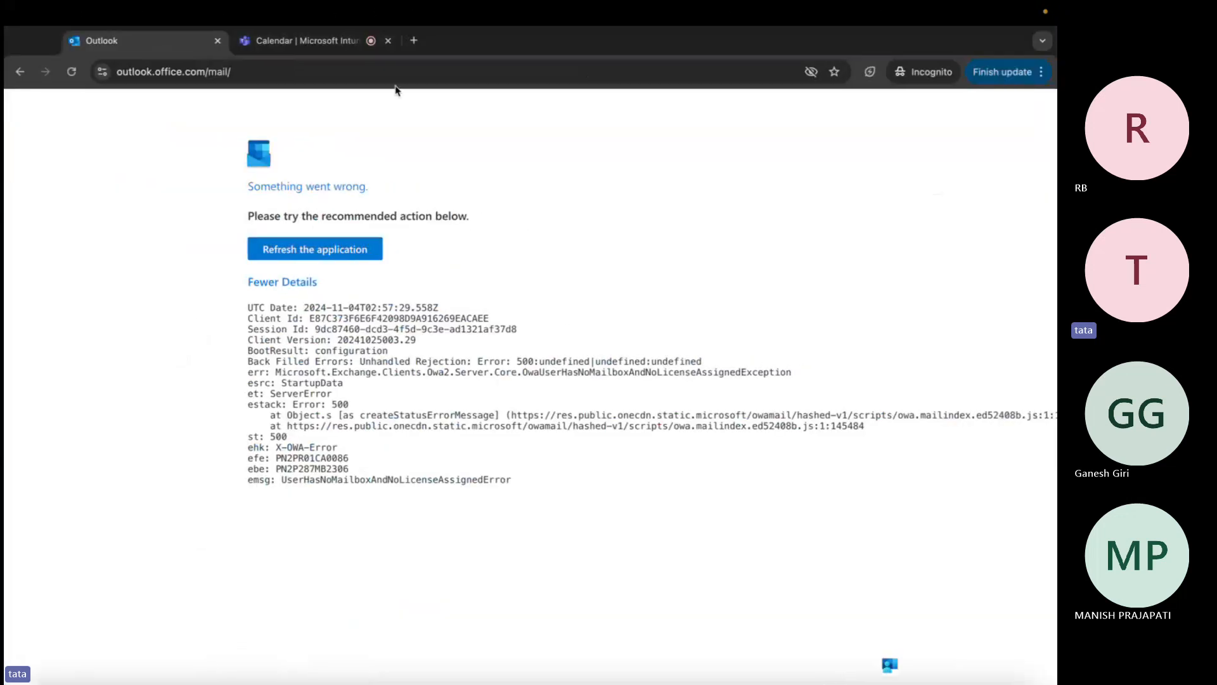
click(313, 42)
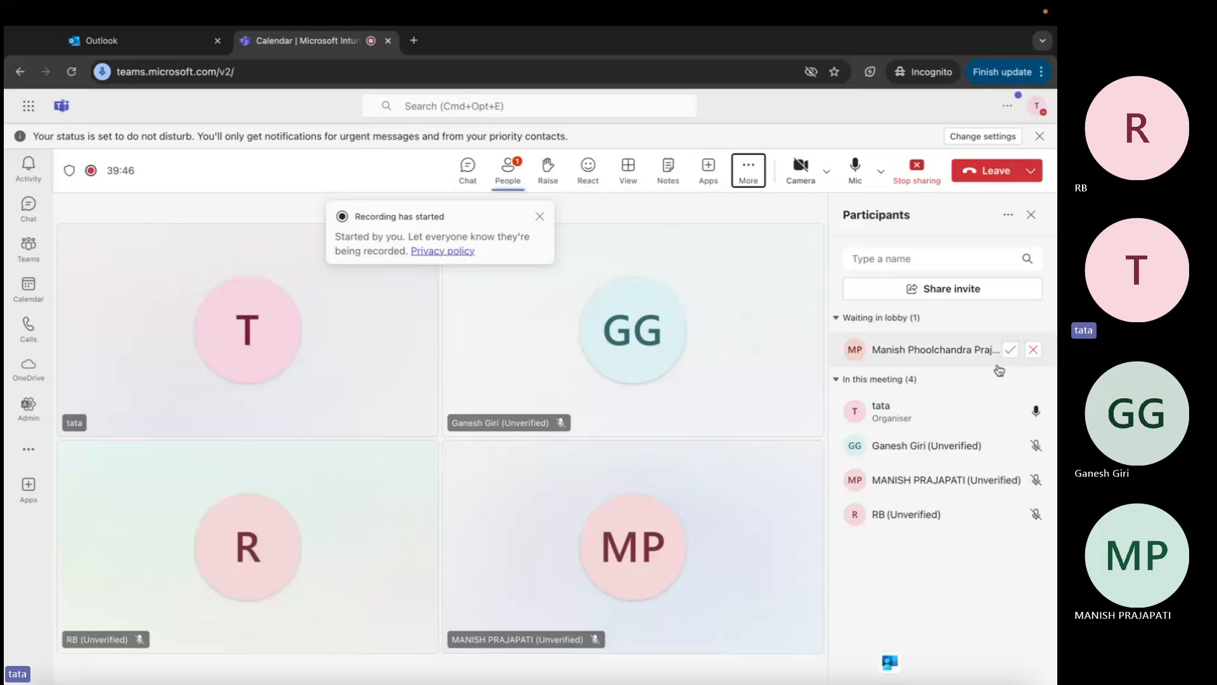
Step: Admit the lobby participant into the Teams meeting and switch back to the Intune devices overview
click(1010, 349)
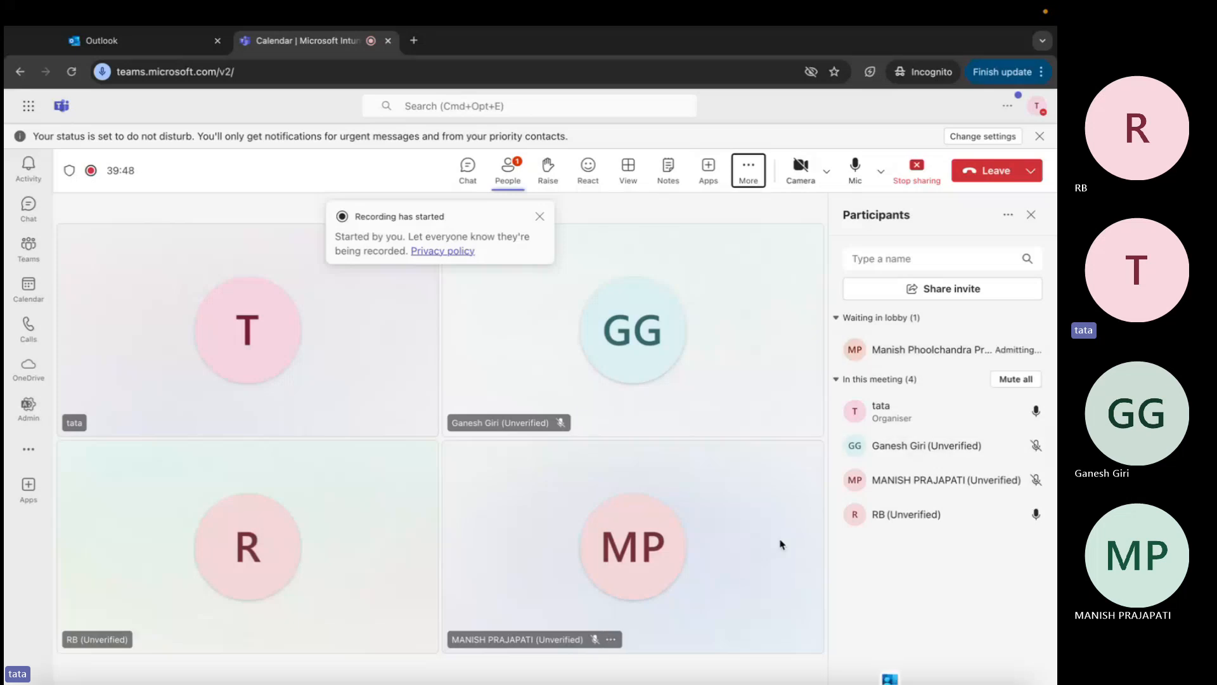
key(ctrl+Left)
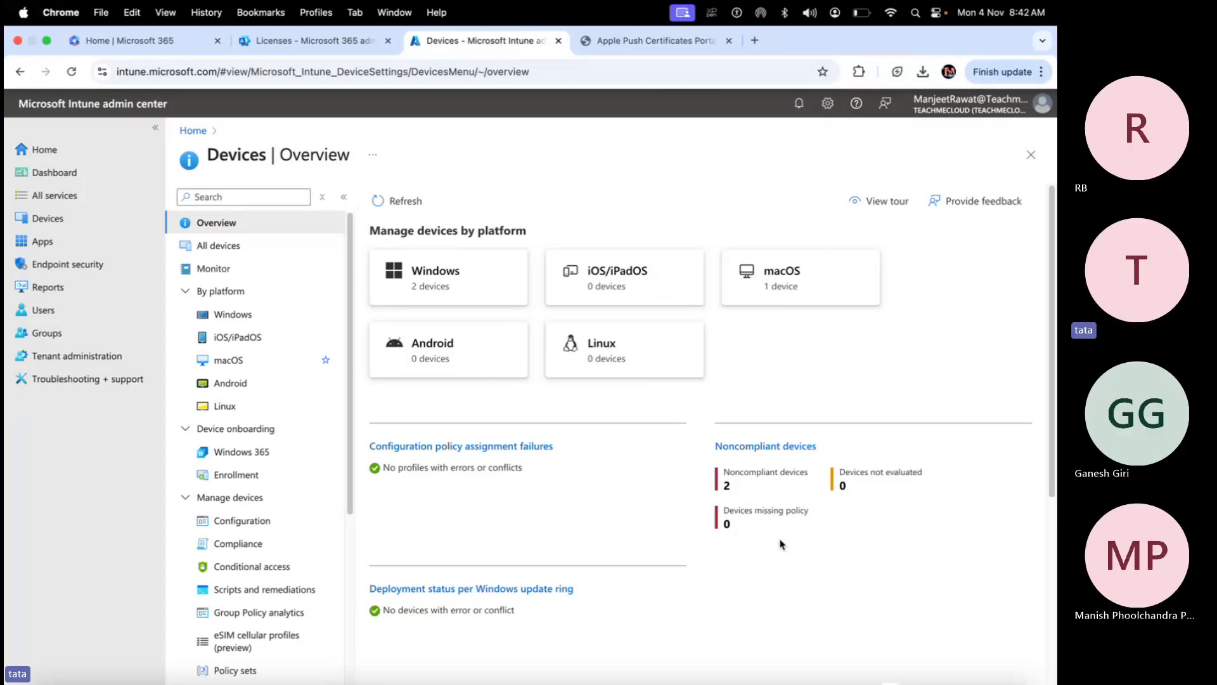
Step: Refresh the Devices overview twice and open the macOS tile, now listing two Macs
click(406, 205)
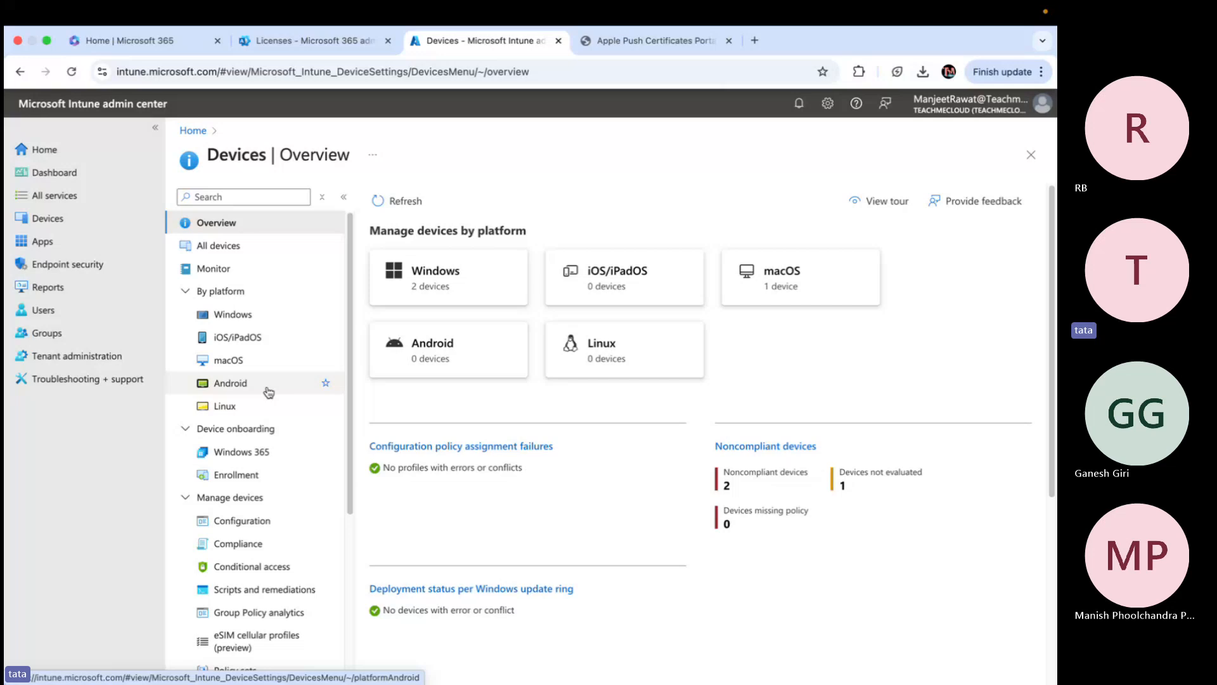
click(408, 203)
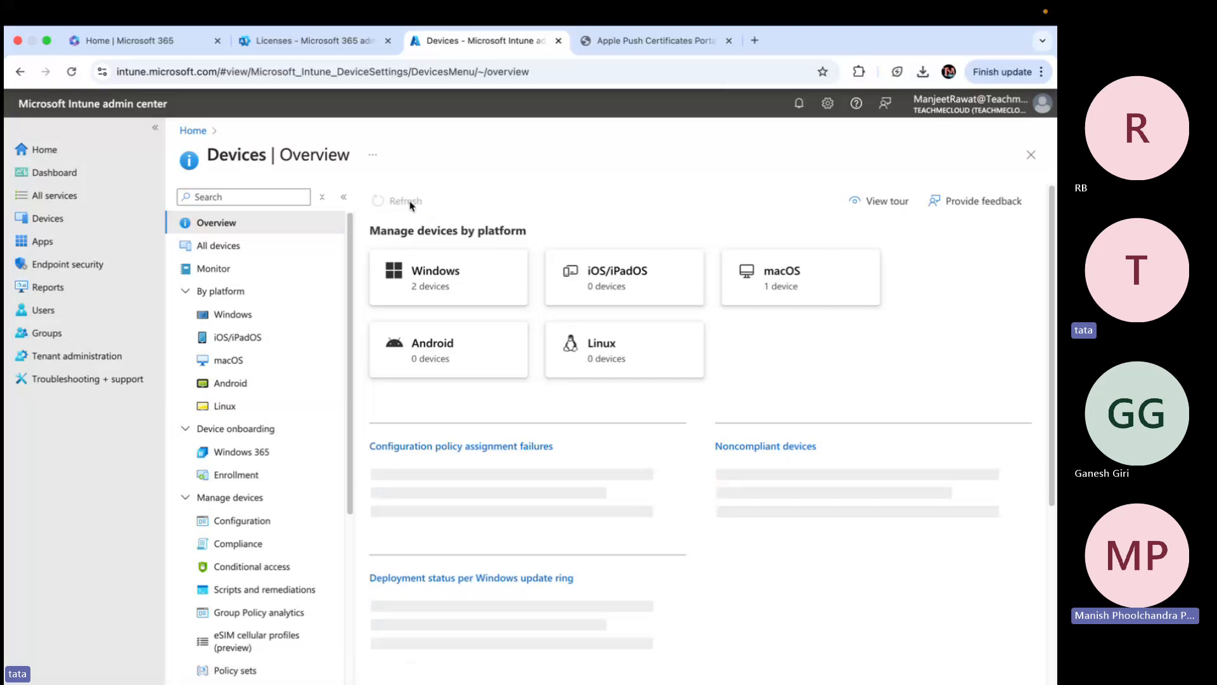
click(781, 293)
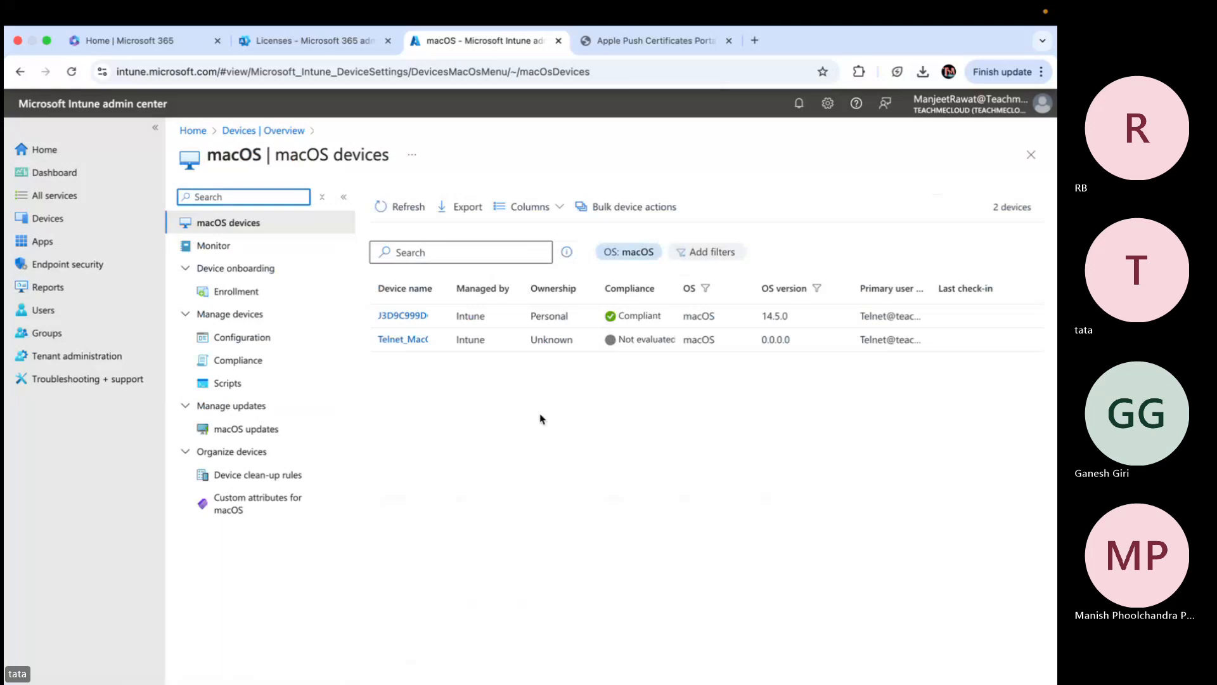
Step: Widen the Device name and Primary user UPN columns in the macOS devices list
drag(450, 288, 570, 276)
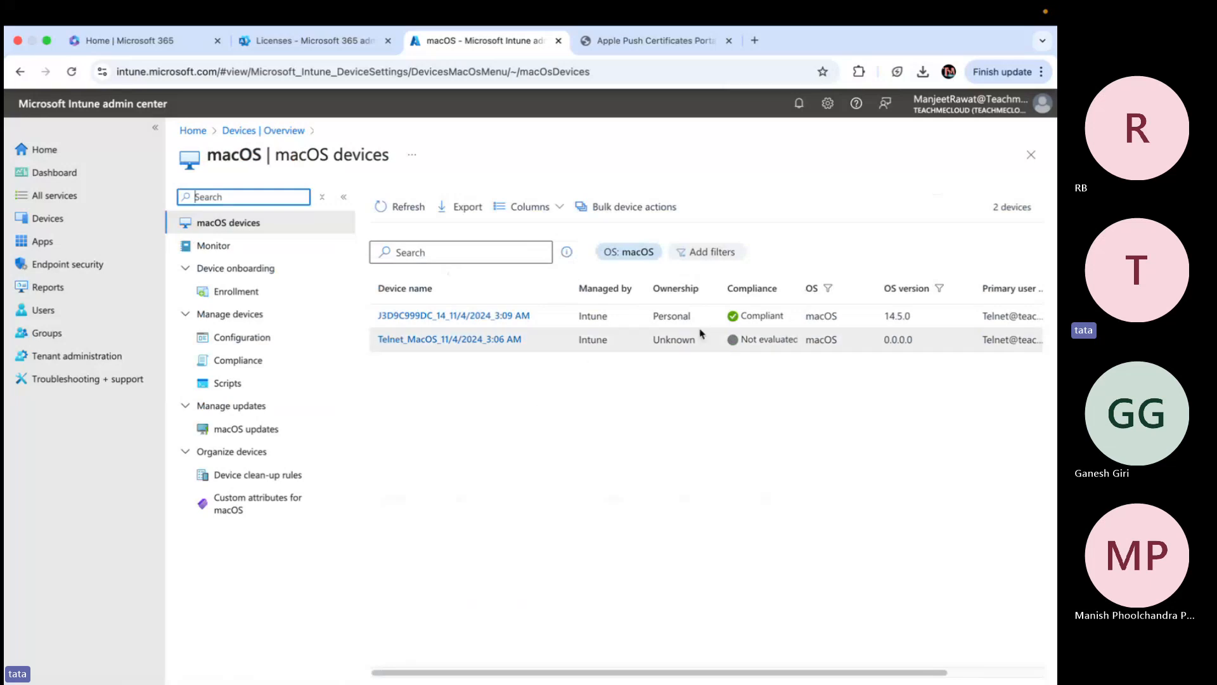
scroll(783, 315, right, 3)
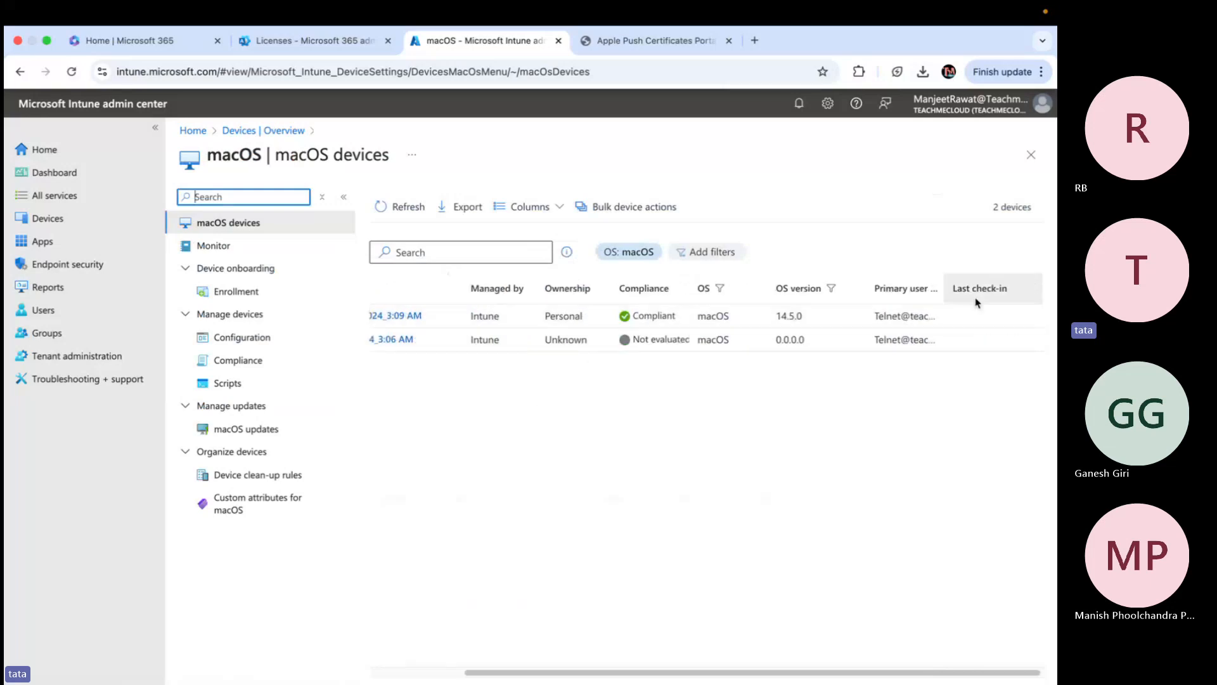
double_click(943, 287)
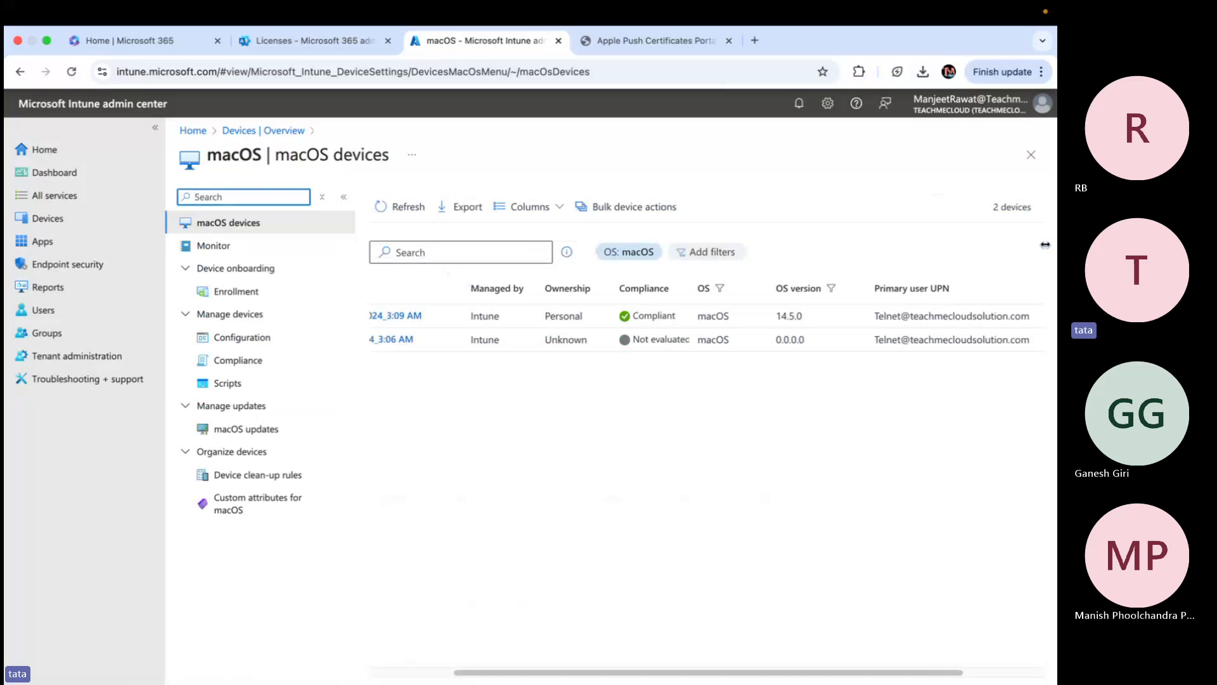
Step: Check the first Mac's hardware details, then refresh the macOS list and widen Device name again
click(393, 316)
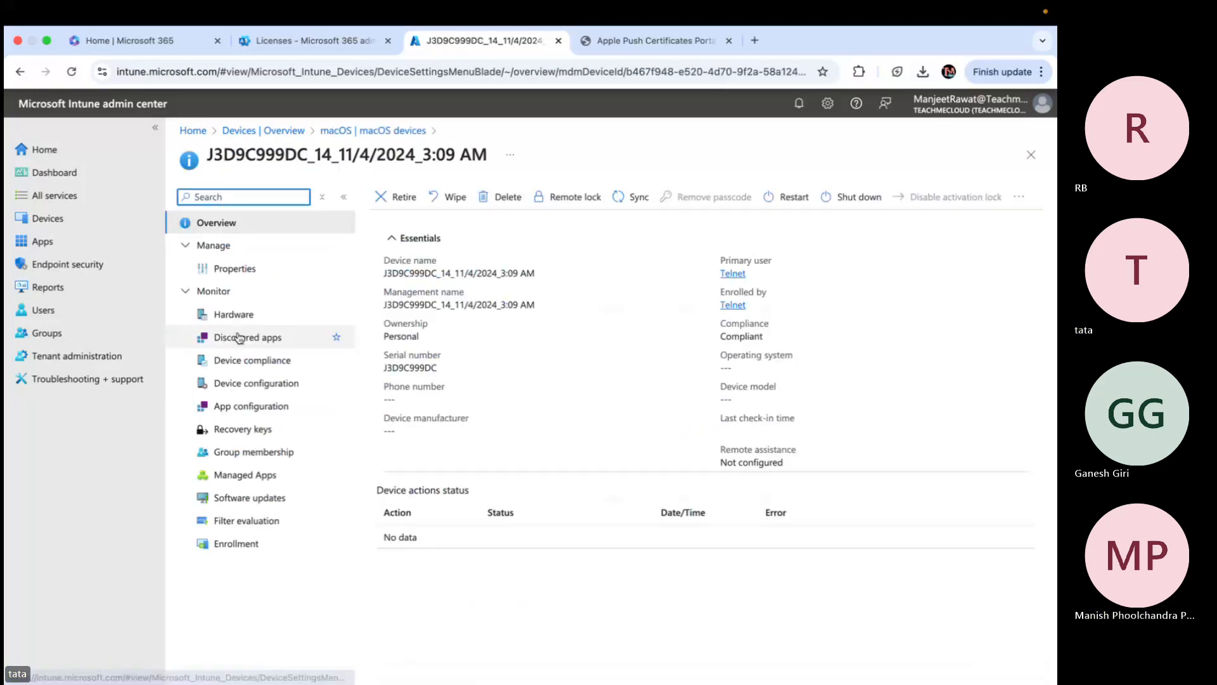
click(238, 314)
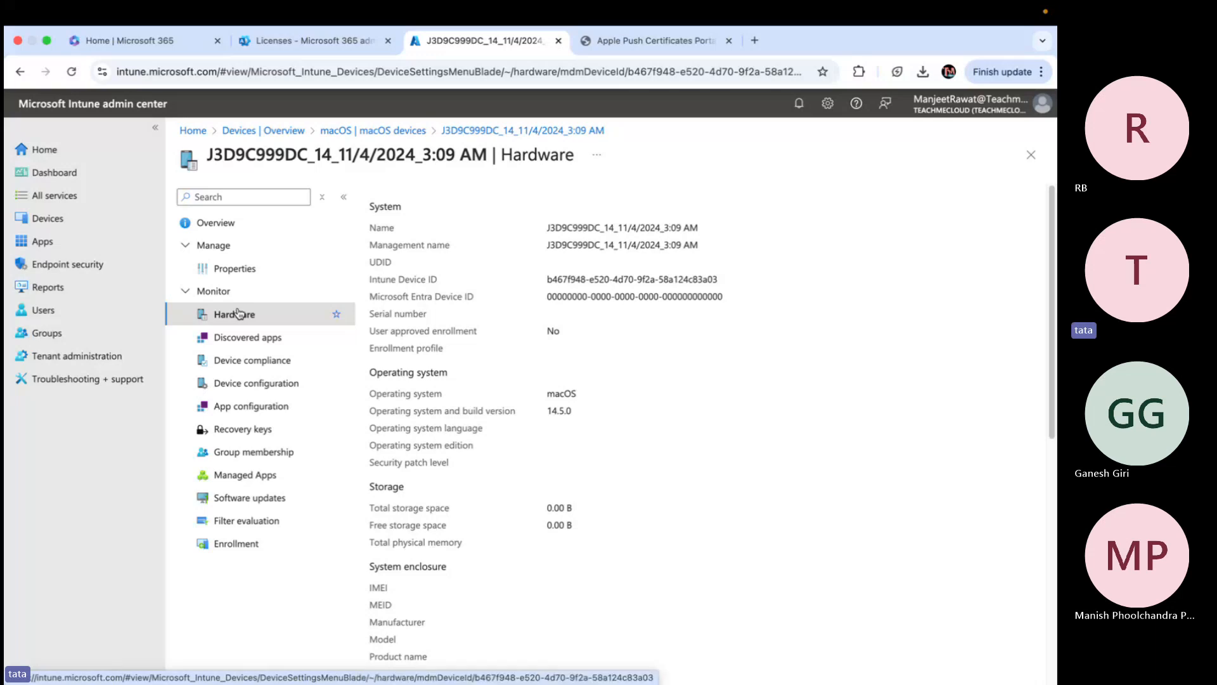
click(379, 130)
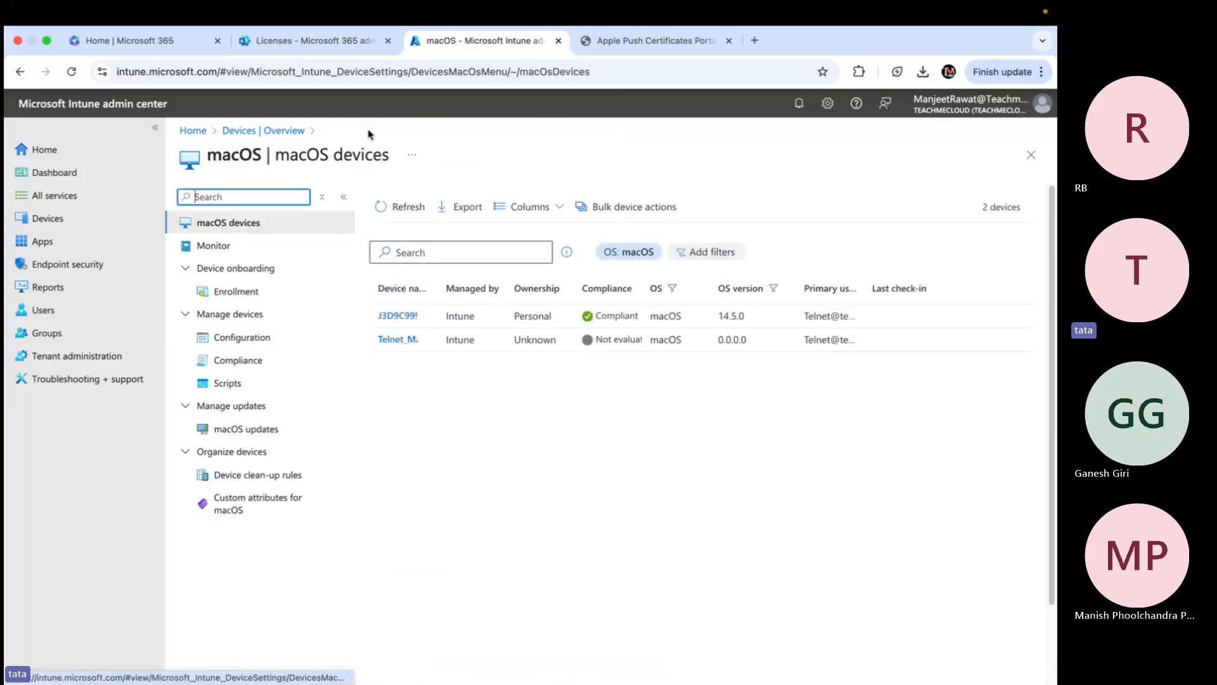
click(400, 215)
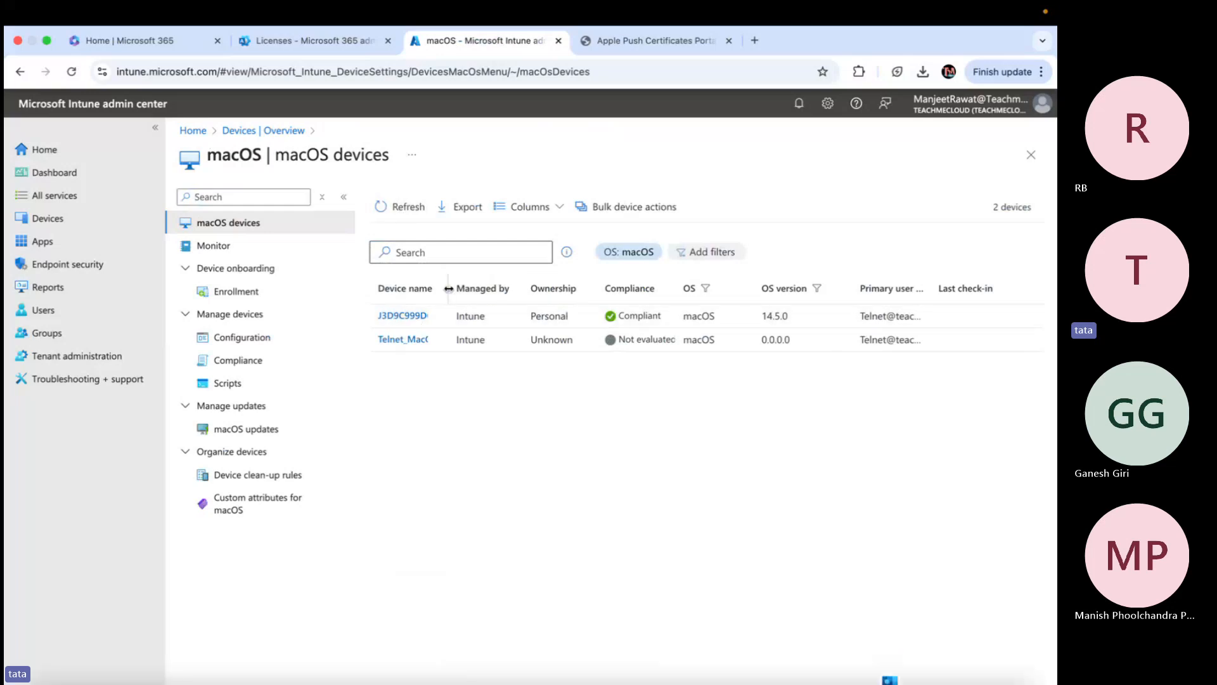
drag(449, 289, 556, 288)
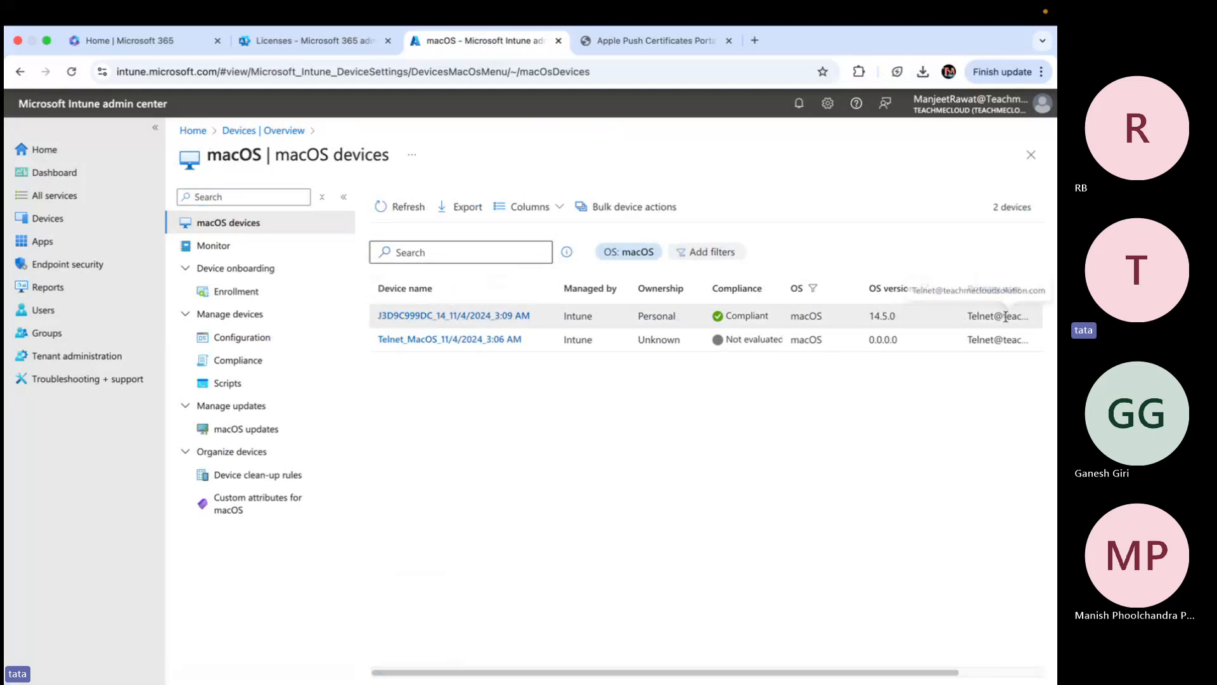
Step: Open the device details for the Mac J3D9C999DC_14_11/4/2024_3:09 AM
click(418, 315)
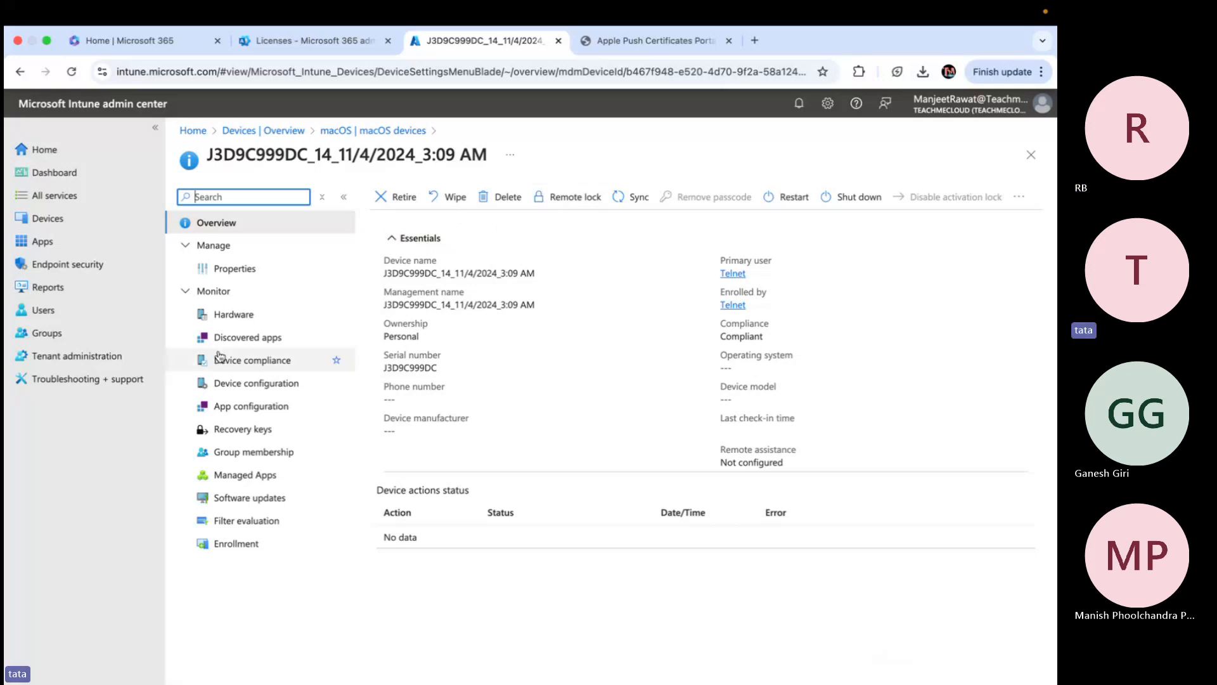
Step: Show the Mac's Hardware page and highlight the OS build version 14.5.0
click(251, 320)
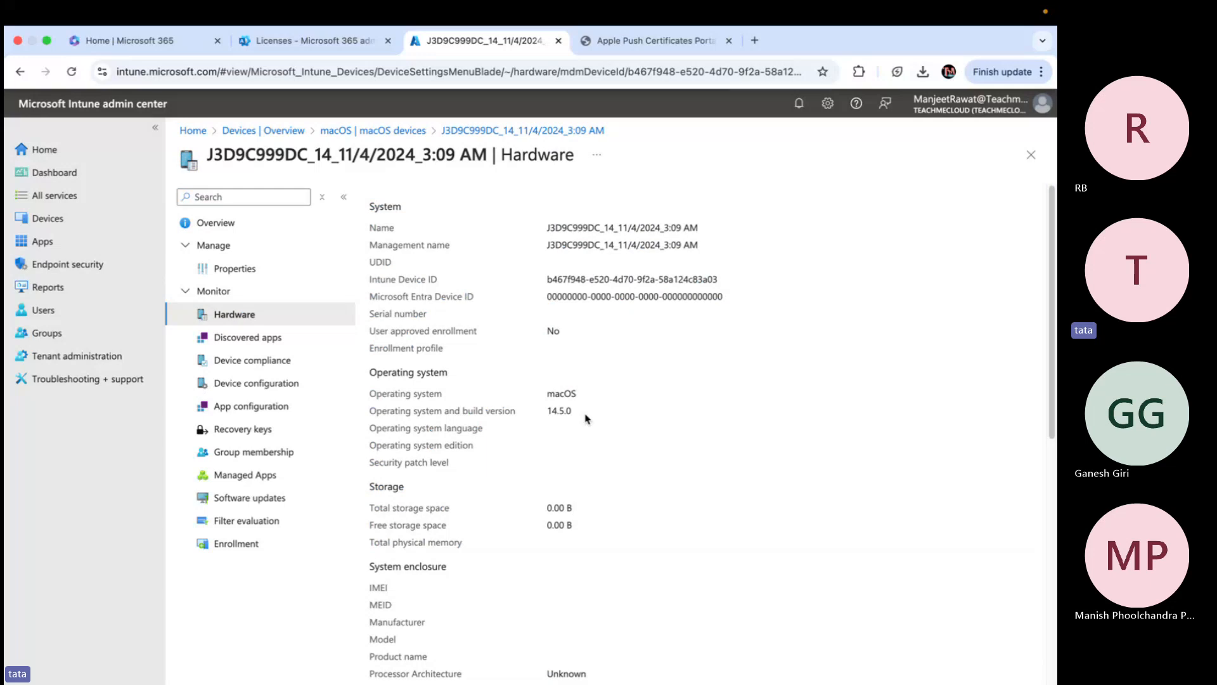
drag(585, 415, 542, 413)
Step: On the Mac, dismiss the management profile not found error and minimize Company Portal and System Settings
mouse_move(43, 1)
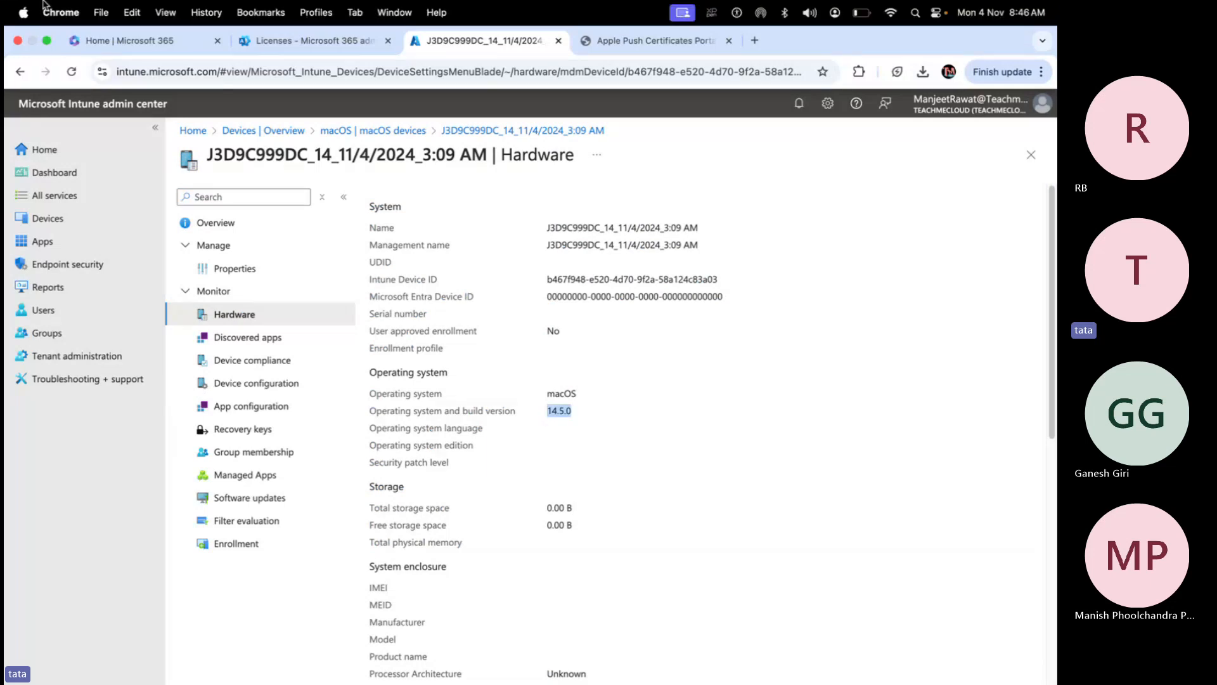
key(ctrl+Left)
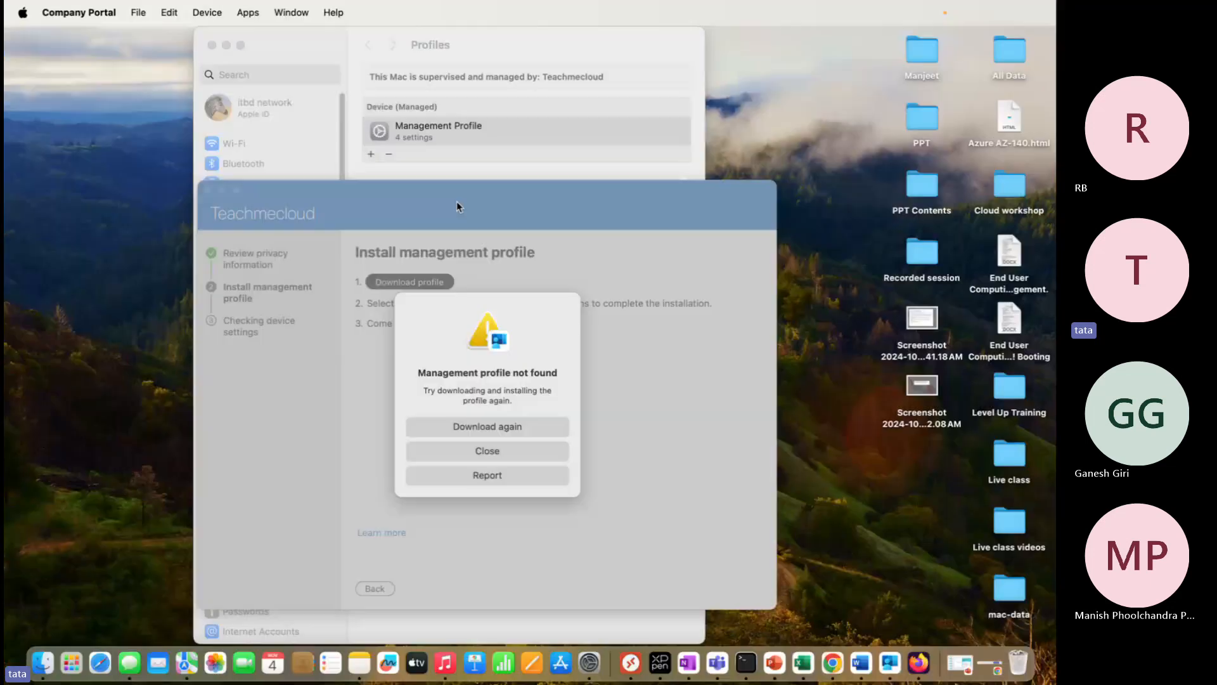
key(ctrl+Right)
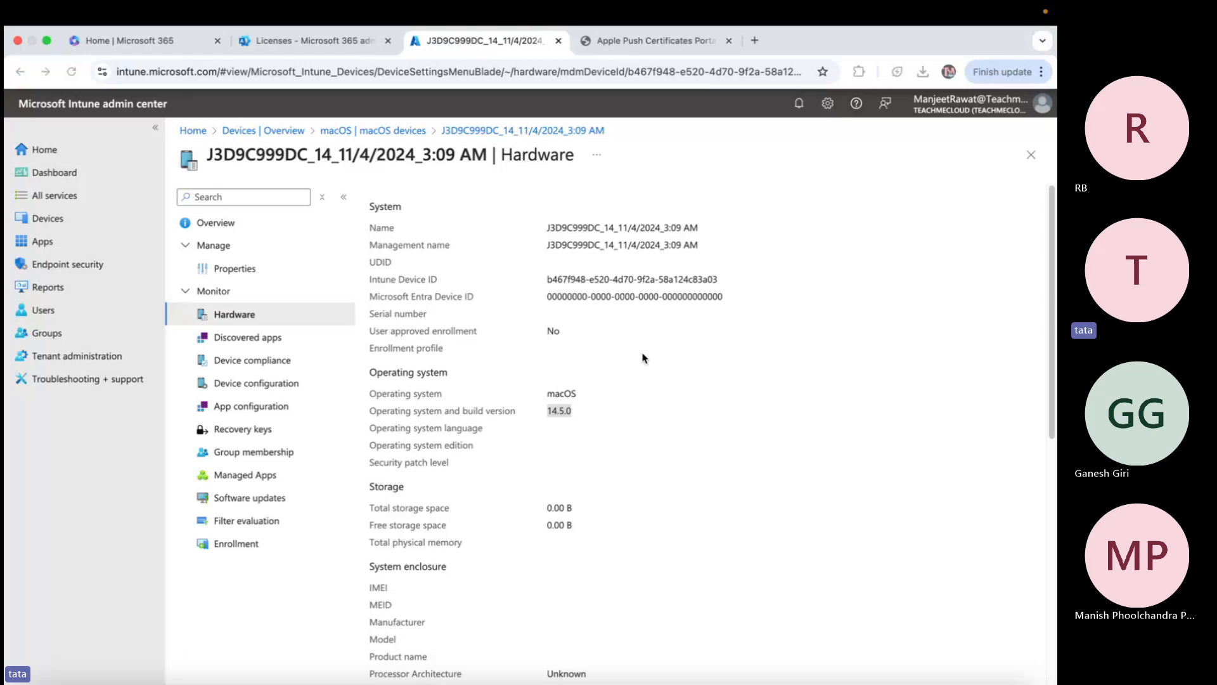
key(ctrl+Left)
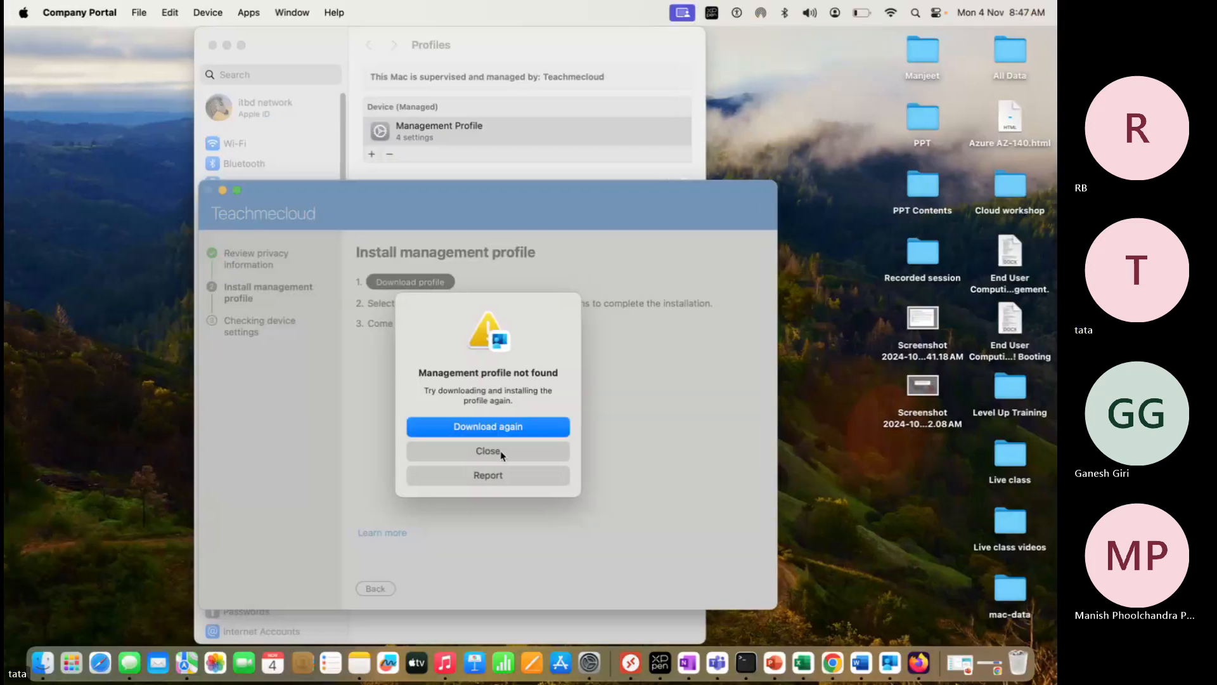
click(501, 452)
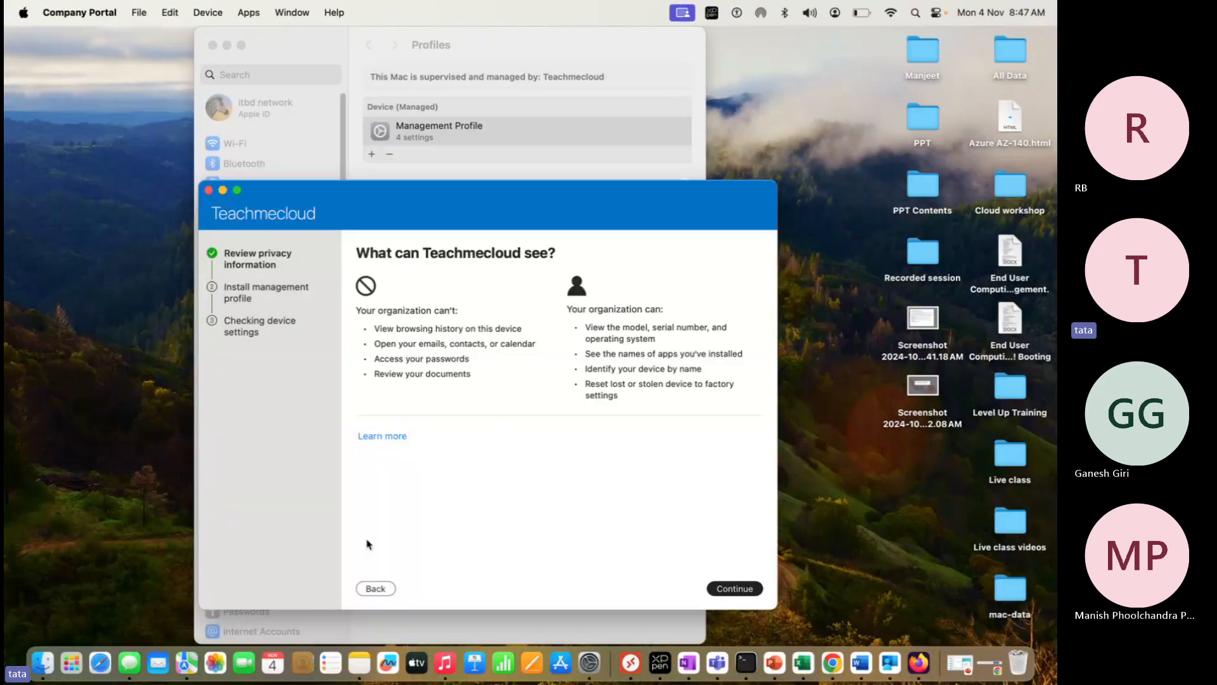
click(223, 191)
click(226, 45)
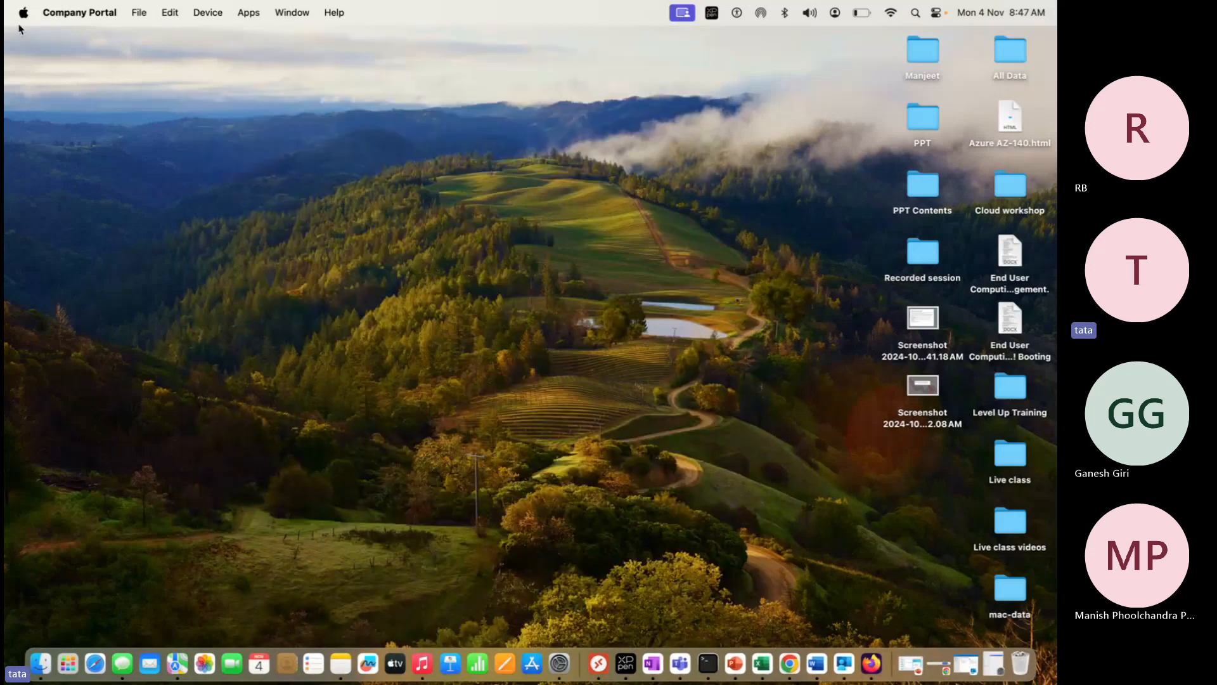
Step: Compare About This Mac's Sonoma 14.5 with Intune's 14.5.0, ending on the Intune hardware page
click(24, 13)
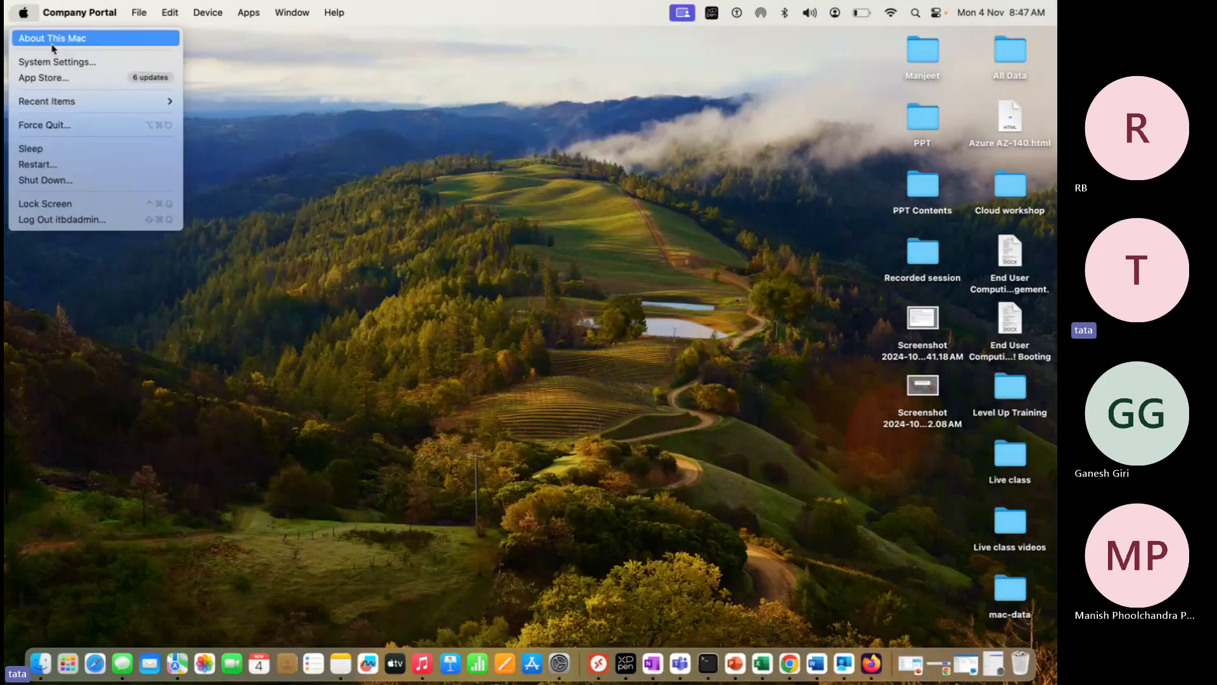
click(53, 39)
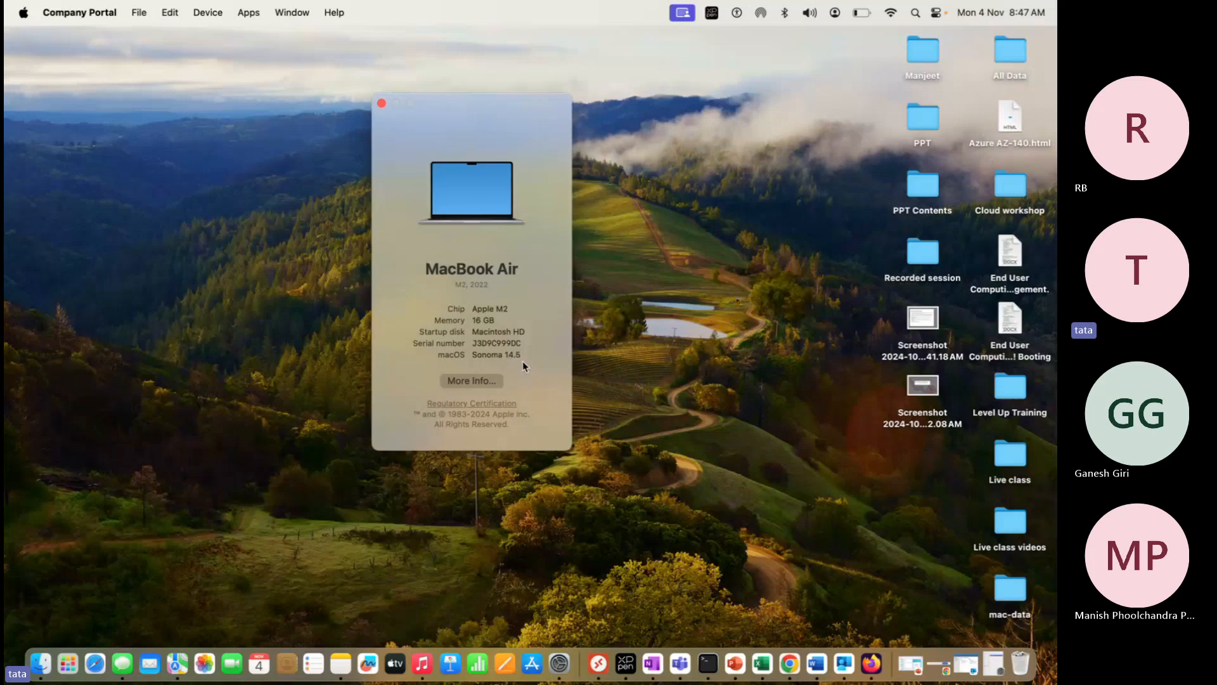
key(ctrl+Right)
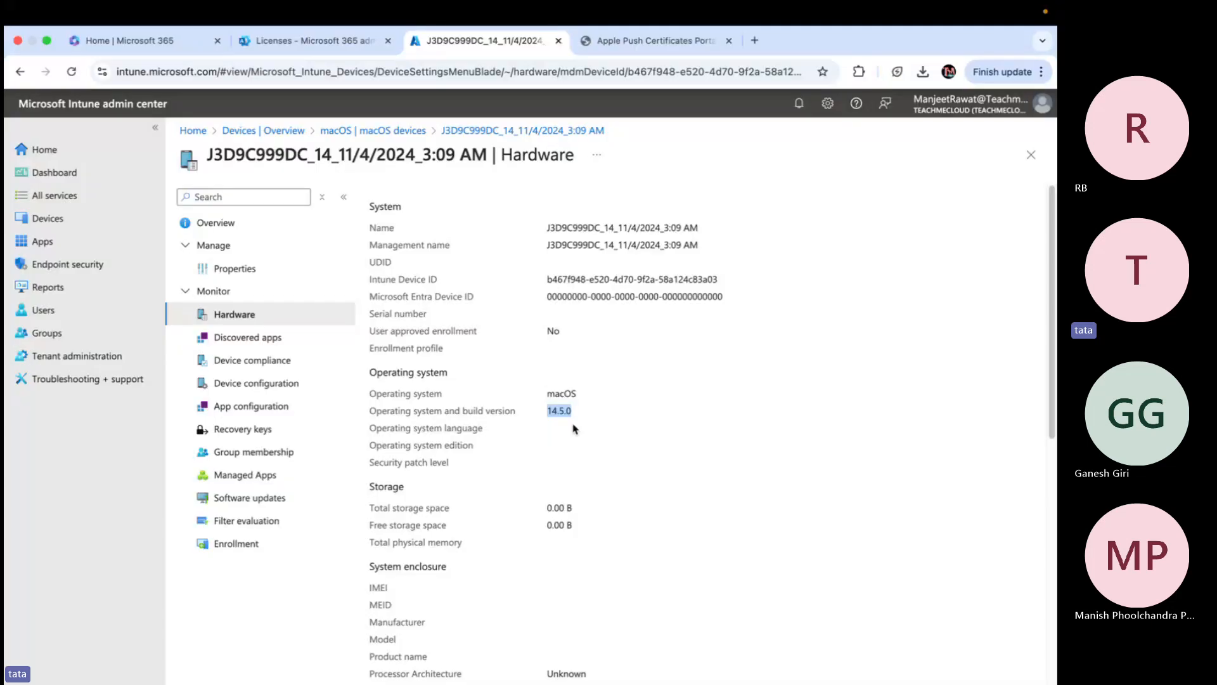
key(ctrl+Left)
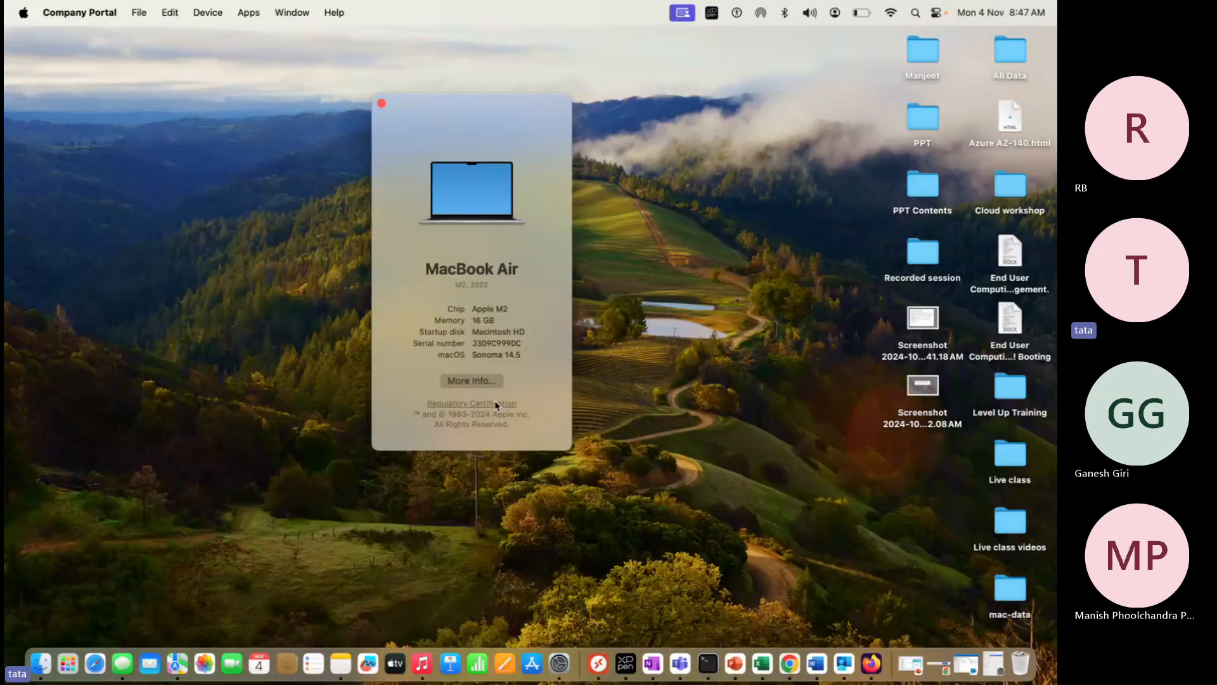
key(ctrl+Right)
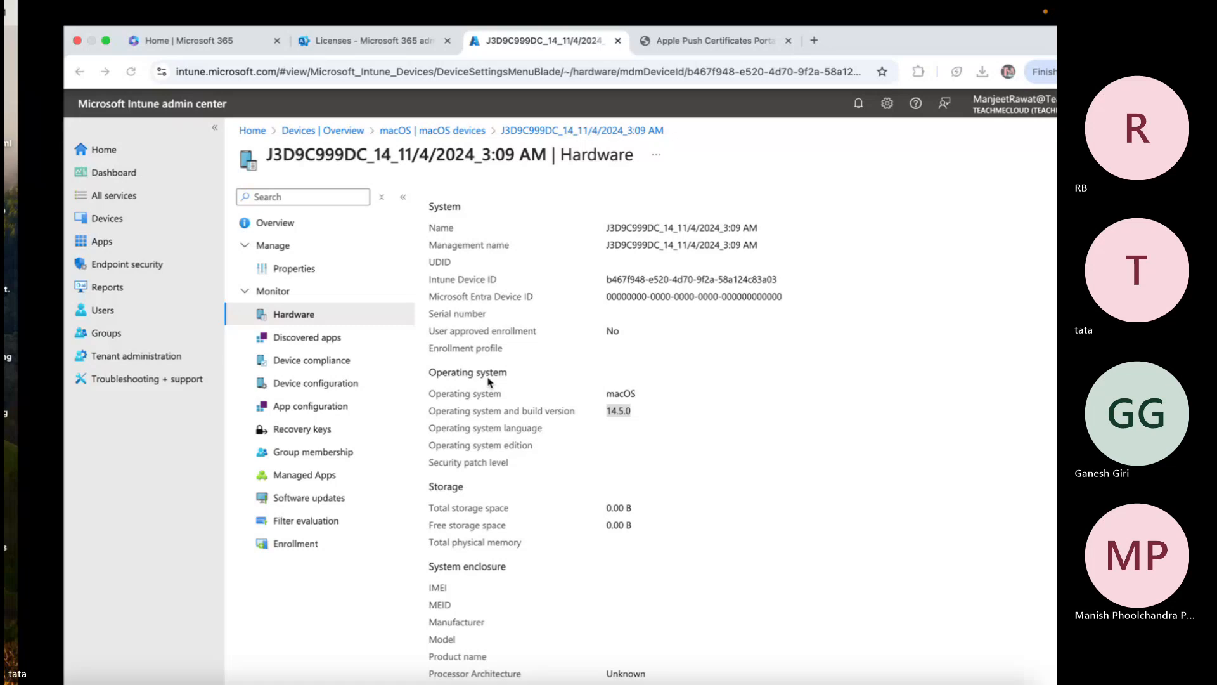
Step: Scroll through the Mac's hardware details and open its FileVault recovery key page
scroll(473, 528, down, 2)
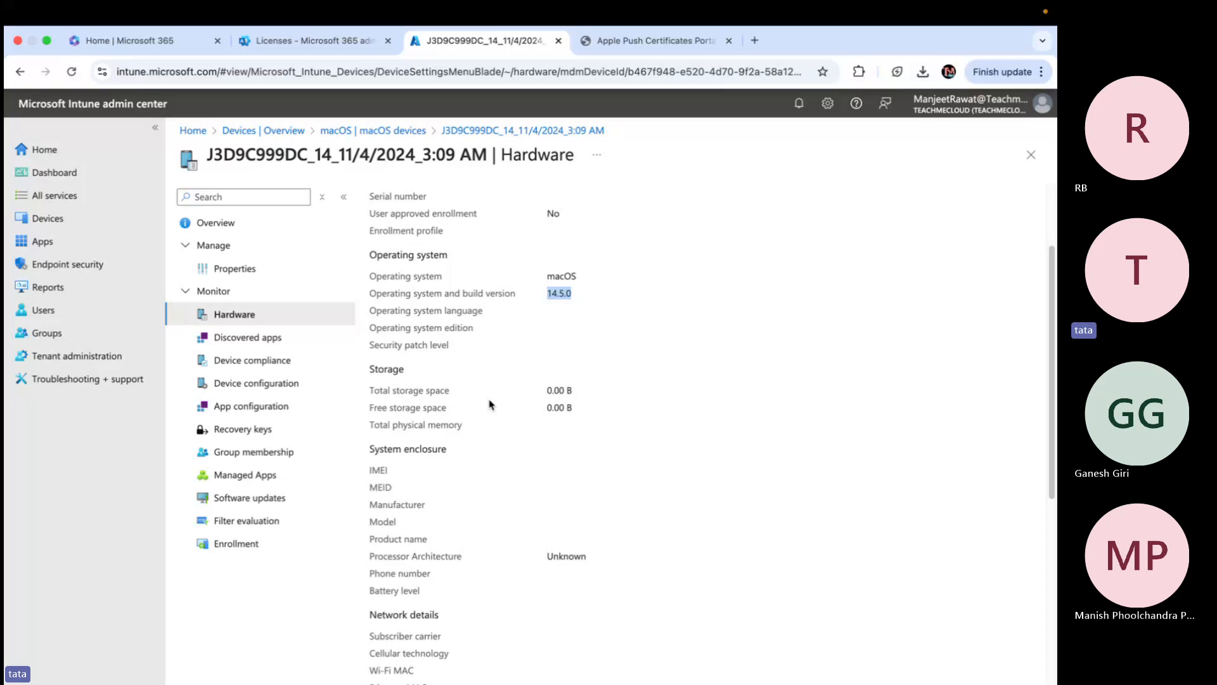
scroll(542, 426, down, 6)
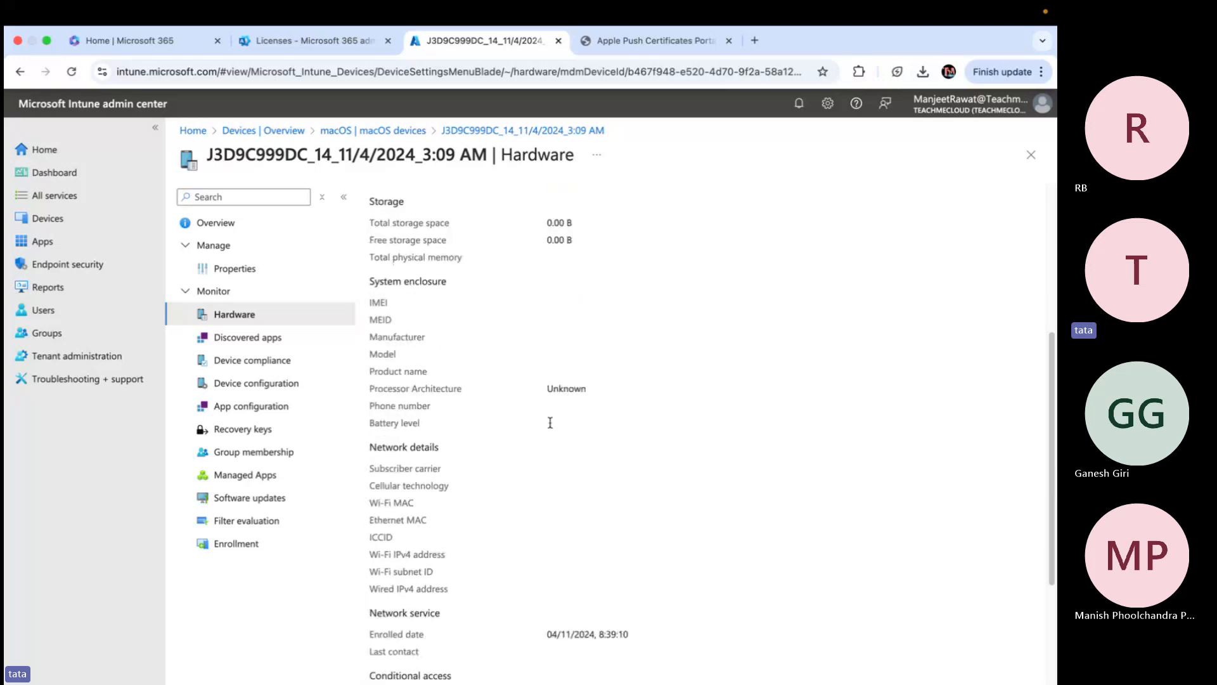
scroll(550, 427, up, 1)
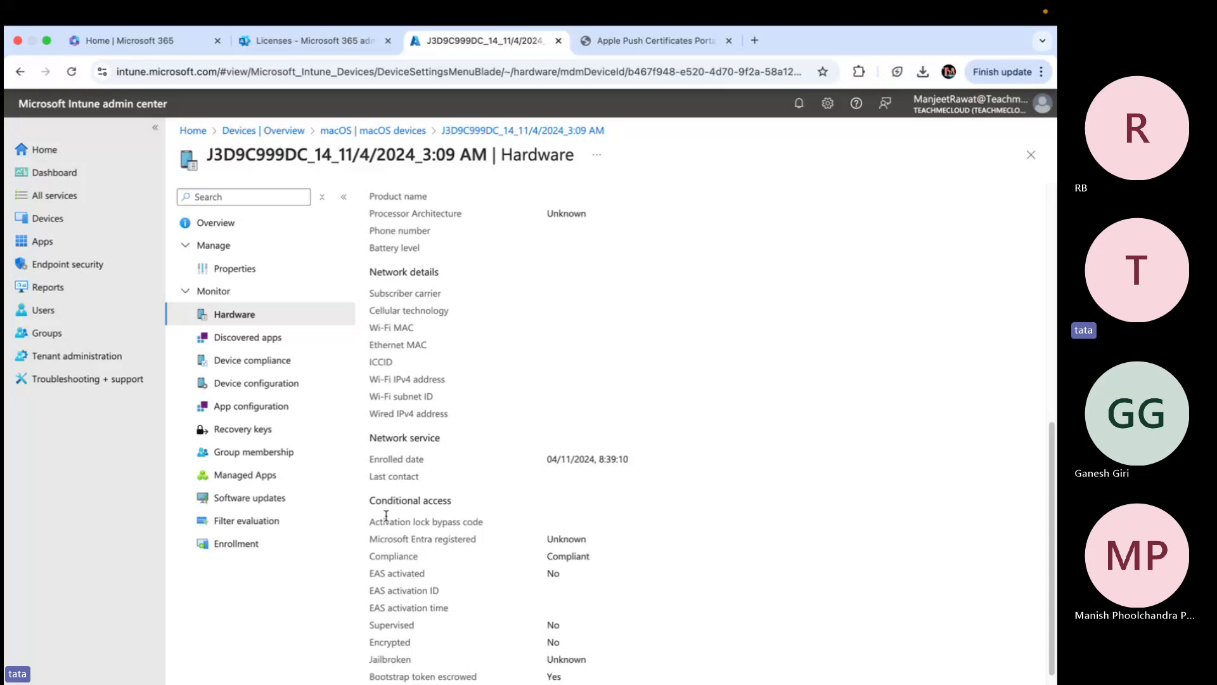
click(258, 432)
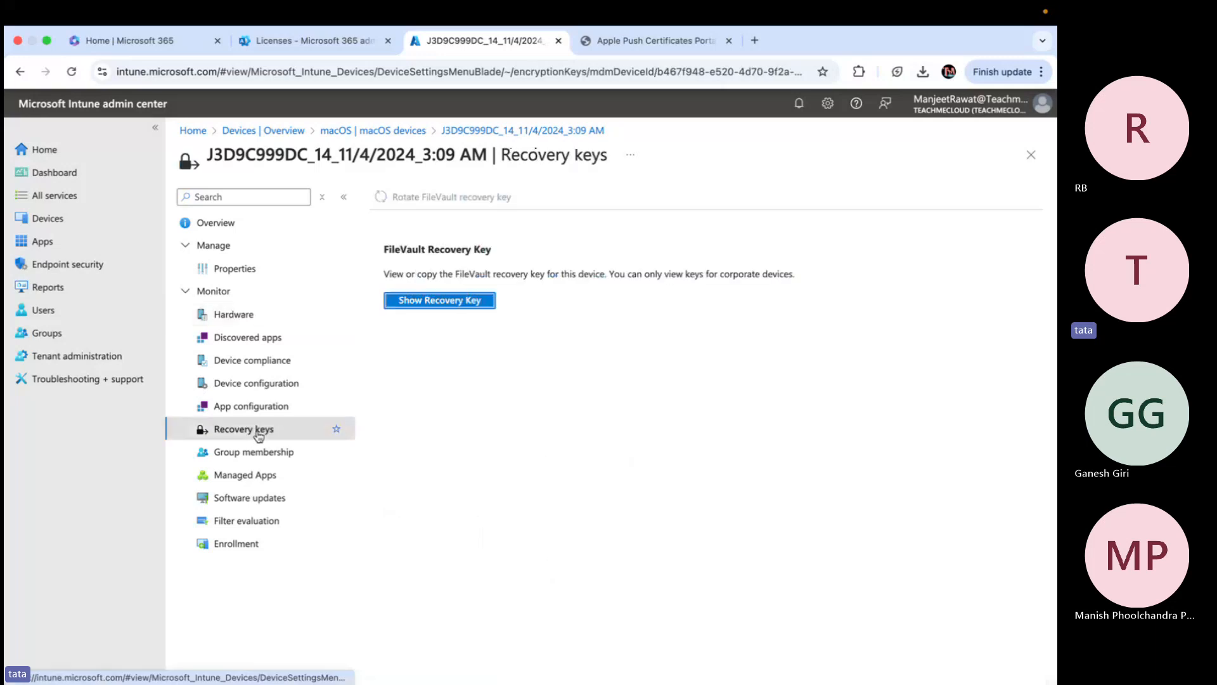
click(267, 388)
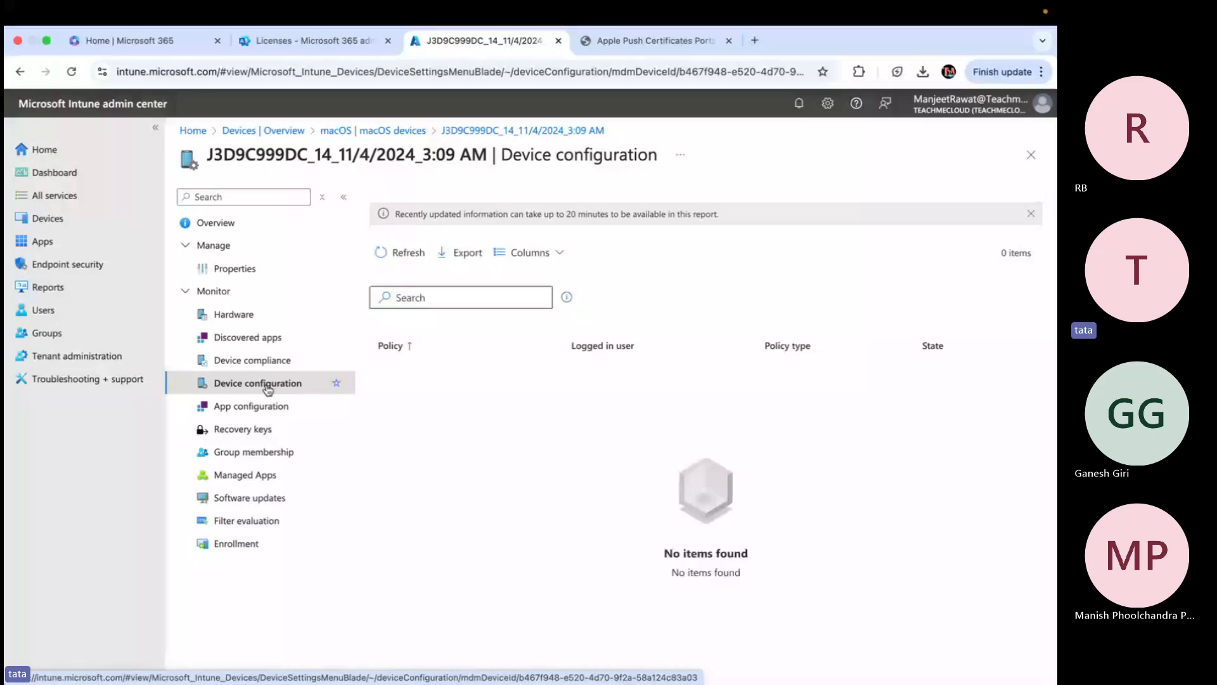
click(245, 417)
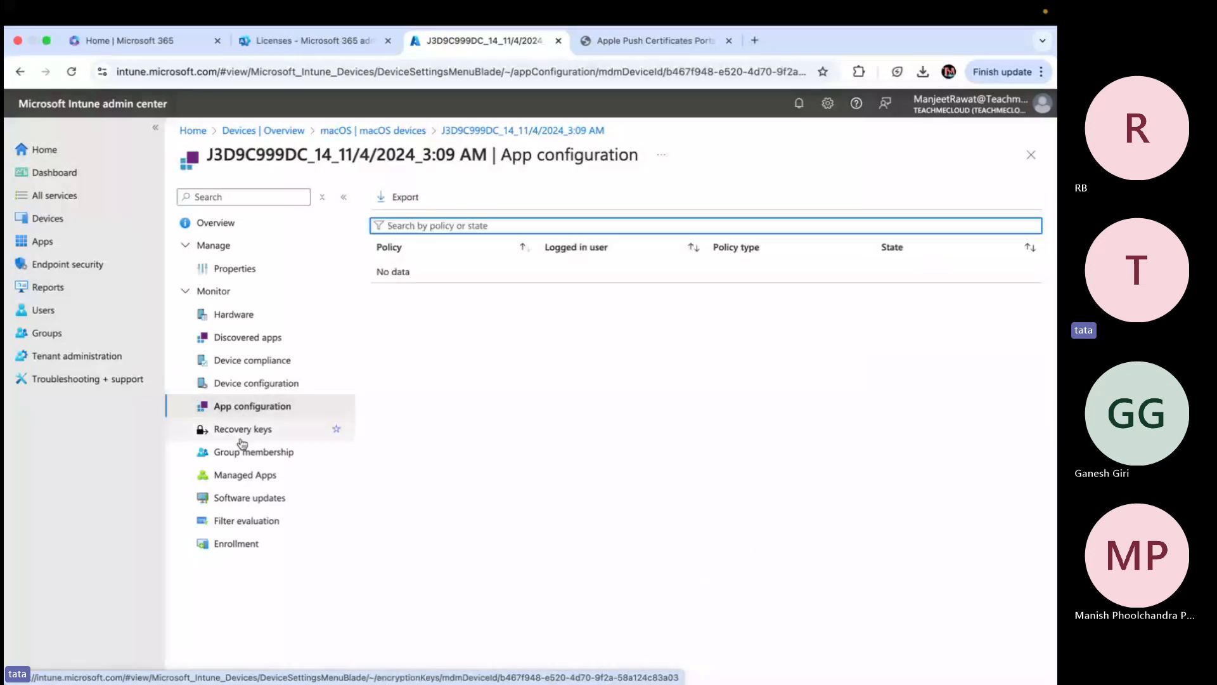
click(242, 443)
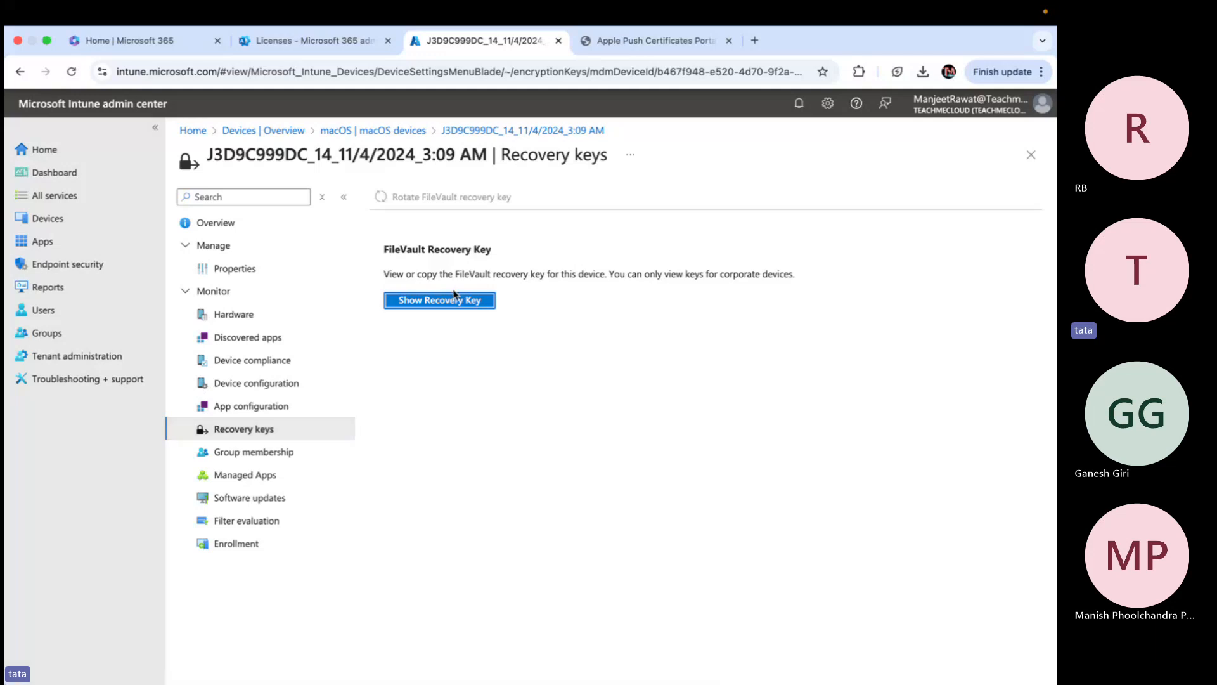
click(265, 531)
click(251, 545)
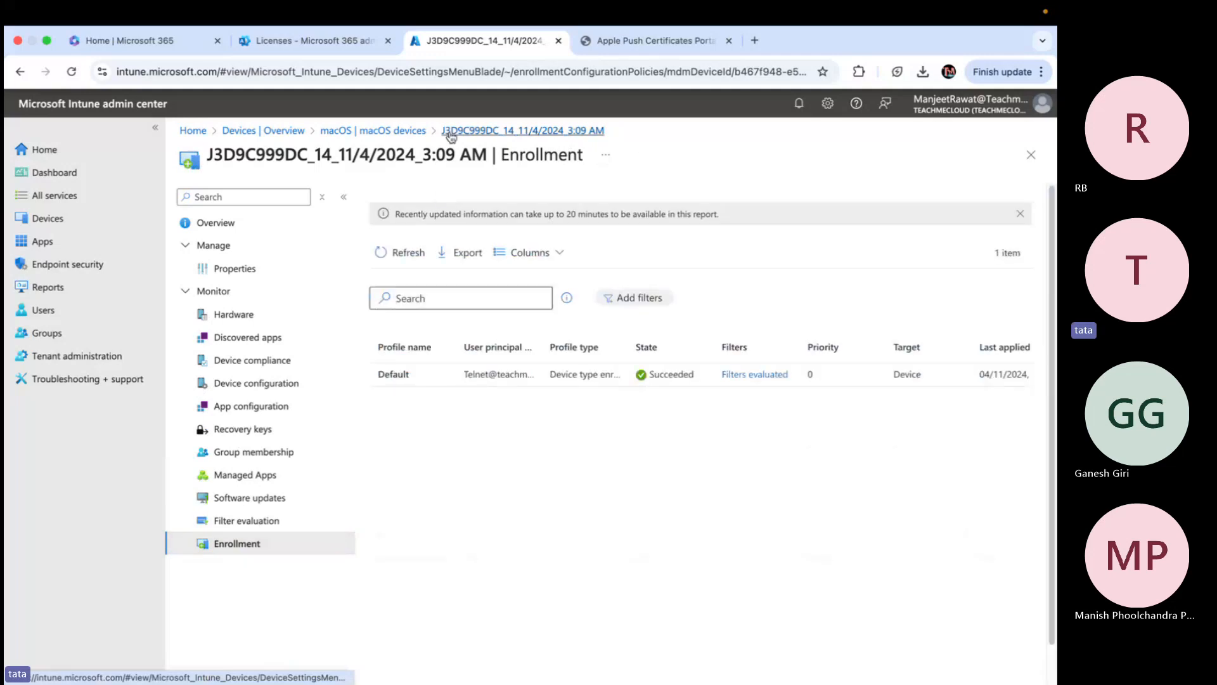
click(414, 258)
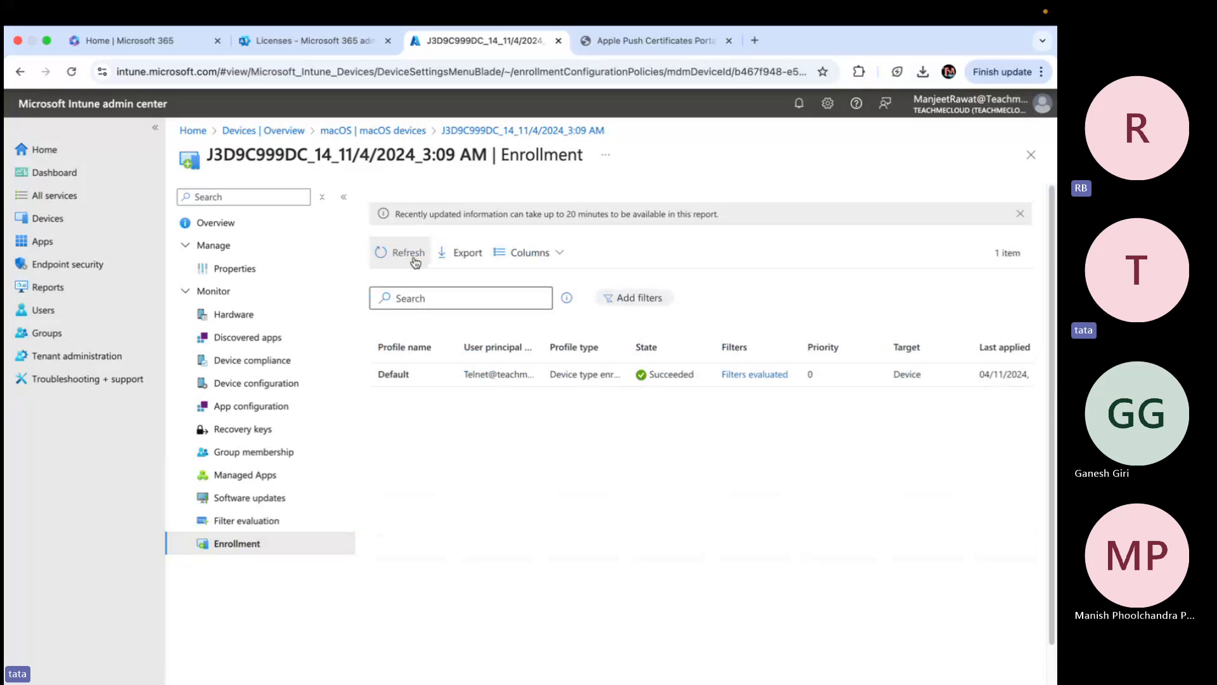
Step: Refresh the macOS devices list twice, dismissing Teams' recording notice, then show About This Mac
click(372, 130)
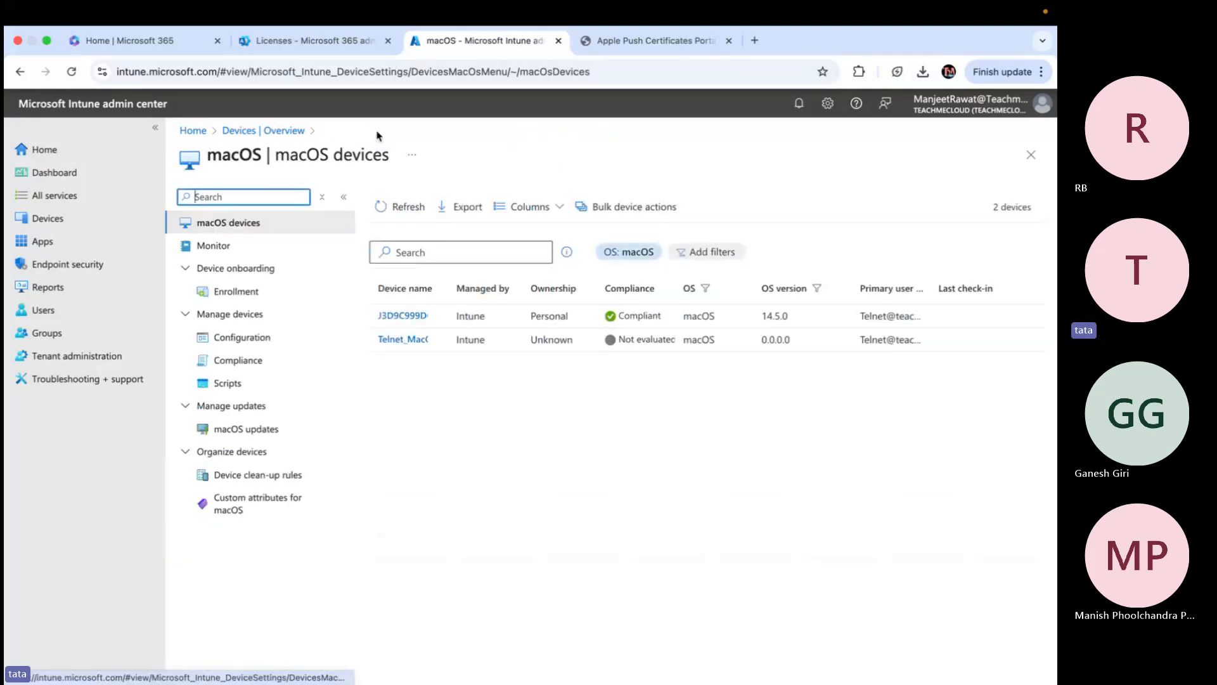
click(421, 205)
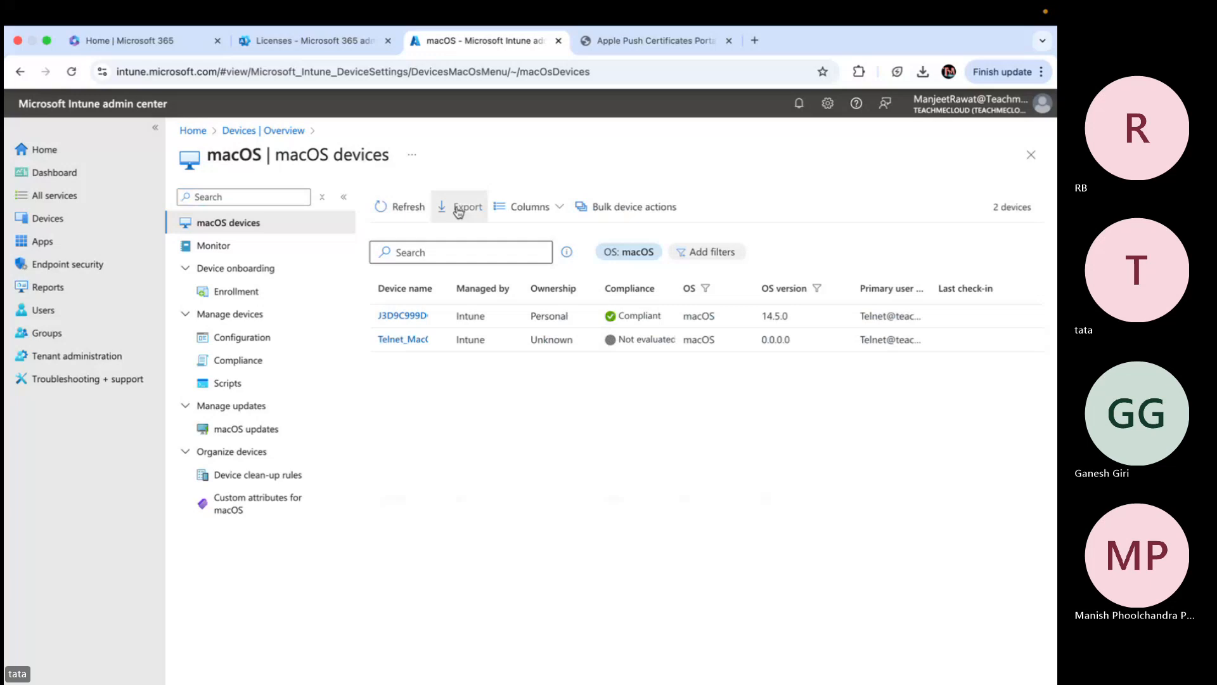
key(ctrl+Right)
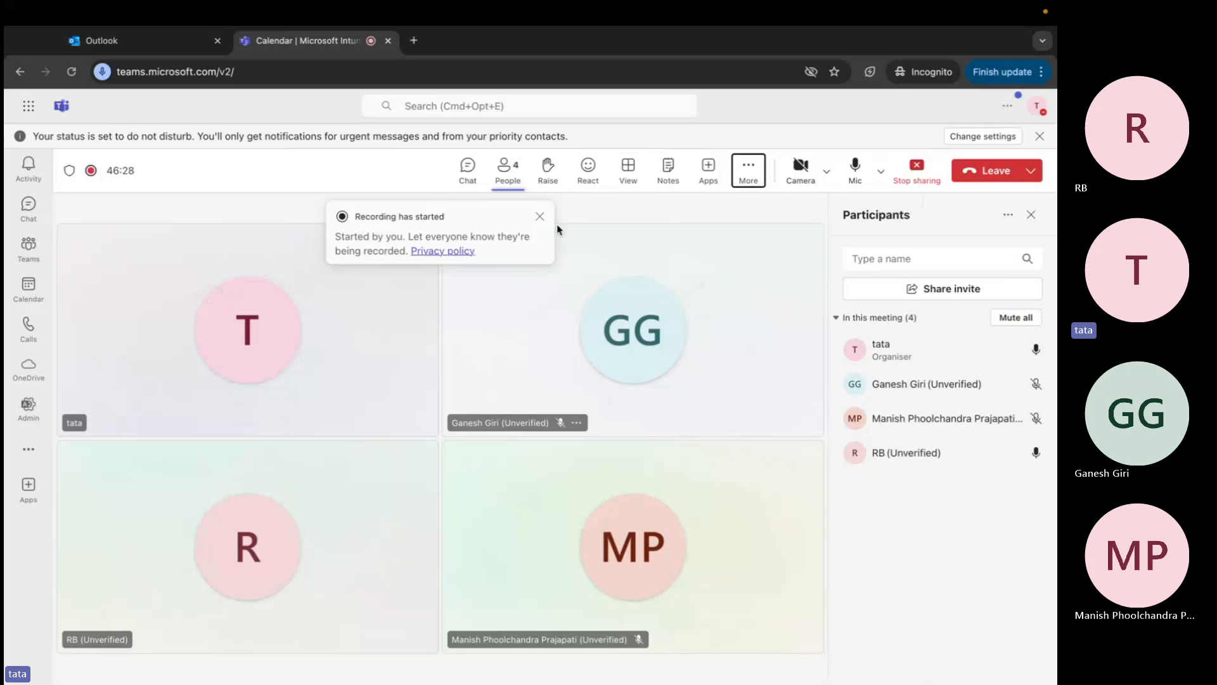
click(539, 217)
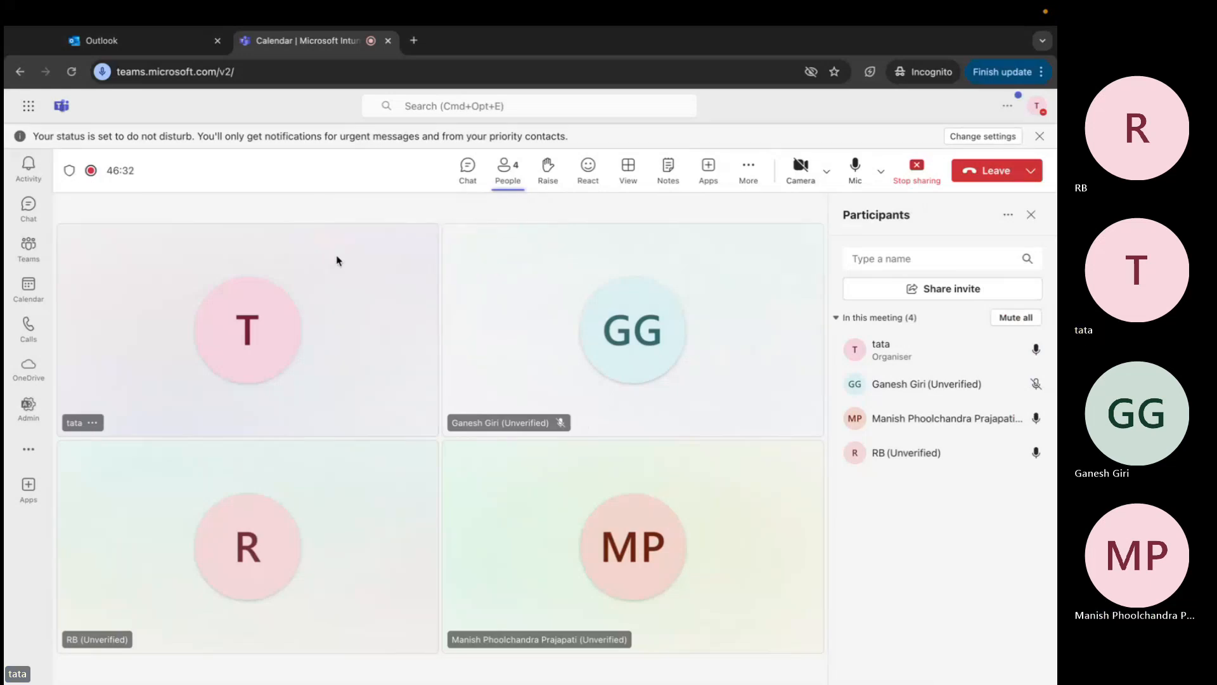
key(ctrl+Left)
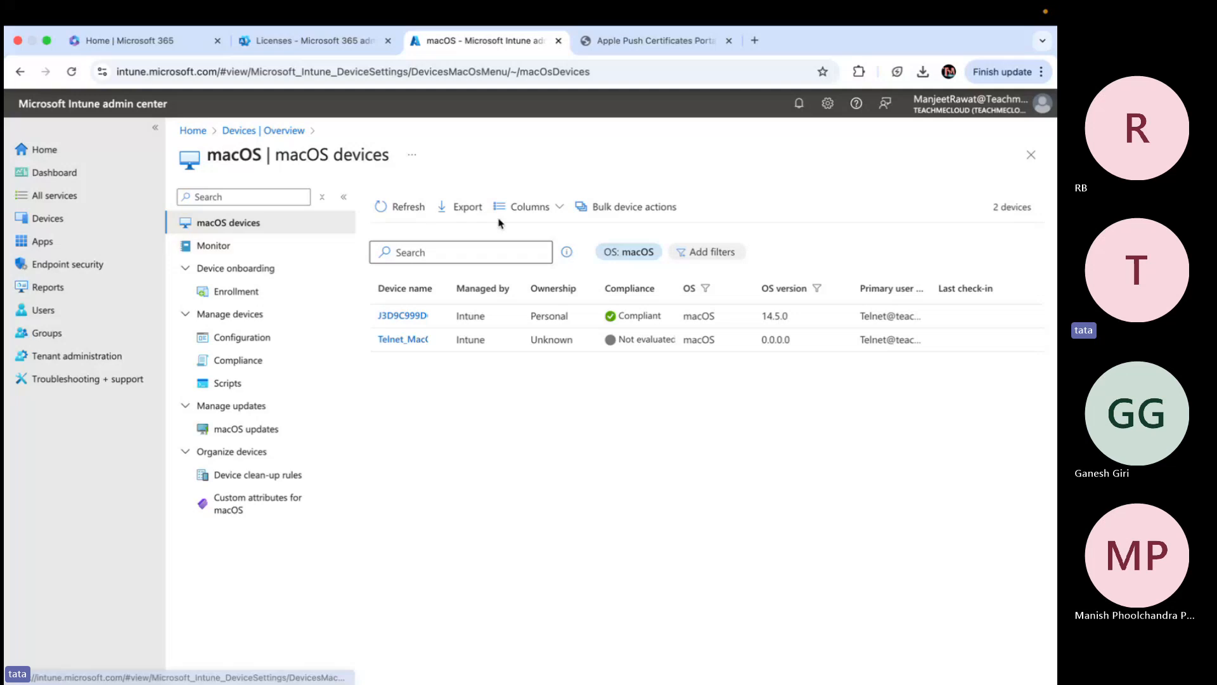
click(399, 207)
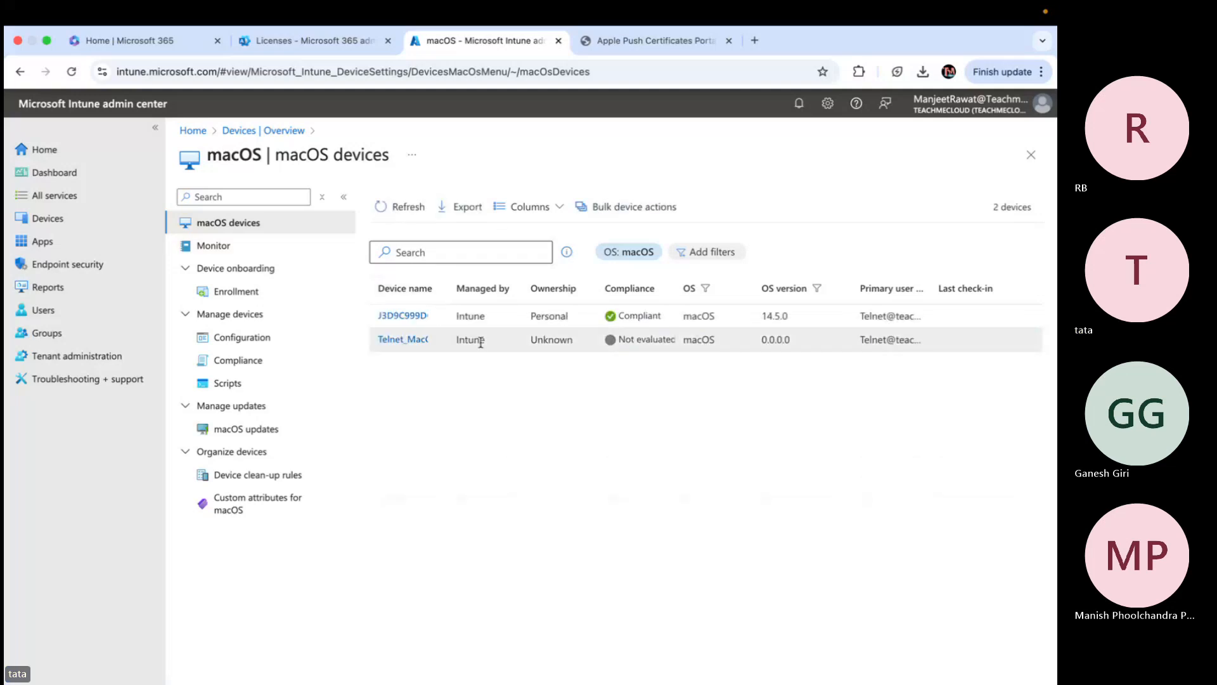
key(ctrl+Left)
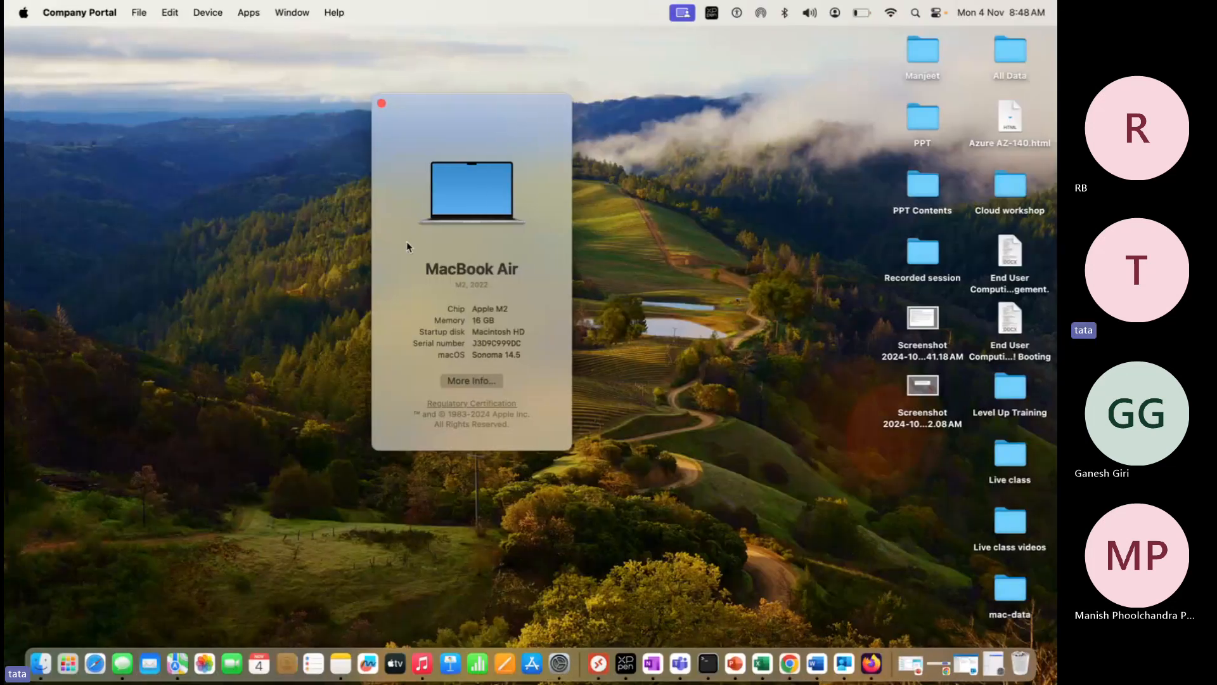
Step: Bring up the OneNote handwritten notes and scroll below the Company Portal login steps
key(ctrl+Right)
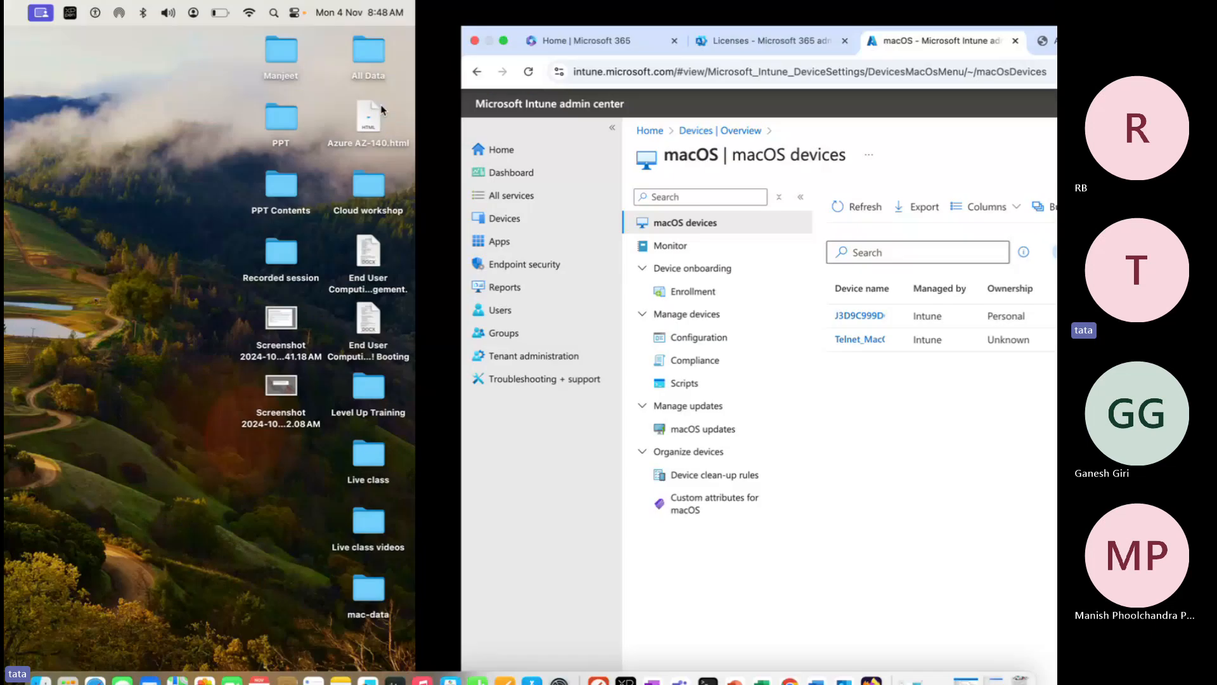
key(ctrl+Right)
key(ctrl+Right)
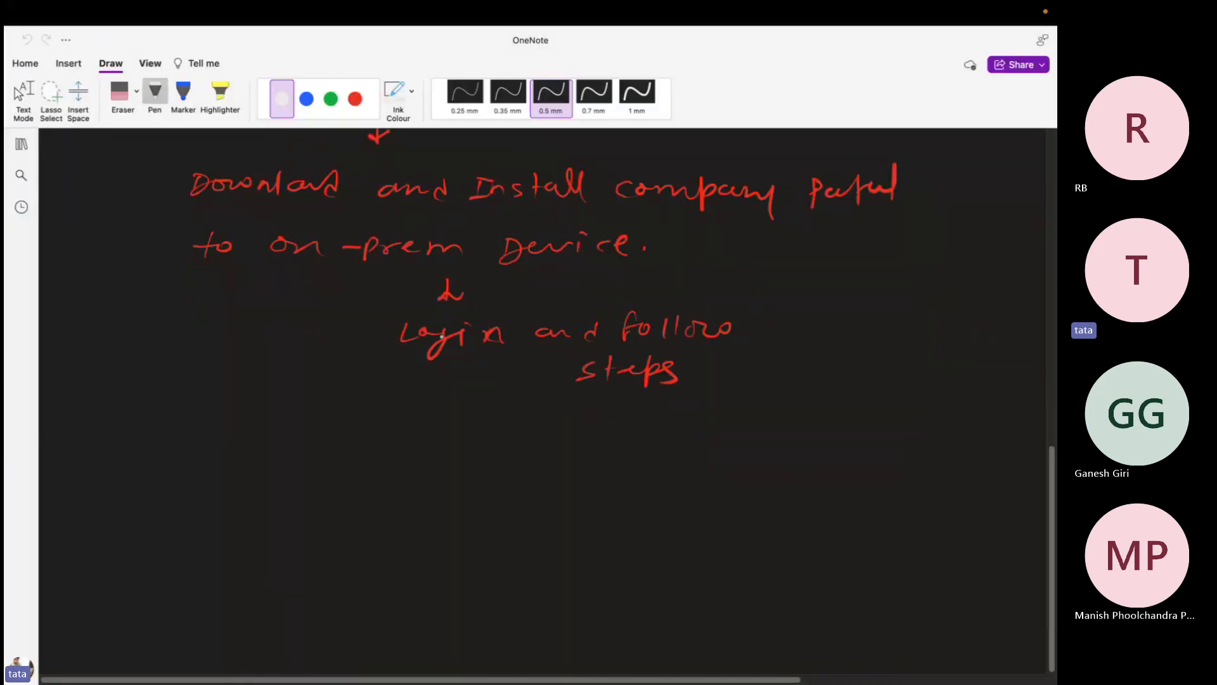
scroll(896, 558, down, 5)
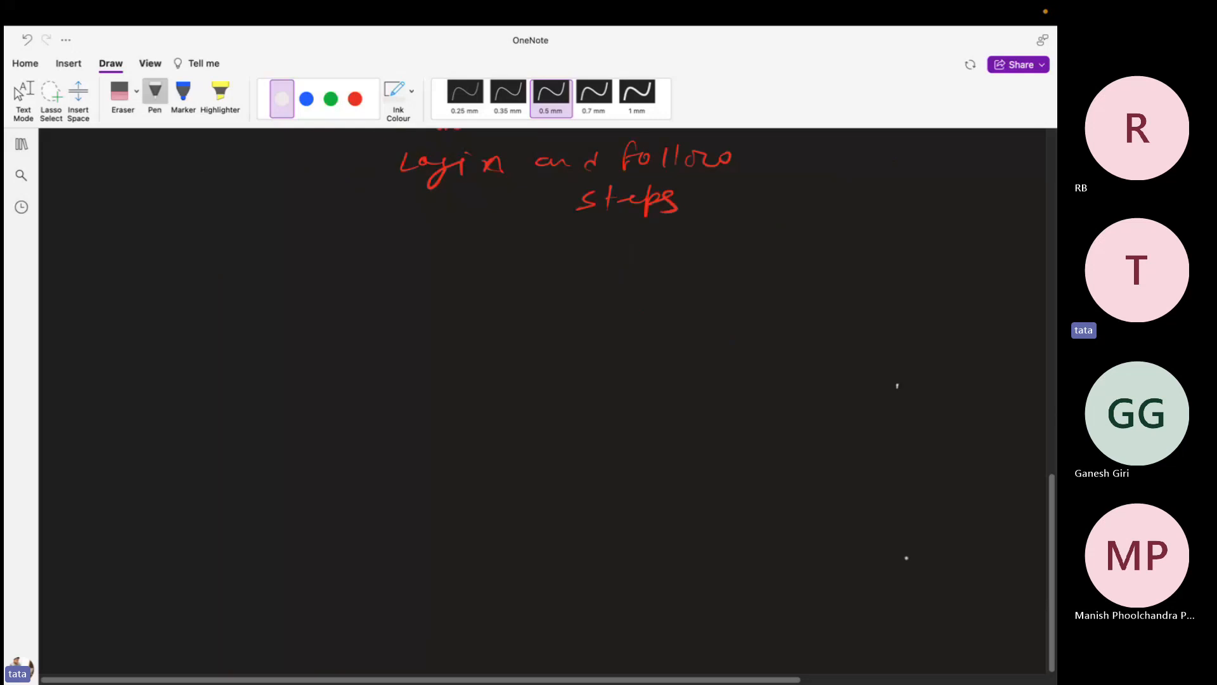
scroll(542, 400, down, 5)
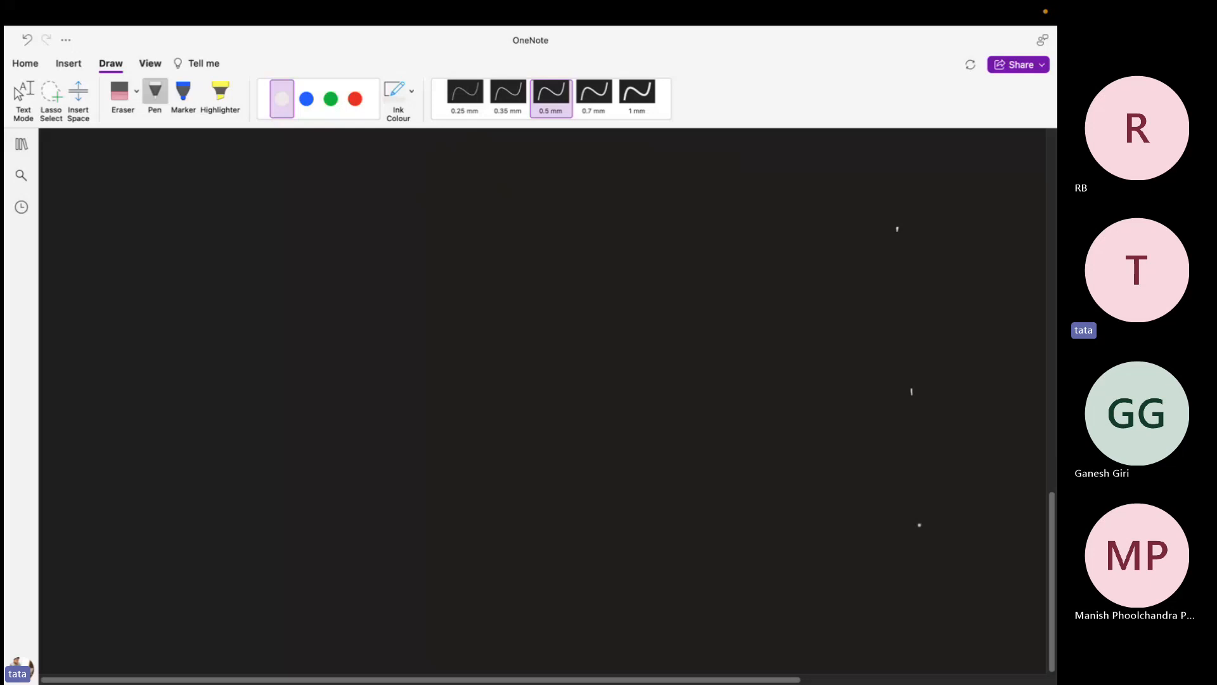
scroll(902, 523, down, 3)
Step: Draw the MS-Intune Portal box in green ink at 0.7 mm thickness
click(331, 100)
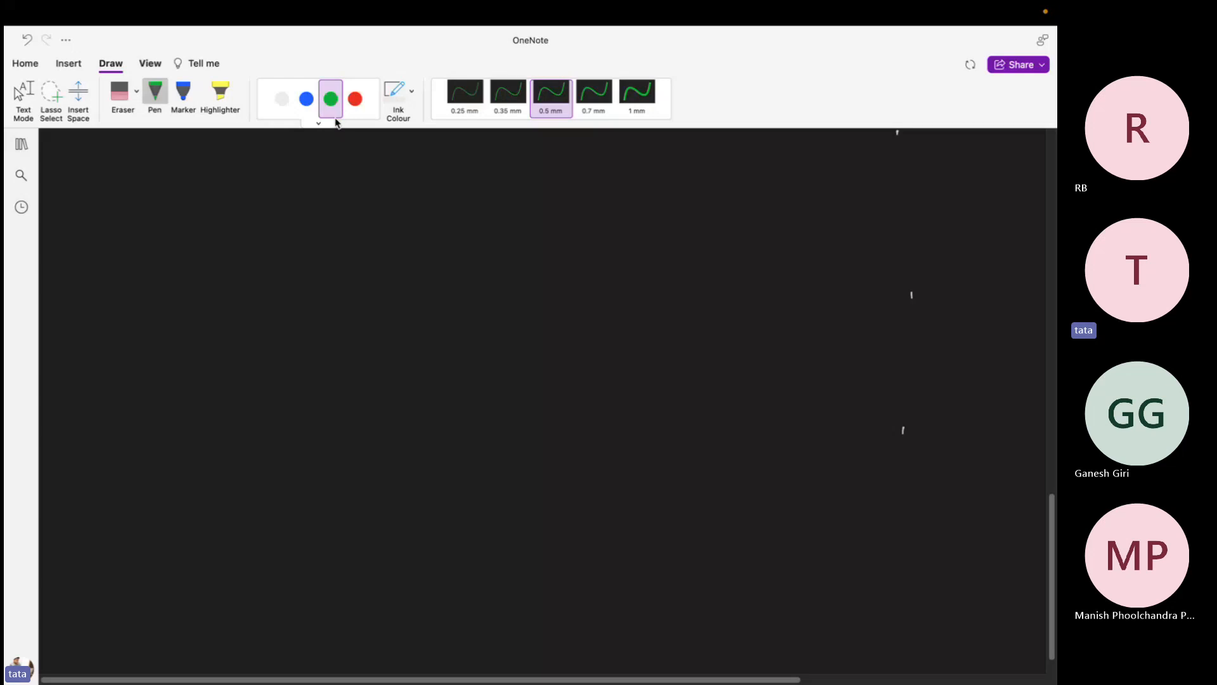
click(588, 113)
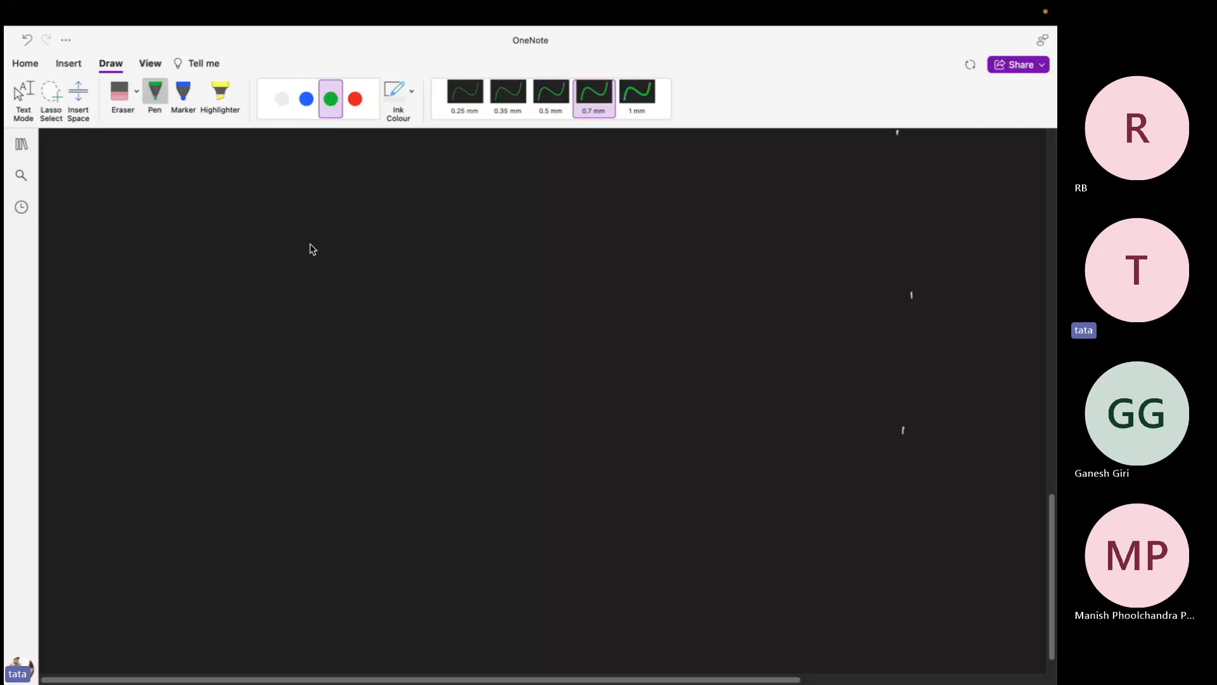
mouse_move(118, 204)
mouse_down()
mouse_move(111, 340)
mouse_move(279, 361)
mouse_move(331, 315)
mouse_move(332, 225)
mouse_move(279, 206)
mouse_move(119, 204)
mouse_move(176, 183)
mouse_move(329, 188)
mouse_move(357, 167)
mouse_up()
Step: Draw a small red box labelled 'Android Devices' beside the portal box
click(355, 98)
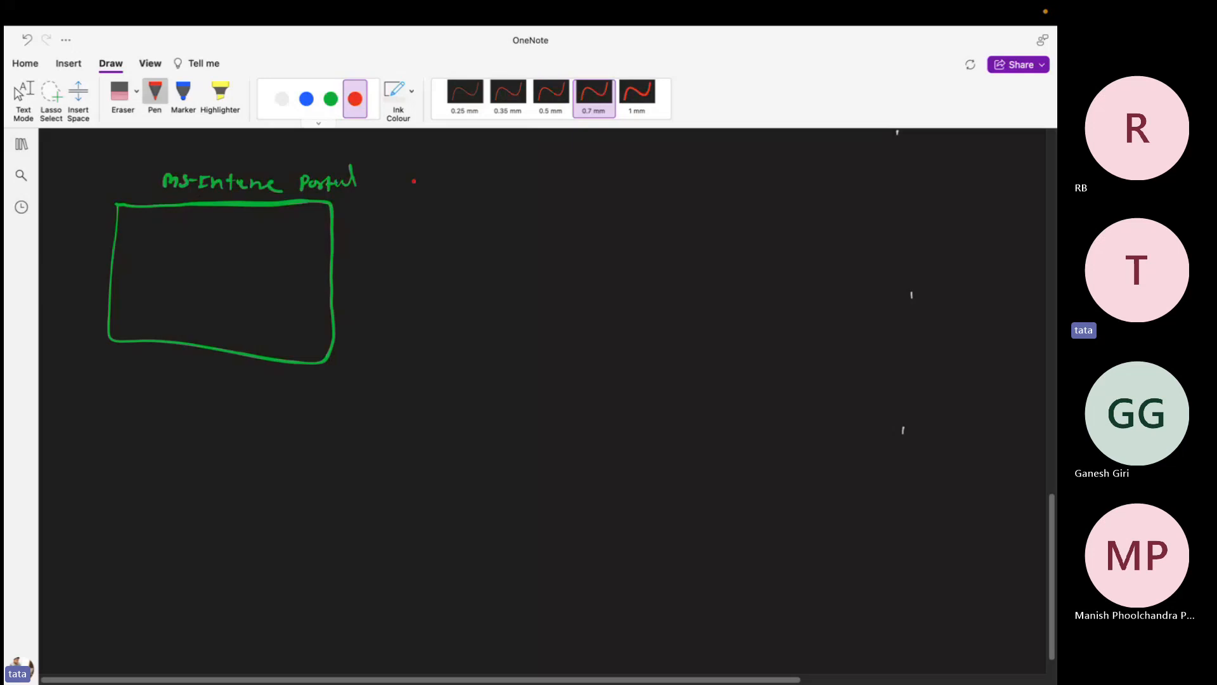
mouse_move(644, 198)
mouse_down()
mouse_move(644, 244)
mouse_move(679, 245)
mouse_move(645, 244)
mouse_move(652, 279)
mouse_move(669, 283)
mouse_up()
mouse_move(682, 269)
mouse_down()
mouse_move(715, 286)
mouse_move(730, 273)
mouse_up()
drag(641, 305, 723, 317)
click(740, 319)
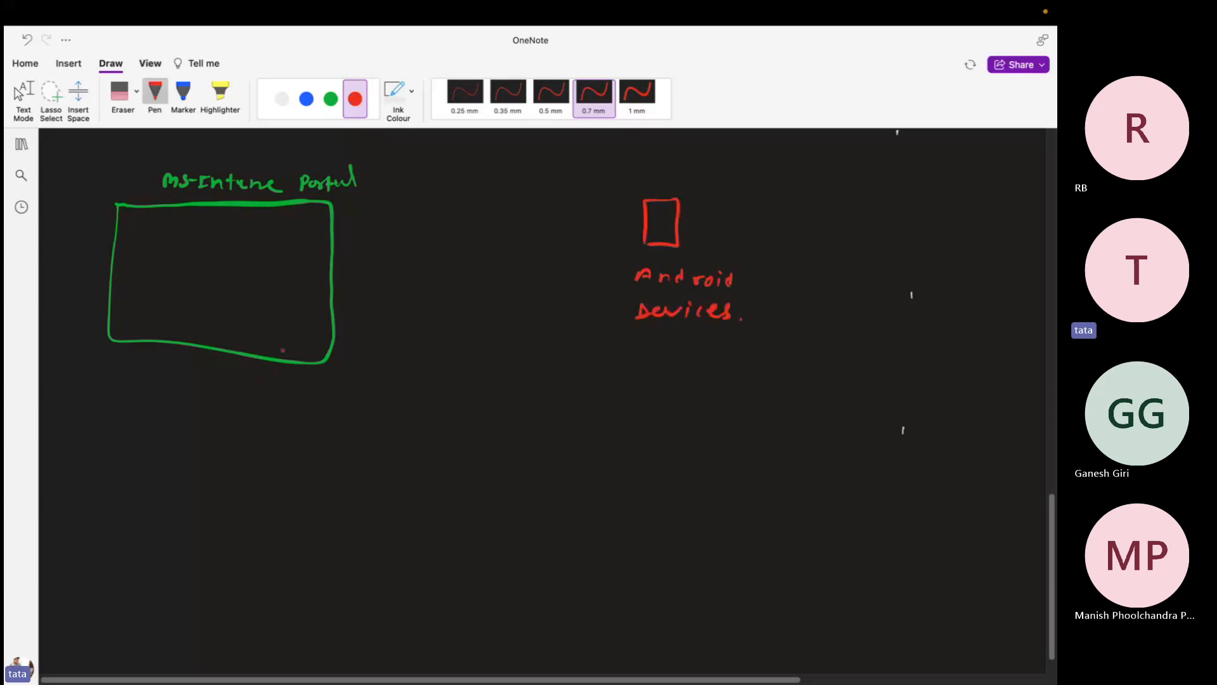
click(282, 98)
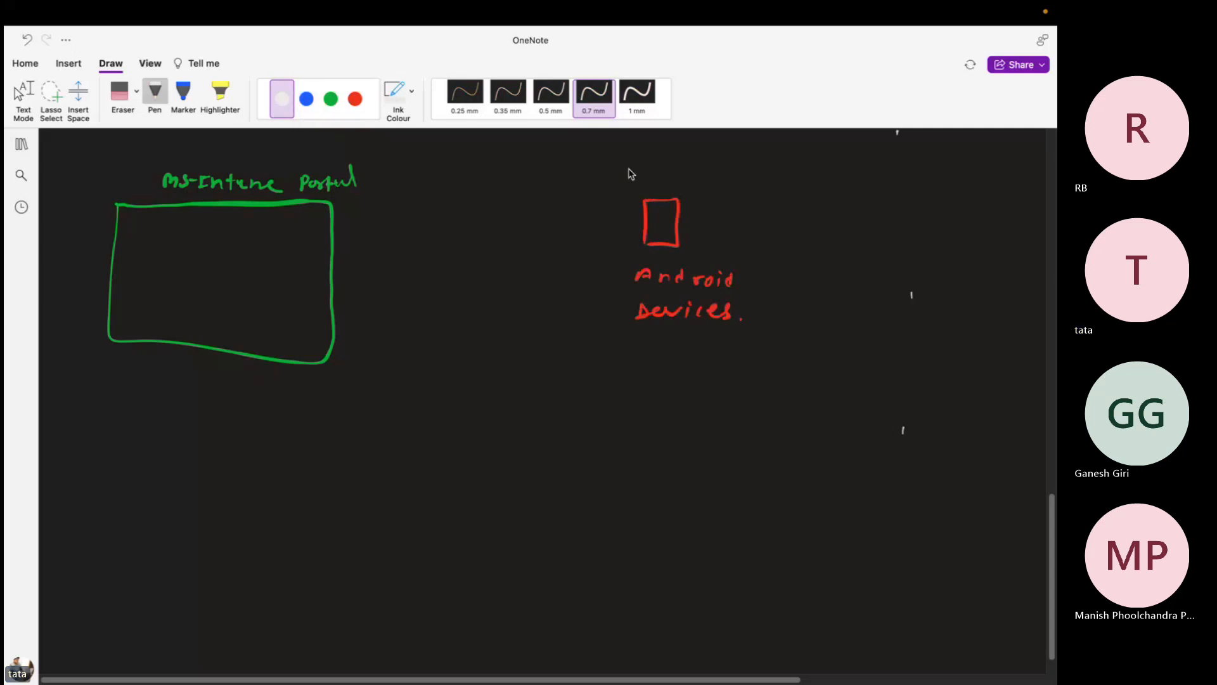
Step: Label the red box 'Fully Managed' and draw a blue 'Partially managed' box below it
drag(636, 158, 626, 176)
drag(628, 168, 784, 179)
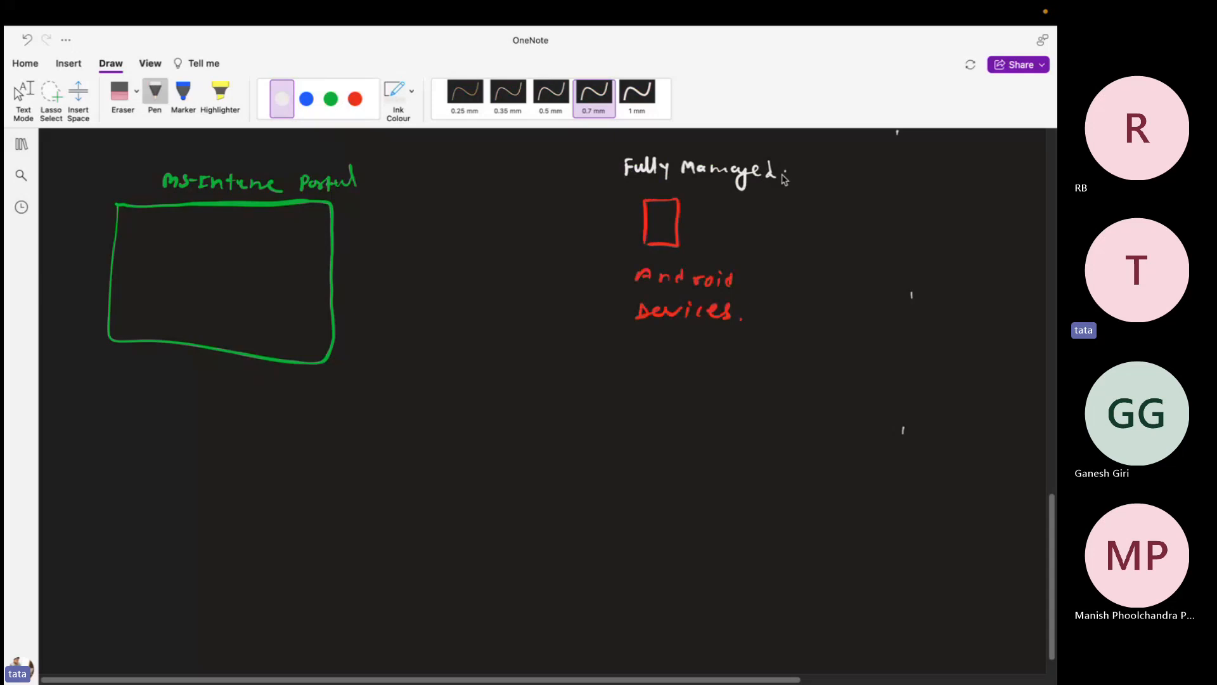
click(306, 99)
mouse_move(641, 422)
mouse_down()
mouse_move(639, 497)
mouse_move(697, 433)
mouse_move(639, 498)
mouse_up()
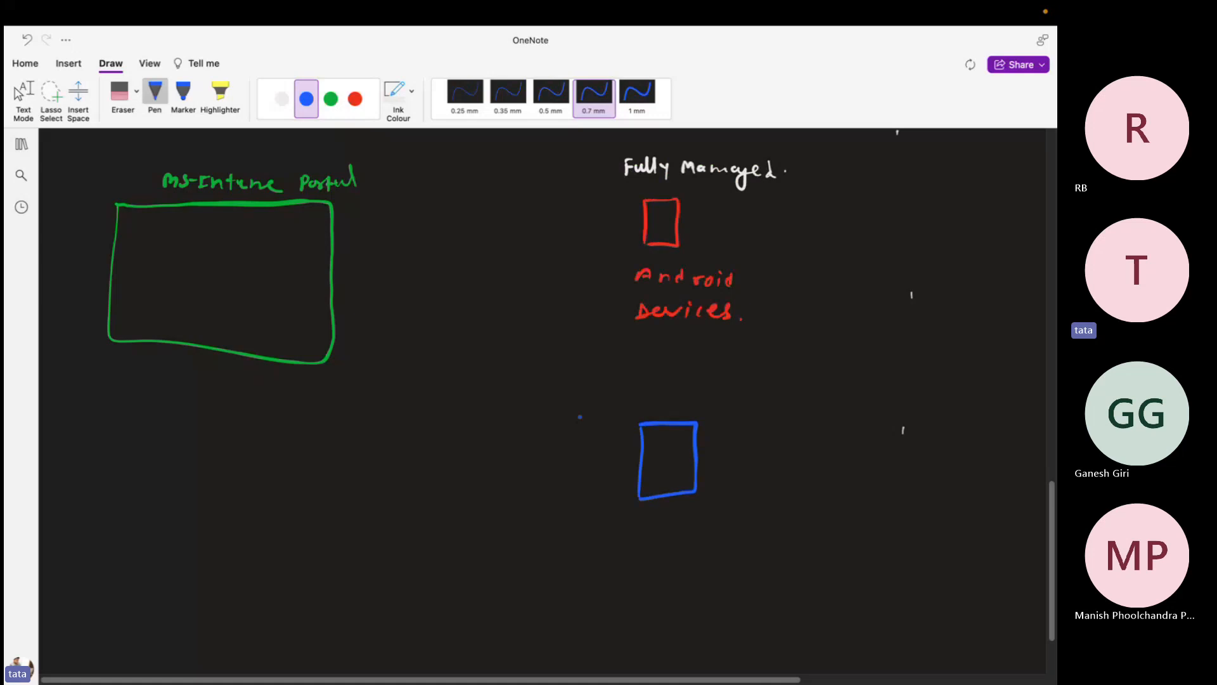
mouse_move(616, 398)
mouse_down()
mouse_move(625, 385)
mouse_move(685, 381)
mouse_move(700, 381)
mouse_move(708, 406)
mouse_move(749, 395)
mouse_move(797, 404)
mouse_up()
click(795, 398)
mouse_move(797, 396)
mouse_down()
mouse_move(805, 420)
mouse_move(838, 395)
mouse_up()
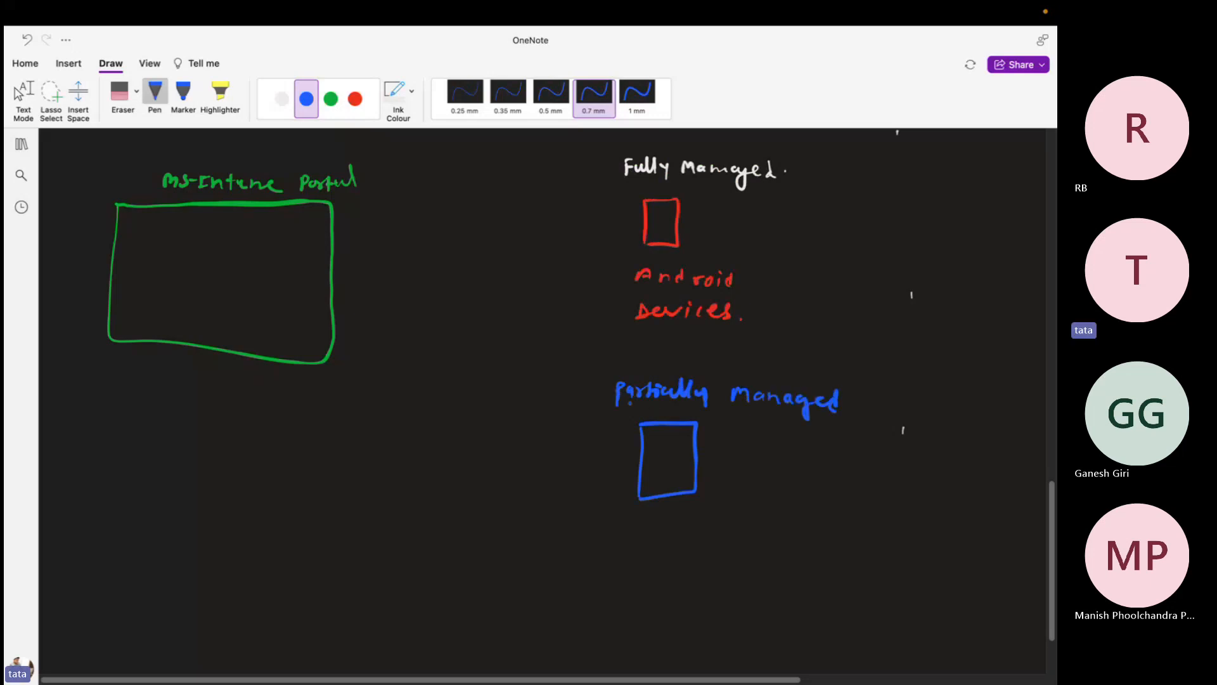
Step: In white ink, tick Fully Managed and draw arrows from the portal box to both device boxes
click(282, 99)
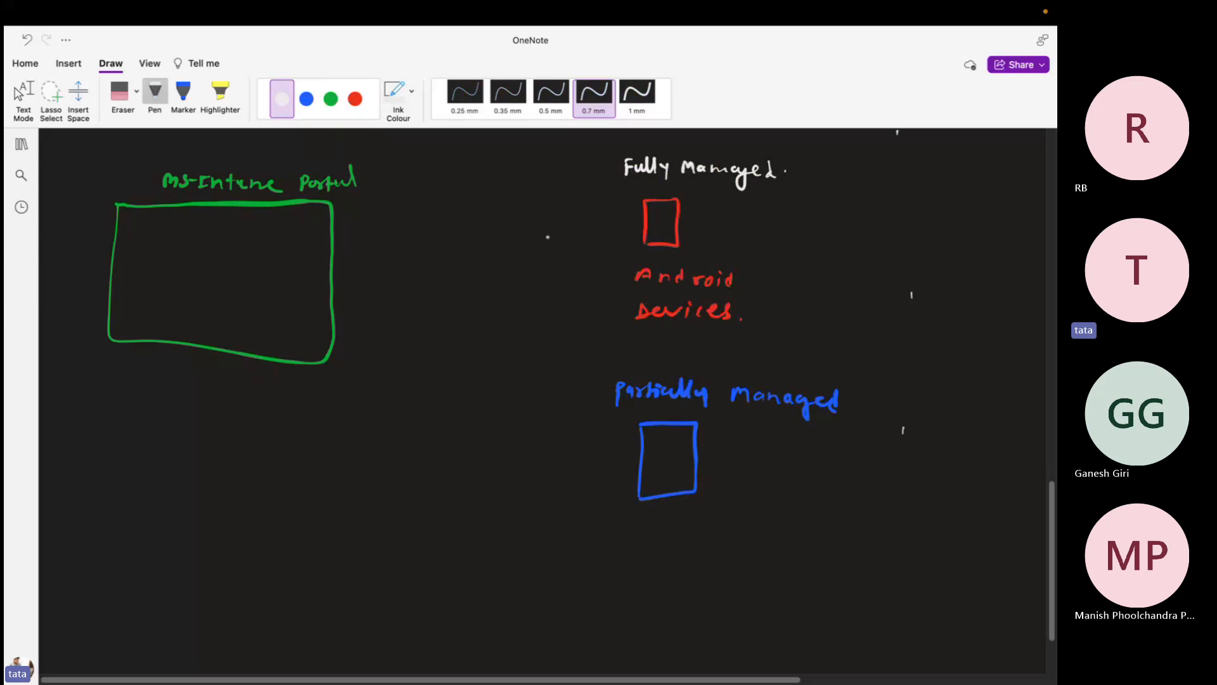
drag(787, 172, 805, 167)
drag(296, 267, 637, 258)
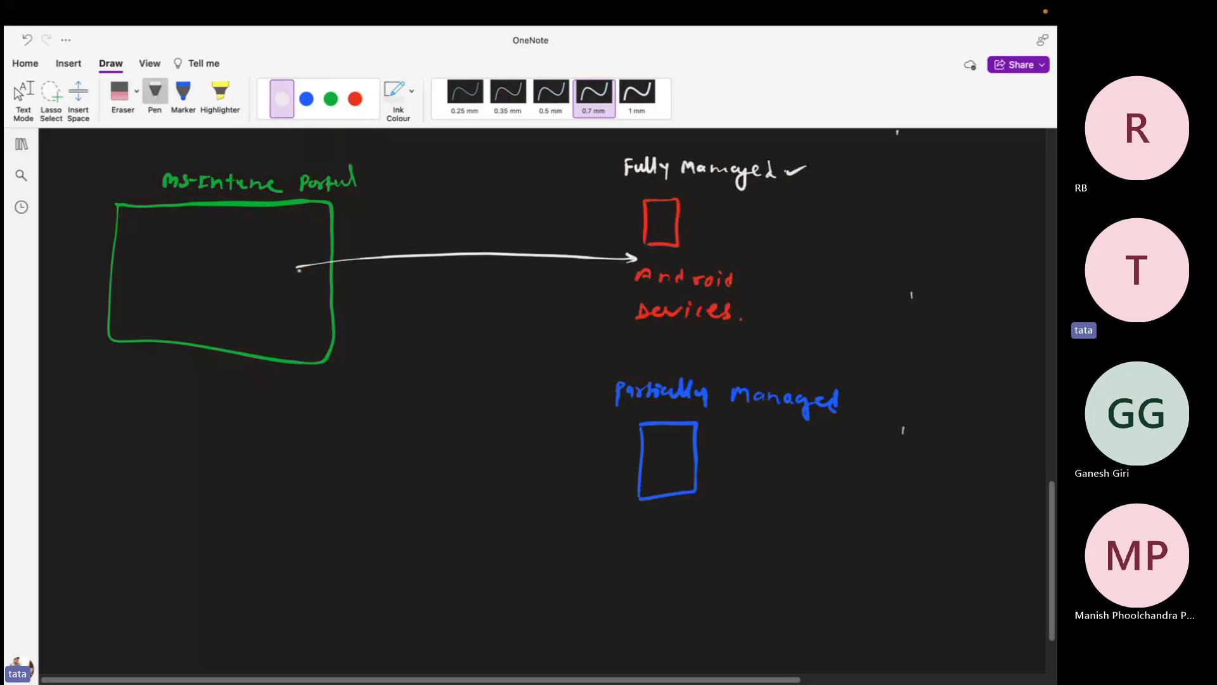
mouse_move(299, 269)
mouse_down()
mouse_move(456, 380)
mouse_move(599, 453)
mouse_move(587, 466)
mouse_up()
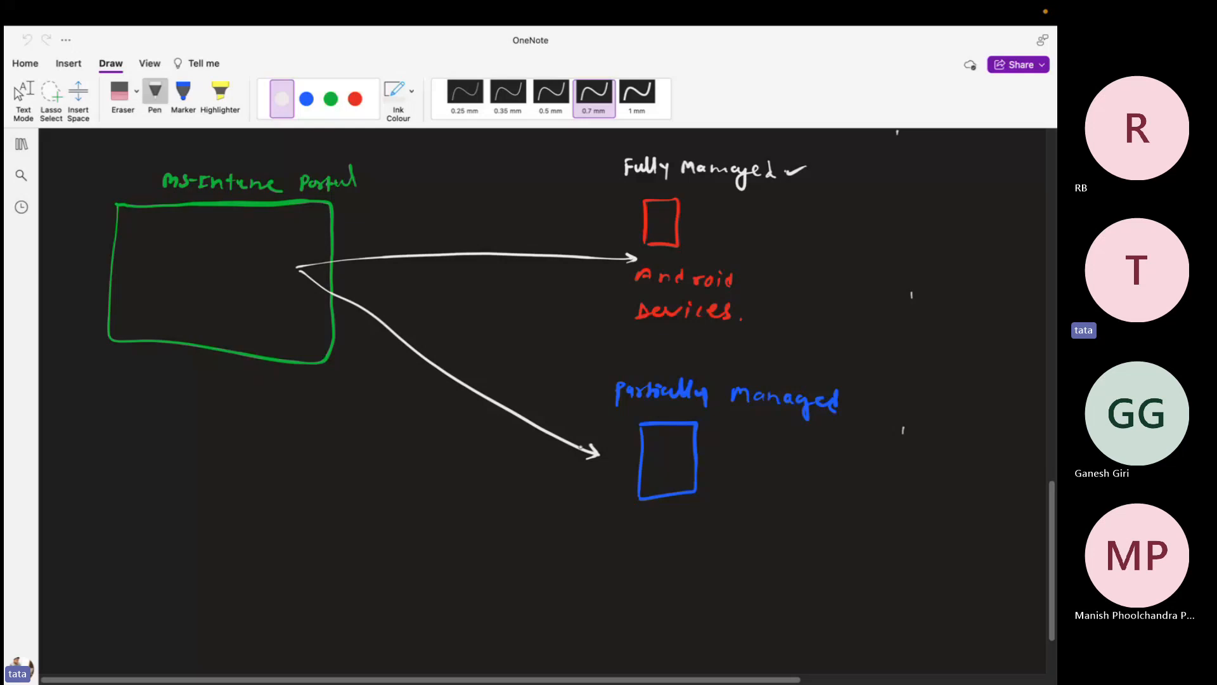
Step: Write 'Google play store' in green below the blue box and draw a box around it
scroll(581, 447, down, 1)
scroll(581, 447, up, 1)
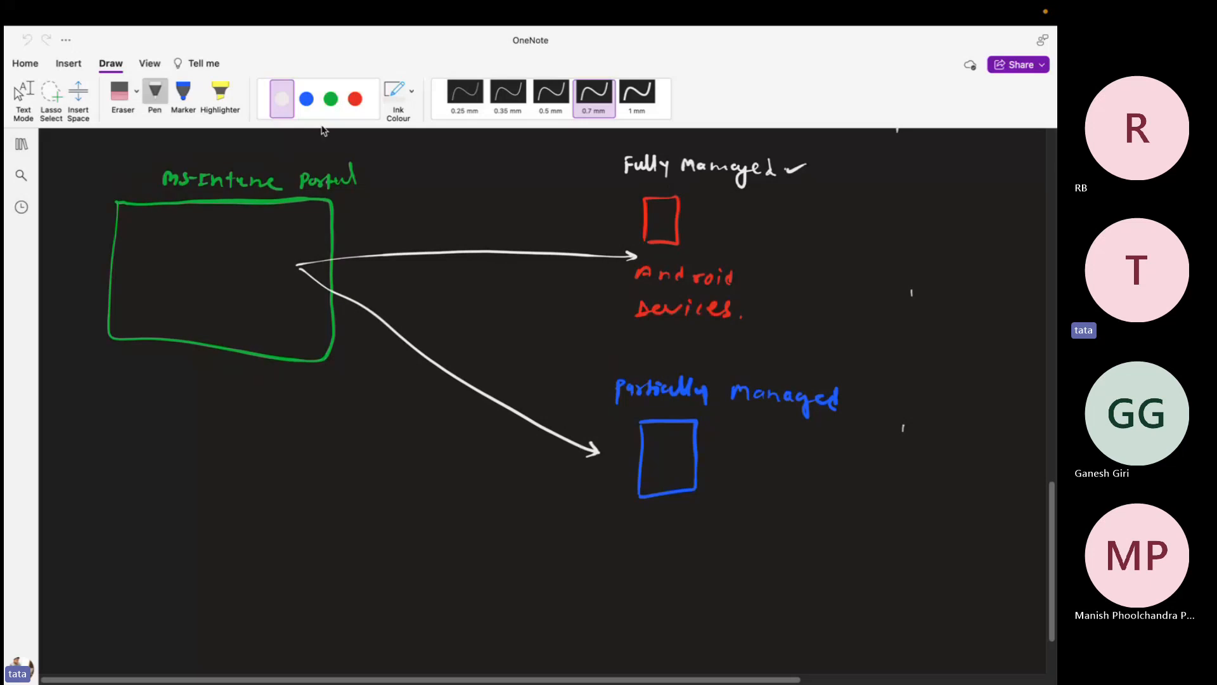
click(331, 99)
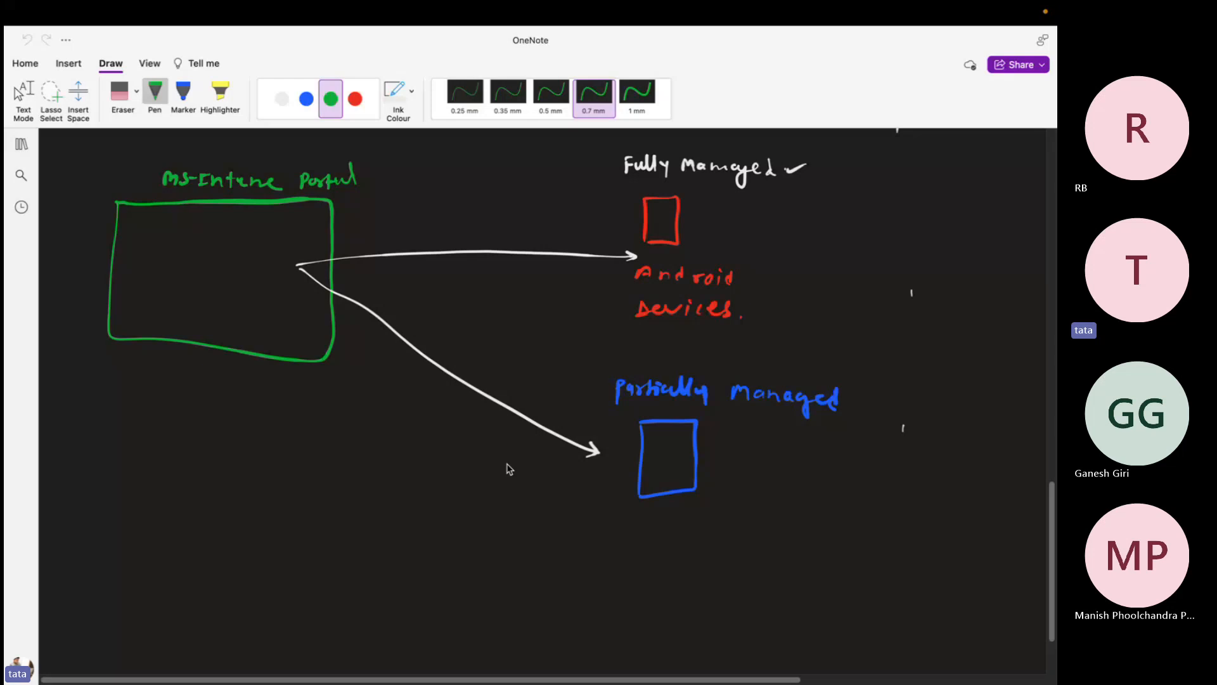
scroll(510, 456, down, 1)
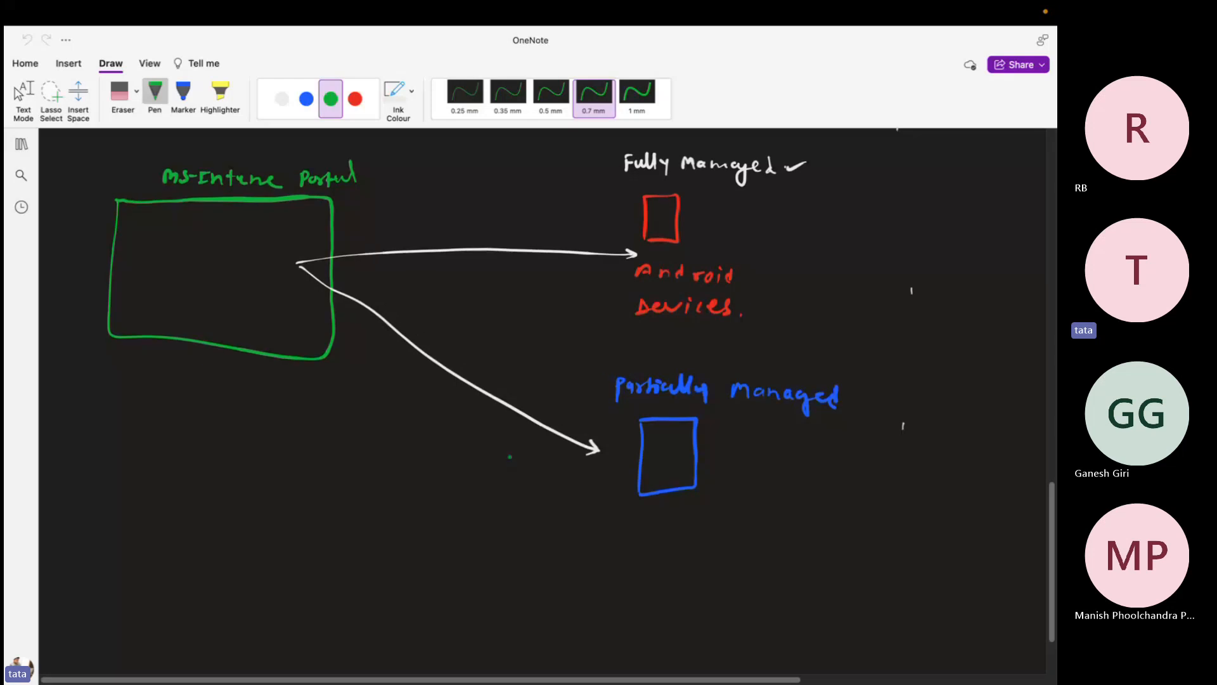
scroll(510, 456, down, 5)
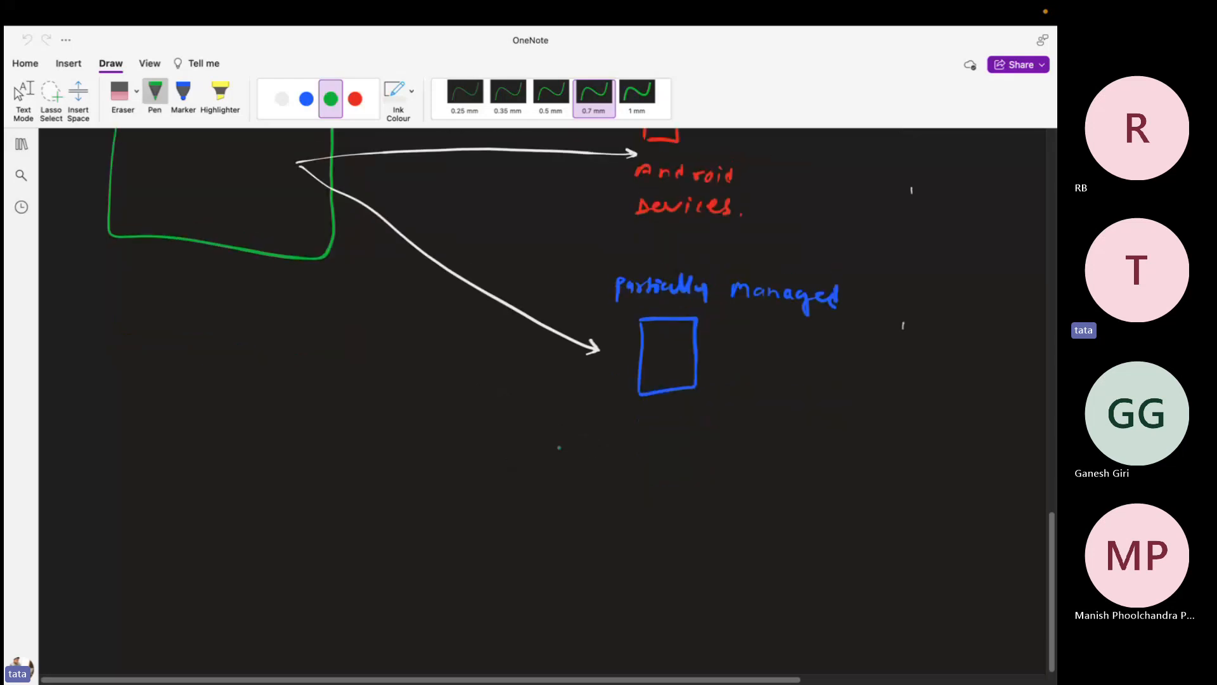
mouse_move(620, 428)
mouse_down()
mouse_move(613, 440)
mouse_move(629, 437)
mouse_move(635, 458)
mouse_up()
mouse_move(655, 430)
mouse_down()
mouse_move(652, 444)
mouse_move(686, 448)
mouse_move(729, 434)
mouse_move(723, 457)
mouse_up()
mouse_move(749, 437)
mouse_down()
mouse_move(759, 436)
mouse_move(748, 445)
mouse_up()
mouse_move(764, 431)
mouse_down()
mouse_move(764, 446)
mouse_move(770, 437)
mouse_up()
drag(781, 436, 779, 437)
drag(791, 438, 798, 436)
drag(801, 442, 813, 438)
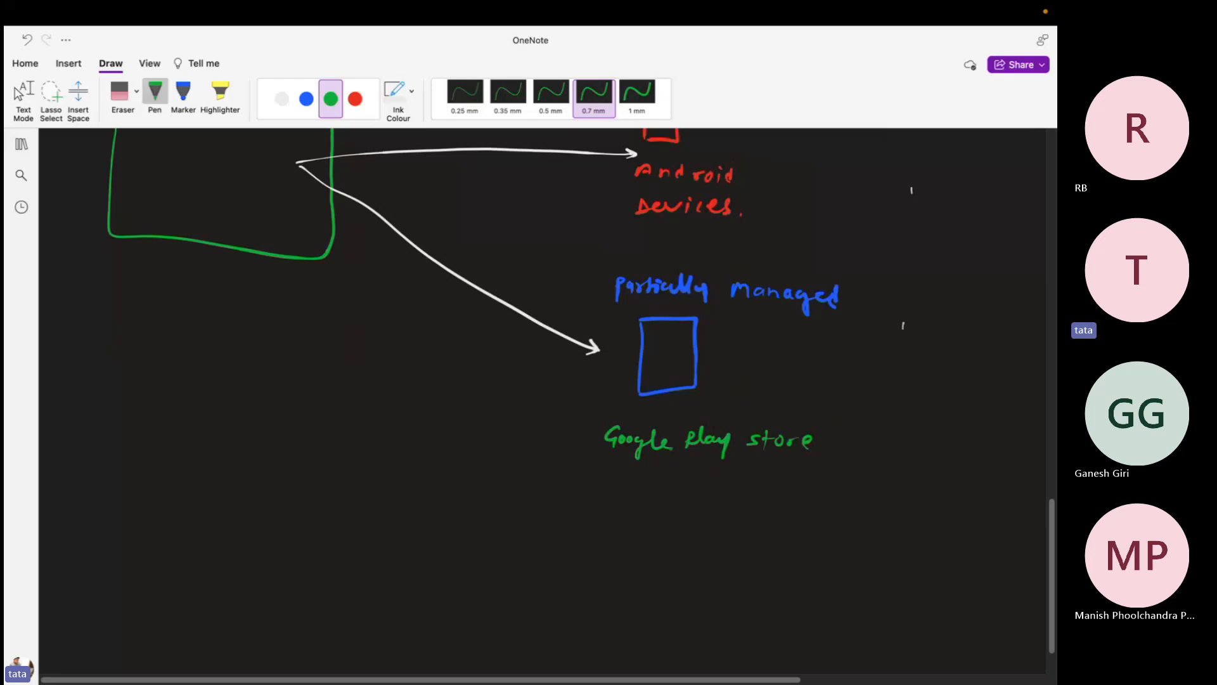
mouse_move(585, 420)
mouse_down()
mouse_move(583, 457)
mouse_move(729, 423)
mouse_move(822, 424)
mouse_move(821, 461)
mouse_move(573, 451)
mouse_up()
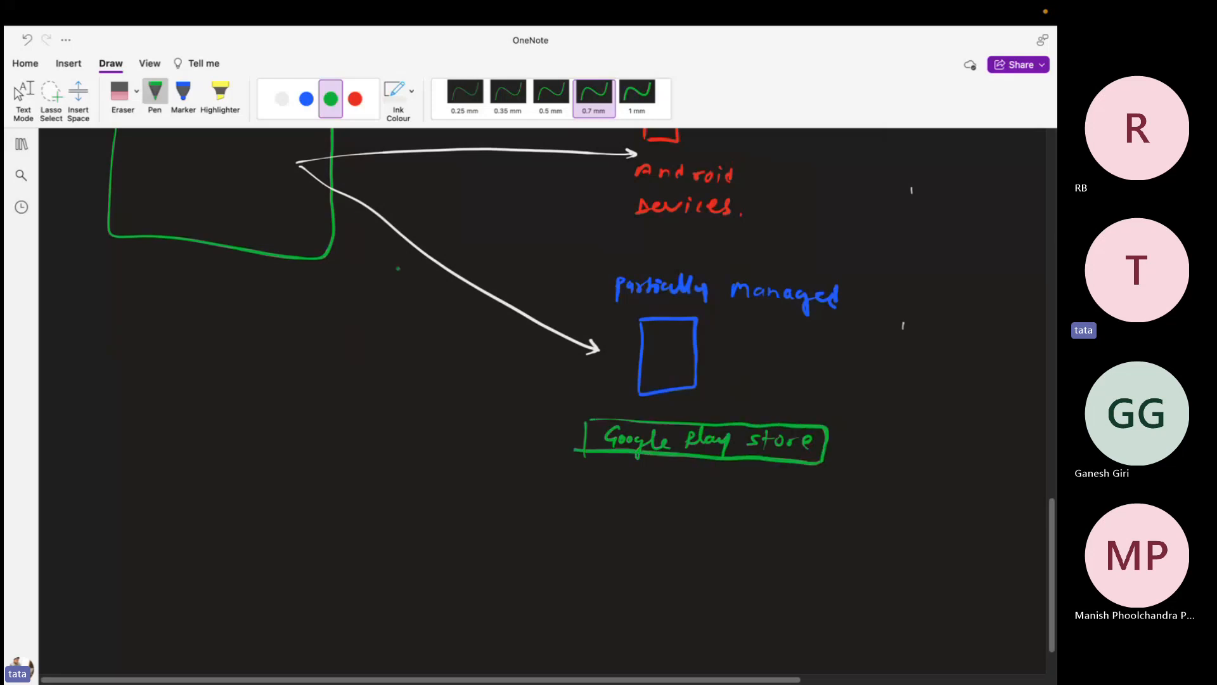
Step: In white, write an example Gmail address, tick the Play store box, and arrow the address to the Intune box
click(282, 98)
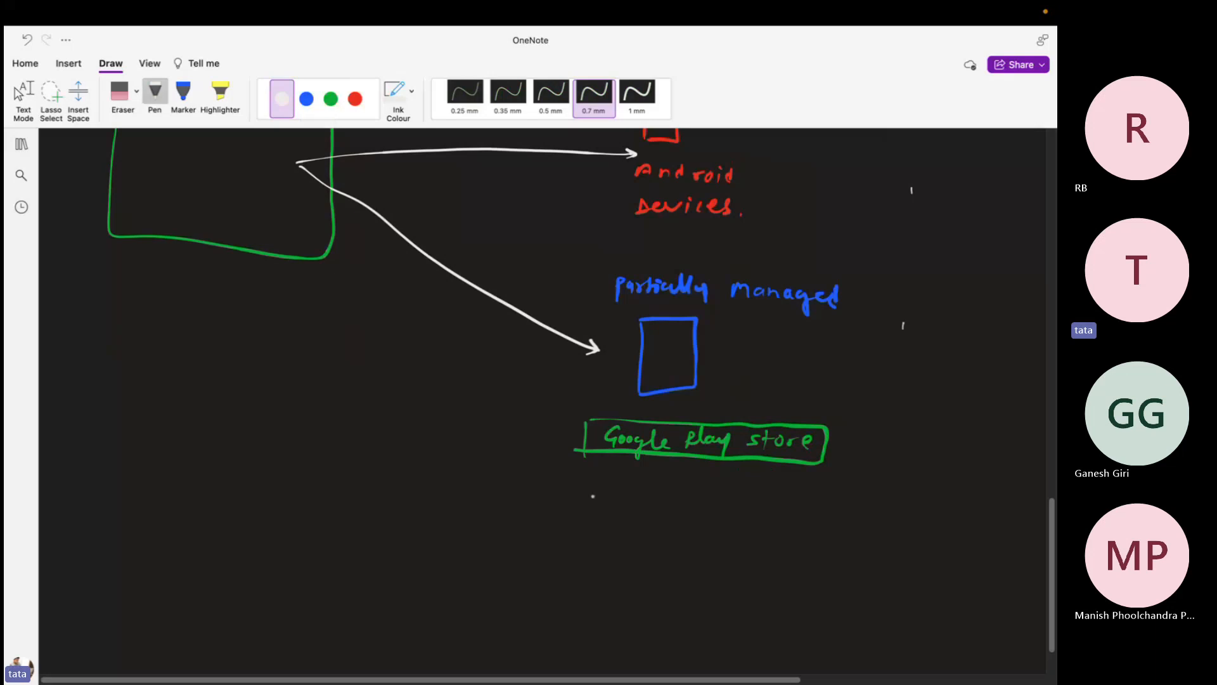
drag(598, 495, 807, 504)
click(623, 485)
click(745, 501)
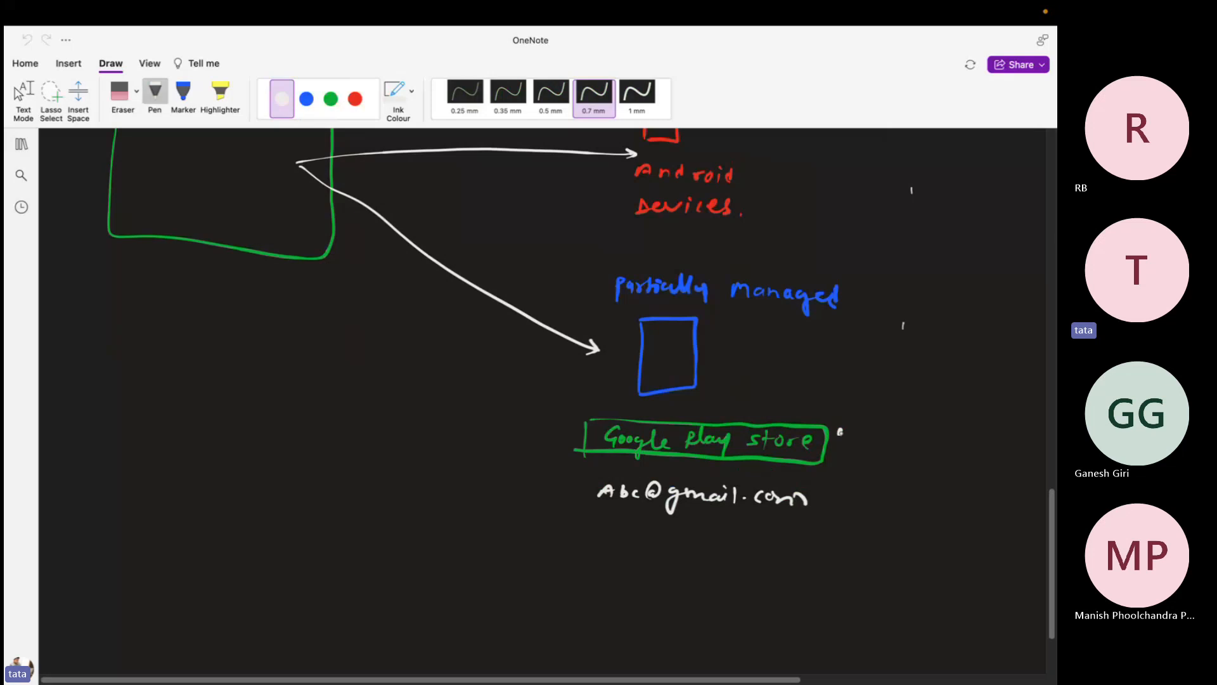
drag(838, 432, 866, 426)
drag(624, 504, 641, 505)
scroll(538, 400, up, 3)
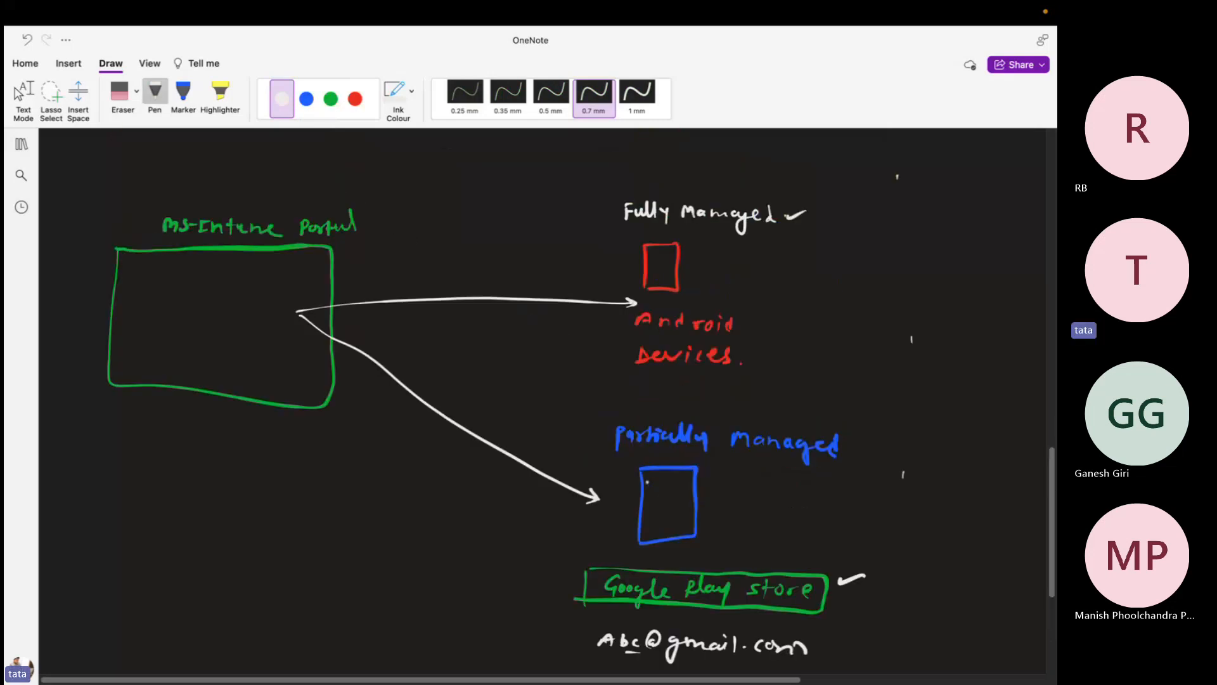
scroll(647, 482, down, 1)
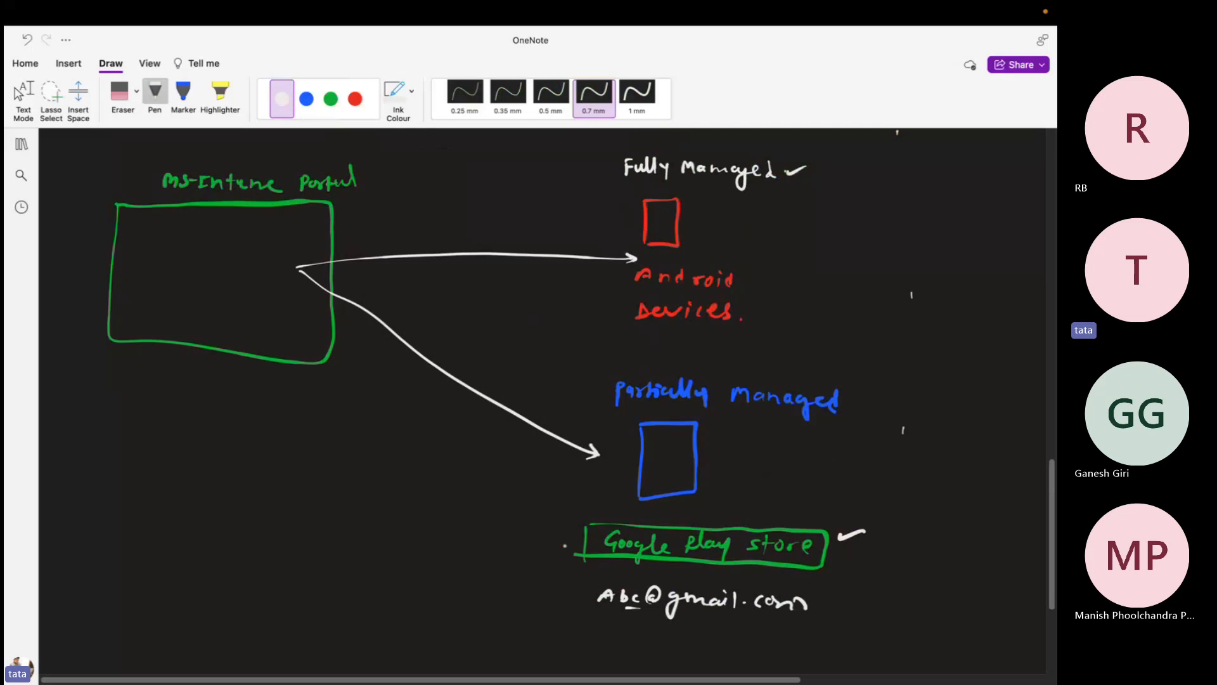
scroll(203, 283, down, 1)
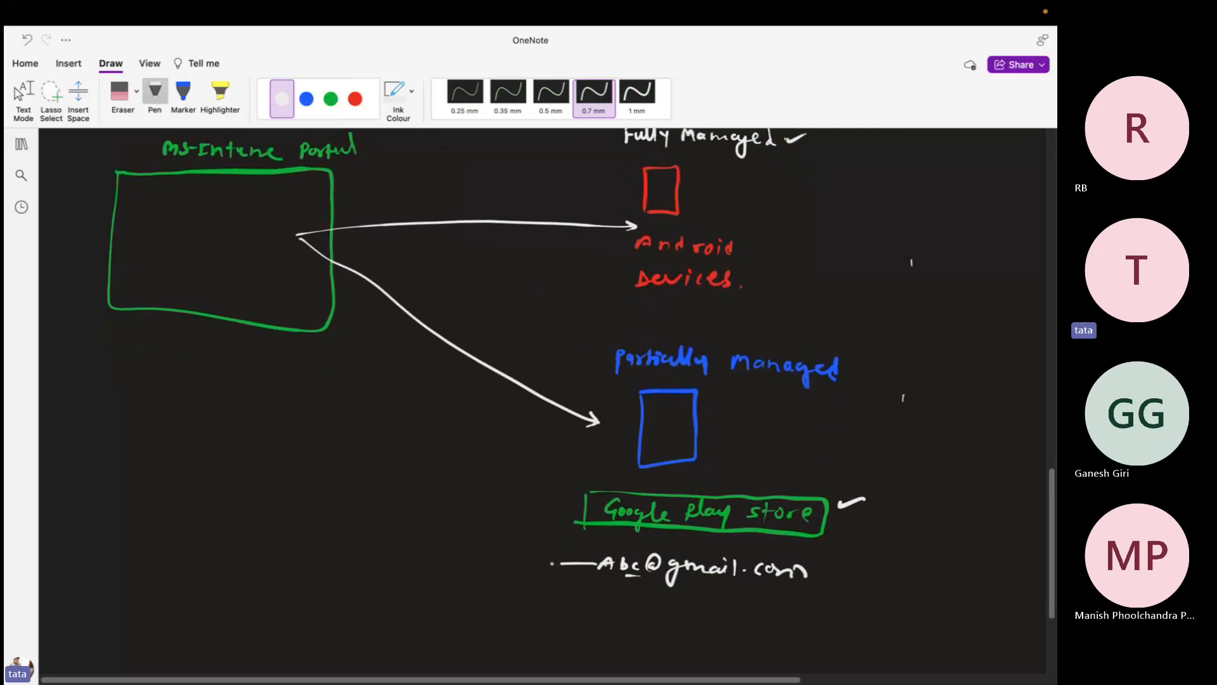
mouse_move(595, 563)
mouse_down()
mouse_move(353, 484)
mouse_move(265, 295)
mouse_up()
drag(252, 248, 265, 250)
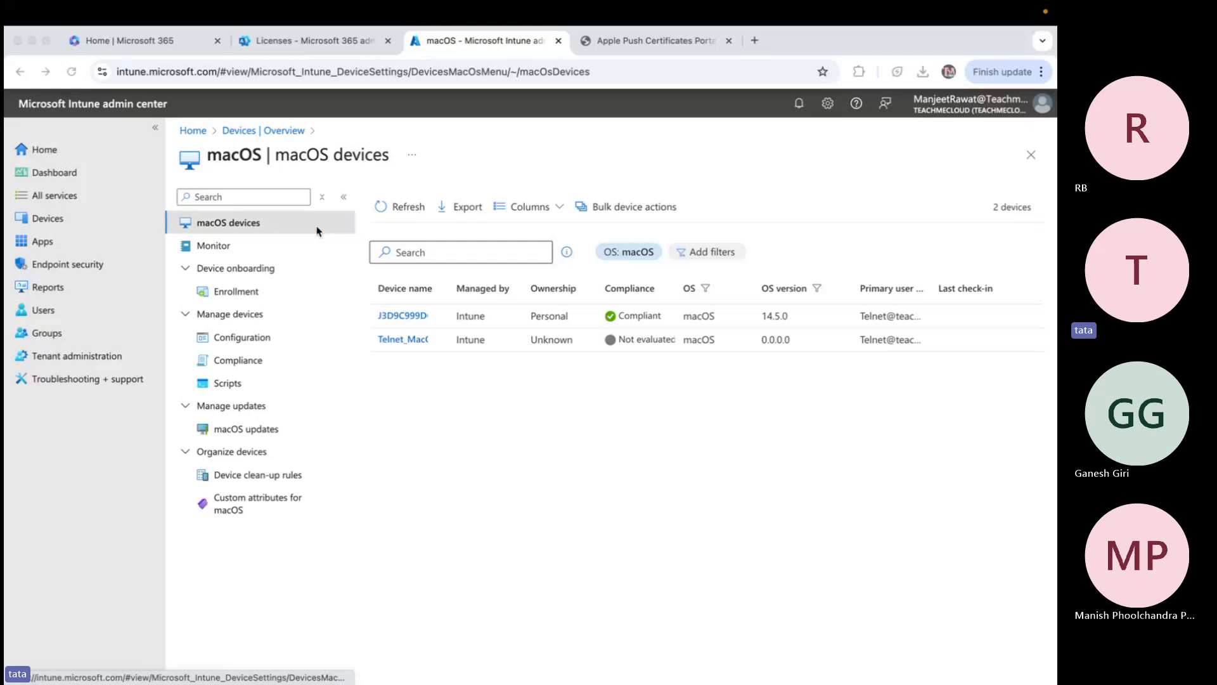
Step: Go from Devices overview to Android > Enrollment, showing Managed Google Play as the prerequisite
click(263, 130)
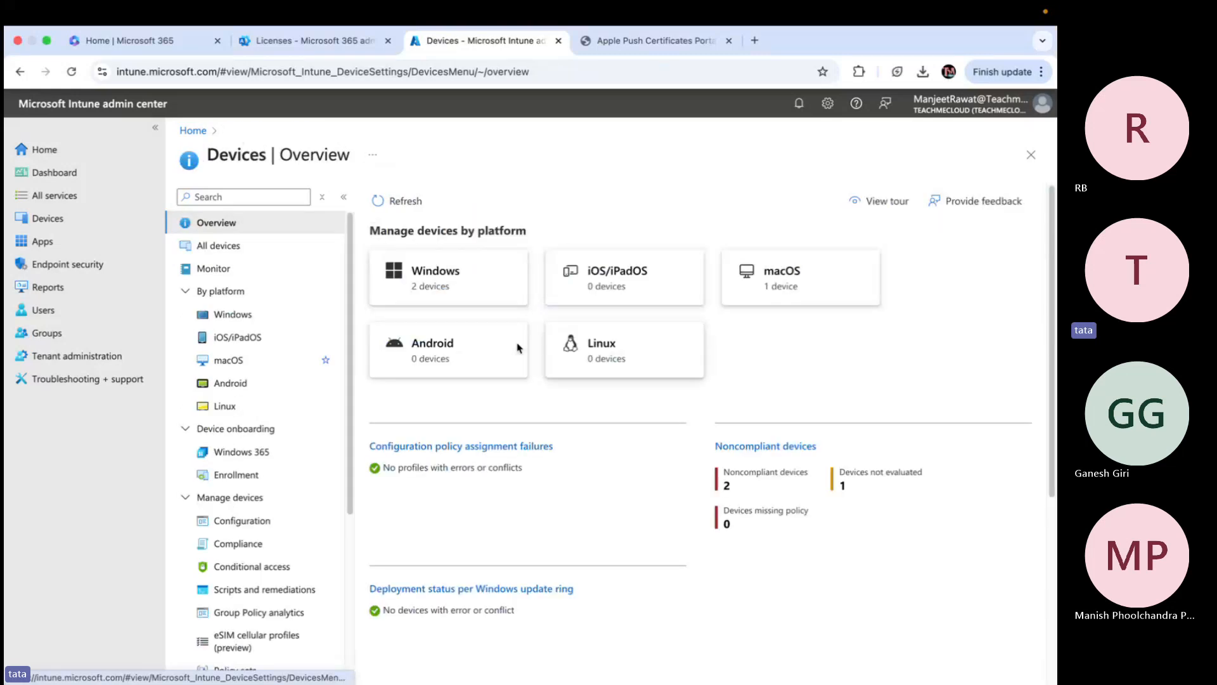
click(447, 355)
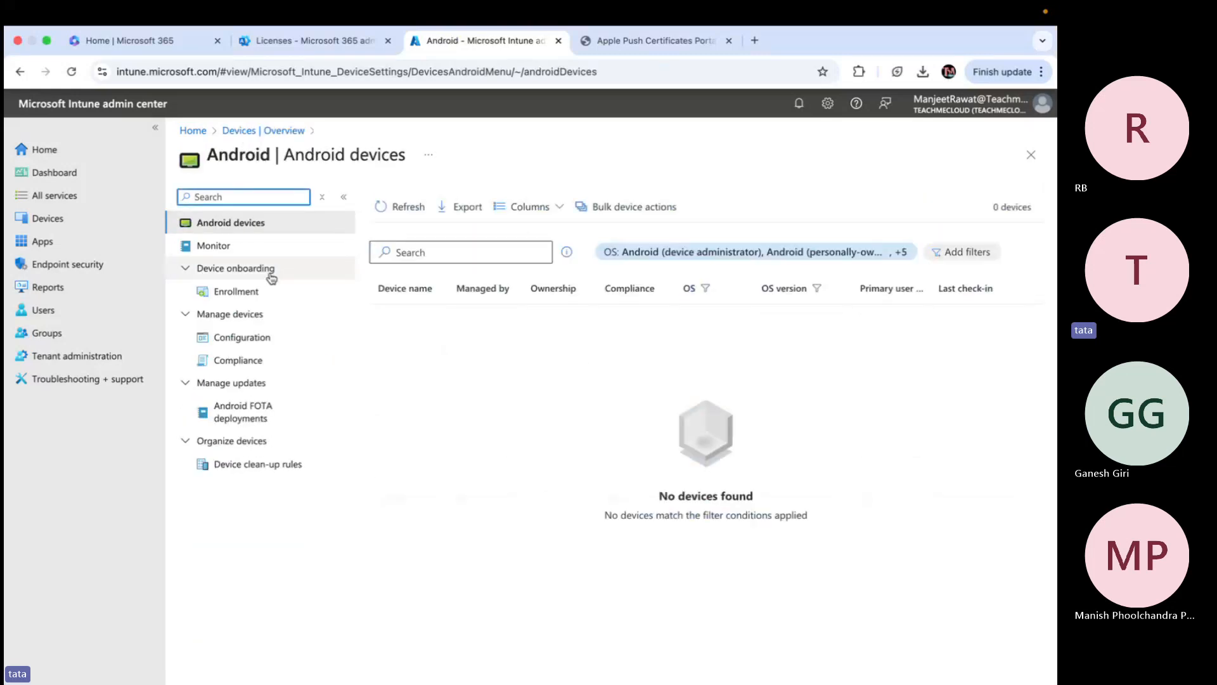
click(235, 293)
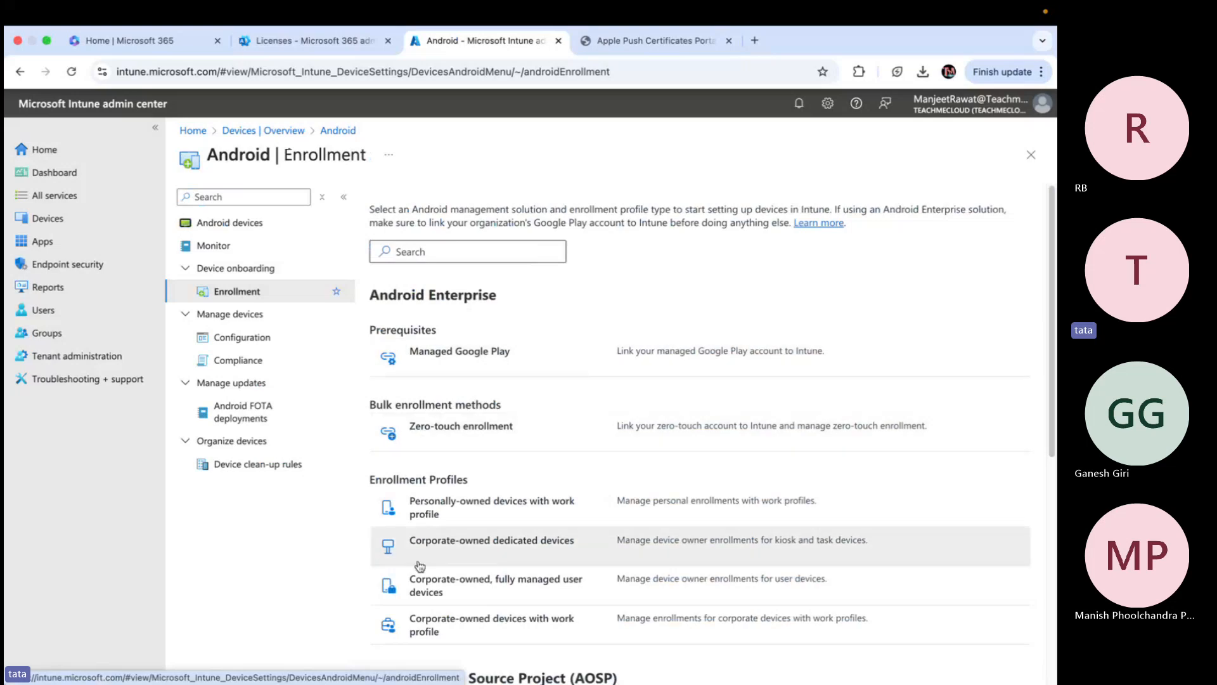
scroll(419, 566, down, 5)
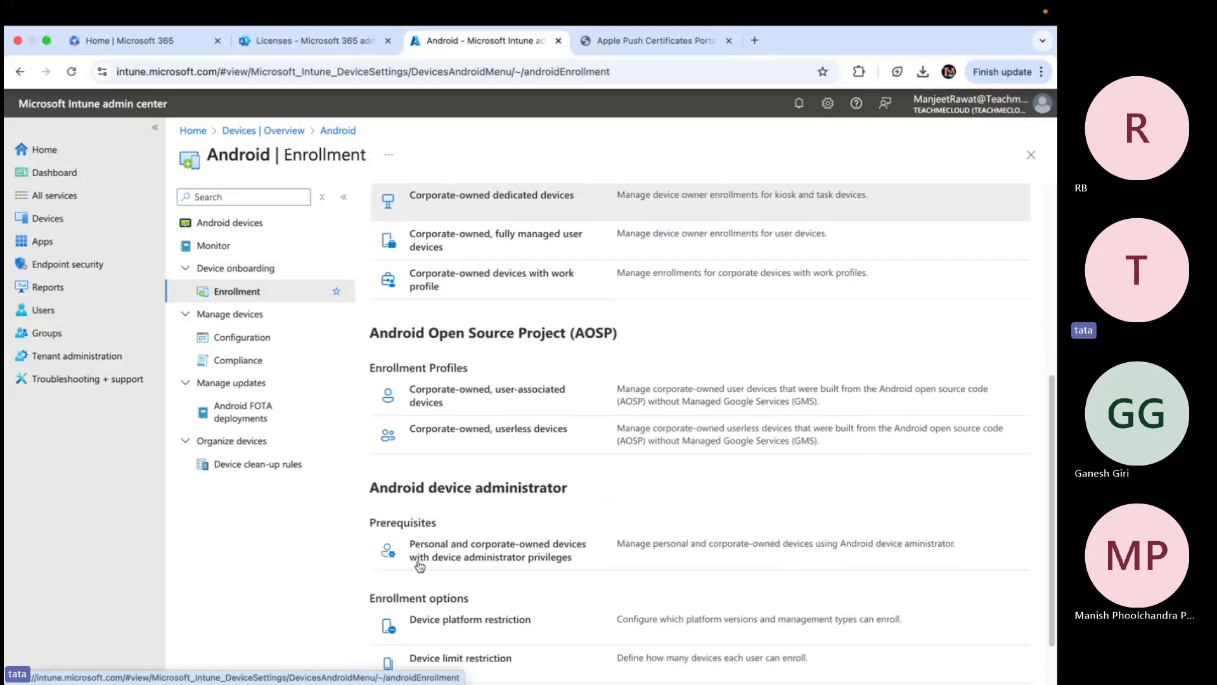
scroll(477, 312, up, 6)
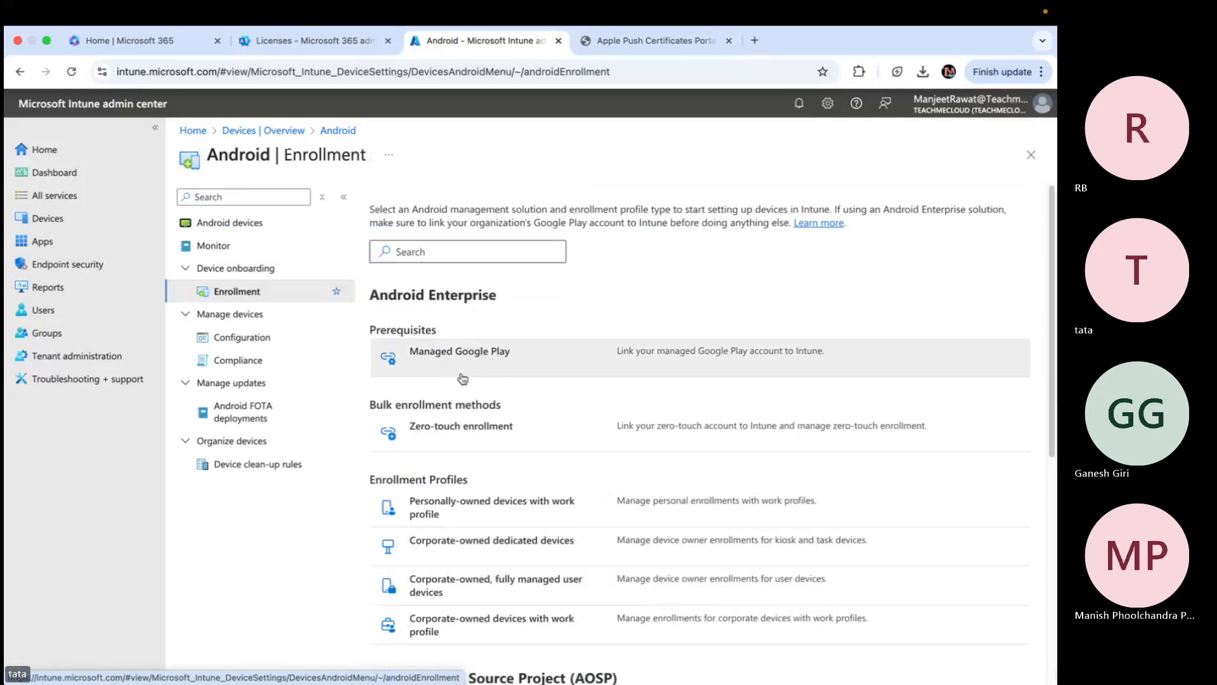
Step: Open Managed Google Play and confirm the linked Google account with status Setup
click(444, 352)
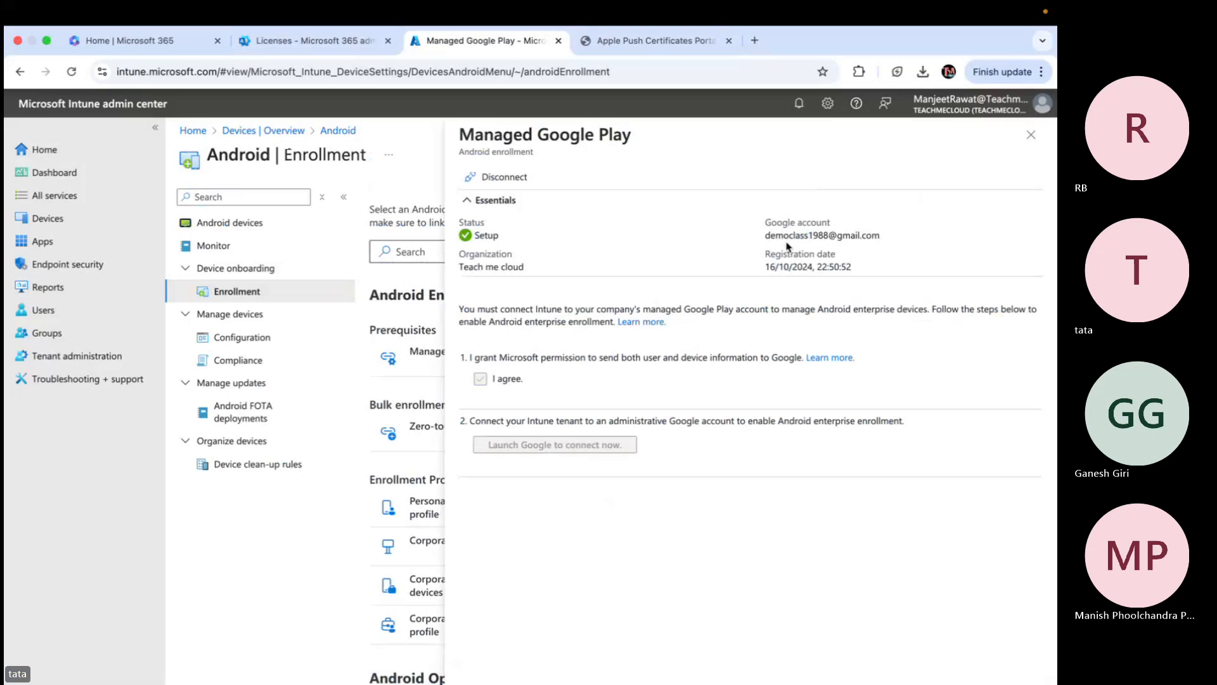
drag(881, 235, 824, 233)
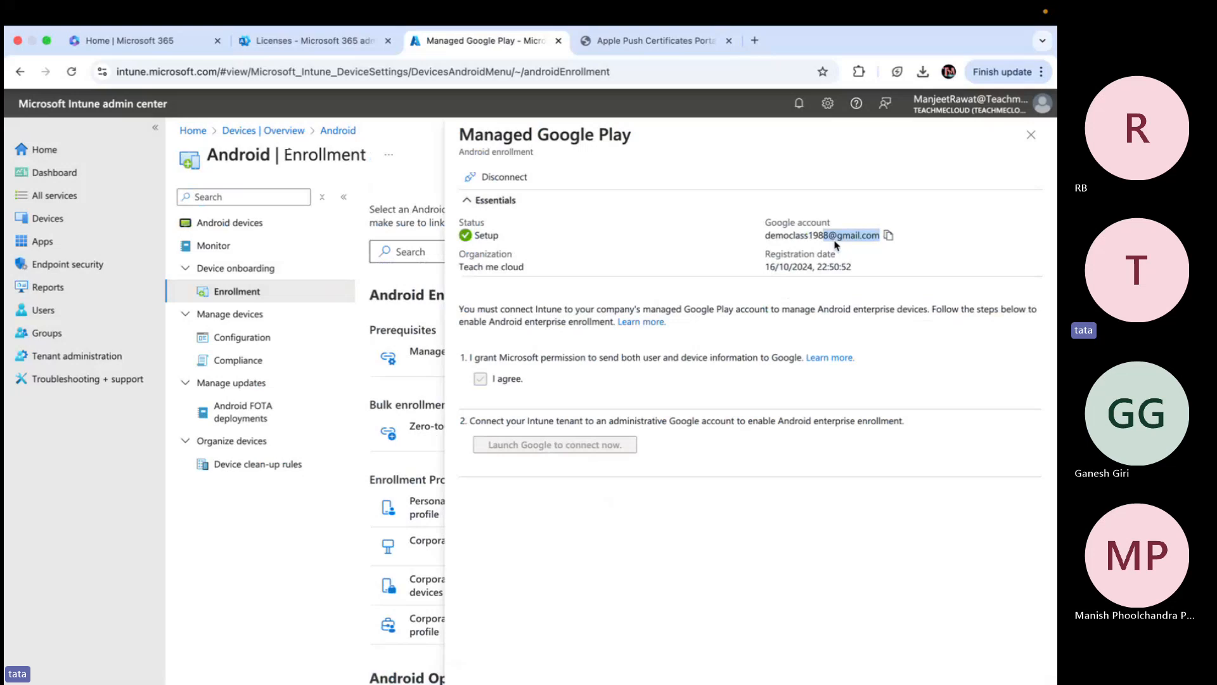
click(800, 241)
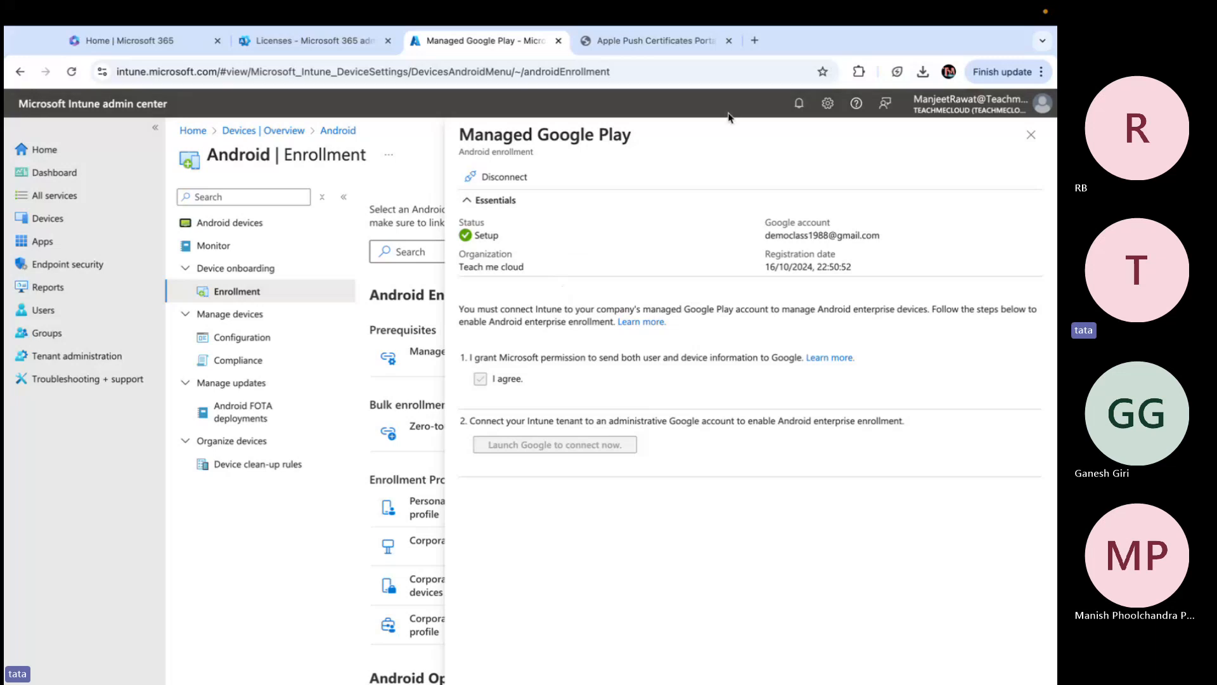
Step: Bring up the Apple Push Certificates Portal tab confirming the certificate expiring Nov 4, 2025
click(654, 50)
key(ctrl+Right)
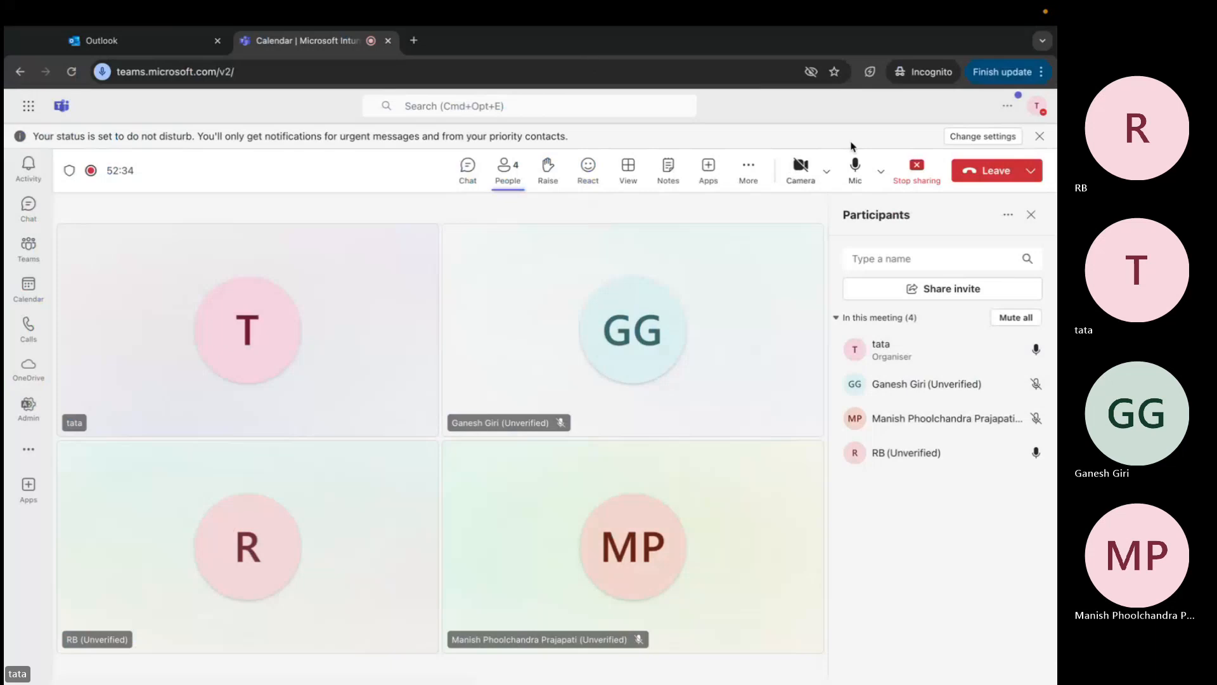
key(ctrl+Left)
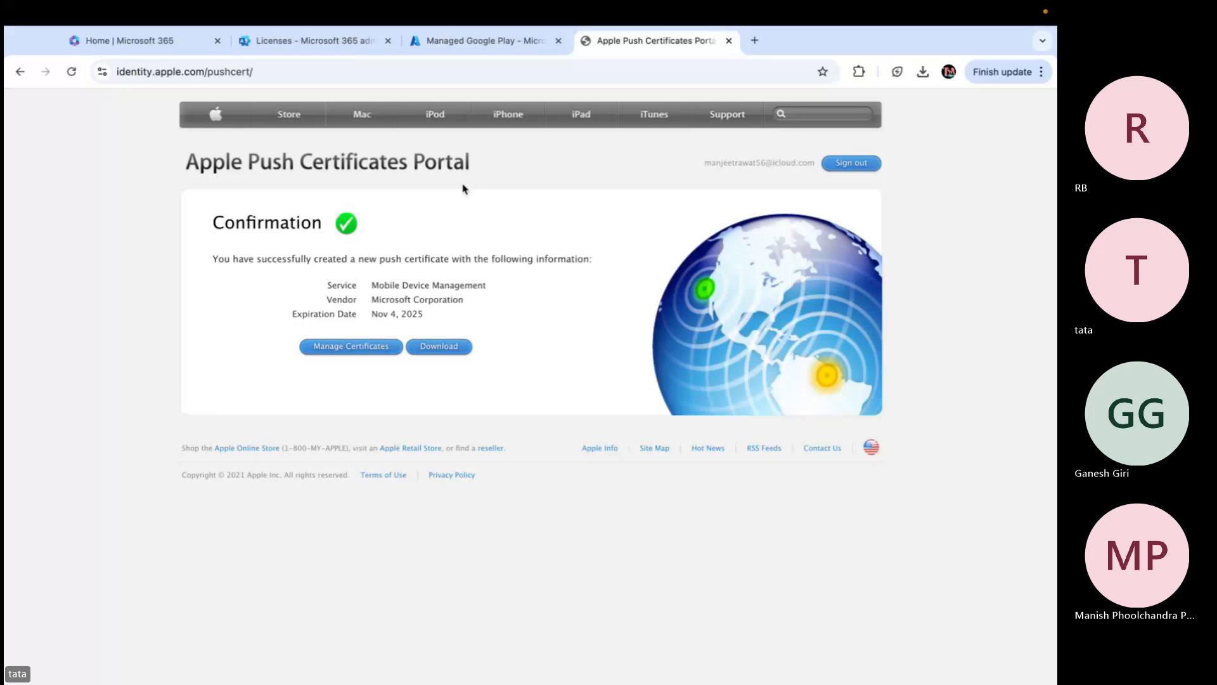
Step: Move from the push certificate confirmation to the full-screen four-person Teams meeting
key(ctrl+Right)
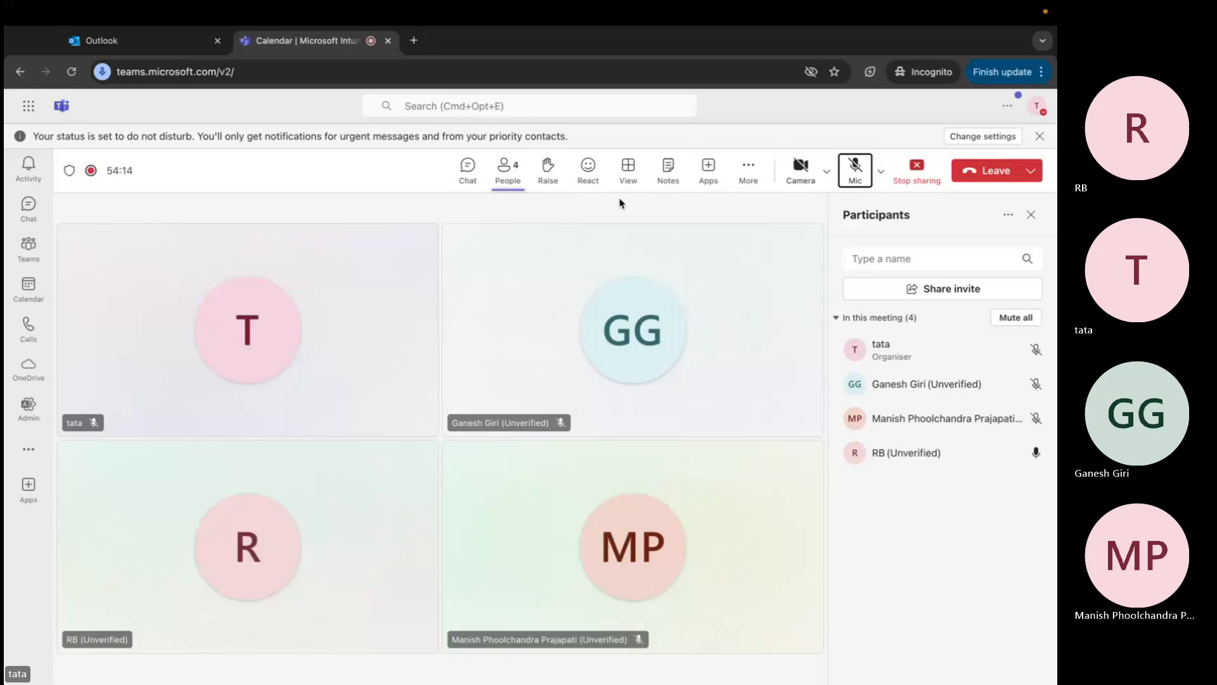
Step: Unmute the microphone using the Mic button on the Teams meeting toolbar
click(854, 173)
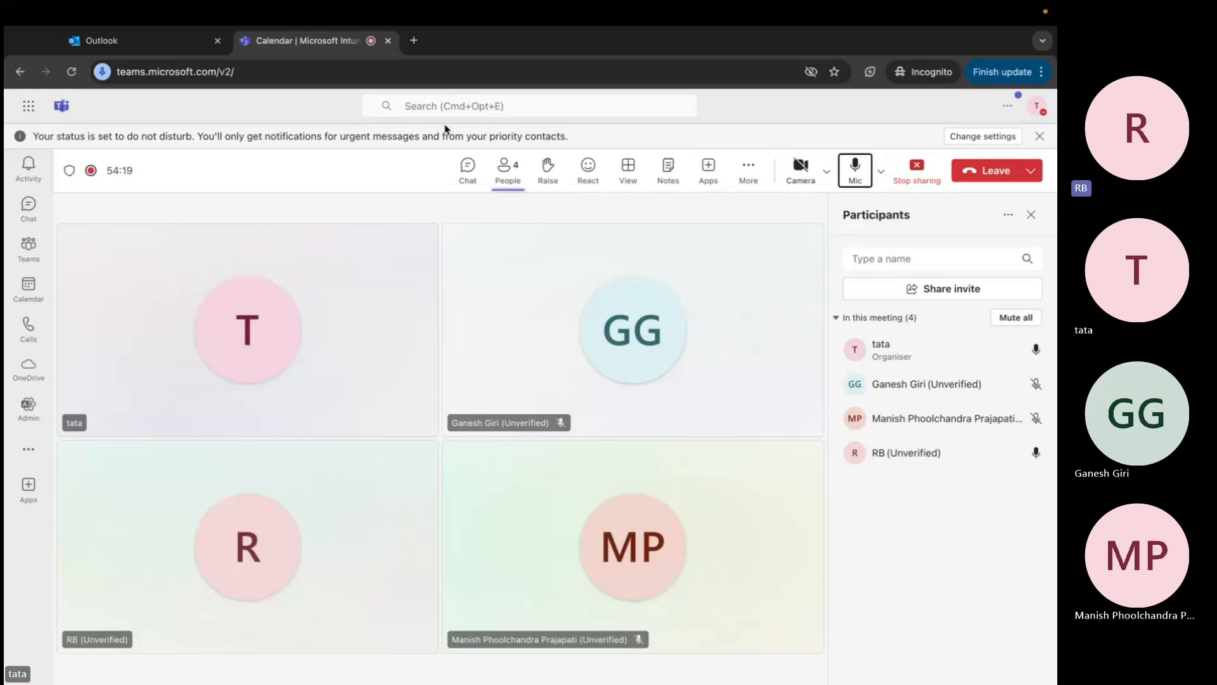
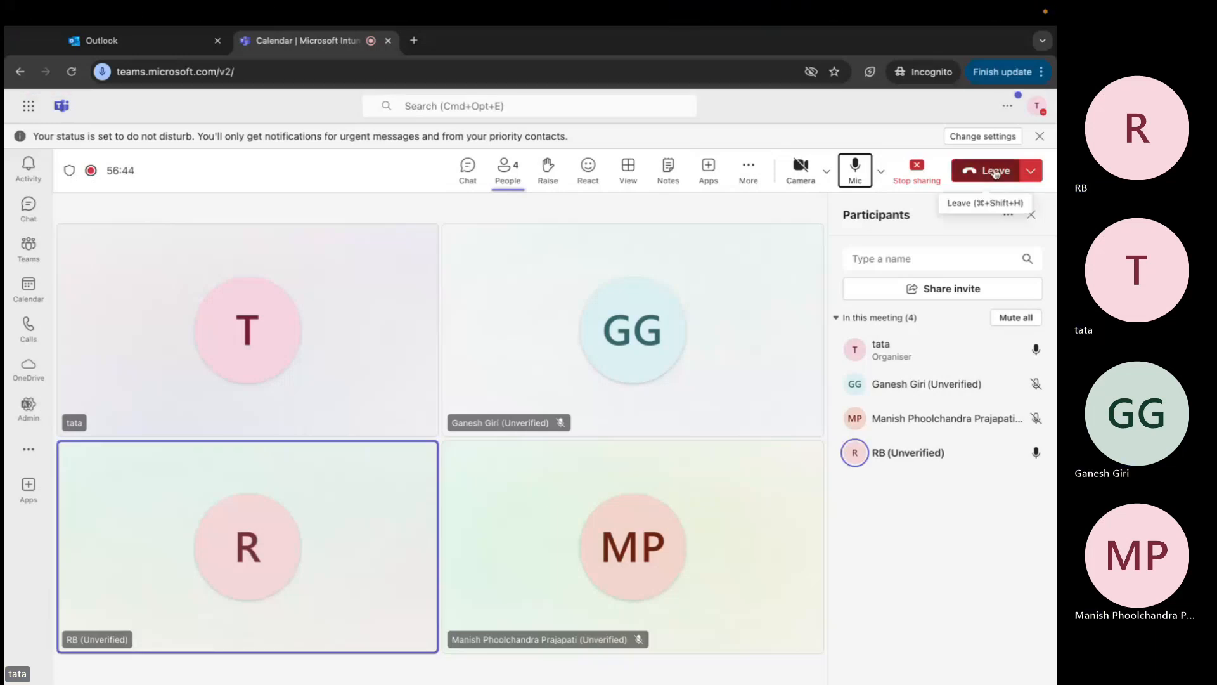
Step: Leave the Teams meeting, leaving only the two other participants in the call
click(996, 171)
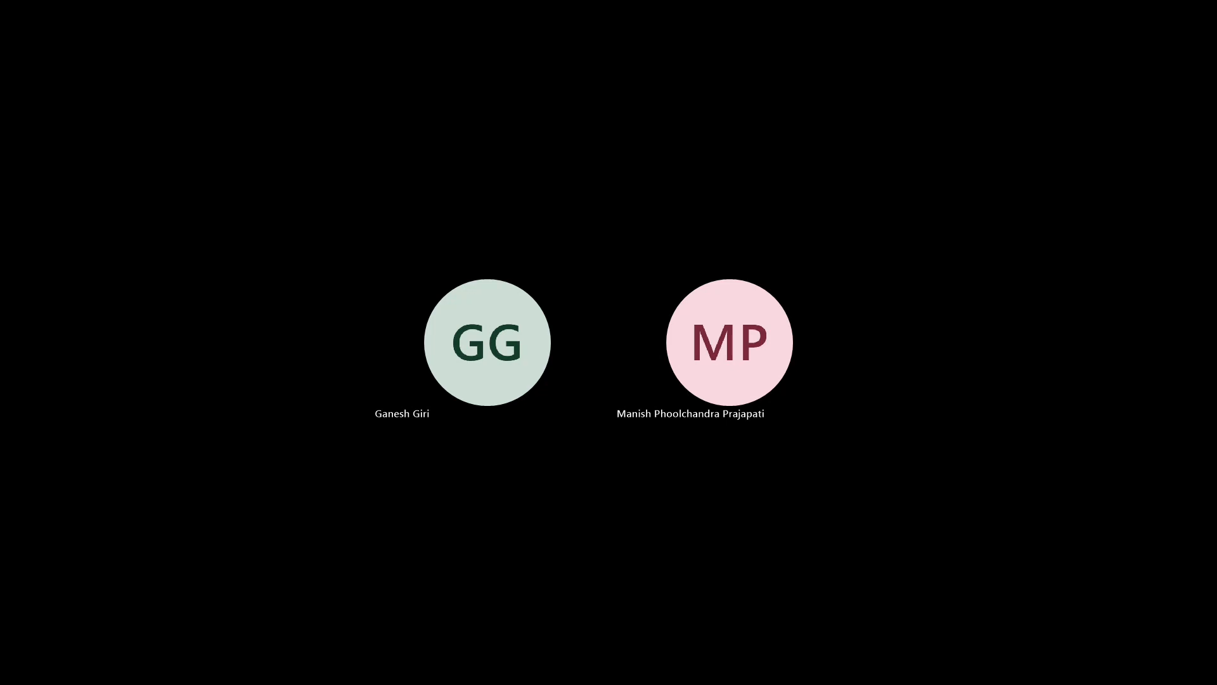